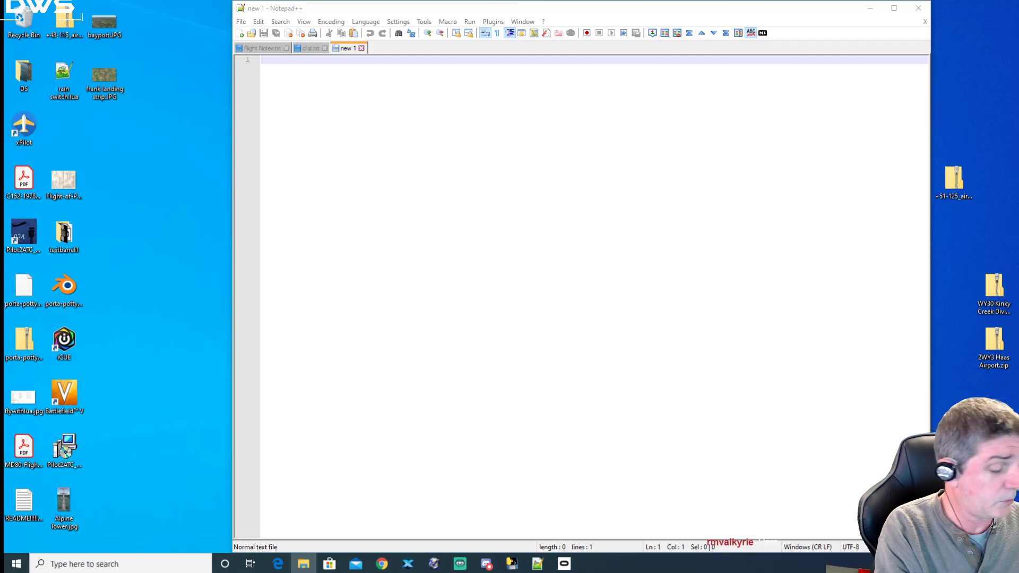
Step: Switch to File Explorer, open the X-Plane 11 folder under Documents and move the window clear of the desktop icons
key(alt+Tab)
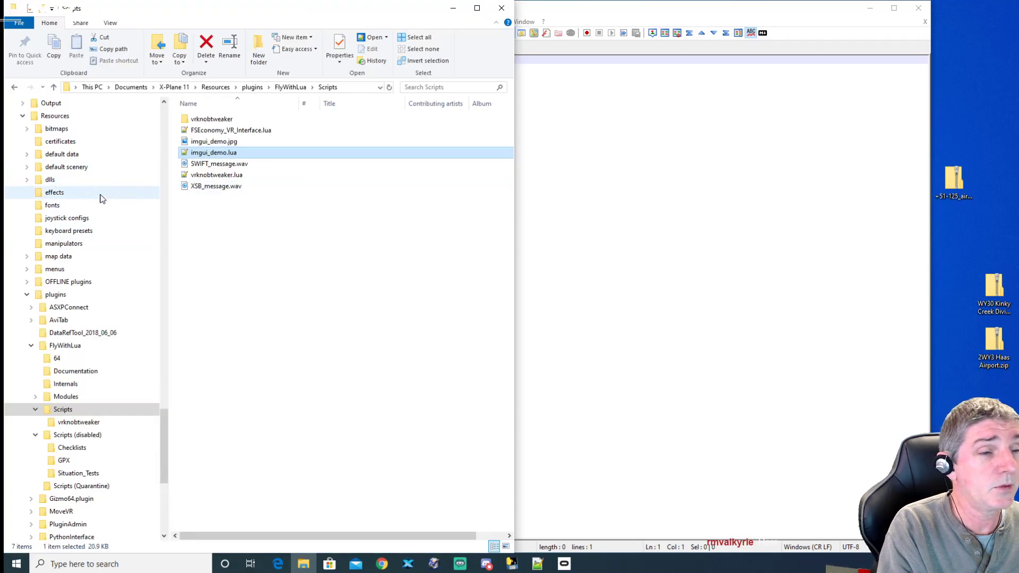
drag(165, 420, 164, 175)
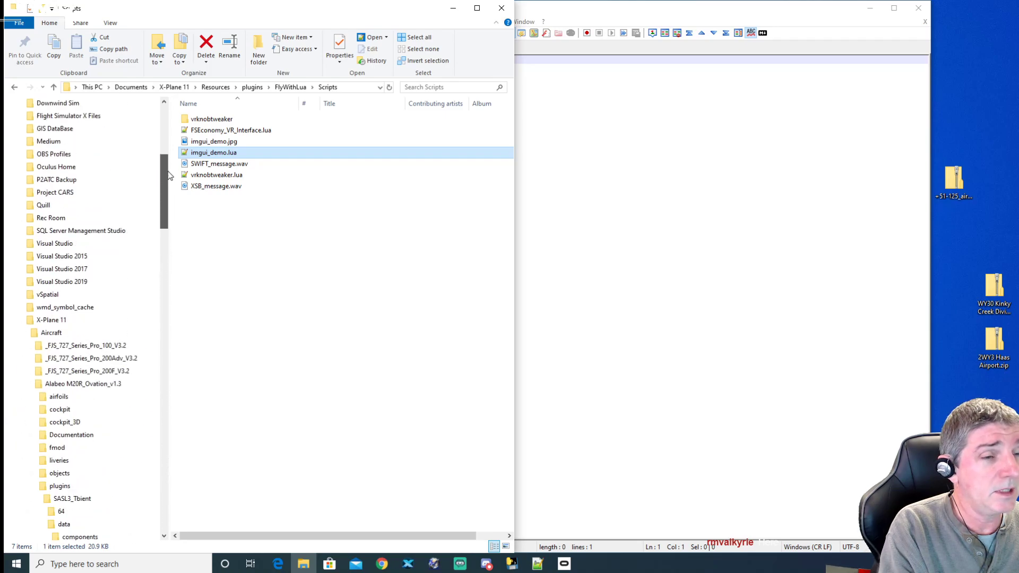
click(53, 321)
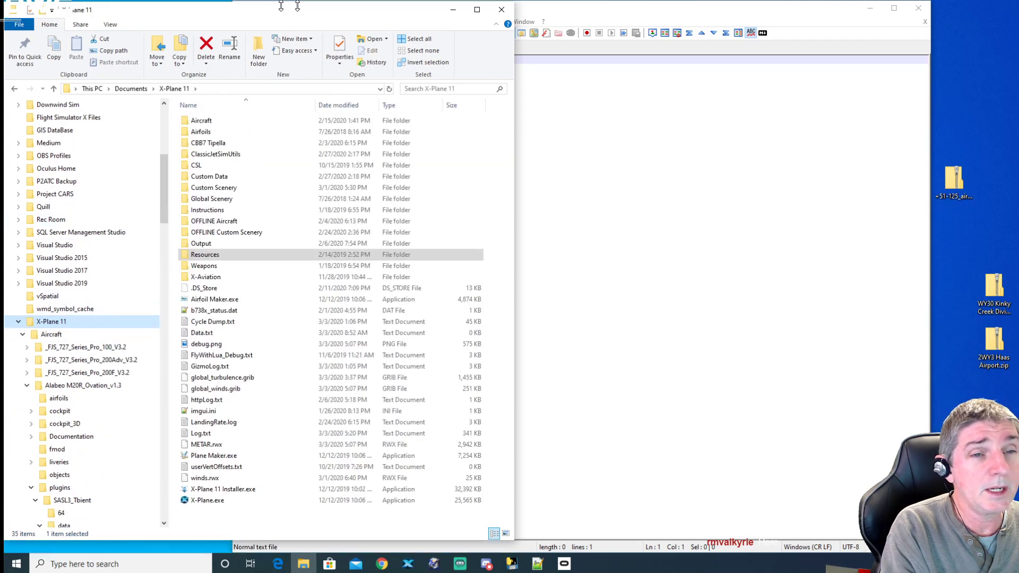
double_click(392, 4)
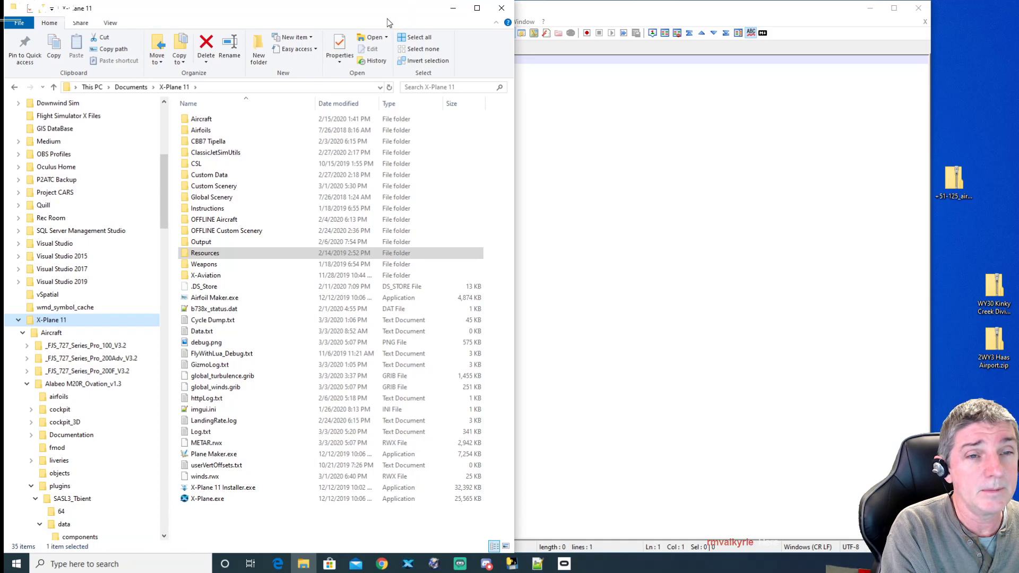
drag(402, 14, 629, 14)
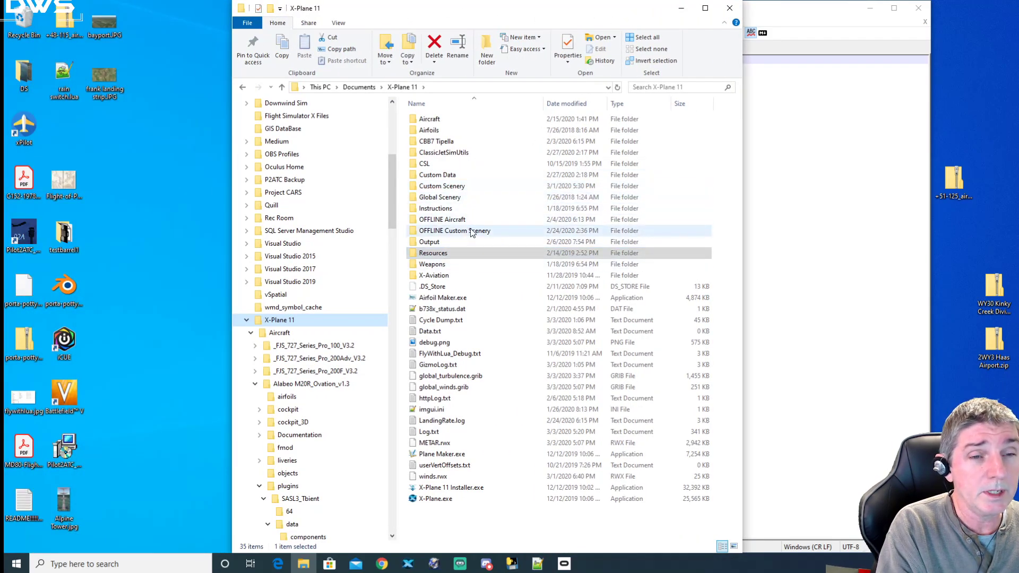
mouse_move(414, 236)
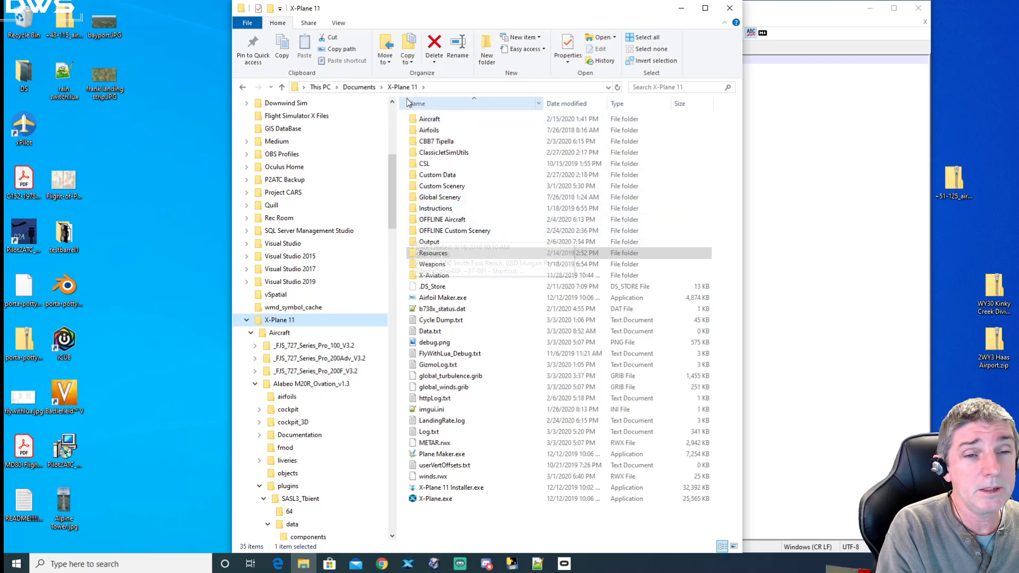
drag(393, 164, 392, 128)
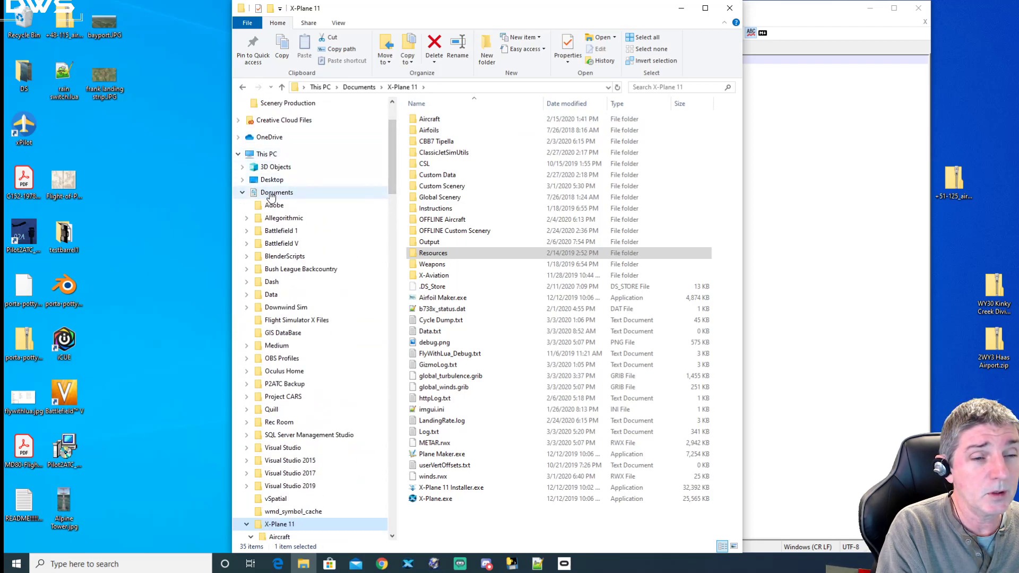
drag(390, 186, 389, 192)
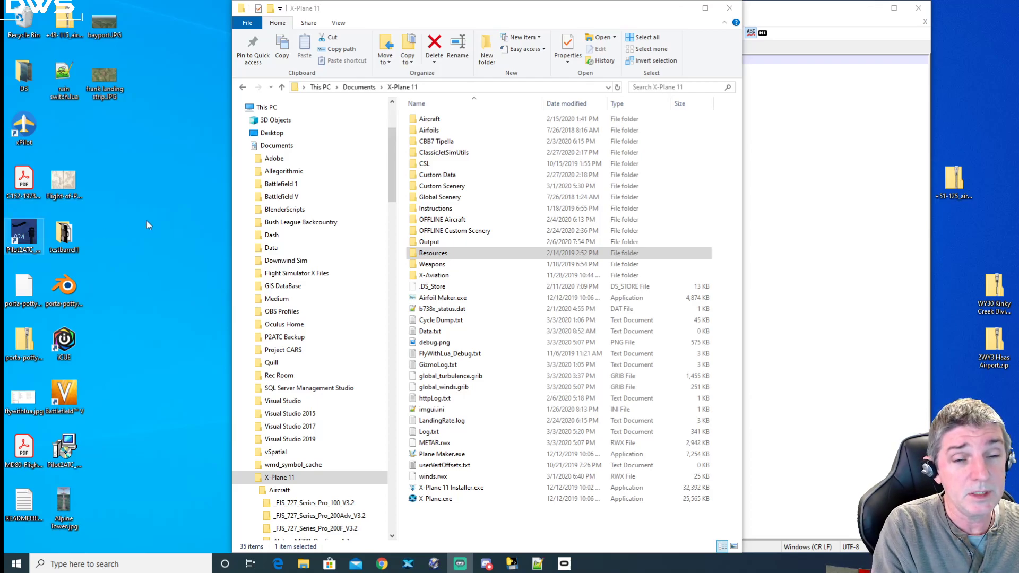
Step: Open Earth nav data inside Global Scenery's X-Plane 11 Global Scenery folder and look through its tile folders
click(447, 253)
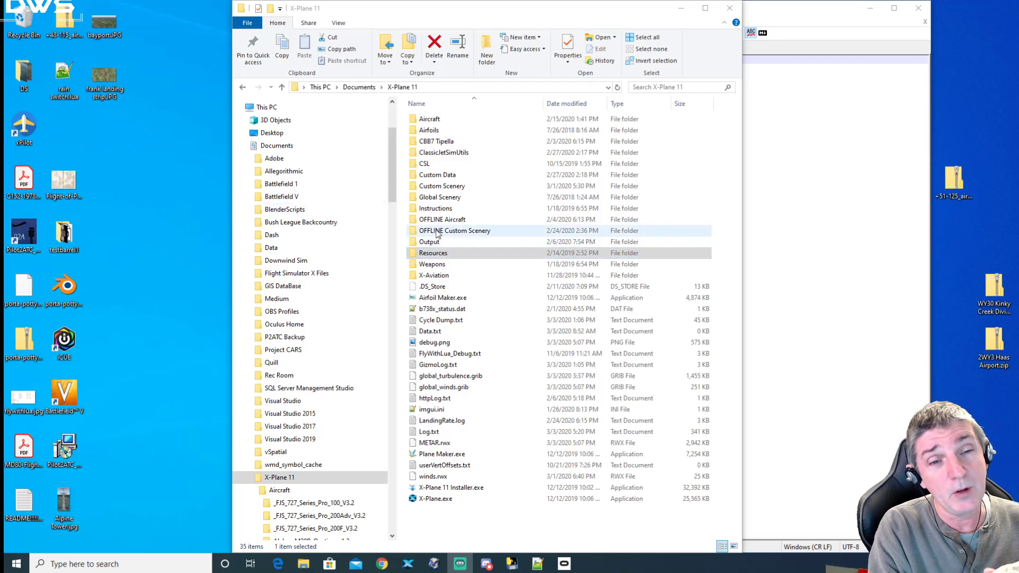
double_click(434, 198)
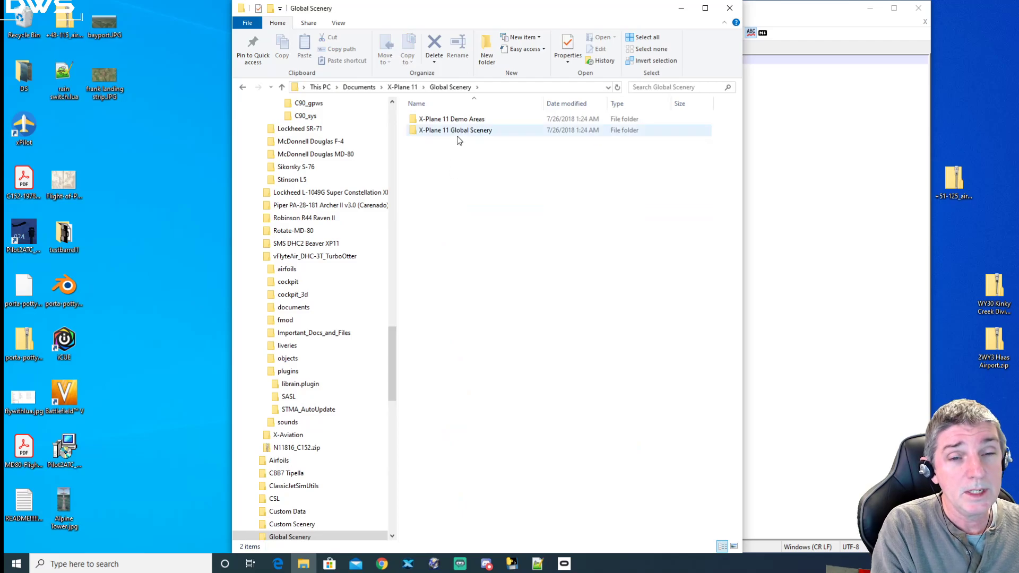
double_click(455, 130)
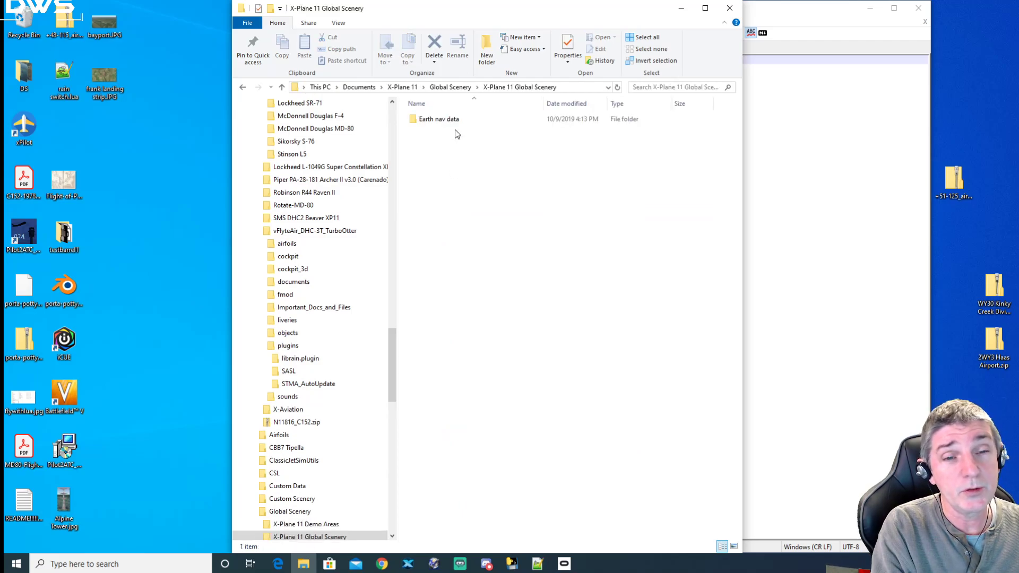
double_click(441, 119)
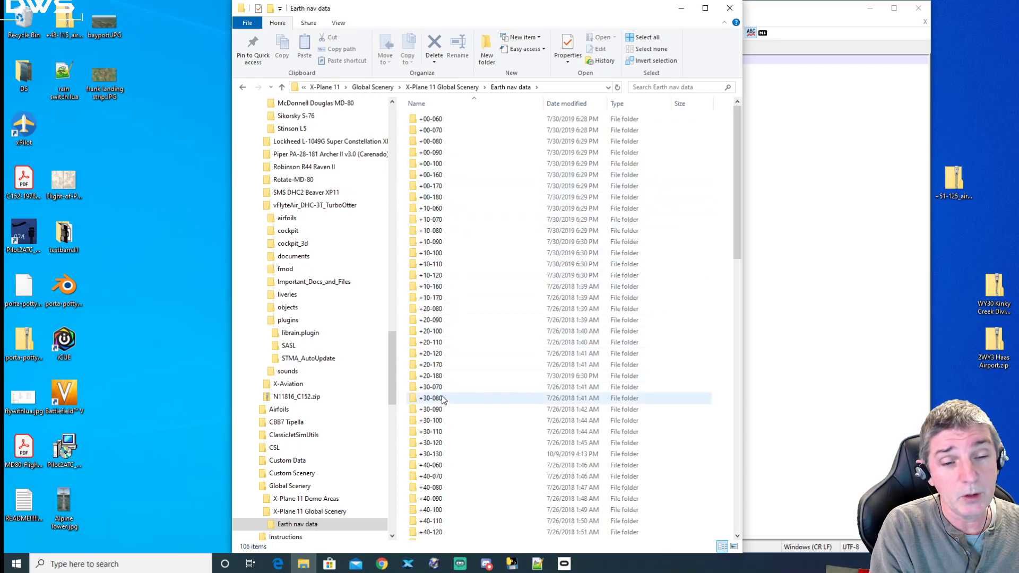
scroll(457, 346, down, 20)
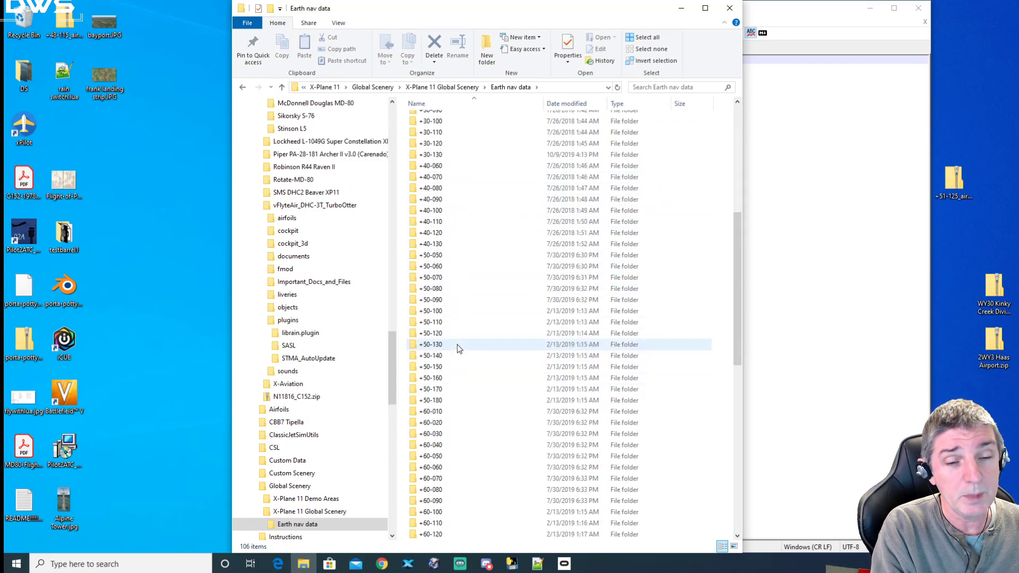
click(255, 205)
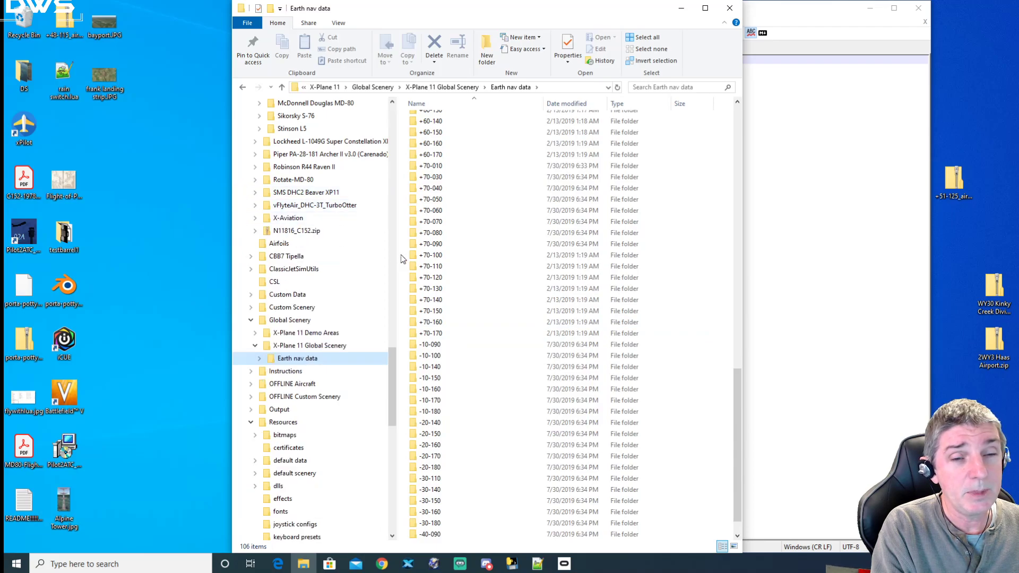
drag(738, 386, 708, 96)
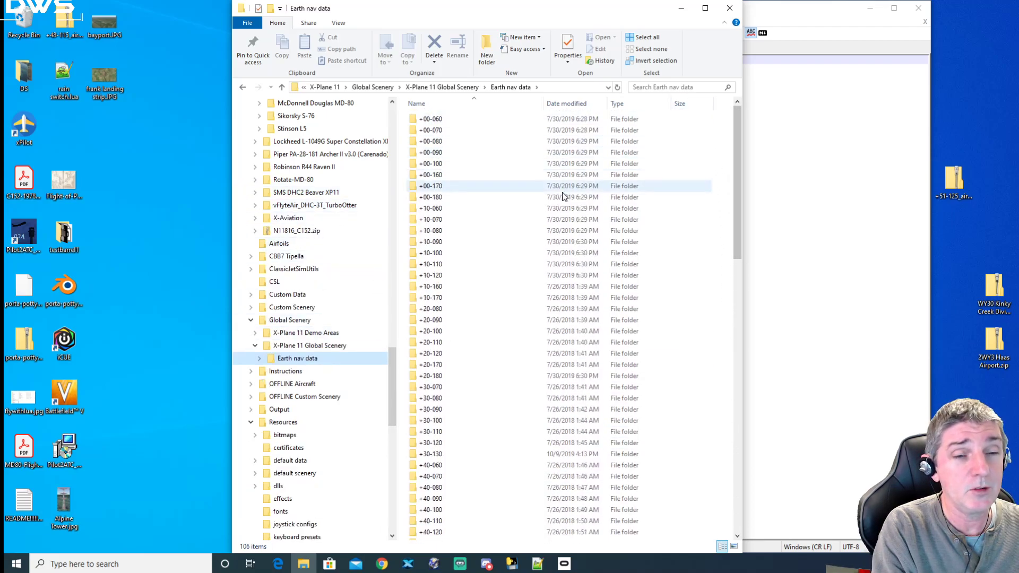
Step: Open the +20-160 folder in the Earth nav data of X-Plane 11 Demo Areas to view its DSF files
click(297, 333)
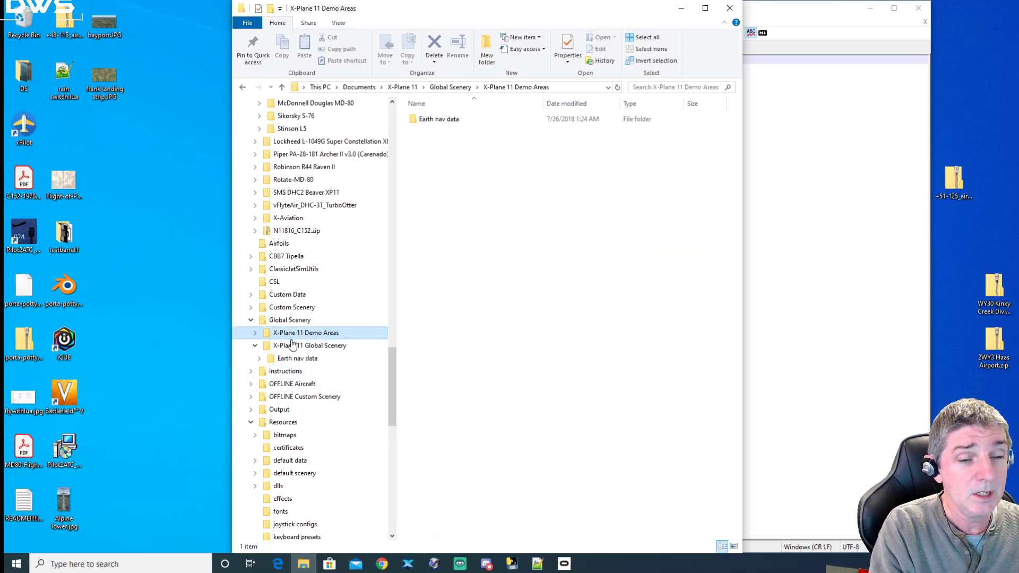
click(256, 333)
click(297, 347)
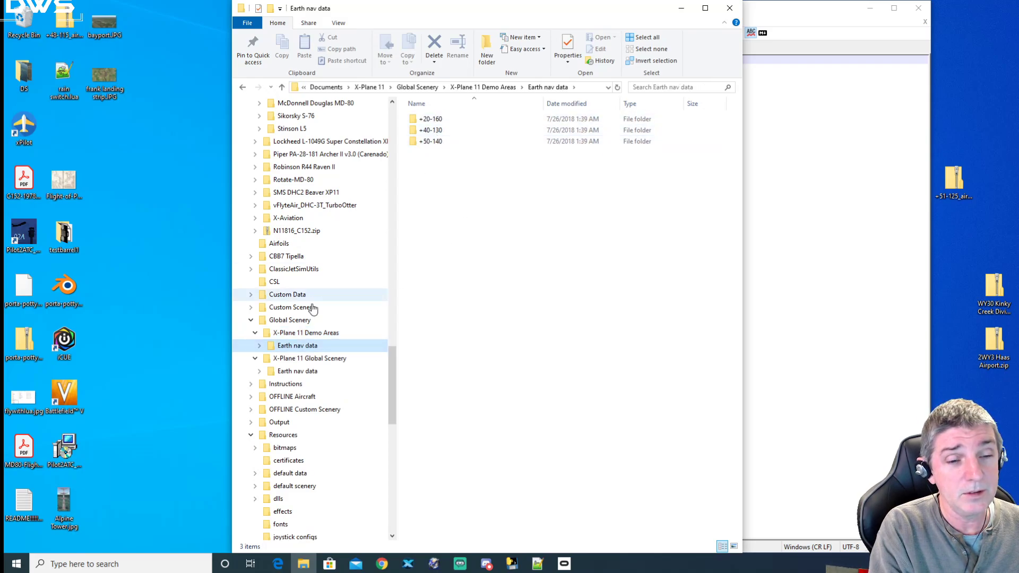
click(259, 345)
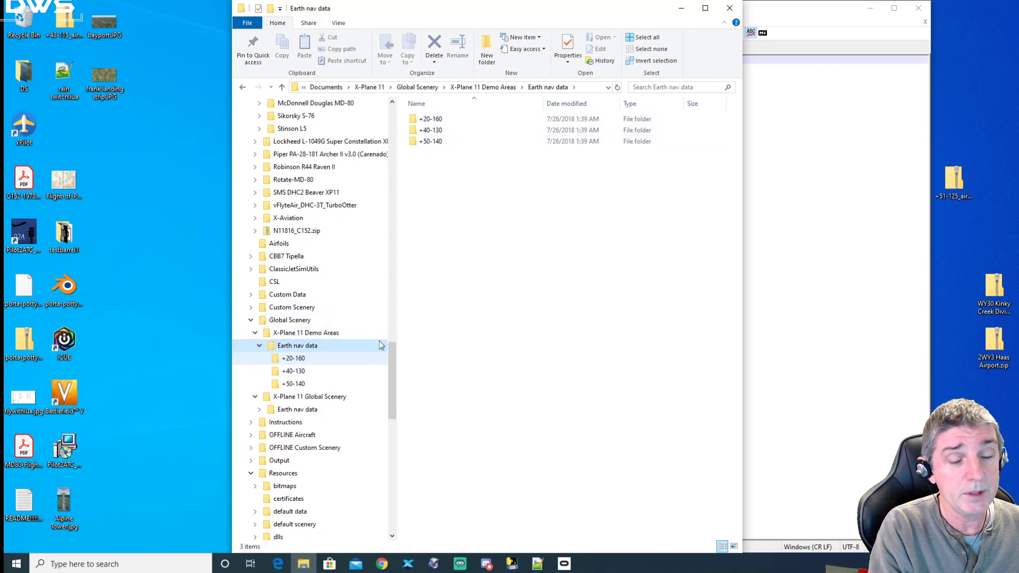
click(293, 358)
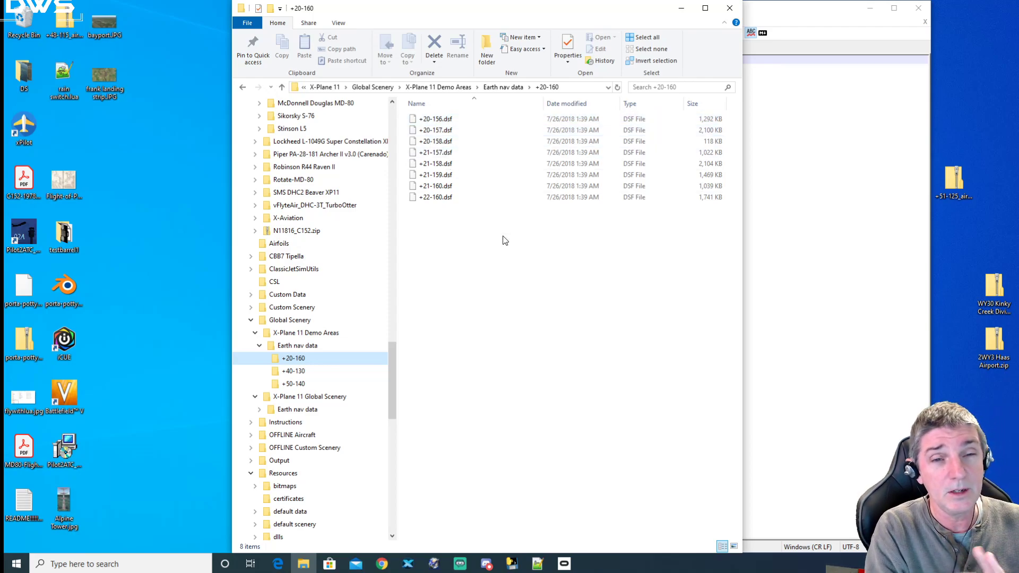
Step: Collapse the X-Plane 11 Demo Areas, Aircraft and Global Scenery branches in the folder tree
click(255, 332)
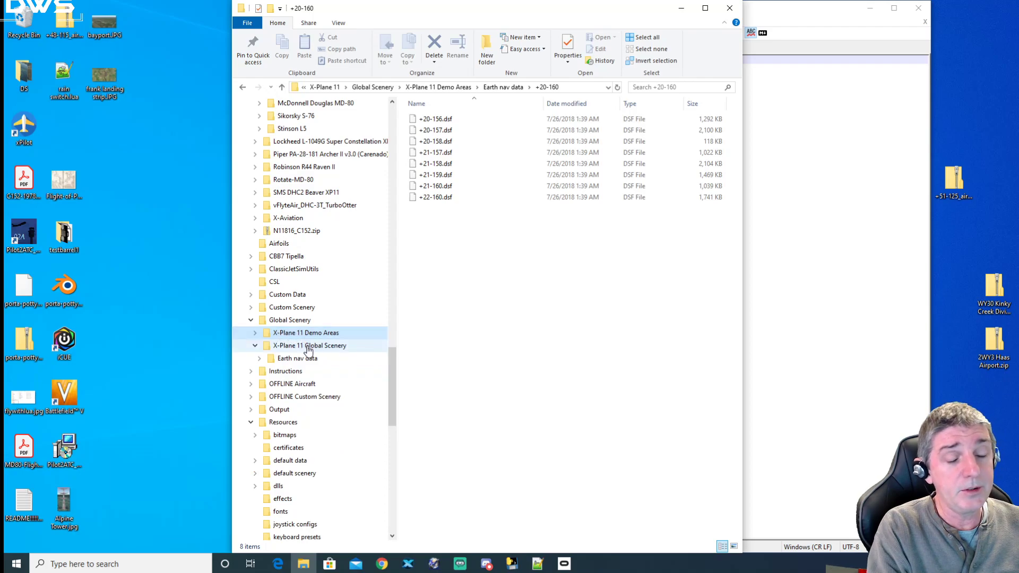
click(314, 350)
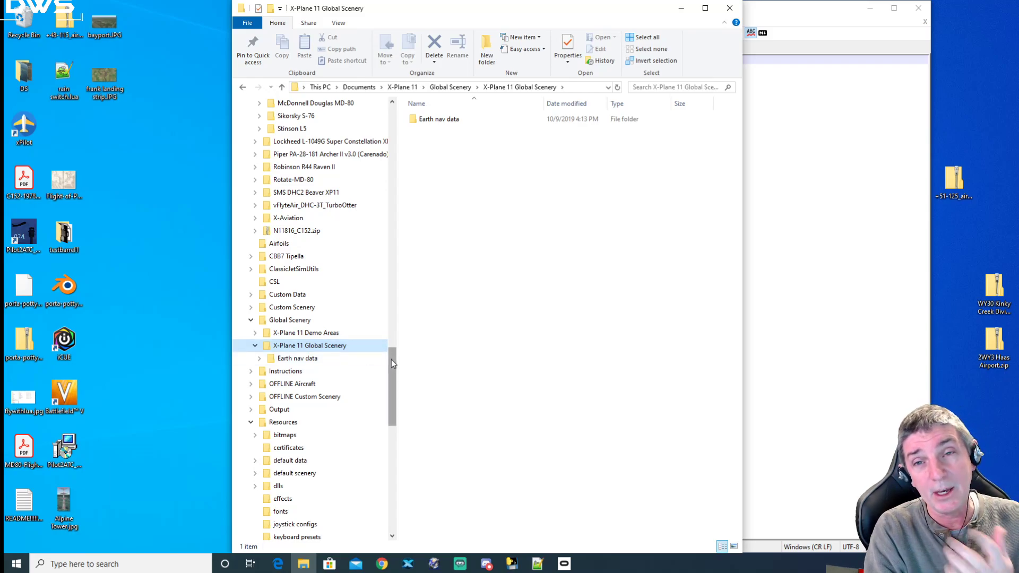
drag(391, 360, 354, 279)
click(255, 282)
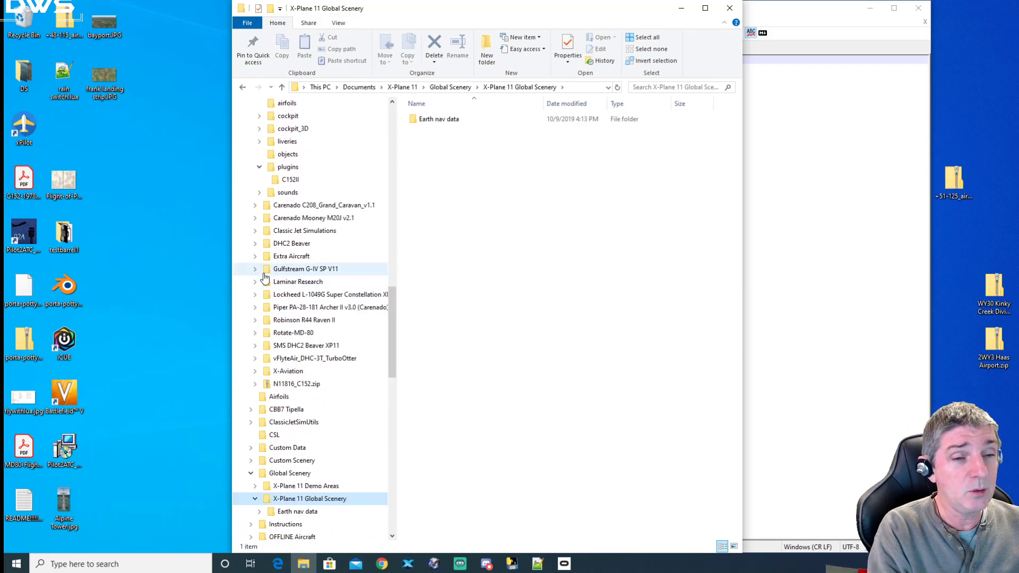
scroll(333, 204, up, 7)
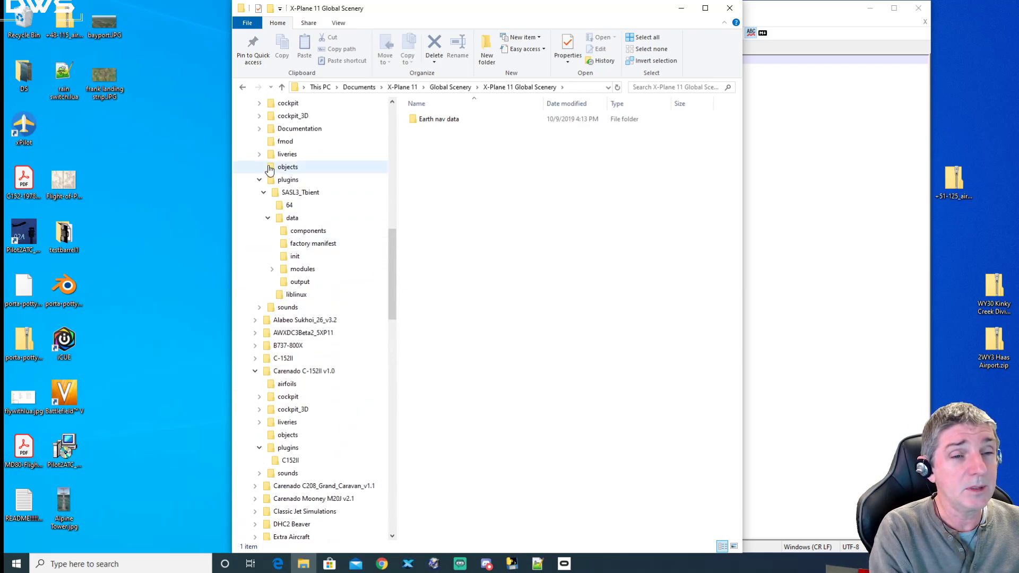
click(260, 180)
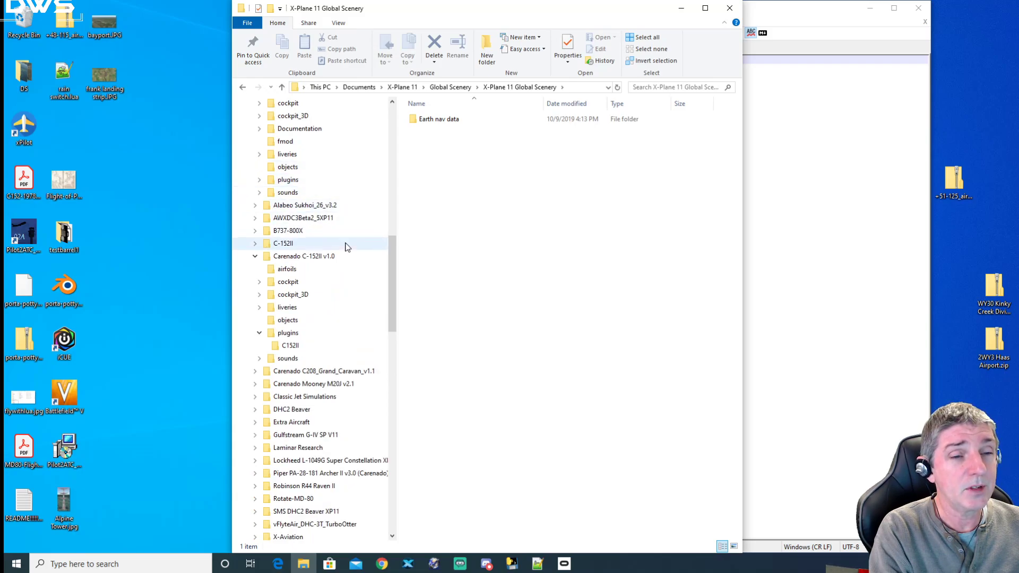
drag(390, 261, 389, 213)
click(250, 243)
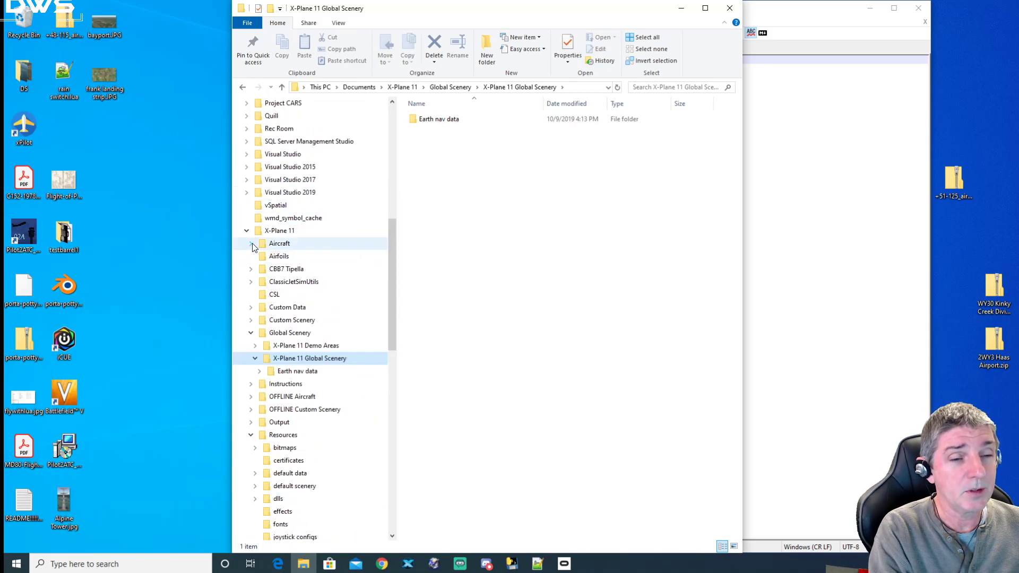
click(251, 333)
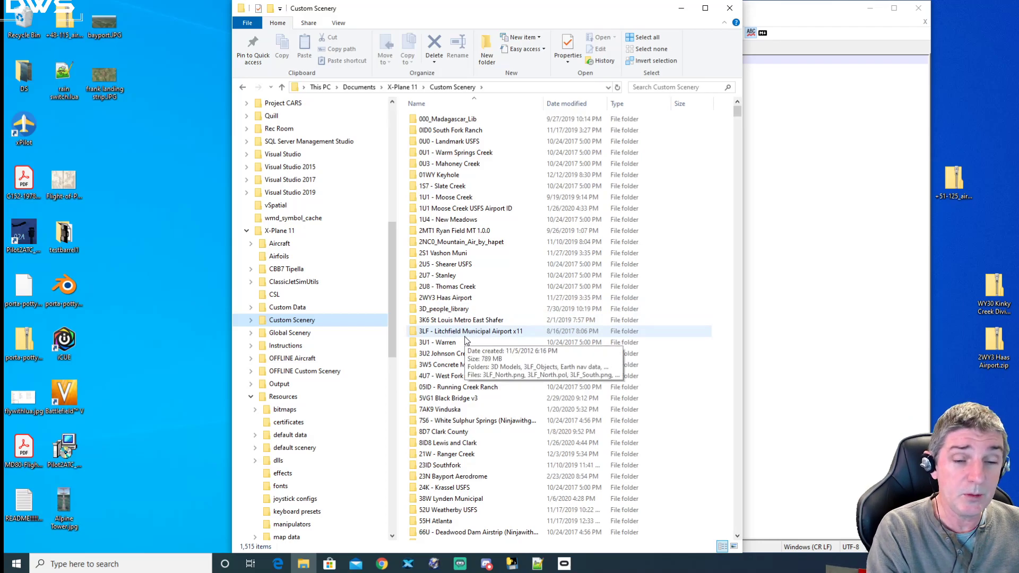
Step: Look through the airport and library folders in Custom Scenery, including 5VG1 Black Bridge v3
scroll(466, 341, down, 3)
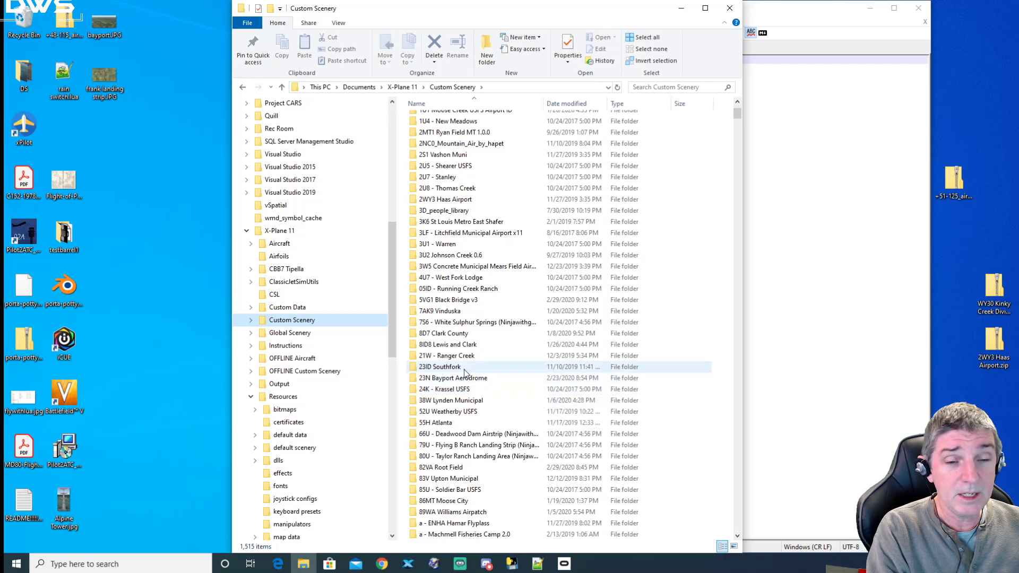
click(460, 301)
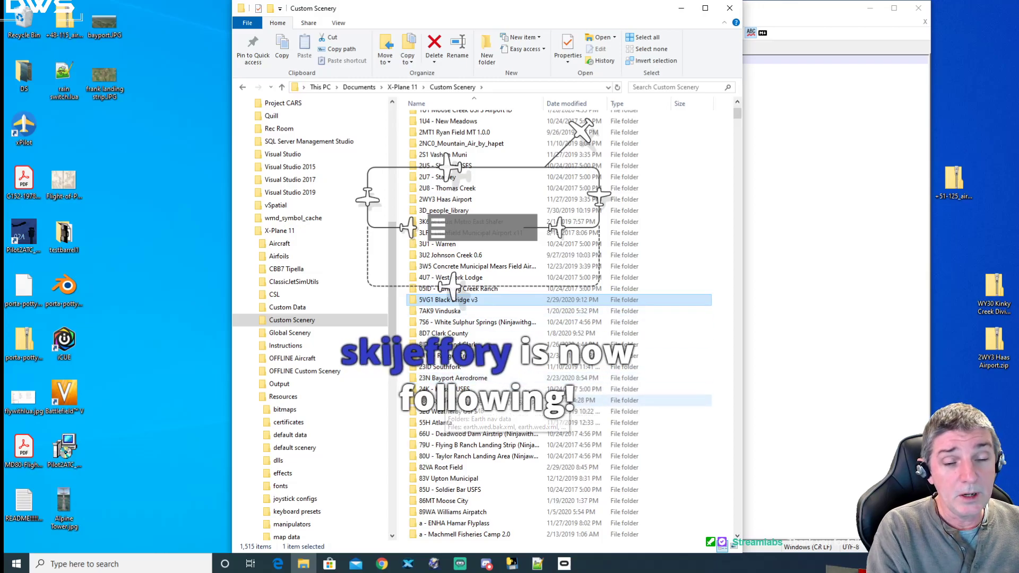
scroll(467, 311, down, 9)
scroll(457, 407, down, 13)
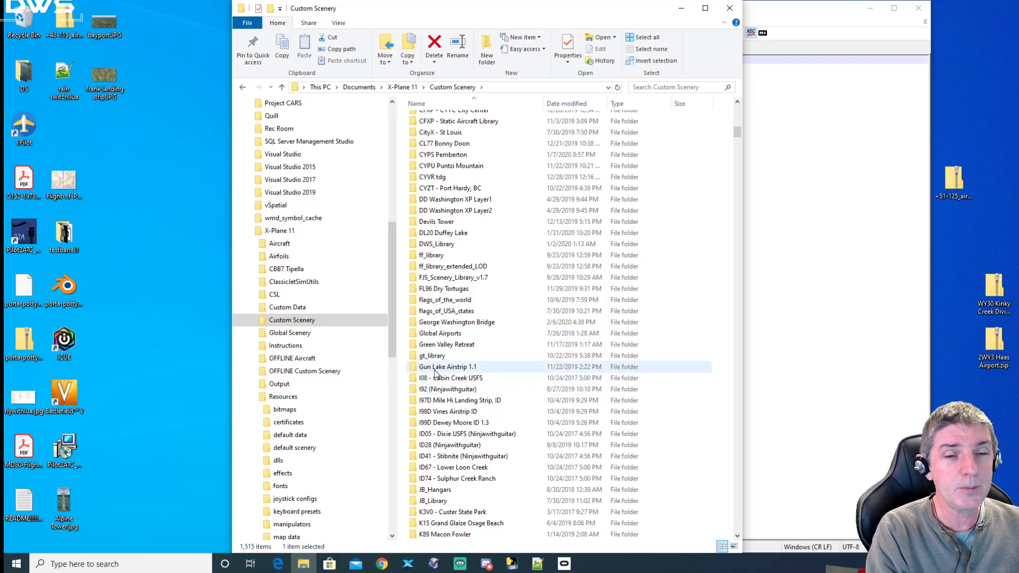
scroll(473, 384, up, 7)
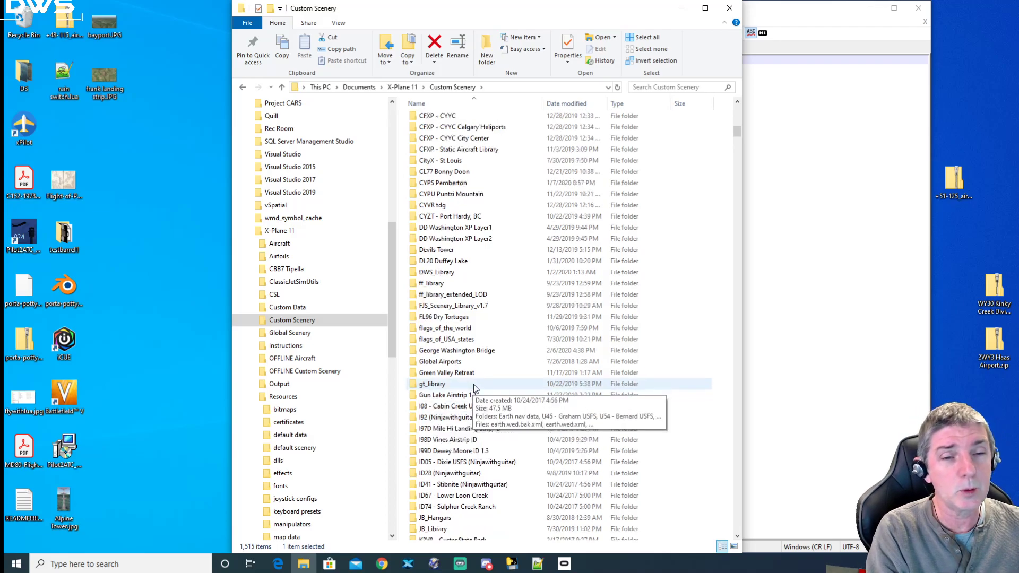
scroll(474, 384, up, 8)
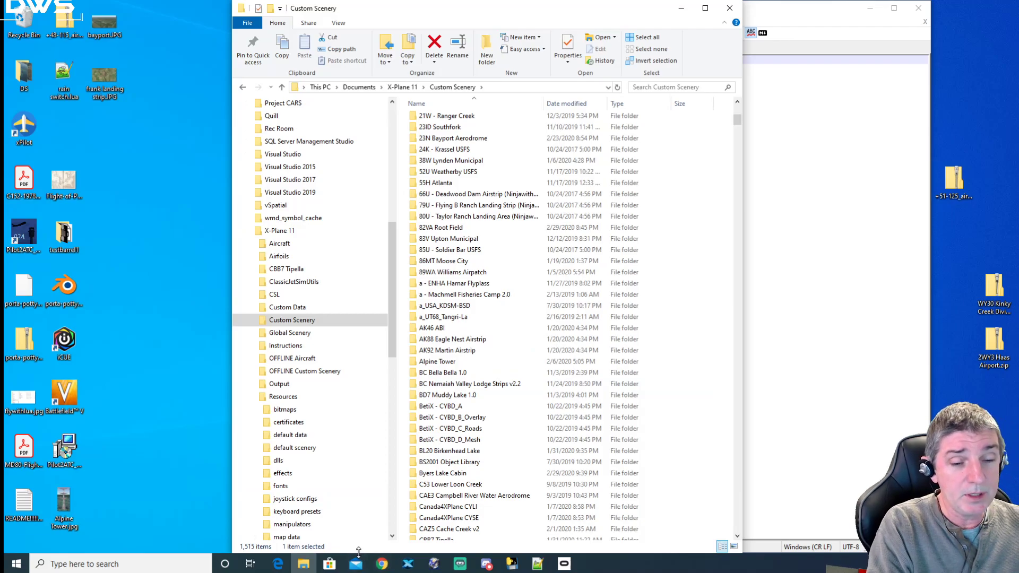
click(101, 565)
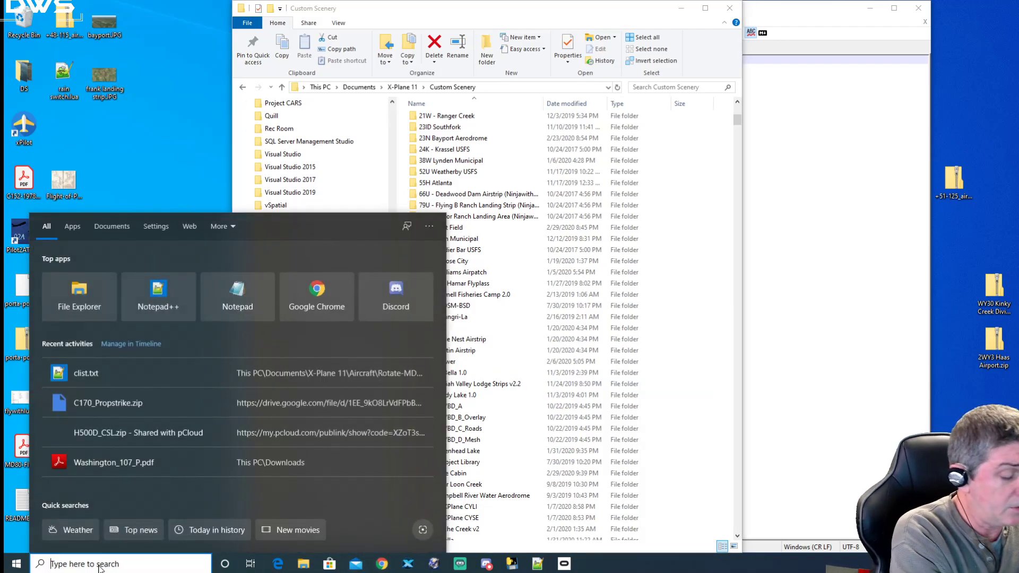
text(snip)
key(Return)
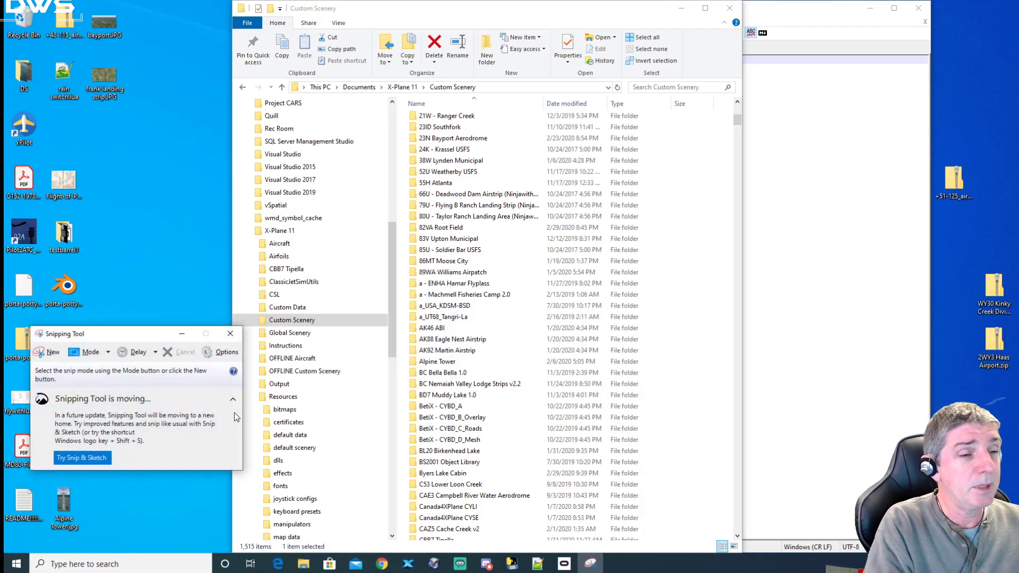
click(48, 352)
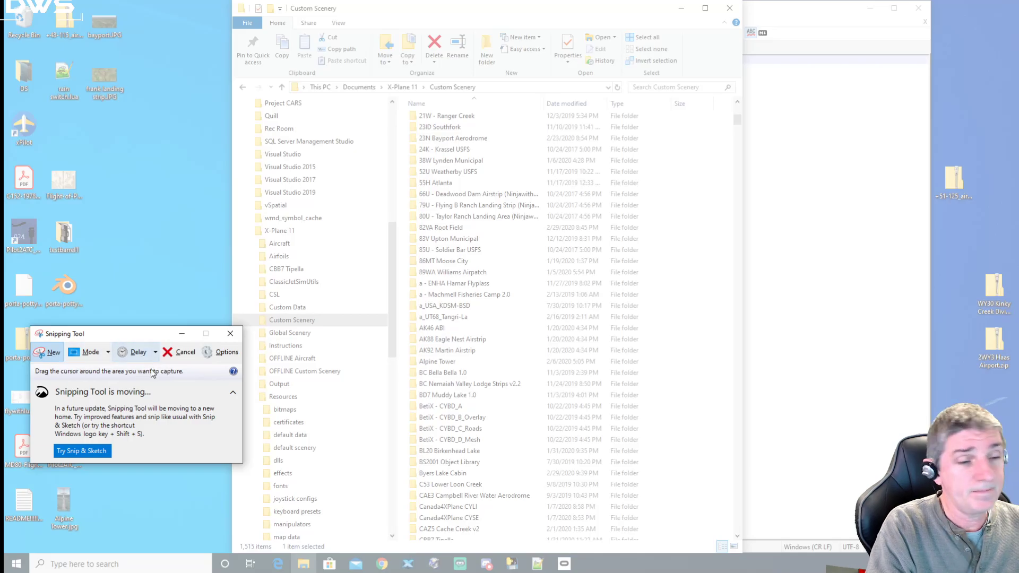
click(230, 333)
Step: Search Windows for Paint and launch it with a blank canvas
click(120, 559)
text(paint)
key(Return)
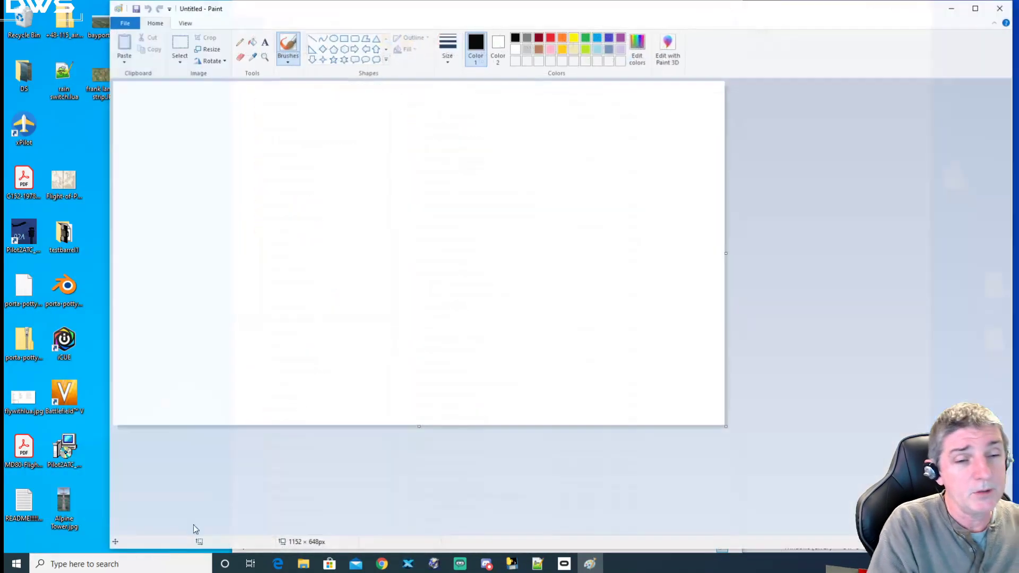
Step: Draw a red scribbled horizontal layer with the Pencil and label it with a circled M beside it
click(239, 45)
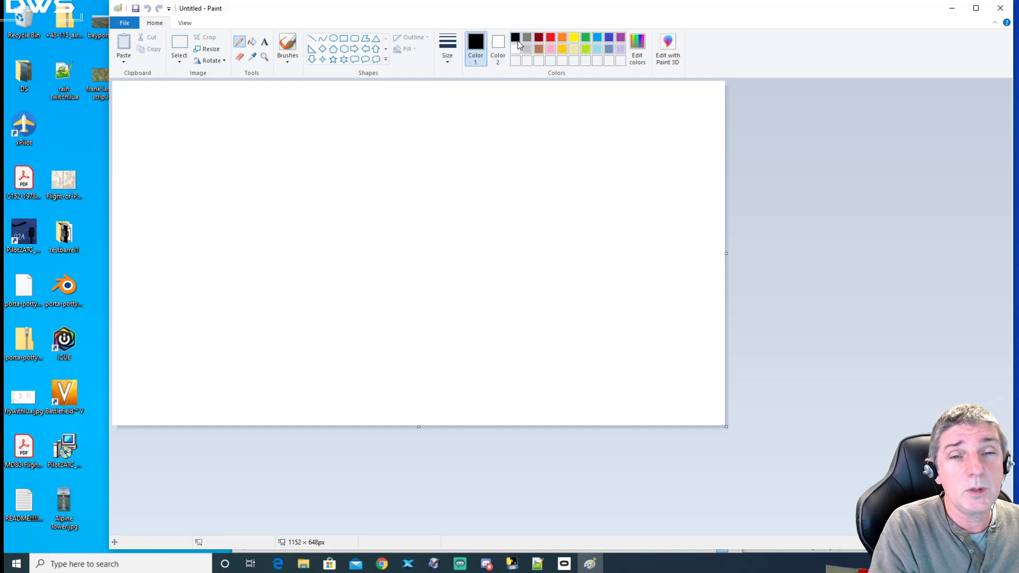
click(551, 37)
mouse_move(346, 289)
mouse_down()
mouse_move(566, 288)
mouse_move(348, 281)
mouse_move(540, 289)
mouse_move(517, 293)
mouse_up()
mouse_move(599, 300)
mouse_down()
mouse_move(602, 274)
mouse_move(632, 298)
mouse_up()
mouse_move(638, 264)
mouse_down()
mouse_move(584, 281)
mouse_move(623, 262)
mouse_up()
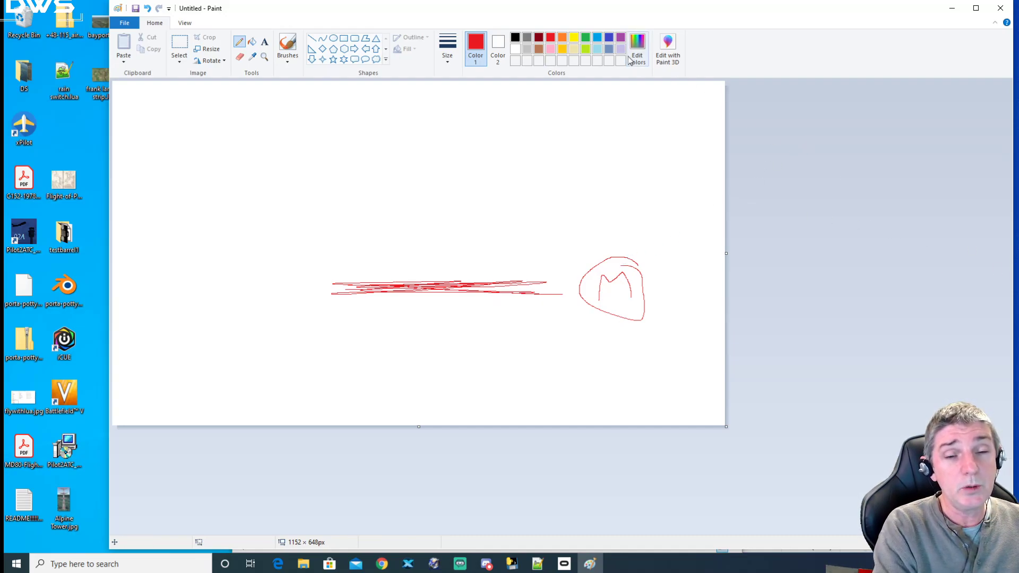
Step: Draw a green scribbled layer above the red one and write R T PL A beside it
click(585, 38)
mouse_move(359, 238)
mouse_down()
mouse_move(507, 230)
mouse_move(413, 225)
mouse_move(437, 230)
mouse_up()
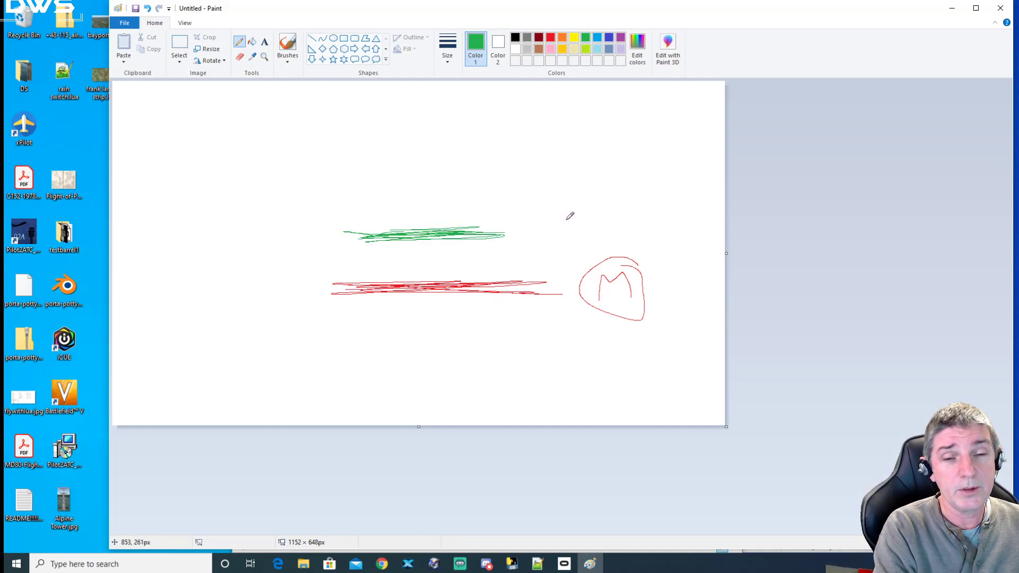
mouse_move(566, 232)
mouse_down()
mouse_move(569, 215)
mouse_move(589, 238)
mouse_move(624, 216)
mouse_up()
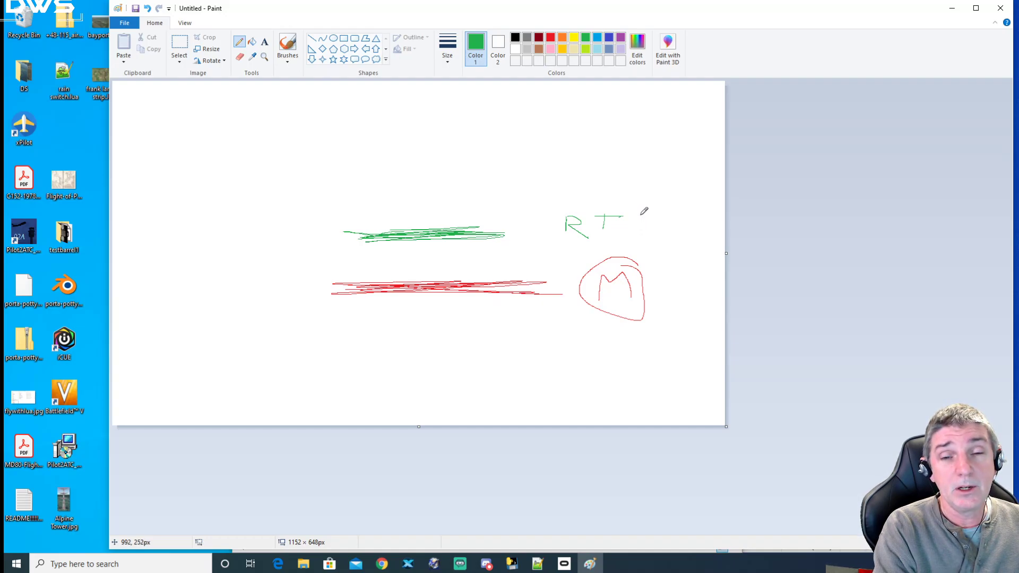
mouse_move(640, 215)
mouse_down()
mouse_move(640, 234)
mouse_move(665, 233)
mouse_up()
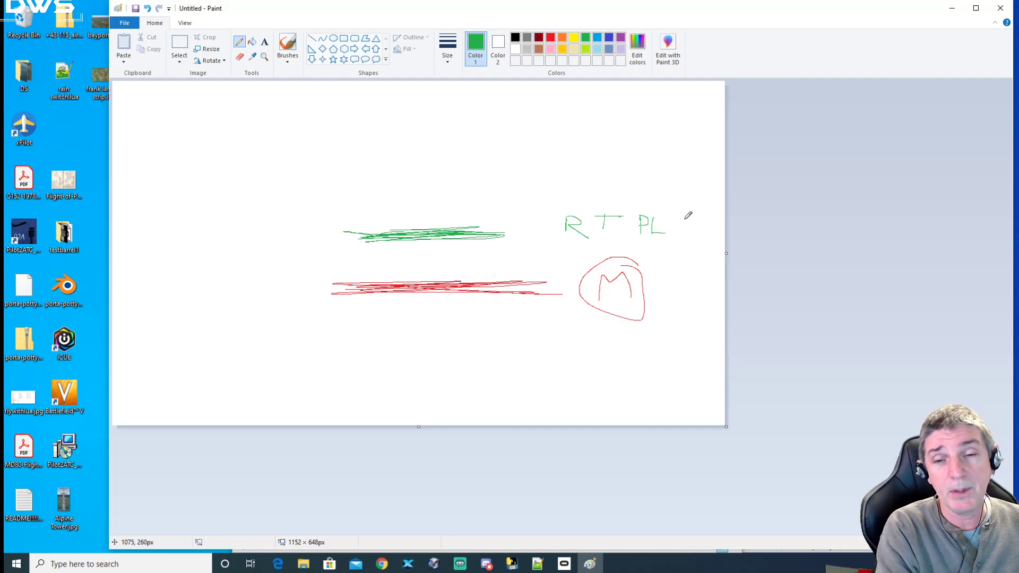
mouse_move(682, 230)
mouse_down()
mouse_move(688, 216)
mouse_move(692, 223)
mouse_up()
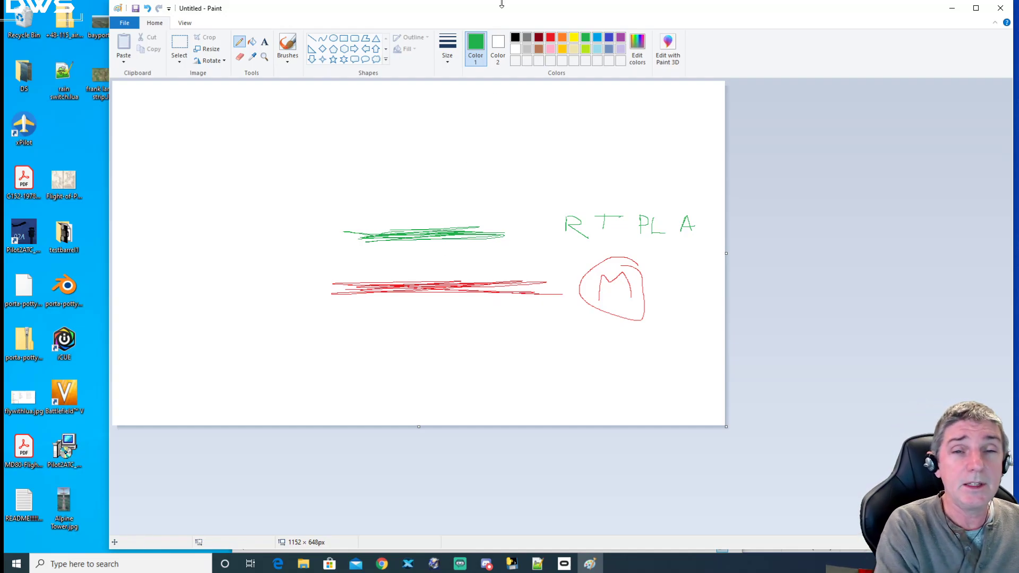
Step: Draw an orange scribbled layer above the green one and write C S beside it
click(563, 37)
mouse_move(375, 179)
mouse_down()
mouse_move(483, 177)
mouse_move(401, 177)
mouse_move(438, 167)
mouse_up()
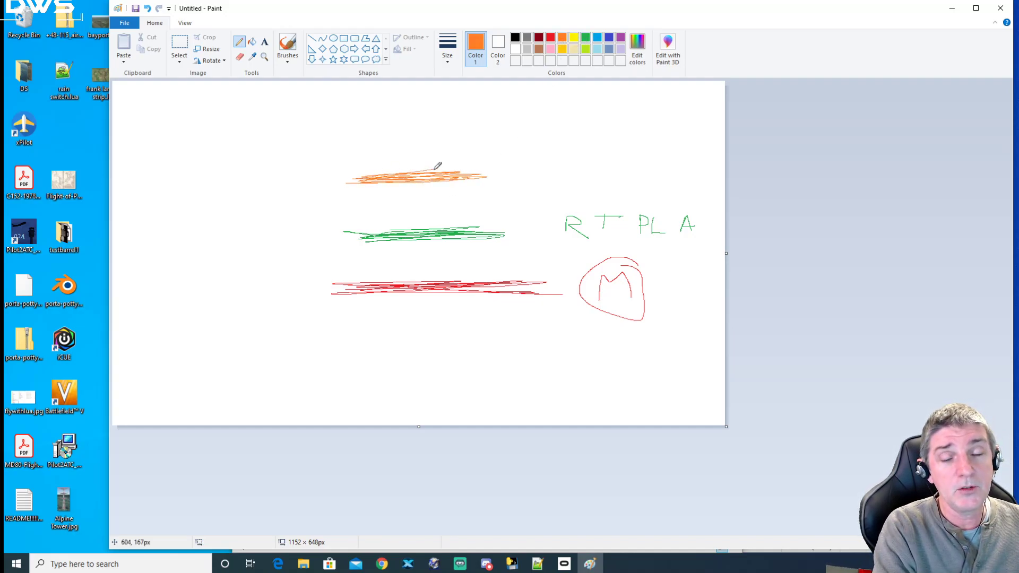
mouse_move(554, 161)
mouse_down()
mouse_move(552, 179)
mouse_move(572, 181)
mouse_up()
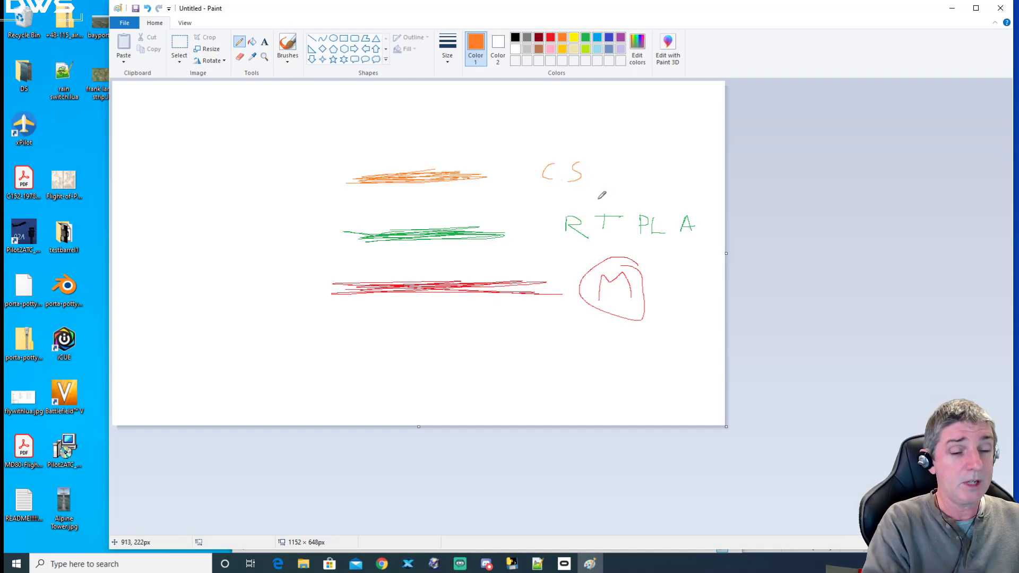
Step: Review the Custom Scenery folders in File Explorer, shift its window aside and return to the Paint drawing
click(303, 564)
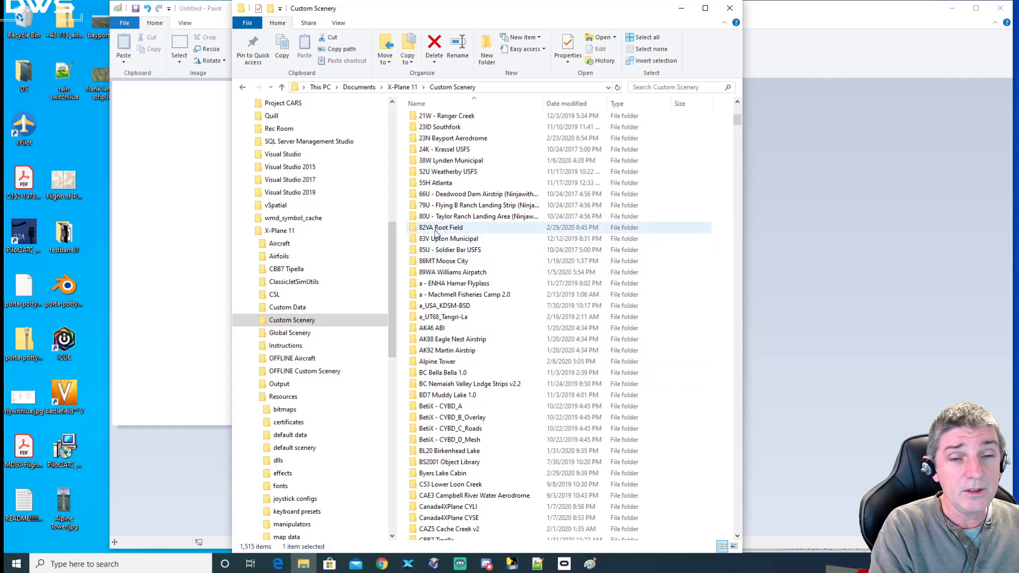
scroll(434, 218, up, 4)
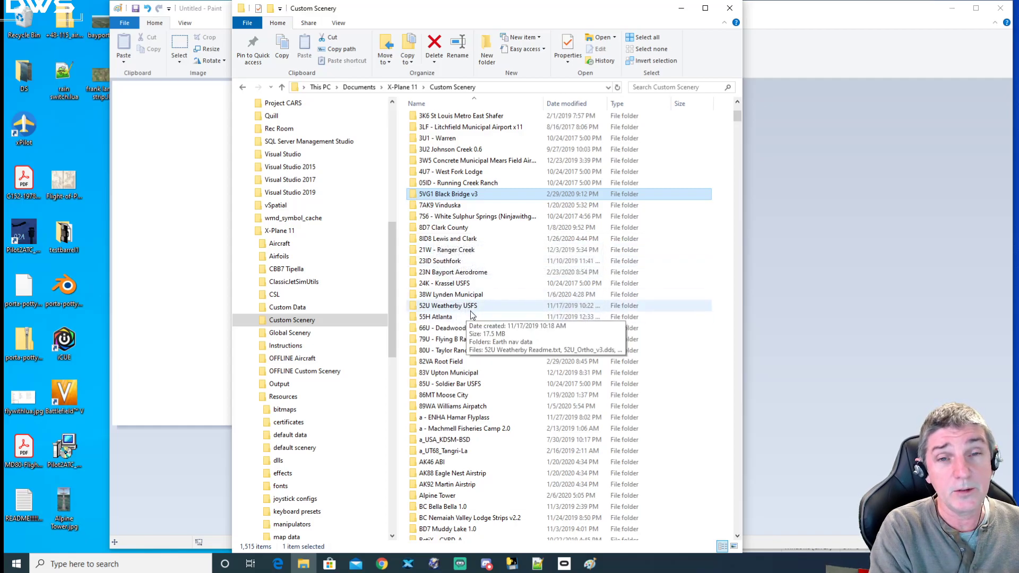
drag(515, 9, 618, 10)
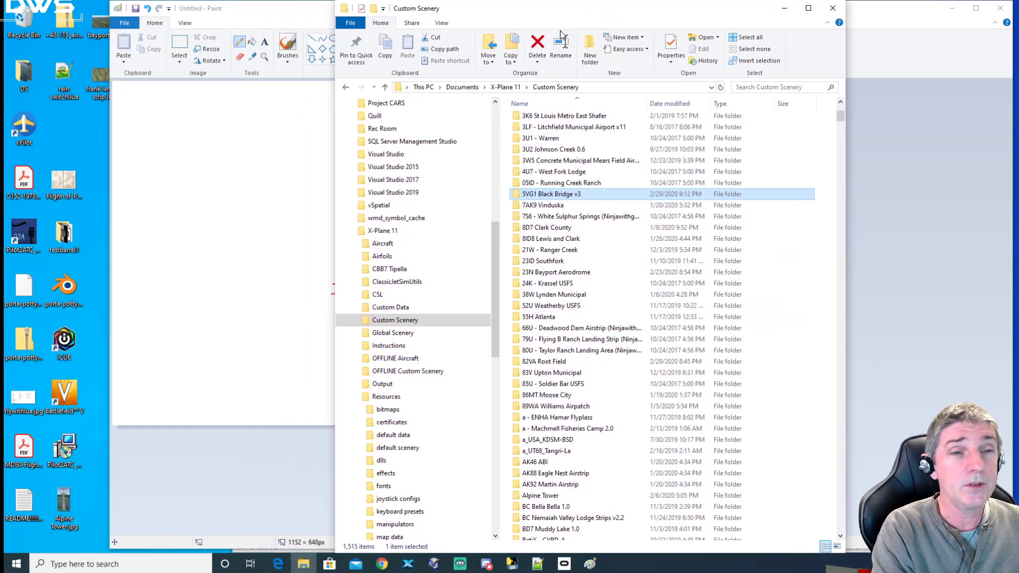
click(275, 14)
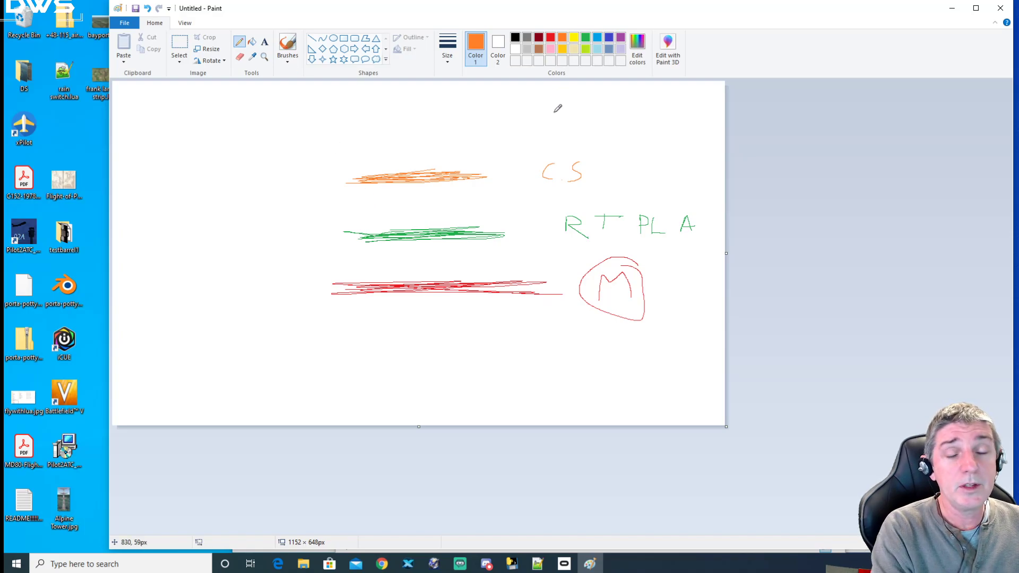
Step: Draw light blue arrowheads pointing at the starts of the red and green layers
click(597, 38)
mouse_move(272, 265)
mouse_down()
mouse_move(305, 287)
mouse_move(273, 305)
mouse_move(304, 289)
mouse_move(277, 270)
mouse_move(303, 285)
mouse_move(290, 276)
mouse_up()
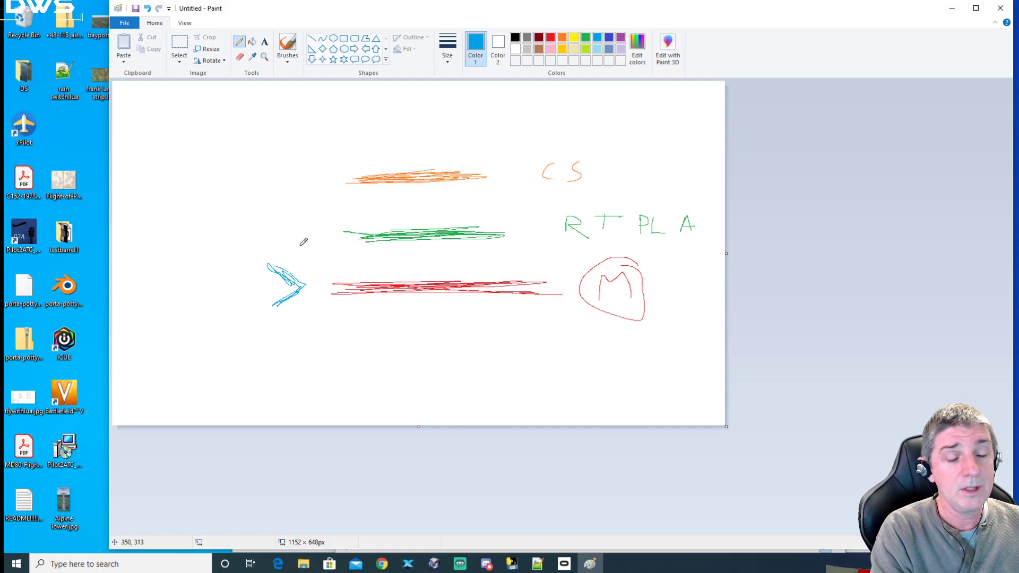
mouse_move(302, 222)
mouse_down()
mouse_move(327, 235)
mouse_move(307, 257)
mouse_move(295, 218)
mouse_move(323, 242)
mouse_up()
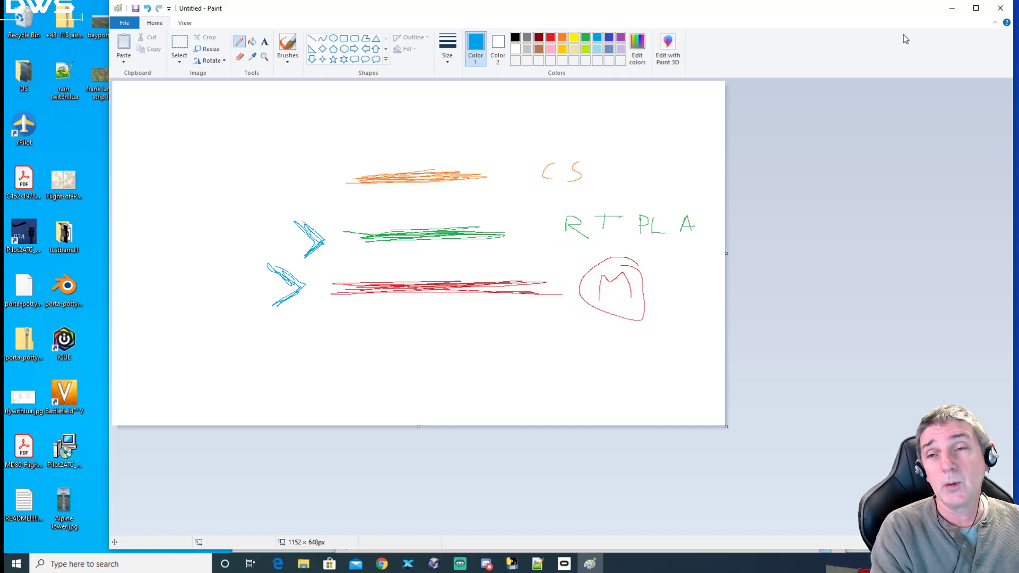
Step: Minimise Paint and bring up the Ortho4XP forum page on X-Plane.Org in Chrome
click(953, 12)
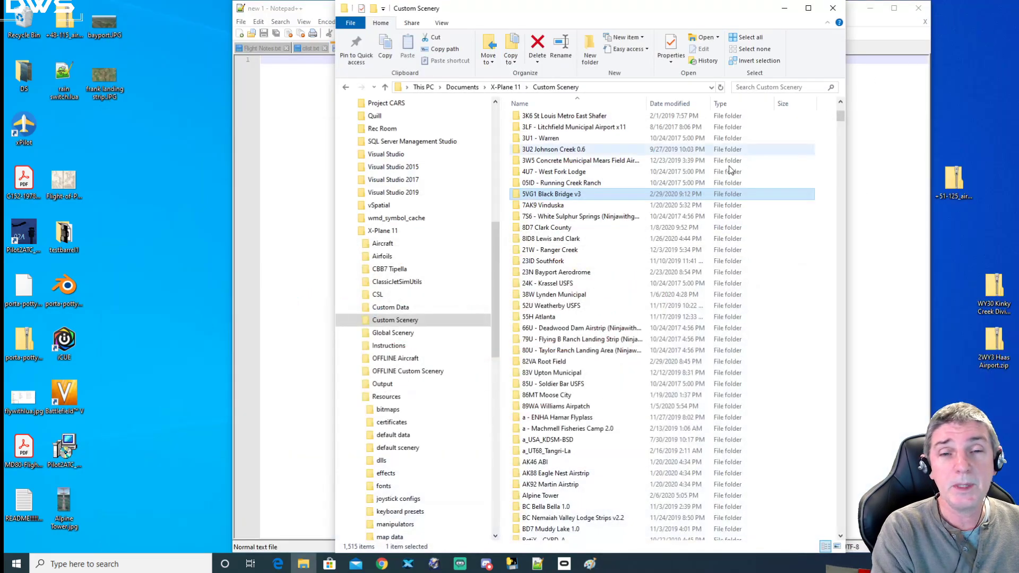
drag(677, 16, 695, 16)
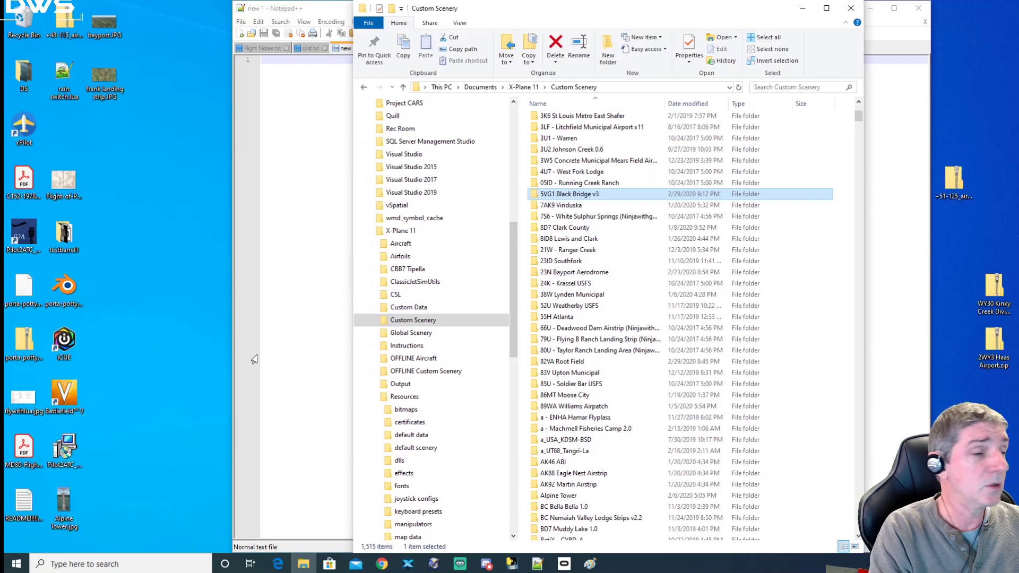
key(alt+Tab)
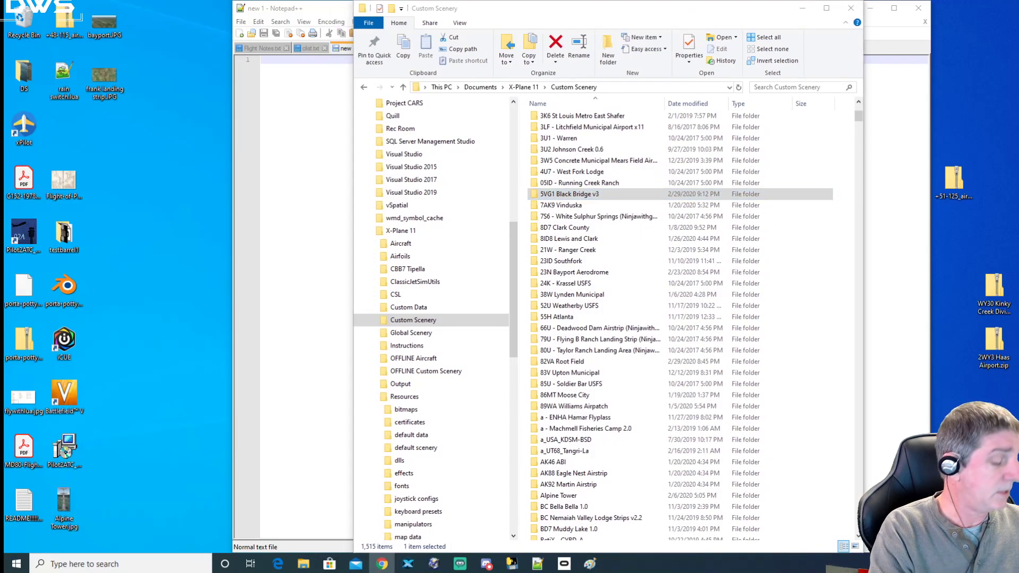
key(alt+Tab)
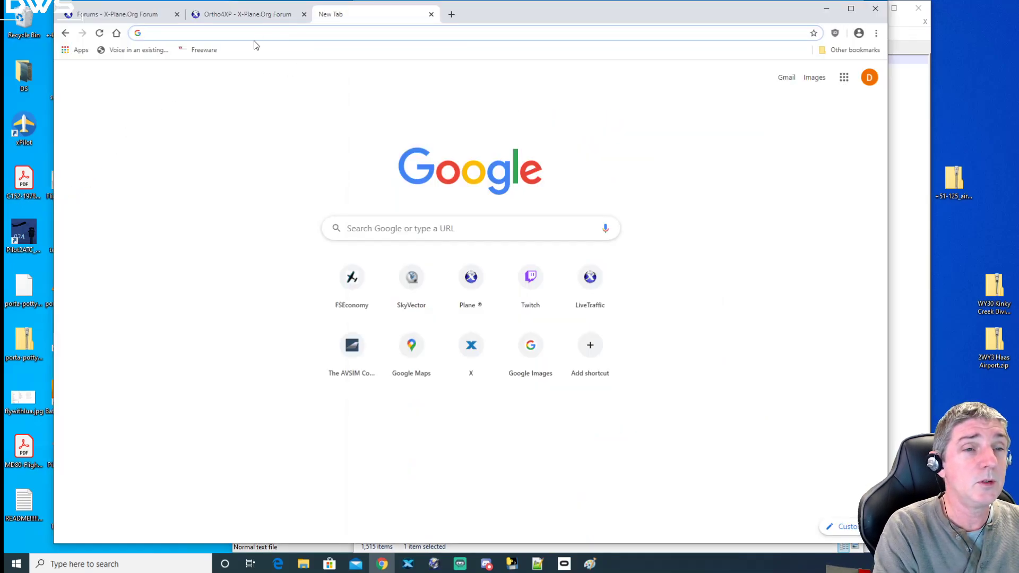
click(254, 20)
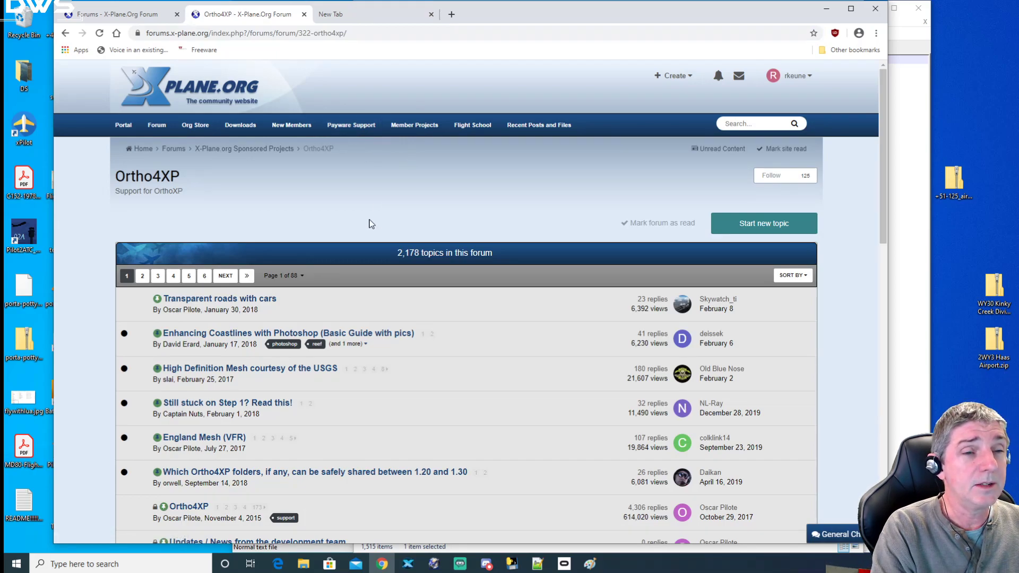
scroll(369, 223, down, 1)
mouse_move(157, 73)
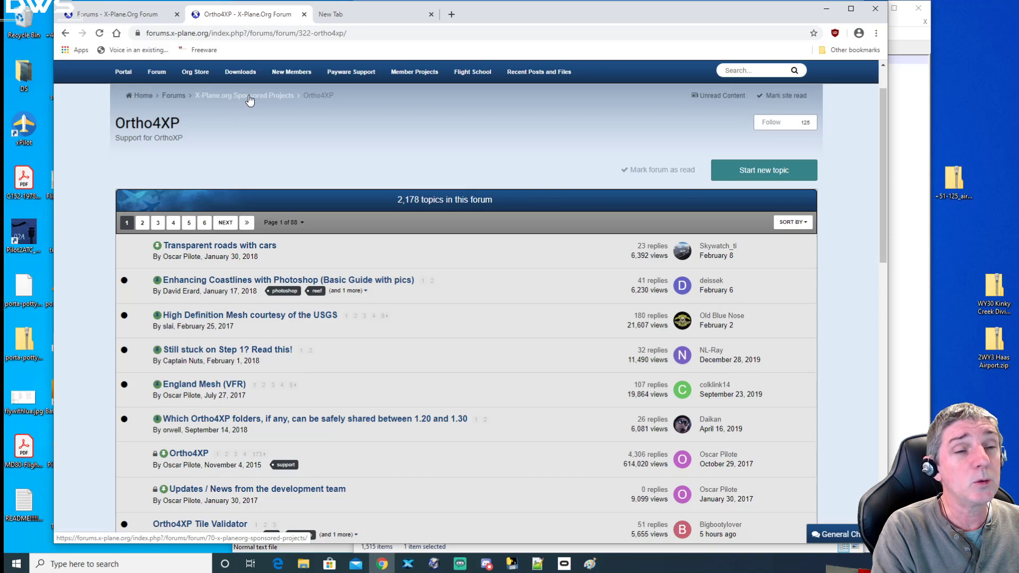
drag(192, 130, 112, 128)
click(314, 163)
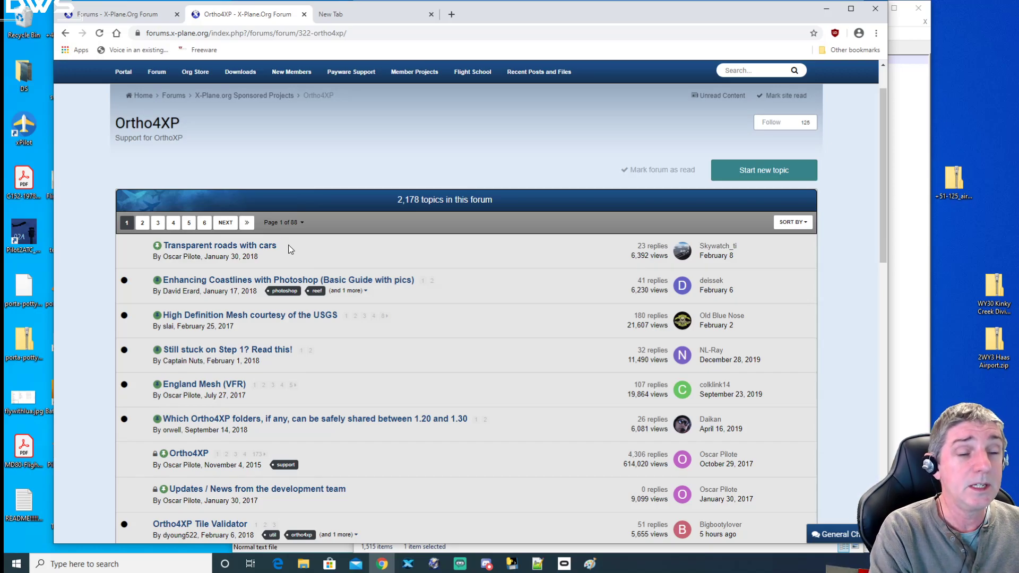
Step: Open the Transparent roads with cars topic and follow its Windows binary package for v130 link, then minimise Chrome
click(258, 246)
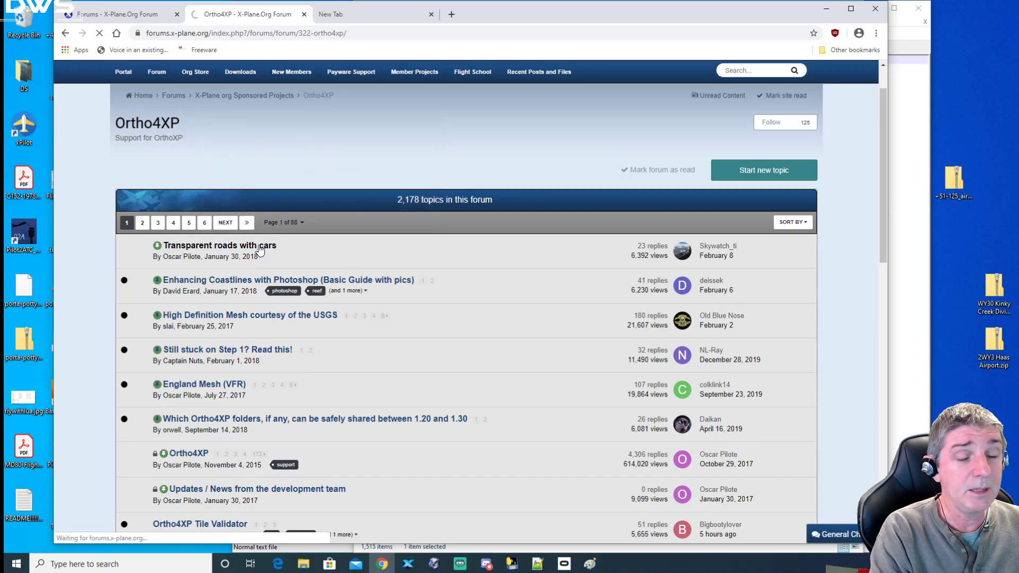
scroll(599, 330, down, 2)
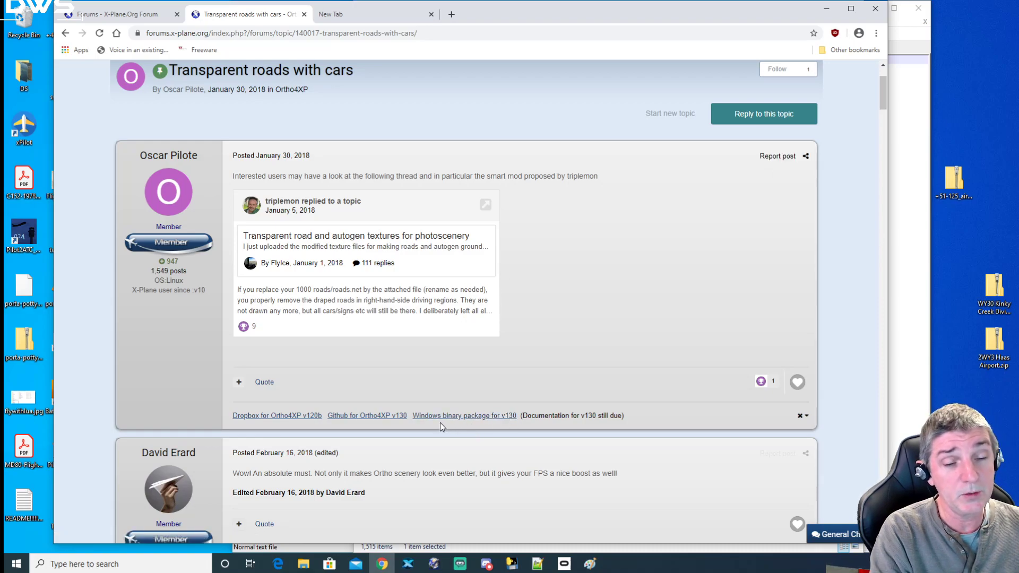
click(476, 420)
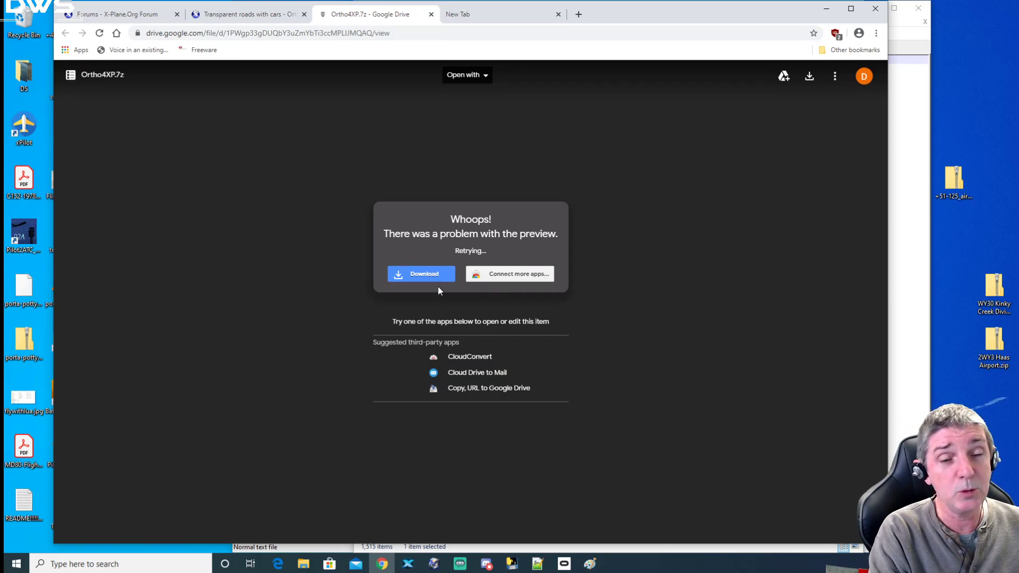
click(827, 9)
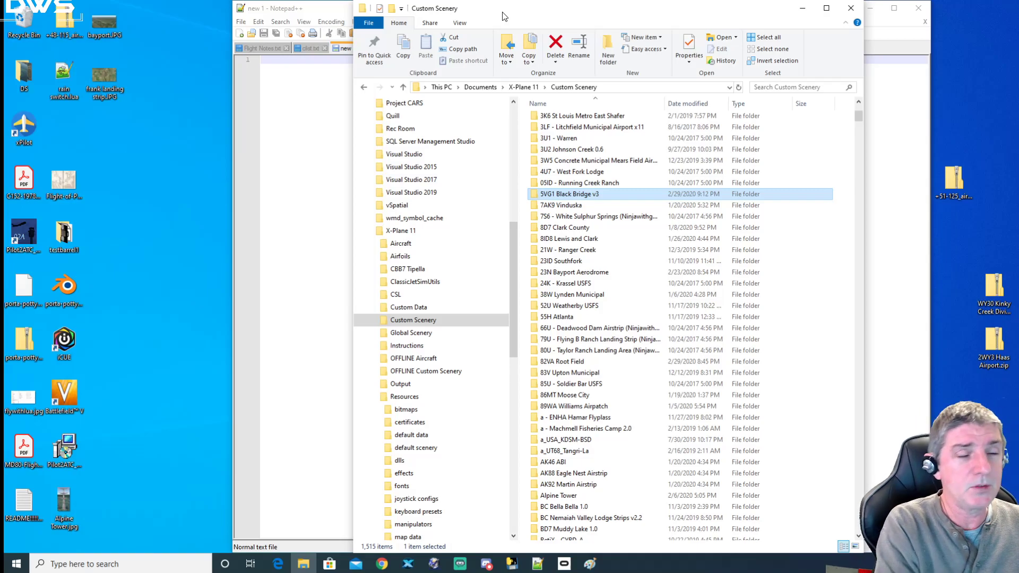
Step: Move the empty Notepad++ window lower on the desktop and bring File Explorer back to the front
click(326, 11)
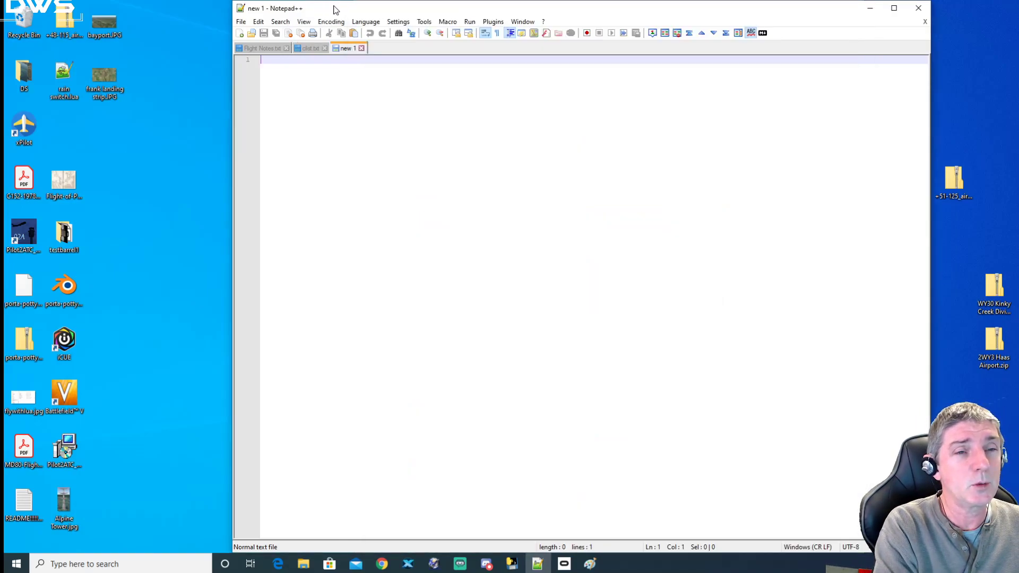
drag(333, 9, 345, 73)
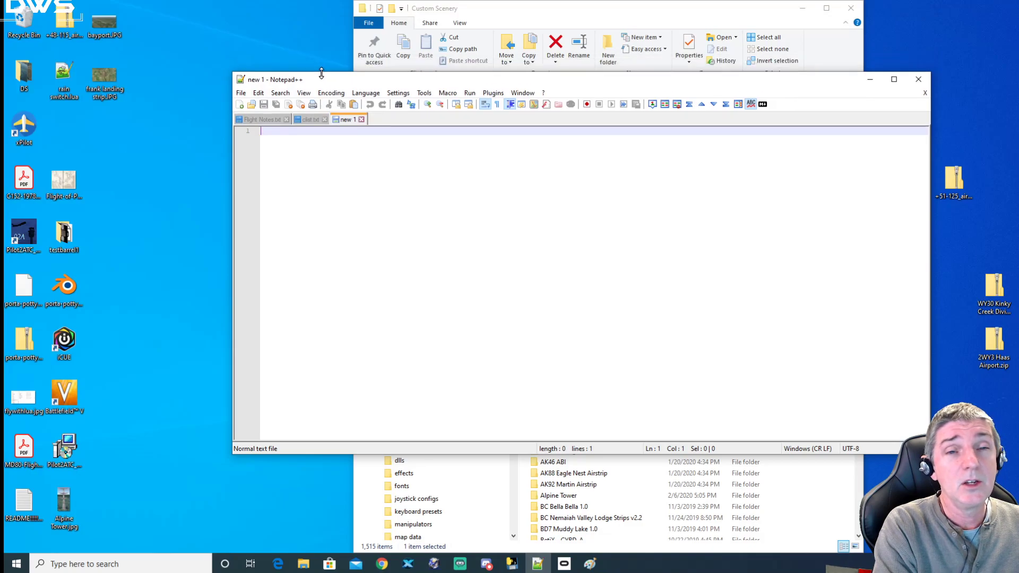
click(496, 15)
Step: Open the Seagate8TB (D:) drive from This PC in File Explorer
drag(513, 264, 513, 147)
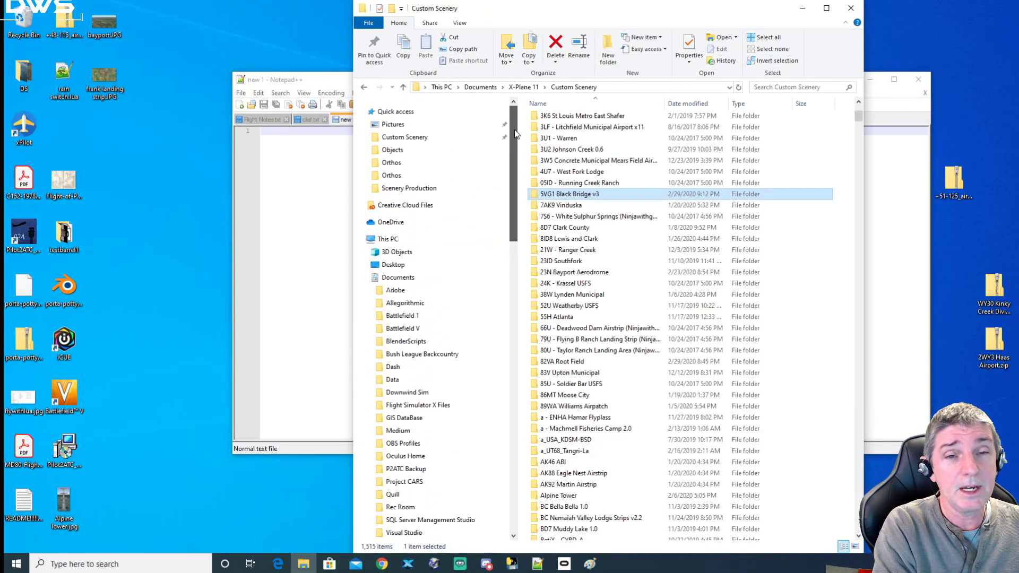
click(385, 239)
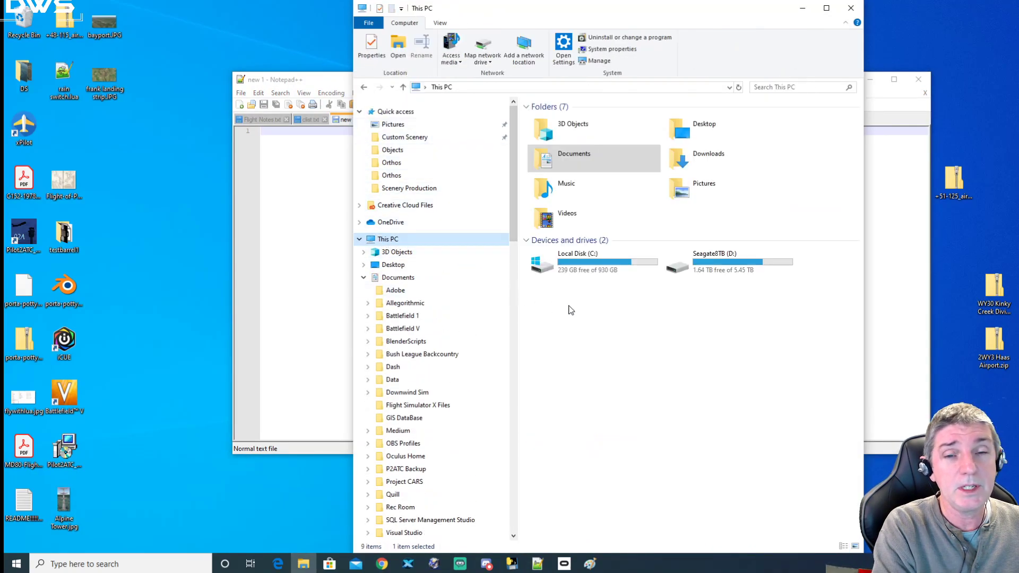
click(582, 271)
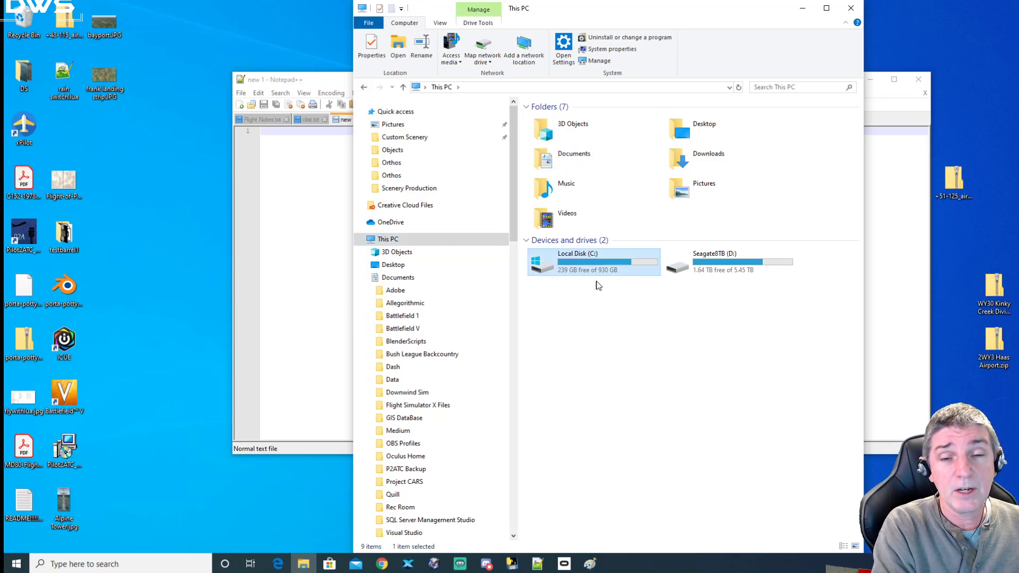
click(722, 257)
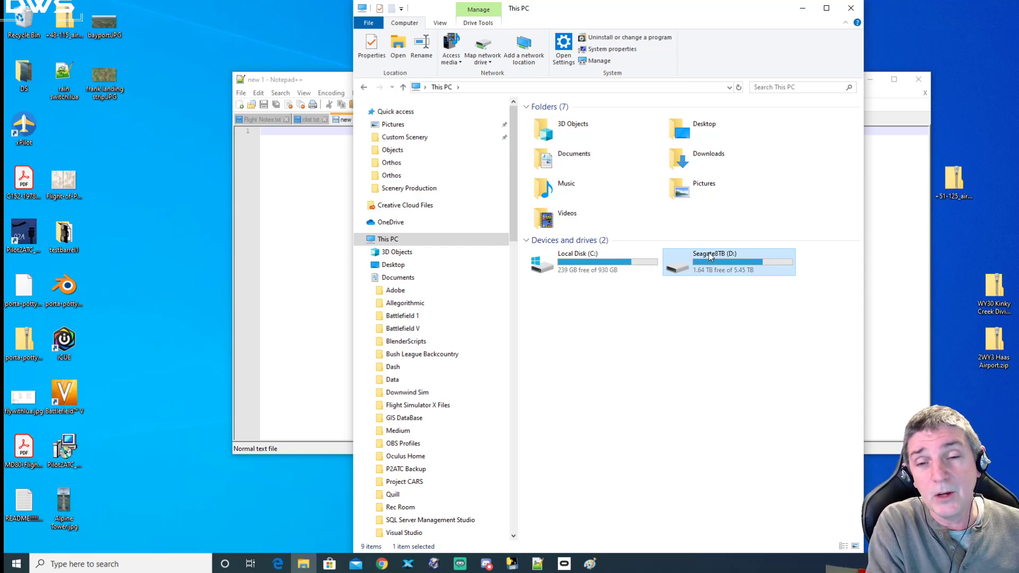
double_click(715, 260)
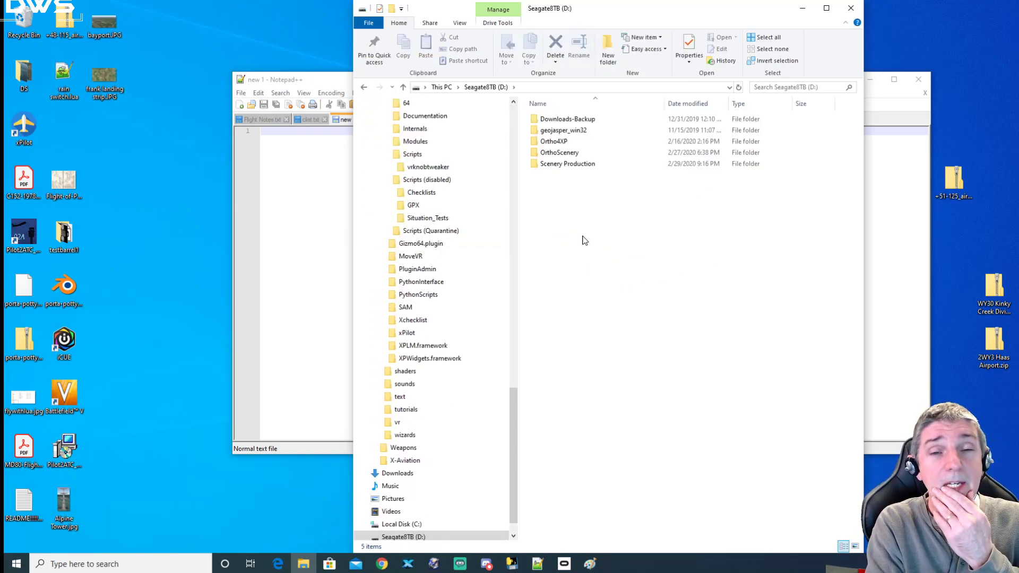
Step: Select the Ortho4XP folder on the D: drive and briefly revisit the Ortho4XP.7z download page in Chrome
click(557, 143)
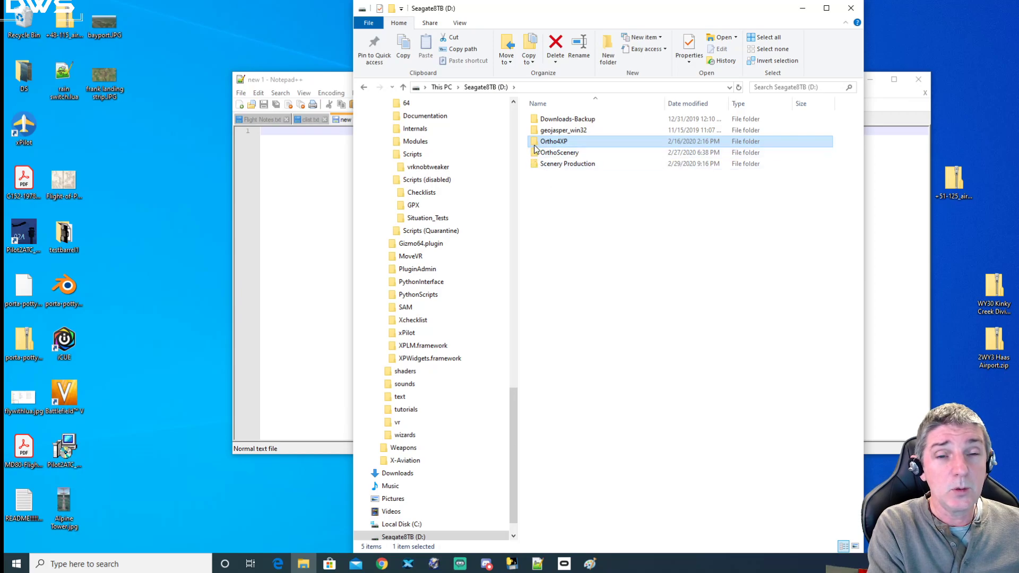
click(383, 564)
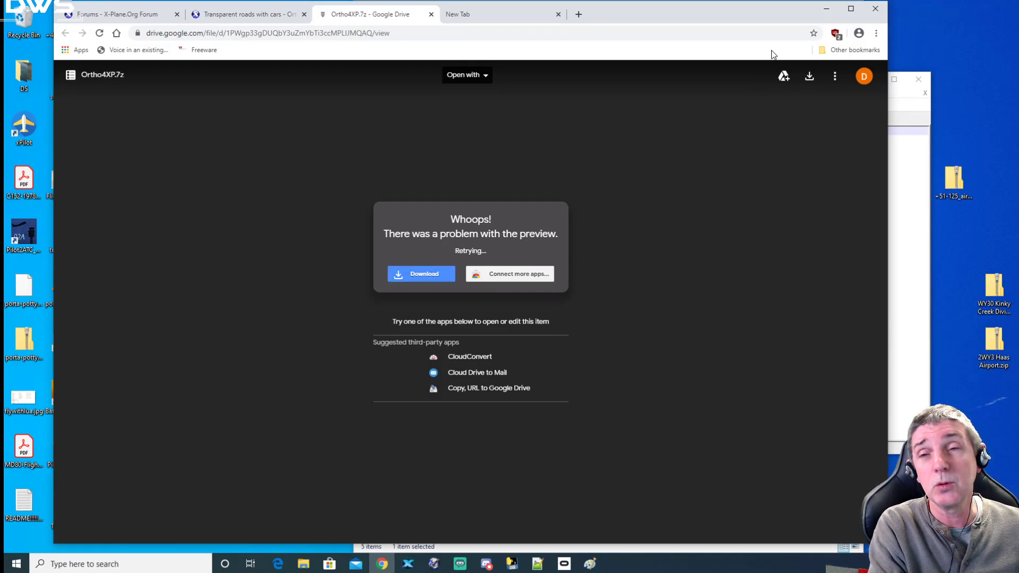
click(827, 8)
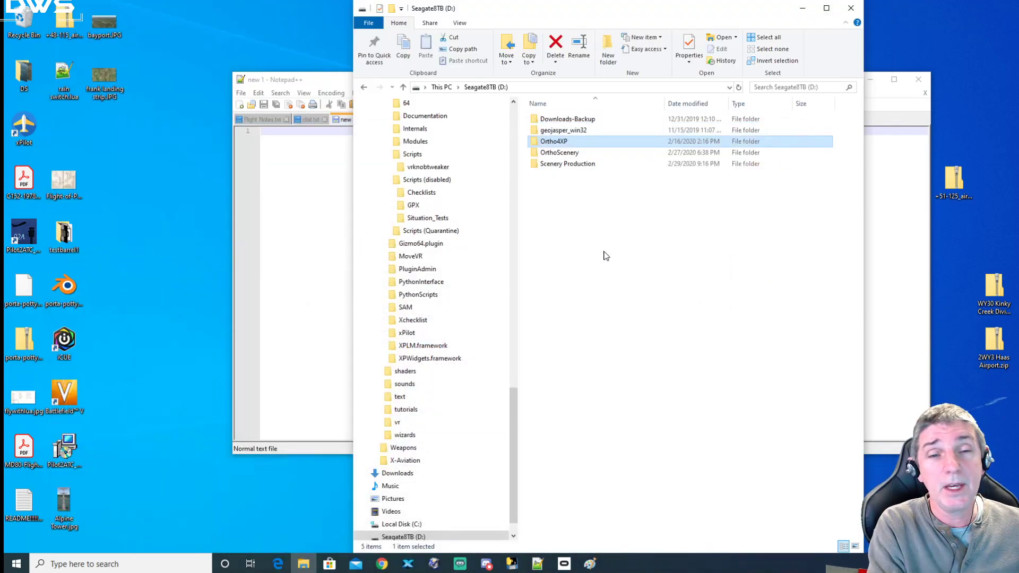
Step: Open the Binary subfolder of the Ortho4XP folder on the D: drive and select Ortho4XP_v130.exe
click(606, 255)
click(549, 142)
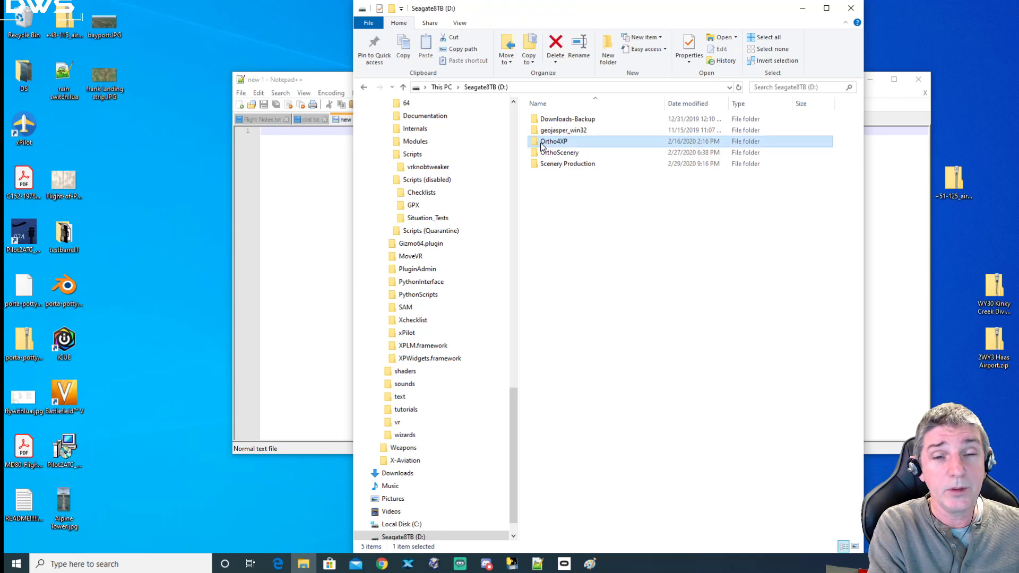
double_click(550, 142)
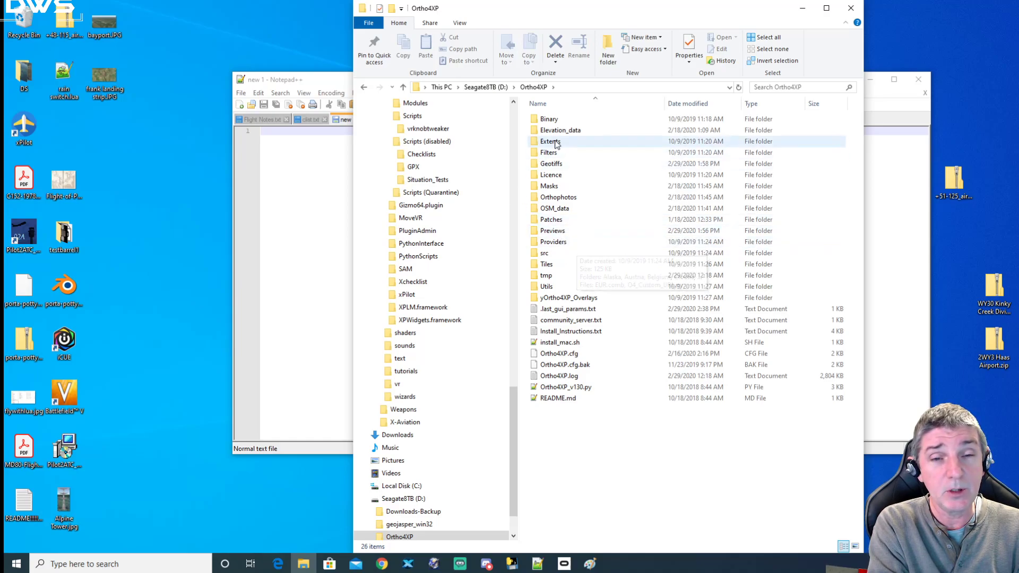
click(545, 123)
double_click(545, 123)
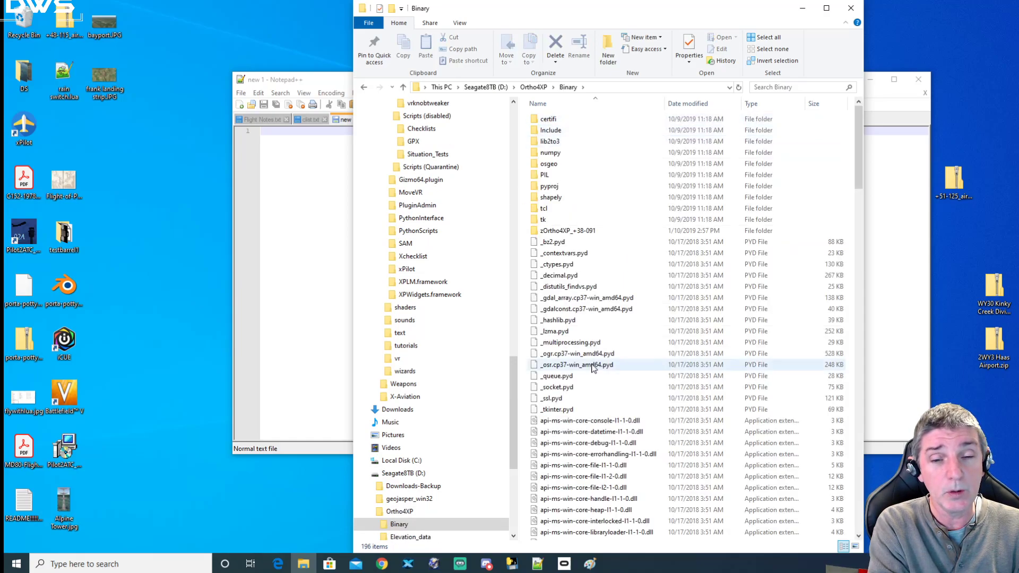
scroll(592, 368, down, 12)
scroll(592, 368, down, 20)
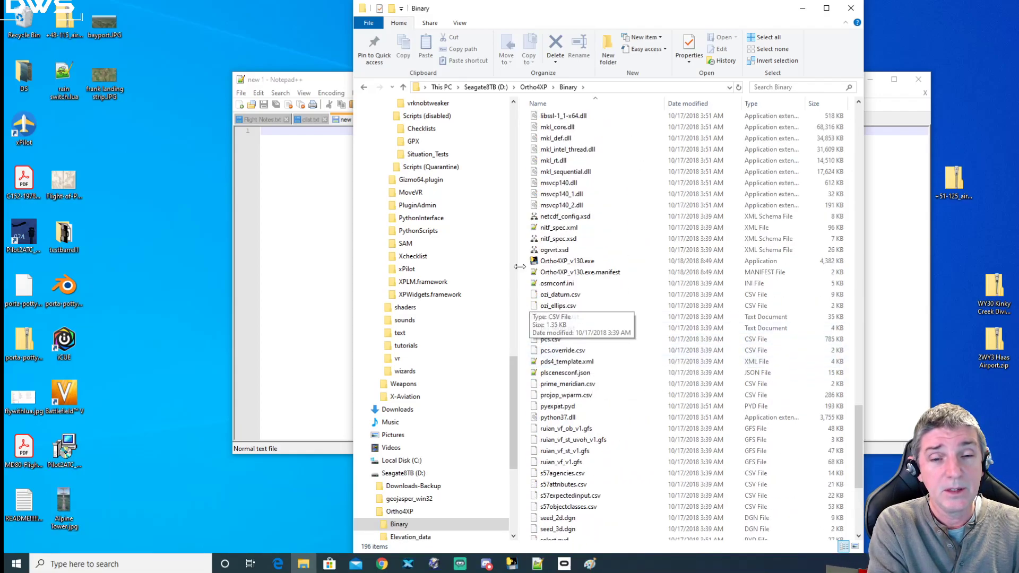
click(537, 261)
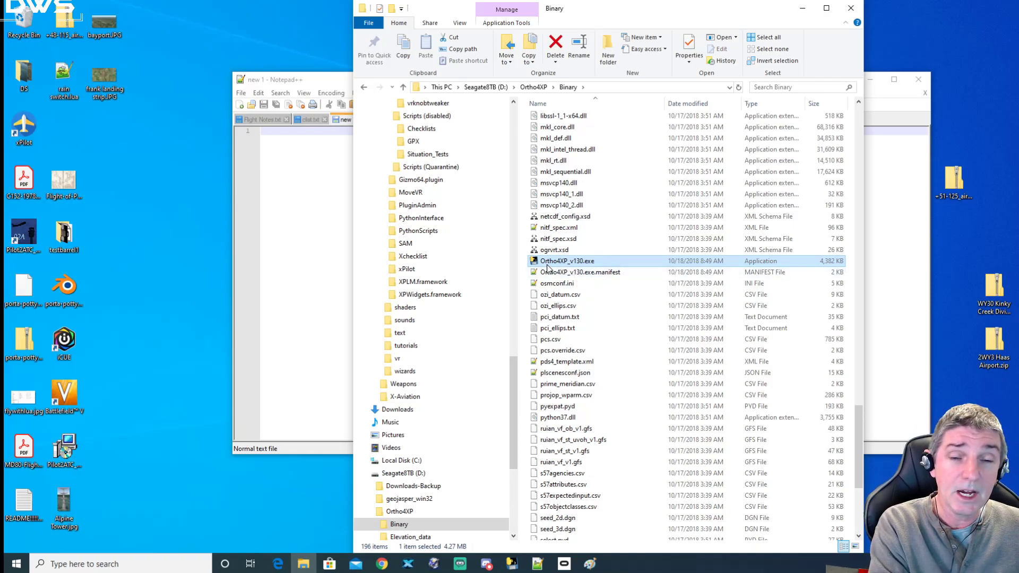
Step: Bring up the running Ortho4XP 1.30 window, return File Explorer to the D: drive root, and arrange the two windows side by side
click(511, 565)
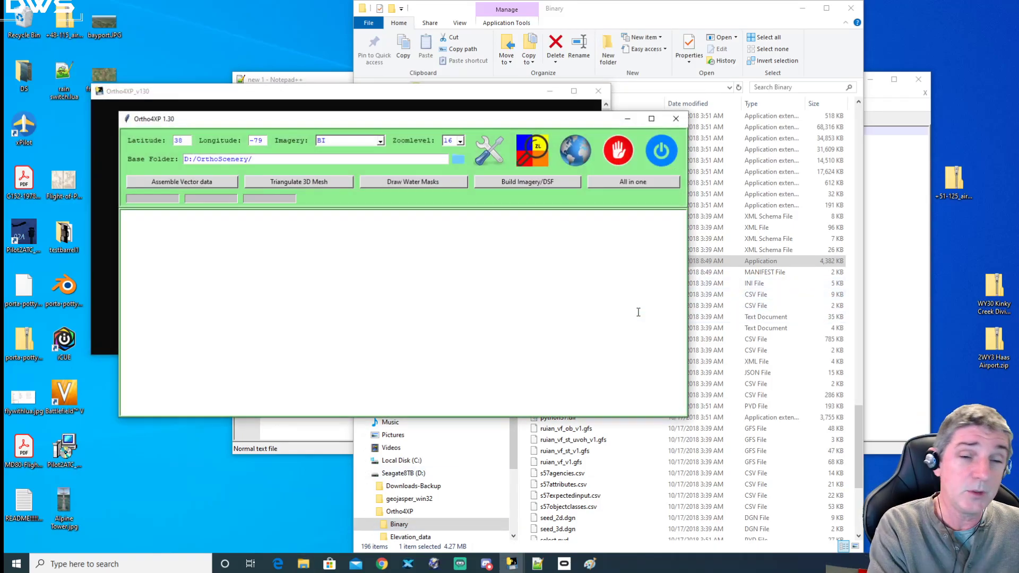
click(739, 13)
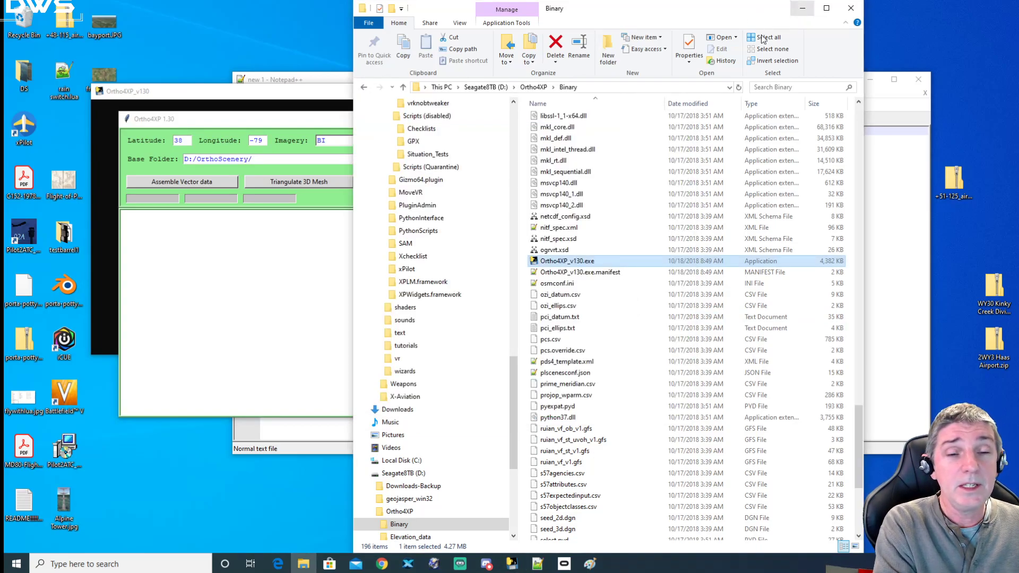
click(487, 87)
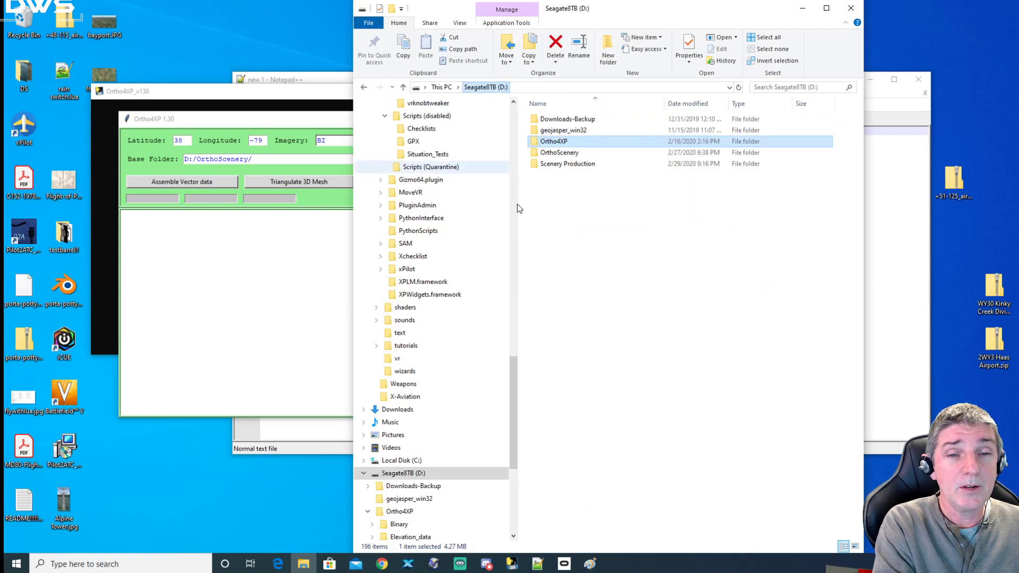
drag(591, 11, 738, 12)
drag(403, 122, 315, 146)
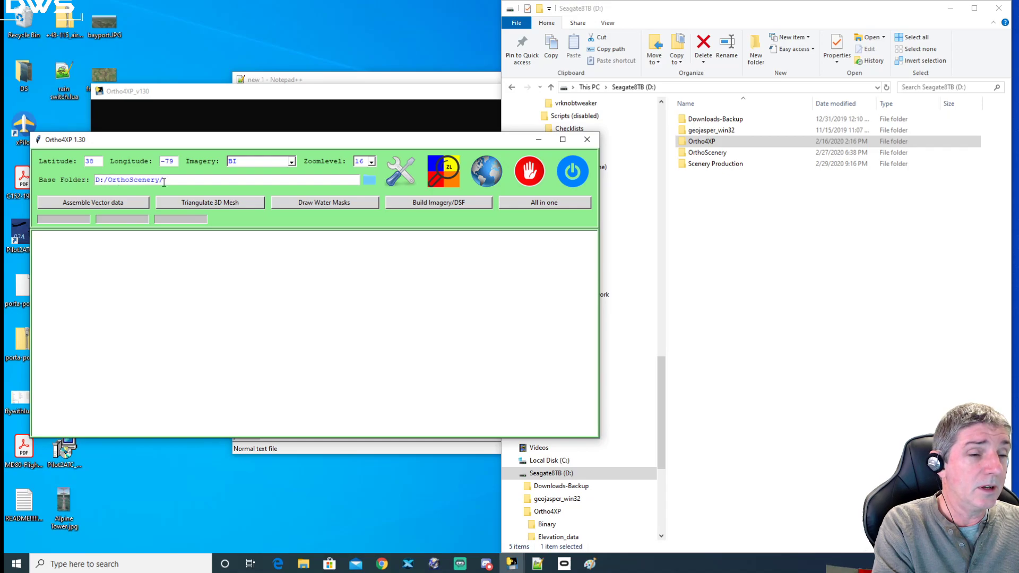
Step: Compare the Base Folder path in Ortho4XP with the Ortho4XP and OrthoScenery folders on the D: drive
key(ctrl+a)
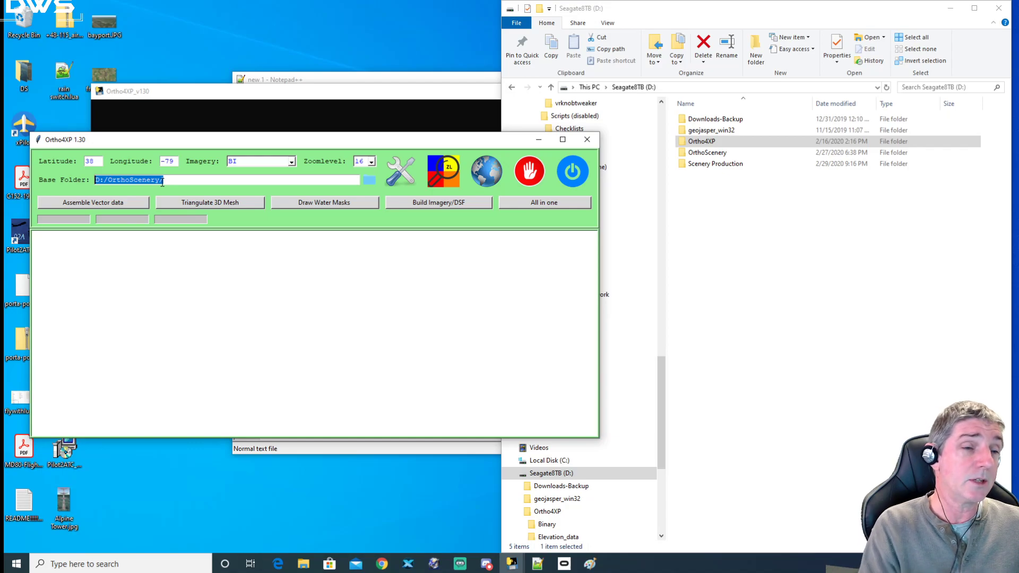
click(156, 248)
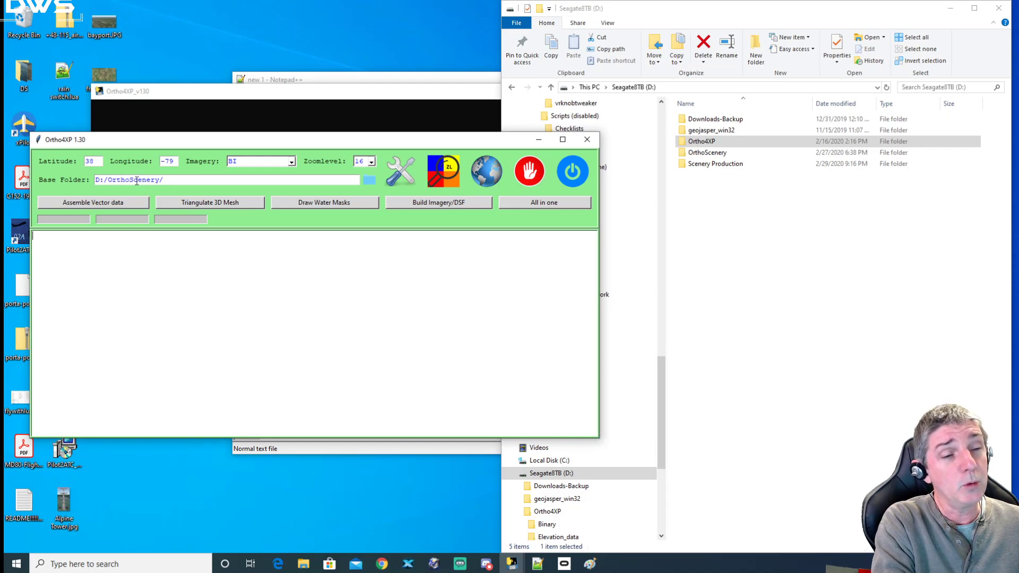
click(719, 216)
click(697, 155)
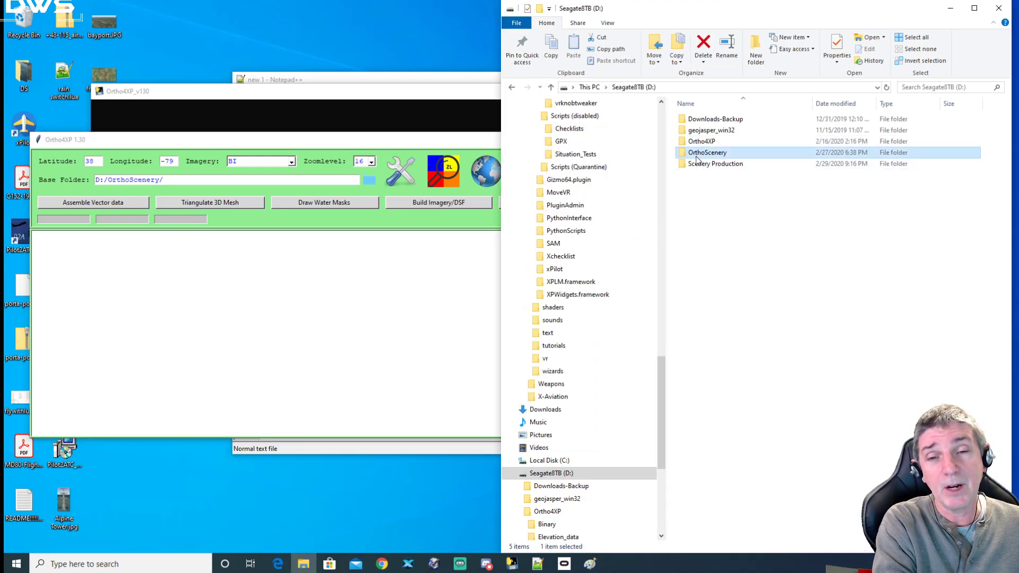
click(701, 143)
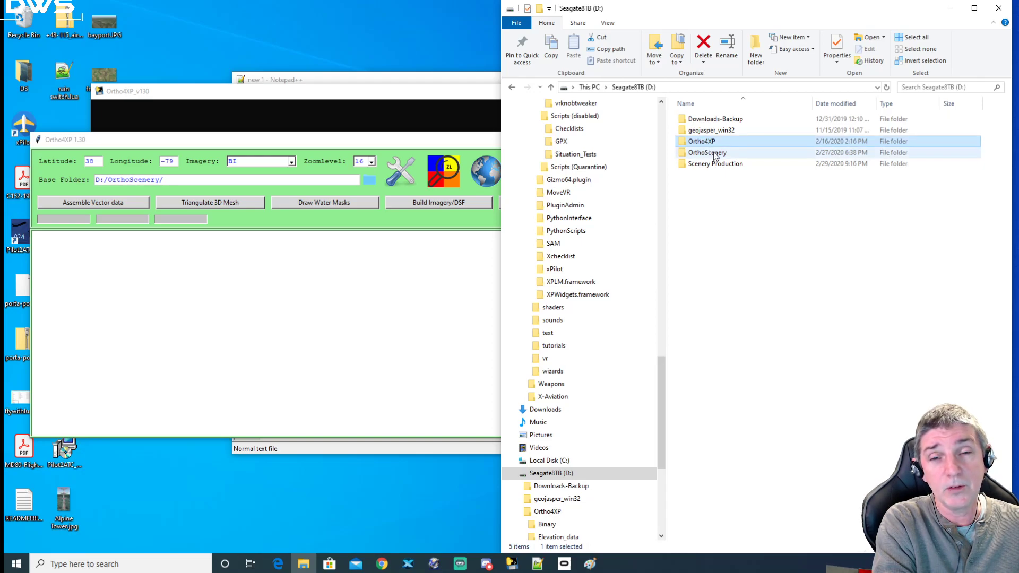
click(717, 154)
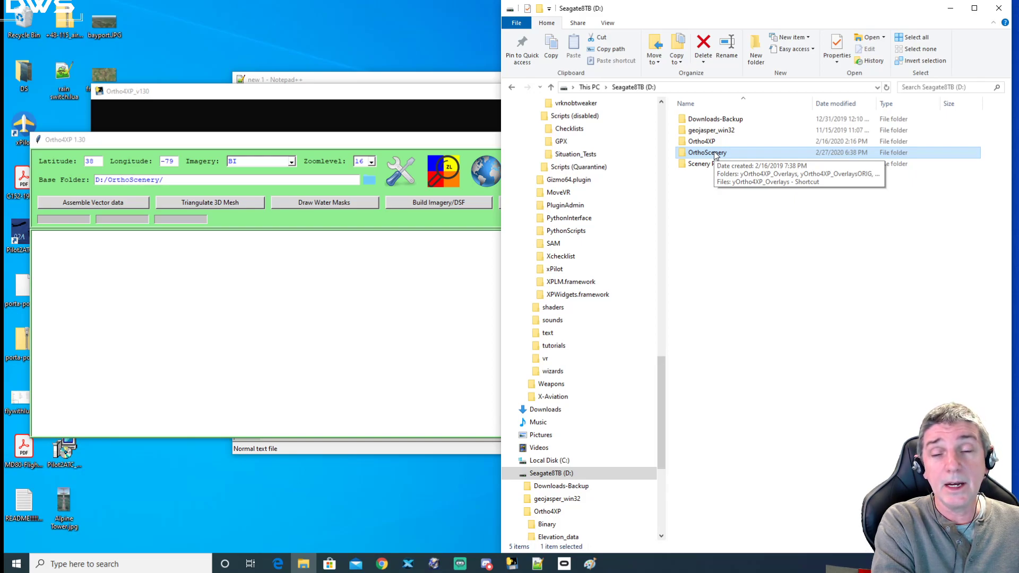
click(178, 182)
drag(178, 182, 80, 183)
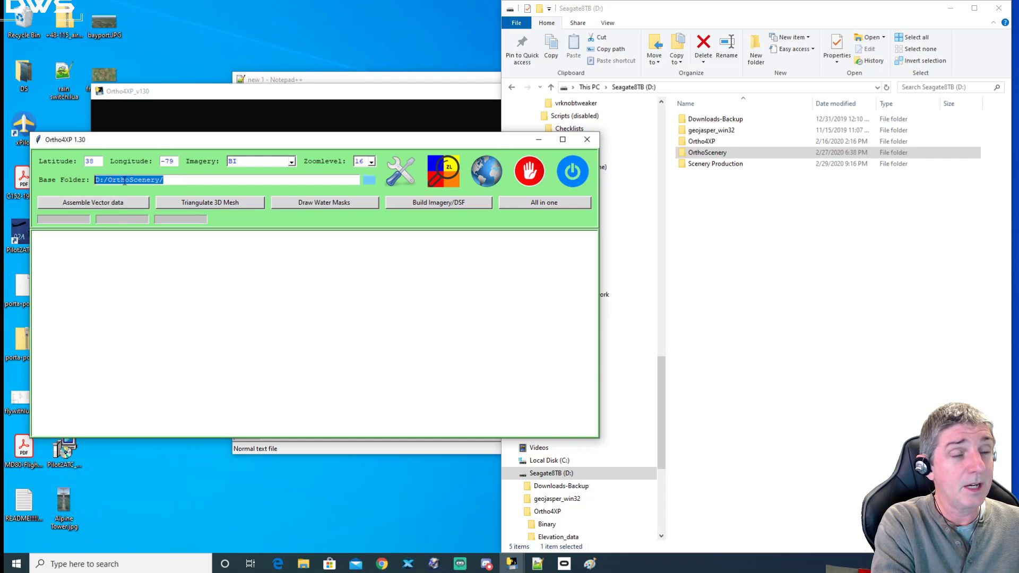
key(Right)
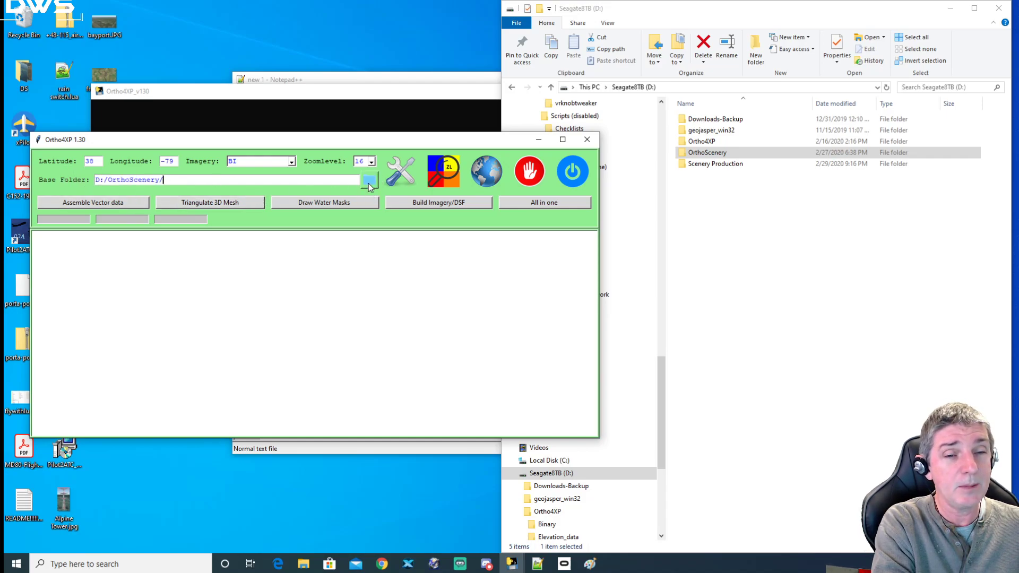
Step: Browse for the Ortho4XP base folder and set it to OrthoScenery on the Seagate8TB (D:) drive
click(370, 183)
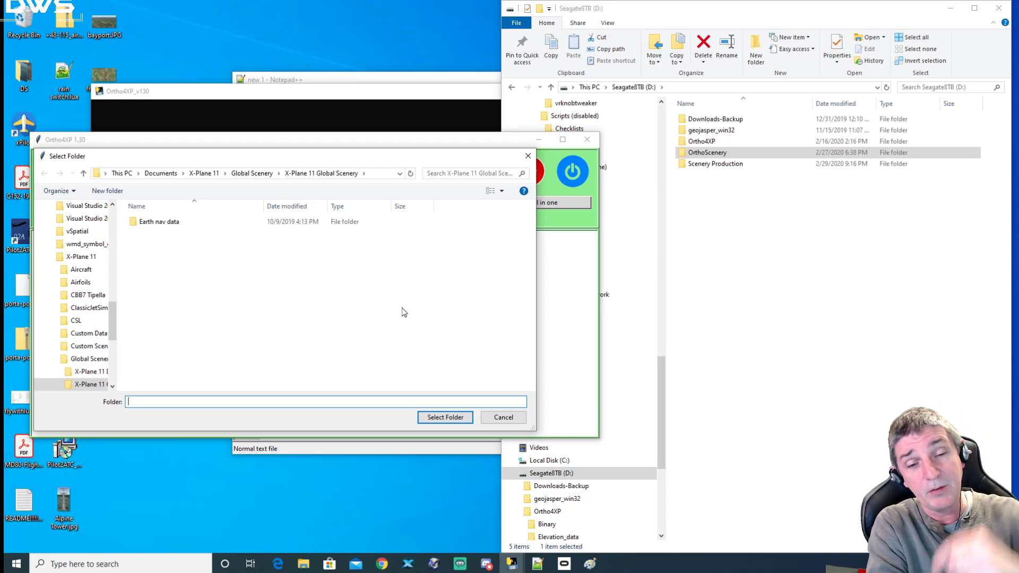
click(499, 418)
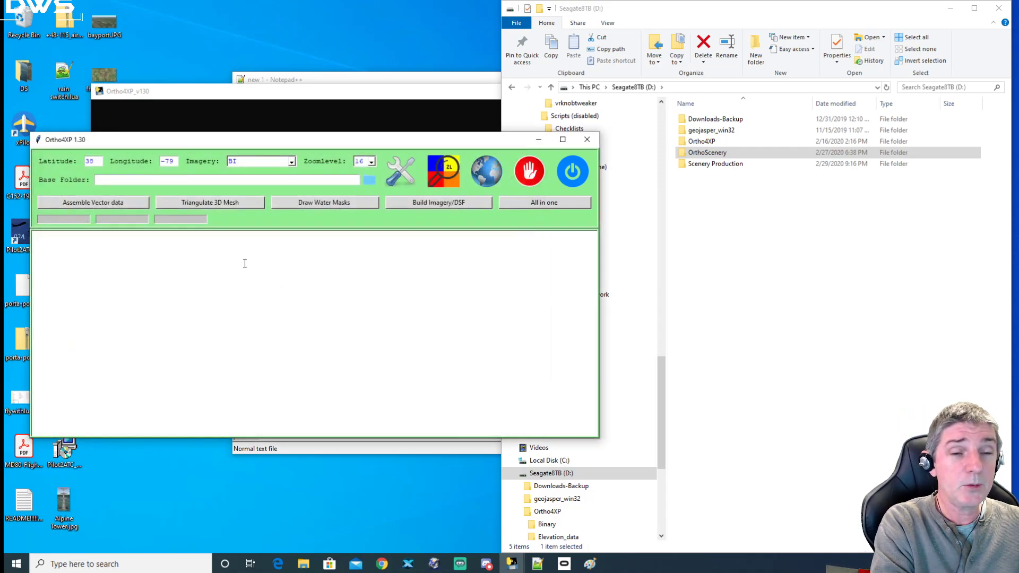
click(369, 180)
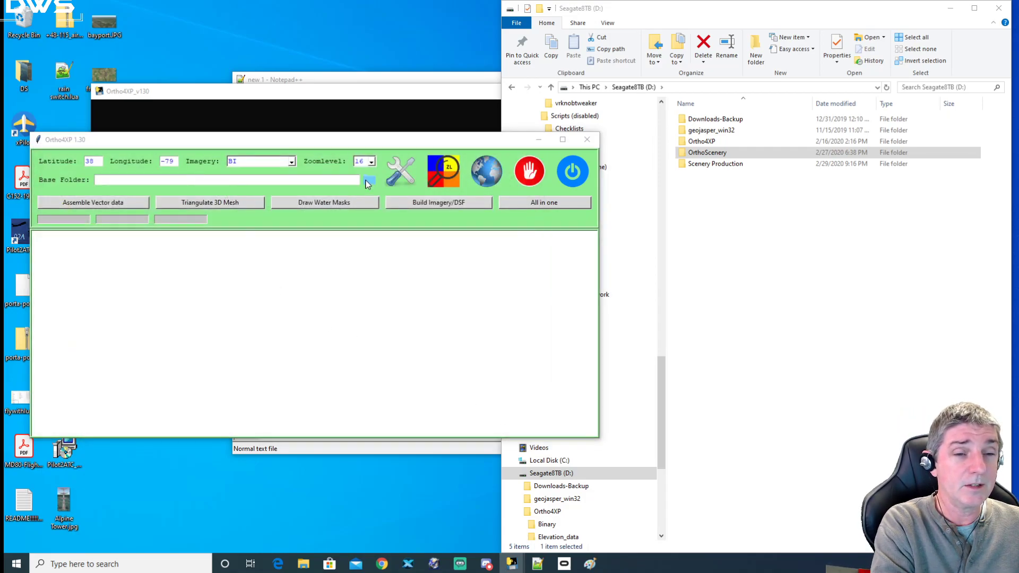
scroll(93, 358, down, 3)
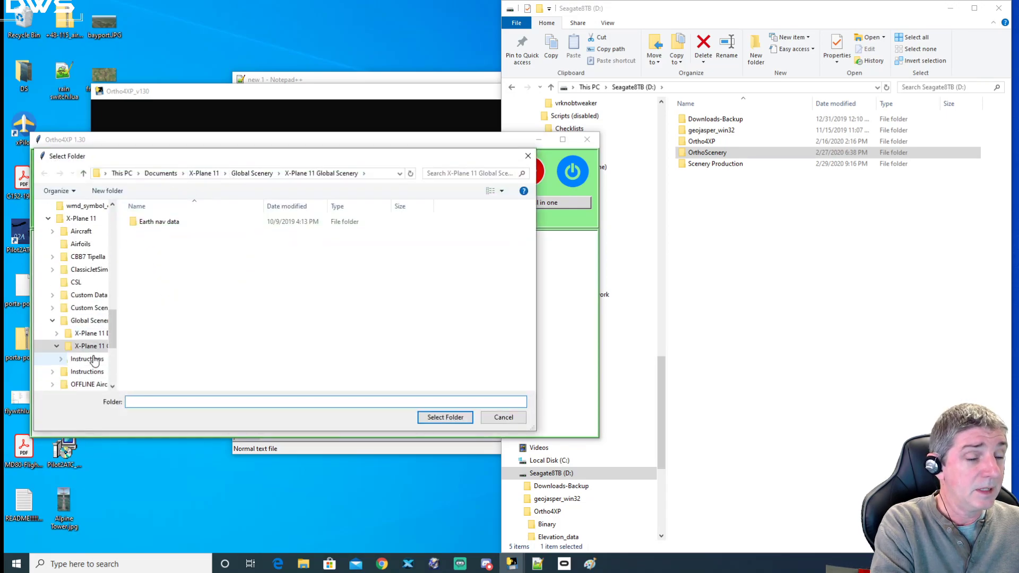
scroll(108, 343, down, 2)
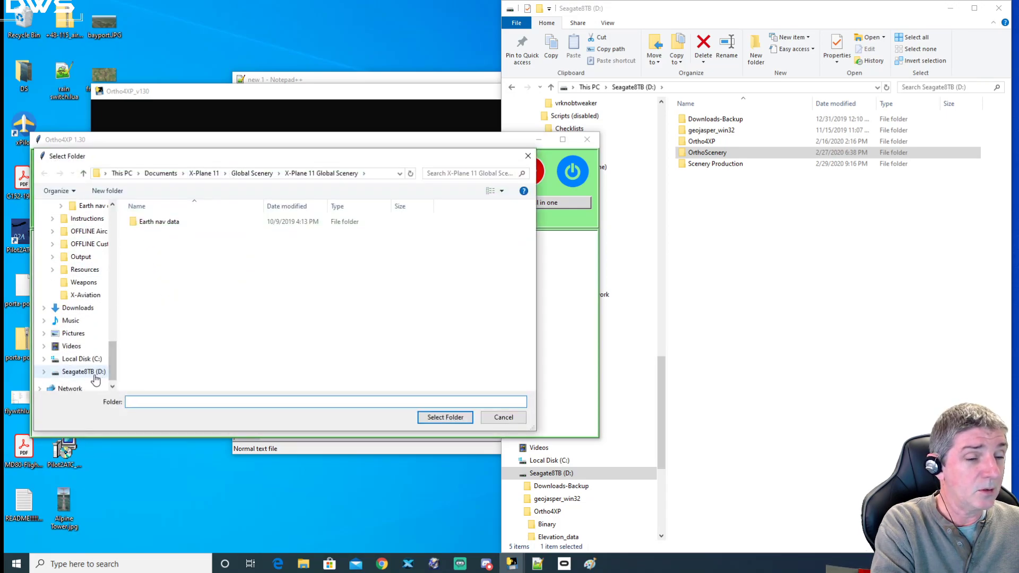
click(80, 372)
double_click(159, 255)
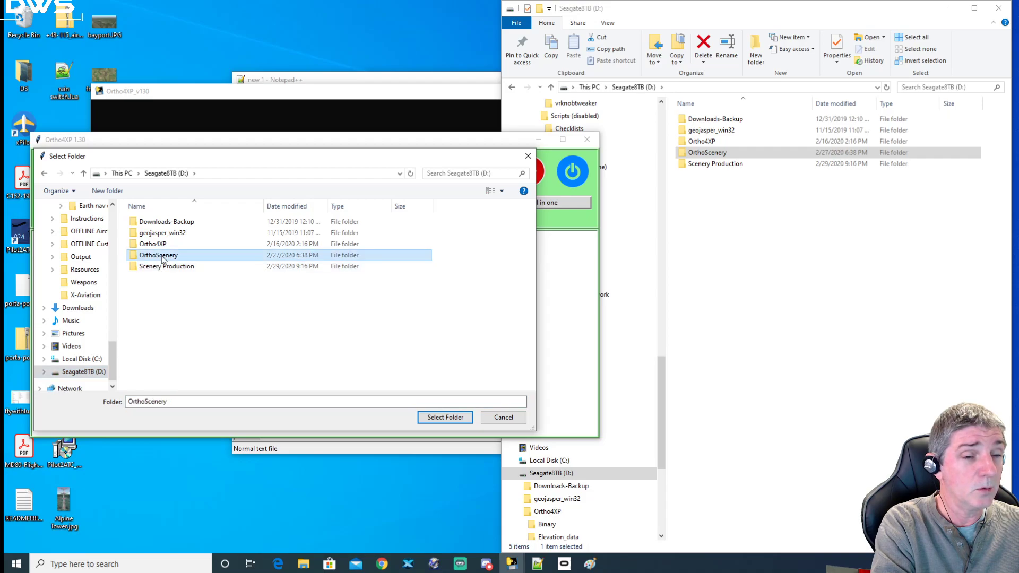
click(445, 417)
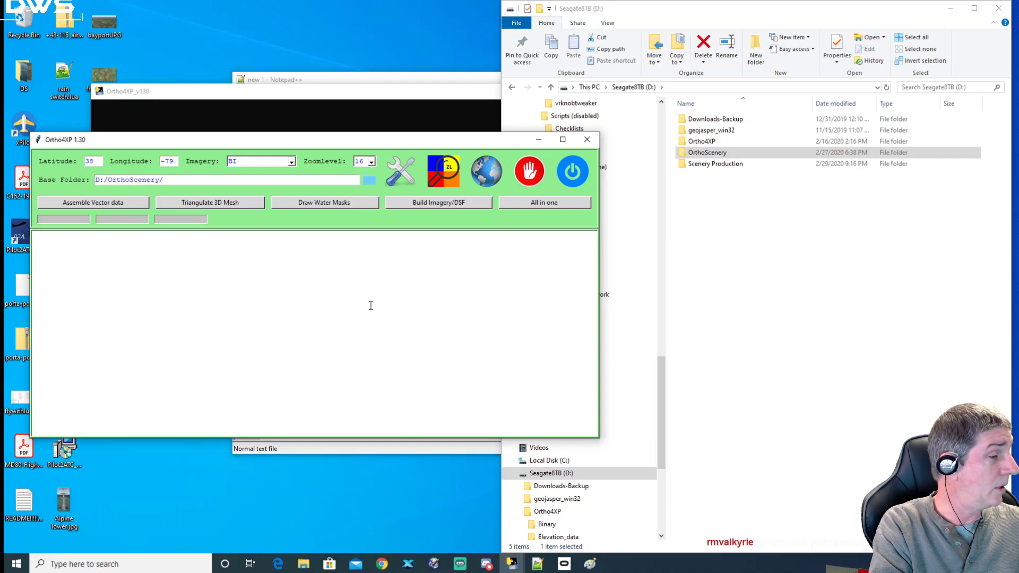
Step: Look through the zOrtho4XP tile folders inside OrthoScenery in File Explorer, then return to the D: drive root
click(810, 253)
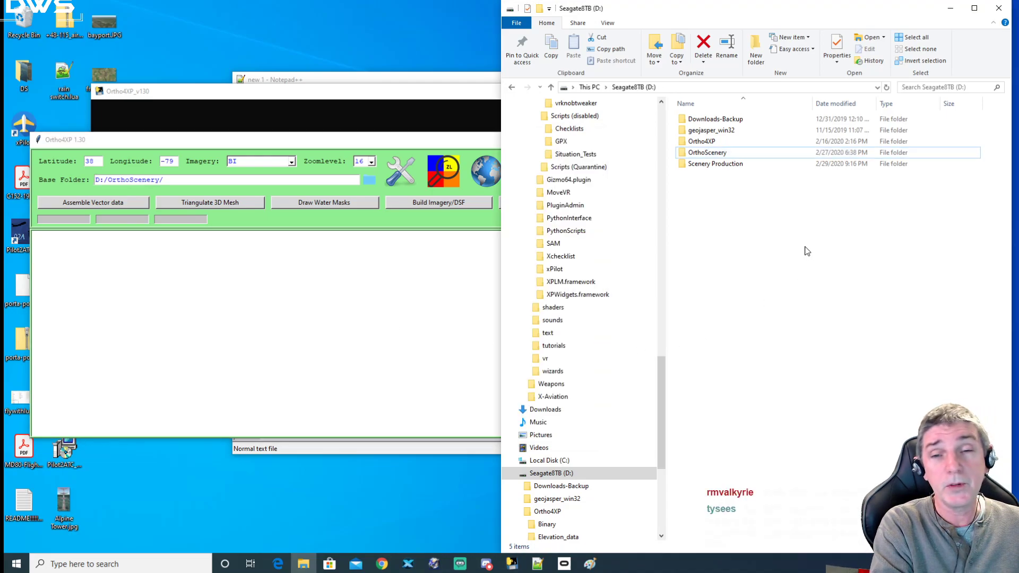
double_click(703, 153)
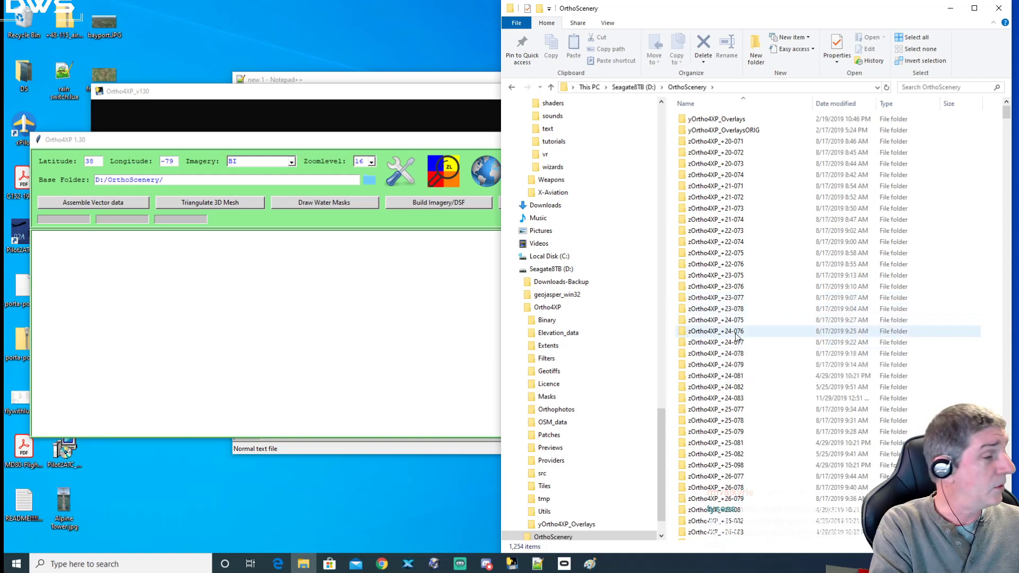
mouse_move(737, 336)
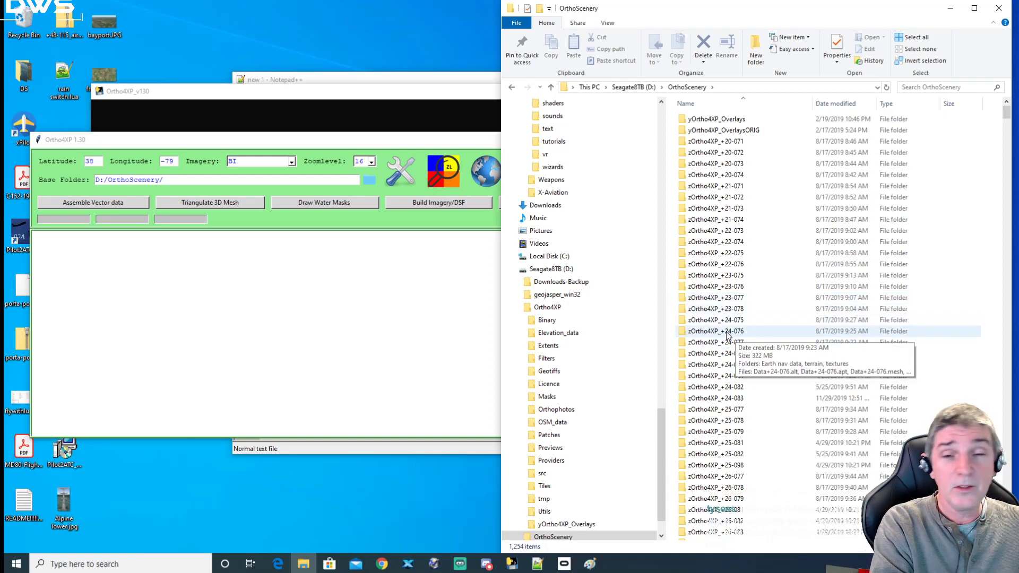
scroll(727, 336, down, 20)
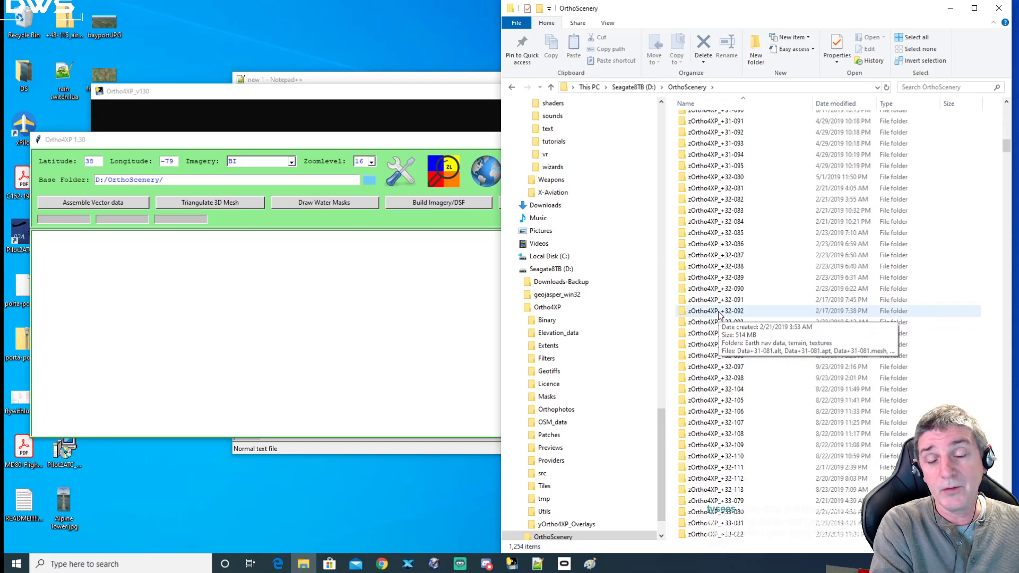
mouse_move(1006, 153)
mouse_down()
mouse_move(1016, 531)
mouse_move(978, 205)
mouse_move(986, 103)
mouse_up()
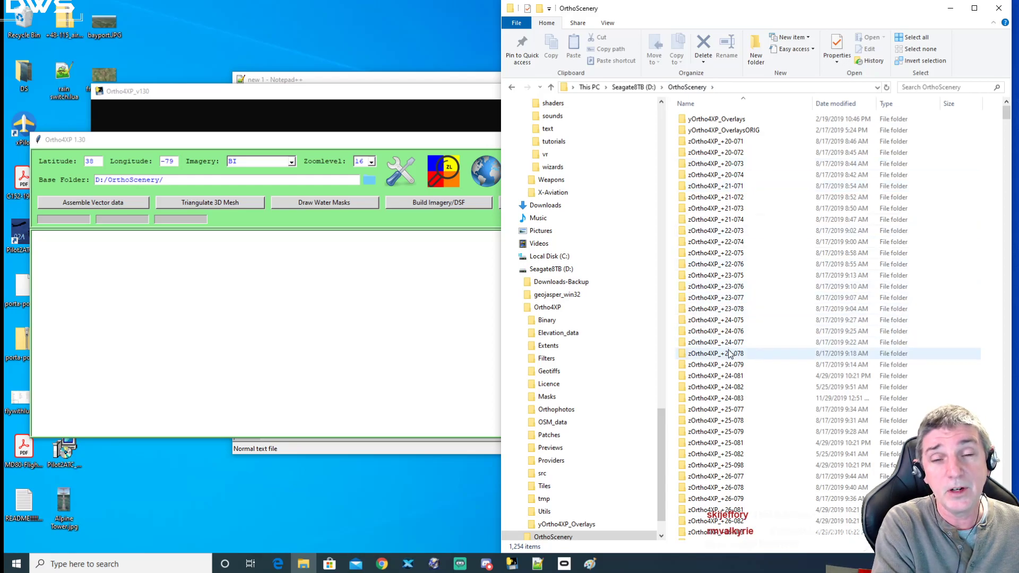
click(638, 88)
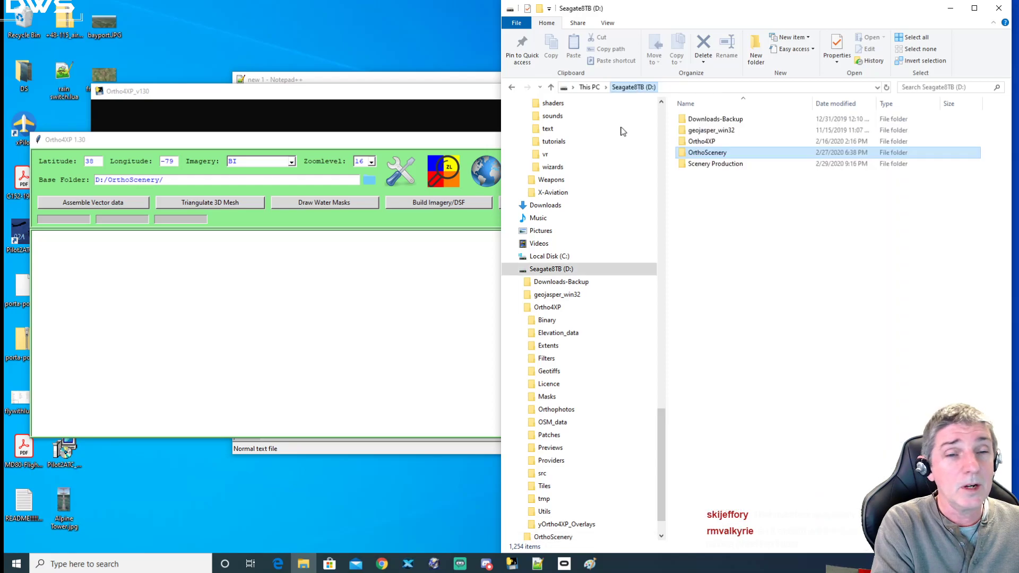
Step: Shift the Ortho4XP window slightly up and highlight its Base Folder path to point it out
click(419, 144)
mouse_move(381, 141)
mouse_down()
mouse_move(409, 96)
mouse_move(400, 78)
mouse_move(395, 129)
mouse_up()
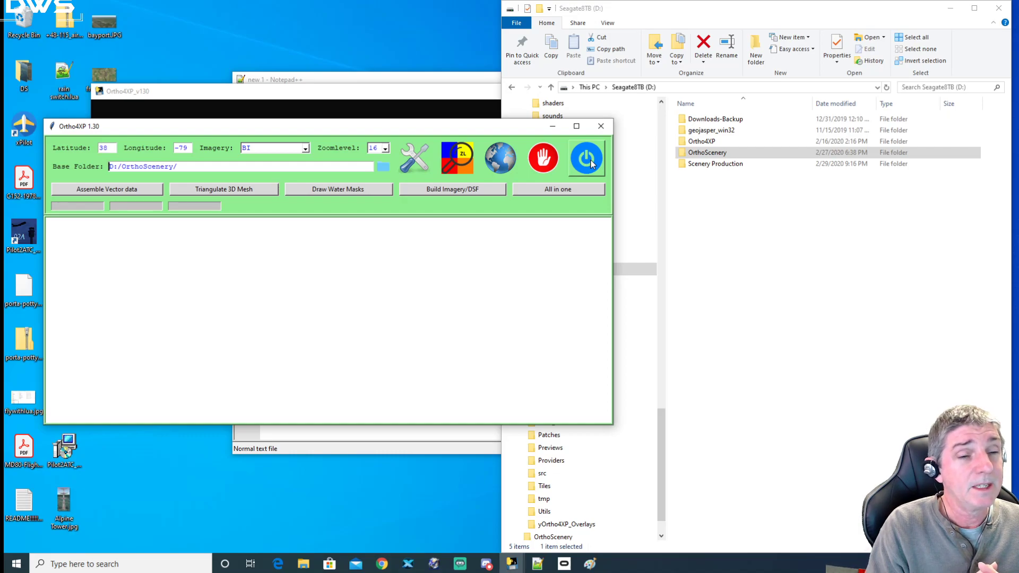
drag(191, 166, 101, 172)
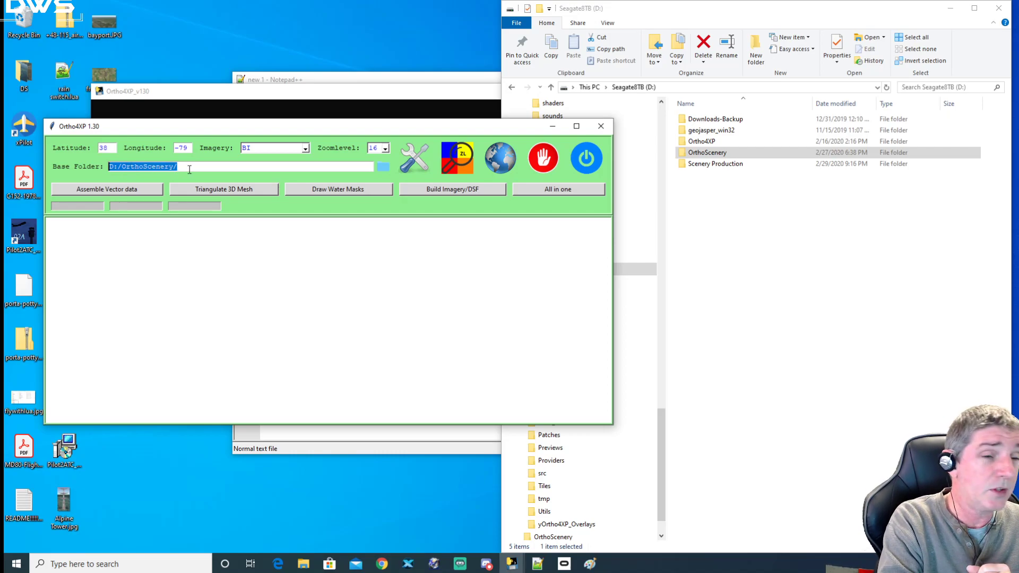
drag(196, 168, 110, 168)
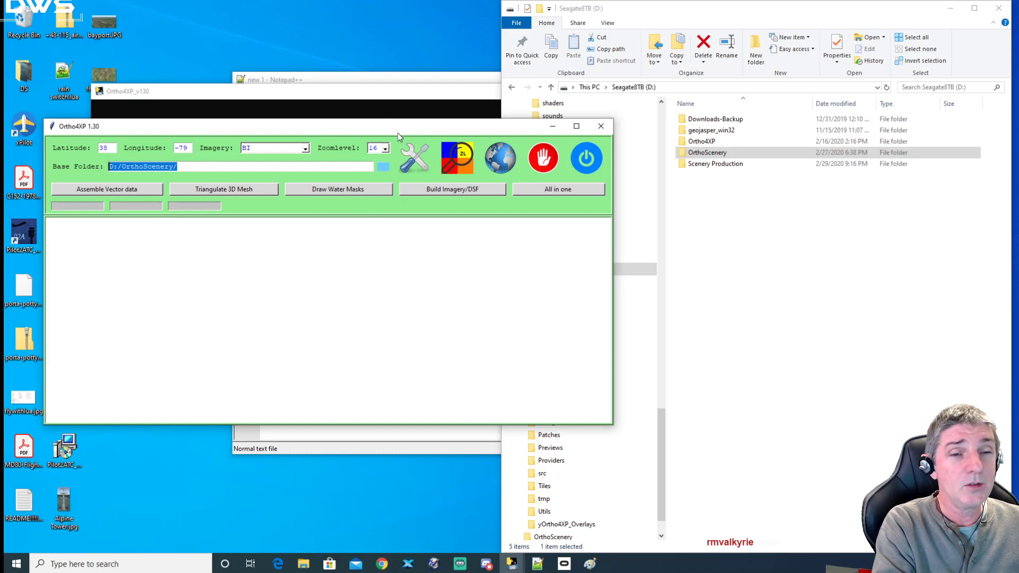
click(377, 275)
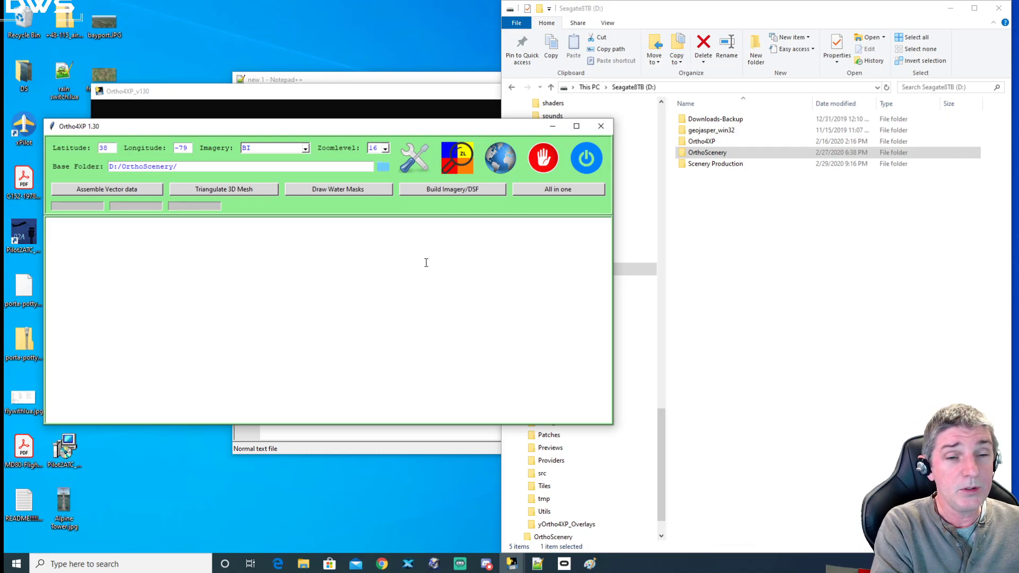
Step: Open the Ortho4XP Config window and move it higher on the screen
click(411, 155)
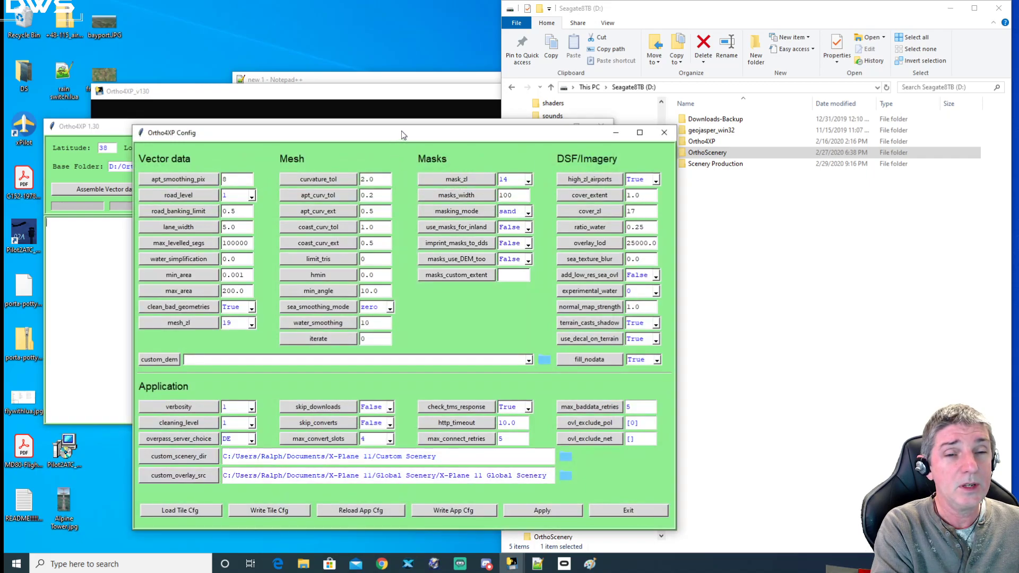
drag(401, 130, 382, 71)
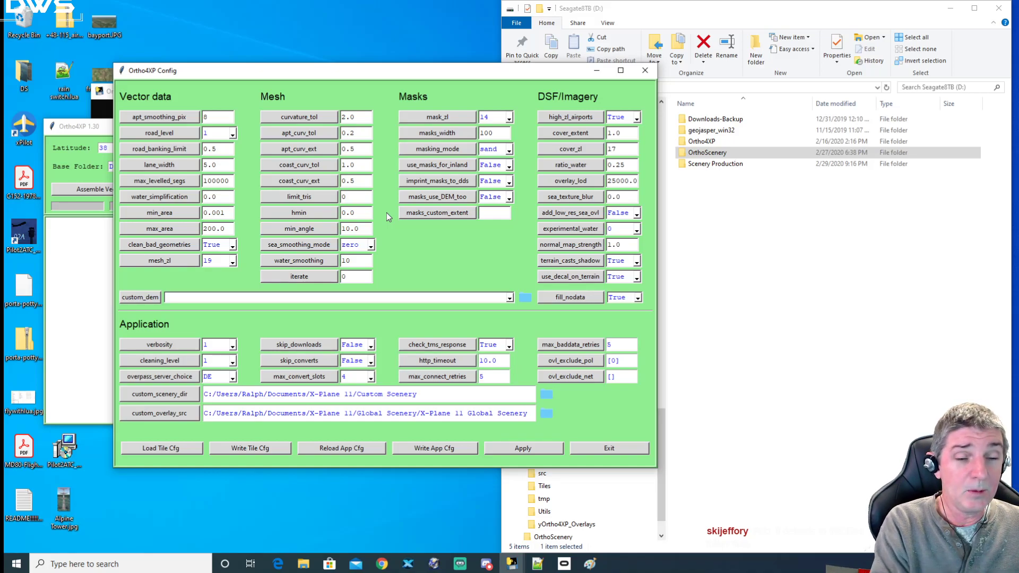
Step: Close the Ortho4XP Config window and look inside the Scenery Production and OrthoScenery folders on the D: drive
drag(397, 72, 402, 74)
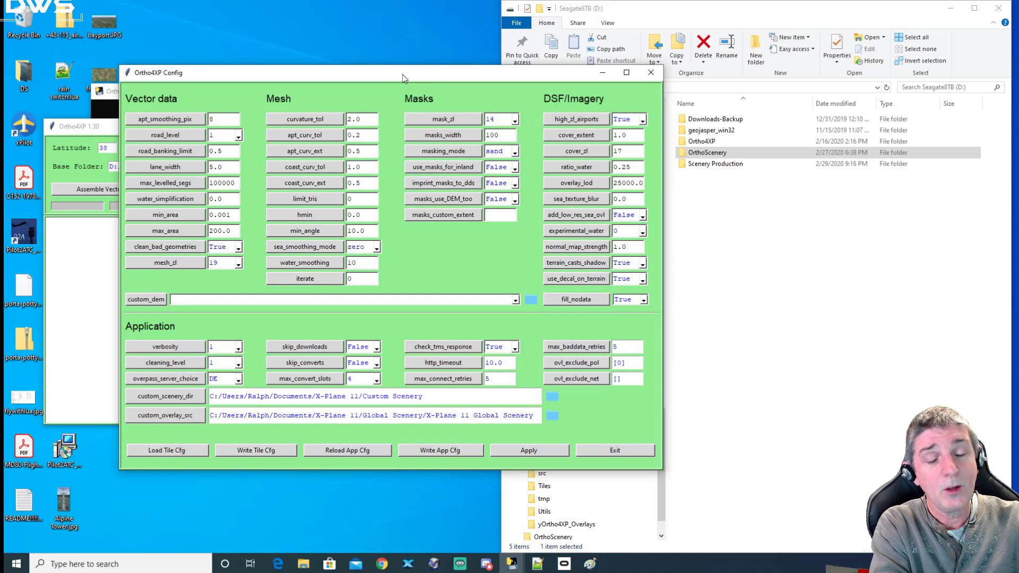
click(651, 73)
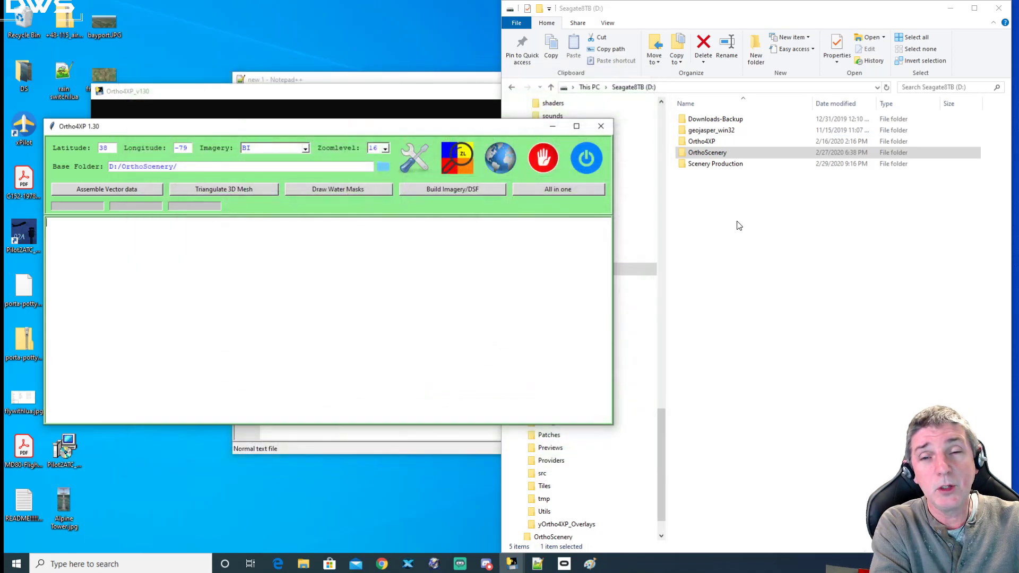
double_click(717, 164)
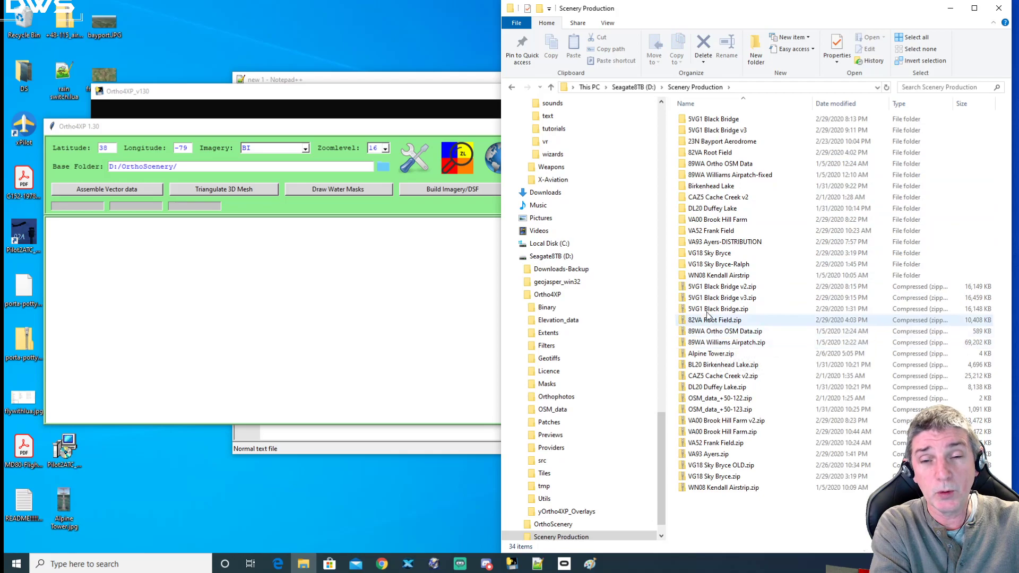
click(641, 88)
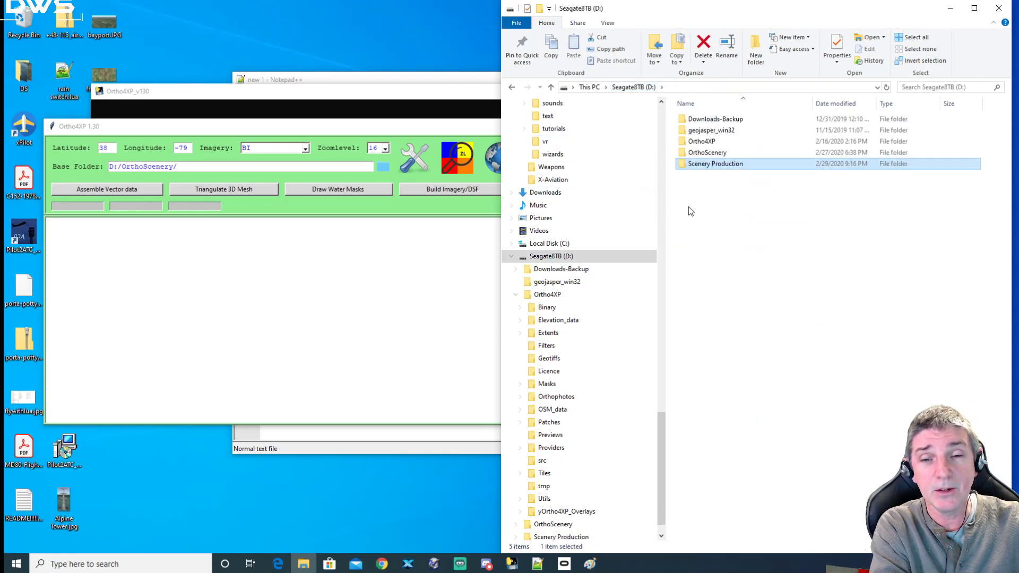
double_click(706, 153)
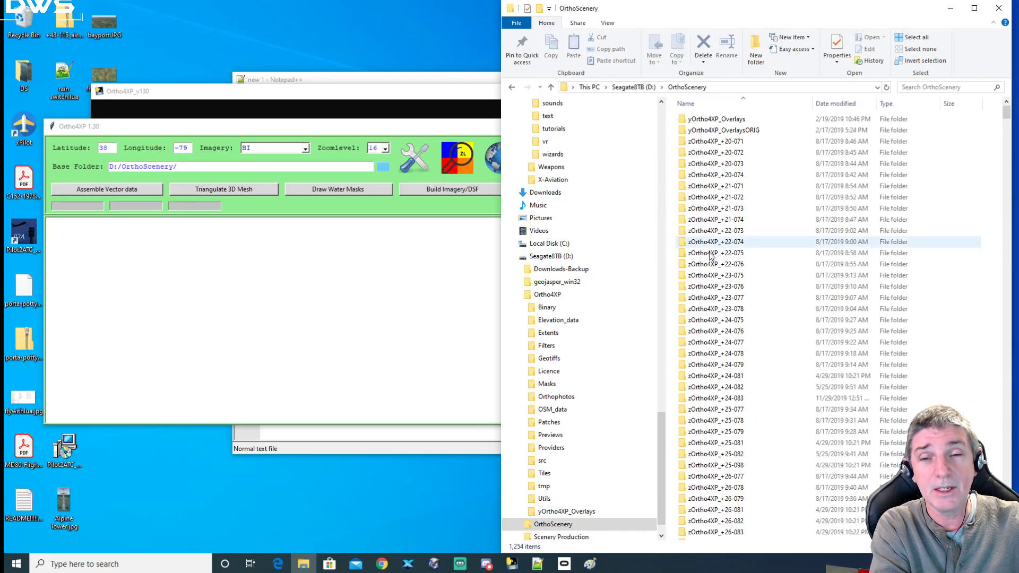
Step: Open the Ortho4XP folder on the D: drive, highlight the tile folders inside its Tiles subfolder, and return to the Ortho4XP folder
click(634, 87)
click(700, 143)
double_click(700, 143)
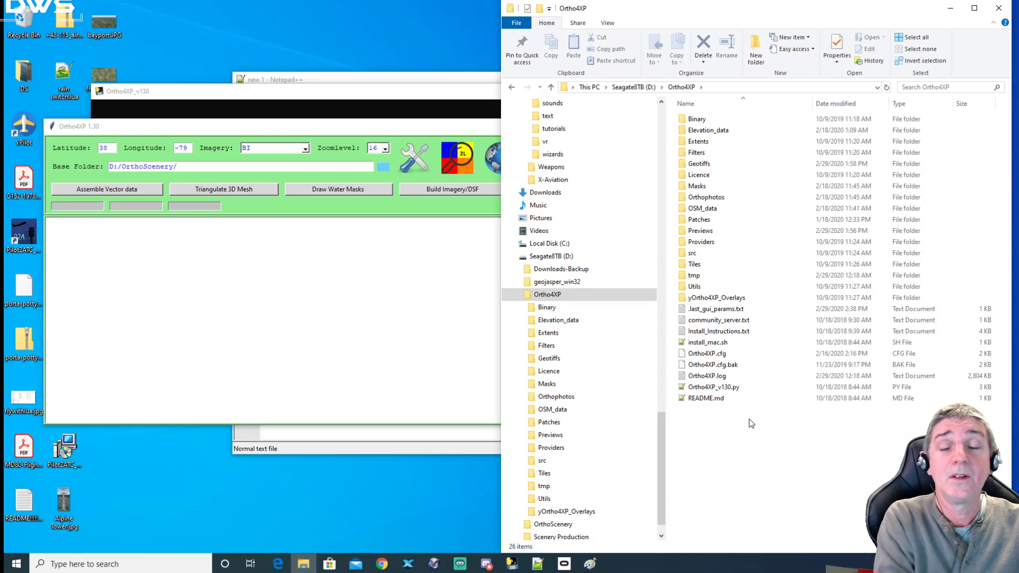
double_click(693, 265)
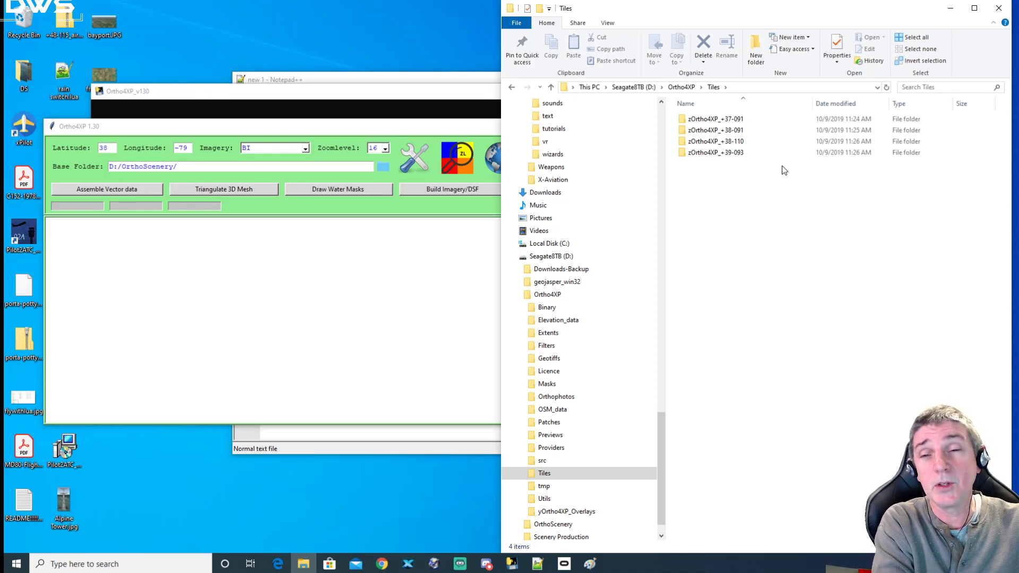
drag(769, 170, 694, 116)
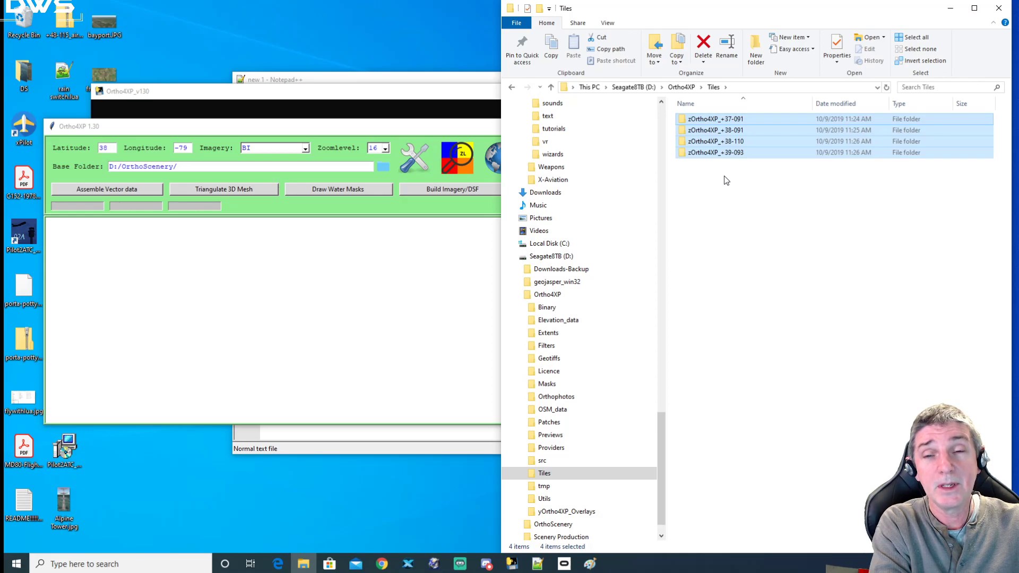
click(682, 88)
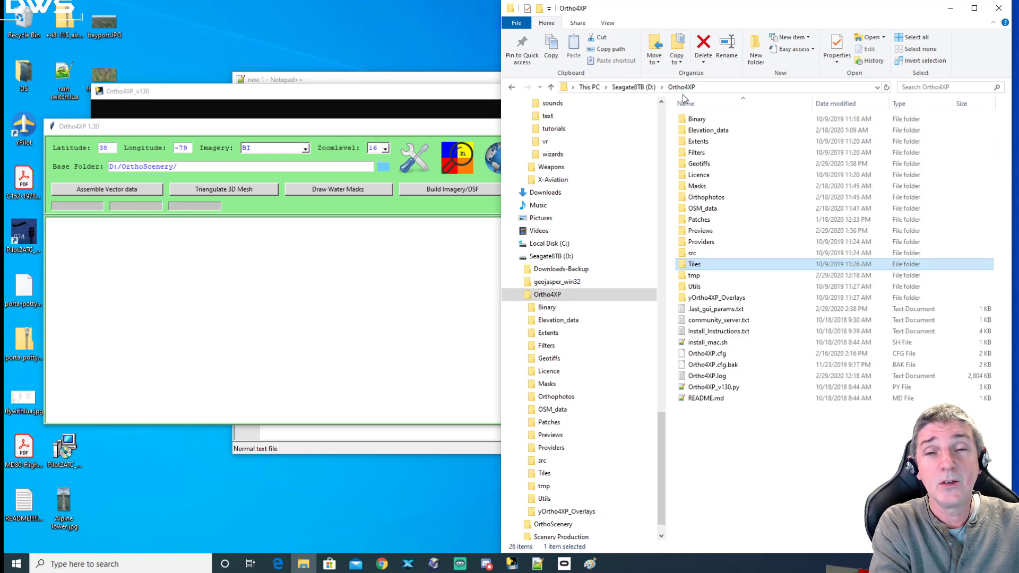
Step: Bring the Ortho4XP window forward, open its Config window and move it lower so that its title bar is clear
click(439, 128)
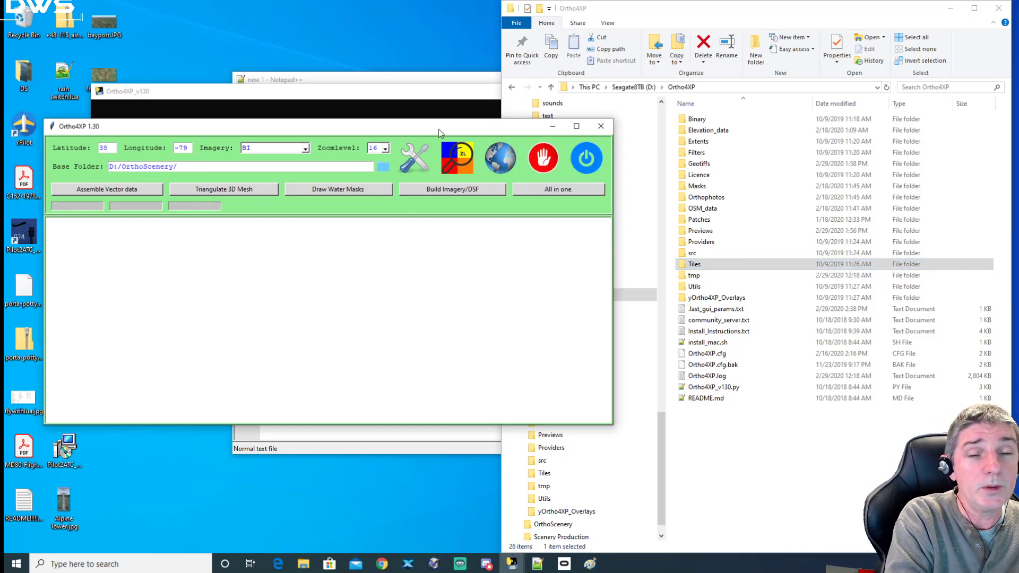
click(407, 159)
drag(380, 21, 401, 63)
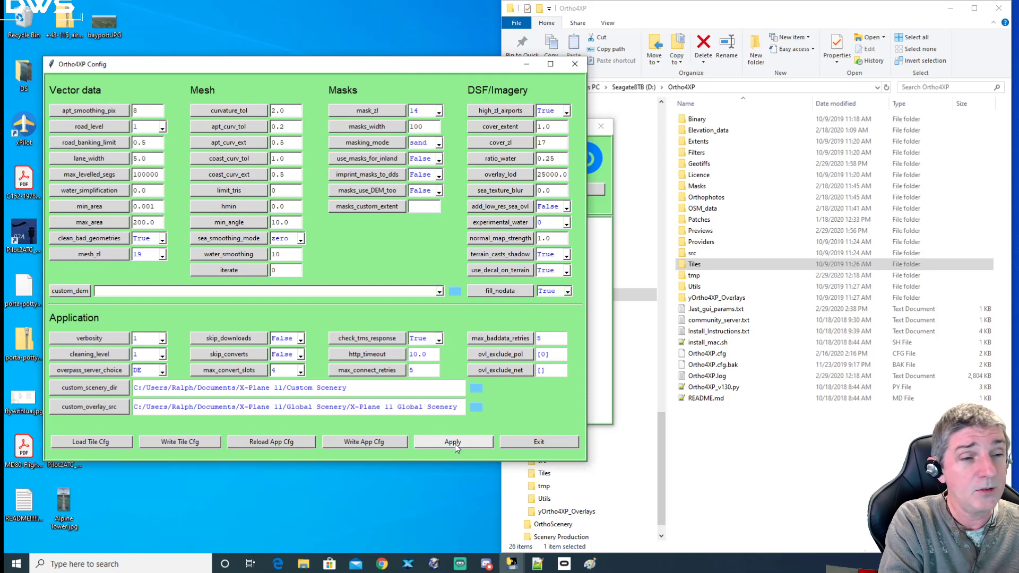
Step: Set apt_smoothing_pix to 10 and apply the change
drag(147, 111, 116, 110)
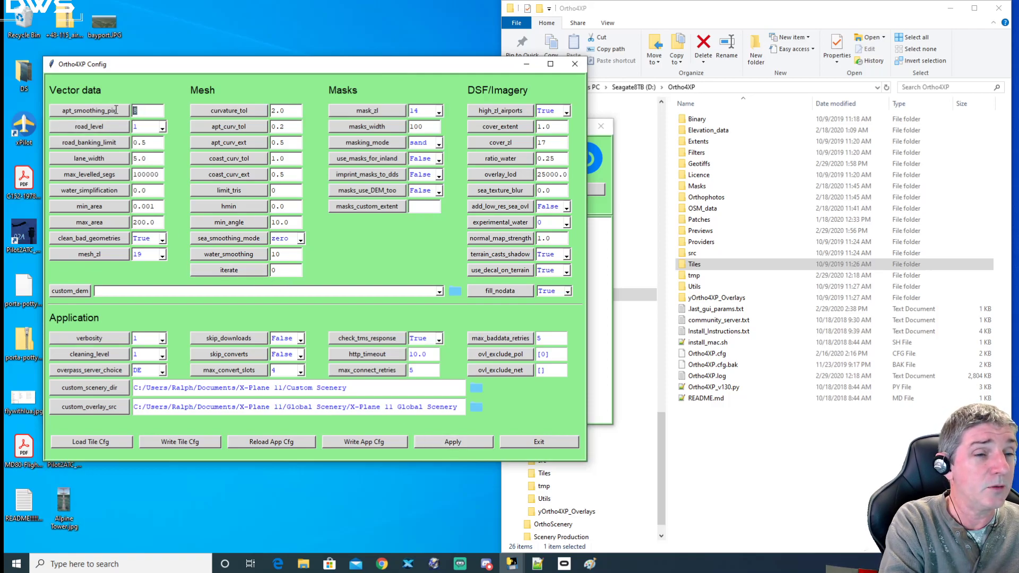
text(10)
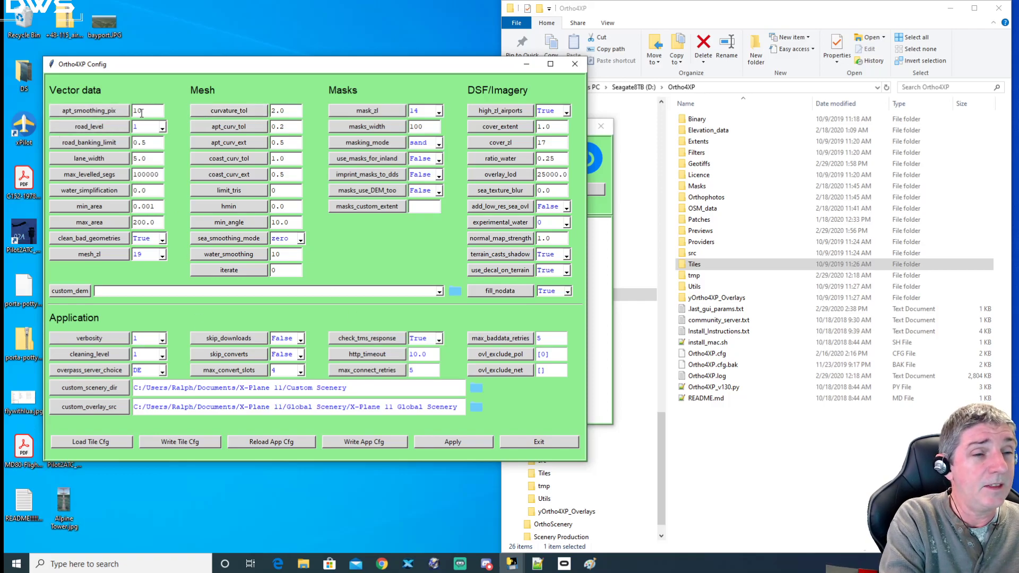
click(457, 442)
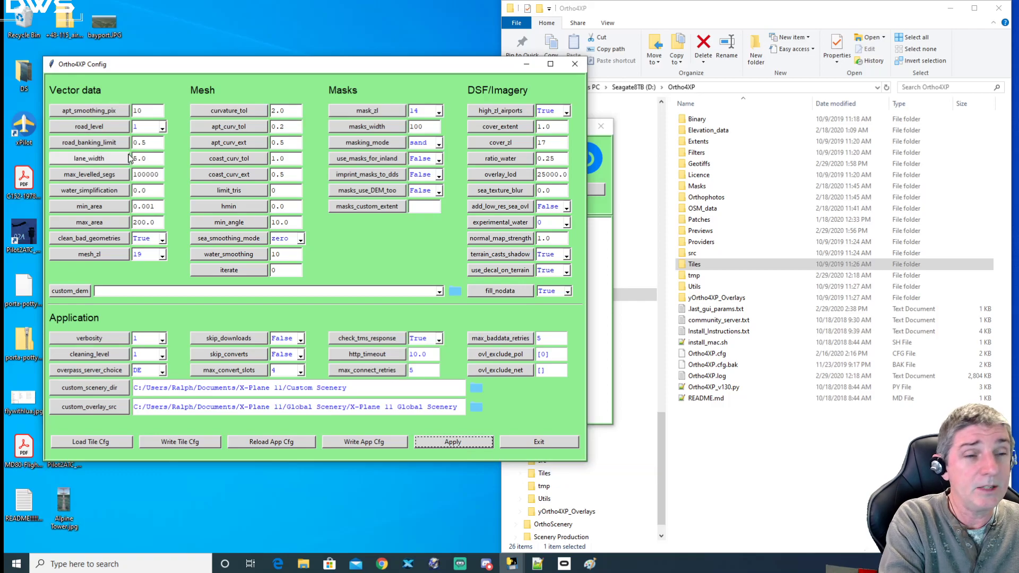
Step: Set apt_smoothing_pix to 8 and apply the change
double_click(149, 113)
text(8)
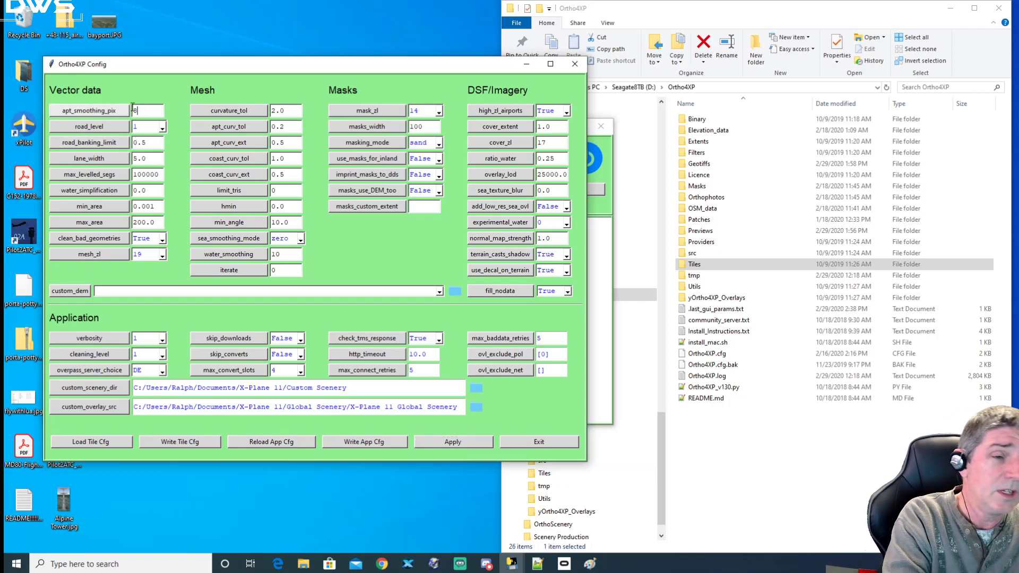
click(454, 442)
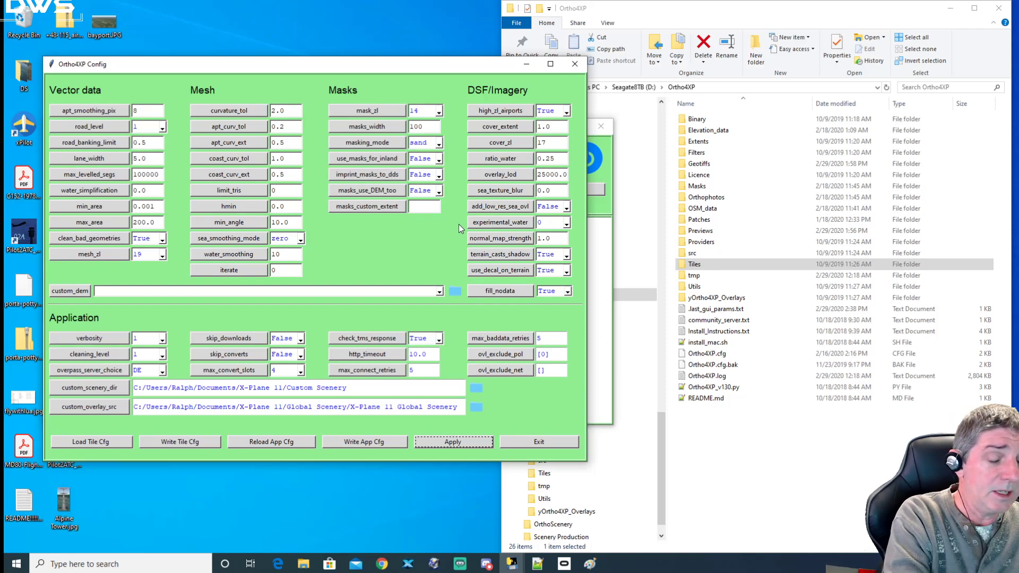
Step: Write the current settings to the Ortho4XP application configuration and exit the Config window
click(362, 446)
drag(385, 66, 406, 60)
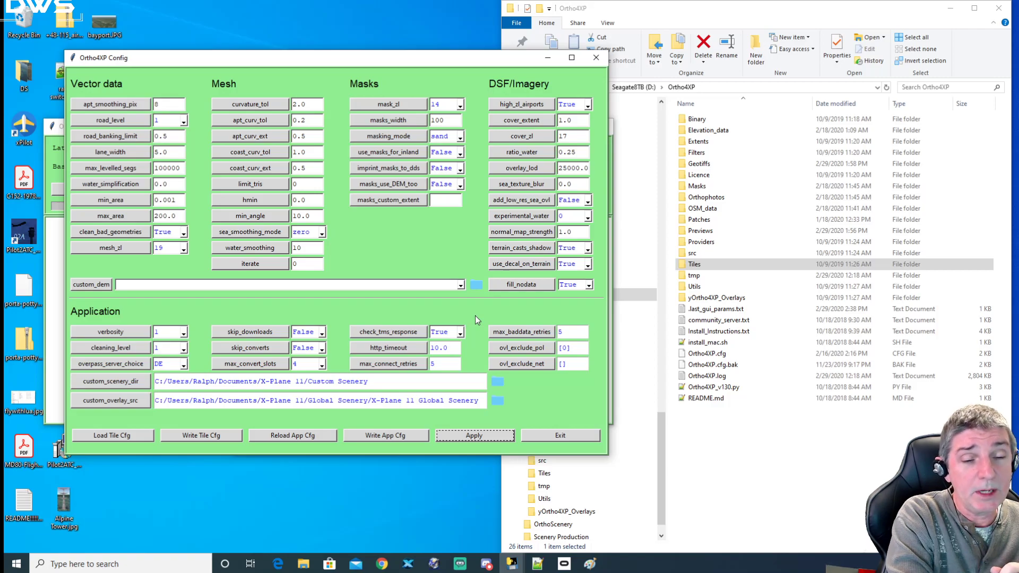
drag(323, 64, 449, 56)
click(518, 429)
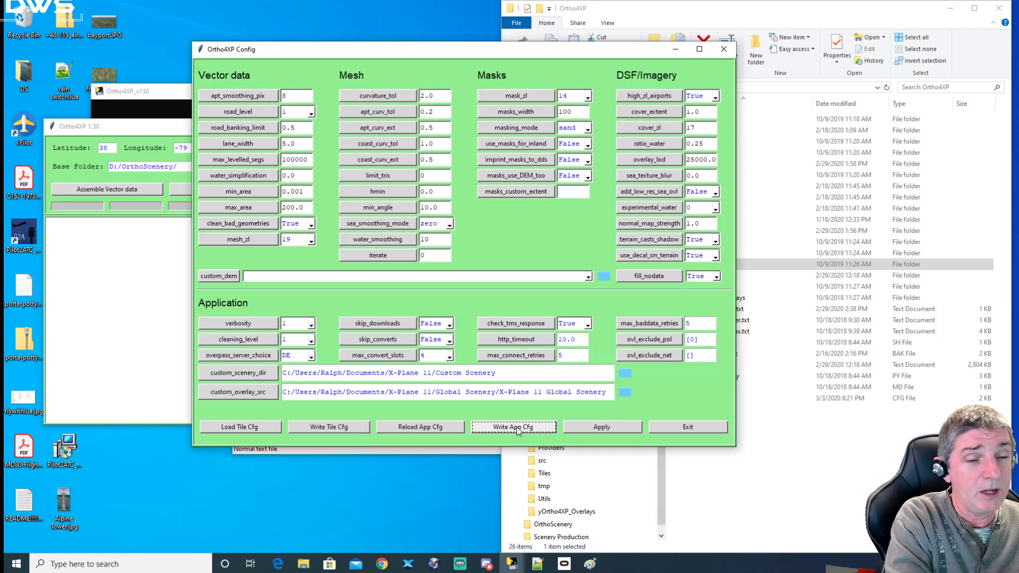
click(677, 427)
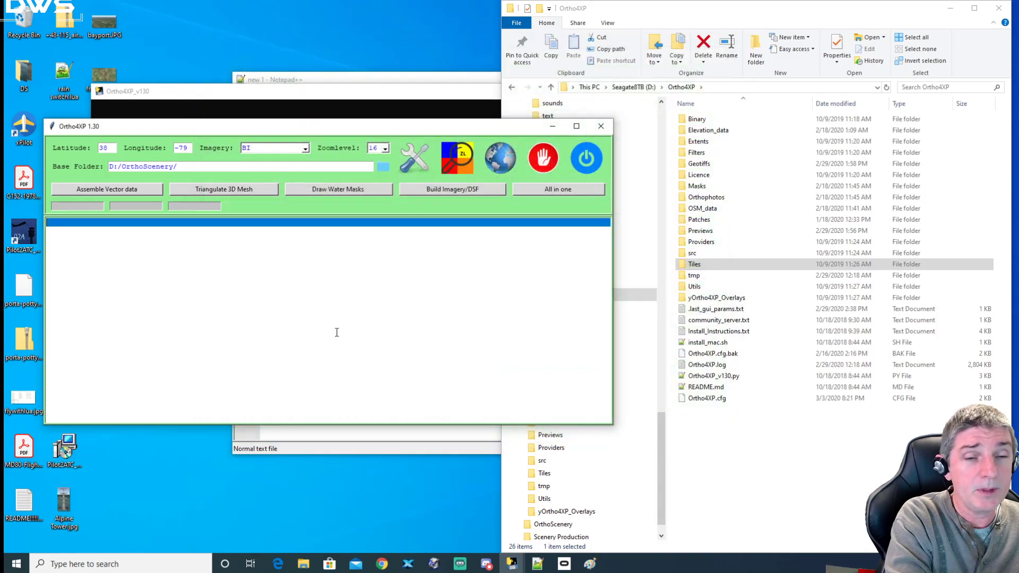
Step: Quit Ortho4XP, start it again and reopen its Config window
click(586, 158)
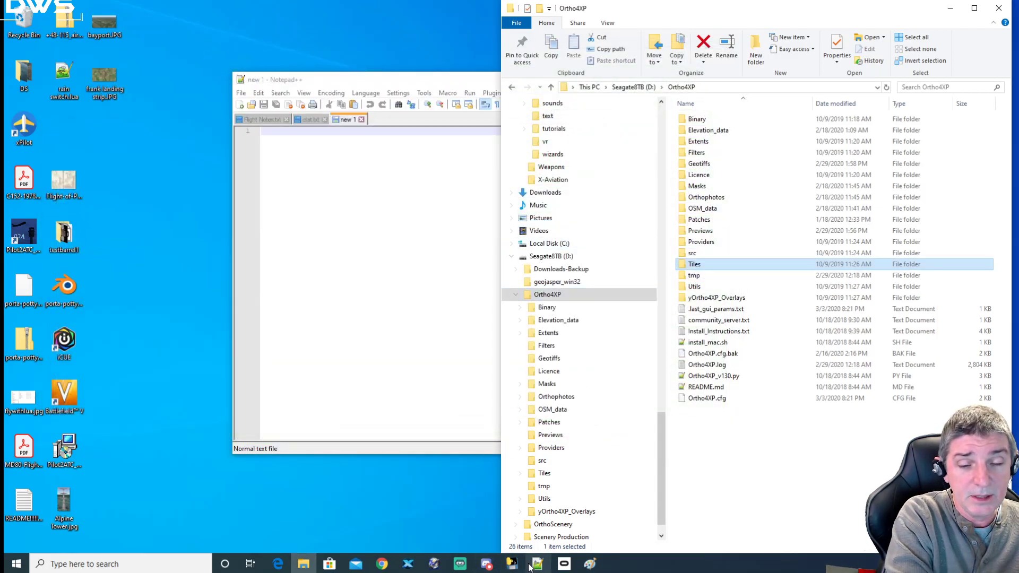
click(512, 564)
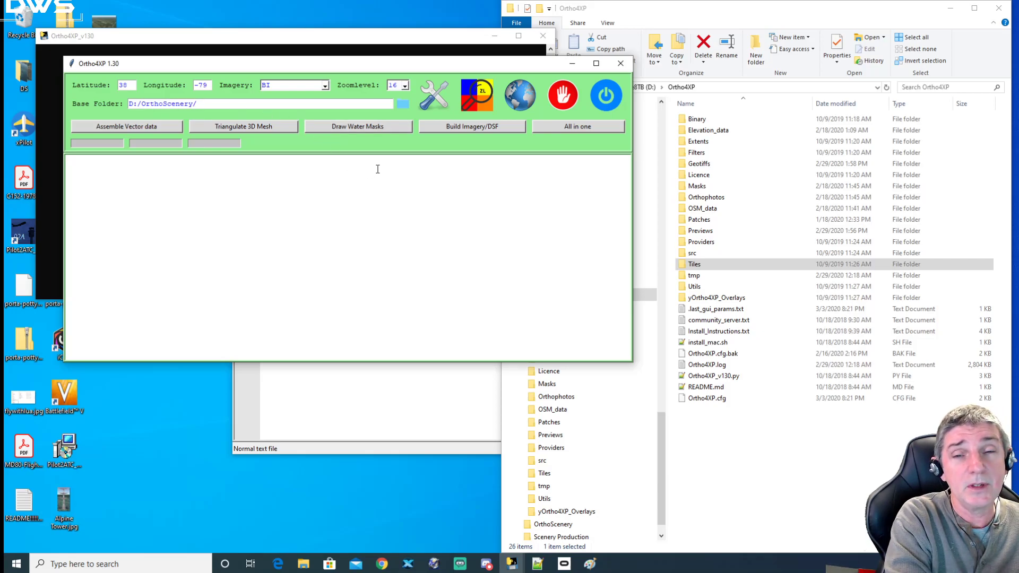
click(440, 100)
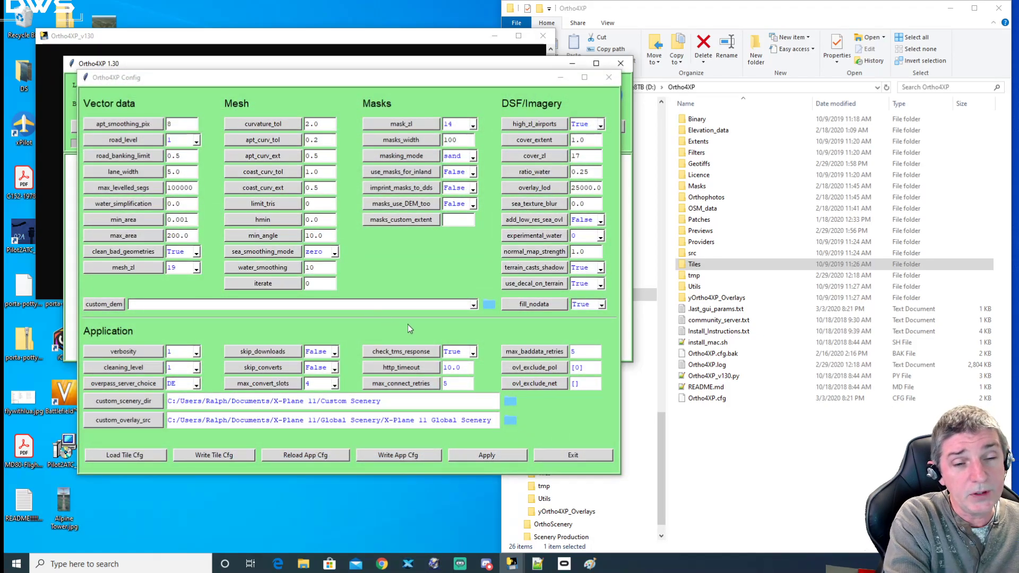
Step: Look at the custom_dem elevation sources, close the list without choosing one, and shift the Config window slightly
click(474, 306)
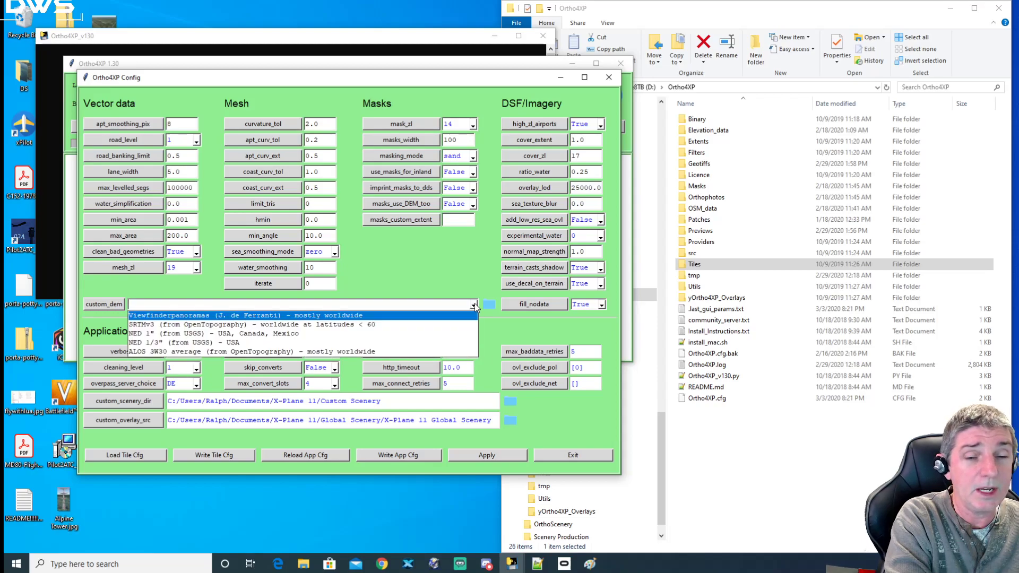
click(473, 305)
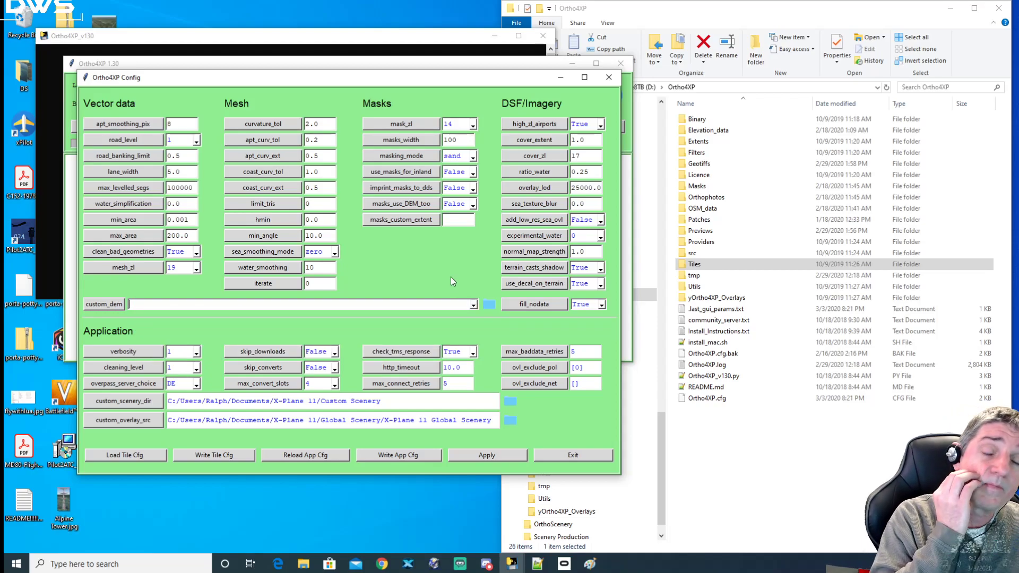
drag(306, 84, 340, 98)
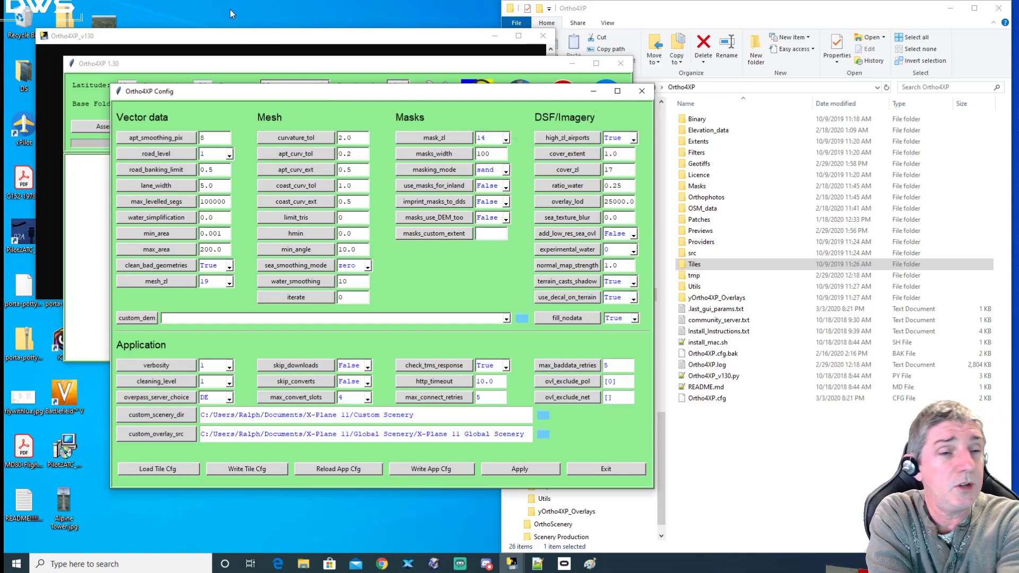
Step: Highlight the apt_smoothing_pix value, read the hint for that setting and close the hint
drag(210, 138, 189, 139)
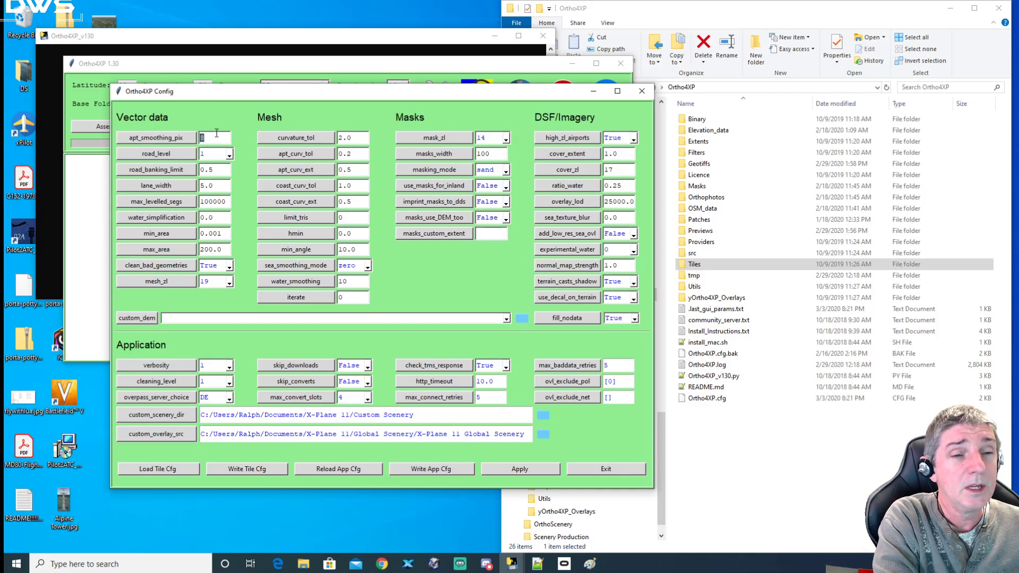
click(162, 138)
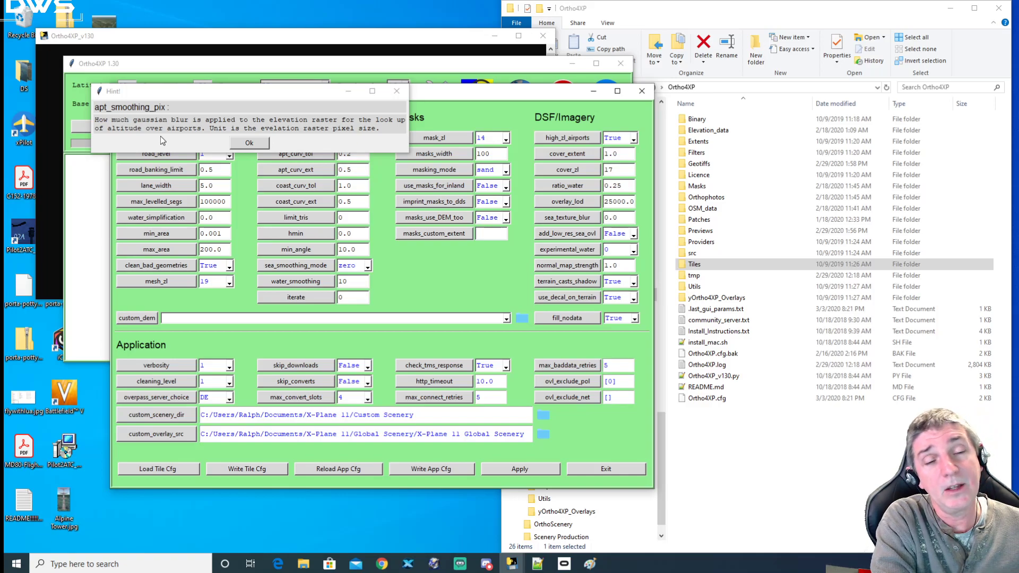
click(250, 147)
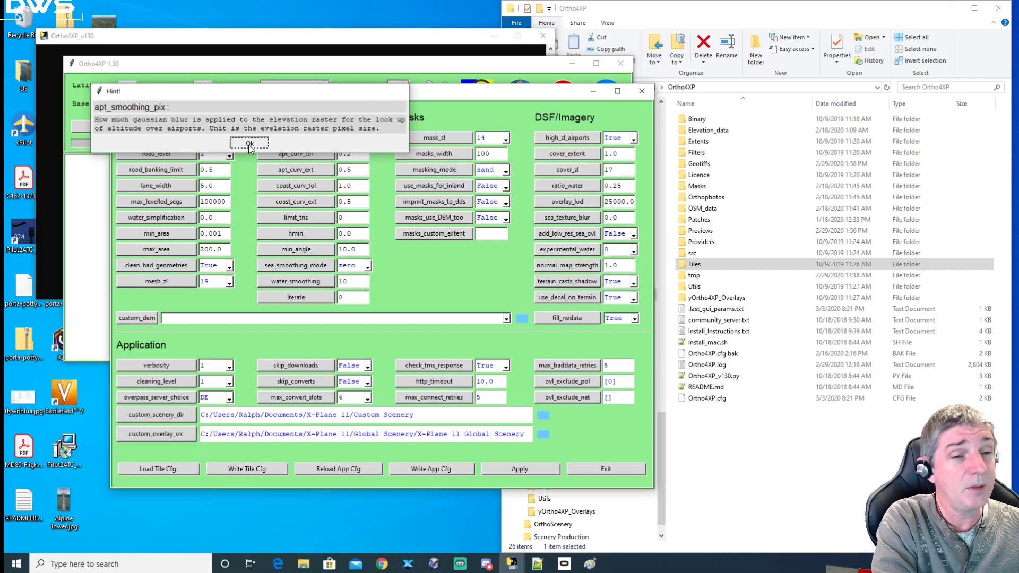
click(249, 145)
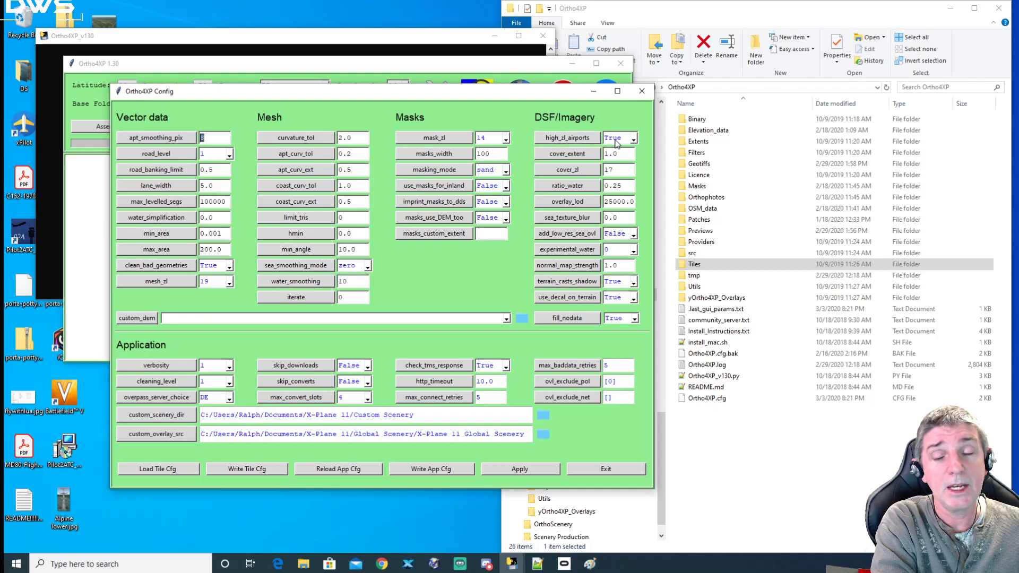
Step: Read the hint for high_zl_airports, close it, and move the Config window down to uncover the main Ortho4XP settings
click(582, 141)
drag(335, 112, 384, 88)
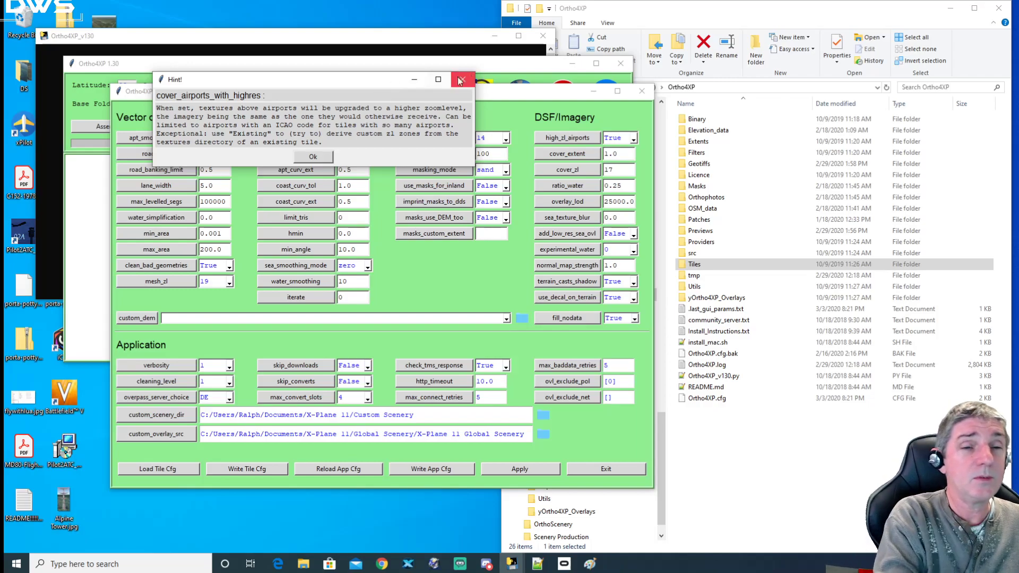
click(313, 157)
drag(370, 101, 420, 158)
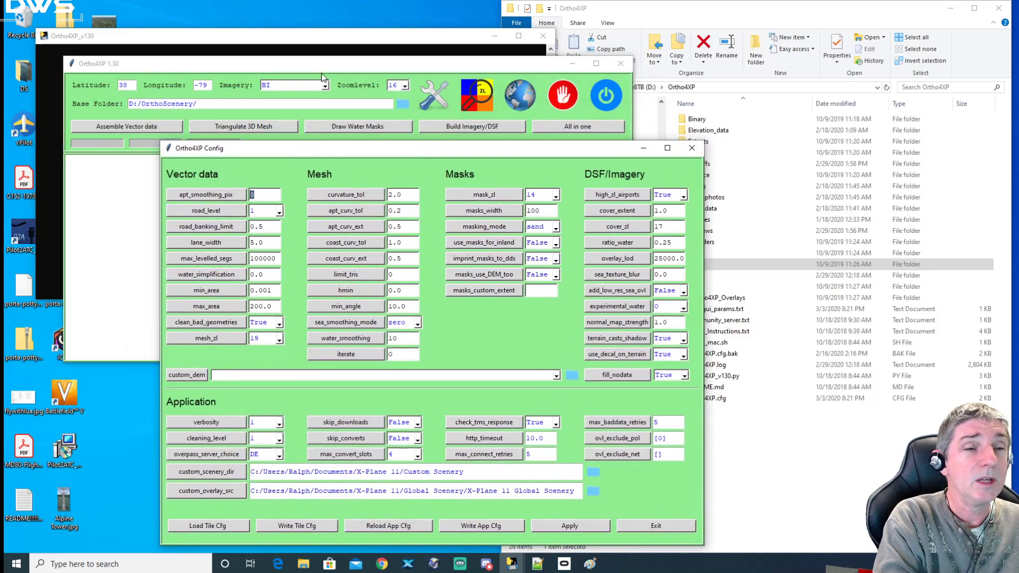
Step: Look over the Zoomlevel choices in the main Ortho4XP window, keep 16 selected, and shift the window slightly
click(348, 67)
click(404, 86)
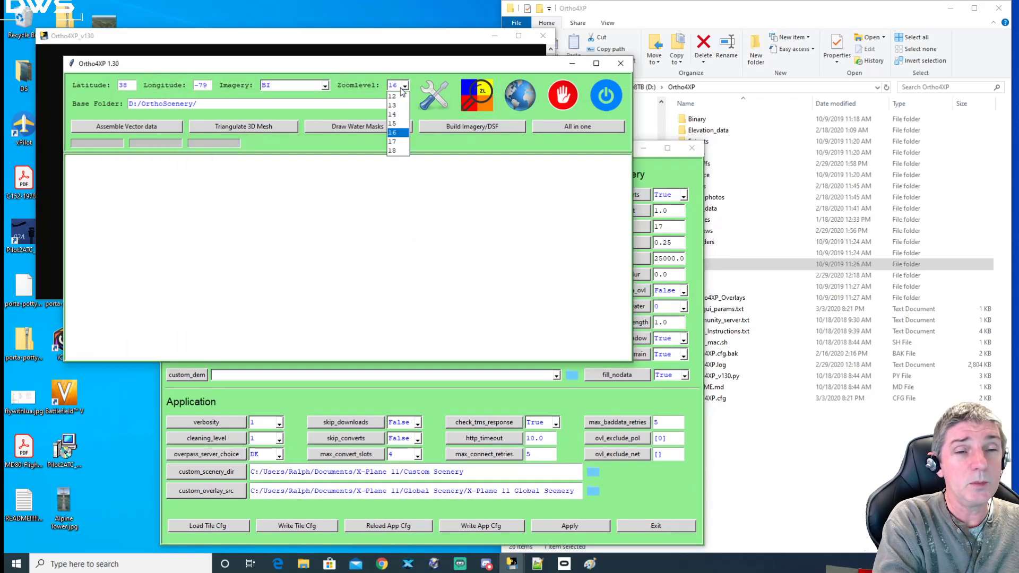
click(398, 133)
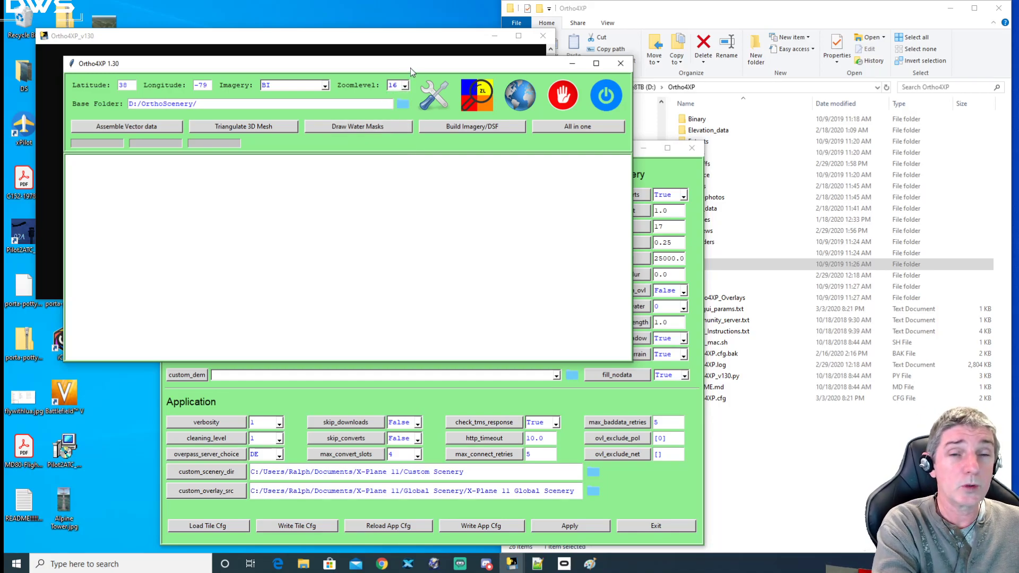
drag(419, 68, 412, 85)
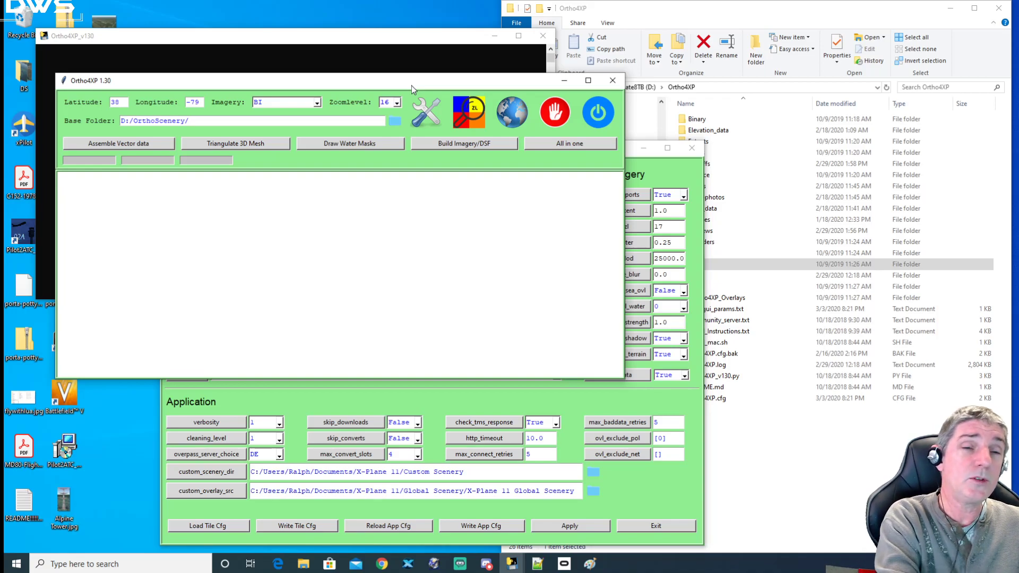
click(397, 102)
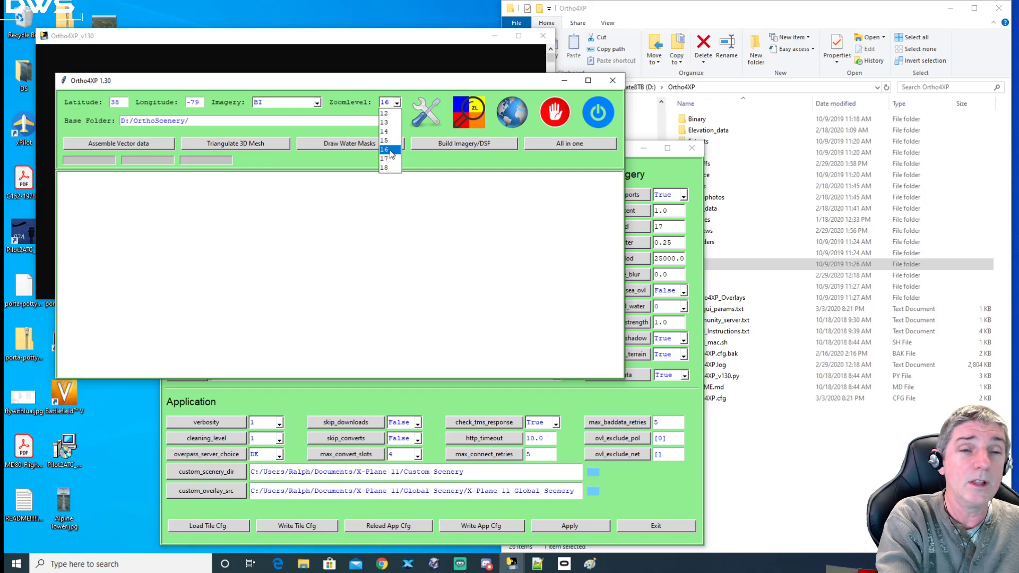
click(457, 87)
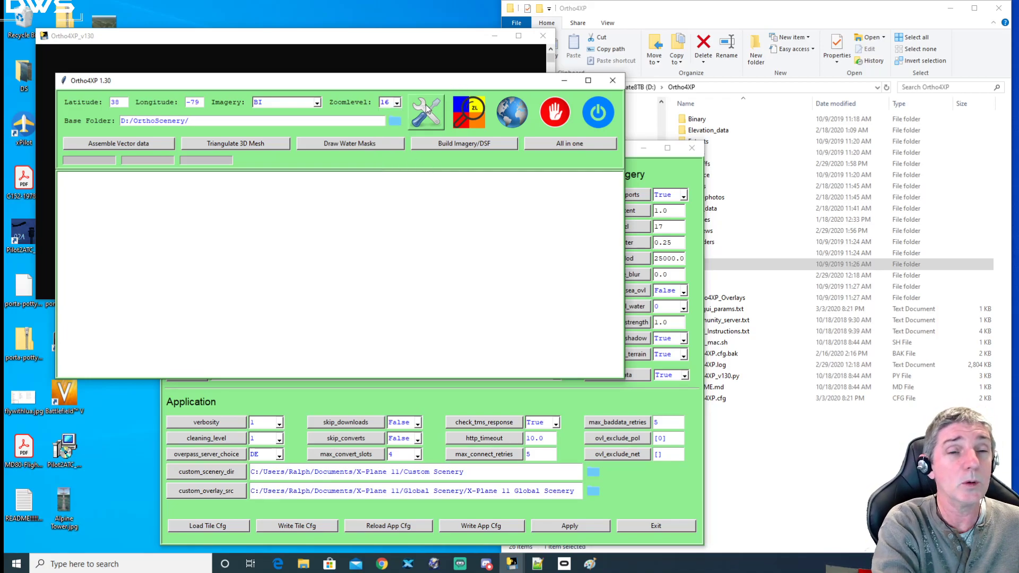
drag(405, 85, 399, 79)
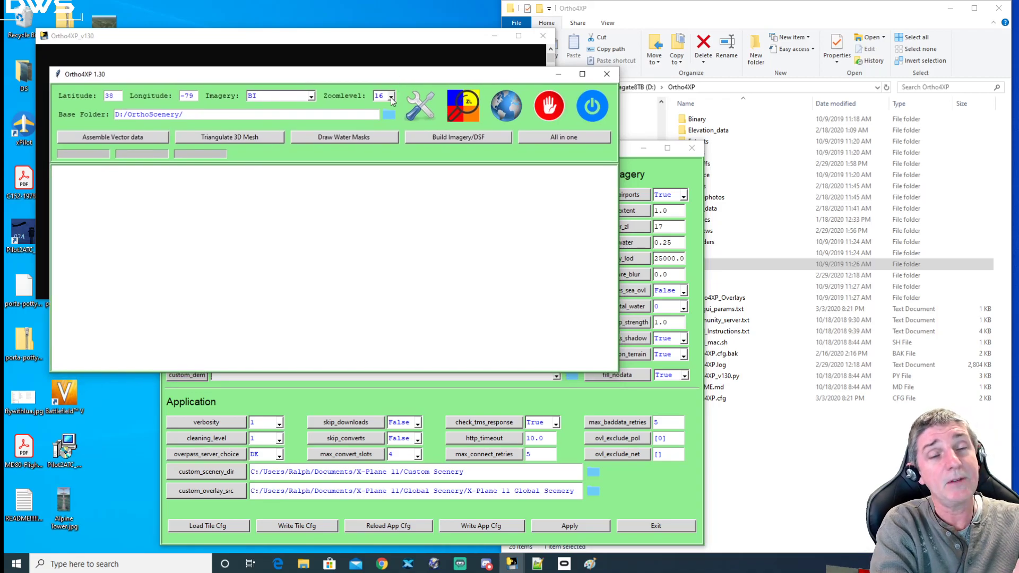
Step: Bring the Config window forward, move it up, and look at the high_zl_airports options without choosing another one
click(648, 173)
drag(578, 153, 567, 116)
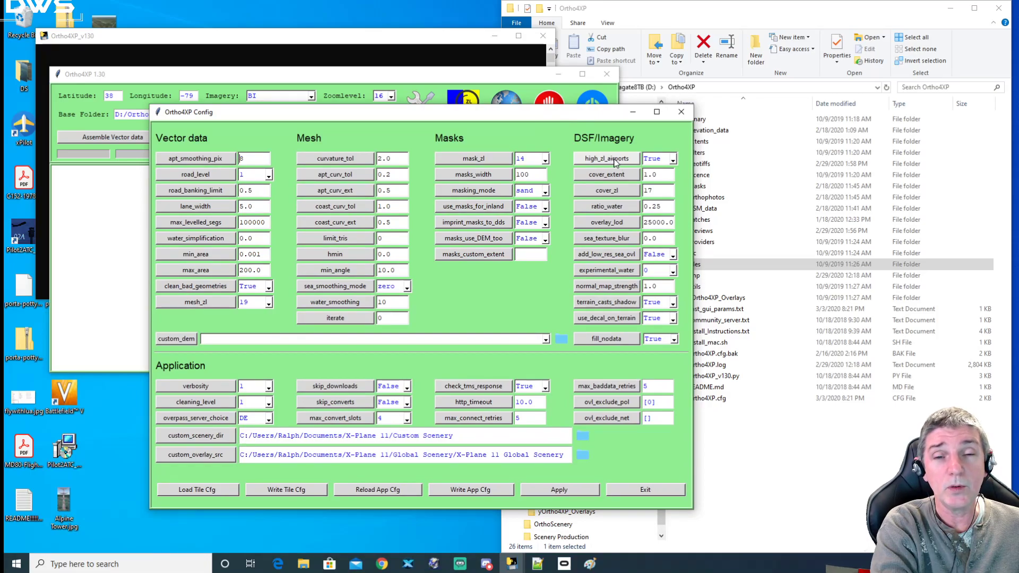
click(657, 160)
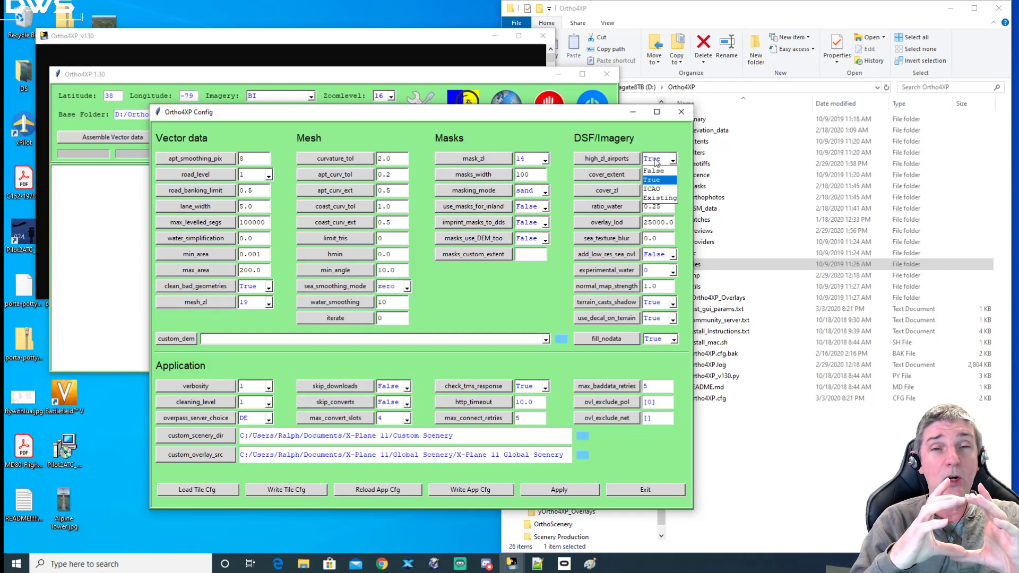
click(660, 148)
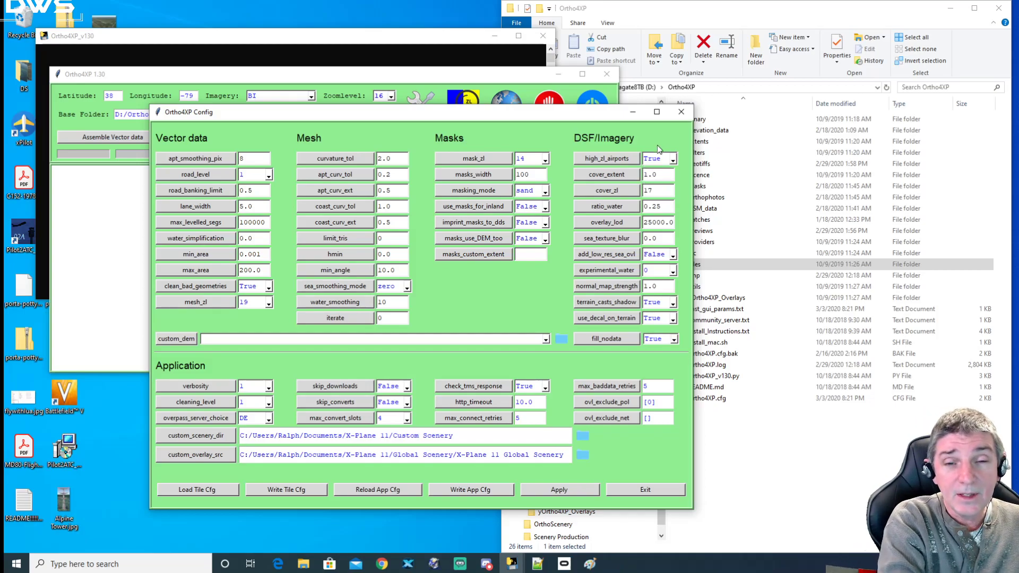
Step: Read the hint for cover_extent, close it, and highlight the cover_extent and cover_zl values
click(608, 178)
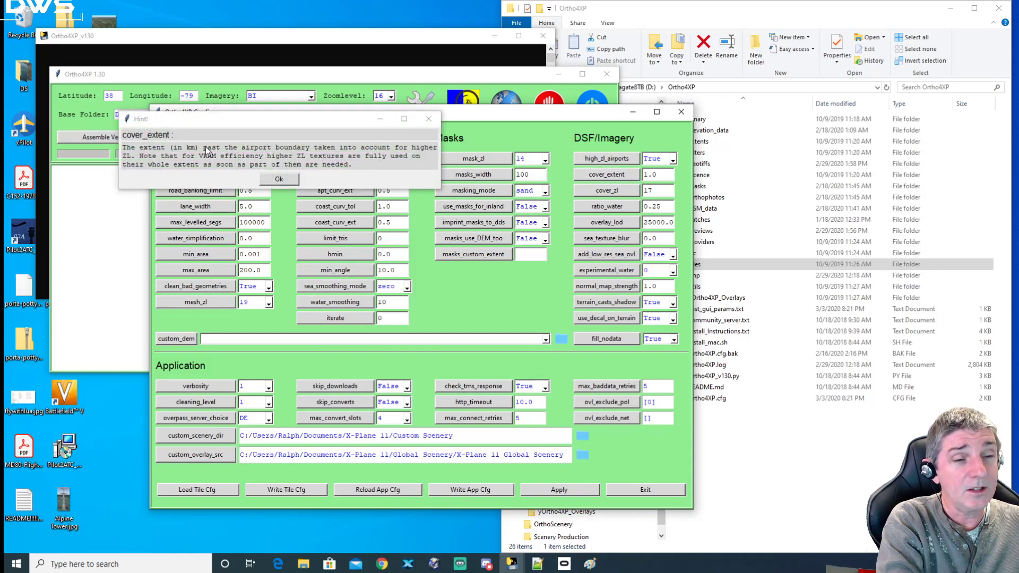
click(280, 180)
drag(656, 174, 639, 181)
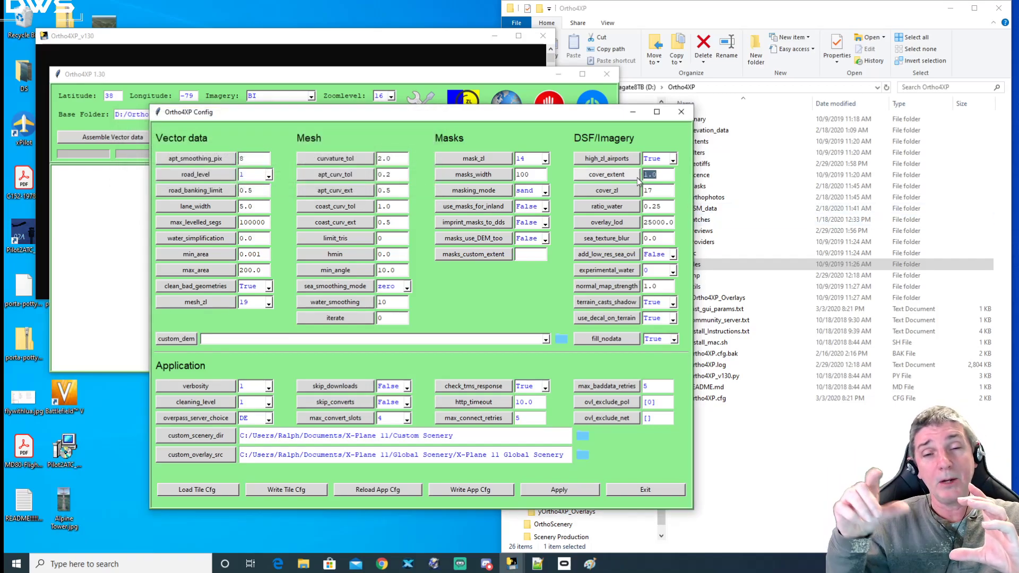
drag(655, 190, 637, 192)
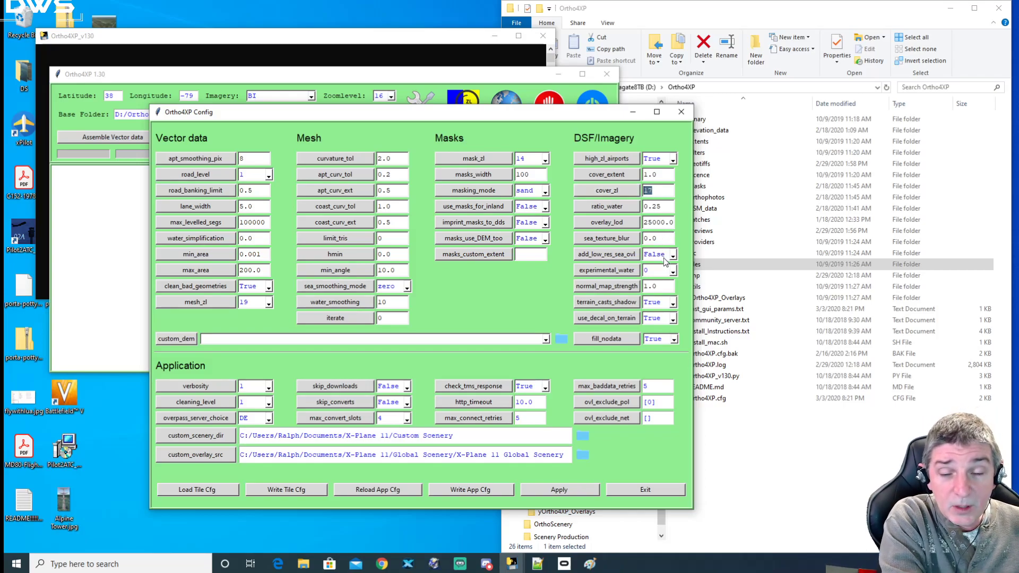
Step: Look at the custom_dem elevation sources without choosing one, and briefly show the scenery layer sketch in Paint before minimising it
click(663, 320)
click(662, 322)
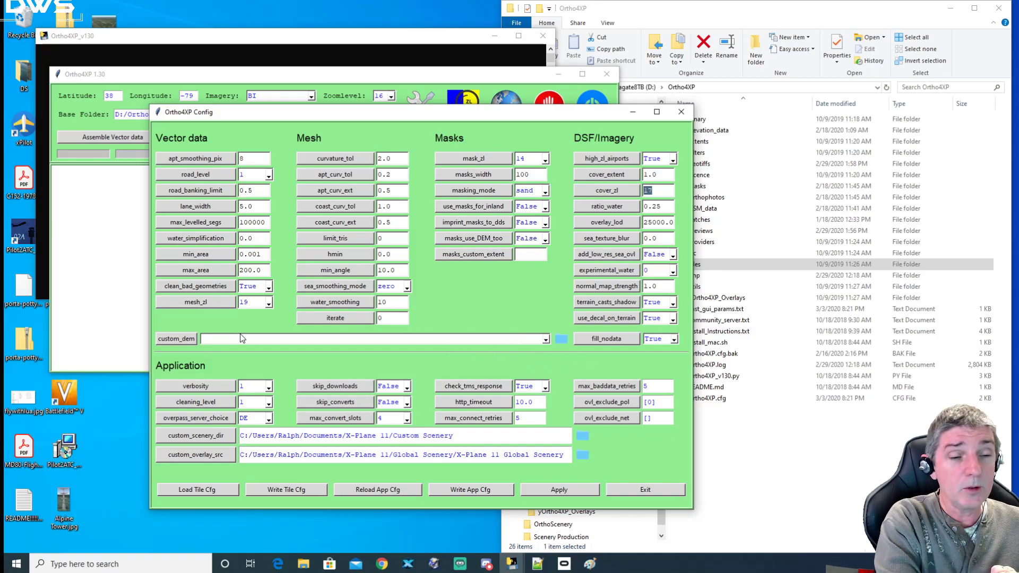
click(191, 340)
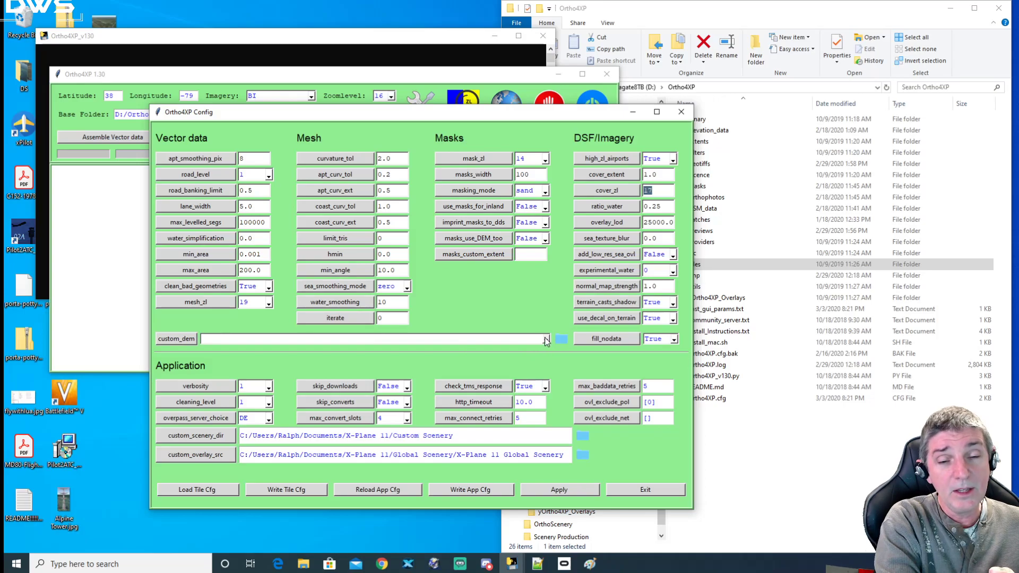
click(524, 340)
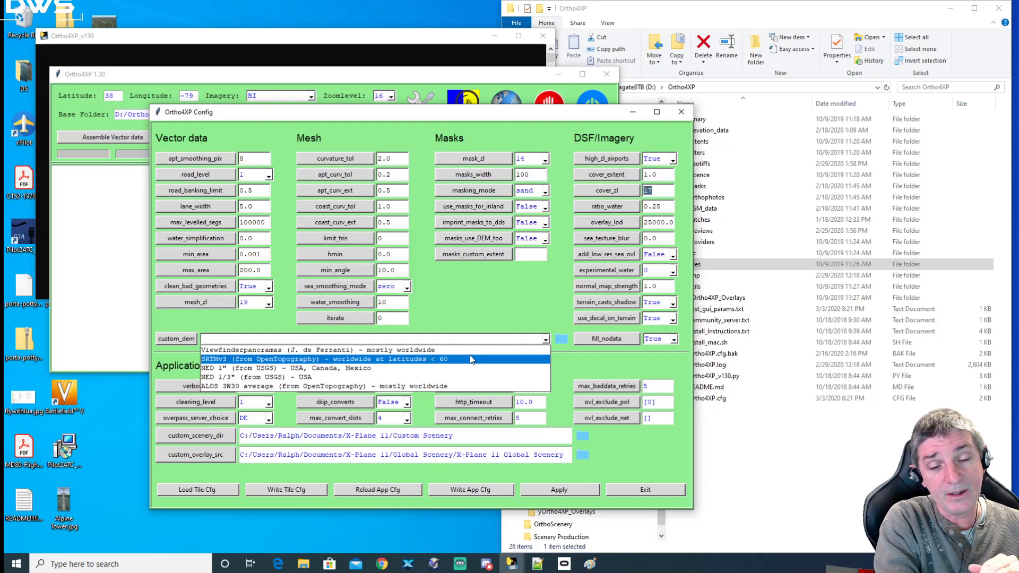
click(472, 386)
click(589, 564)
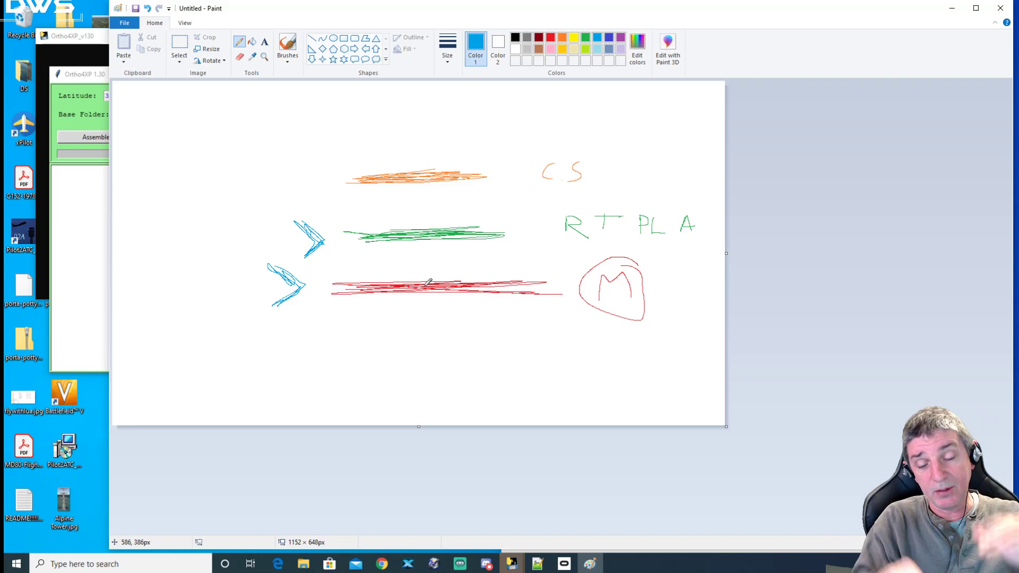
click(957, 11)
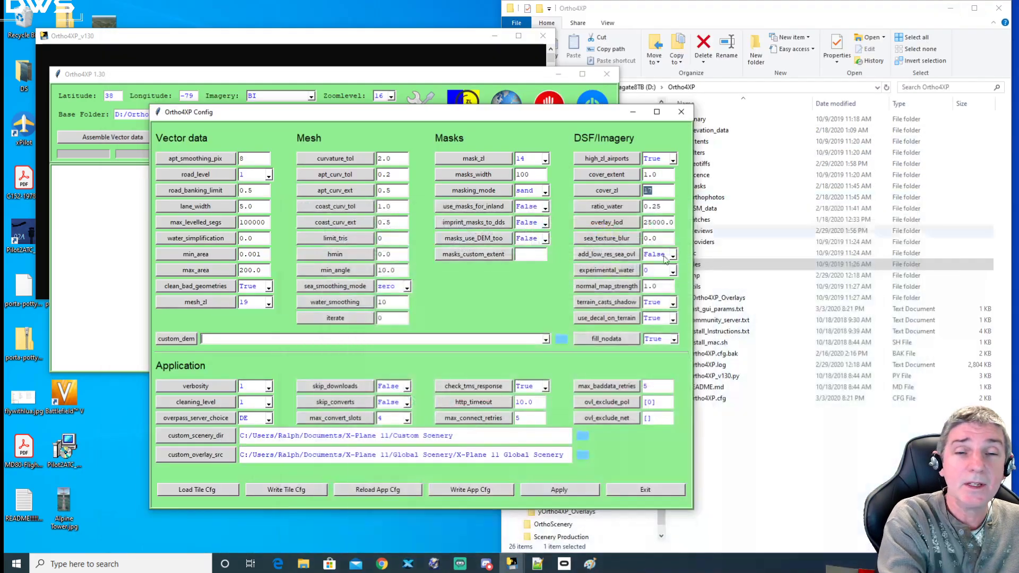
Step: Set custom_dem to NED 1" (from USGS) - USA, Canada, Mexico, and replace it with NED 1/3" (from USGS) - USA
click(547, 340)
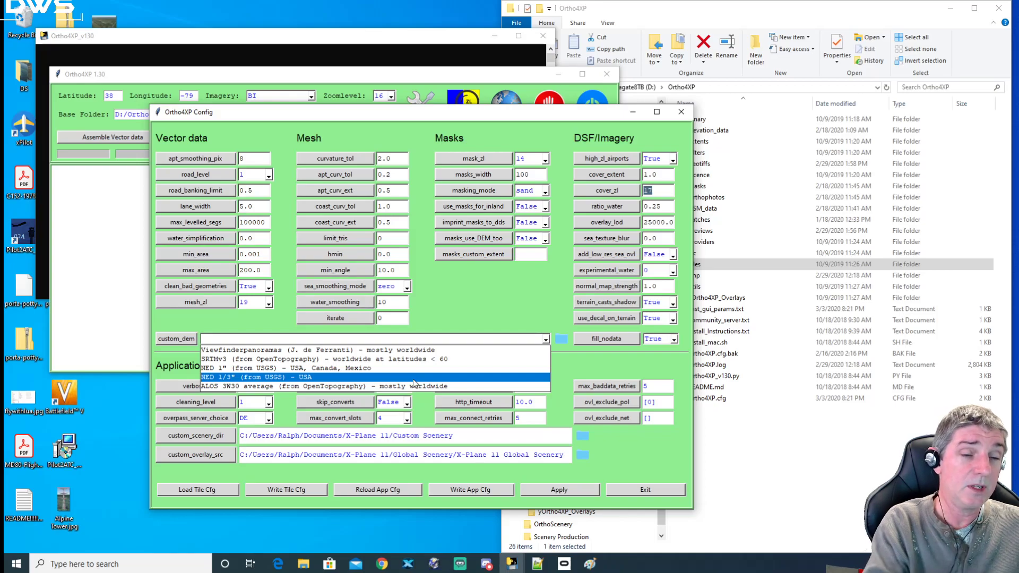
click(331, 369)
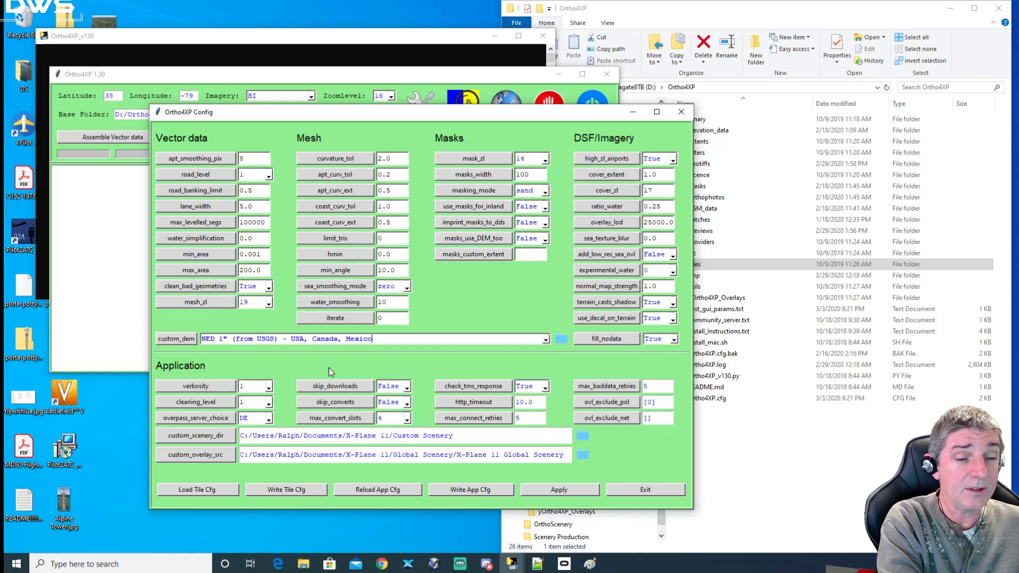
click(545, 341)
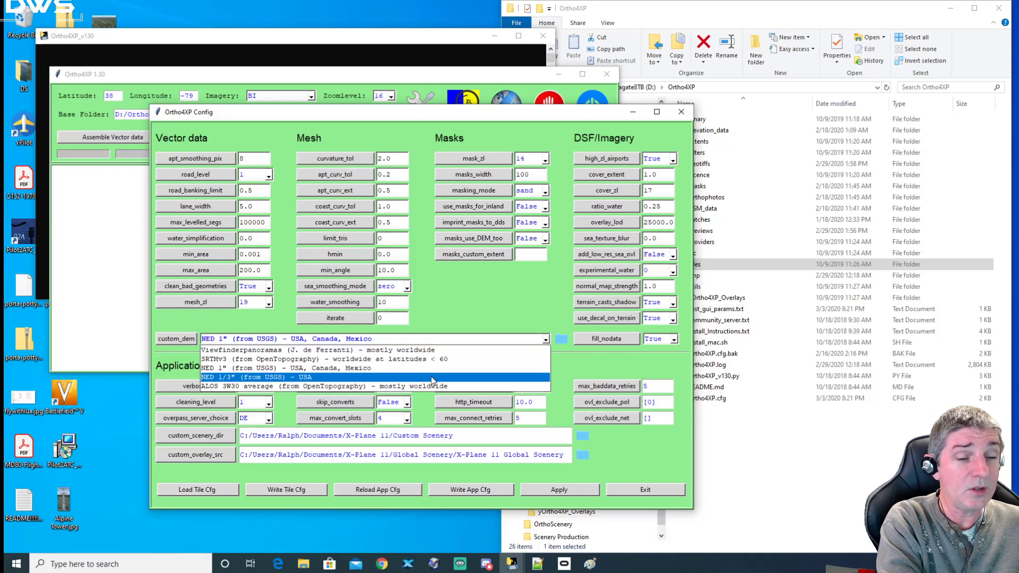
click(420, 377)
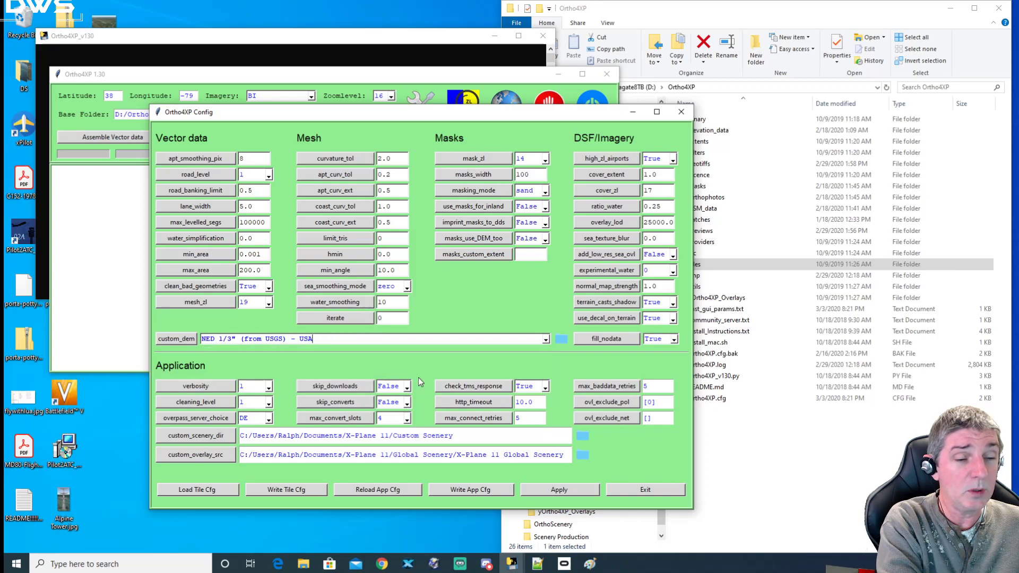
click(544, 341)
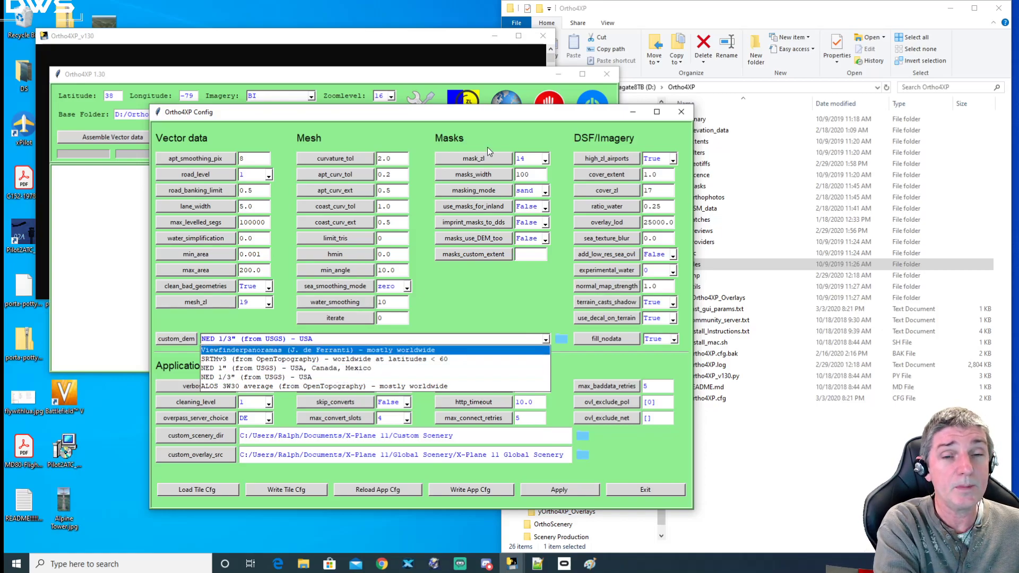
click(514, 132)
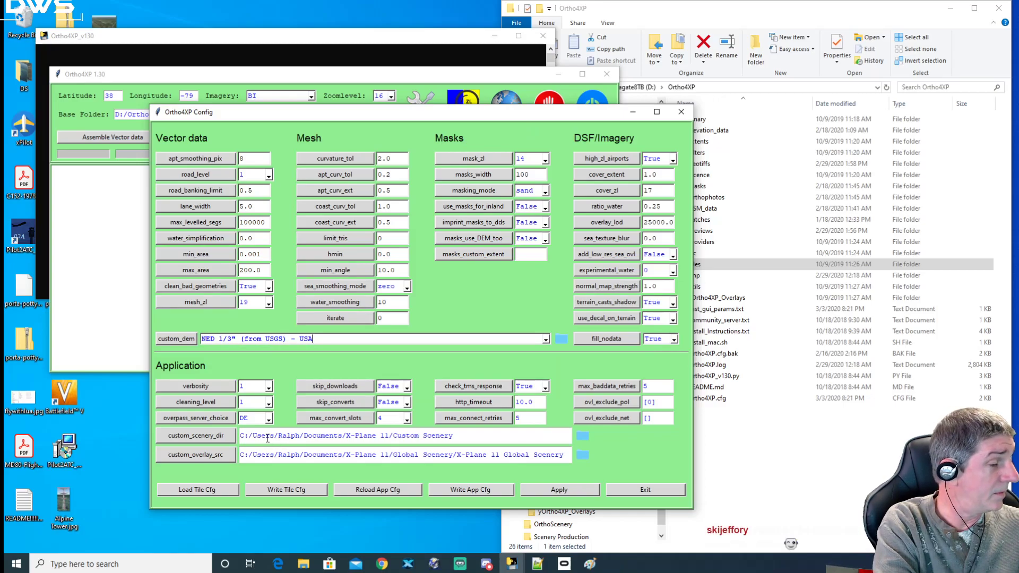
Step: Highlight the custom_scenery_dir path, read and close the hint for that setting, and move the Config window aside
drag(456, 435, 241, 435)
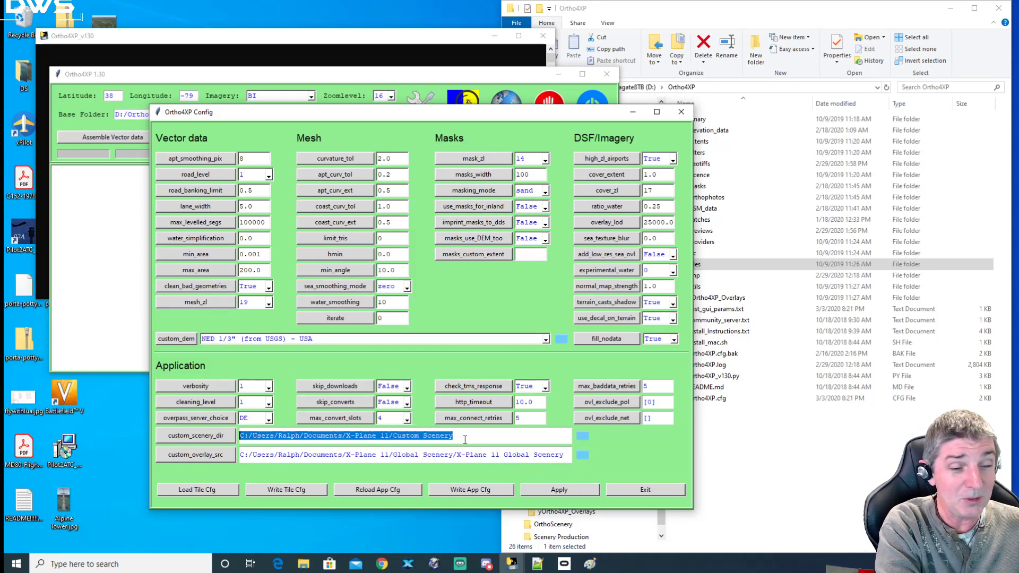
click(213, 438)
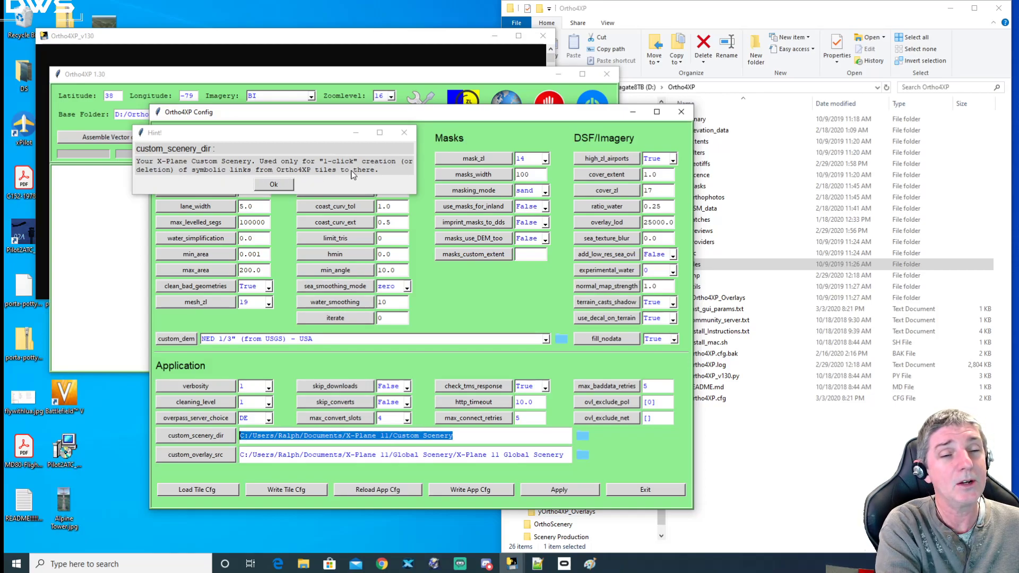
click(286, 185)
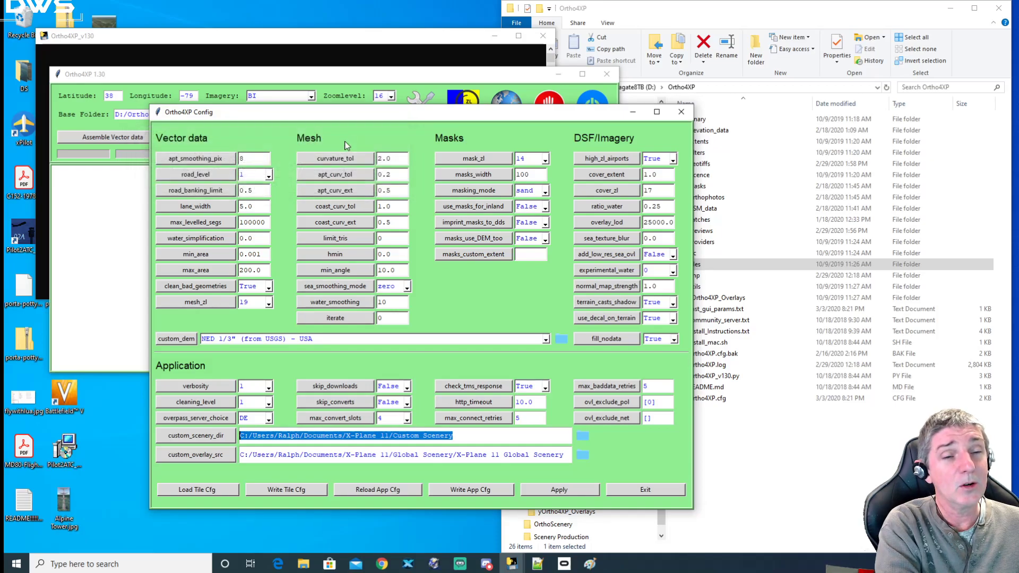
drag(438, 111, 396, 122)
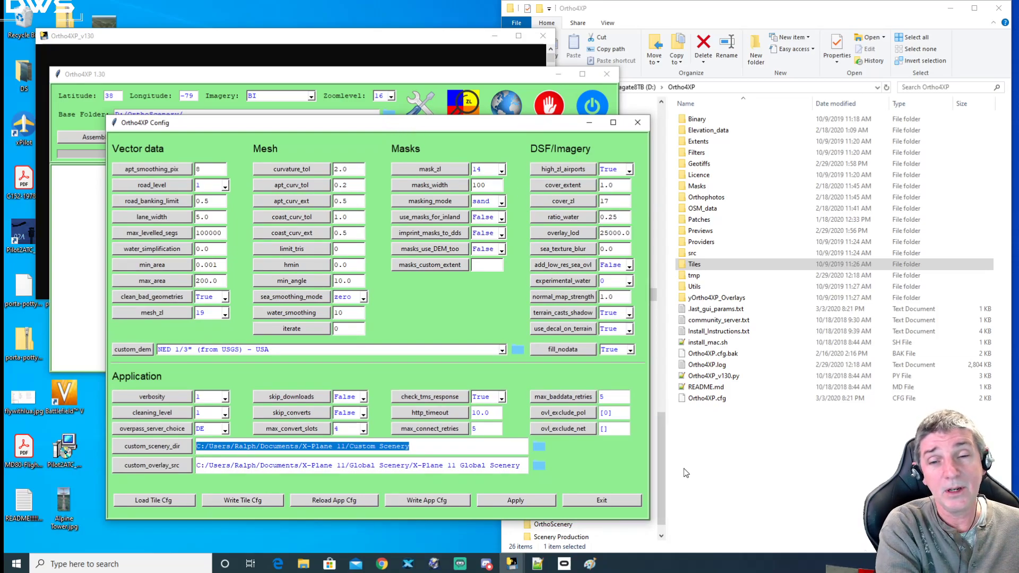
Step: Bring the main Ortho4XP window forward, highlight its Base Folder path, and shift the window slightly
click(726, 470)
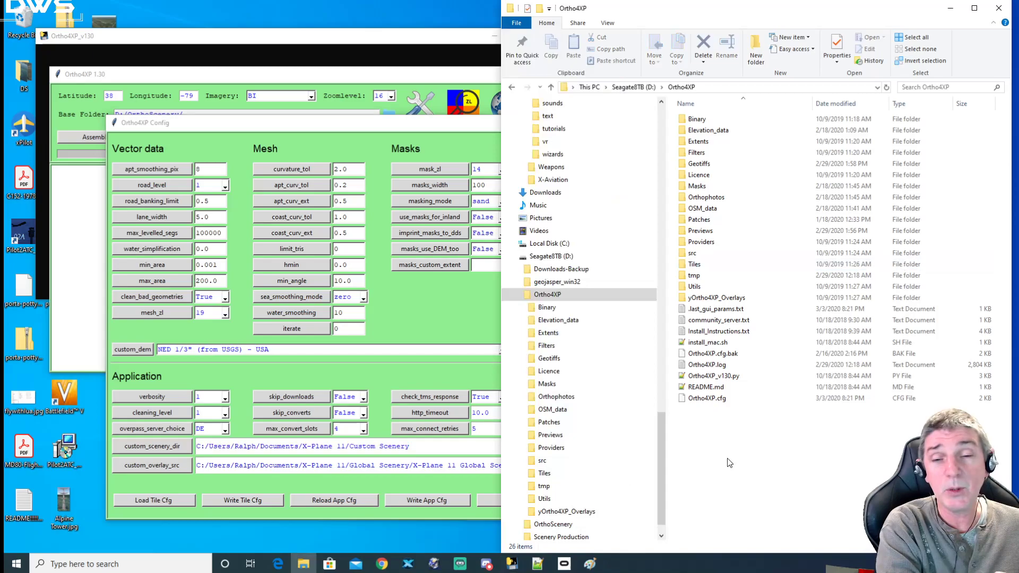
click(322, 75)
drag(184, 114, 82, 124)
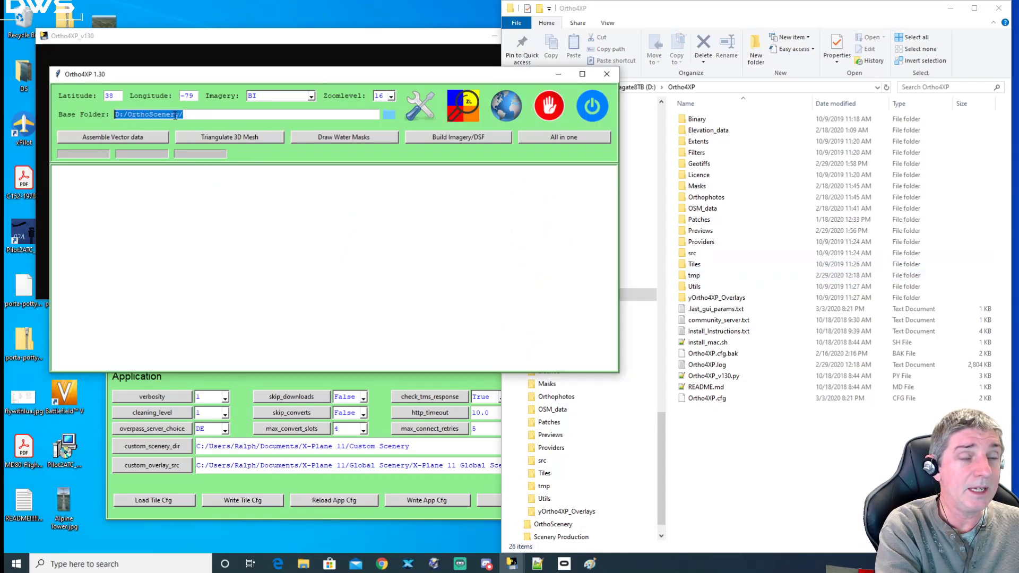
drag(241, 74, 221, 70)
Step: Open the Tiles folder inside Ortho4XP in File Explorer and highlight the Base Folder path for comparison
click(730, 477)
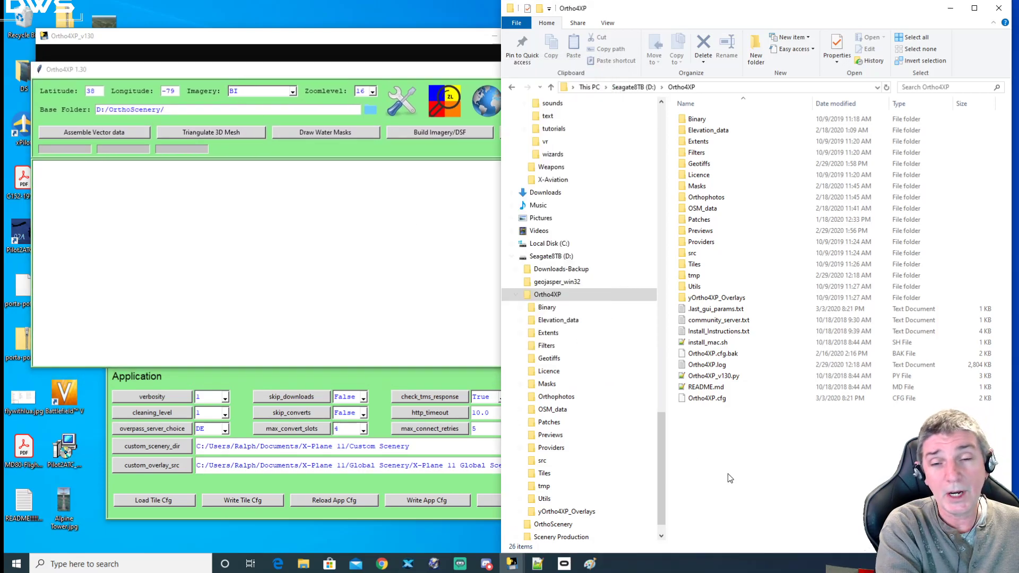
double_click(694, 264)
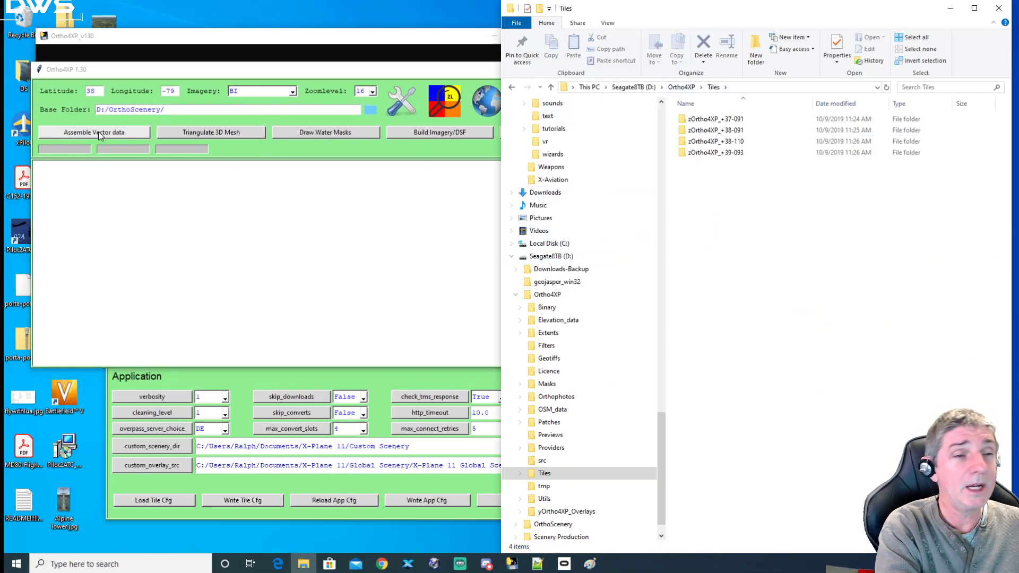
click(170, 109)
drag(170, 110, 89, 112)
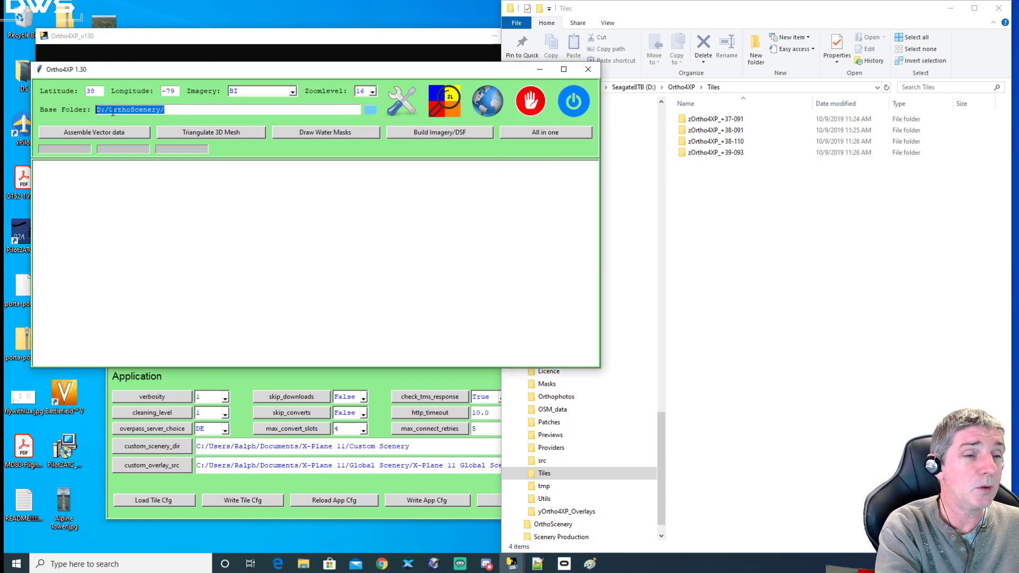
Step: Go back from Tiles to the Ortho4XP folder in File Explorer and open the Seagate8TB (D:) drive
click(678, 93)
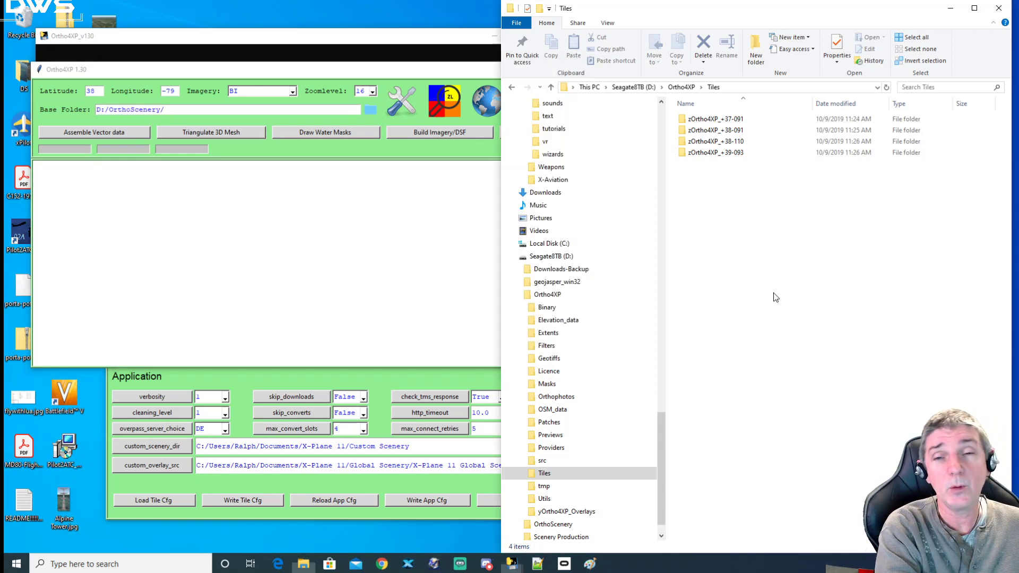
click(681, 88)
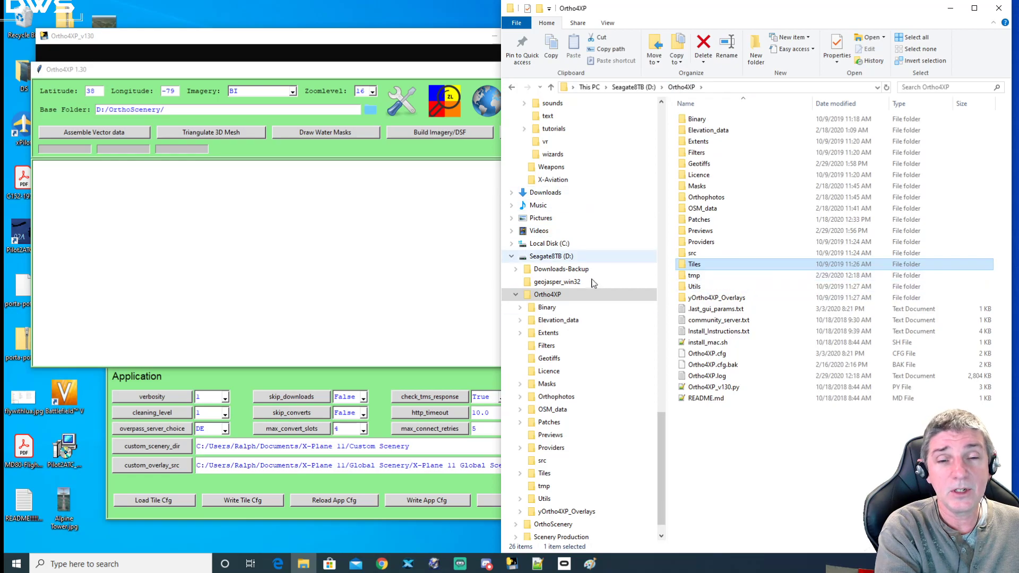
click(540, 258)
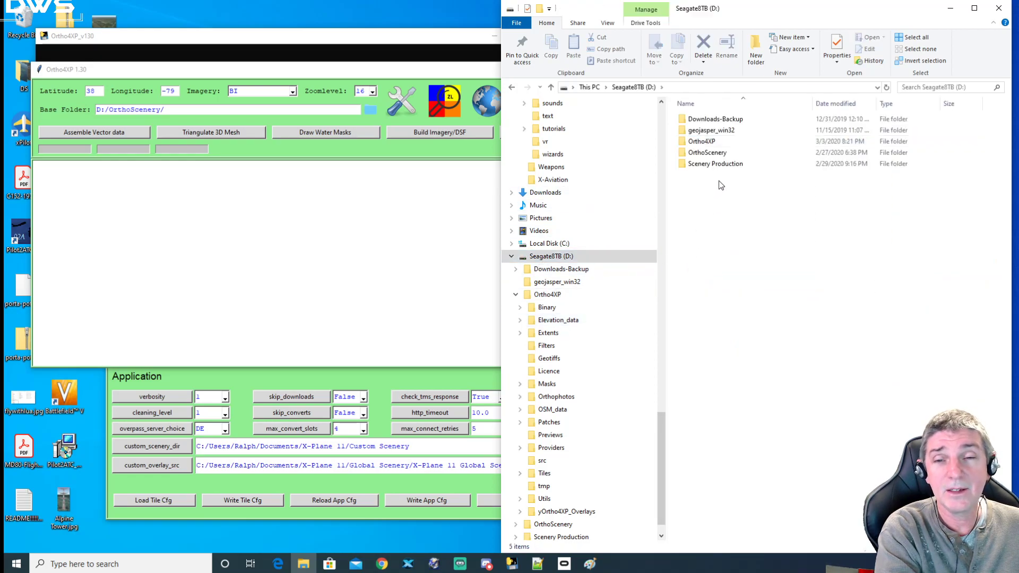
Step: Open the OrthoScenery folder on the D: drive and compare it with the custom_scenery_dir path in the Ortho4XP Config window
double_click(711, 154)
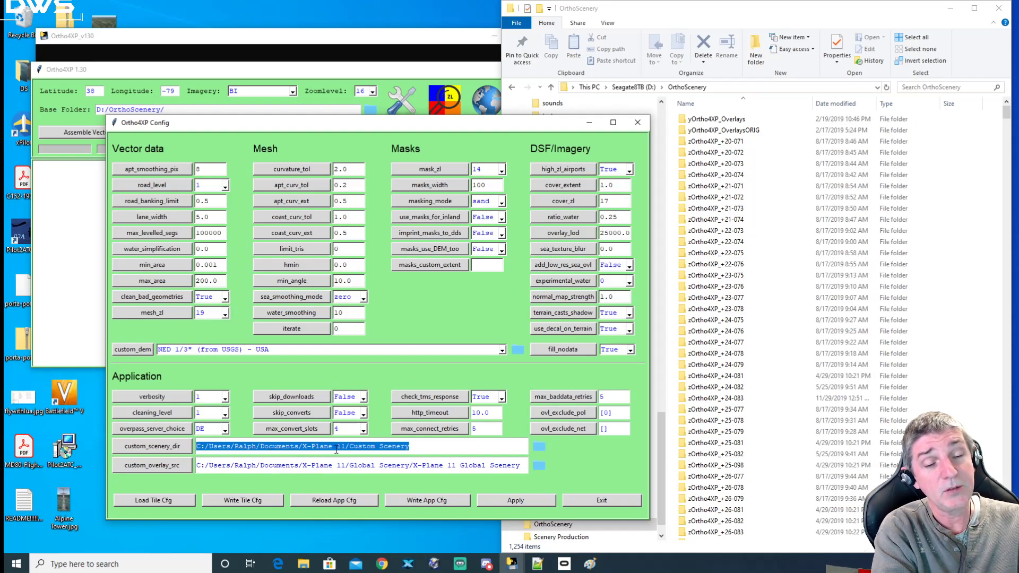
click(445, 451)
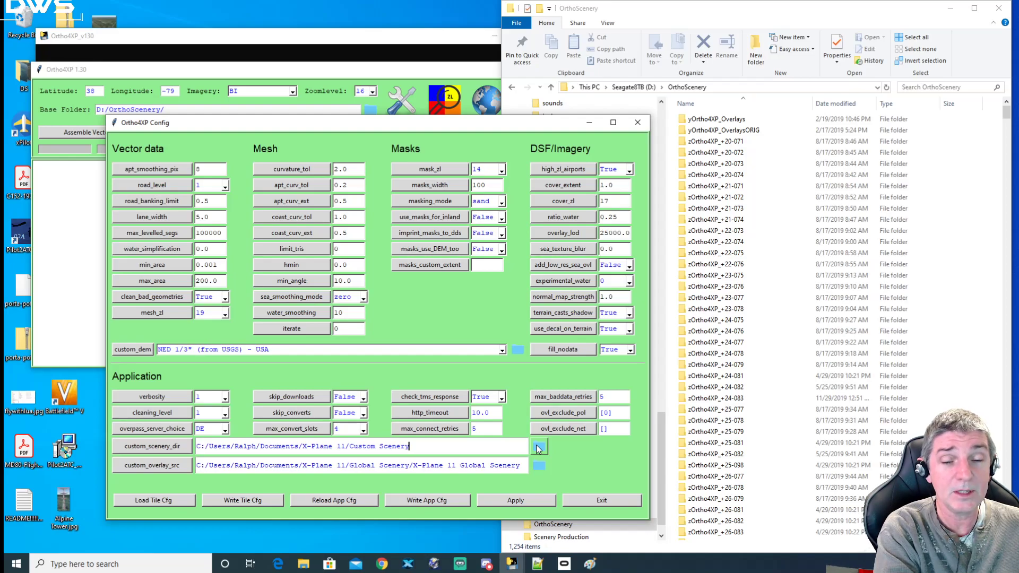
Step: Go to Documents in File Explorer and open the Custom Scenery folder inside X-Plane 11
click(690, 8)
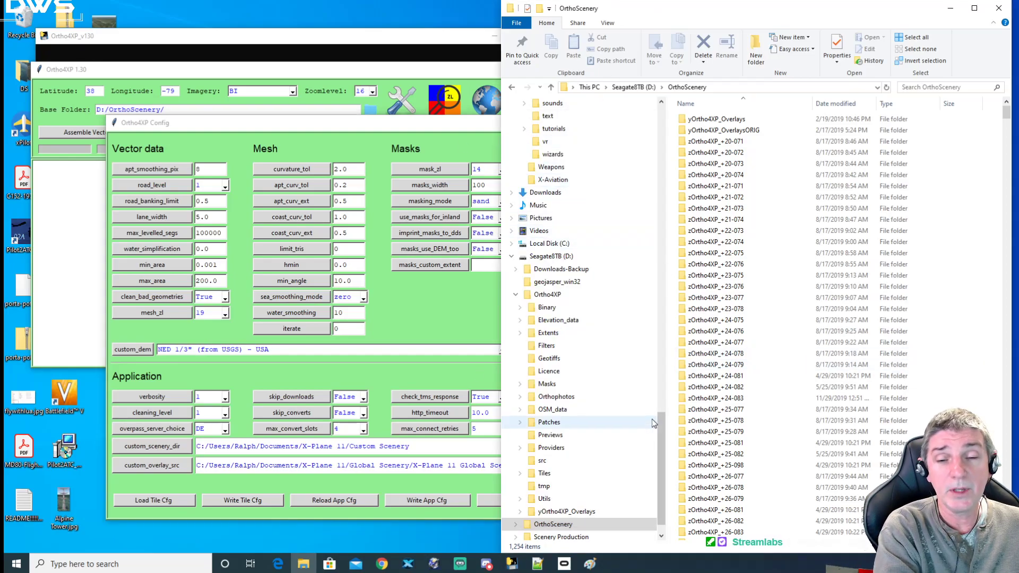
drag(661, 425, 650, 118)
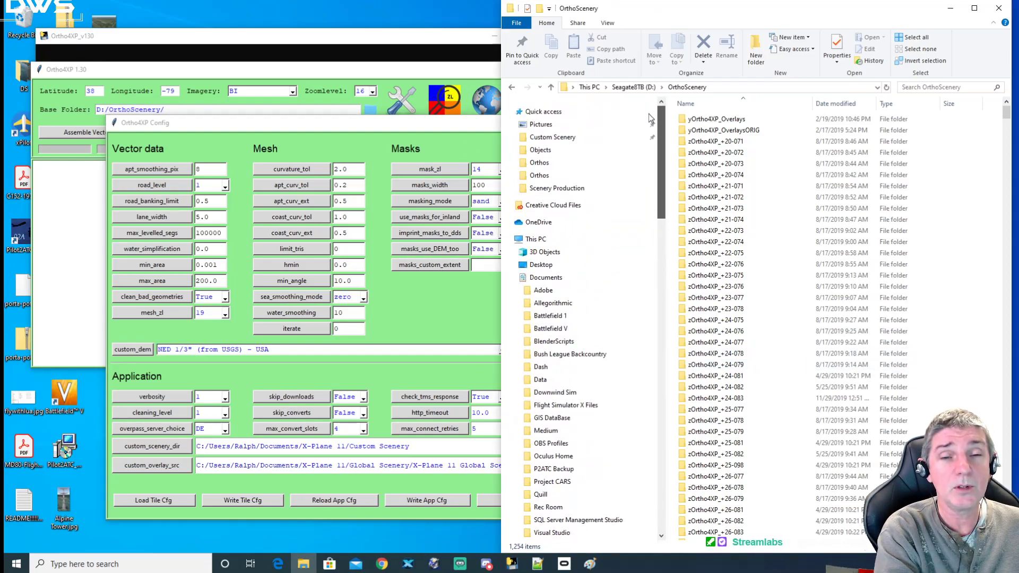
click(543, 277)
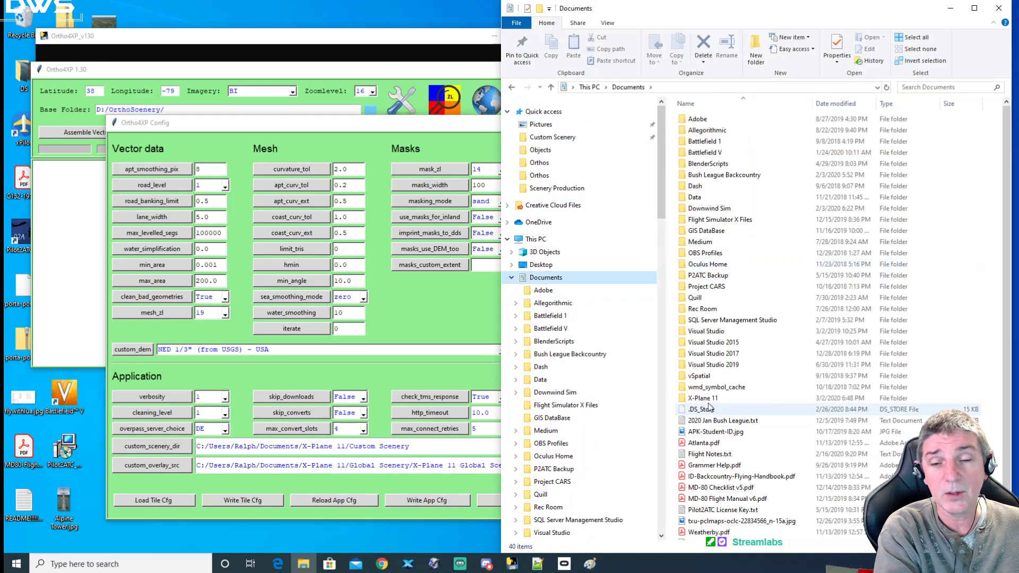
double_click(706, 399)
double_click(715, 192)
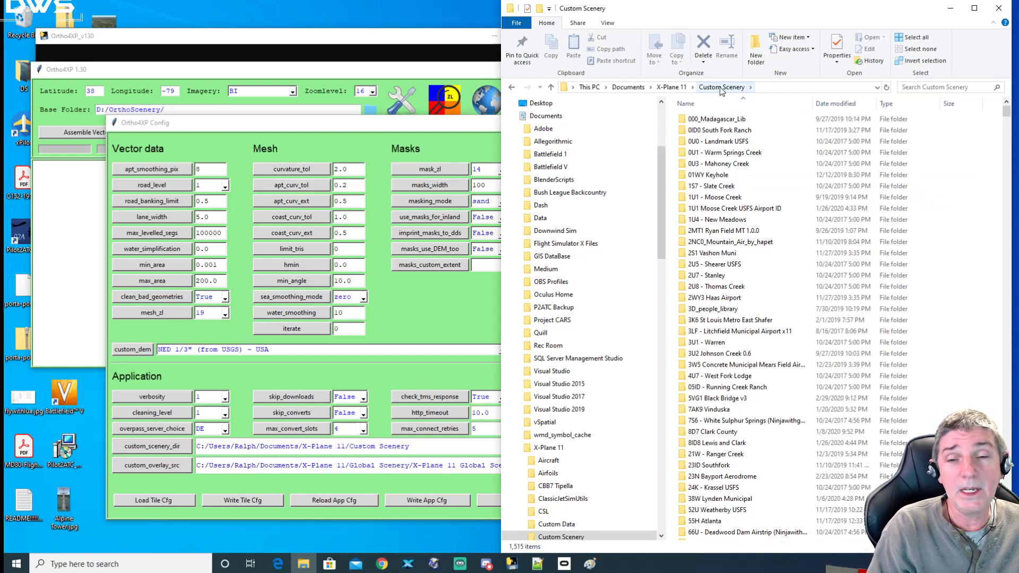
Step: Shift the File Explorer window aside and highlight the zOrtho4XP_+32-110 and zOrtho4XP_+32-107 shortcuts in Custom Scenery
drag(726, 14, 636, 15)
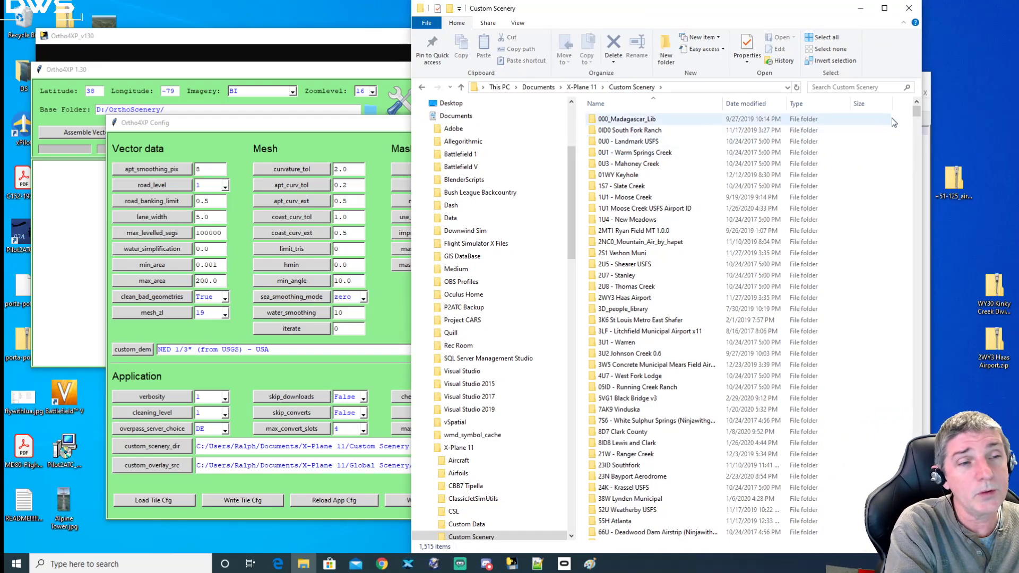
drag(916, 111, 921, 223)
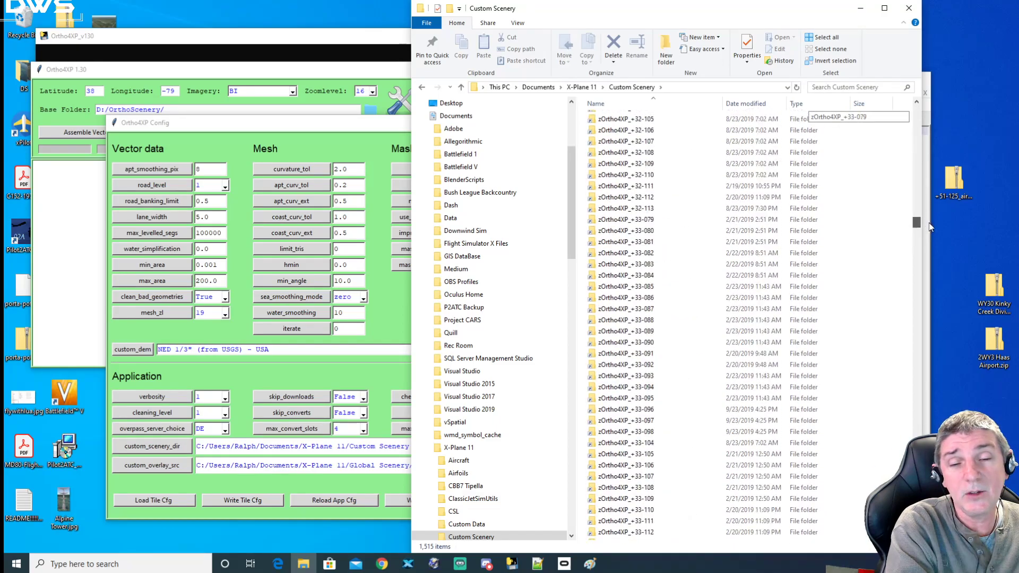
click(601, 164)
click(597, 176)
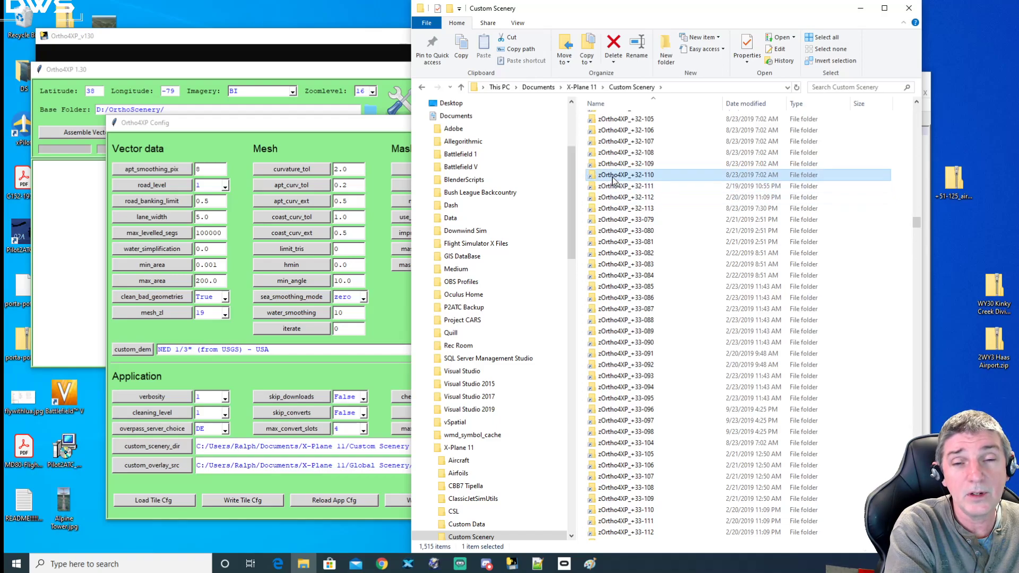
click(618, 141)
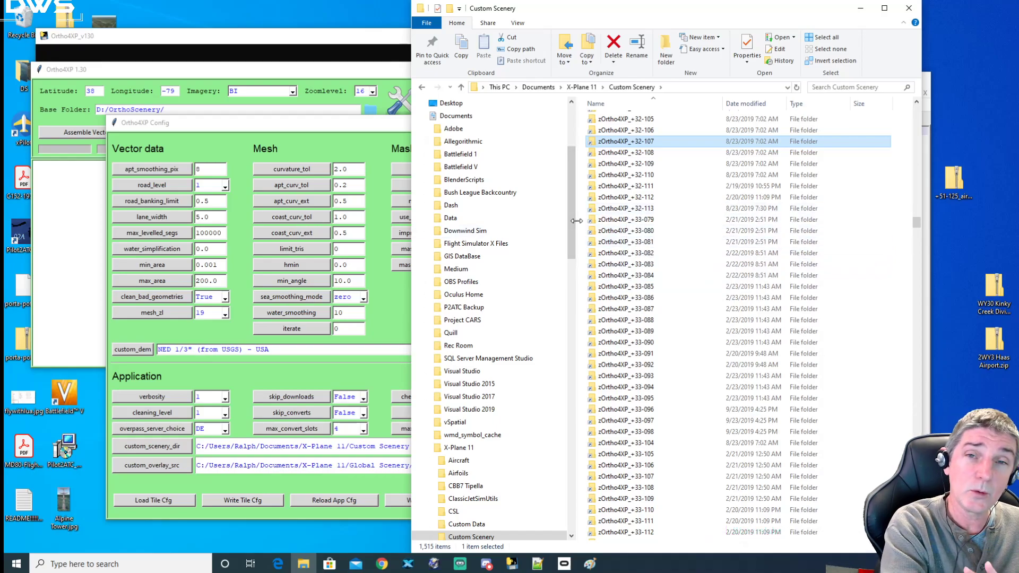
Step: Bring the Ortho4XP Config window forward and highlight the whole custom_scenery_dir path
click(295, 136)
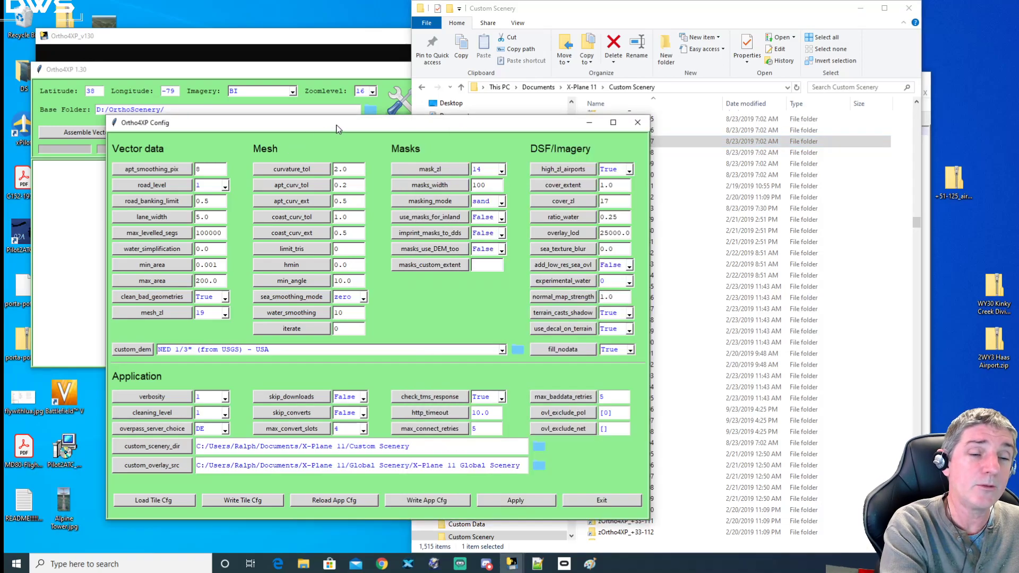
drag(424, 445, 183, 446)
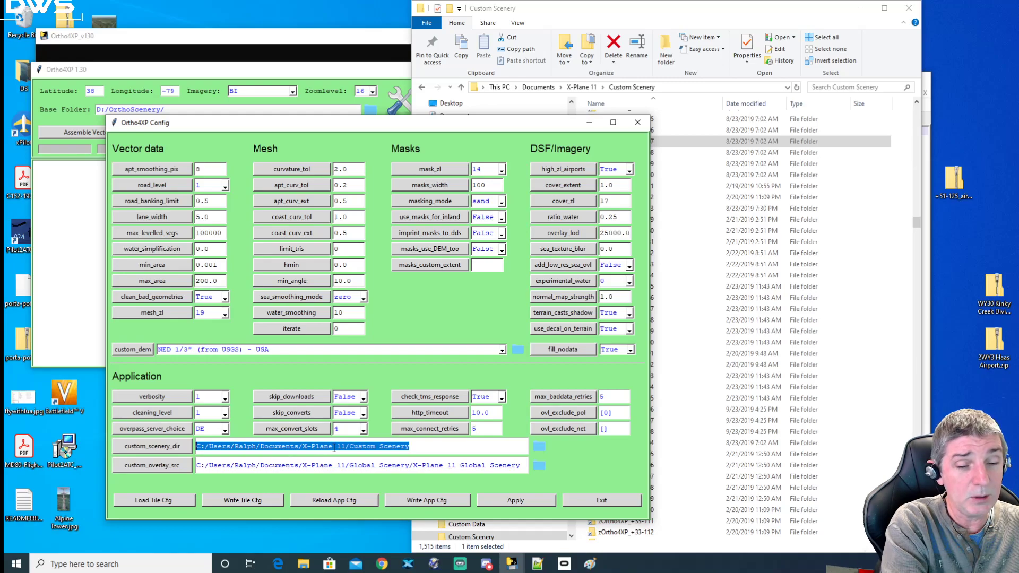
drag(422, 450, 193, 450)
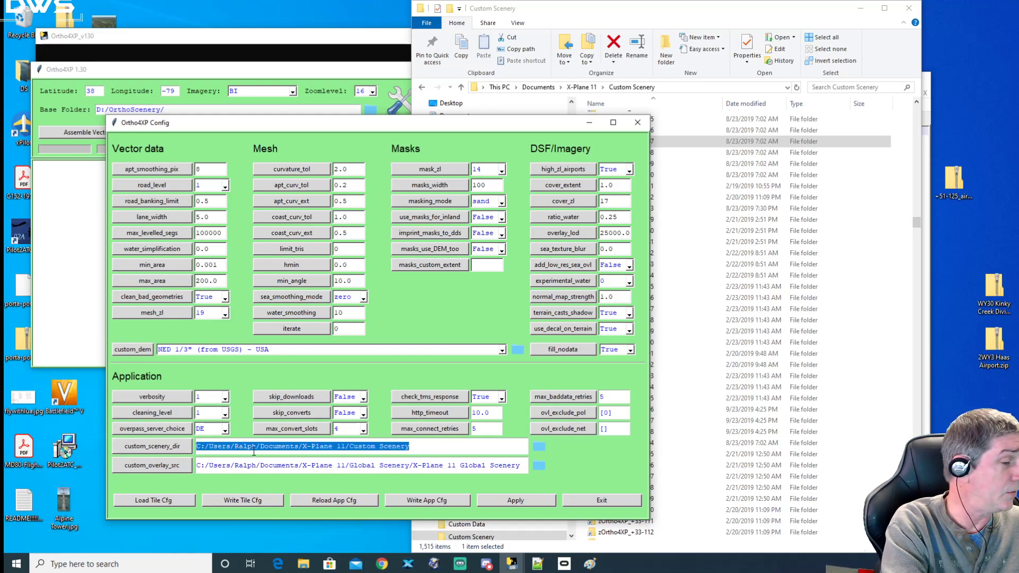
Step: Highlight the full custom_overlay_src path in the Config window and clear the highlight
click(429, 467)
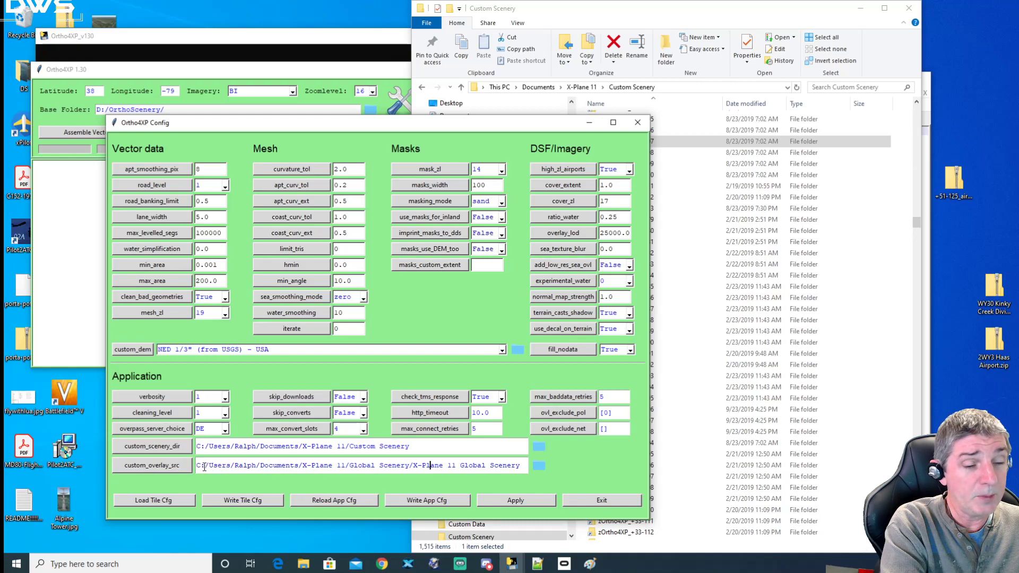
drag(198, 466, 526, 459)
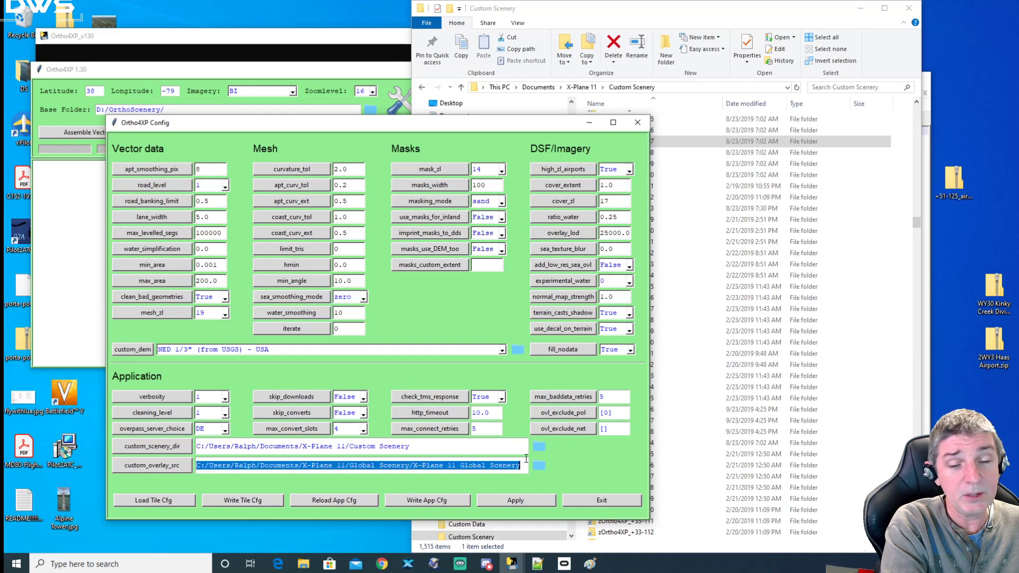
click(465, 468)
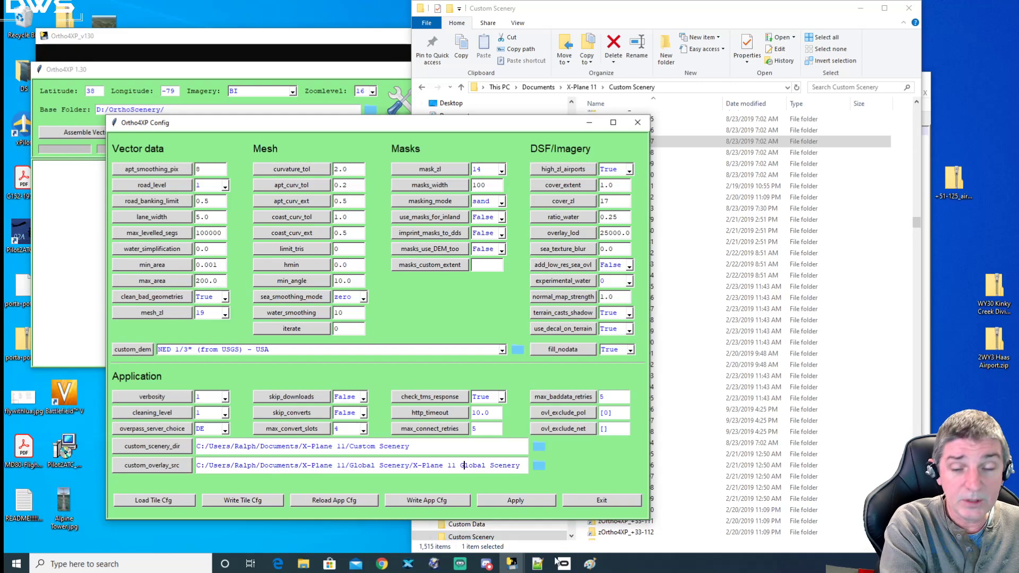
Step: Switch to Paint, circle the green scenery layer in blue, and return to Ortho4XP with Paint minimized
click(591, 564)
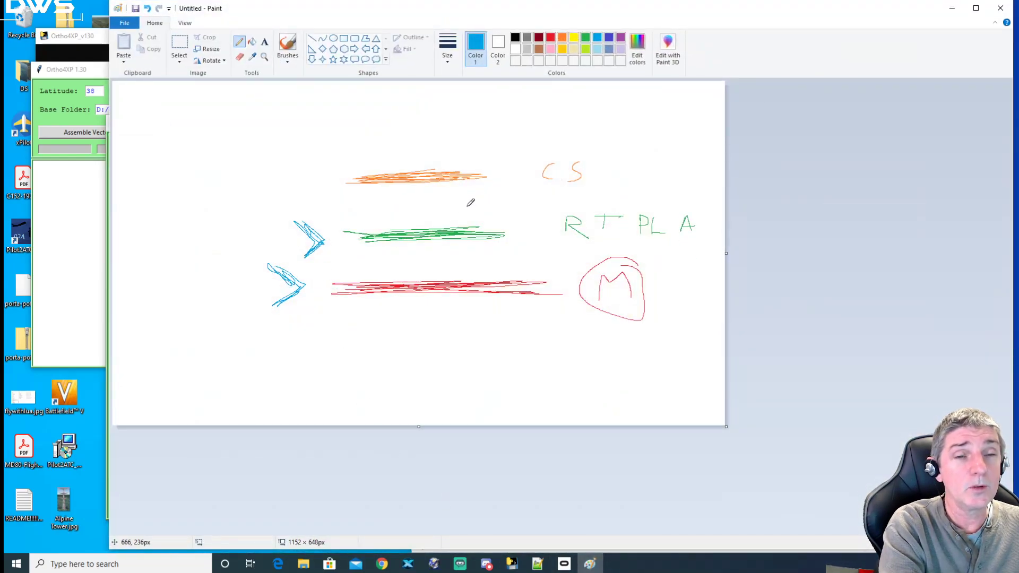
mouse_move(467, 202)
mouse_down()
mouse_move(337, 247)
mouse_move(485, 200)
mouse_move(383, 209)
mouse_up()
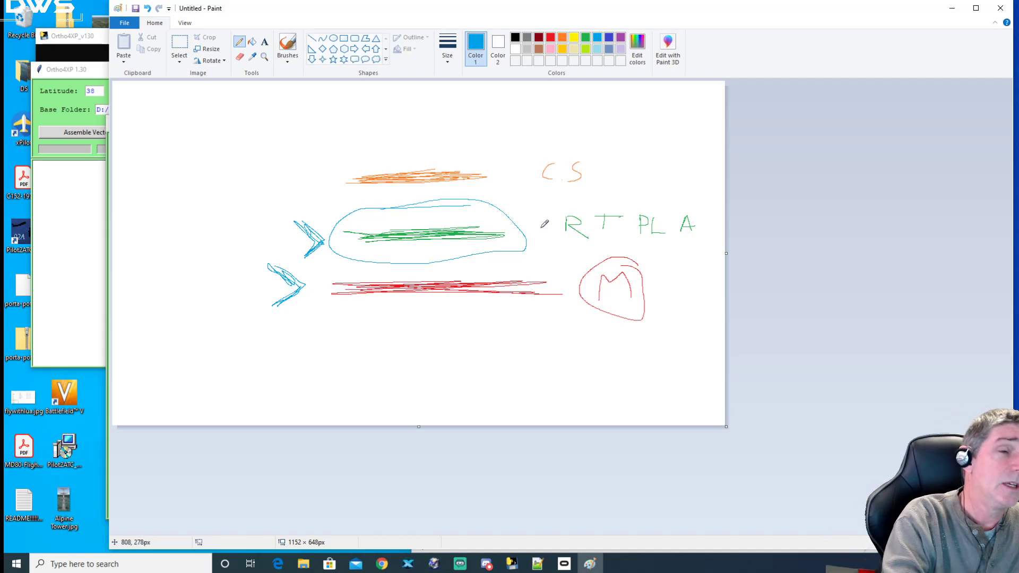
click(85, 74)
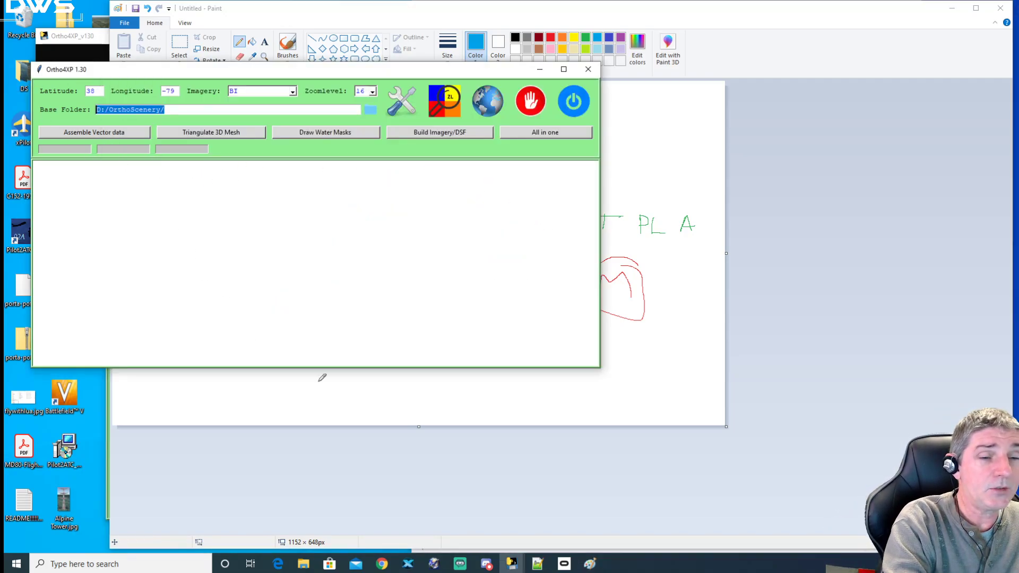
click(952, 8)
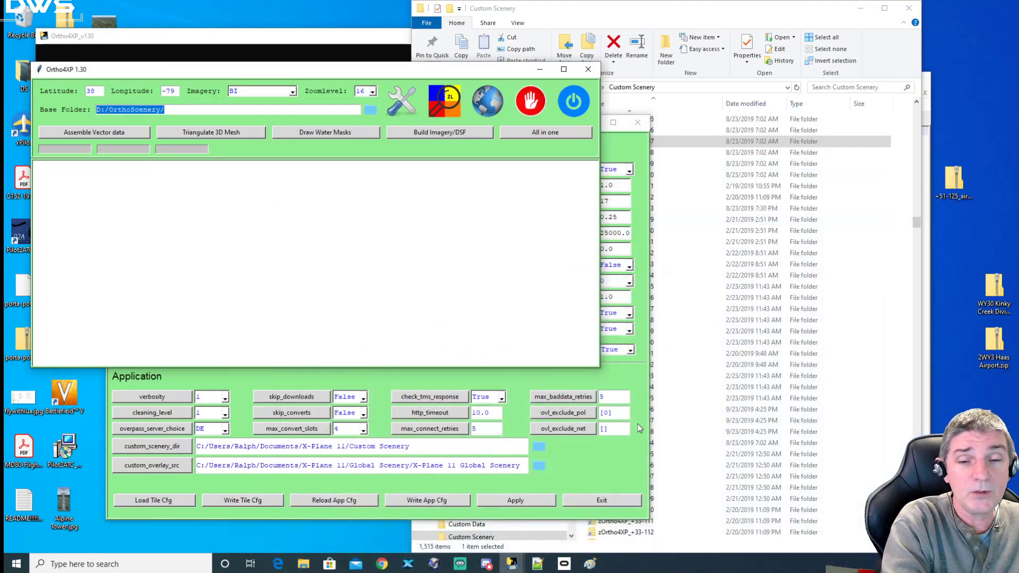
Step: Bring the Config window back to the front and highlight the custom_overlay_src path again
click(618, 480)
drag(516, 466, 197, 467)
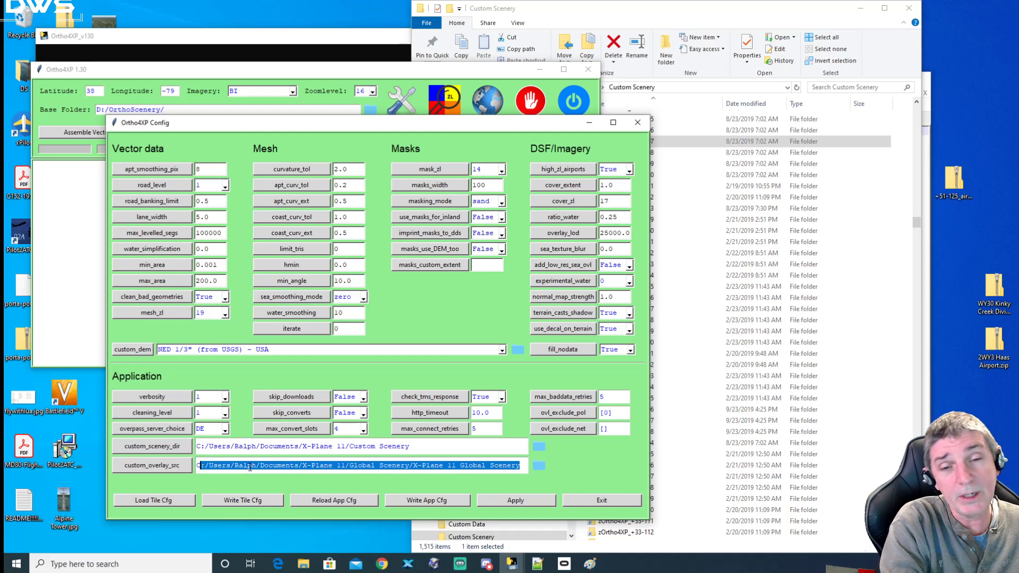
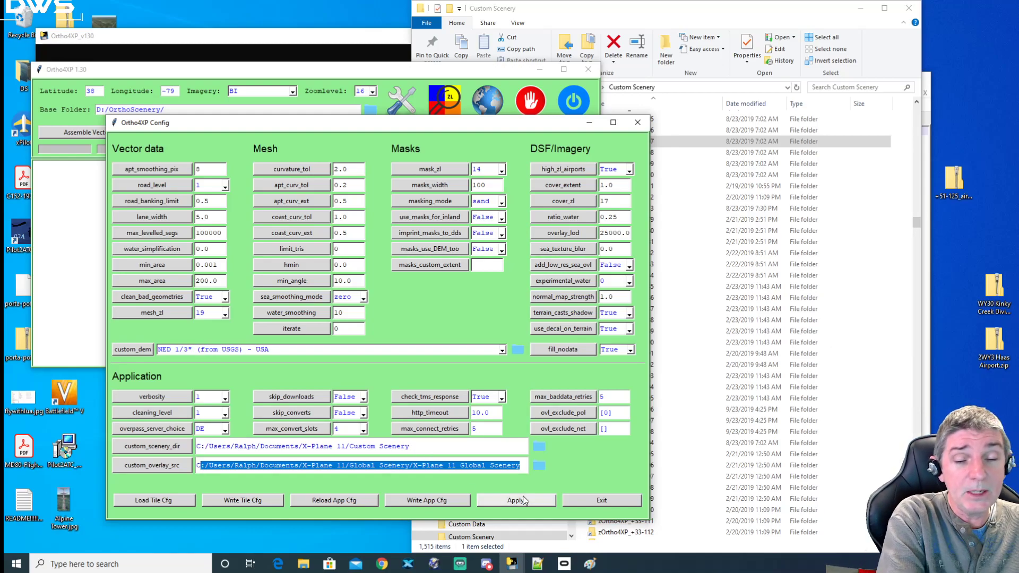
click(484, 465)
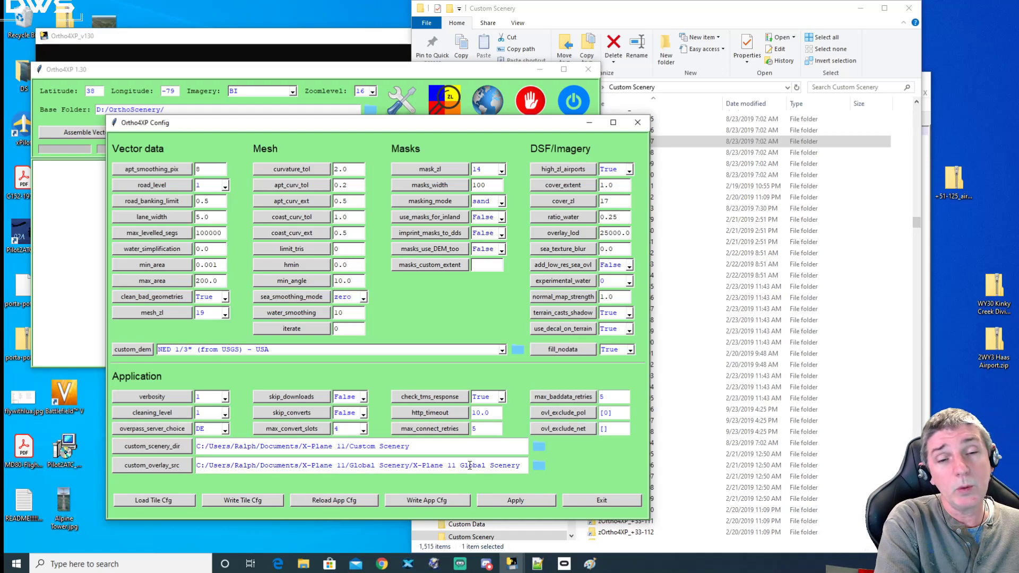
Step: Return to File Explorer, collapse the Custom Scenery and Resources folders in the tree, and expand Global Scenery under X-Plane 11
click(698, 26)
drag(569, 238, 574, 280)
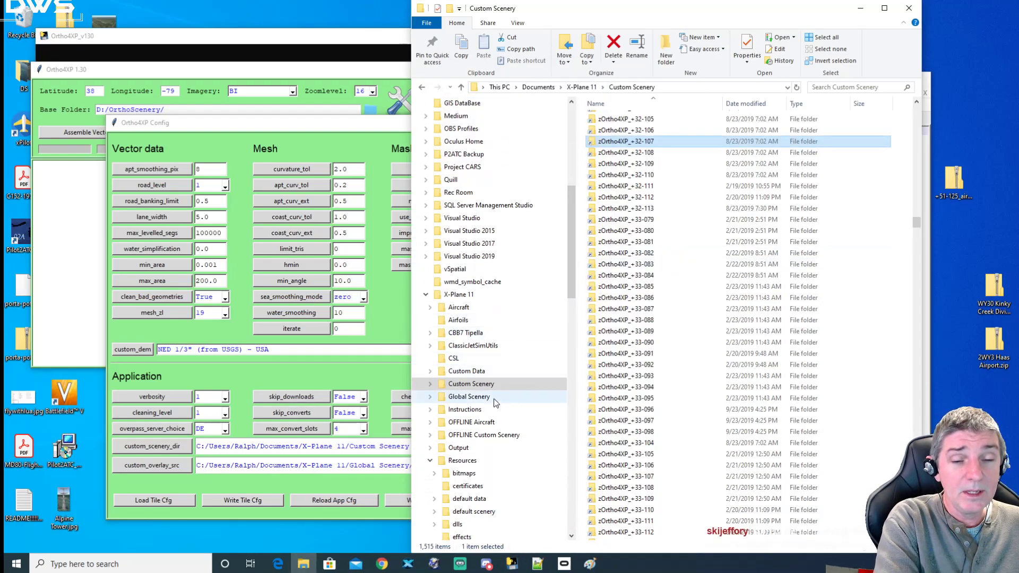
click(431, 388)
click(431, 384)
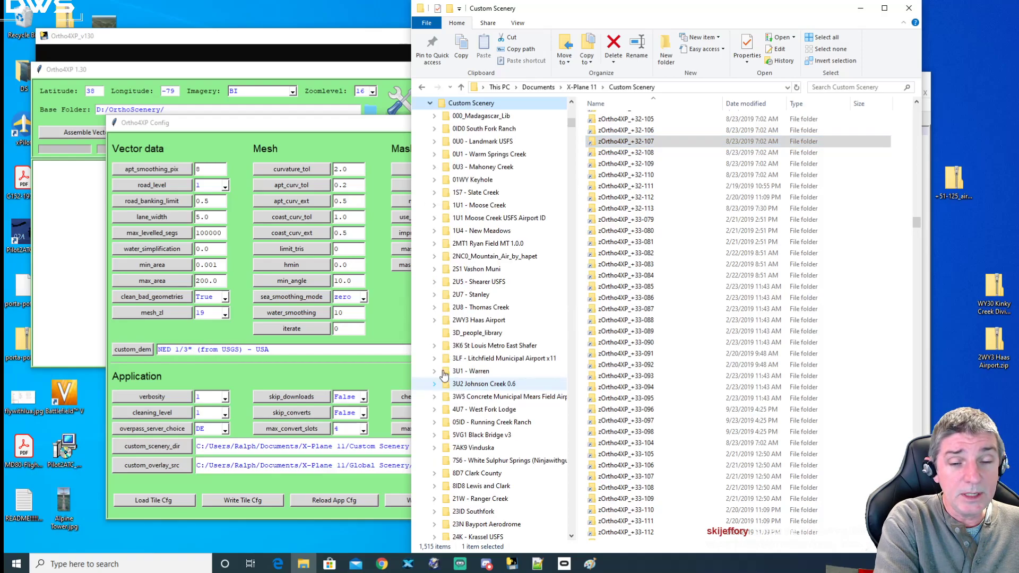
click(424, 105)
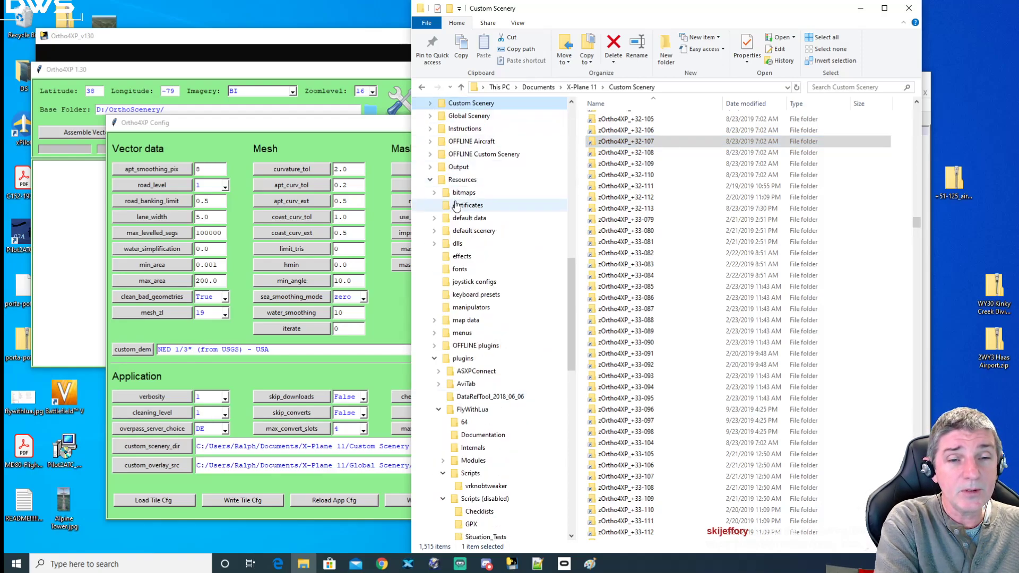
click(430, 180)
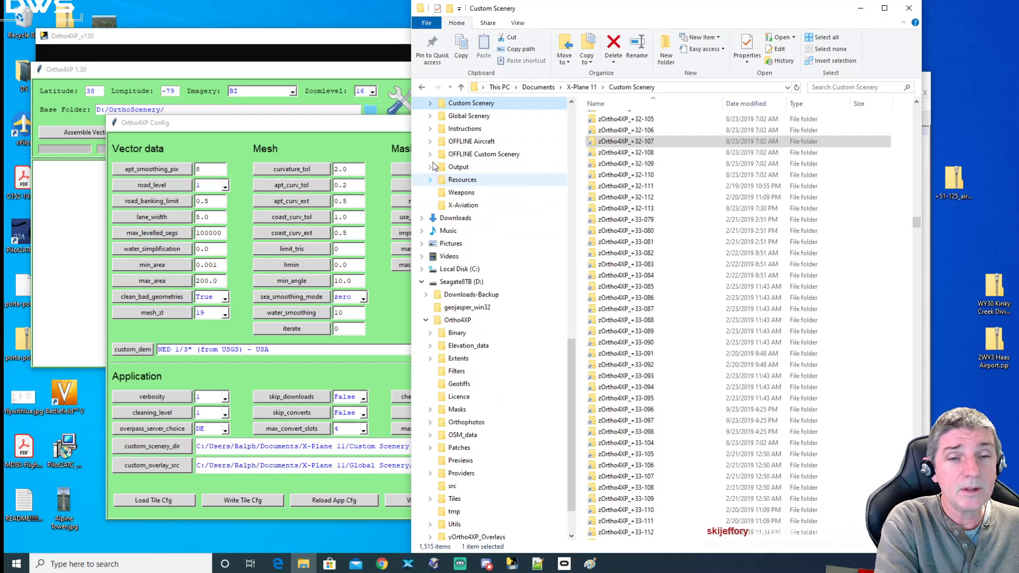
click(431, 116)
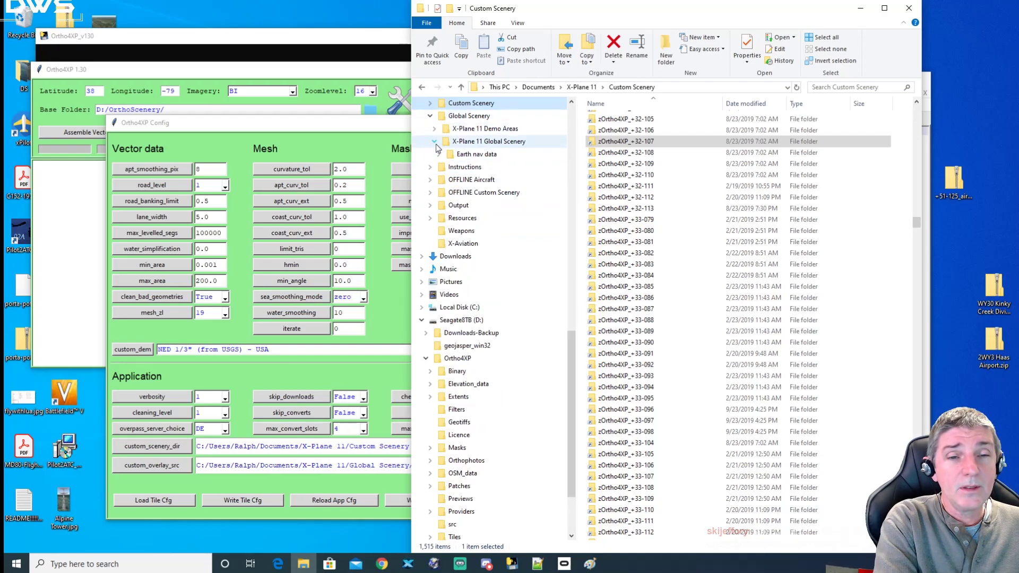
Step: Expand X-Plane 11 Demo Areas and view its Earth nav data folders +20-160, +40-130 and +50-140
click(434, 130)
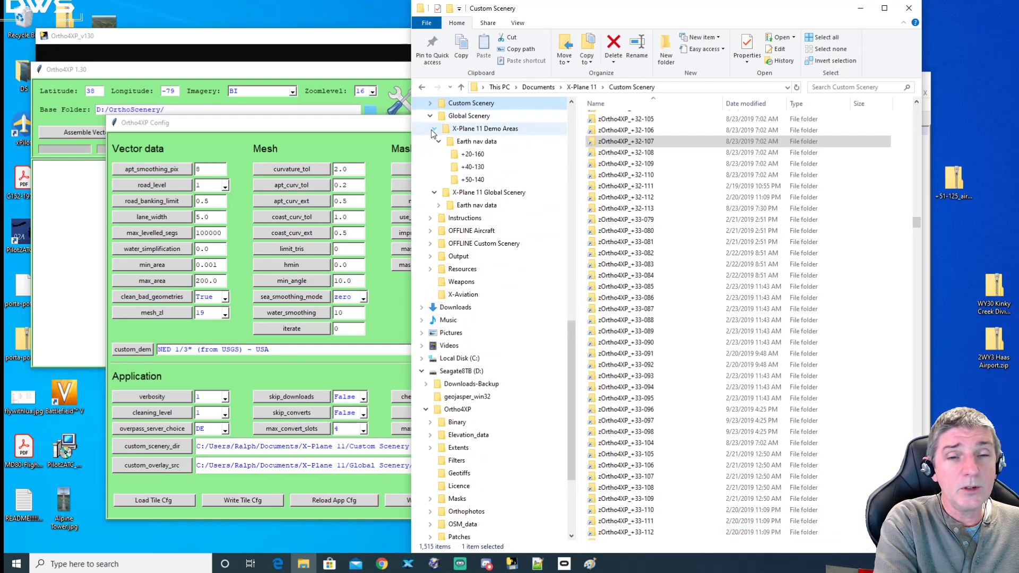
click(455, 155)
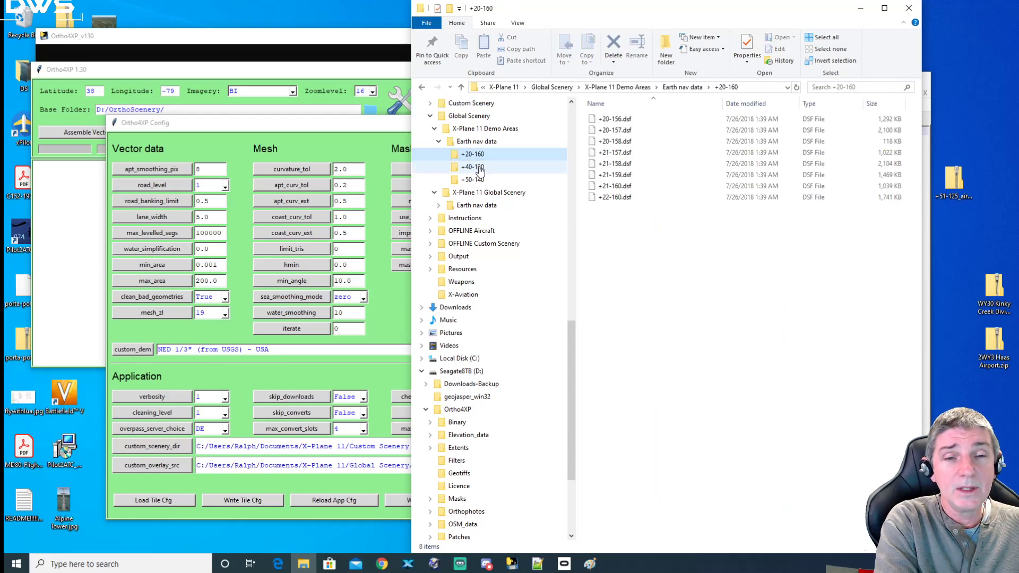
click(476, 168)
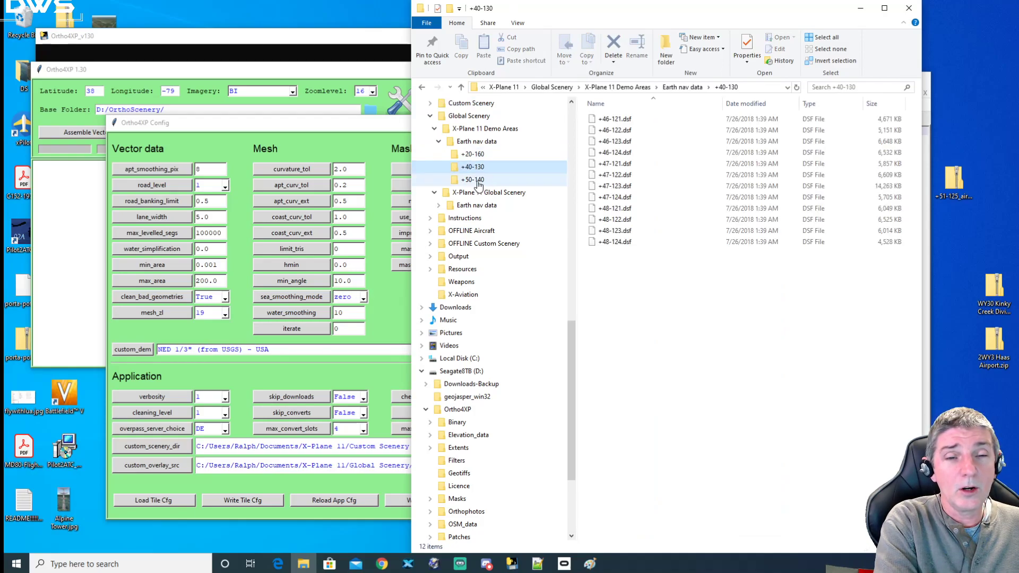
click(478, 182)
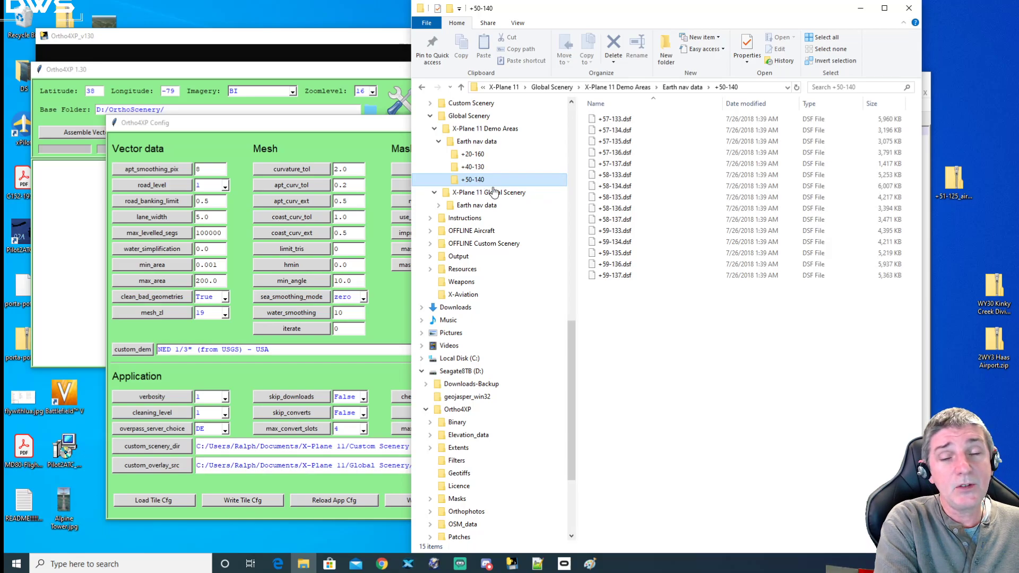
Step: Highlight the DSF files in the +50-140, +40-130 and +20-160 Demo Areas folders one after another
drag(650, 289, 477, 176)
click(476, 176)
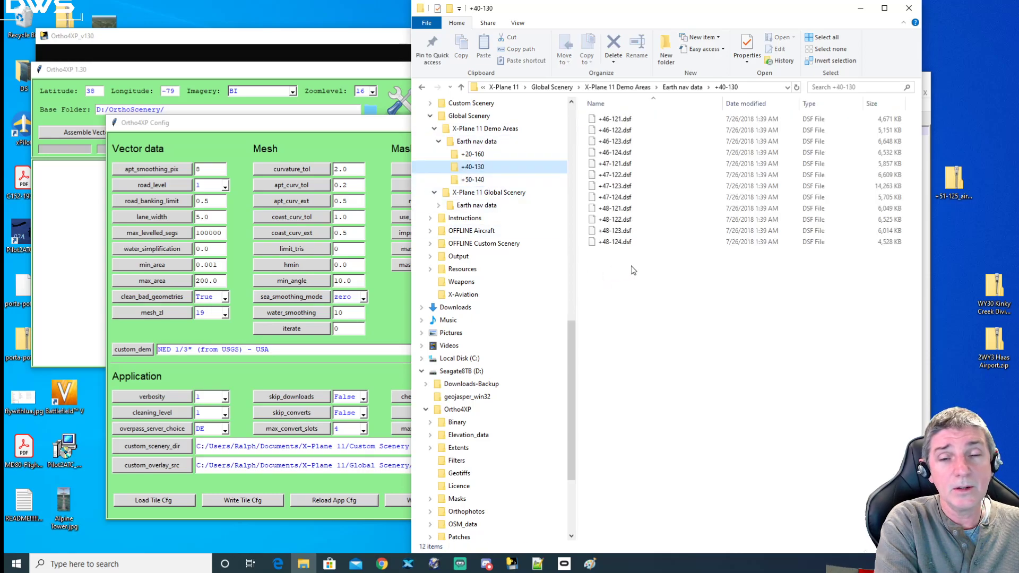
drag(626, 269, 592, 114)
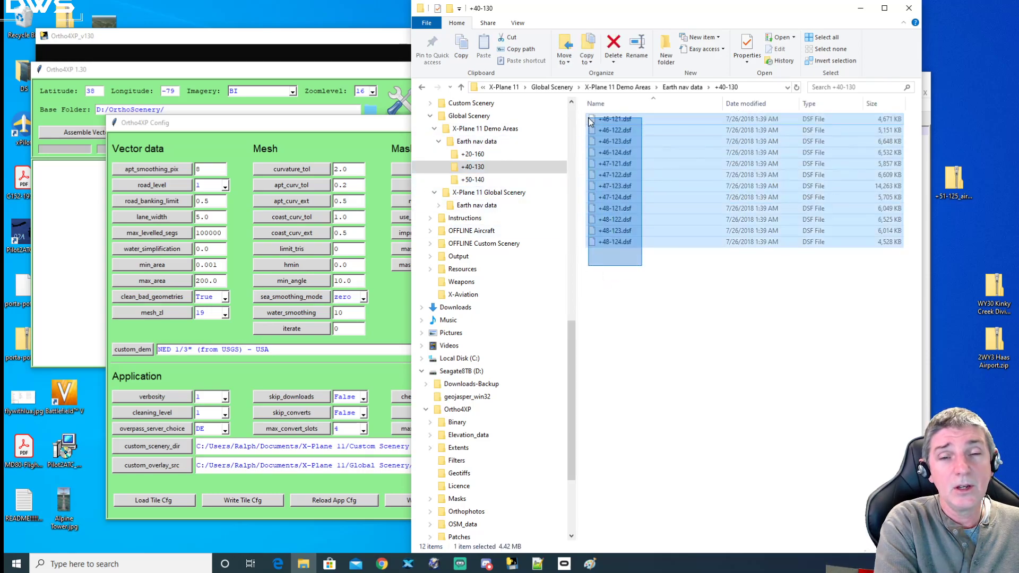
click(471, 159)
drag(637, 215, 590, 114)
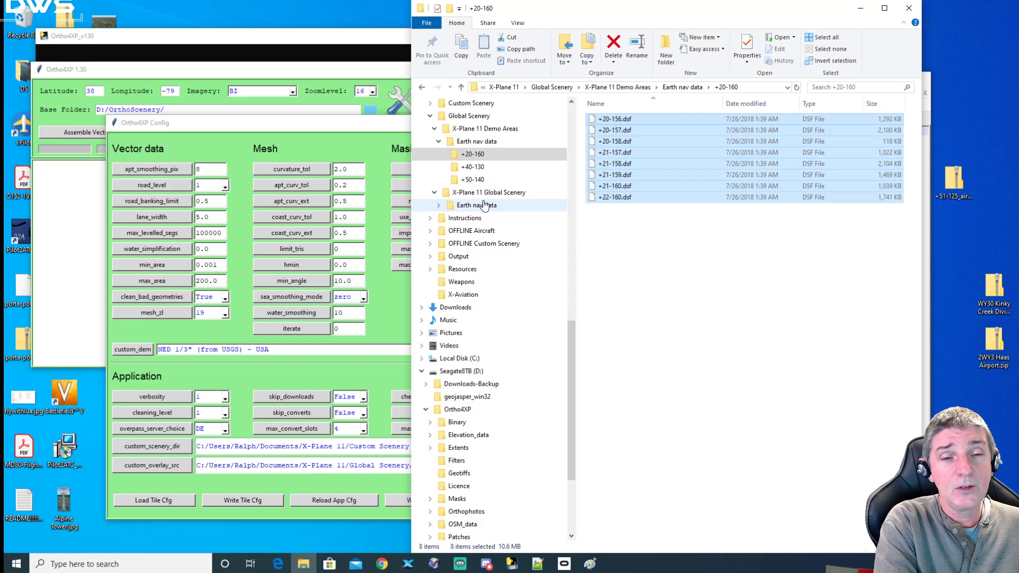
Step: Go back through the +40-130, +50-140 and +20-160 folders and return to the X-Plane 11 Demo Areas folder
click(477, 168)
click(475, 179)
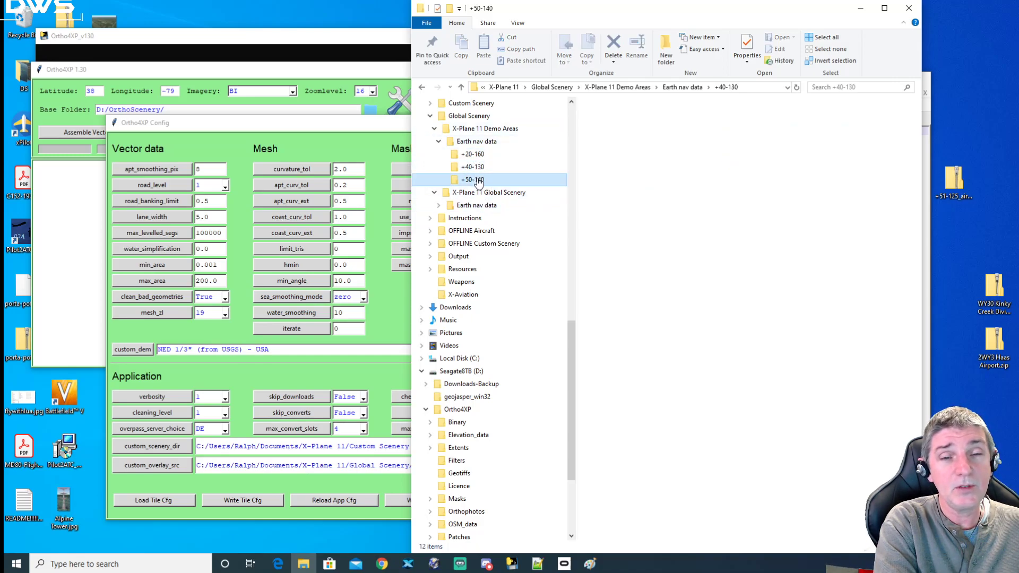
click(474, 155)
click(482, 142)
click(486, 129)
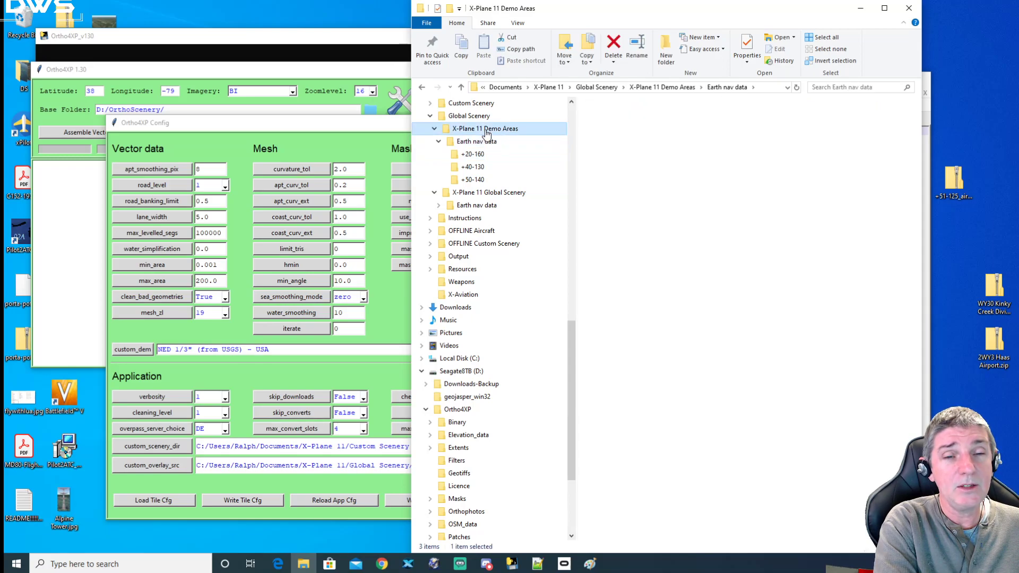
Step: Return to the Ortho4XP Config window and highlight the whole custom_overlay_src path
click(348, 374)
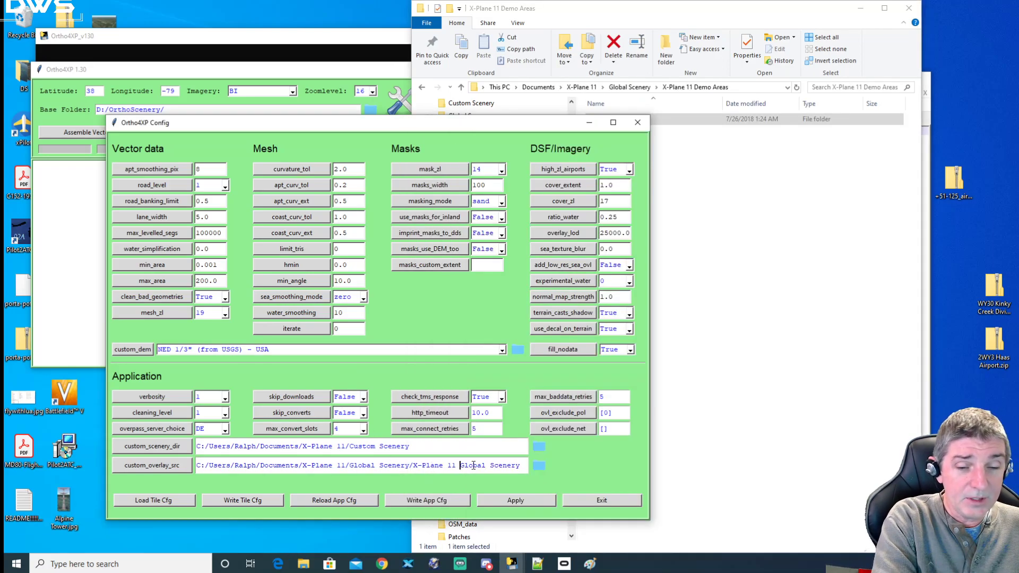
click(523, 466)
drag(522, 466, 196, 465)
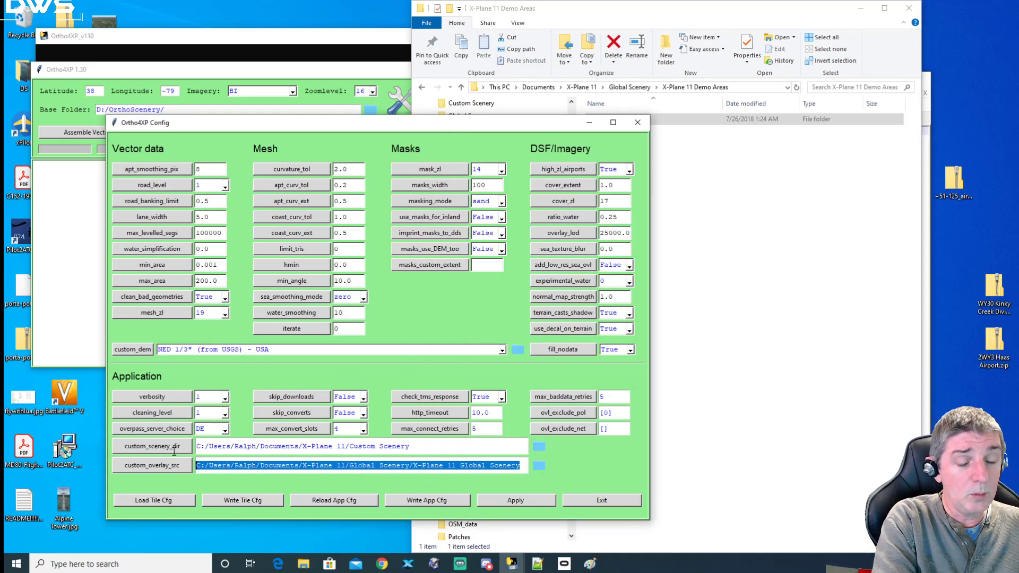
Step: Browse from Documents through X-Plane 11 and Global Scenery, and set custom_overlay_src to the X-Plane 11 Demo Areas folder
click(539, 467)
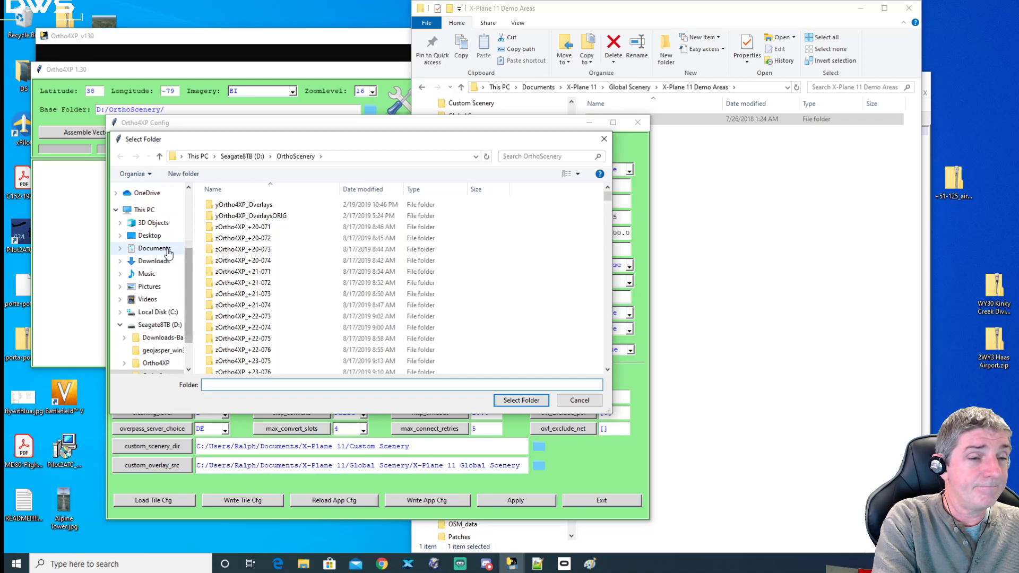
click(153, 248)
scroll(250, 346, down, 5)
double_click(231, 366)
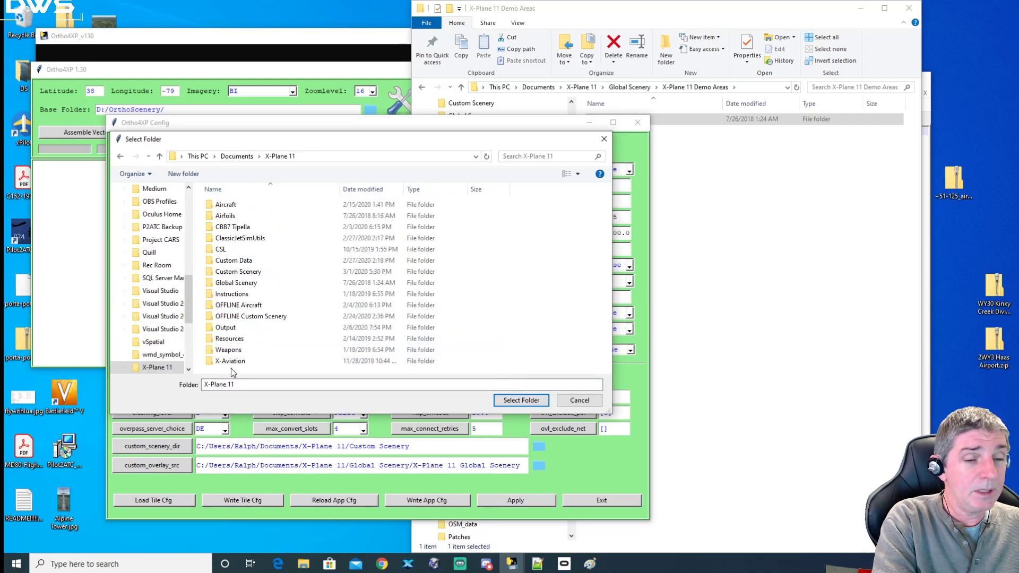
double_click(250, 282)
double_click(249, 206)
click(518, 398)
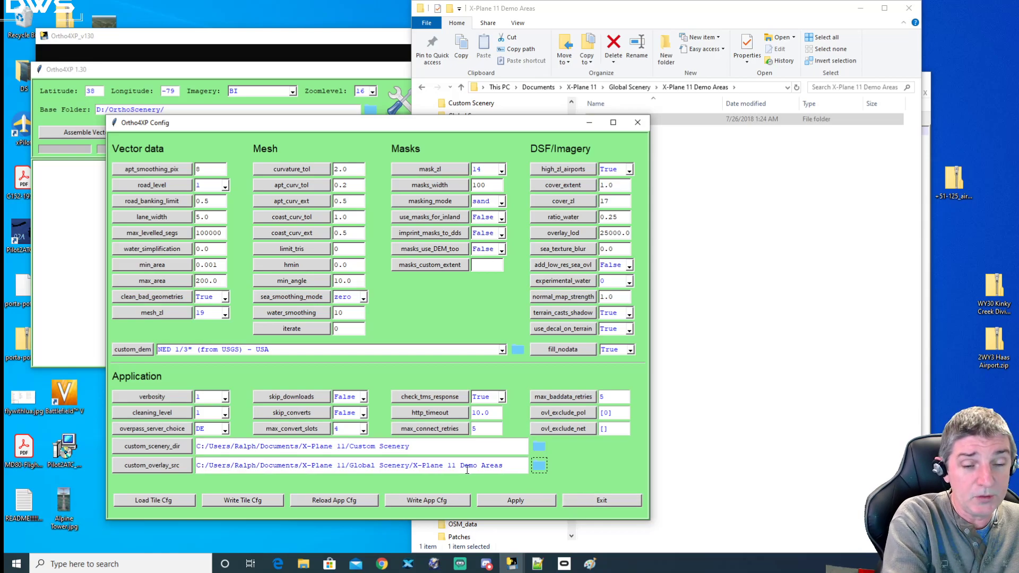
Step: Set custom_overlay_src to the X-Plane 11 Global Scenery folder inside Global Scenery
click(537, 470)
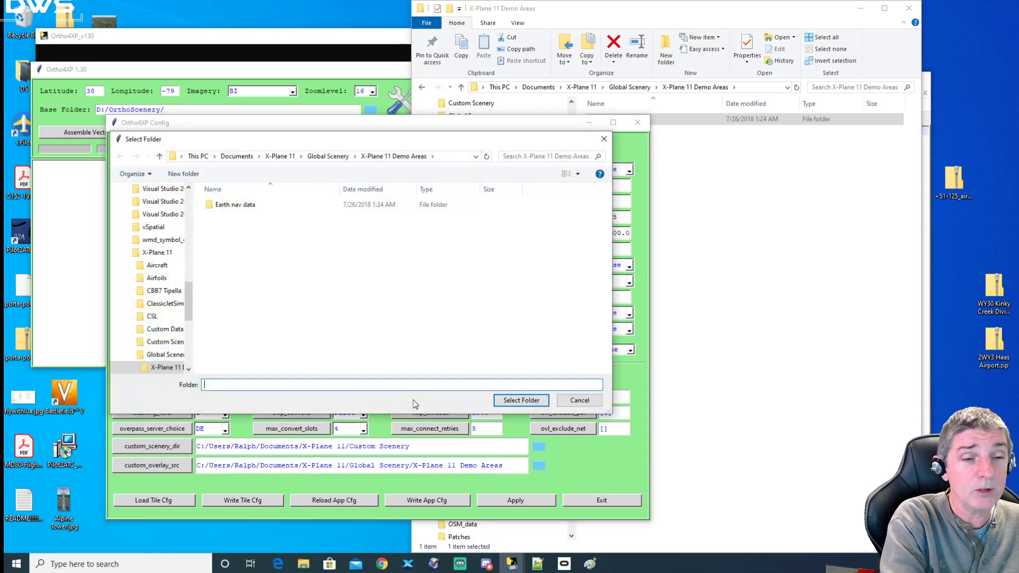
click(328, 156)
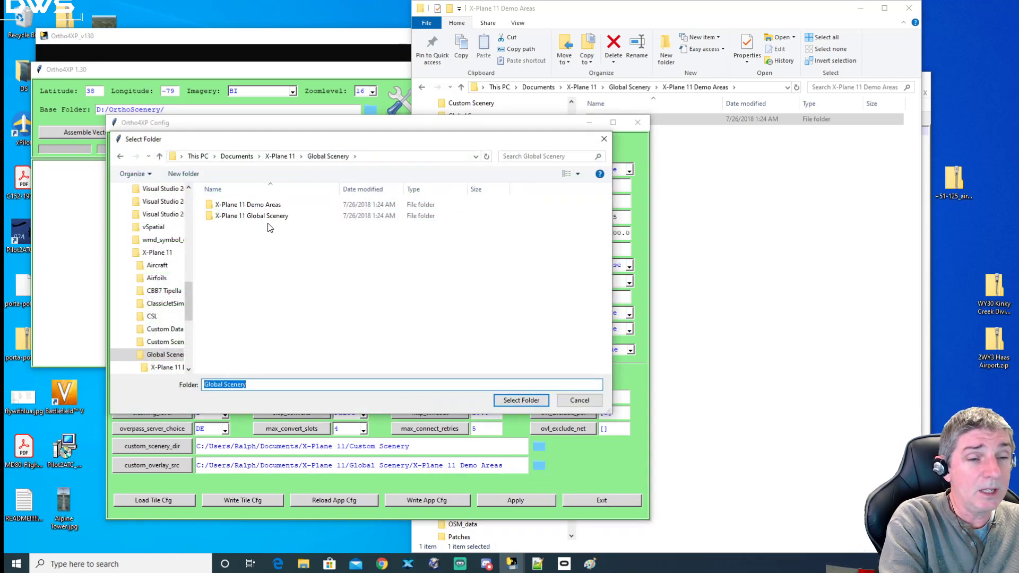
double_click(260, 217)
click(518, 403)
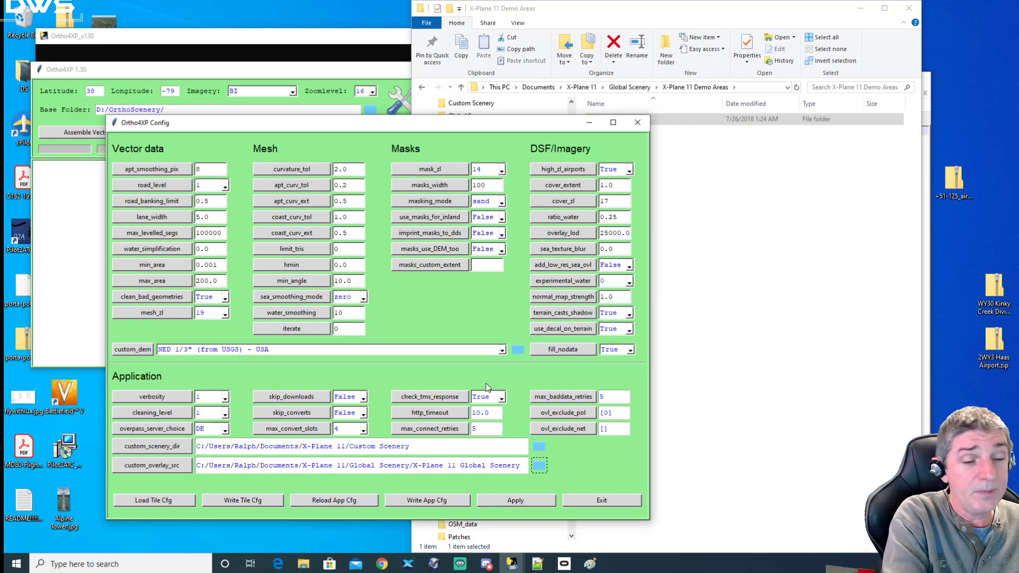
Step: Show the hint for custom_overlay_src, read which directory level it requires, and dismiss it
click(155, 466)
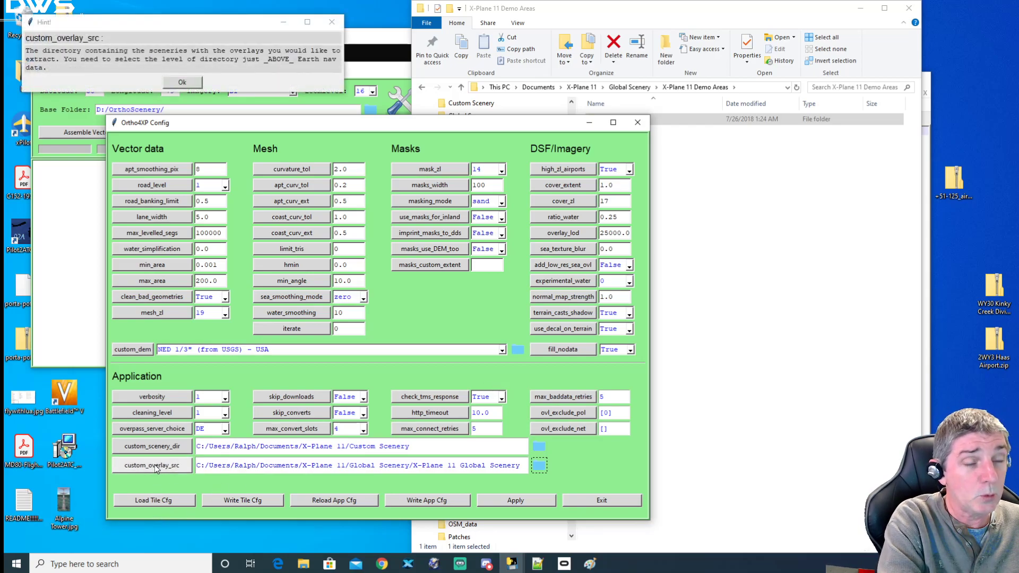
click(185, 26)
drag(185, 27, 213, 38)
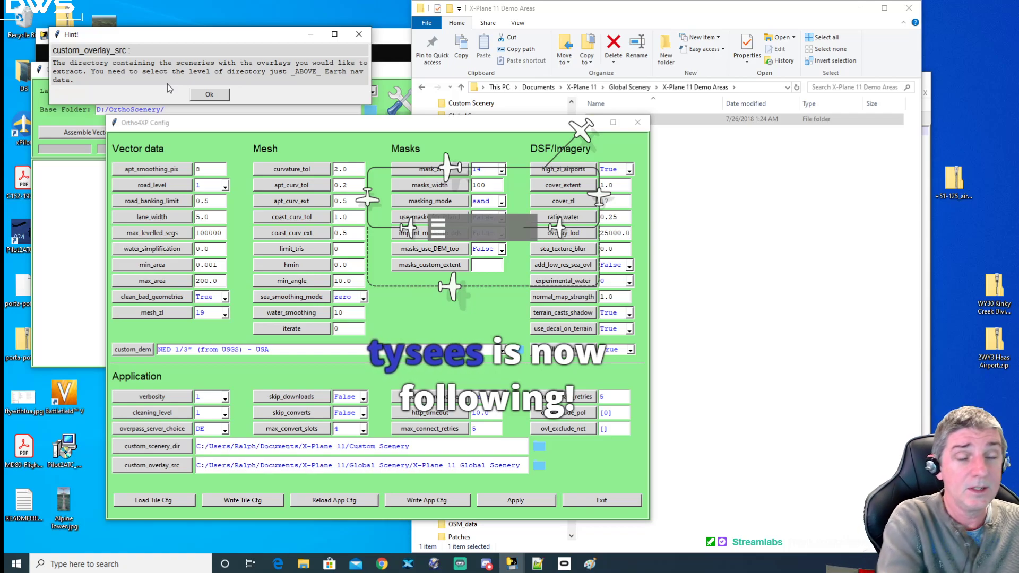
click(209, 95)
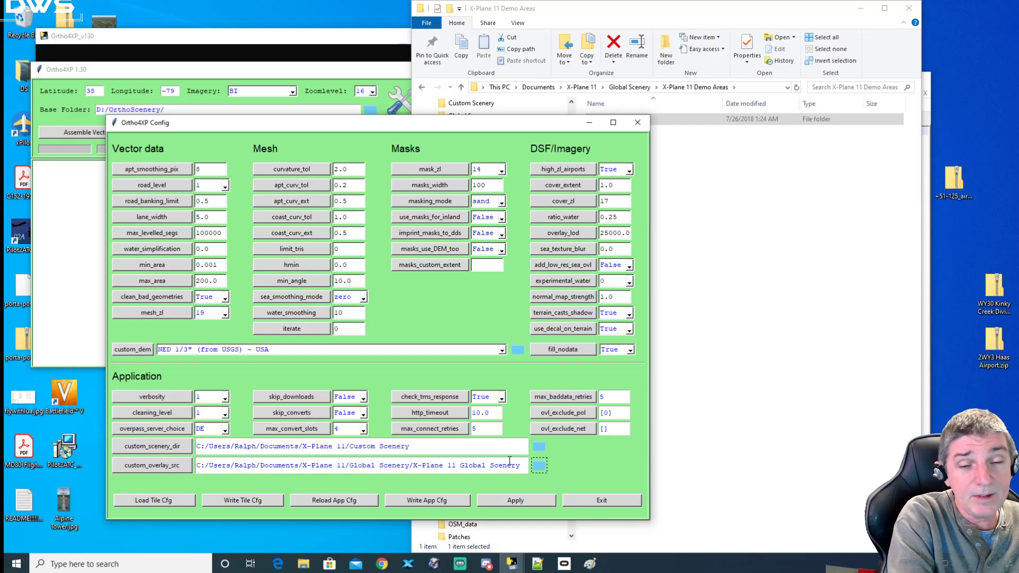
Step: Apply the Ortho4XP configuration settings and exit the Config window
drag(457, 126, 448, 133)
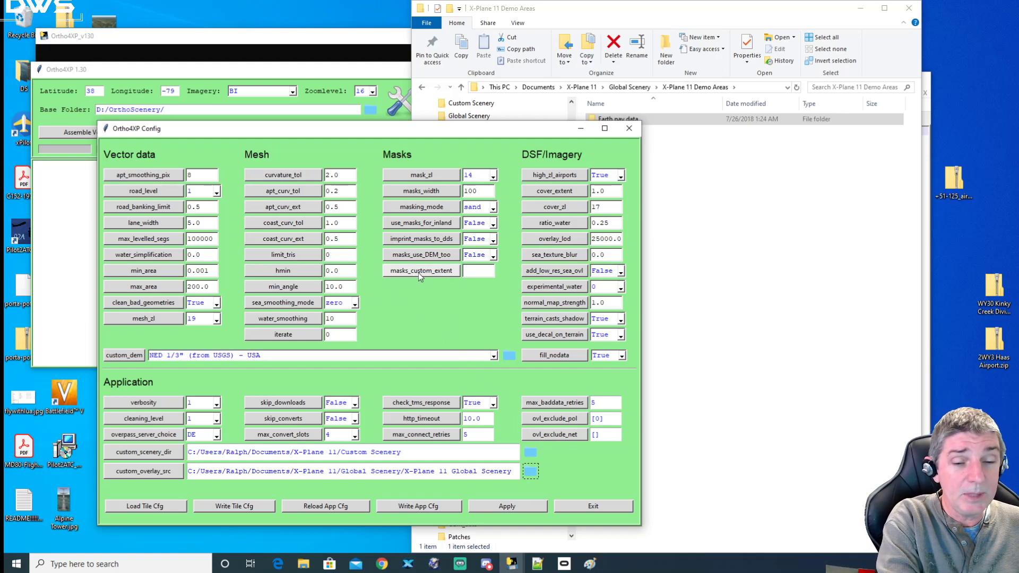
click(530, 507)
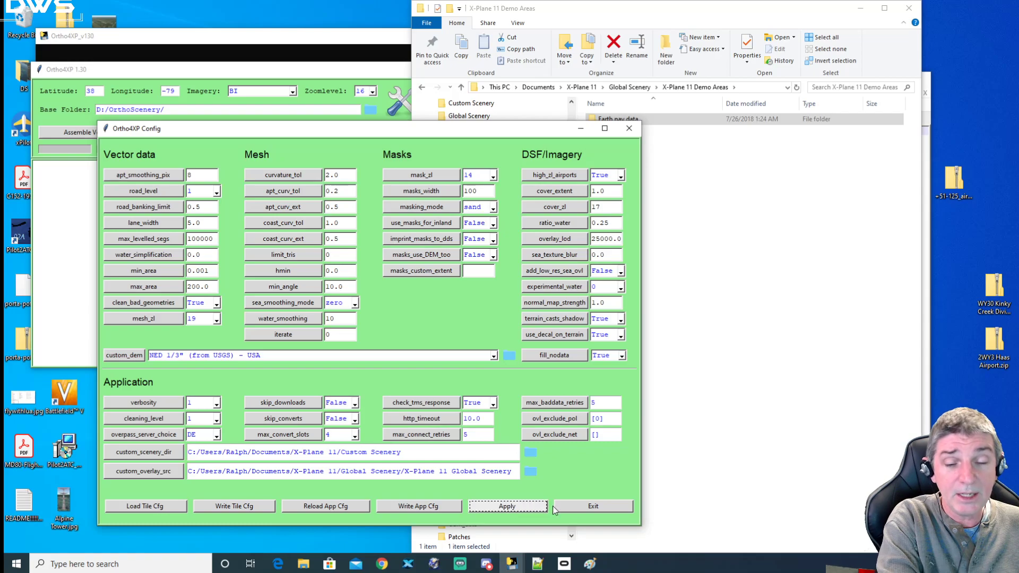
click(587, 507)
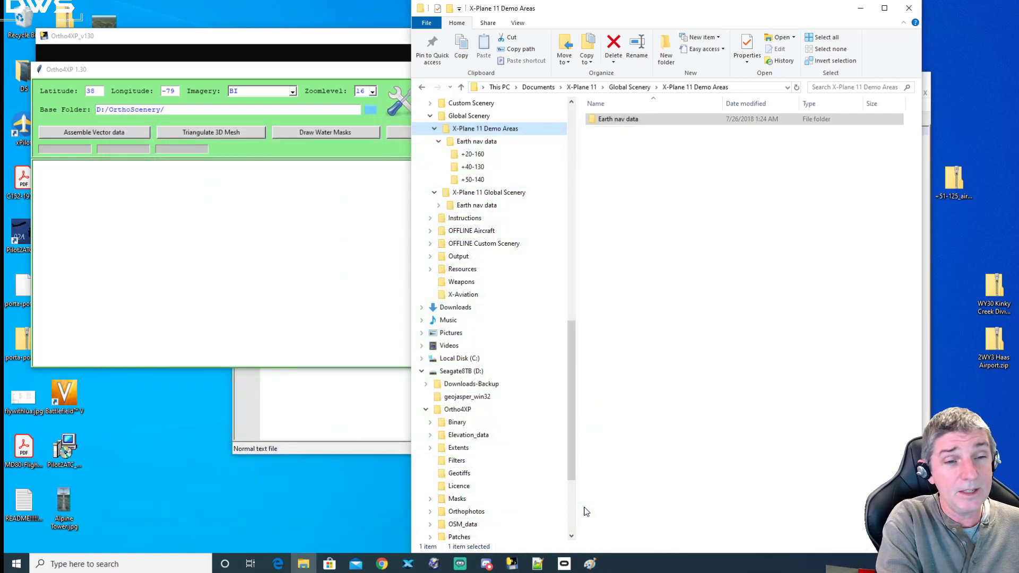
Step: Open Ortho4XP's Tiles collection and management map and examine the built tiles over the eastern United States and Great Lakes
click(353, 280)
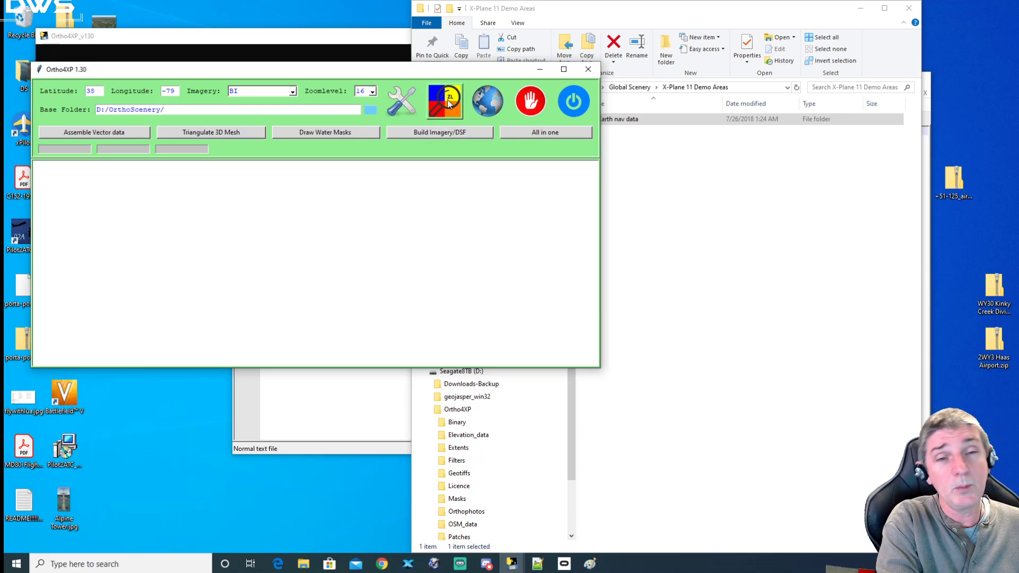
click(489, 108)
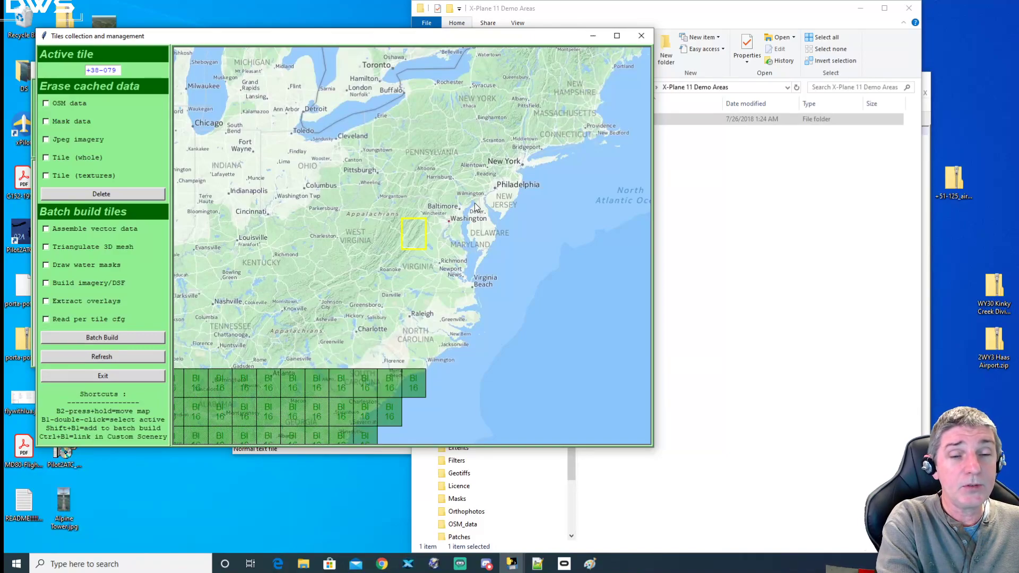
drag(527, 250, 295, 169)
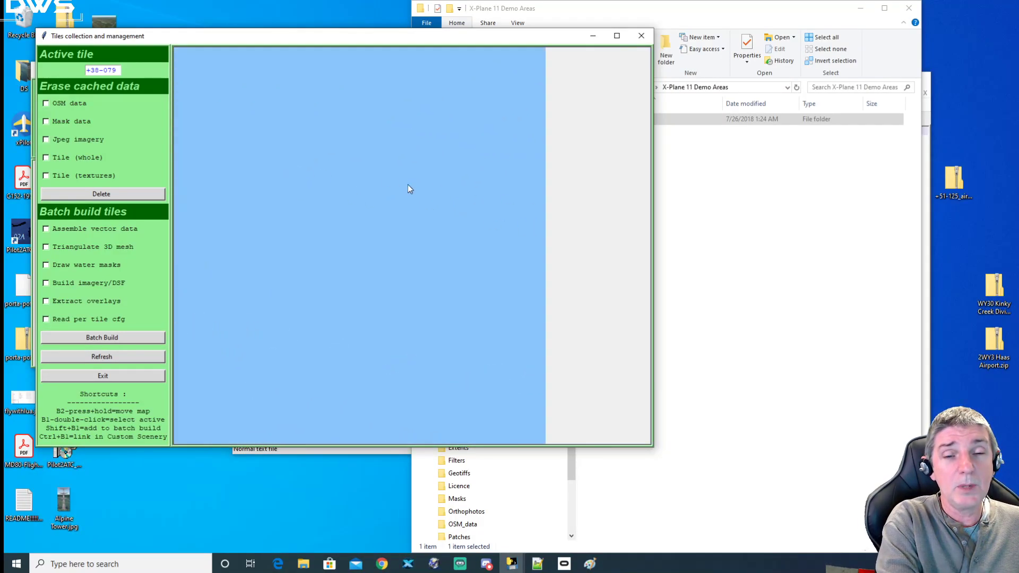
drag(269, 200, 479, 189)
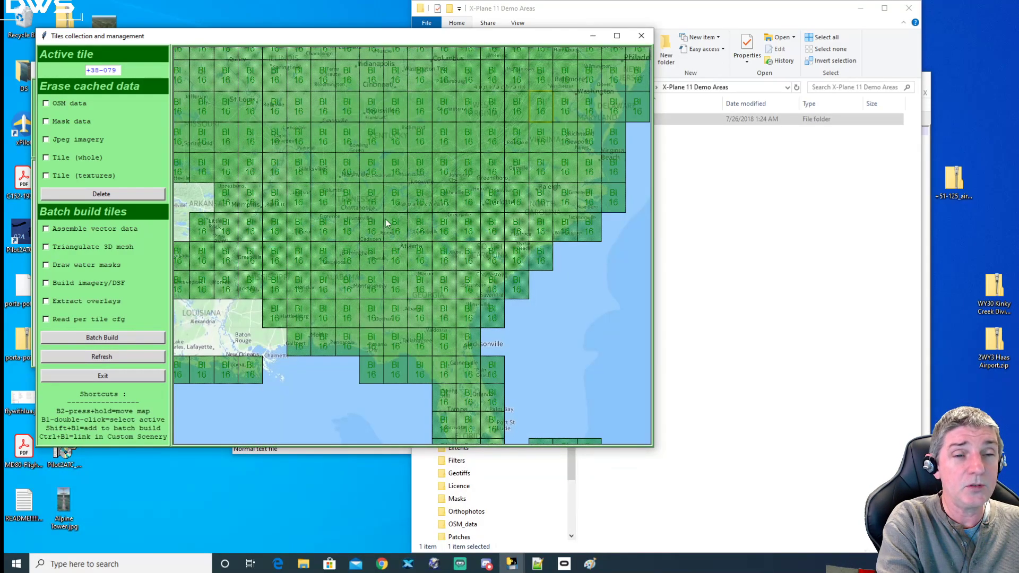
drag(348, 141, 381, 375)
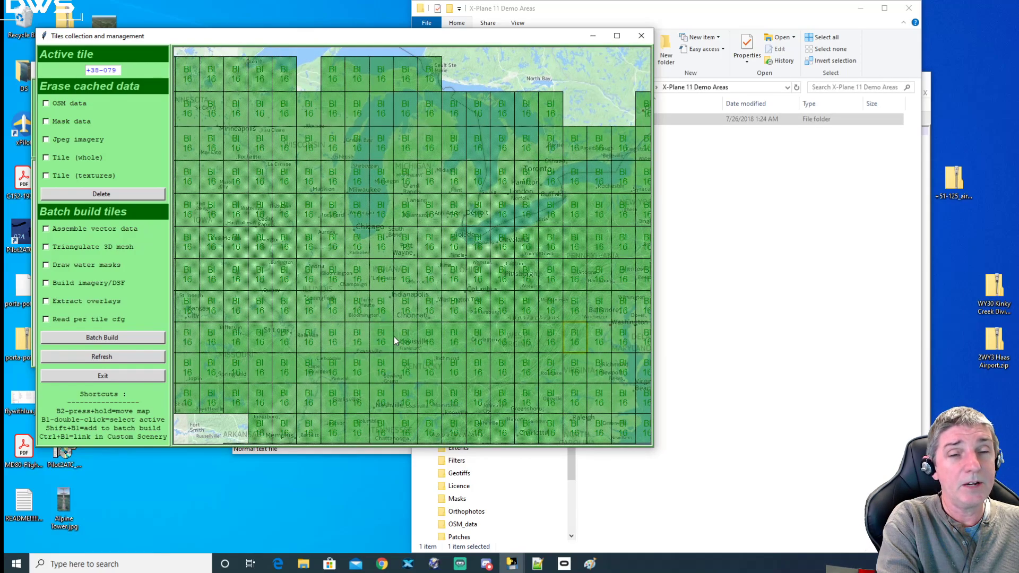
drag(346, 201, 473, 335)
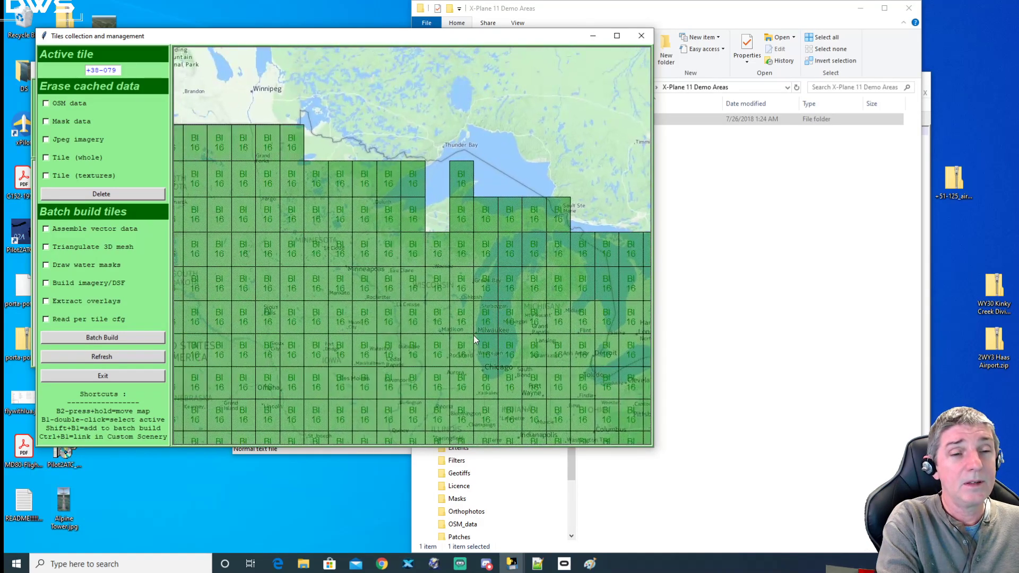
Step: Examine the built tiles along the Pacific coast from Alaska through British Columbia and inland to Montana
mouse_move(417, 315)
mouse_down()
mouse_move(531, 341)
mouse_move(536, 290)
mouse_move(578, 291)
mouse_up()
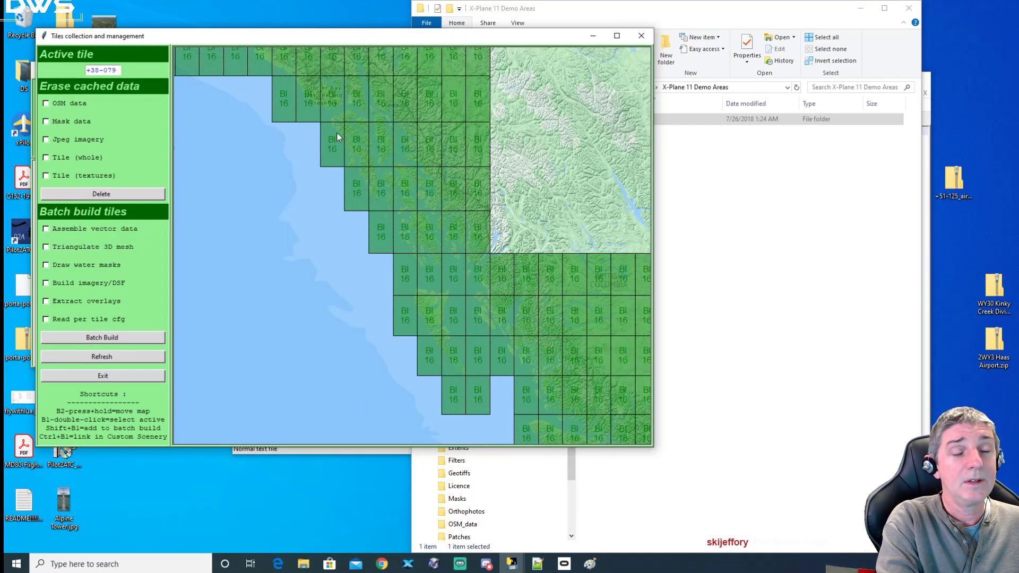
drag(336, 132, 474, 375)
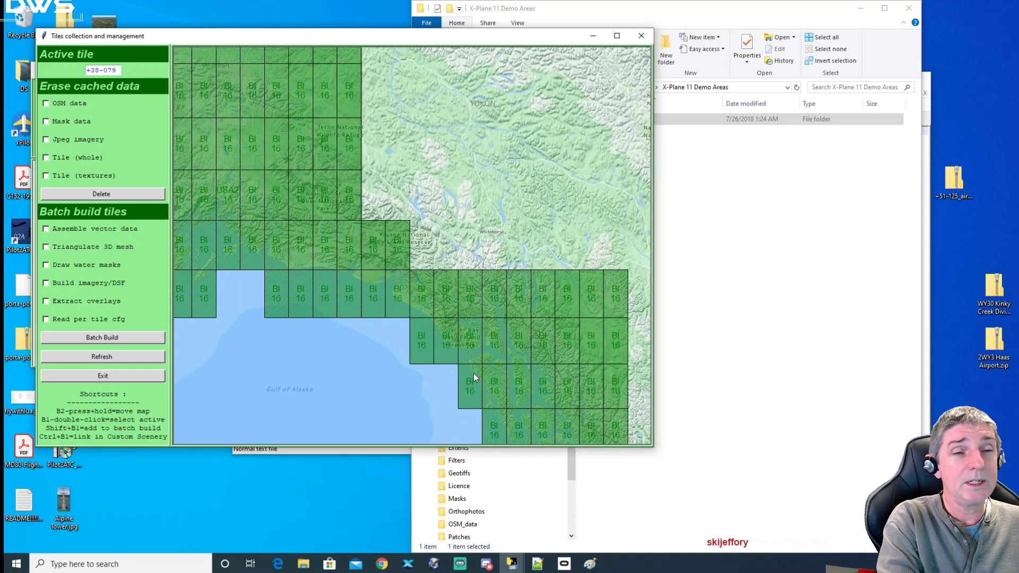
drag(512, 330, 455, 268)
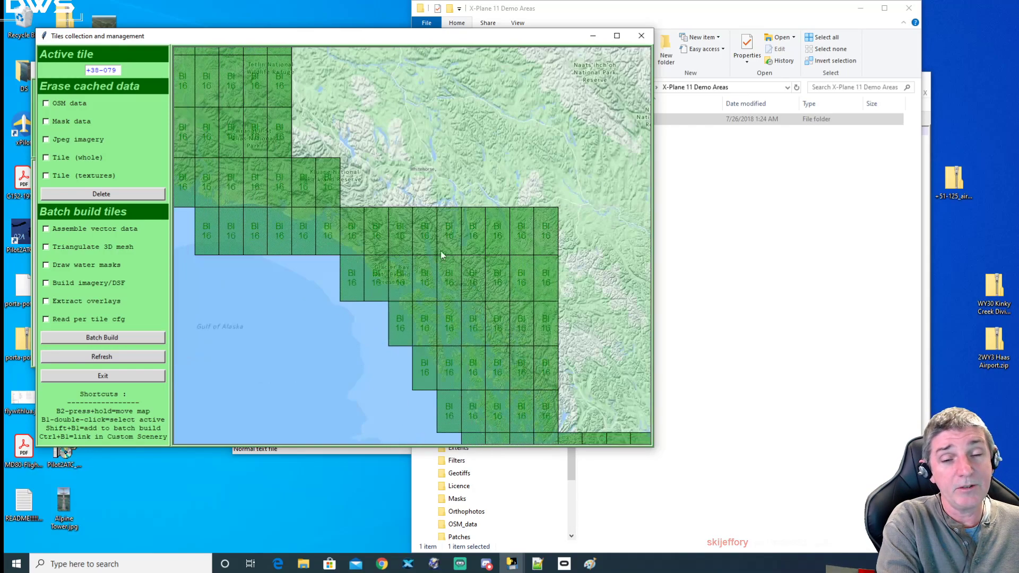
drag(504, 348, 371, 191)
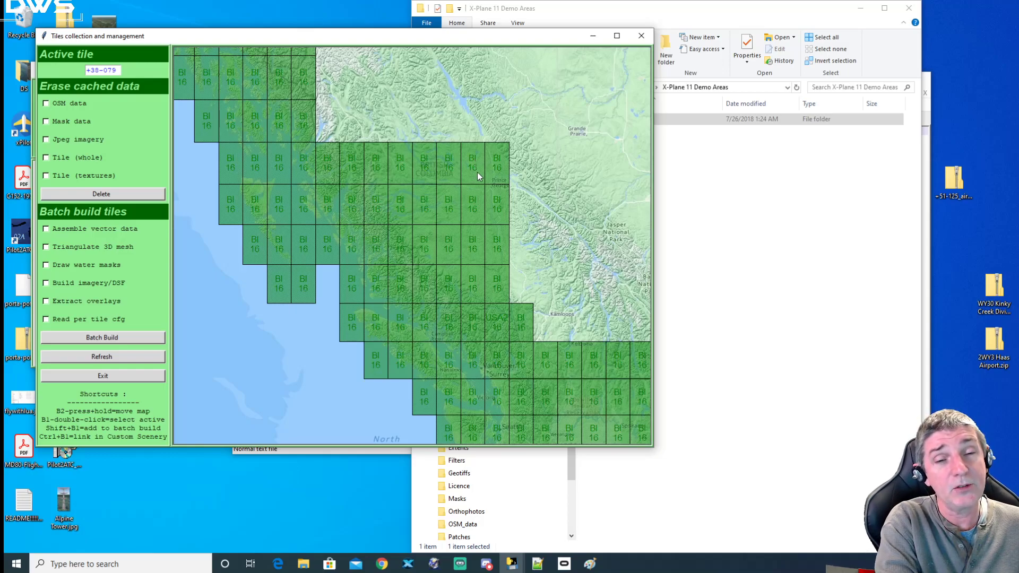
mouse_move(492, 270)
mouse_down()
mouse_move(466, 284)
mouse_move(394, 231)
mouse_up()
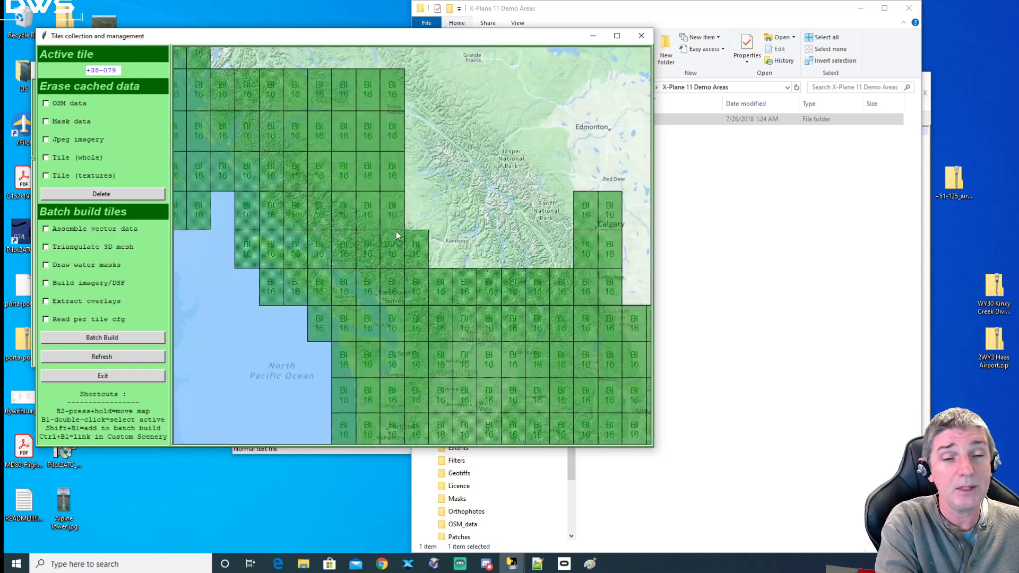
drag(504, 316, 364, 221)
drag(515, 270, 417, 210)
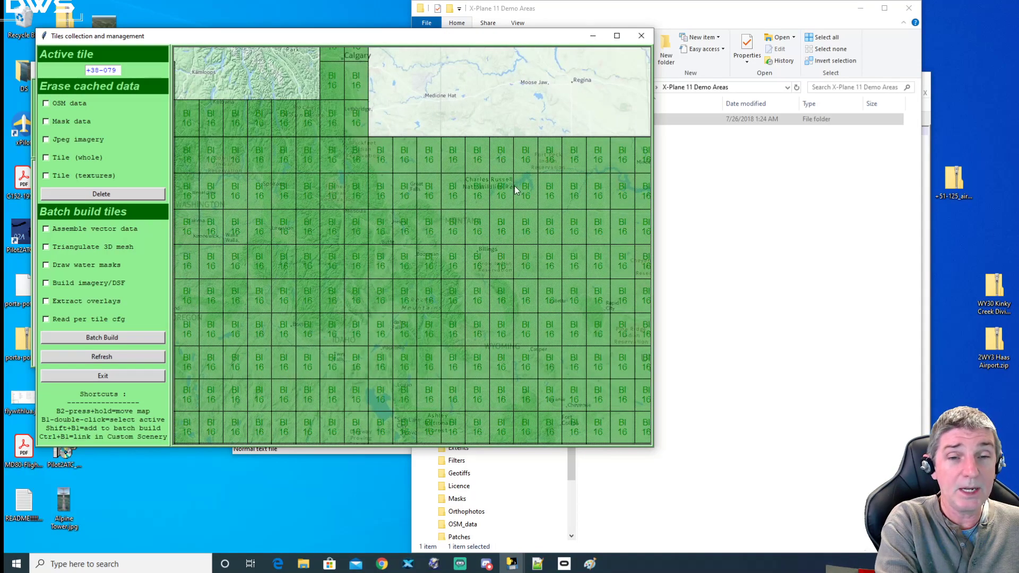
Step: Examine tile coverage from the Rockies down to Texas and make the Houston coast tile +29-095 the active tile
drag(507, 281, 504, 254)
drag(637, 366, 520, 269)
drag(496, 198, 457, 125)
drag(548, 324, 524, 231)
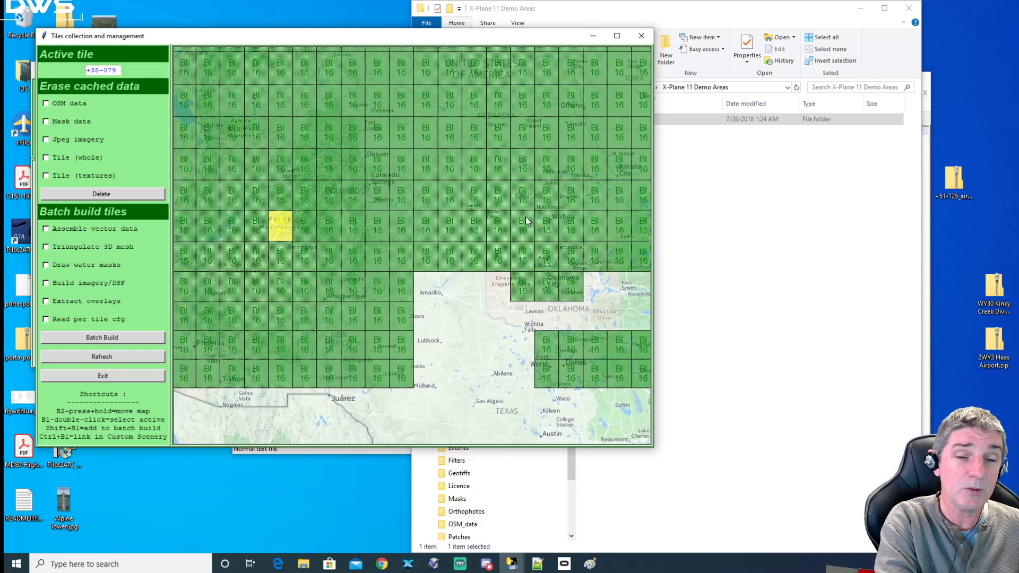
drag(570, 310, 399, 188)
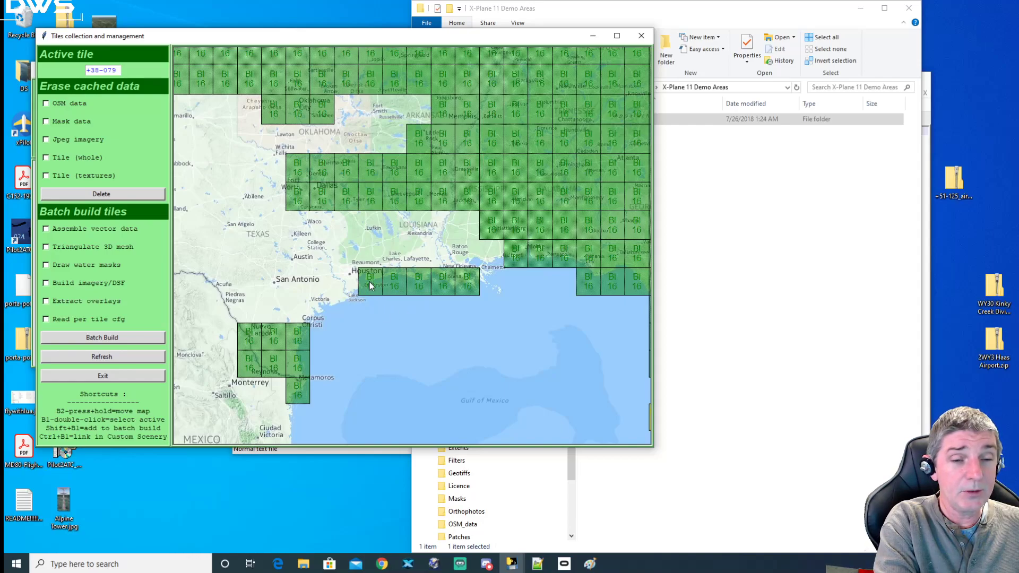
drag(381, 42, 448, 84)
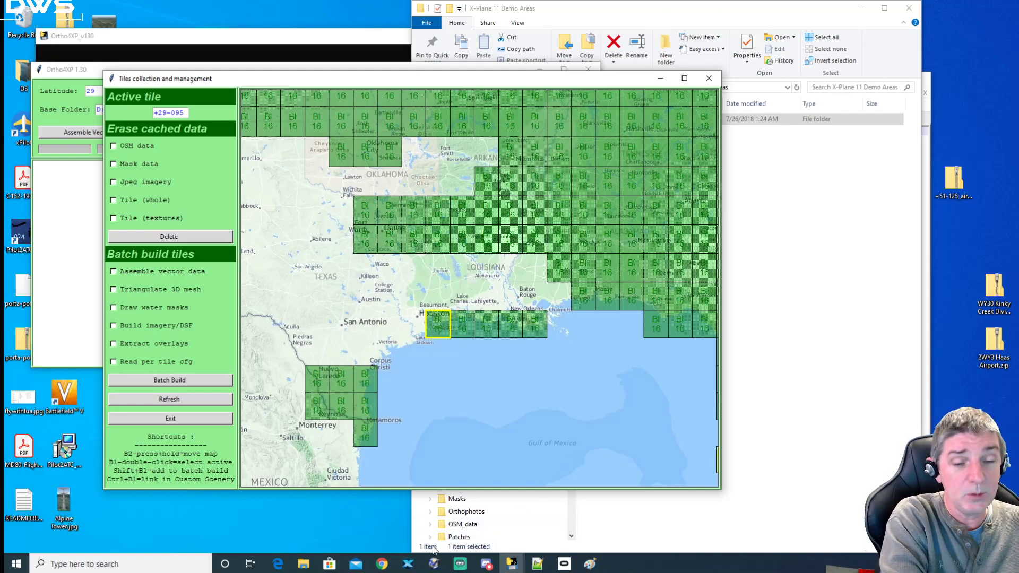
Step: Switch to Chrome, load skyvector.com in place of the Ortho4XP.7z Google Drive page, and zoom out the aeronautical chart
click(383, 563)
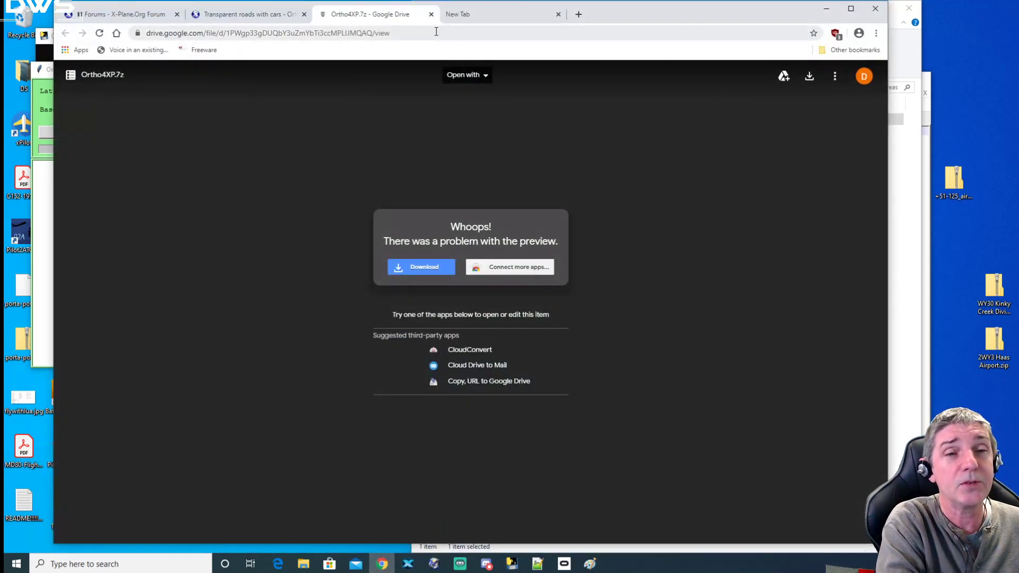
click(437, 37)
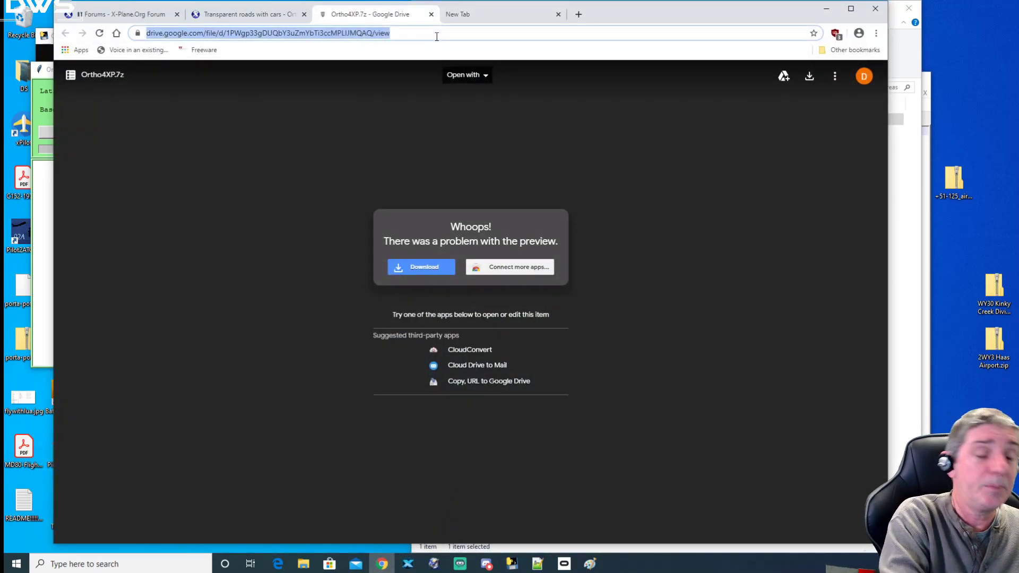
text(sky)
key(Return)
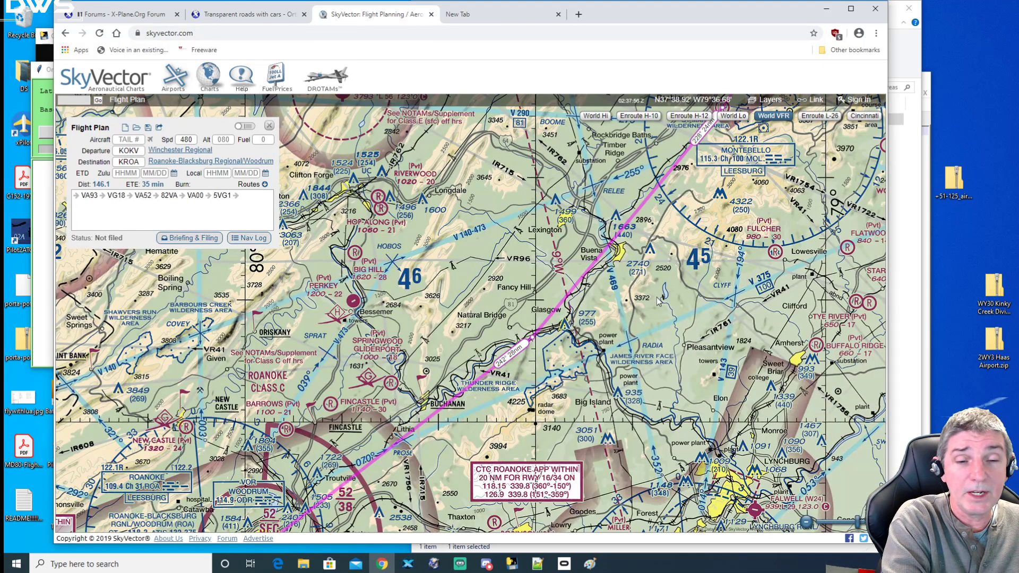
scroll(684, 273, down, 3)
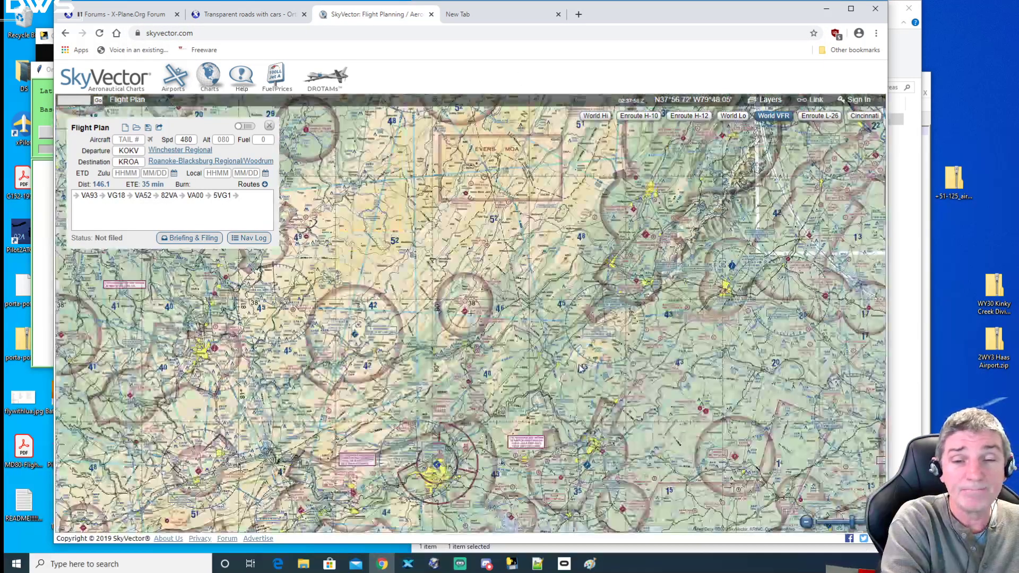
Step: Examine the northern part of the flight plan route on the SkyVector chart, from Winchester past Sky Bryce and the 39° parallel
drag(661, 301, 608, 439)
drag(727, 185, 679, 274)
scroll(680, 273, up, 1)
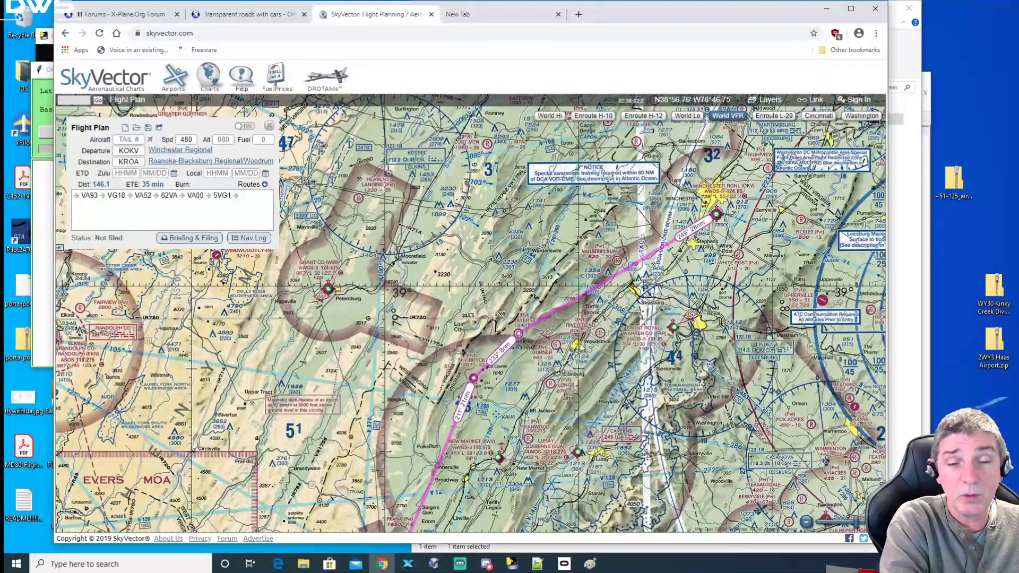
drag(574, 351, 606, 300)
scroll(561, 275, up, 1)
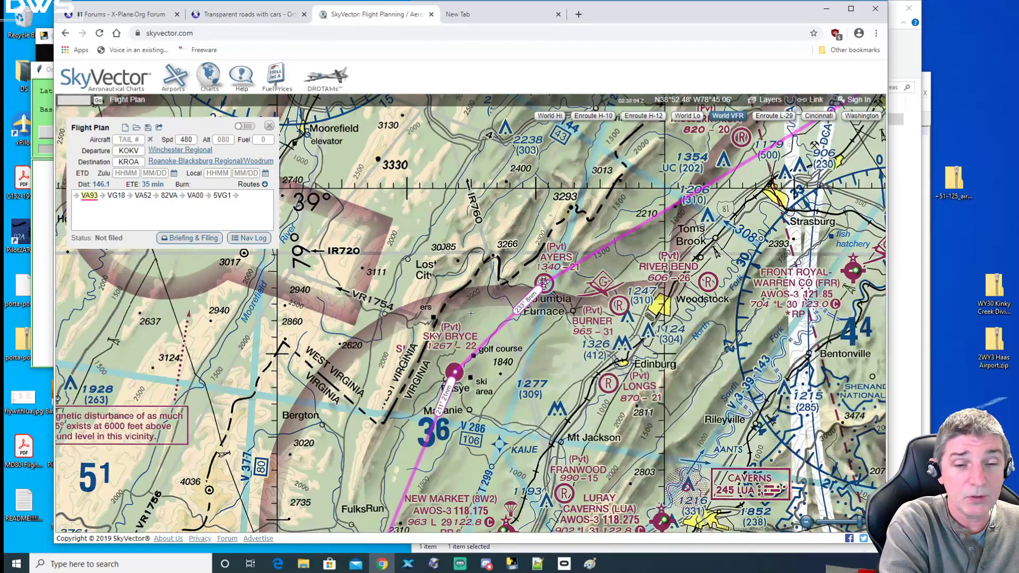
scroll(459, 380, down, 2)
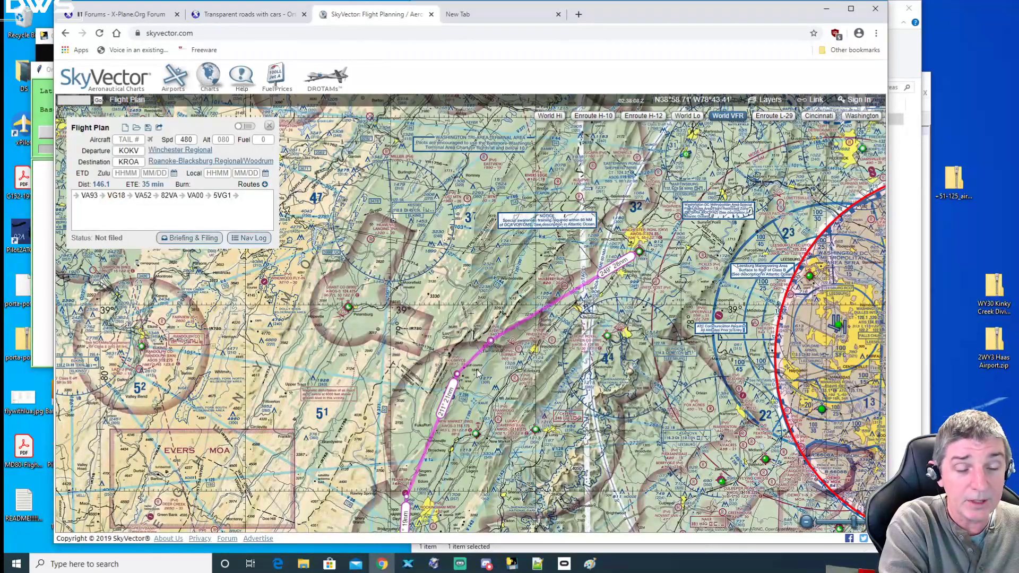
drag(512, 408, 493, 317)
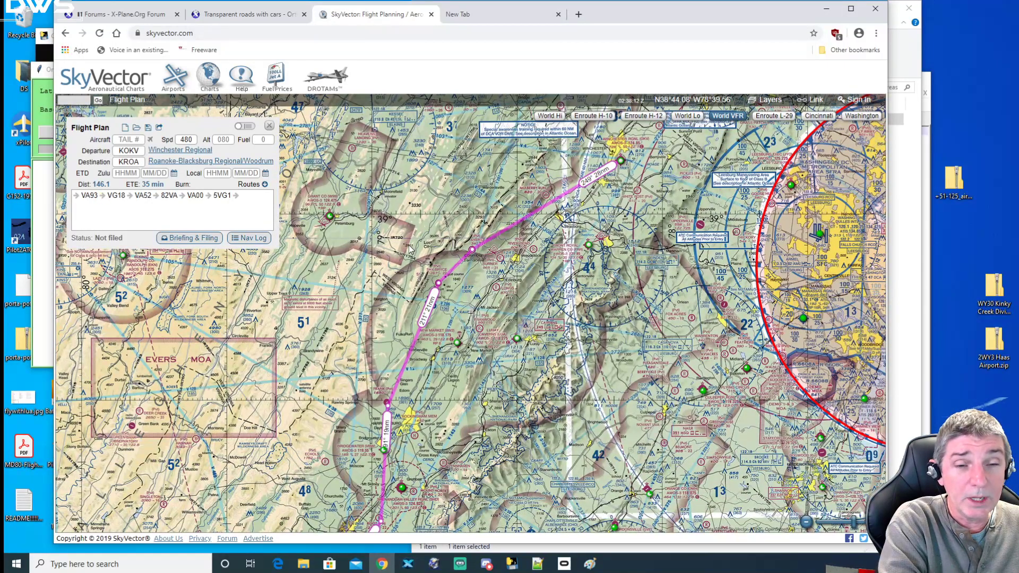
scroll(398, 249, up, 1)
drag(393, 246, 455, 278)
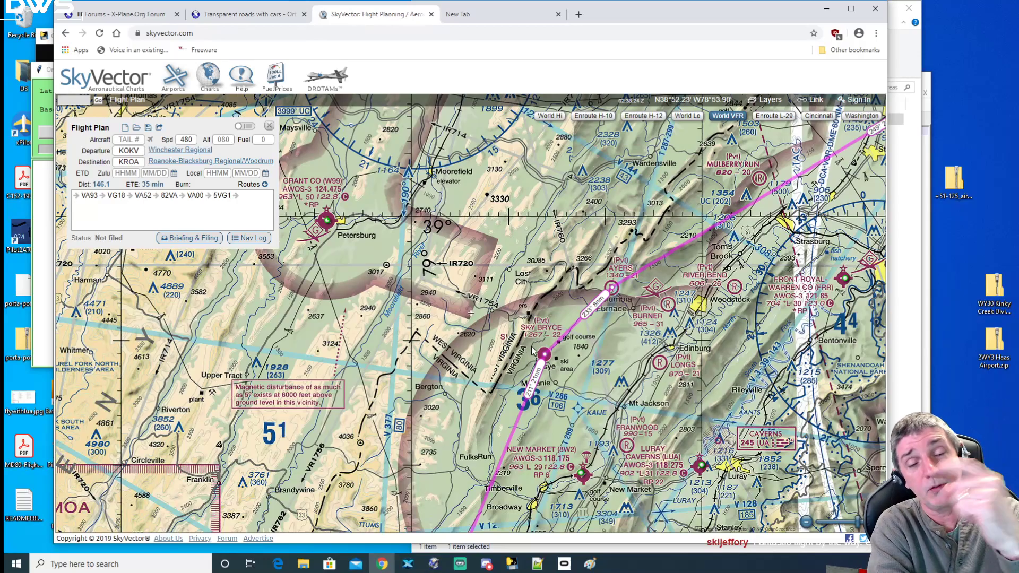
Step: Follow the route south past Shenandoah Valley and examine the one-degree chart block between 38° and 39° latitude
drag(520, 378, 450, 207)
scroll(520, 260, down, 1)
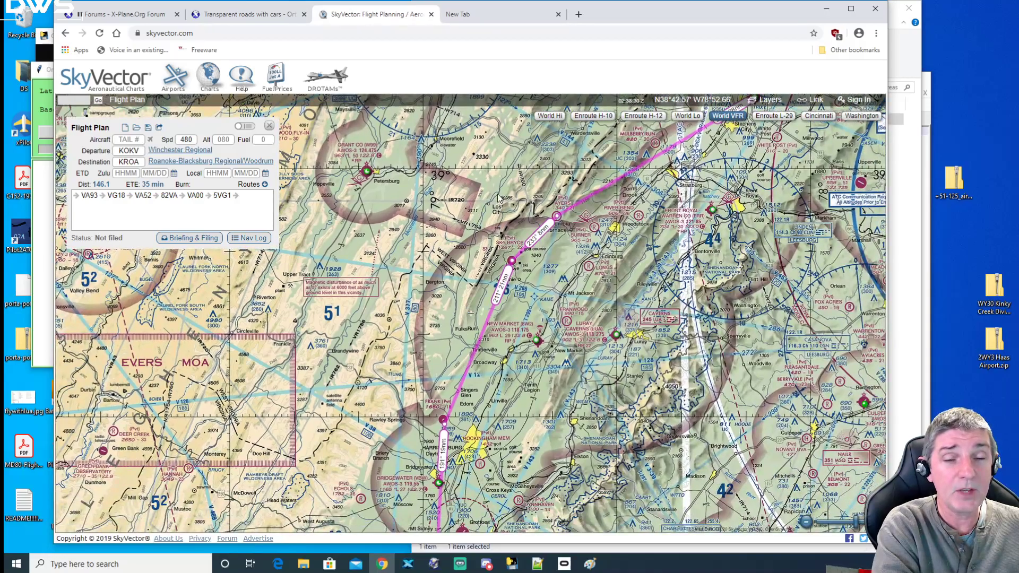
drag(469, 287, 454, 246)
drag(492, 385, 497, 269)
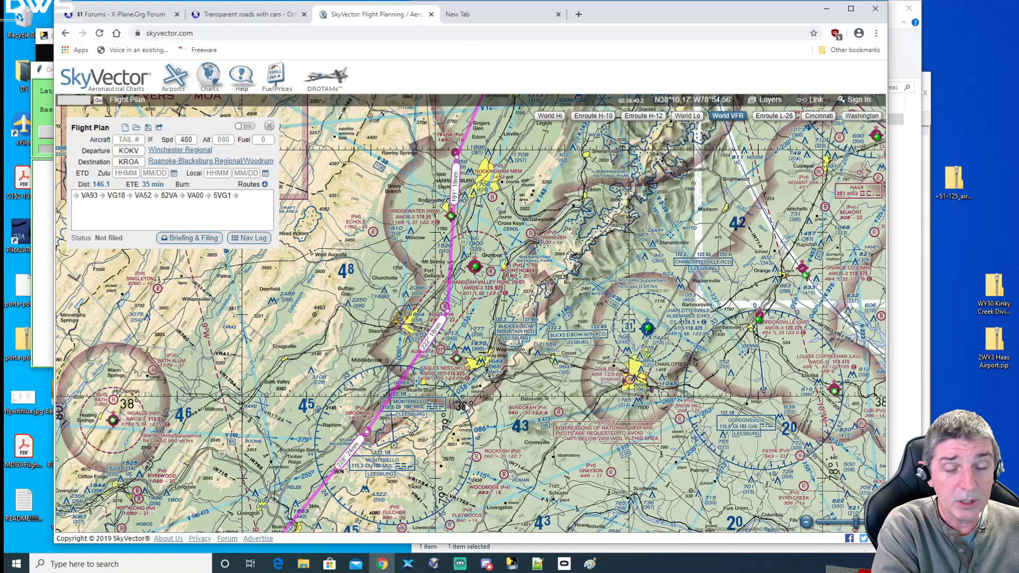
drag(443, 390, 345, 519)
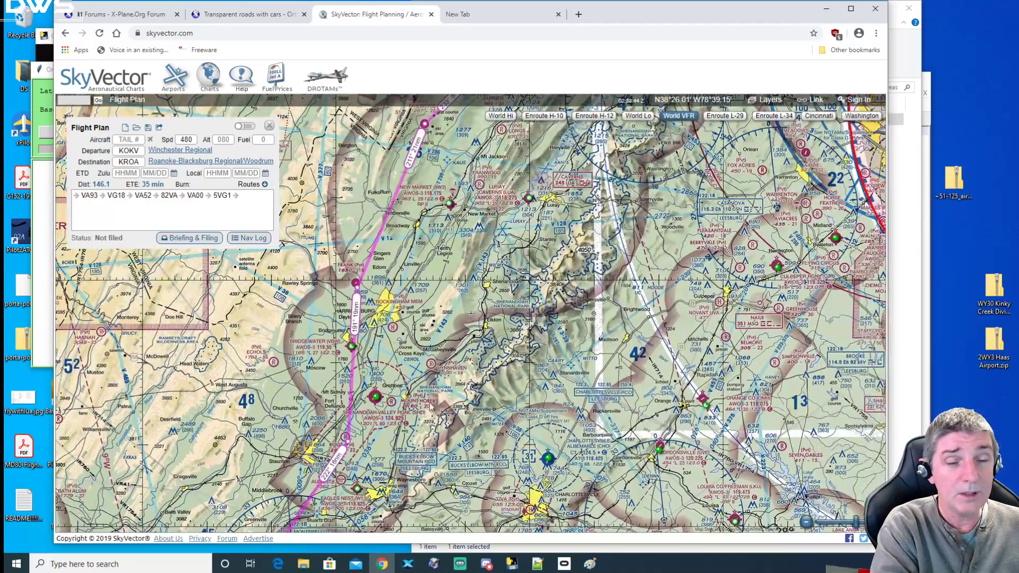
scroll(583, 269, down, 1)
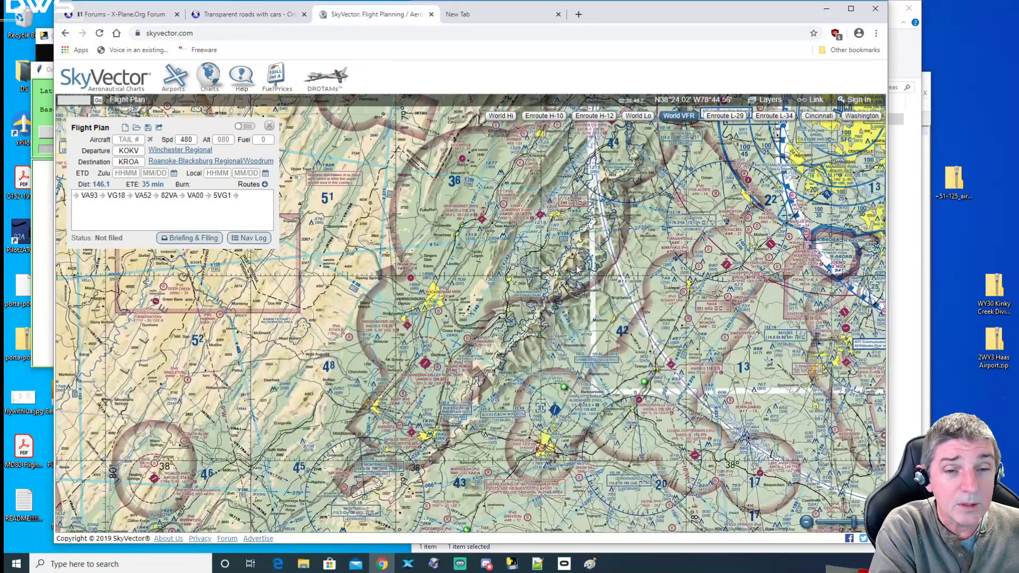
drag(564, 309, 521, 357)
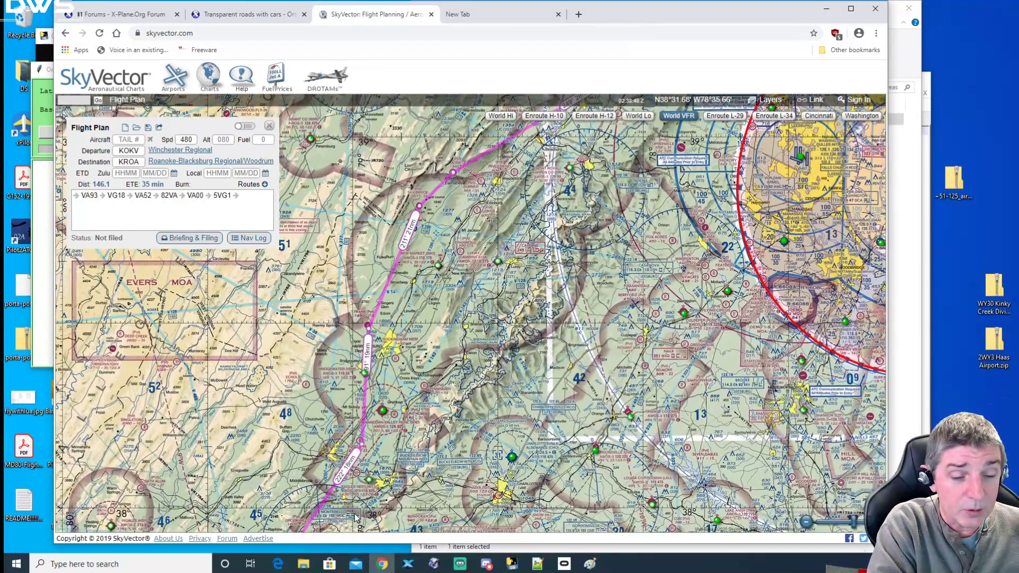
Step: Launch the Snipping Tool and capture the chart block between 38° and 39° latitude and 78° and 79° longitude
click(91, 567)
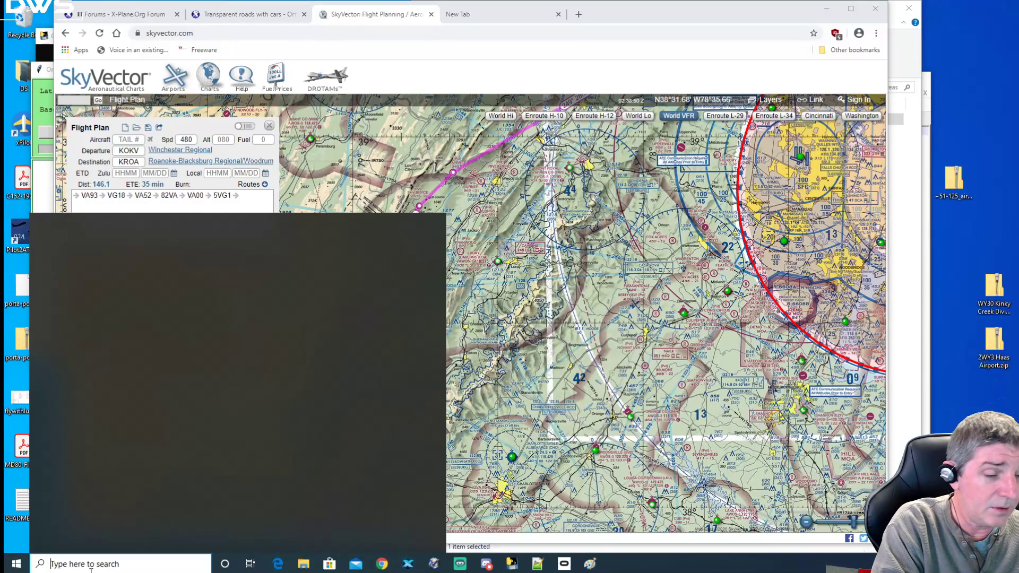
text(snip)
key(Return)
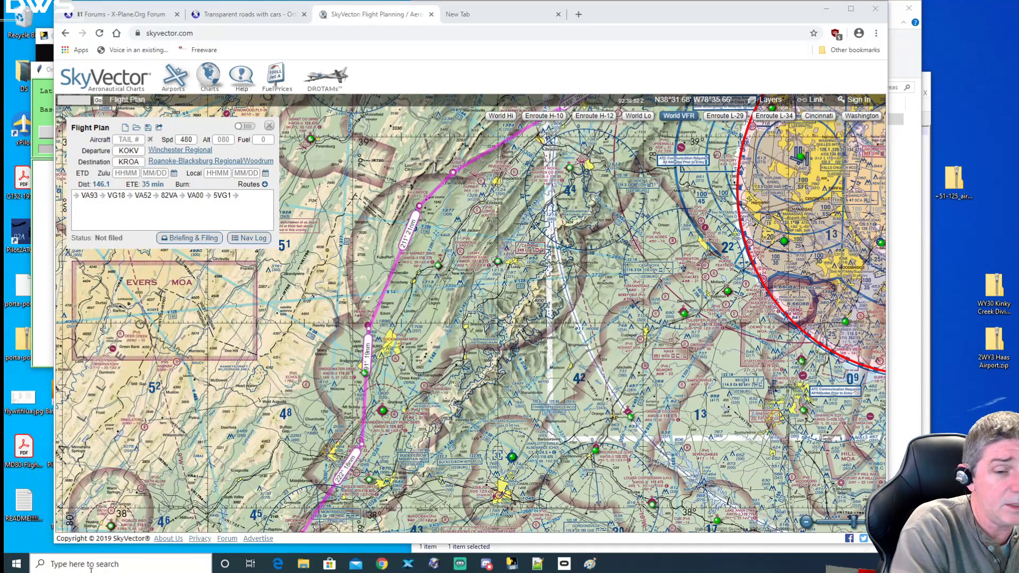
click(49, 352)
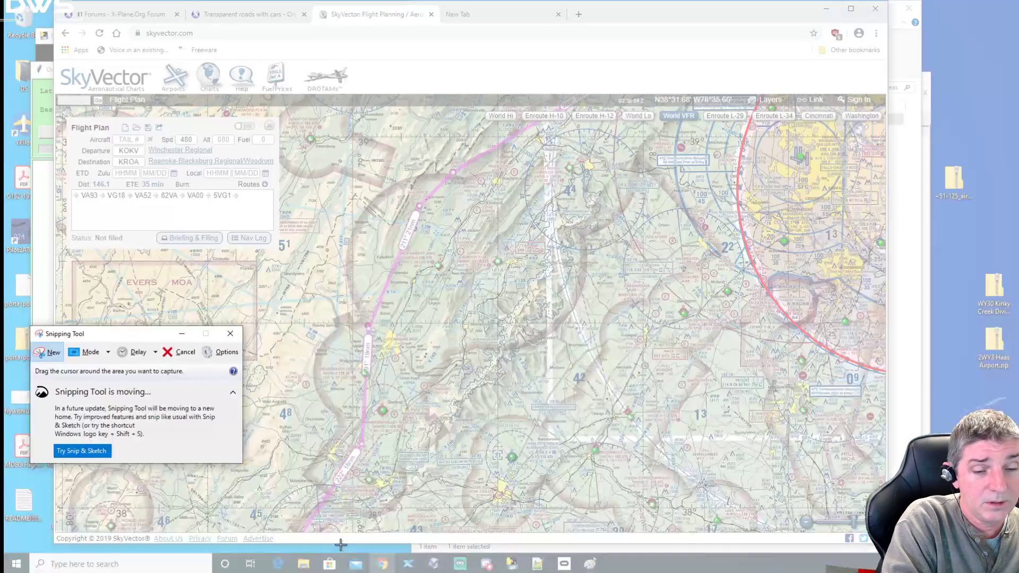
drag(322, 527, 673, 124)
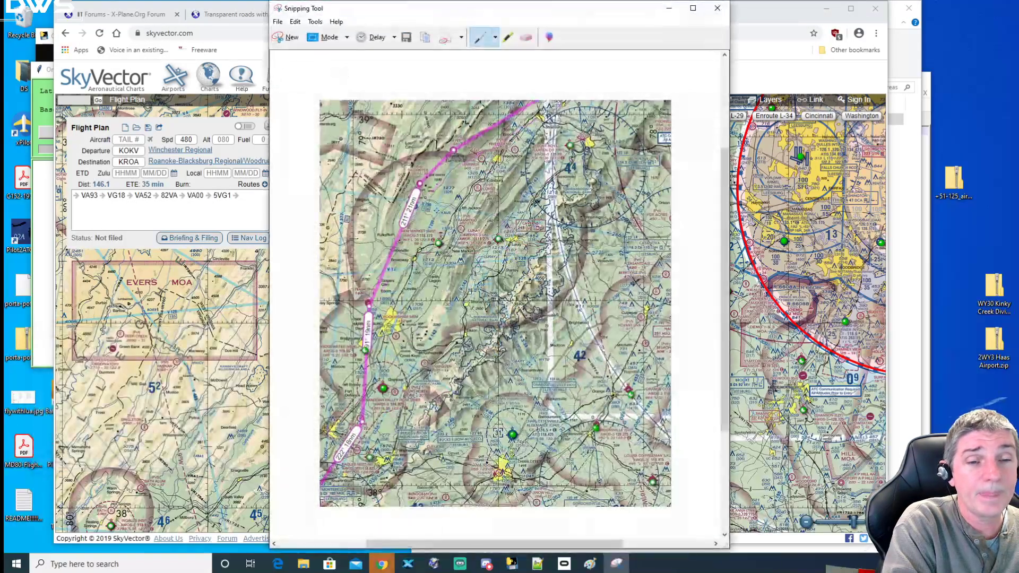
Step: Circle the four corners of the snipped chart block in red pen, emphasizing the southwest corner, and discard the snip without saving
click(481, 40)
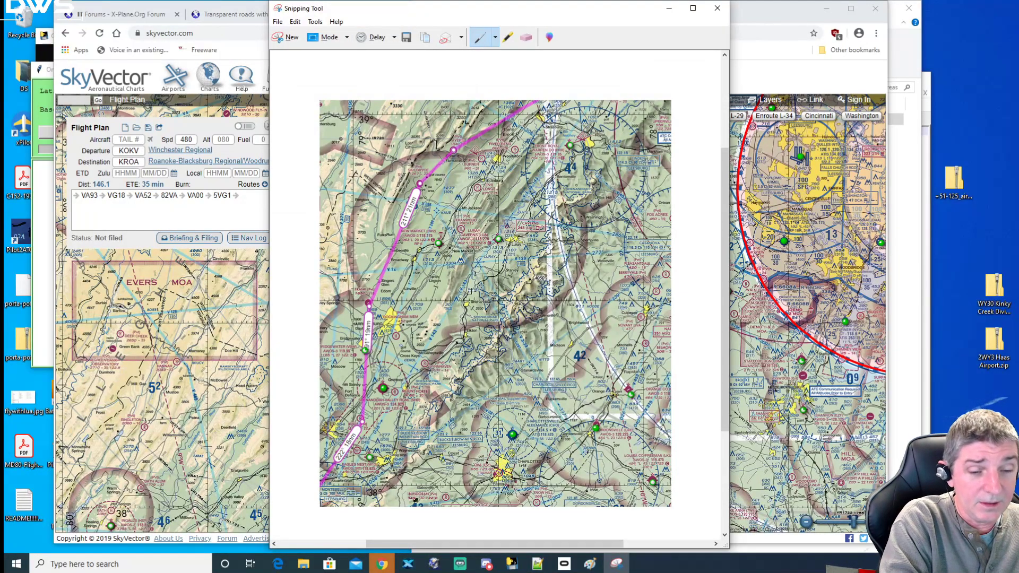
mouse_move(387, 478)
mouse_down()
mouse_move(361, 471)
mouse_move(374, 510)
mouse_move(378, 474)
mouse_up()
mouse_move(355, 108)
mouse_down()
mouse_move(371, 157)
mouse_move(375, 107)
mouse_up()
mouse_move(658, 153)
mouse_down()
mouse_move(656, 104)
mouse_move(661, 144)
mouse_up()
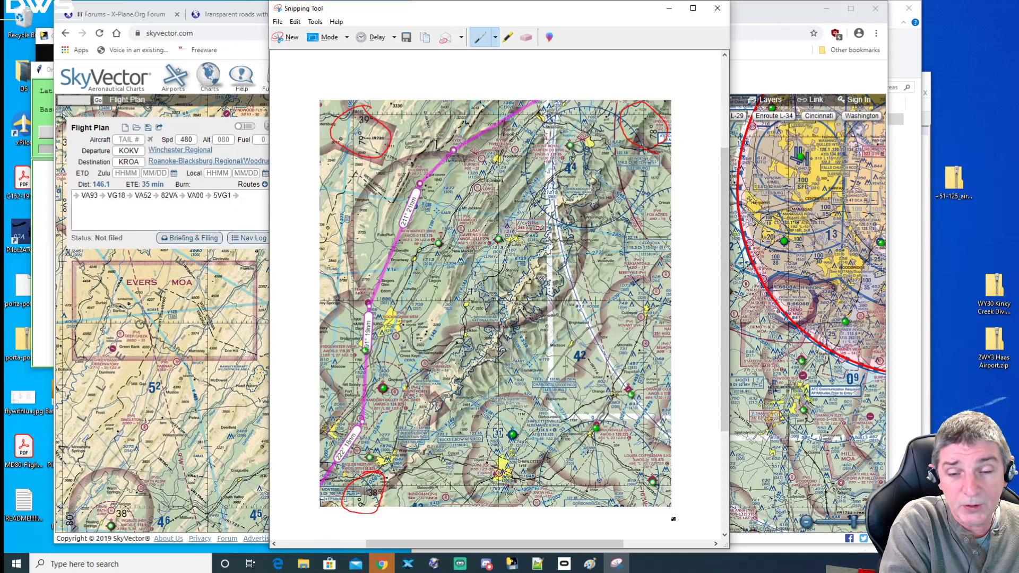
drag(679, 470, 624, 455)
drag(612, 495, 665, 479)
mouse_move(378, 456)
mouse_down()
mouse_move(403, 517)
mouse_move(350, 496)
mouse_move(419, 478)
mouse_move(379, 505)
mouse_move(366, 472)
mouse_move(359, 484)
mouse_up()
click(718, 8)
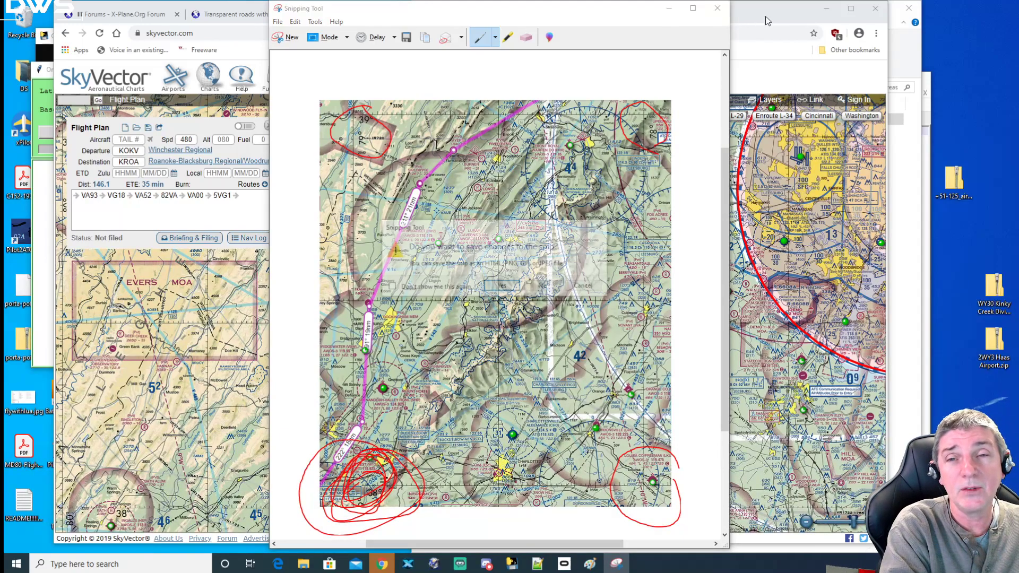
click(545, 286)
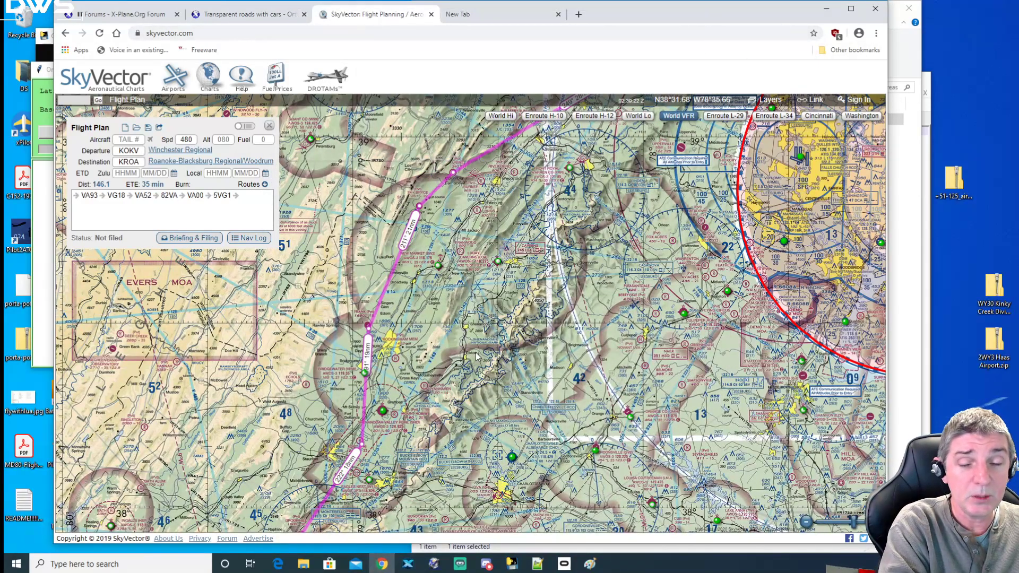
Step: Switch back to Ortho4XP, bring the Texas–Mexico border into view on the tile map, and open the configuration's custom_dem source options
click(825, 9)
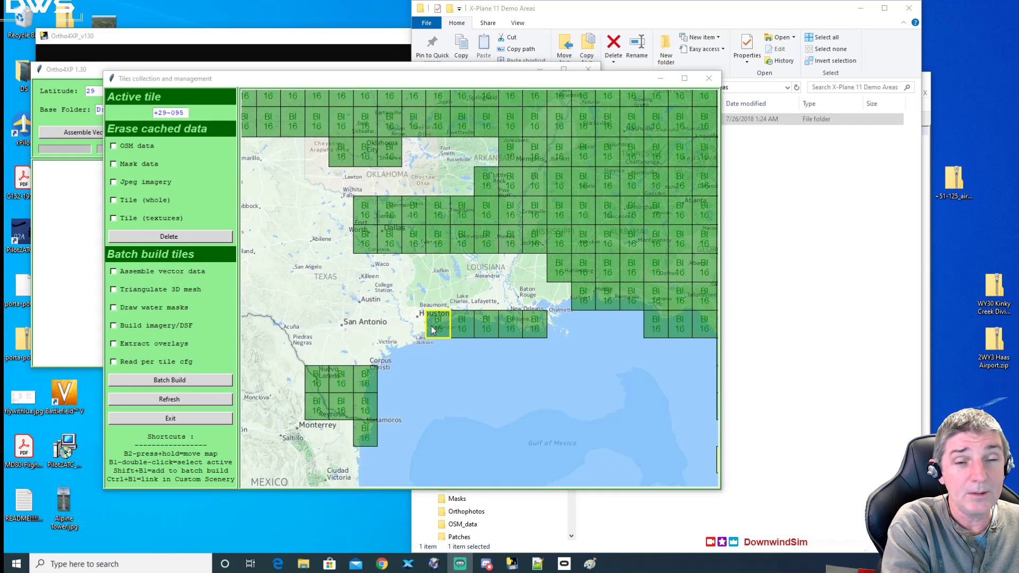
drag(338, 334, 452, 268)
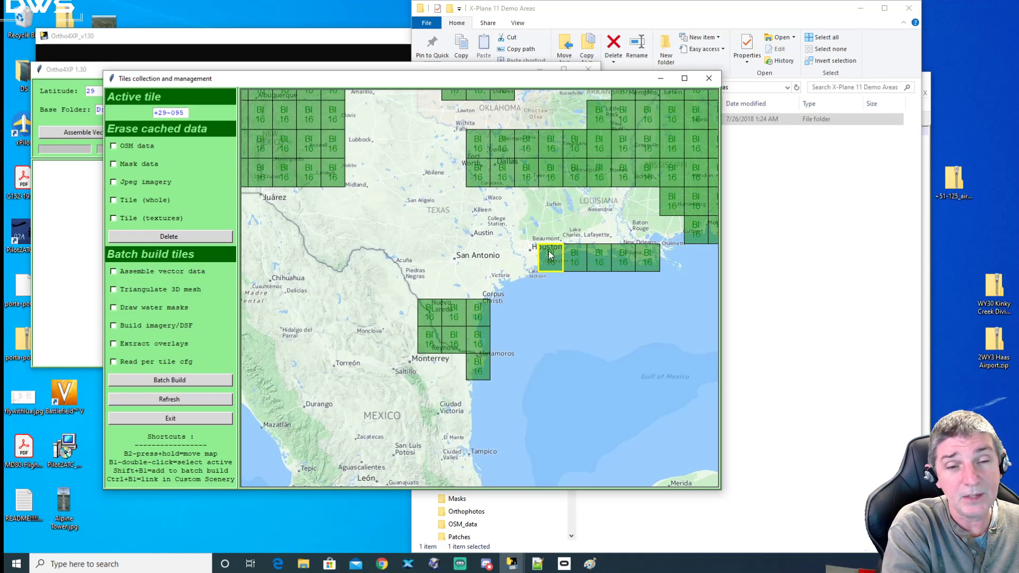
drag(347, 79, 531, 100)
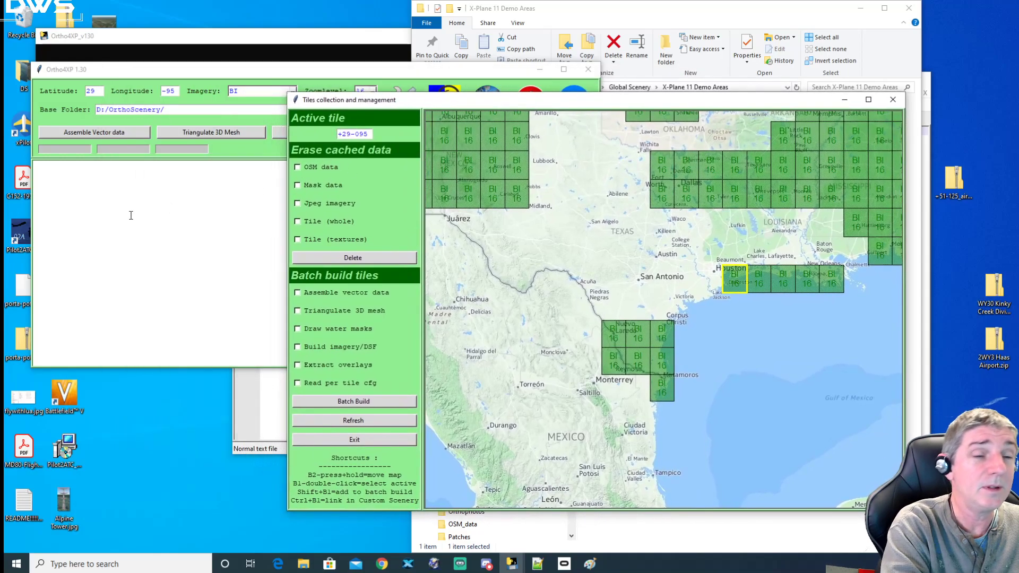
click(133, 215)
click(397, 92)
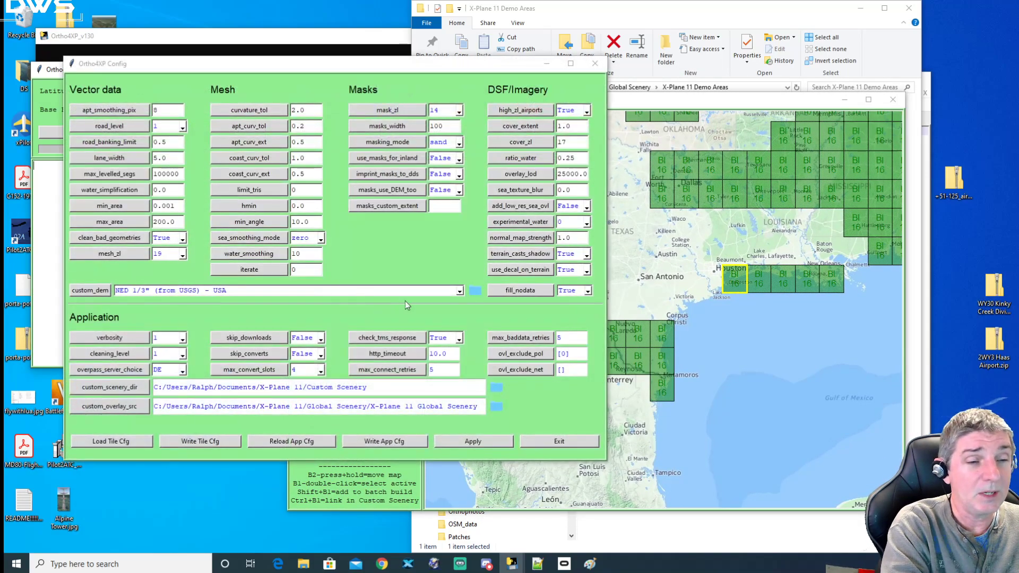
click(459, 293)
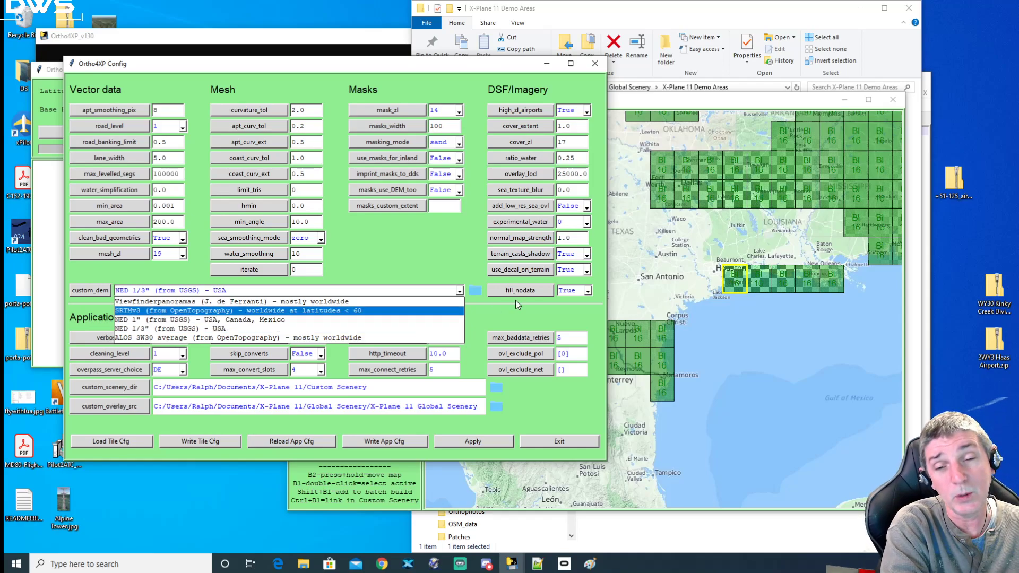
Step: Make the southern Texas tiles +27-098, +27-099 and +27-100 the active tile one after another on the map
click(667, 280)
click(649, 289)
double_click(662, 333)
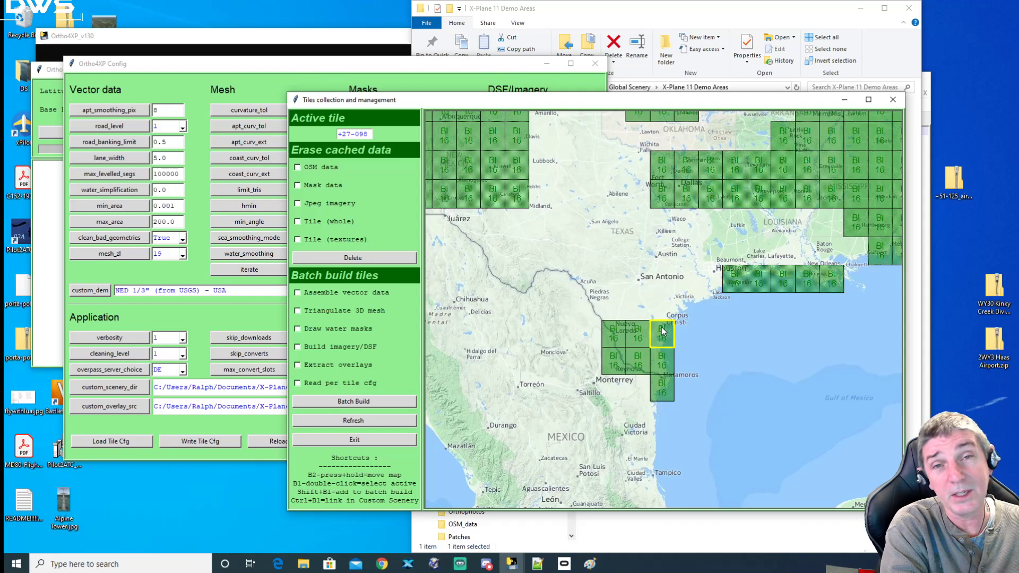
double_click(635, 330)
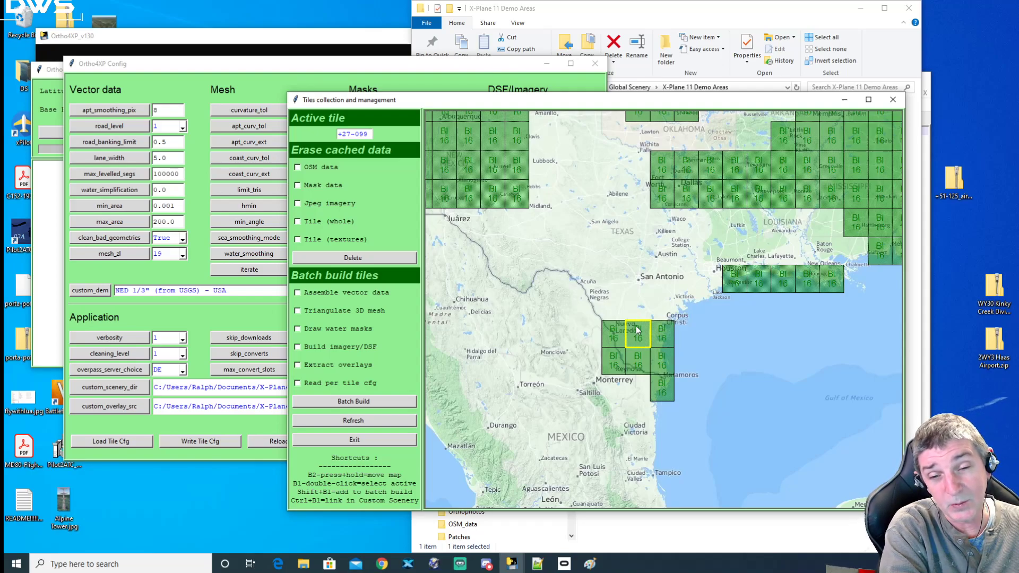
double_click(614, 334)
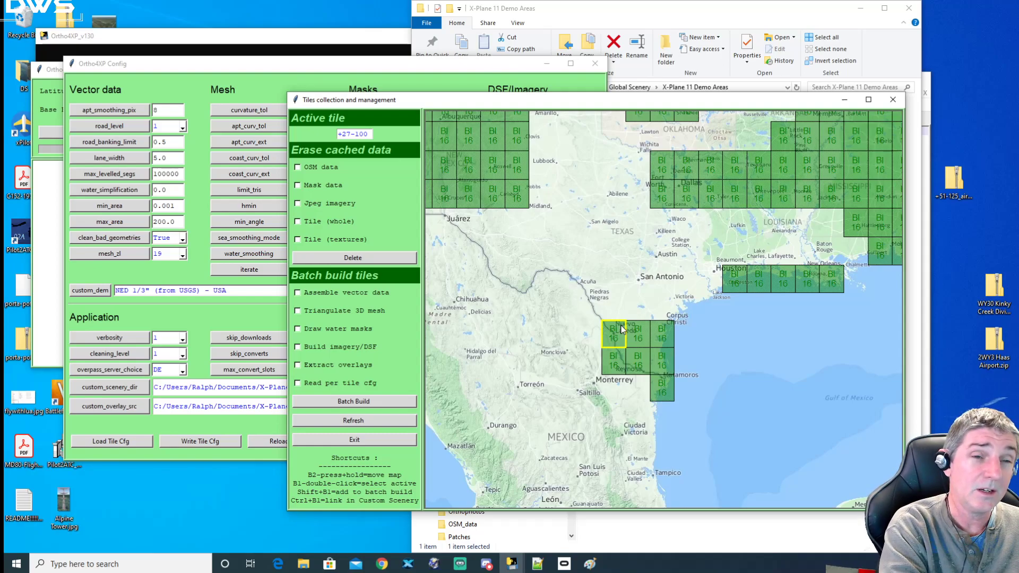
Step: Set custom_dem in the Ortho4XP configuration to NED 1" (from USGS) - USA, Canada, Mexico
click(285, 72)
click(456, 289)
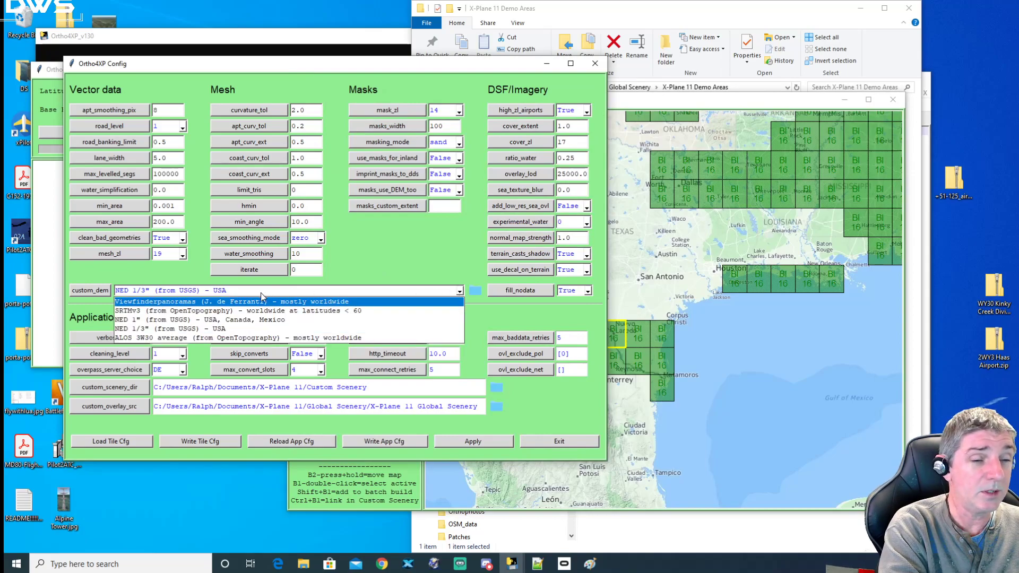
click(226, 322)
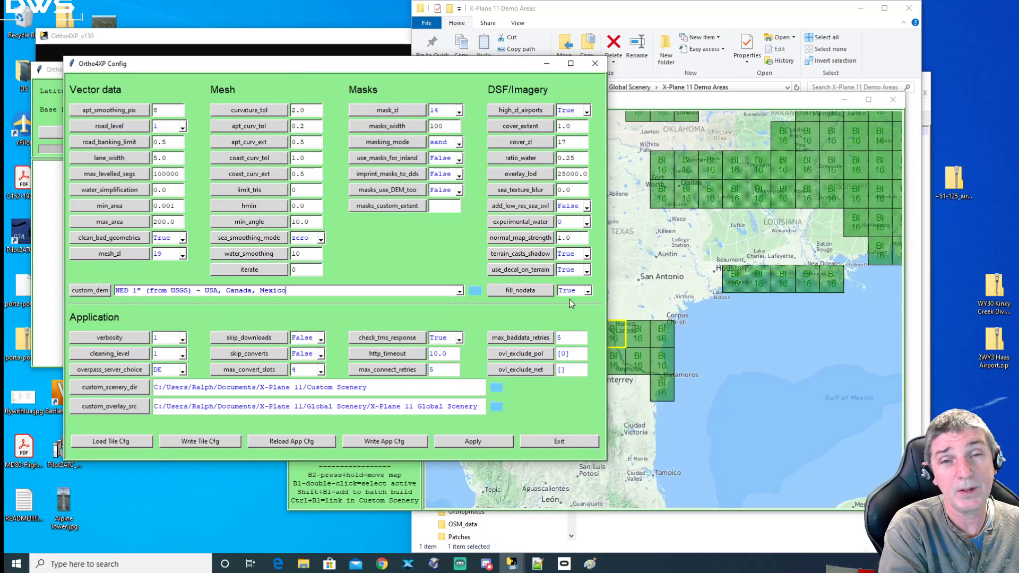
Step: Clear the File Explorer and Notepad++ windows away so that only Ortho4XP's windows stay on the desktop
click(693, 21)
click(363, 63)
click(777, 26)
key(alt+Tab)
key(alt+Tab)
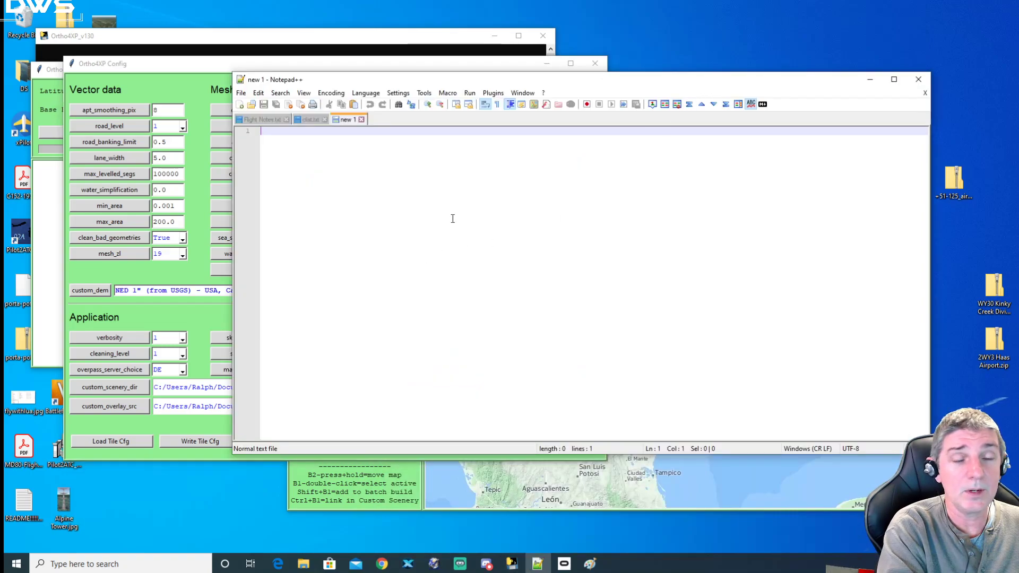
click(870, 79)
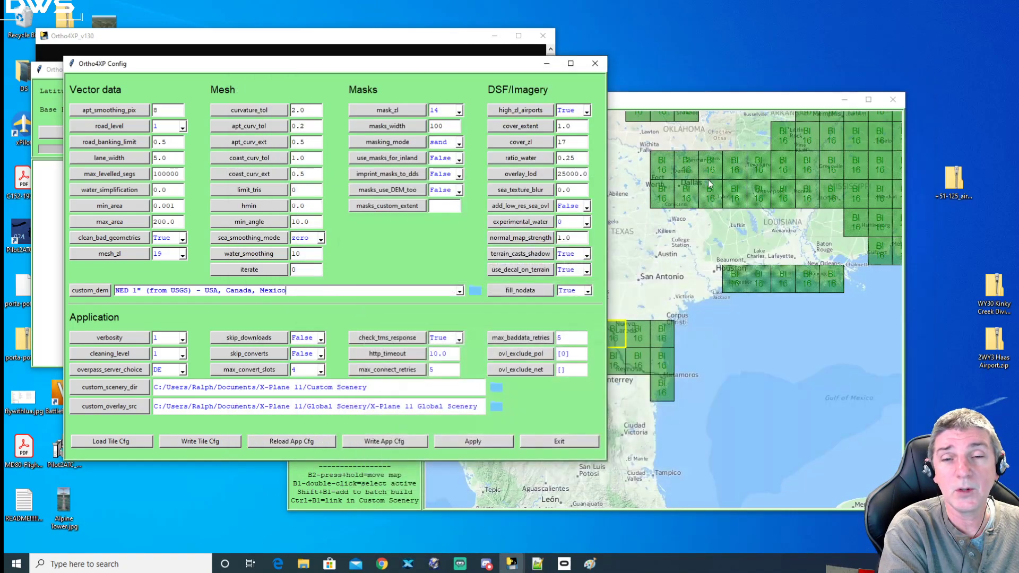
Step: Examine the built tiles on the map from the Mexican border near San Diego up the Pacific coast to British Columbia
click(655, 97)
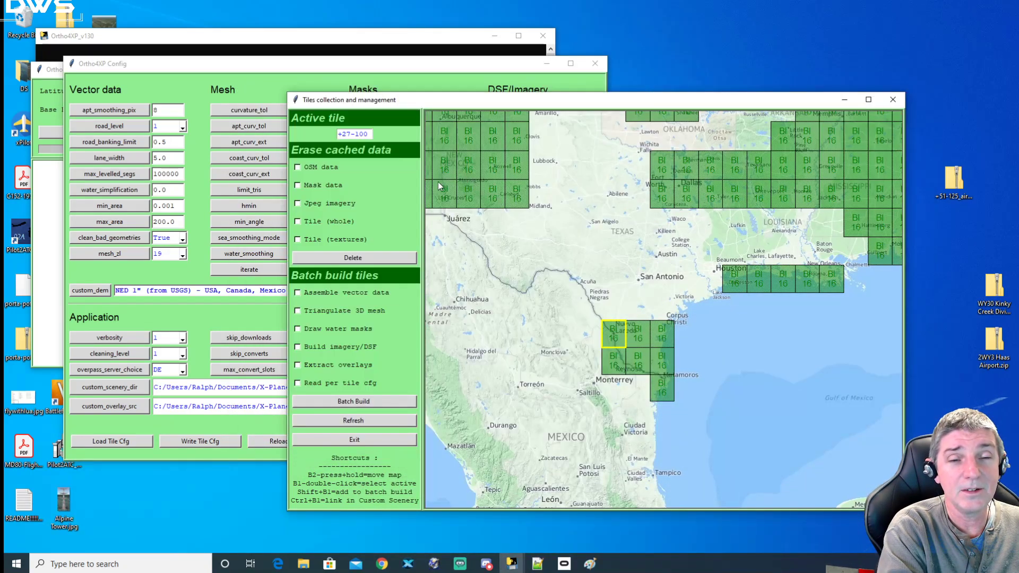
drag(444, 183, 746, 266)
drag(568, 234, 486, 236)
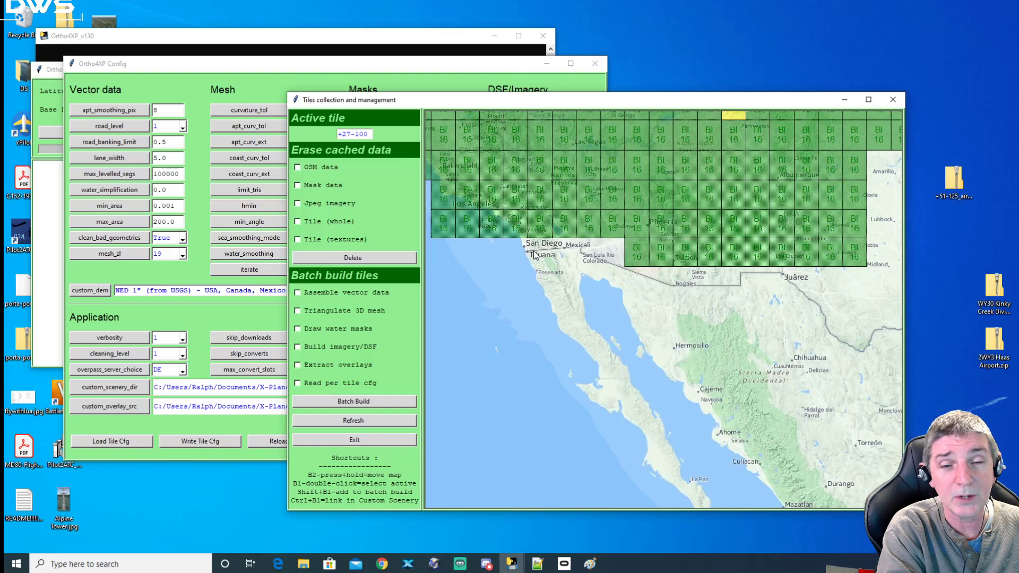
drag(509, 189, 629, 390)
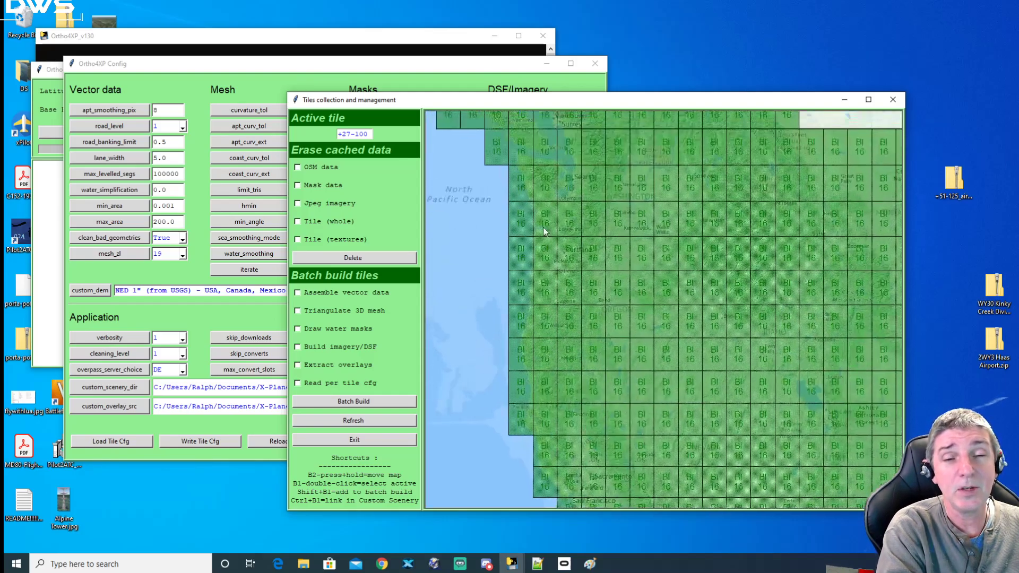
drag(543, 244, 569, 381)
drag(524, 251, 594, 292)
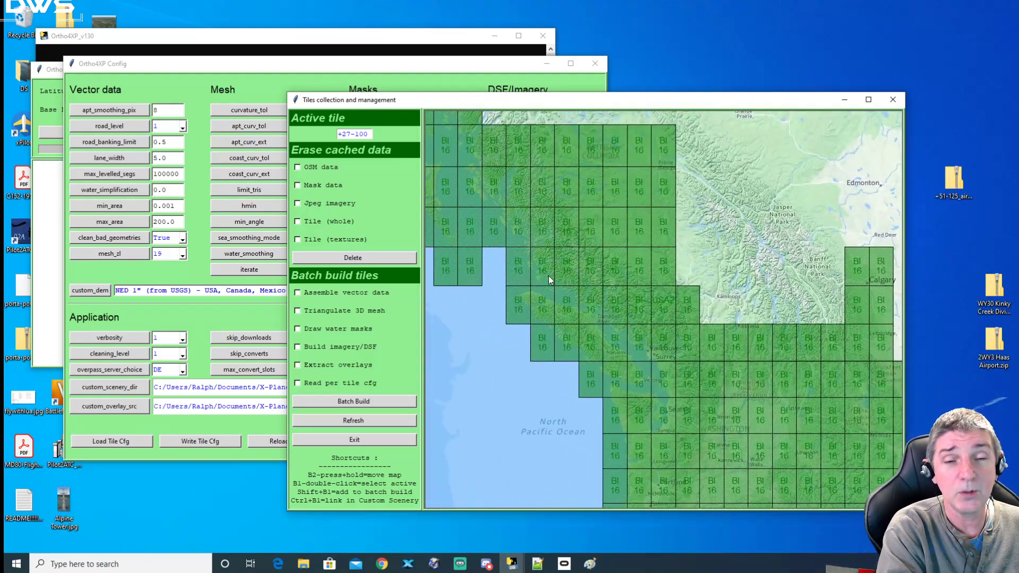
drag(603, 300, 613, 377)
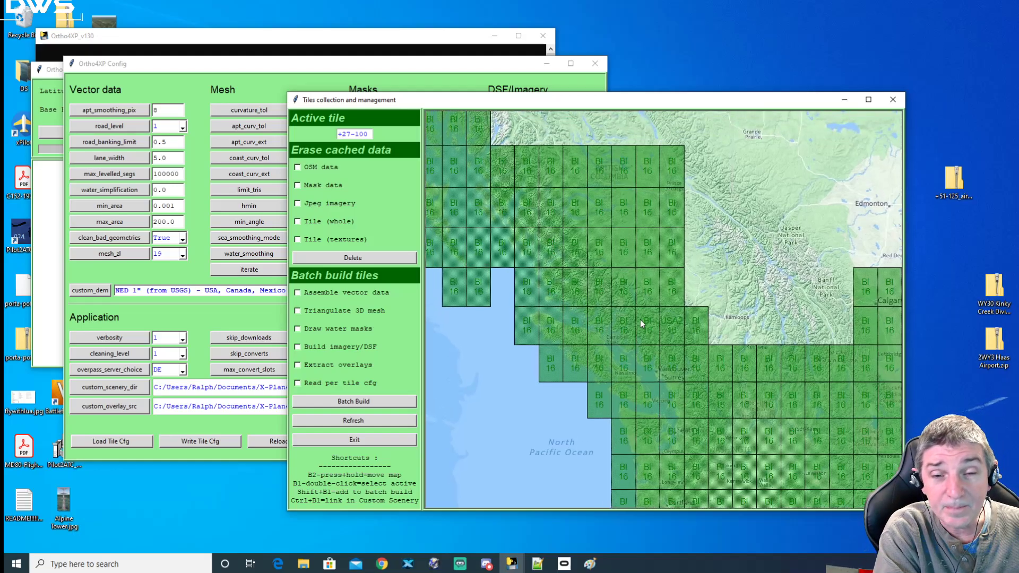
Step: Make the southeast Alaska tiles +58-133 and +57-133 the active tile one after another on the map
drag(530, 223, 589, 345)
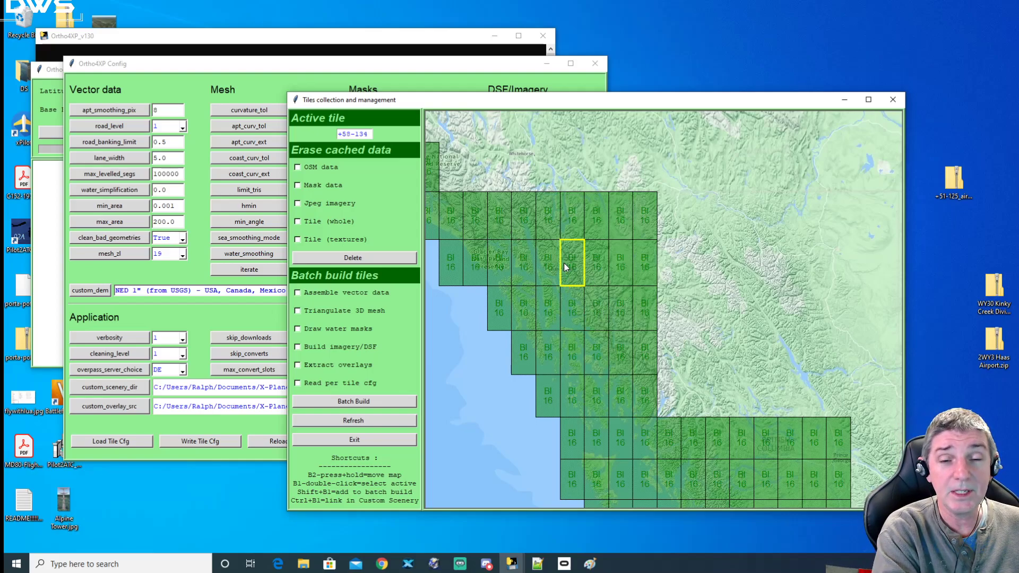
double_click(591, 267)
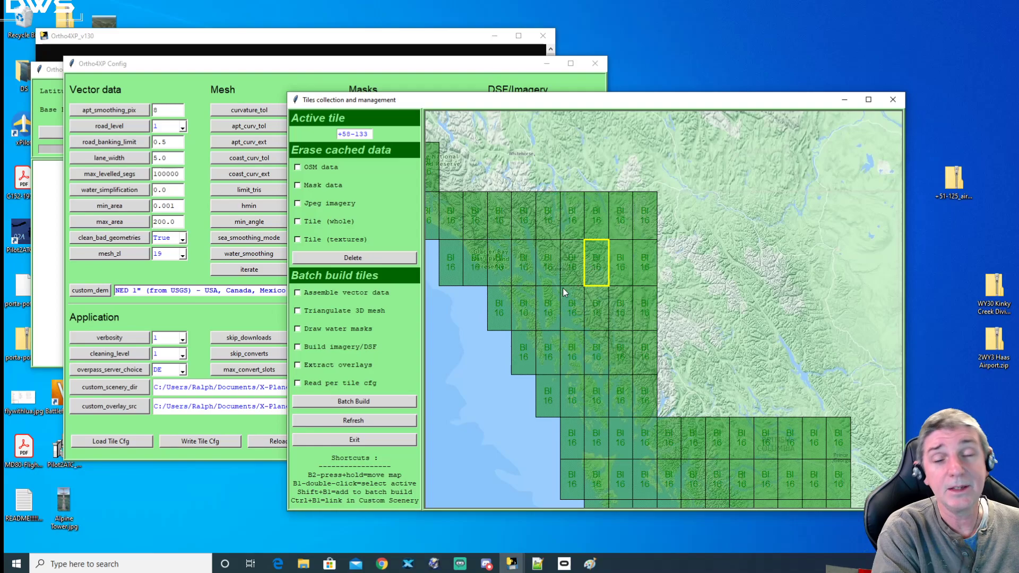
drag(683, 396, 616, 288)
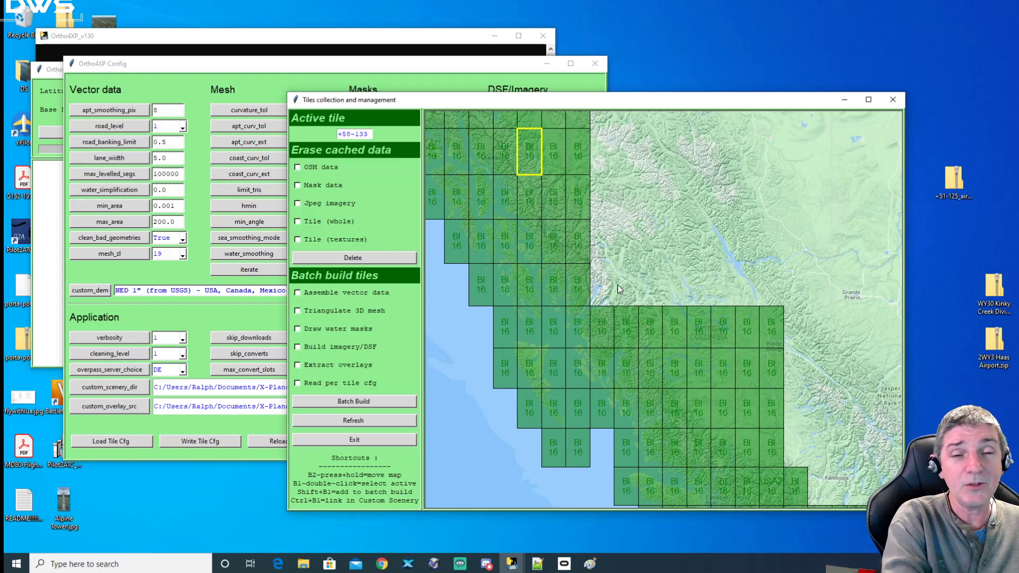
double_click(531, 200)
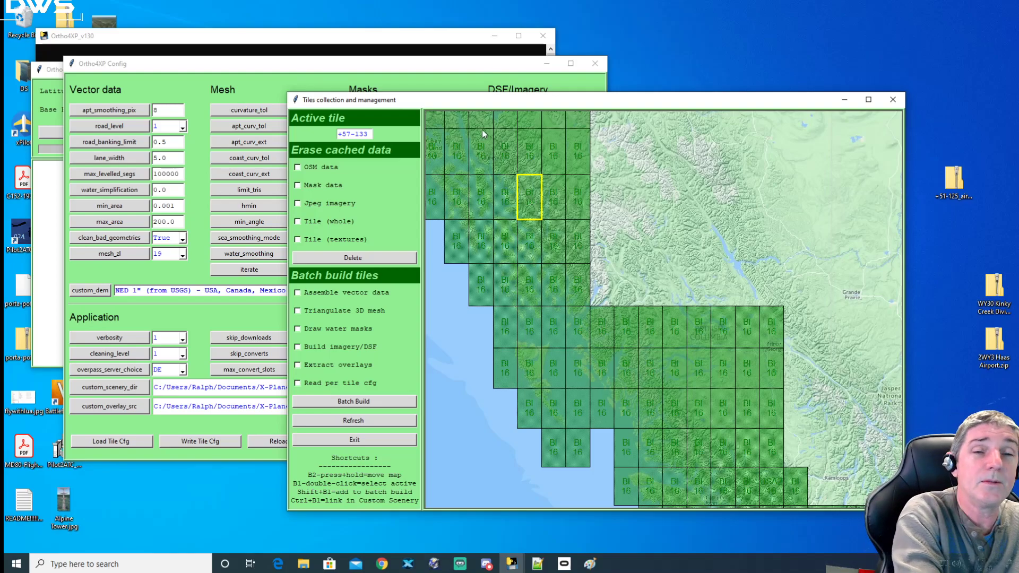
Step: Close the Ortho4XP Config window and the tiles collection window to uncover the main Ortho4XP window
drag(491, 106, 515, 107)
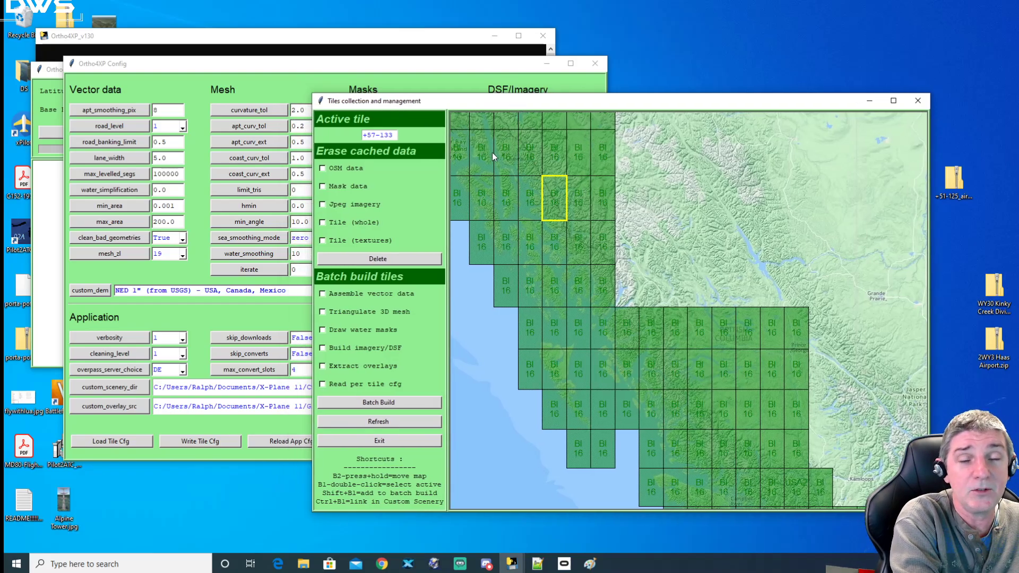
drag(648, 294, 630, 338)
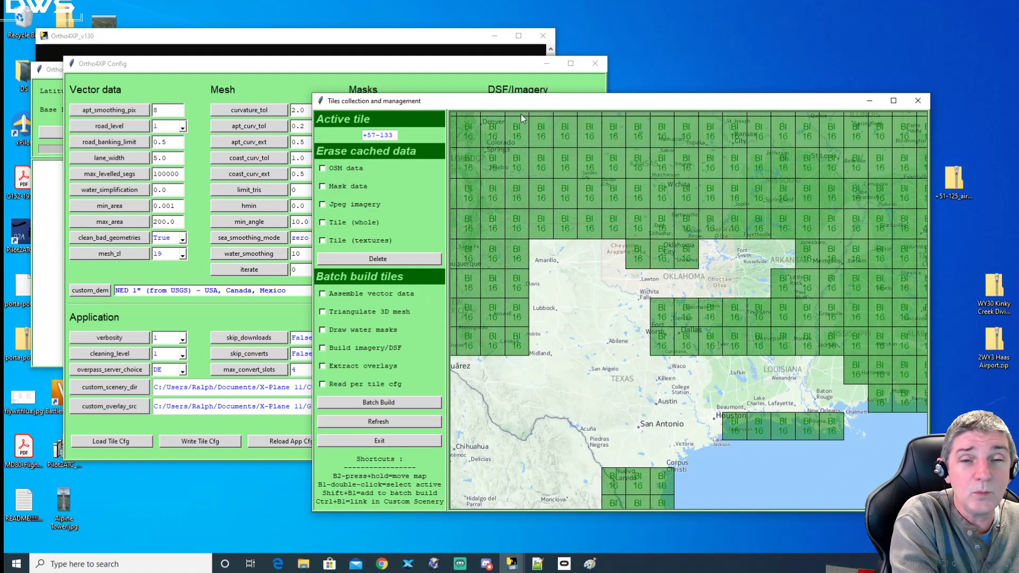
drag(528, 105, 550, 107)
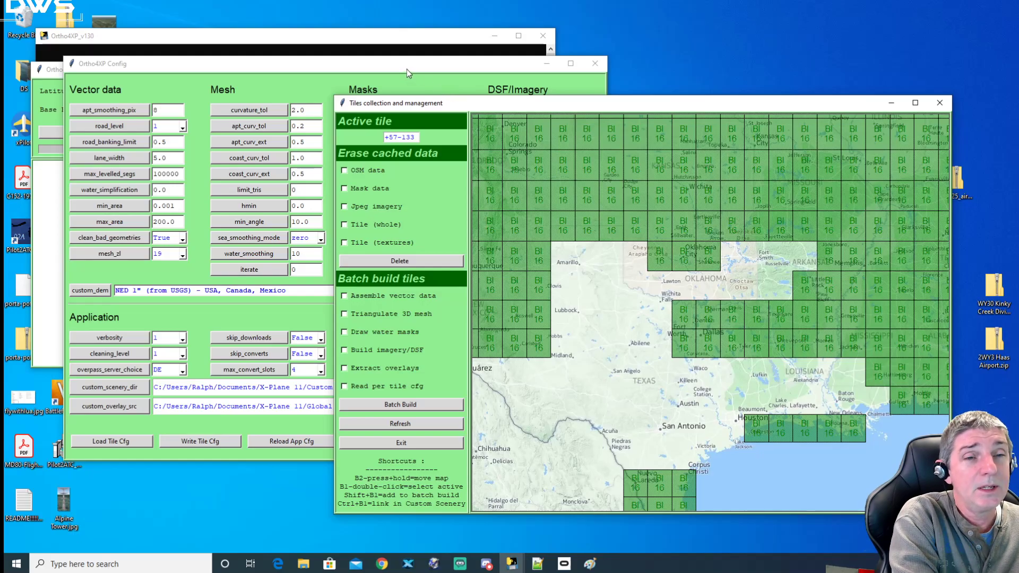
drag(403, 66, 474, 61)
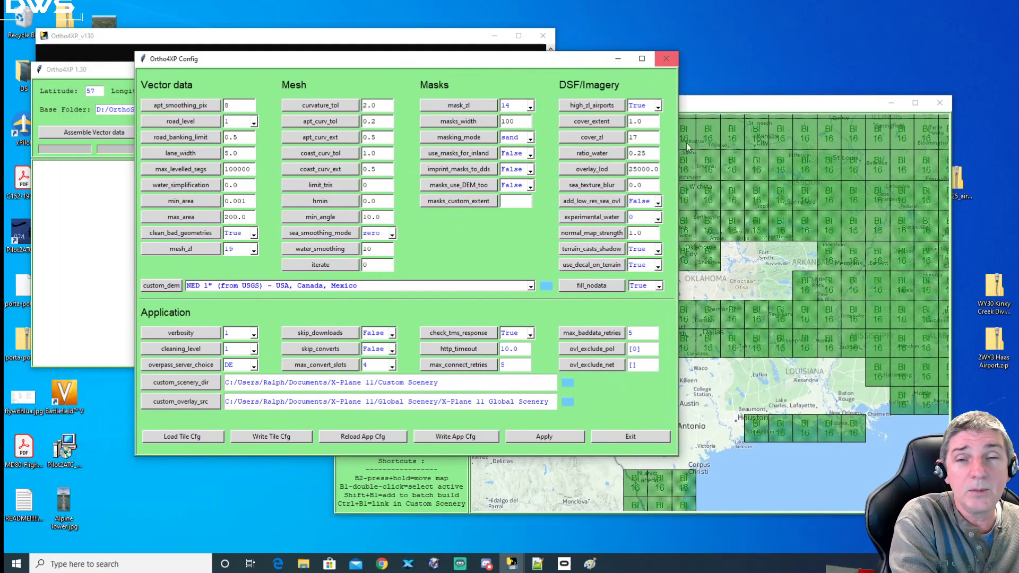
click(654, 435)
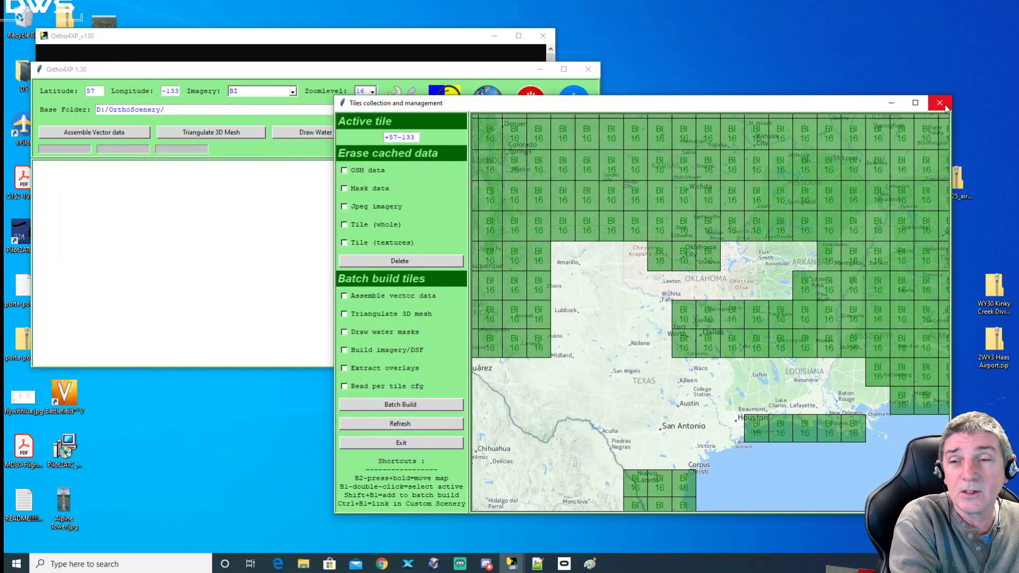
click(940, 104)
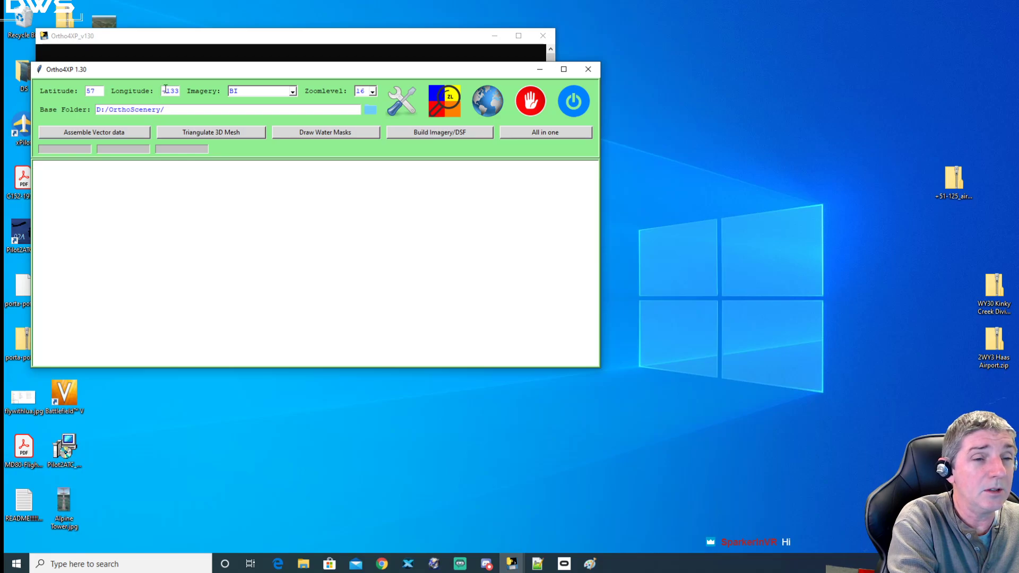
Step: Examine the imagery source and the tile's longitude in the main Ortho4XP window
click(262, 93)
click(263, 94)
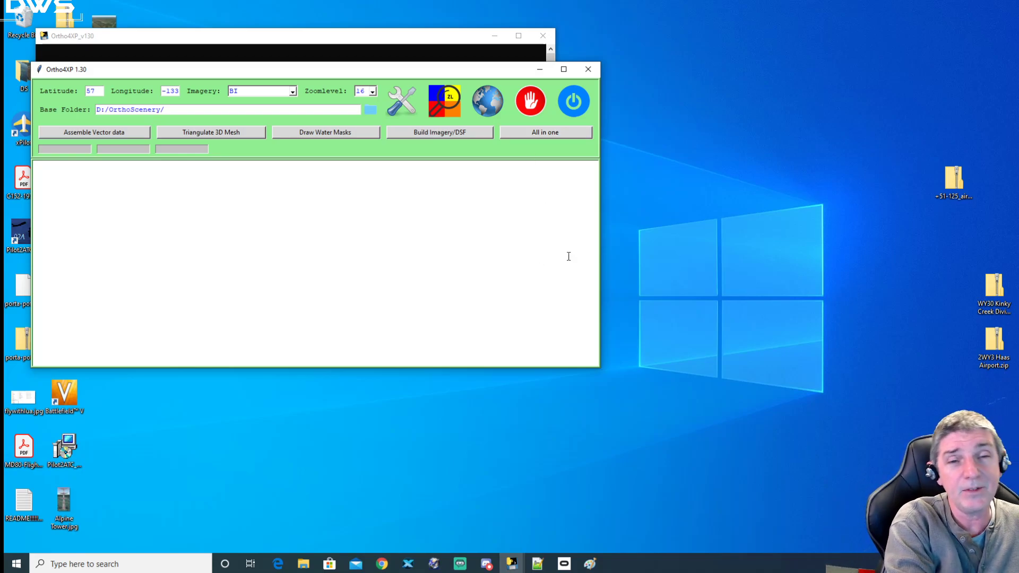
drag(498, 75, 527, 69)
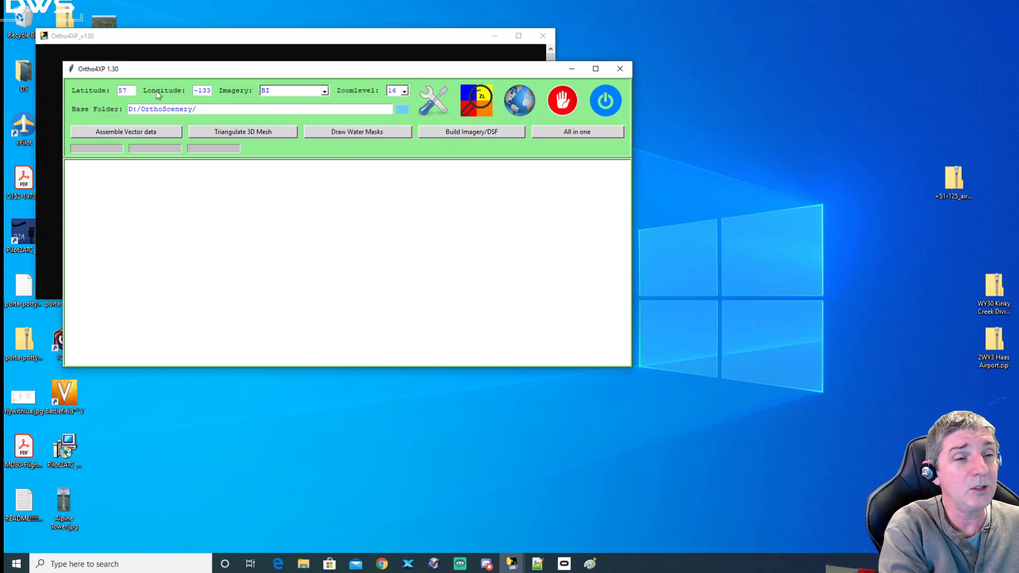
drag(194, 90, 212, 91)
click(453, 198)
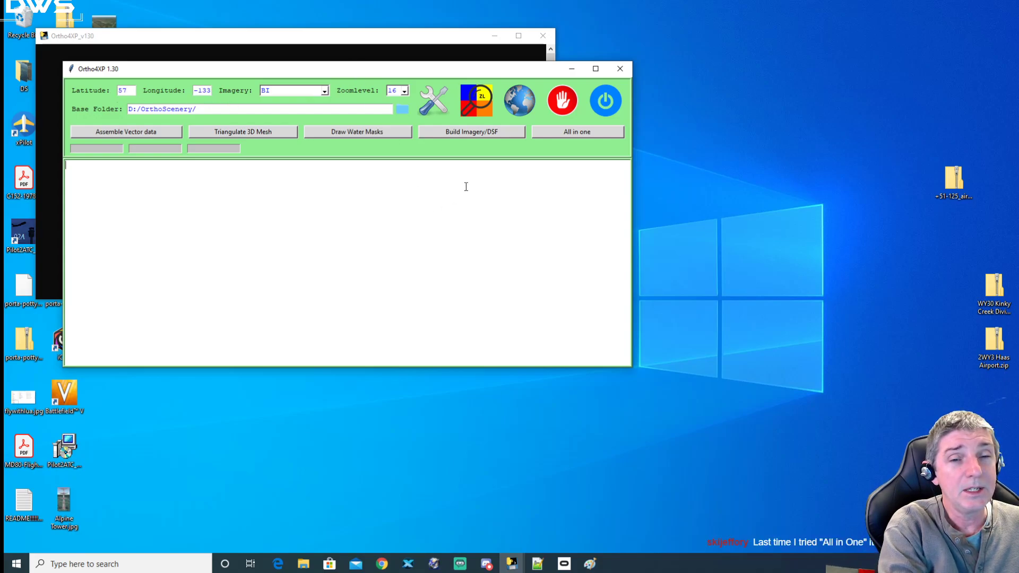
Step: Reopen the tiles collection map and make several unbuilt Texas tiles active in turn, including +35-102, +34-102 and +30-098
click(518, 109)
drag(244, 87, 408, 99)
drag(758, 416, 547, 191)
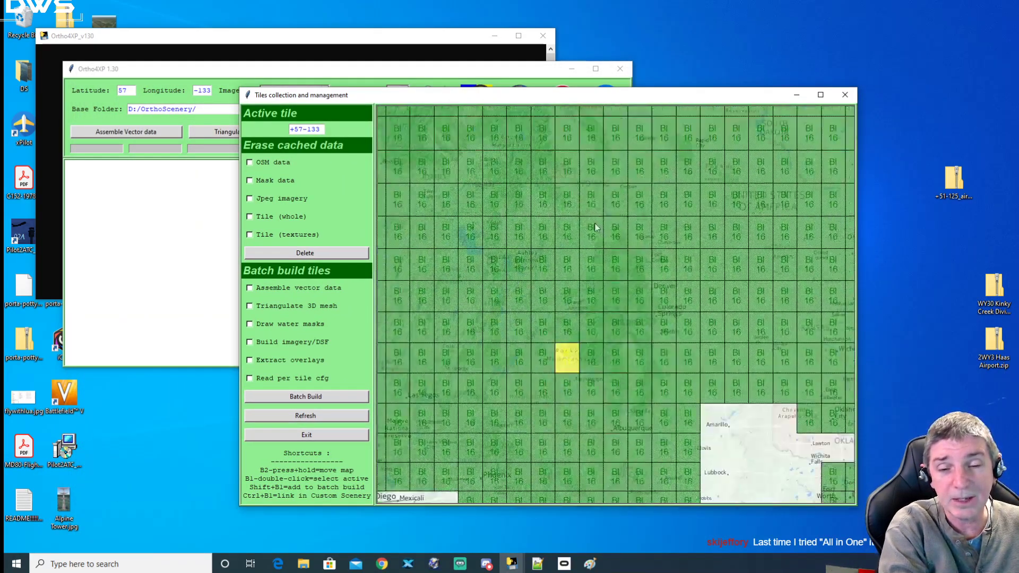
double_click(608, 264)
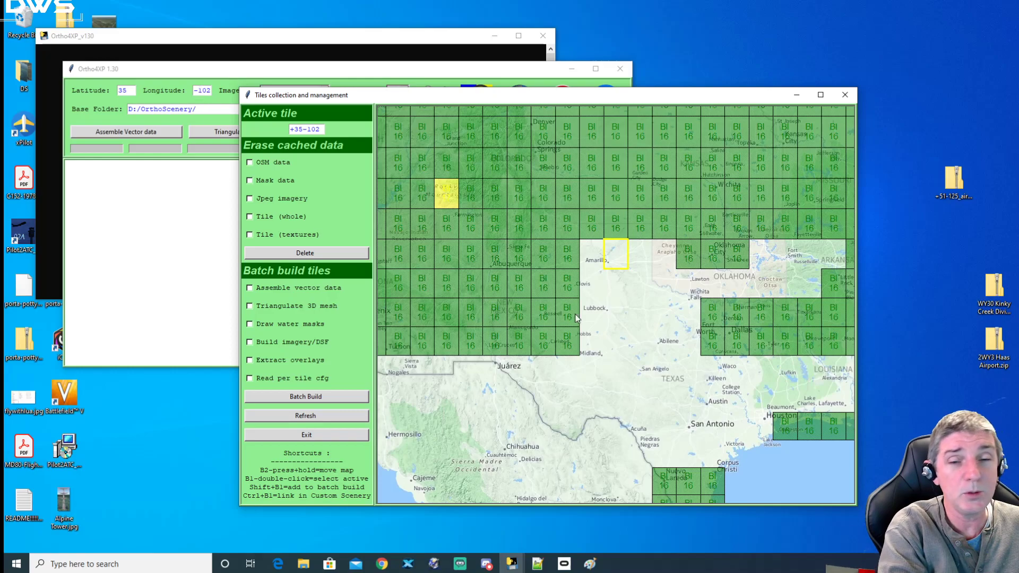
double_click(617, 284)
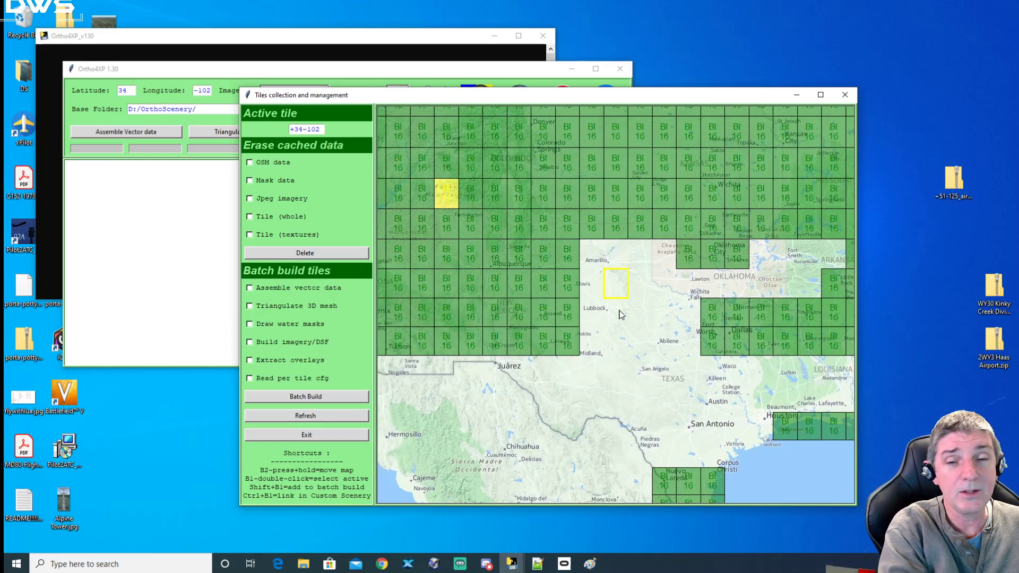
double_click(625, 352)
double_click(709, 391)
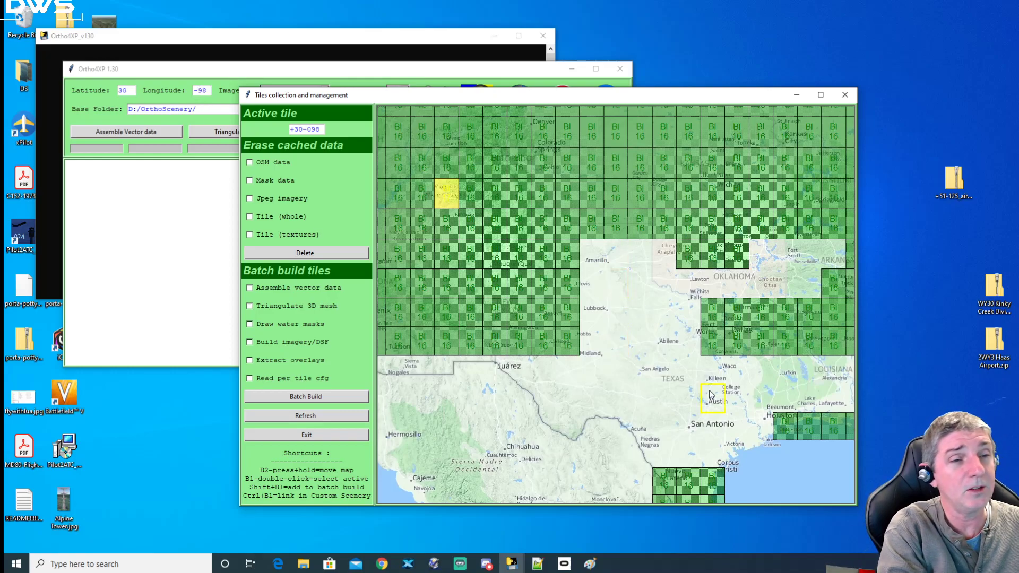
Step: Check the active tile's longitude in the main window, and make +34-095, +38-104 and +32-100 active in turn on the map
click(215, 94)
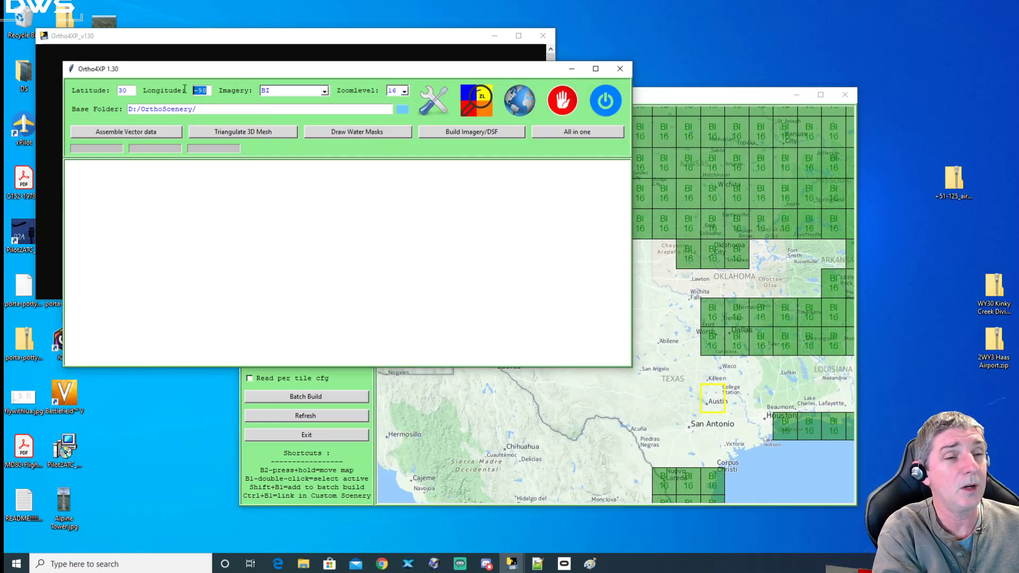
click(613, 428)
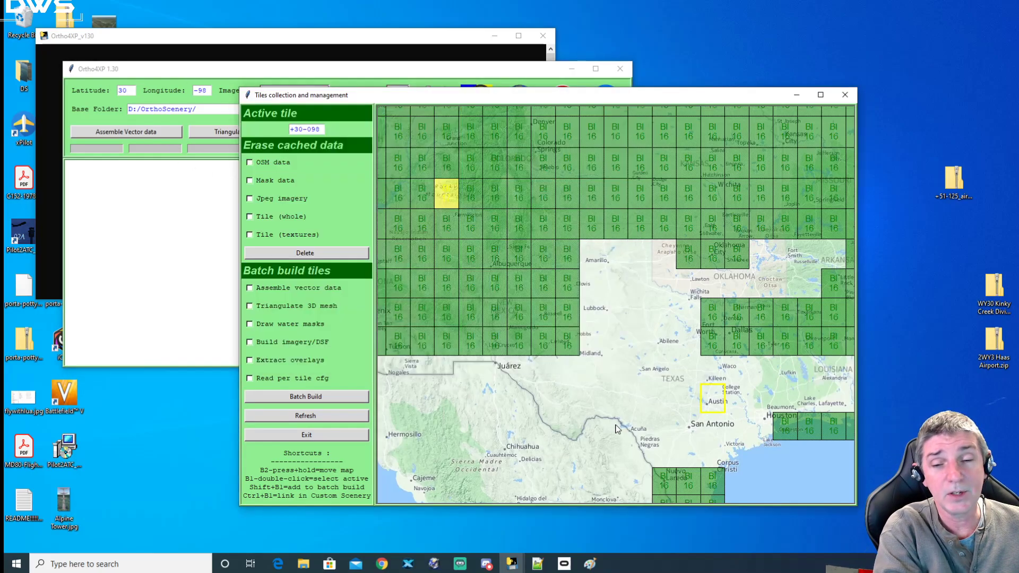
double_click(746, 402)
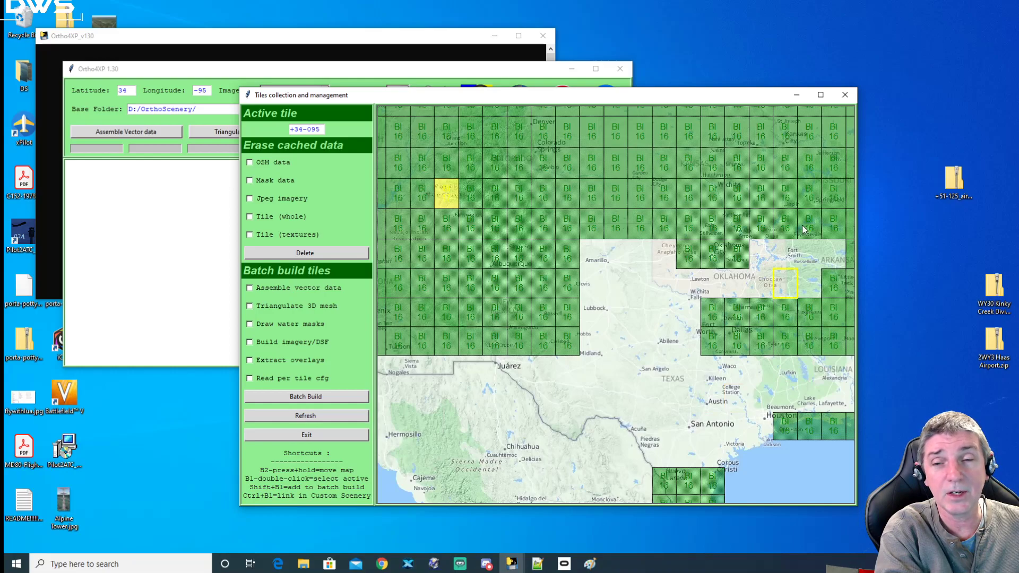
double_click(801, 172)
double_click(568, 167)
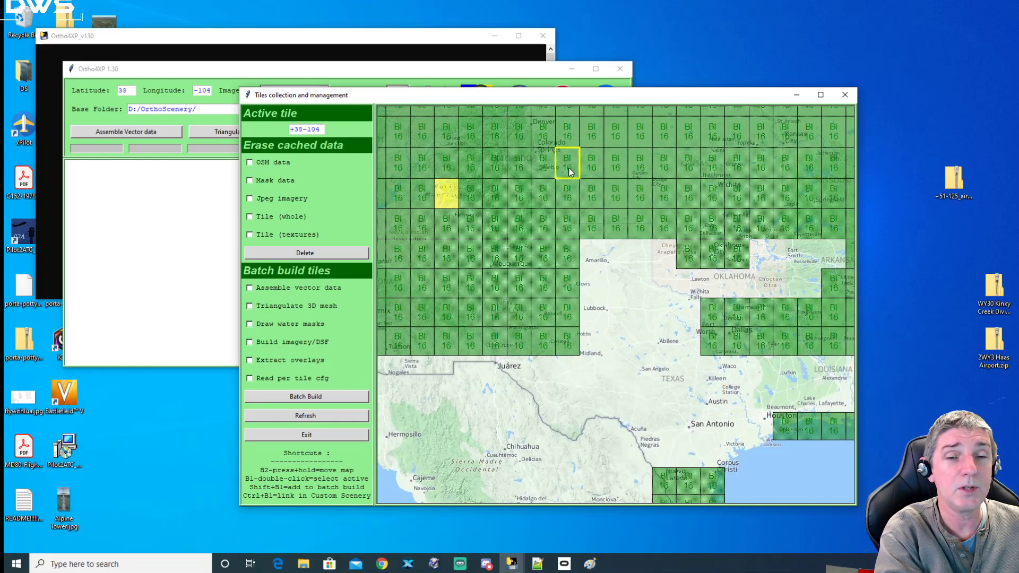
double_click(673, 346)
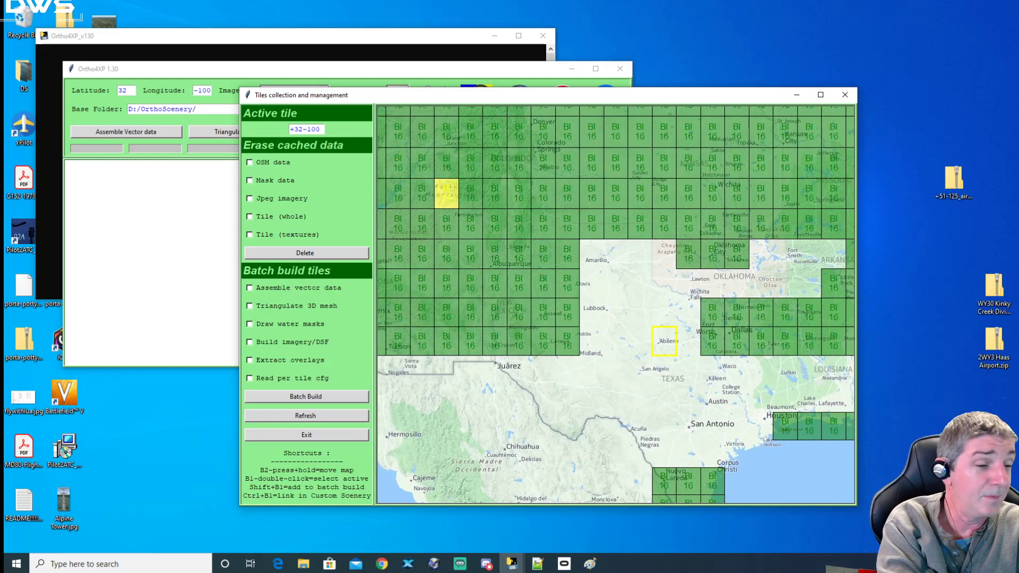
key(alt+Tab)
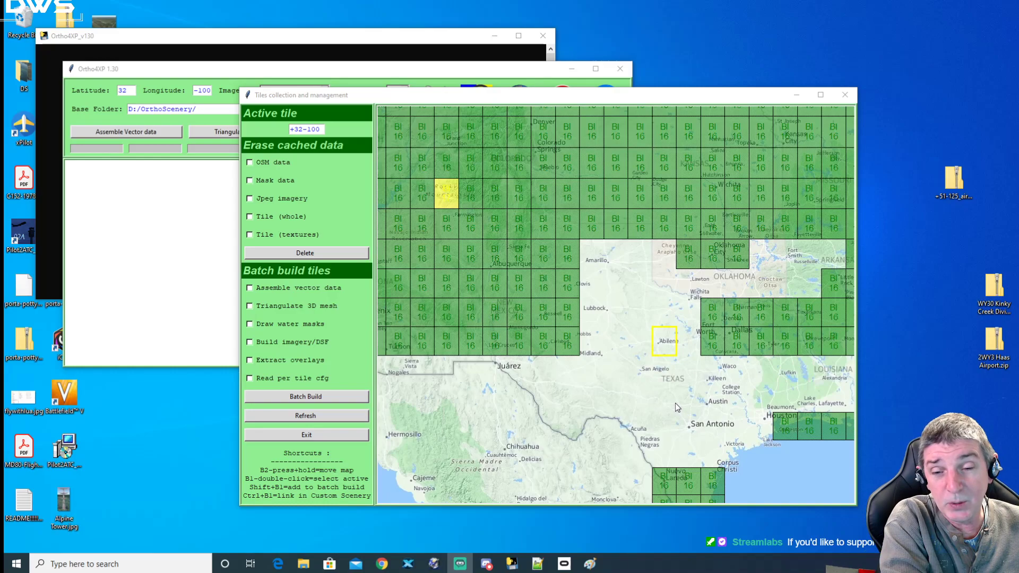
Step: Make the northern Texas tiles +35-102 and +33-102 the active tile one after another
double_click(607, 264)
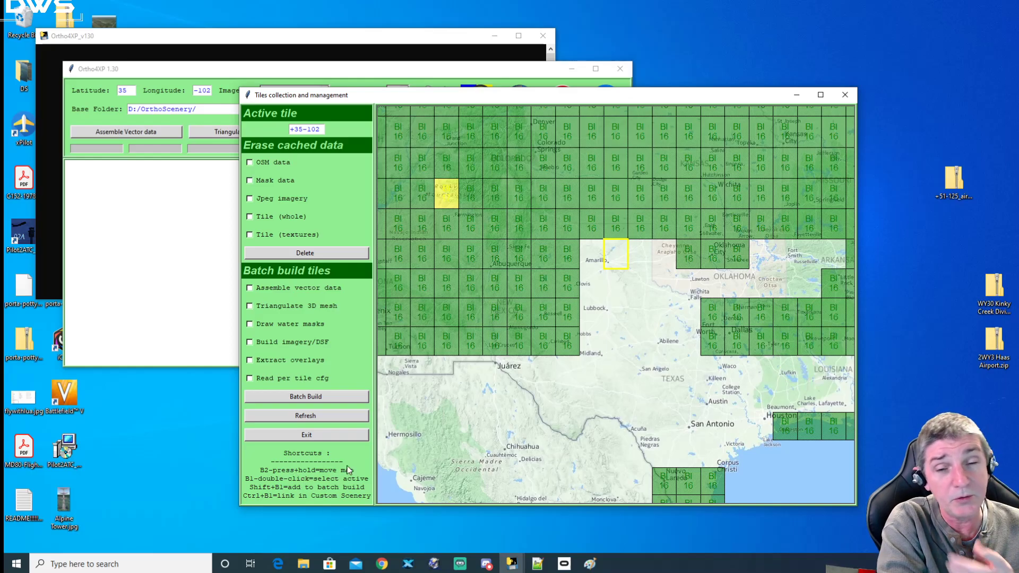
drag(609, 311, 679, 290)
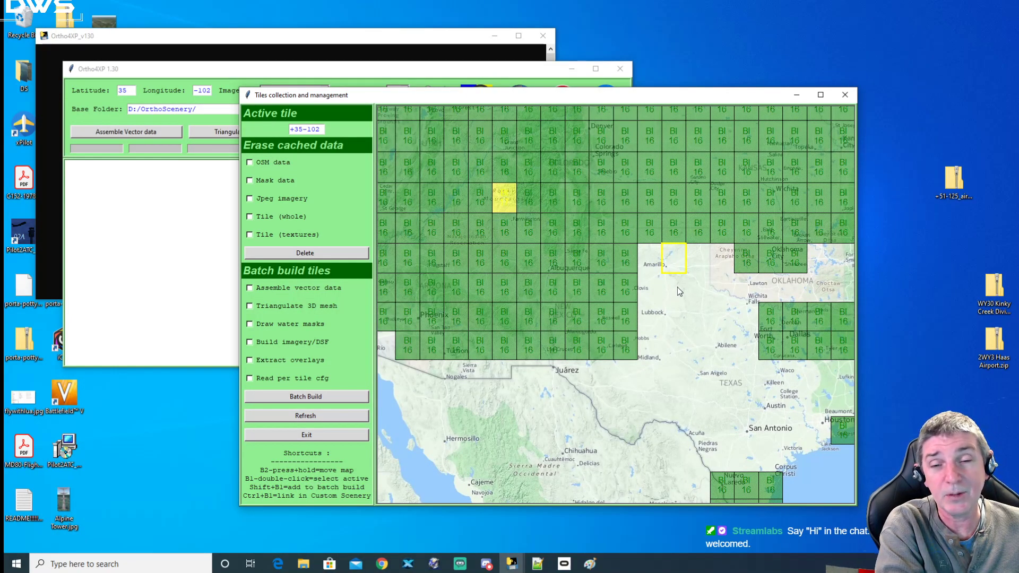
double_click(674, 313)
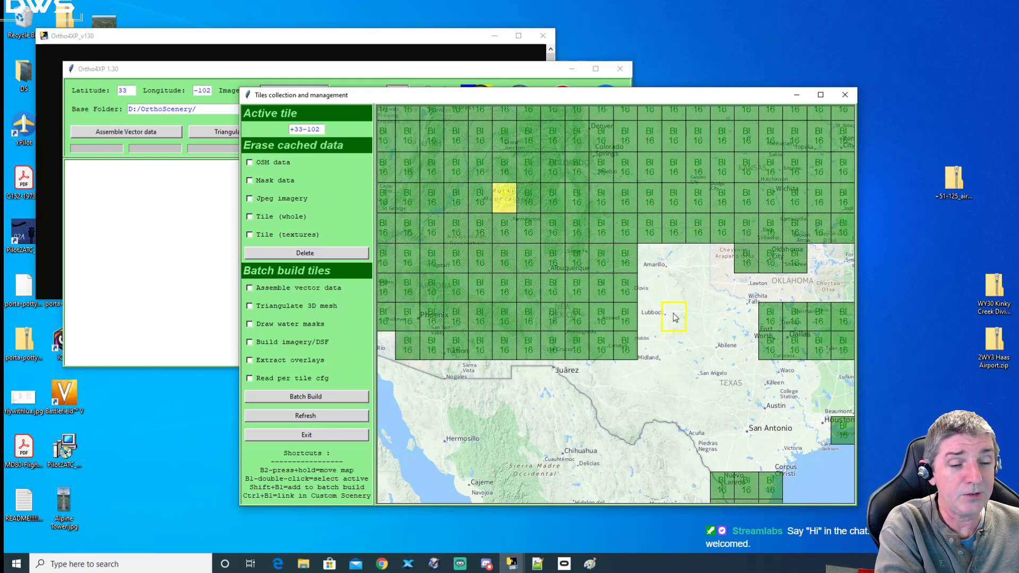
Step: Add the three-by-three block of unbuilt tiles from +33-102 to +35-100 to the batch build selection
shift+click(678, 321)
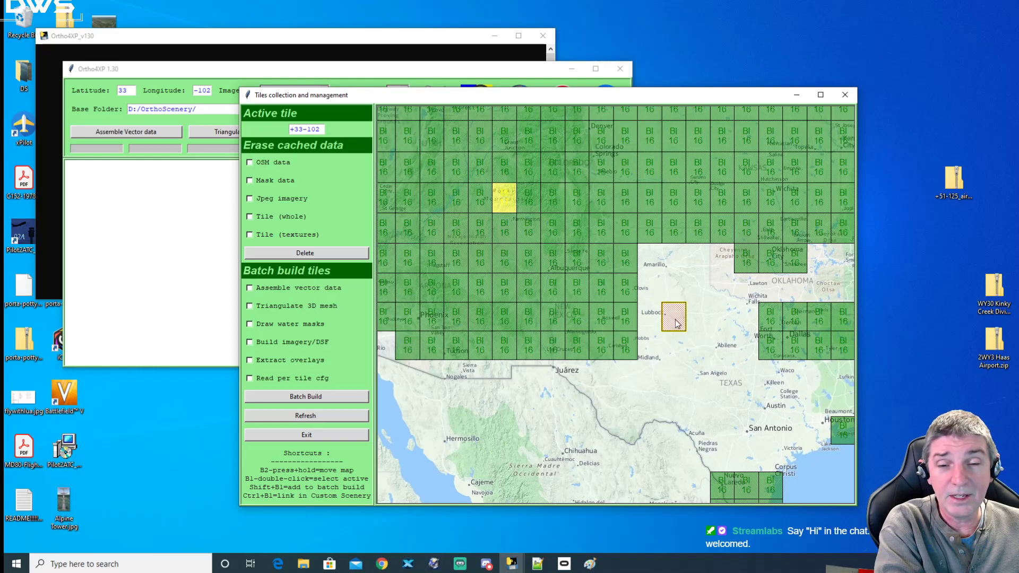
shift+click(701, 324)
shift+click(720, 320)
shift+click(699, 289)
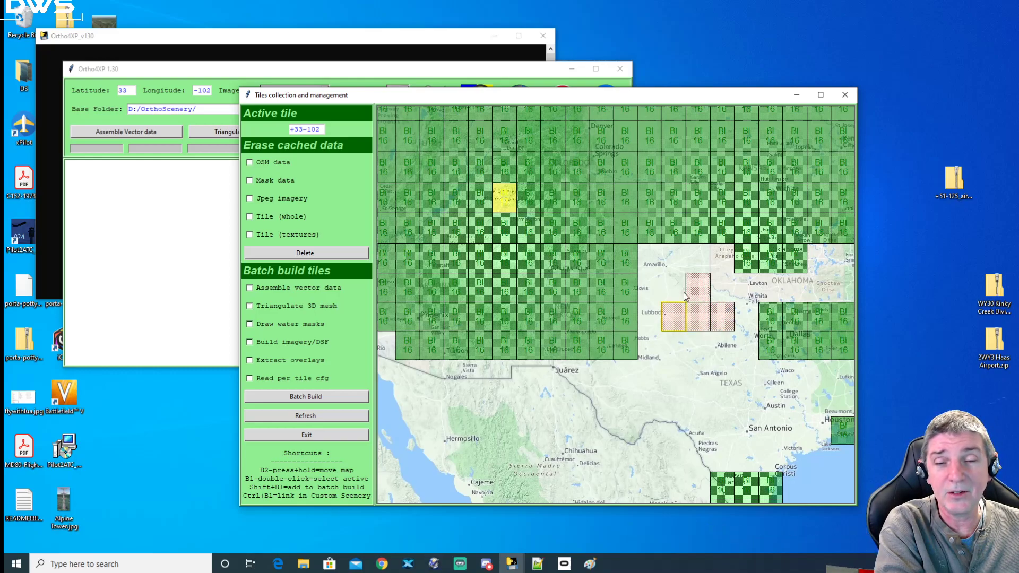
shift+click(674, 288)
shift+click(674, 260)
shift+click(694, 264)
shift+click(718, 263)
shift+click(722, 289)
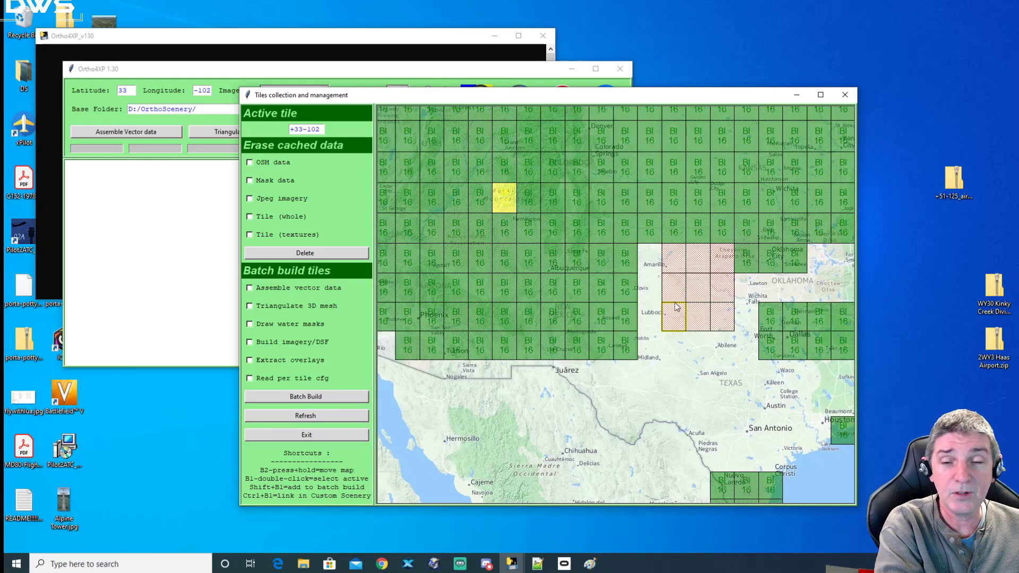
Step: Remove all nine northern Texas tiles from the batch build selection
shift+click(678, 323)
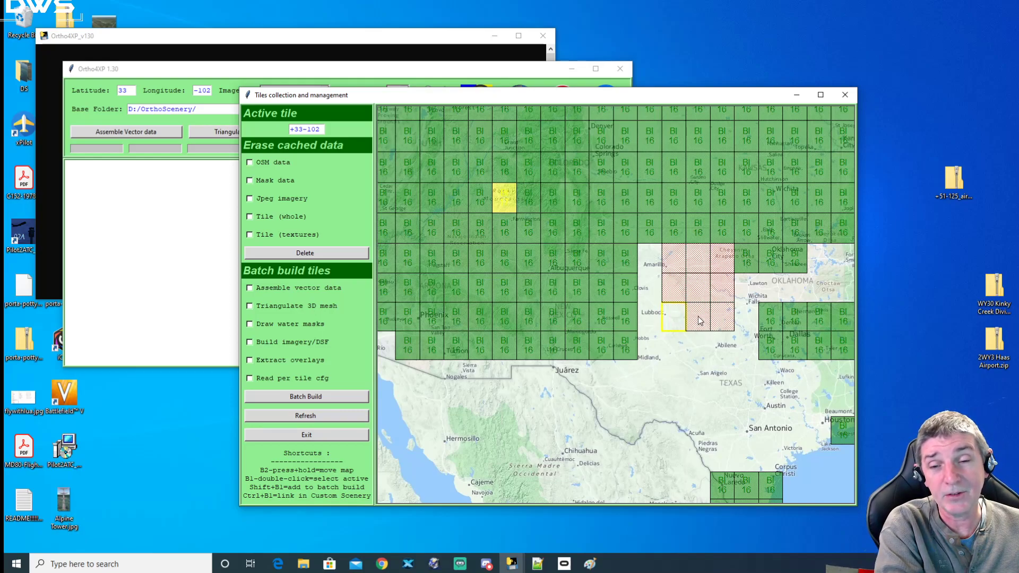
shift+click(700, 321)
shift+click(723, 318)
shift+click(726, 290)
shift+click(700, 294)
shift+click(674, 289)
shift+click(674, 261)
shift+click(698, 260)
shift+click(722, 260)
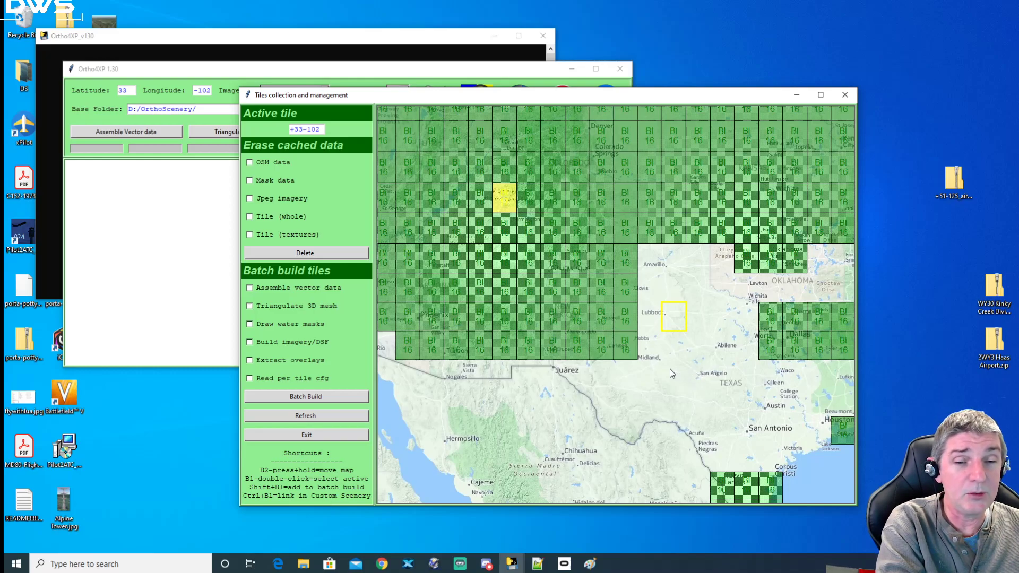
Step: Make the built tile +35-099 west of Oklahoma City active and highlight its name in the Active tile field
drag(512, 97, 383, 84)
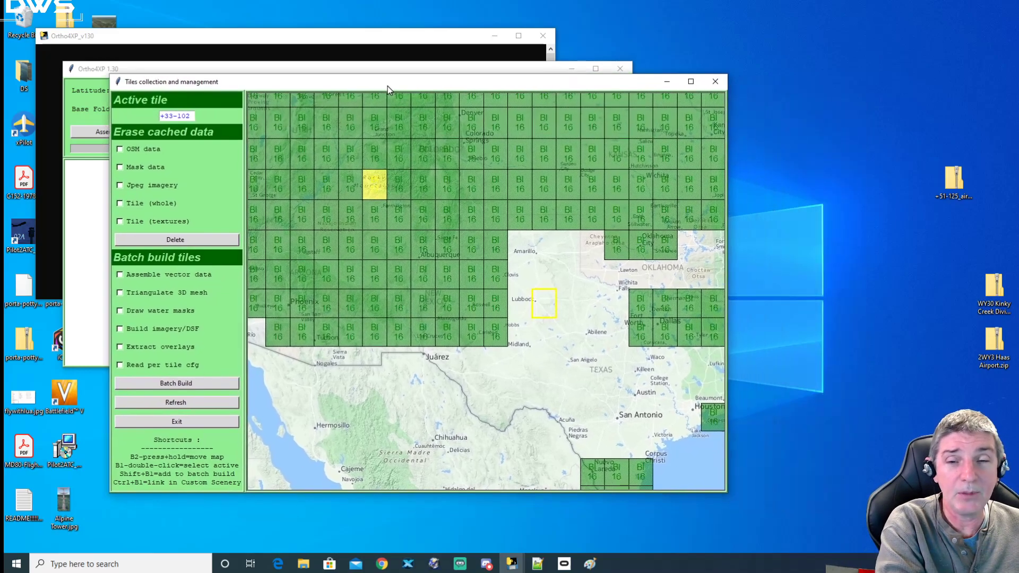
double_click(616, 253)
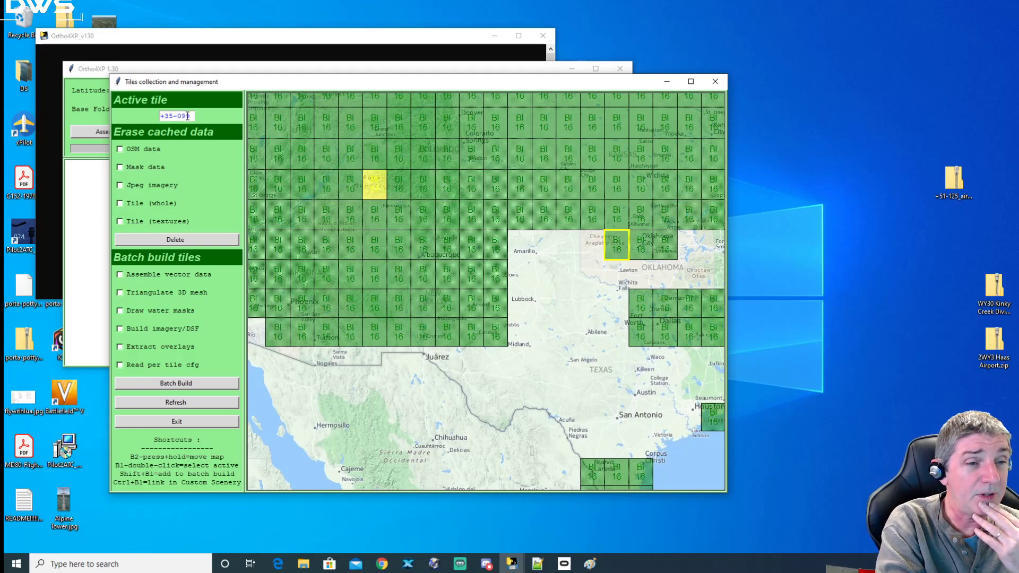
drag(162, 116, 194, 117)
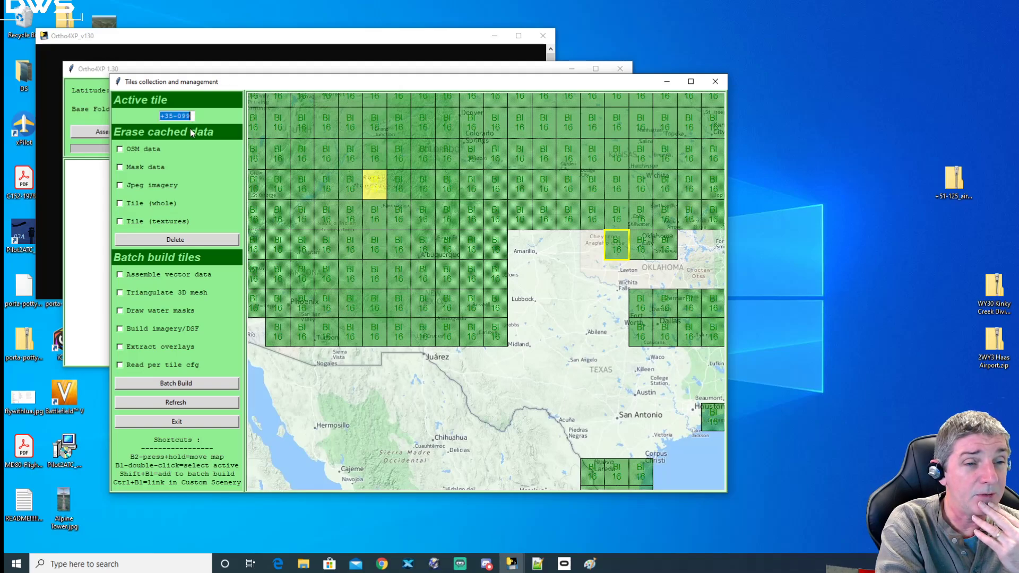
Step: Switch to File Explorer and locate the zOrtho4XP_+35-099 link in the X-Plane 11 Custom Scenery folder
drag(543, 83, 584, 110)
click(303, 564)
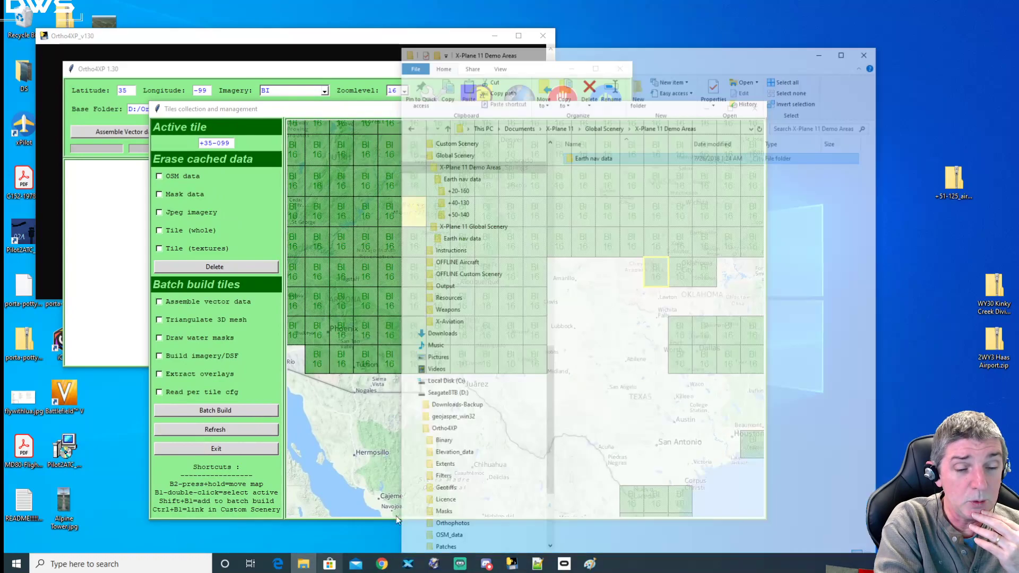
drag(569, 332, 569, 300)
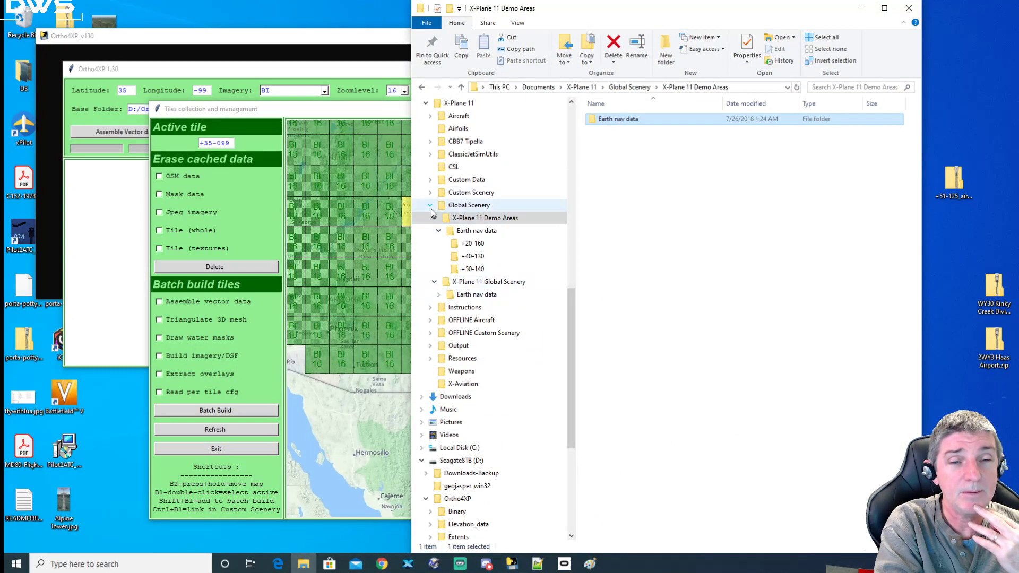
click(455, 192)
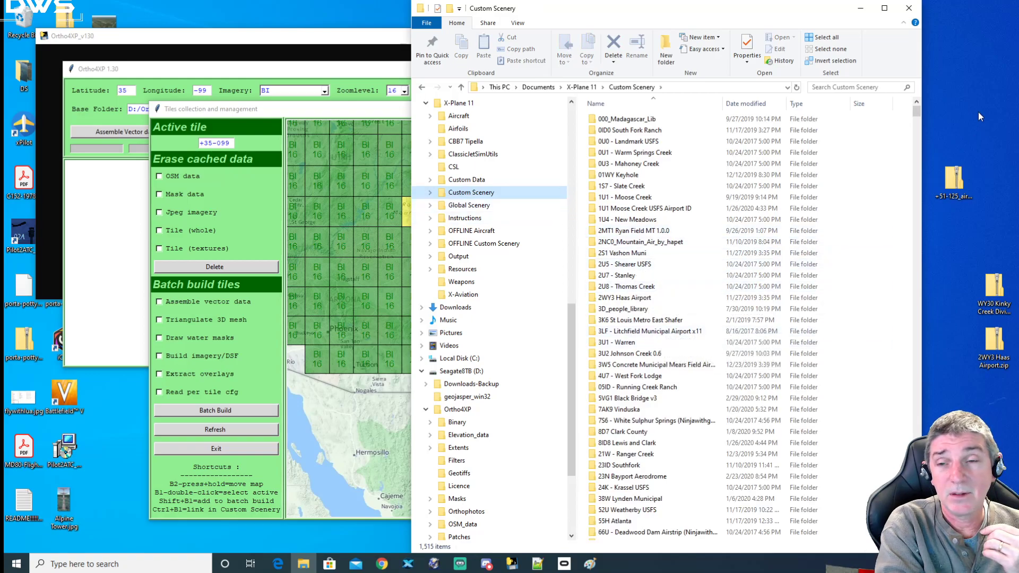
drag(918, 113, 918, 240)
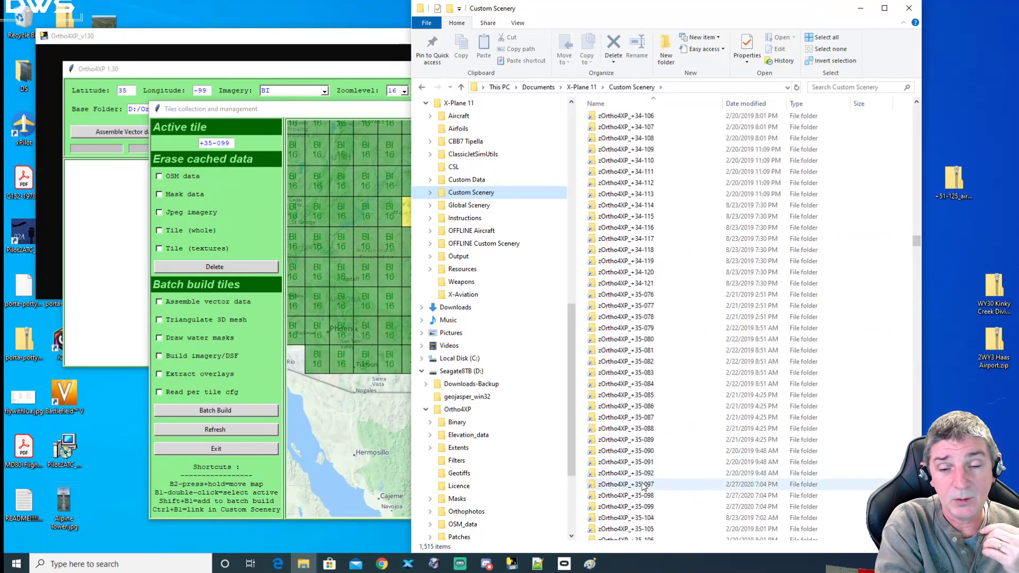
scroll(690, 466, down, 2)
click(643, 449)
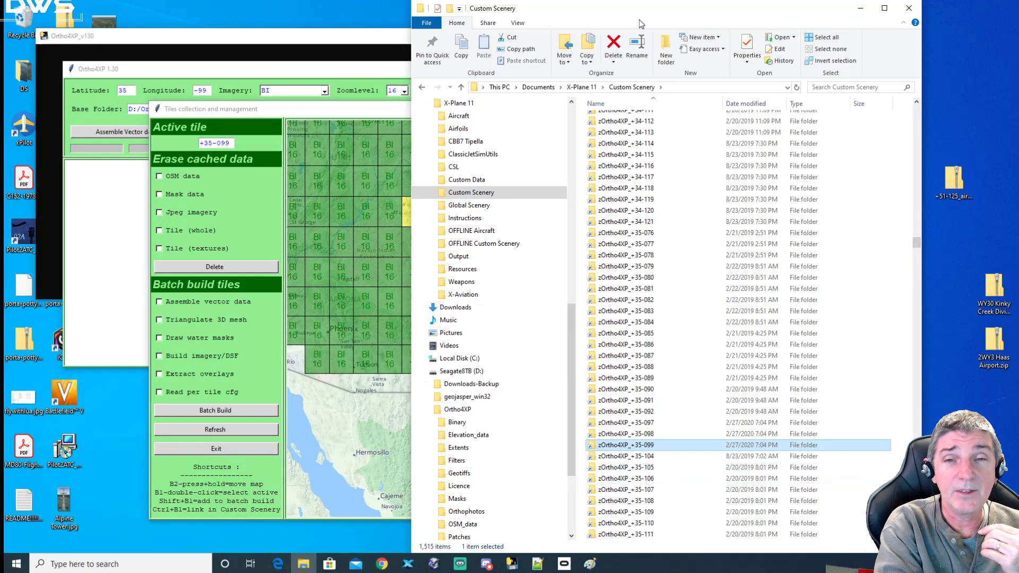
drag(689, 22, 547, 25)
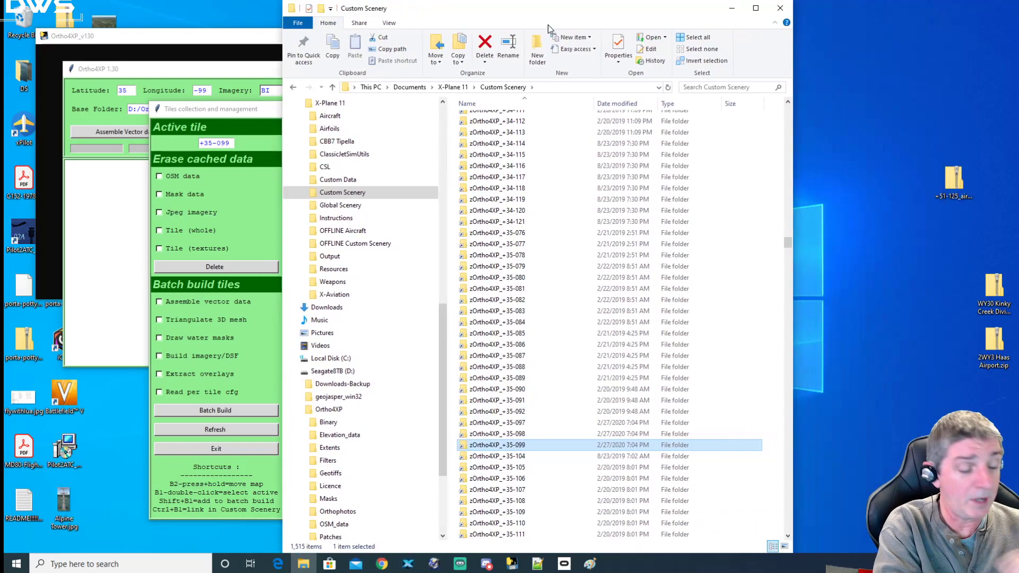
Step: Open a second File Explorer window beside the first and browse to the OrthoScenery folder on the D: drive
key(super+e)
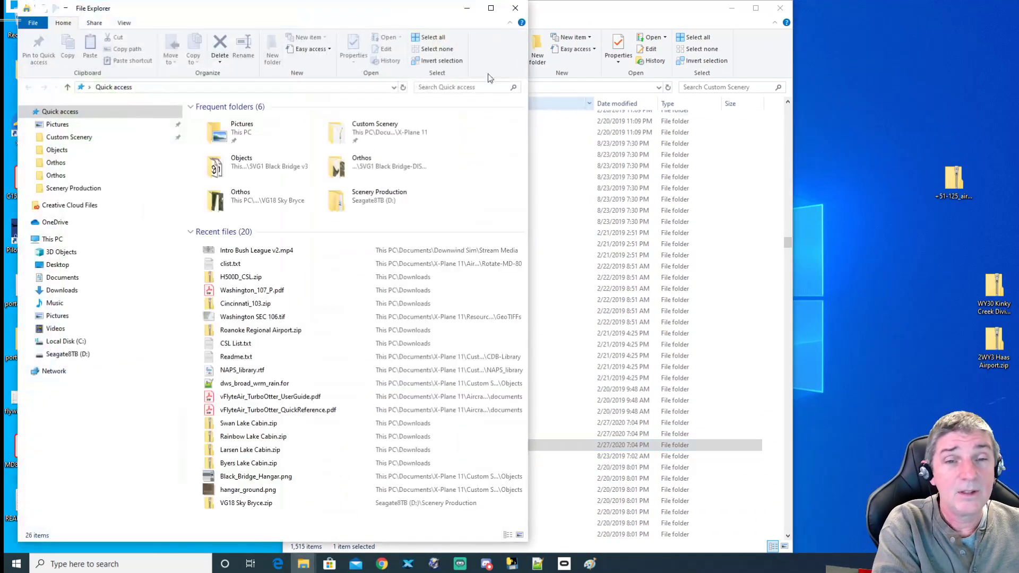
drag(421, 18, 783, 19)
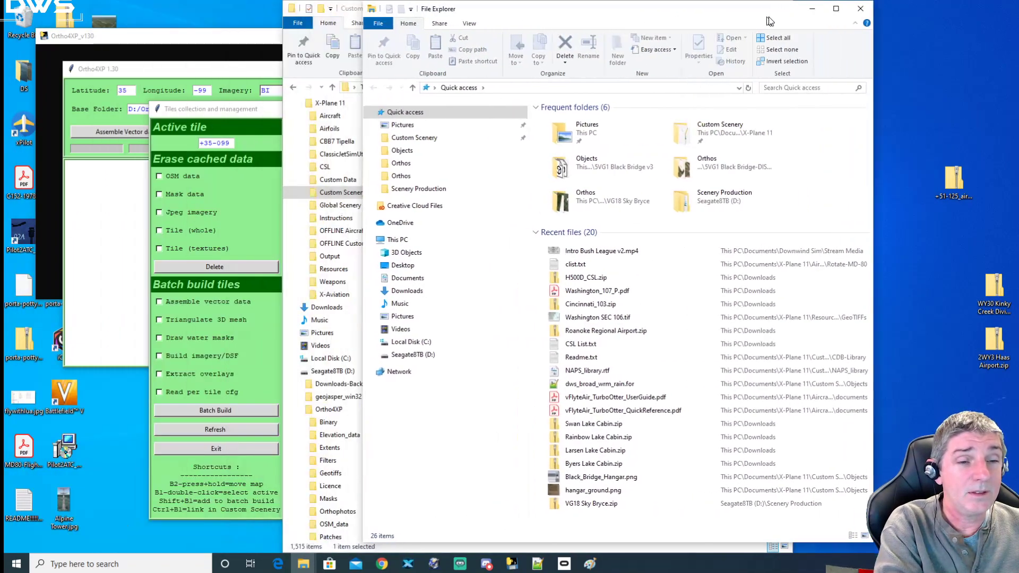
click(420, 354)
double_click(572, 164)
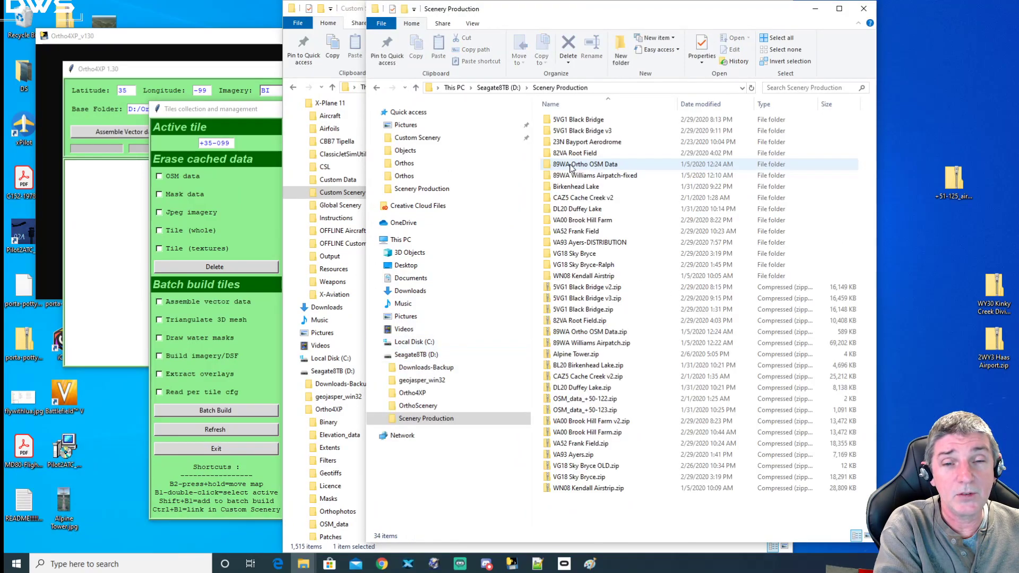
click(499, 88)
double_click(572, 155)
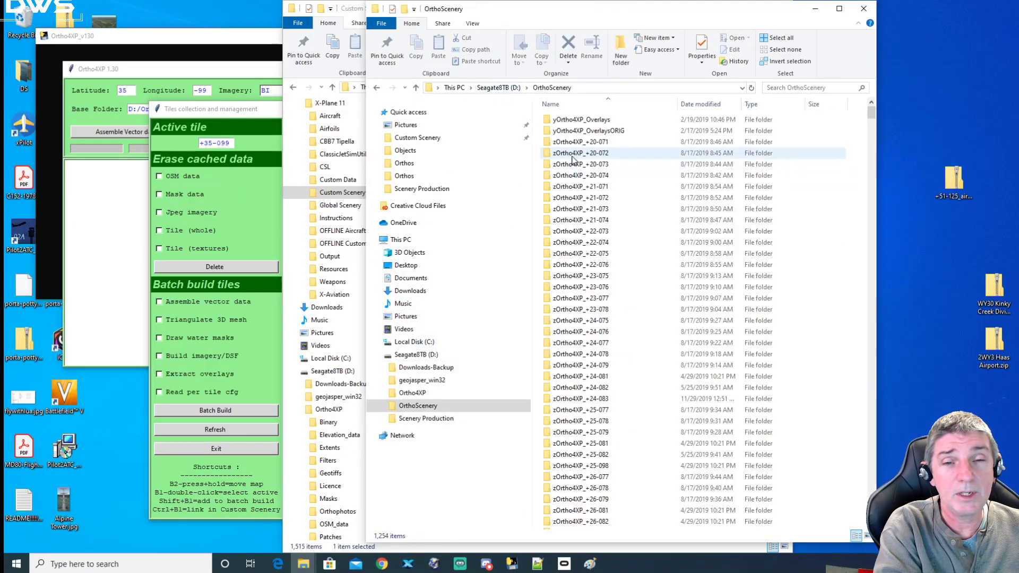
Step: Check Ortho4XP's Base Folder path and select the zOrtho4XP_+35-099 folder in OrthoScenery, keeping both folder windows in view
scroll(615, 315, down, 20)
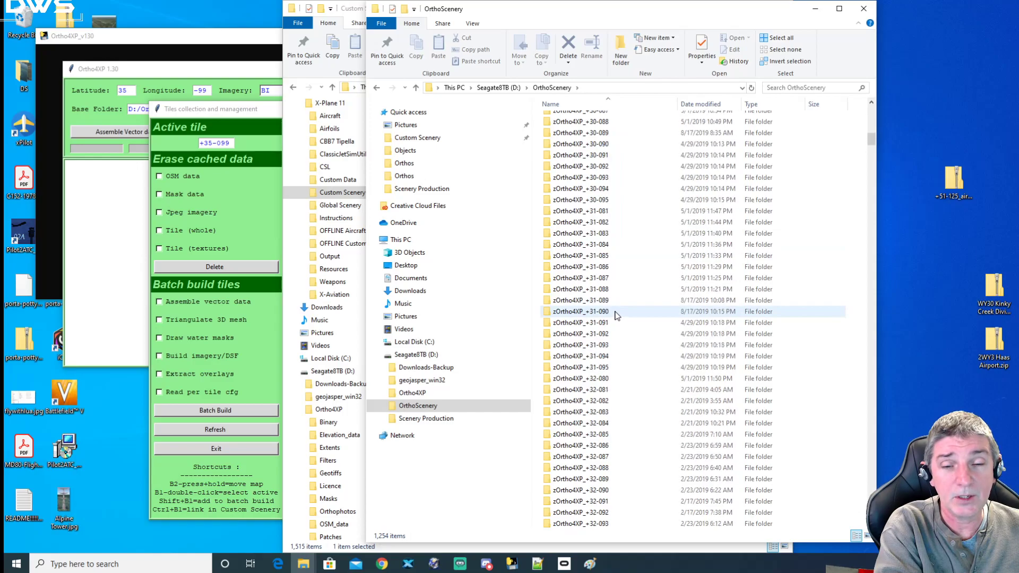
scroll(616, 382, down, 9)
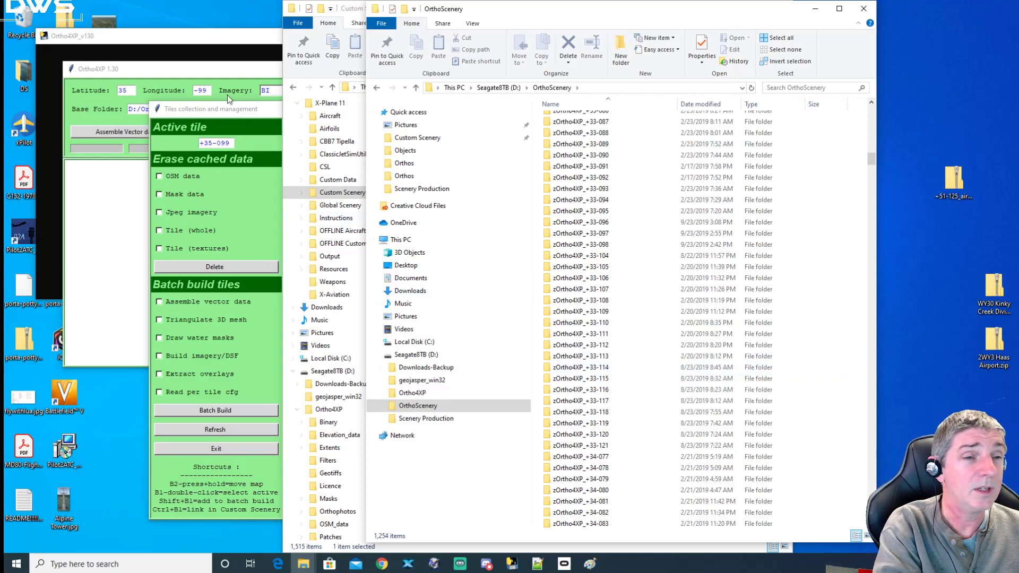
click(237, 108)
drag(237, 108, 82, 108)
click(524, 18)
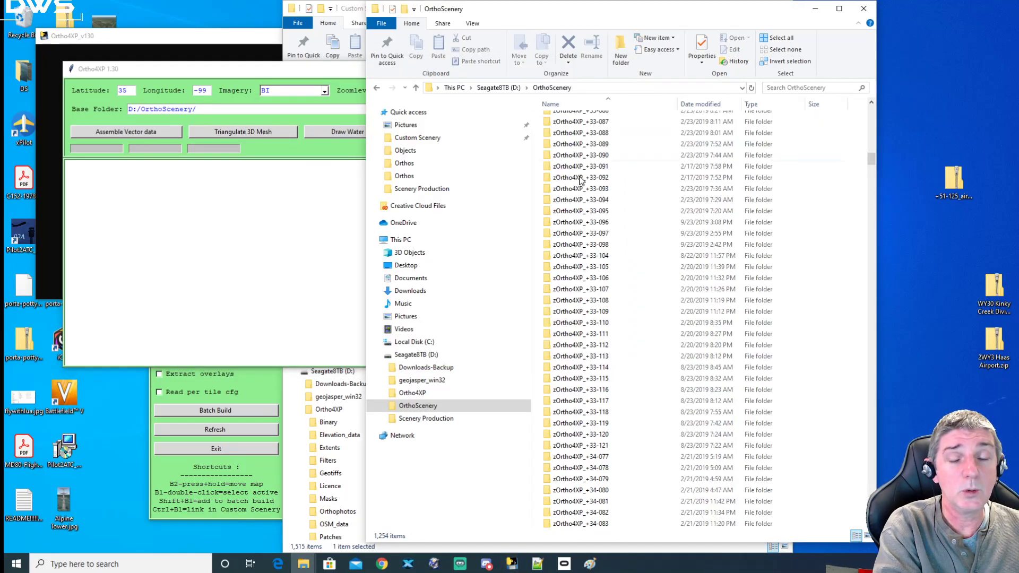
scroll(625, 401, down, 15)
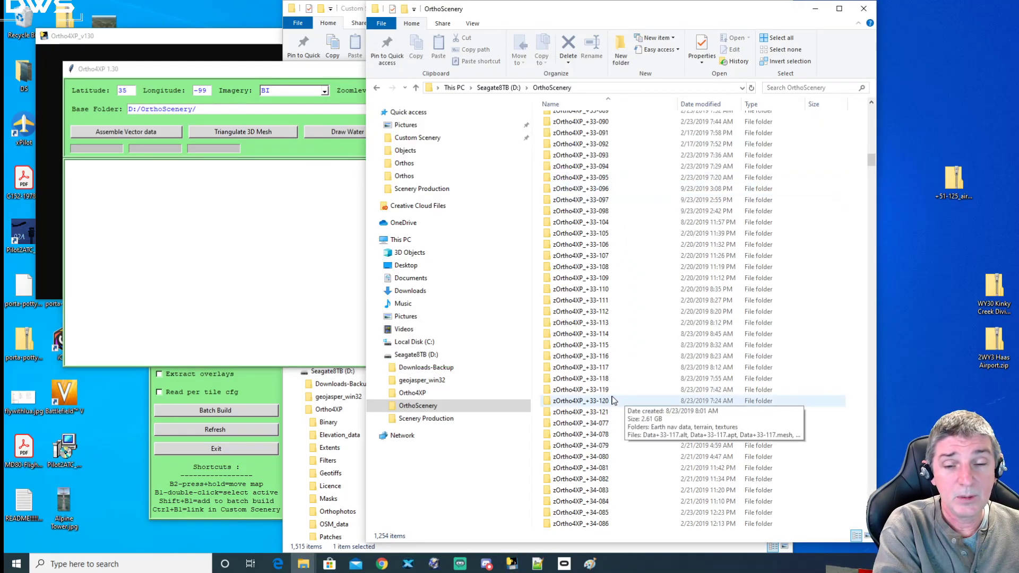
scroll(627, 421, down, 5)
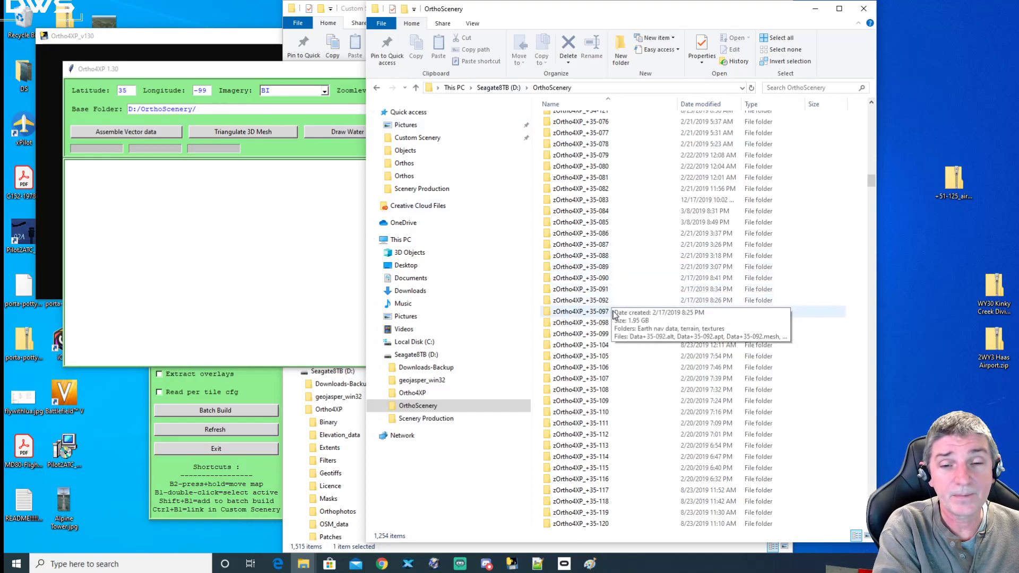
click(631, 334)
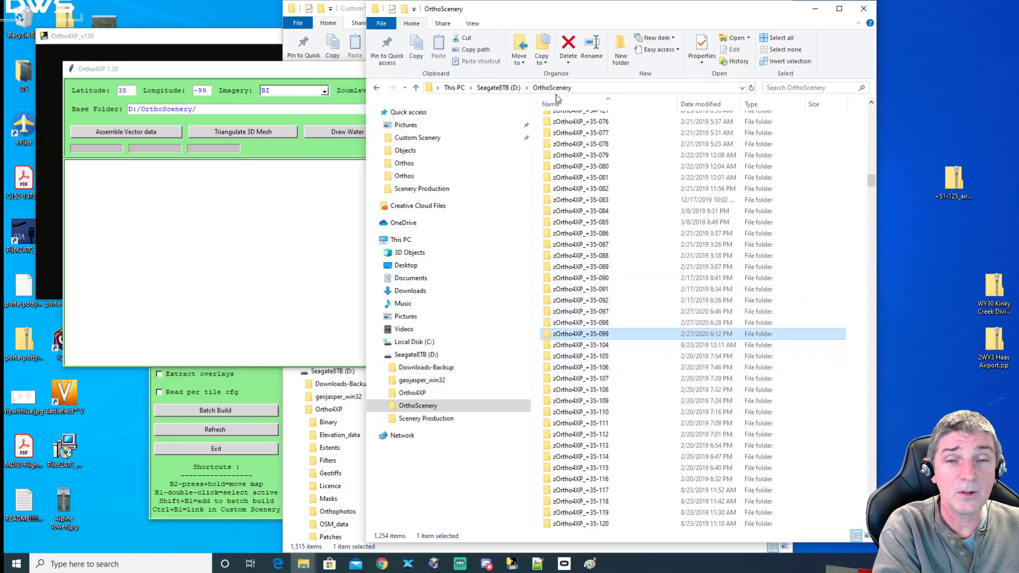
drag(645, 16, 875, 16)
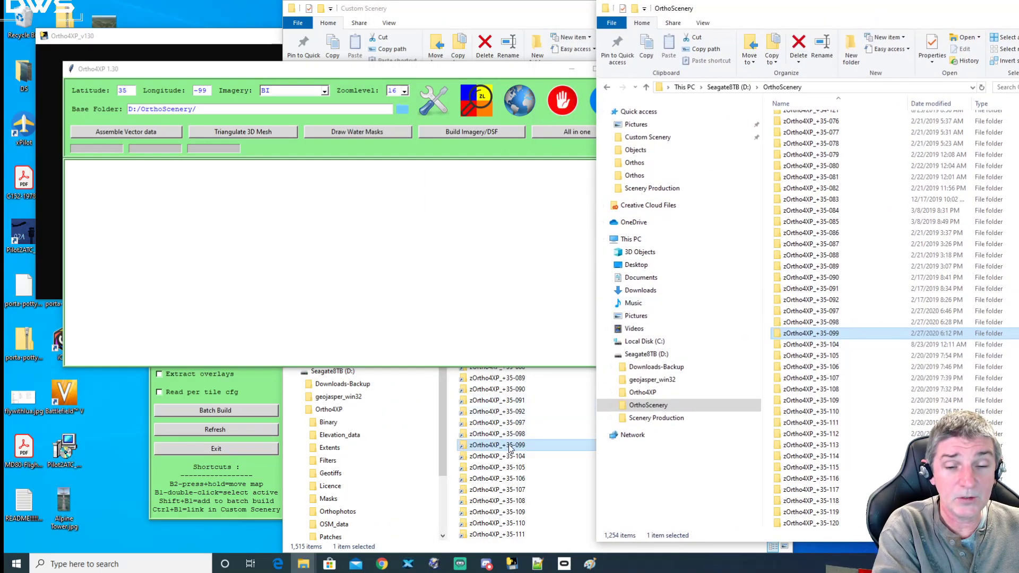
Step: Unlink the active tile +35-099 from Custom Scenery on the Ortho4XP tile map
click(241, 505)
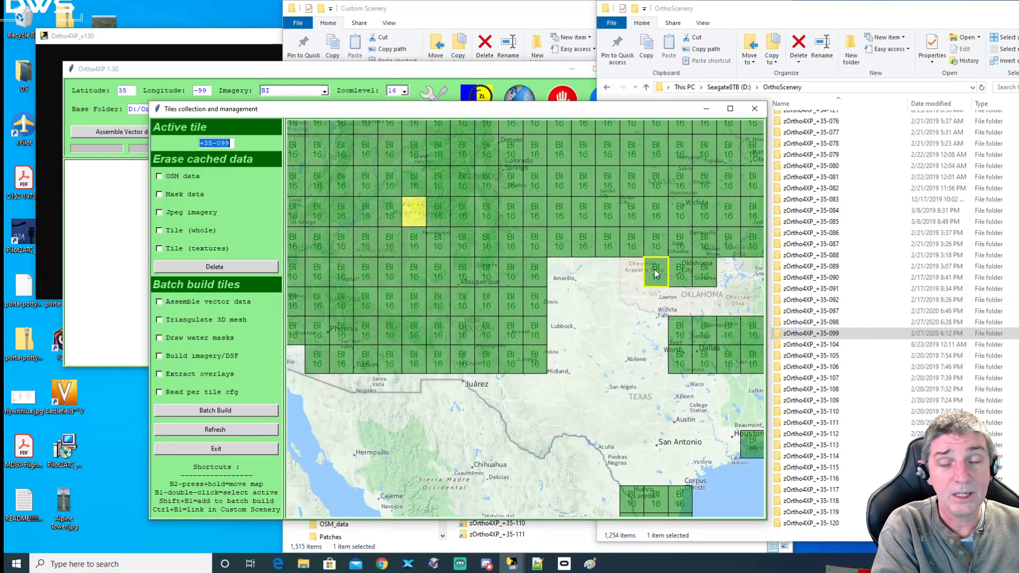
drag(599, 114, 280, 65)
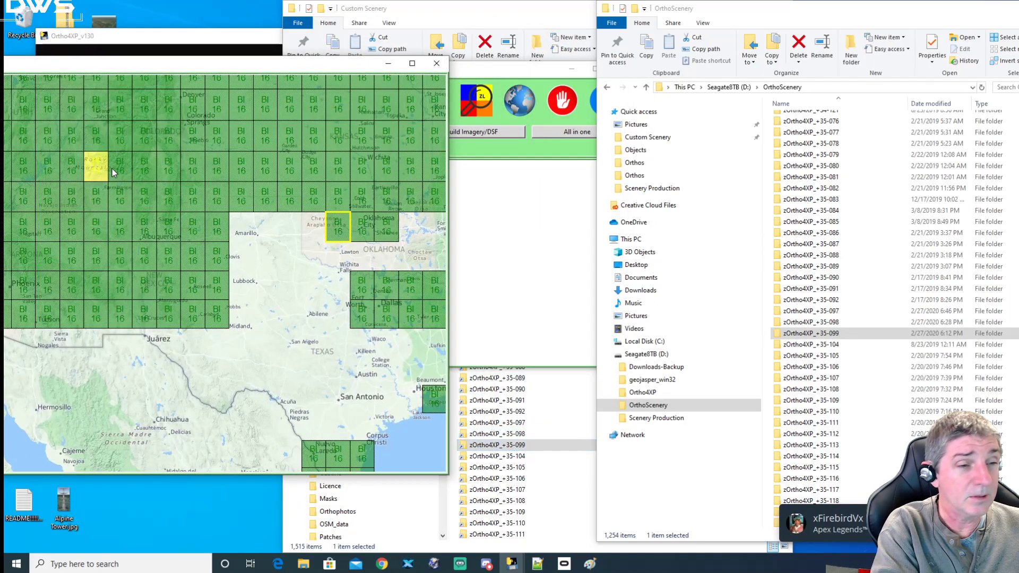
click(342, 236)
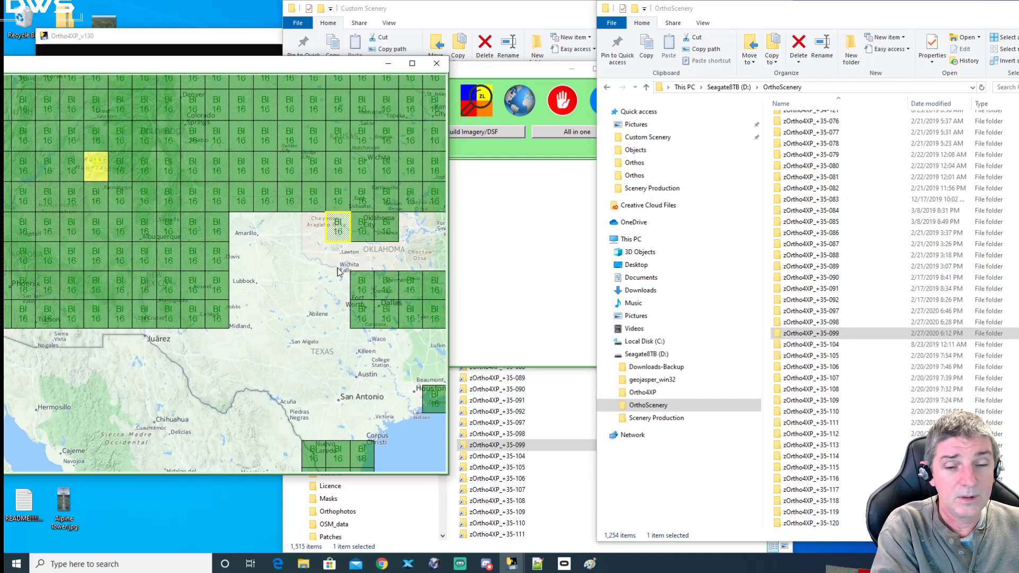
Step: Reload the Custom Scenery folder in File Explorer and check the +35 tile links for +35-099
click(517, 545)
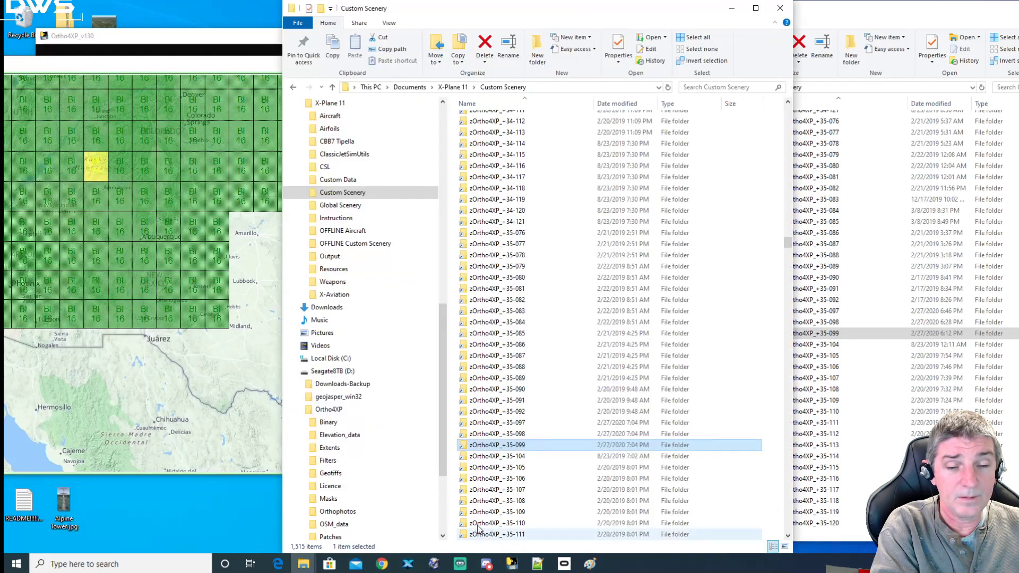
click(353, 206)
click(351, 193)
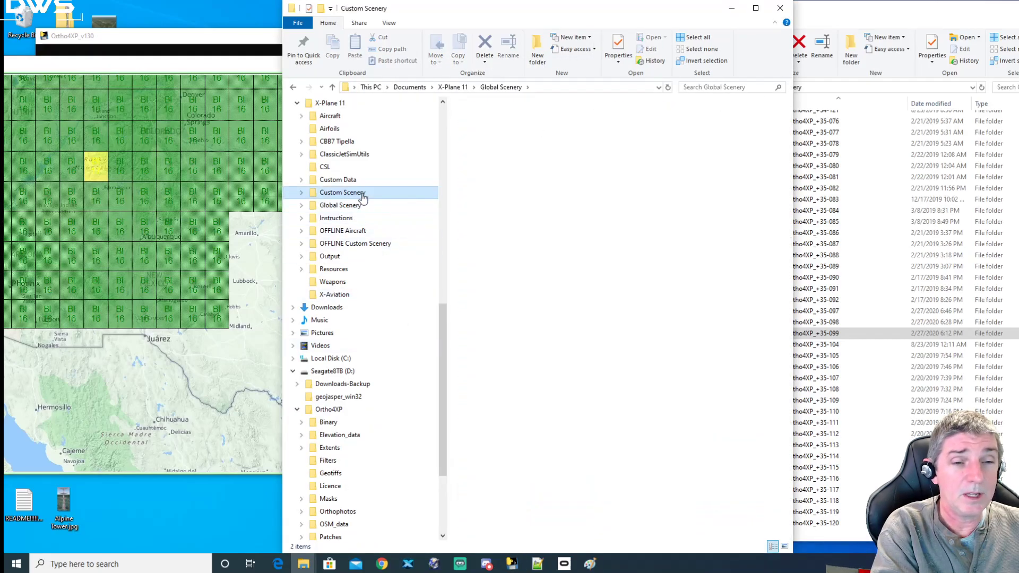
drag(788, 110, 787, 246)
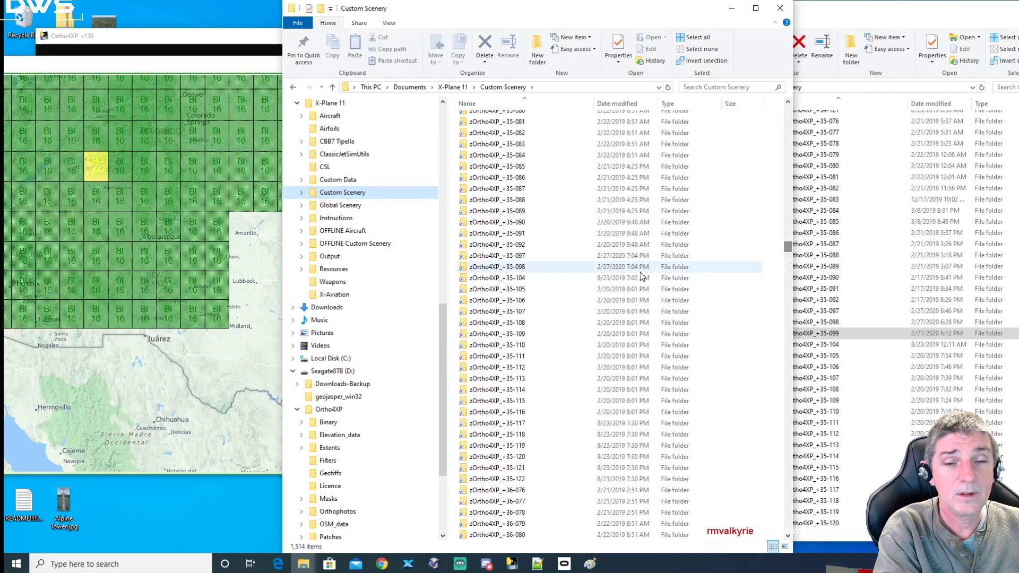
click(520, 269)
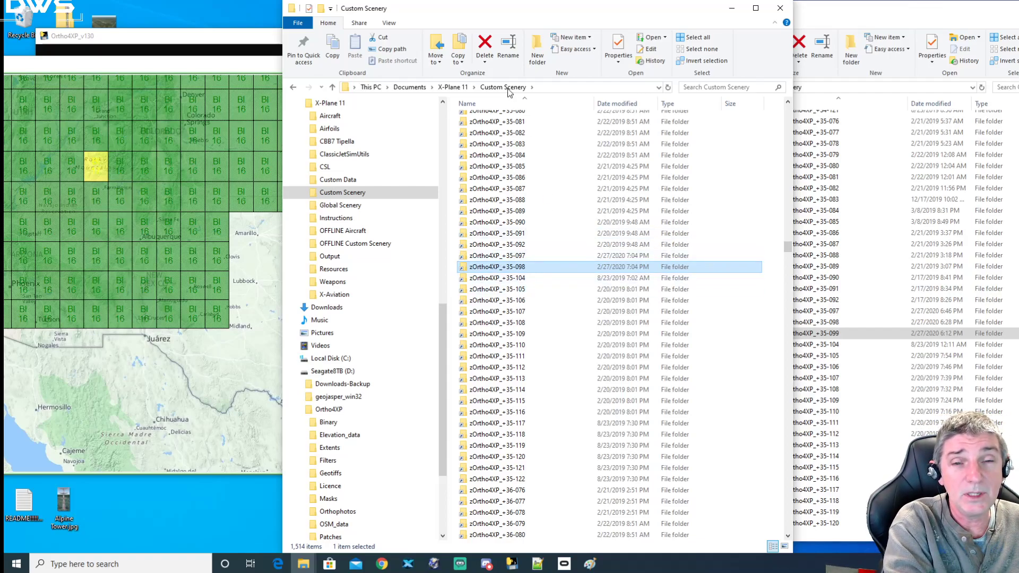
drag(549, 17, 512, 17)
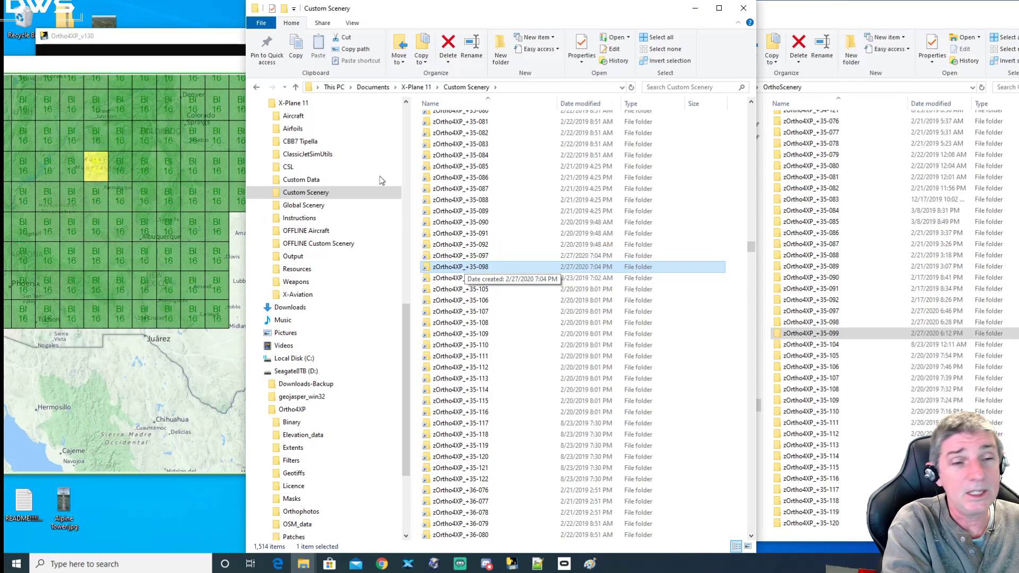
drag(422, 11, 475, 11)
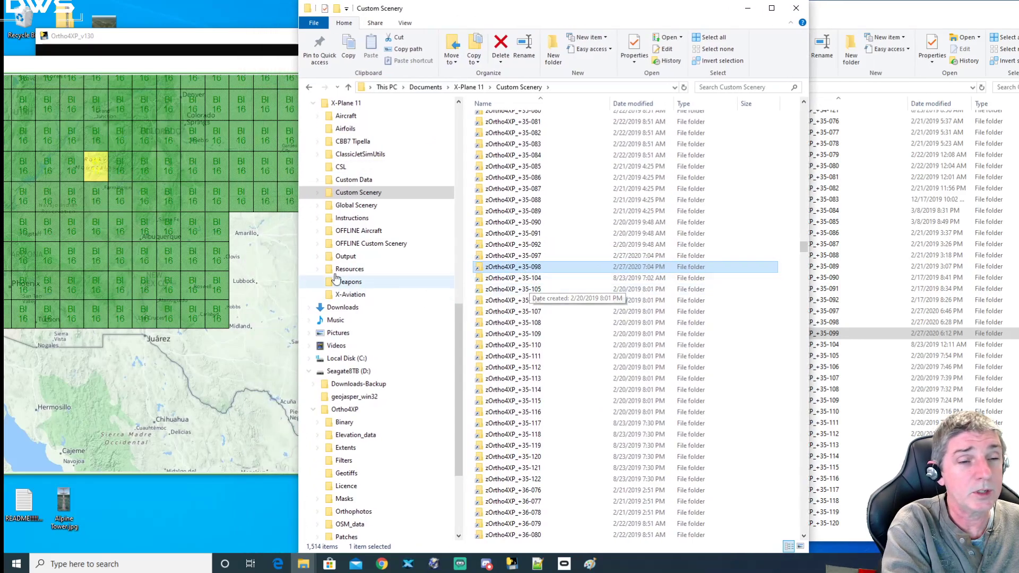
Step: Inspect the contents of the zOrtho4XP_+35-099 folder in OrthoScenery and return to the tile folder list
click(250, 67)
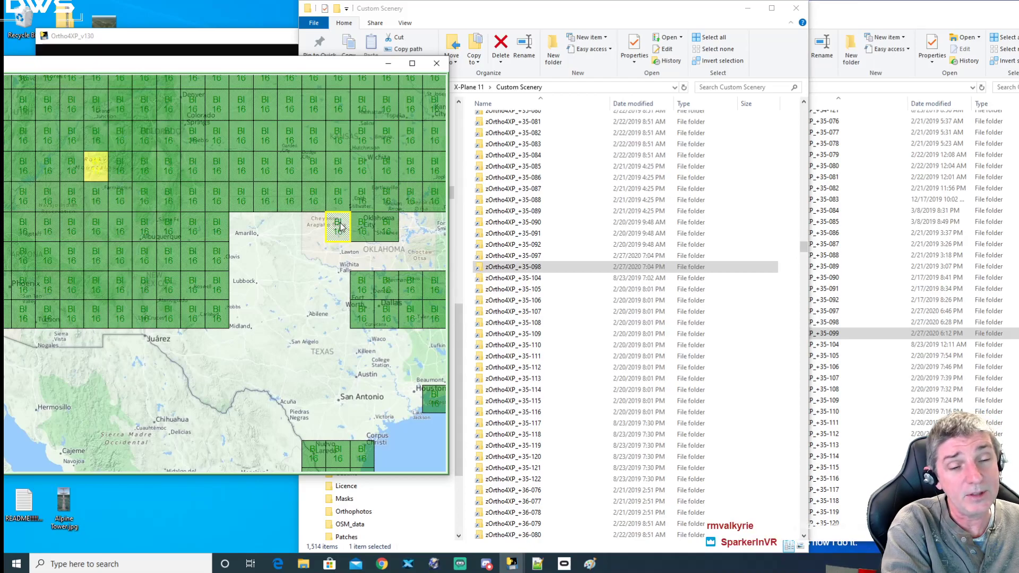
click(866, 33)
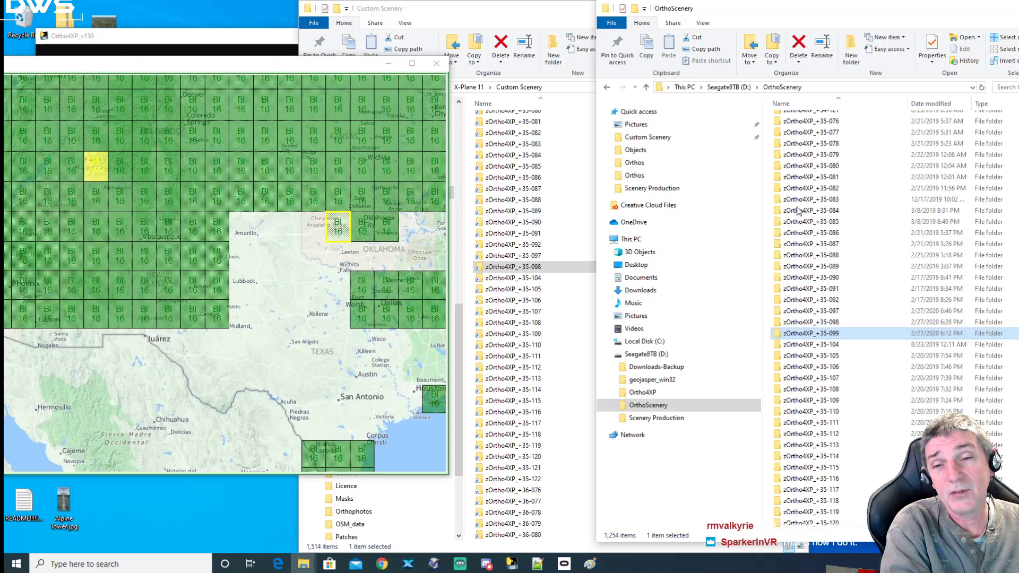
double_click(813, 334)
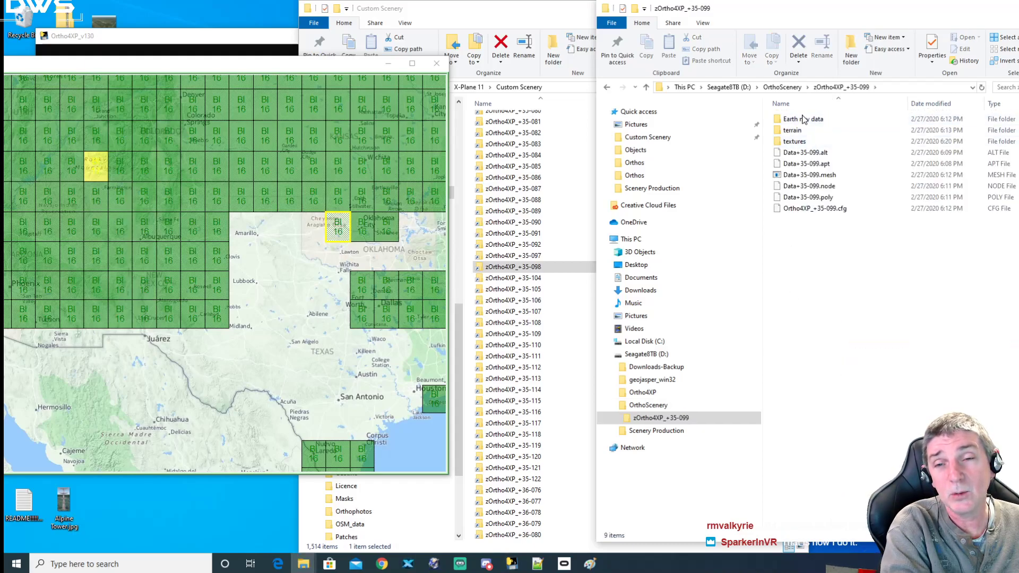
key(BackSpace)
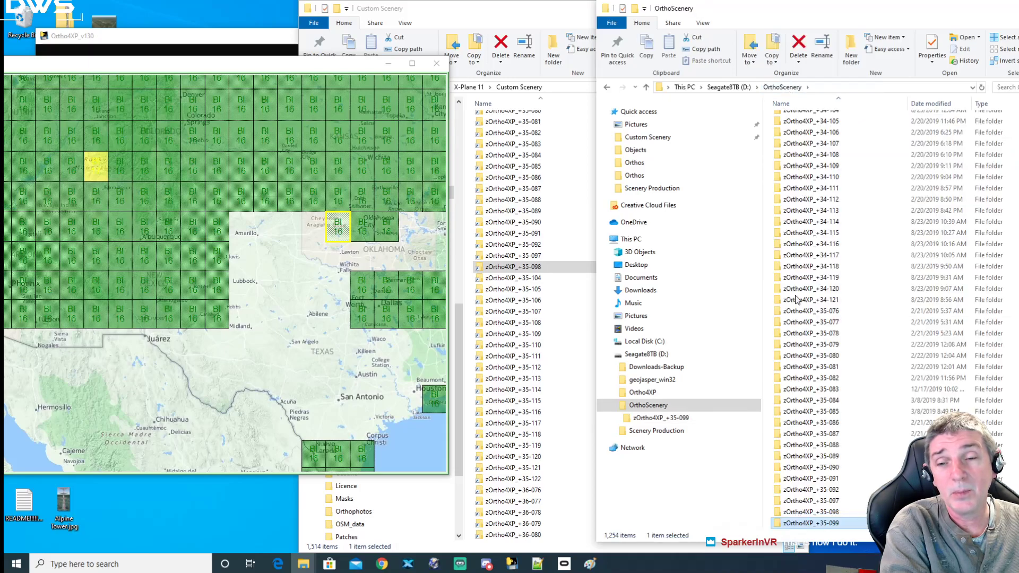
scroll(792, 323, down, 6)
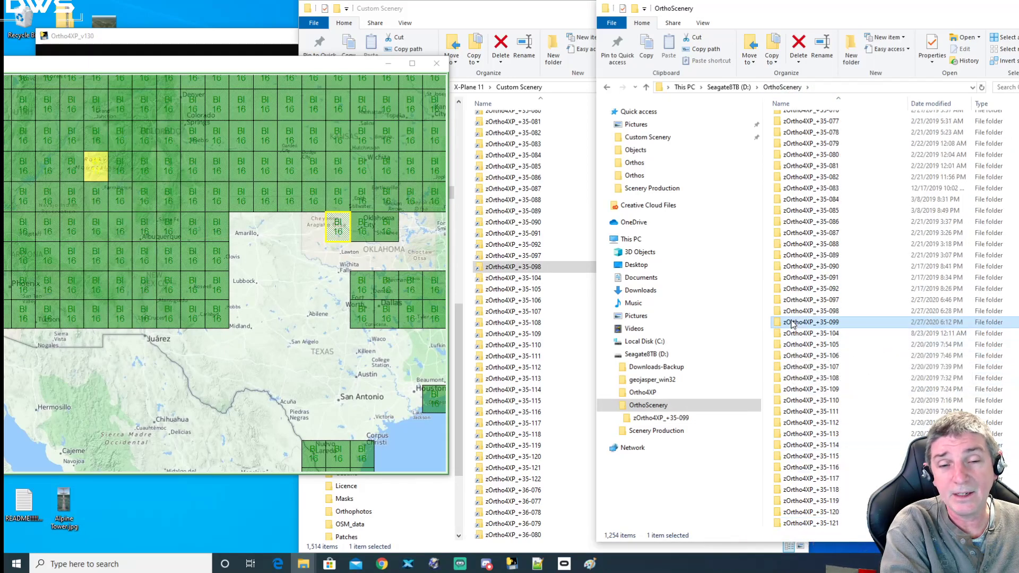
Step: Return to the Ortho4XP tile map and link tile +35-099 back into Custom Scenery
click(539, 22)
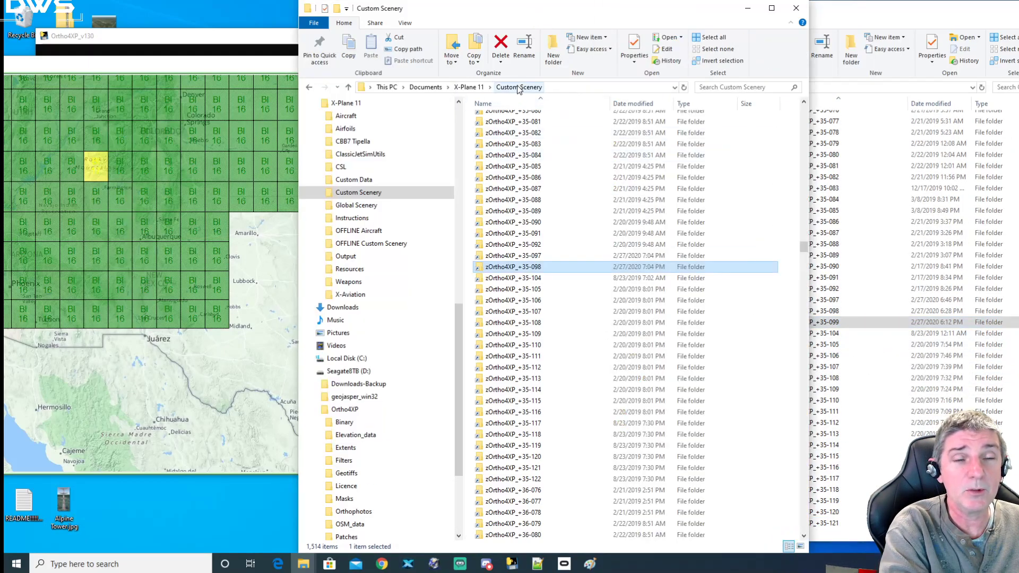
click(266, 70)
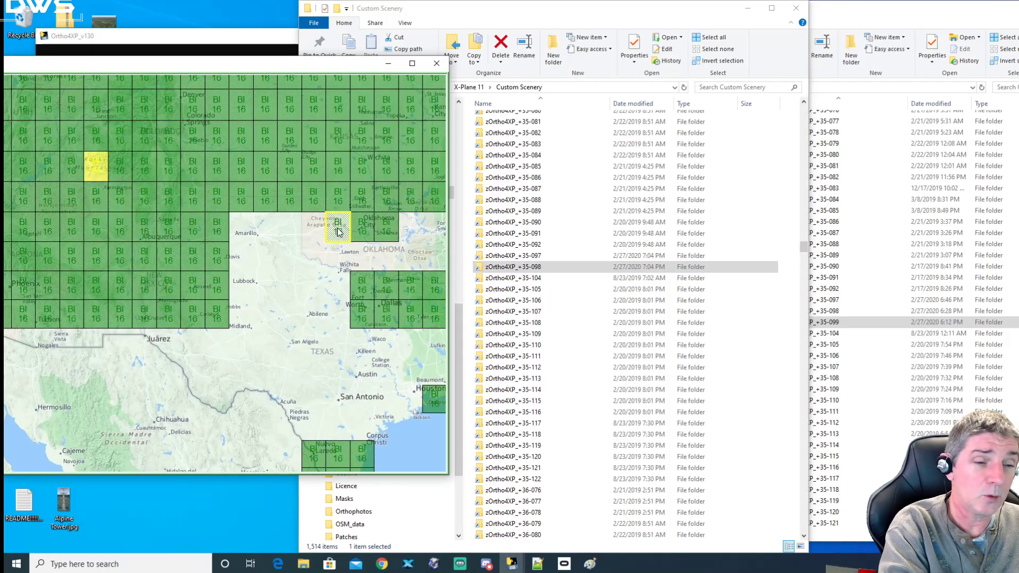
drag(321, 66, 562, 67)
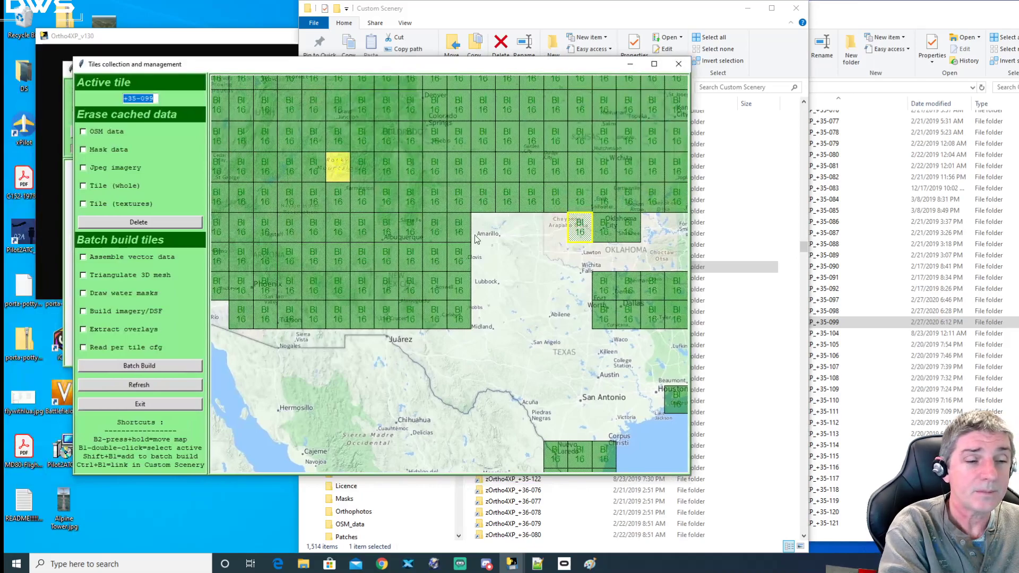
ctrl+click(582, 236)
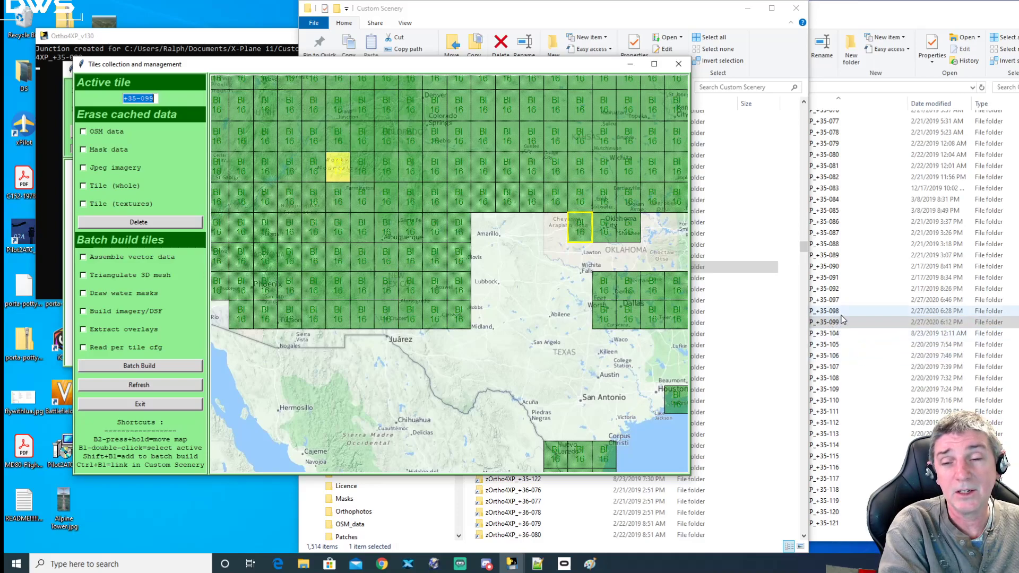
Step: Reload the Custom Scenery folder in File Explorer and locate the zOrtho4XP_+35-099 link in the list
click(550, 26)
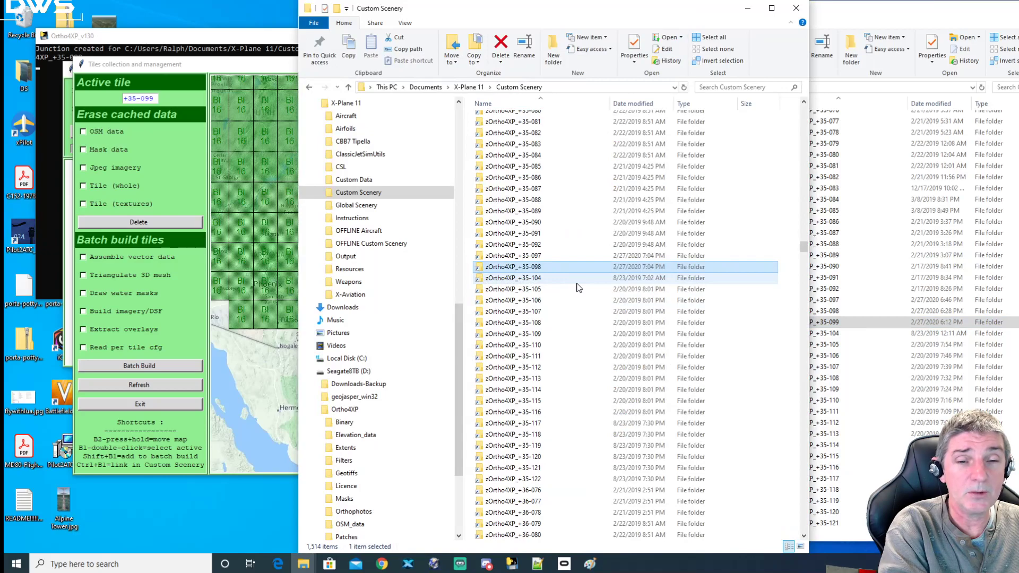
click(356, 205)
click(358, 192)
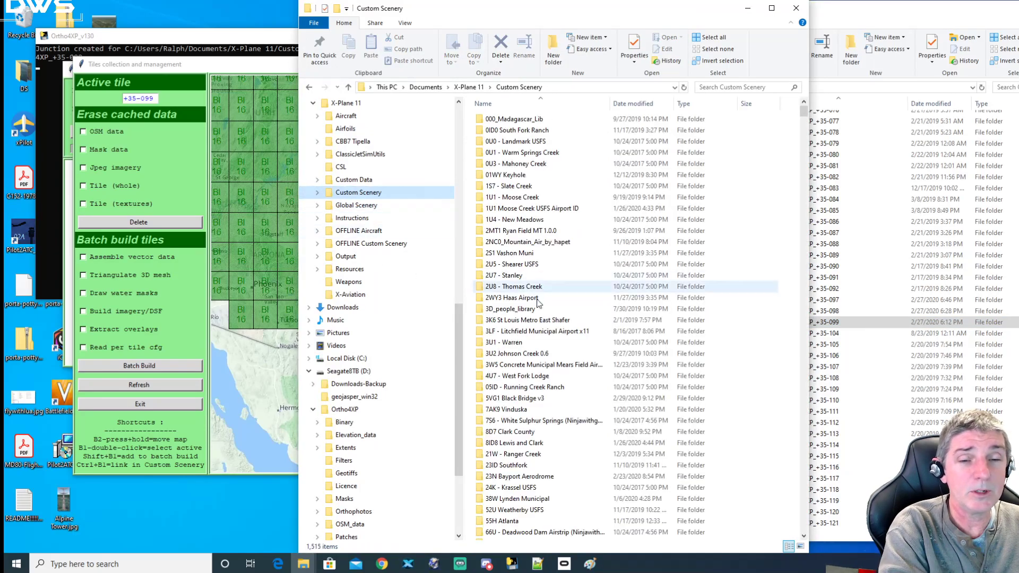
drag(804, 113, 810, 253)
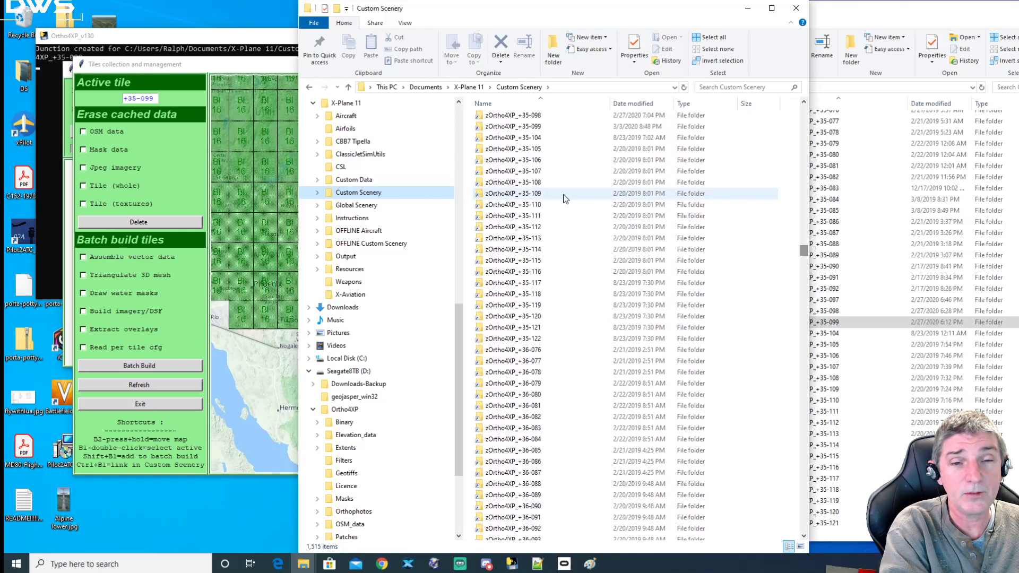
click(547, 182)
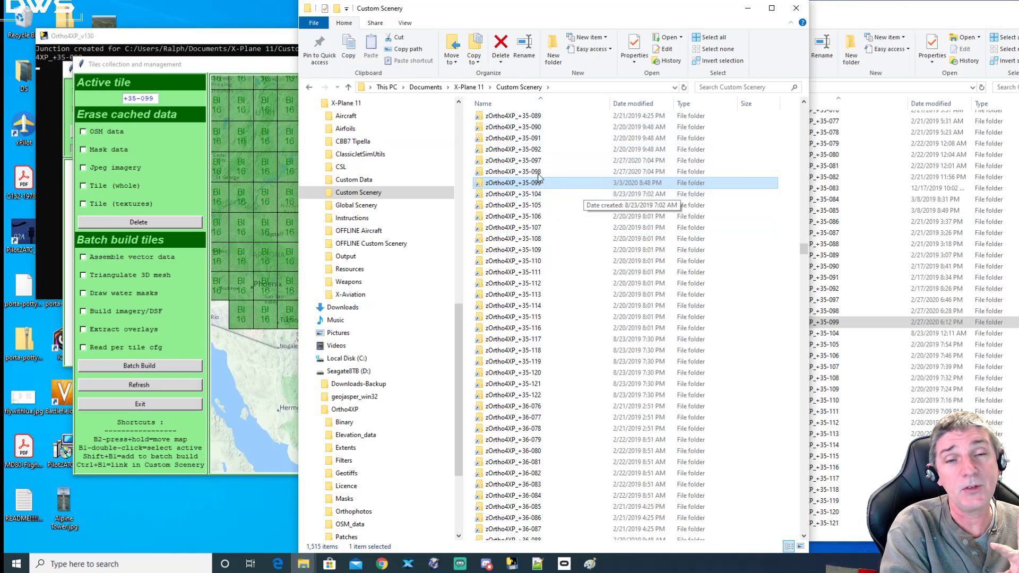
Step: Compare the linked tile on the Ortho4XP tile map with its zOrtho4XP_+35-099 folder in OrthoScenery
click(218, 65)
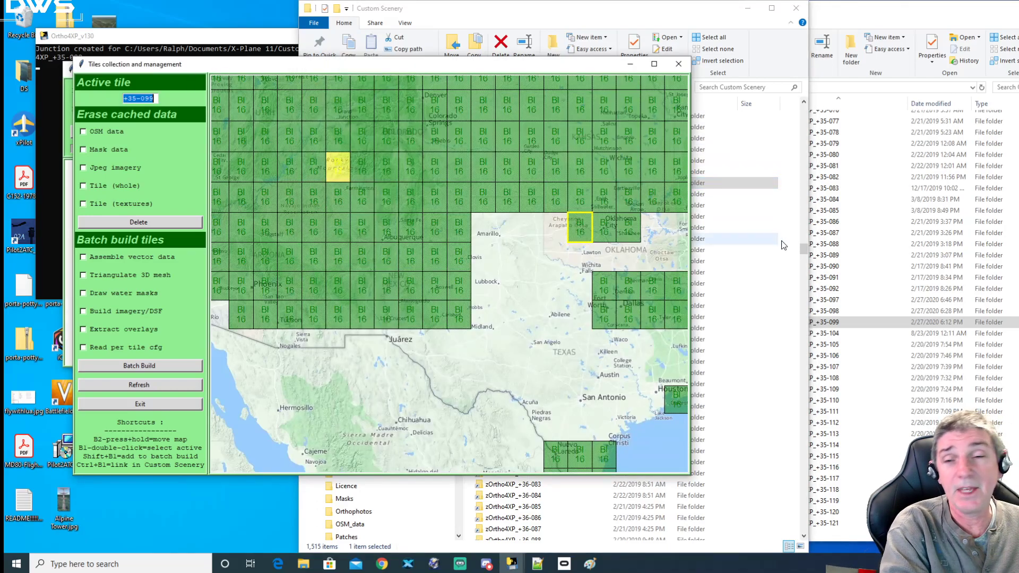
click(853, 30)
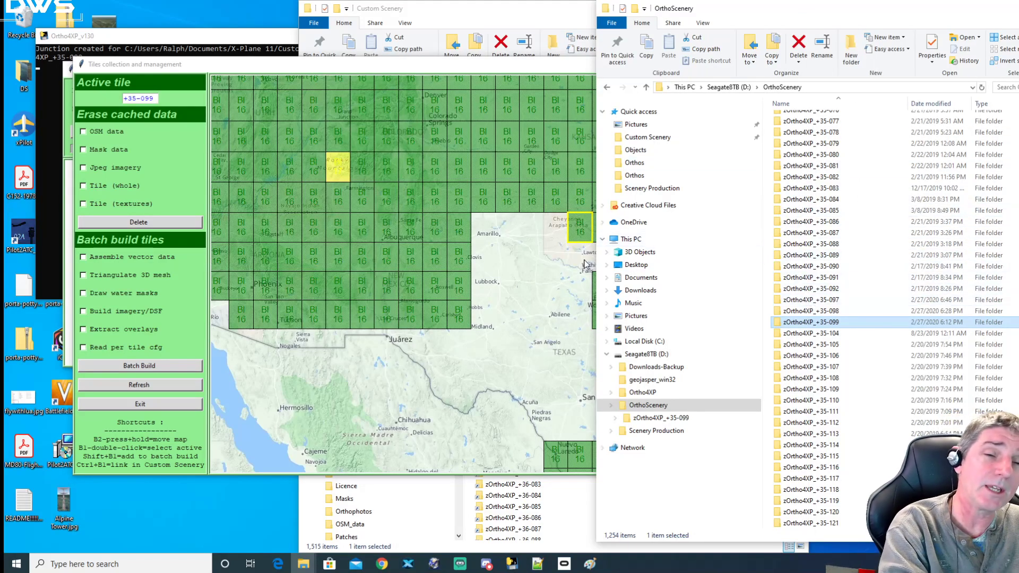
mouse_move(833, 249)
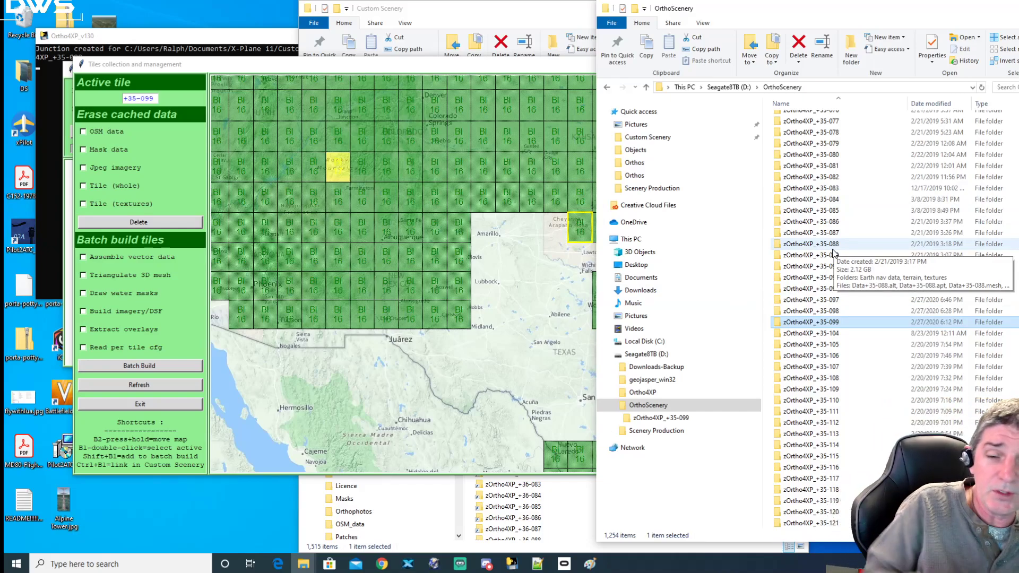
Step: Return to the Ortho4XP tile map and make the unbuilt tile +35-102 beside Amarillo the active tile
click(485, 66)
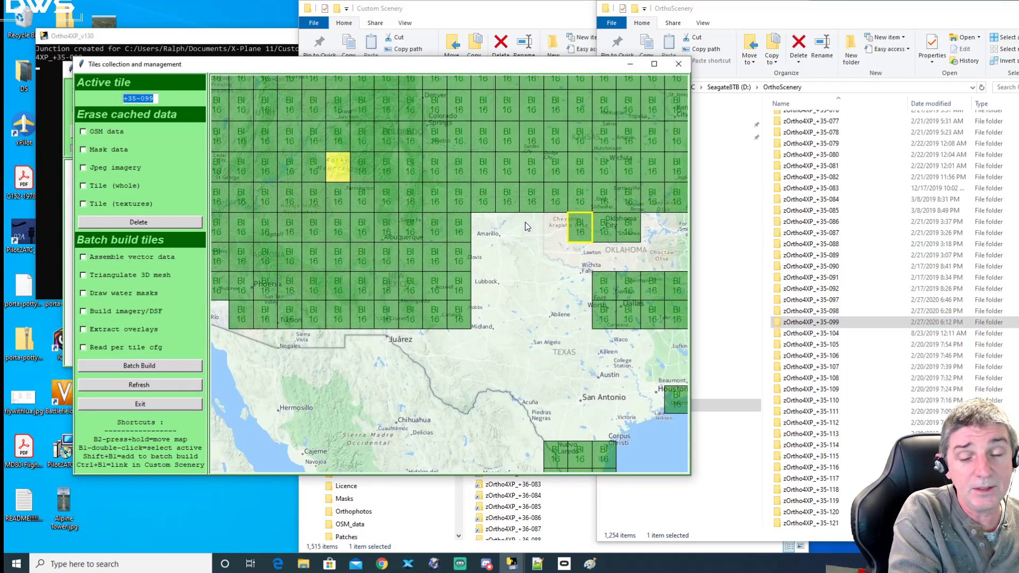
drag(477, 63, 500, 77)
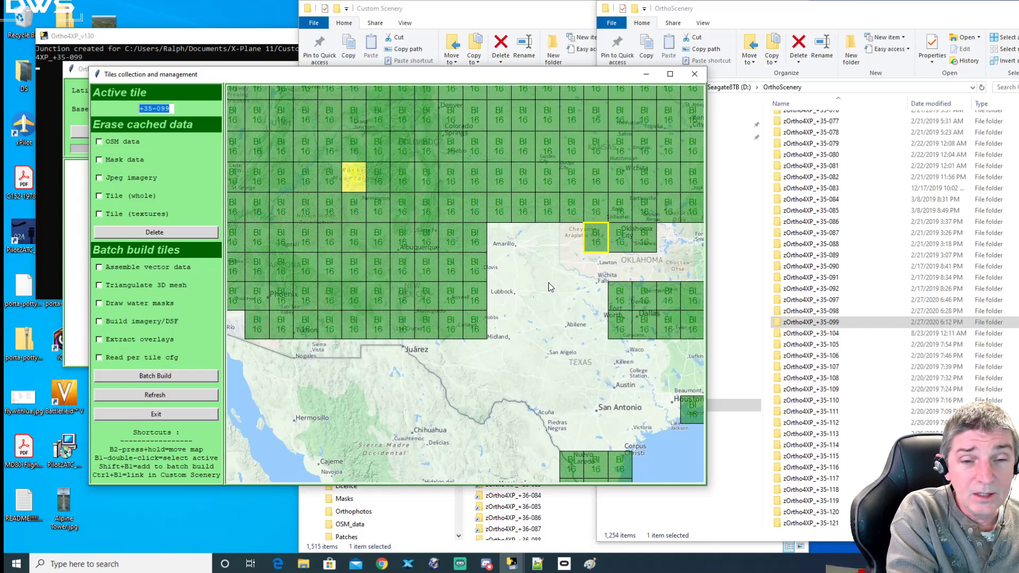
double_click(513, 246)
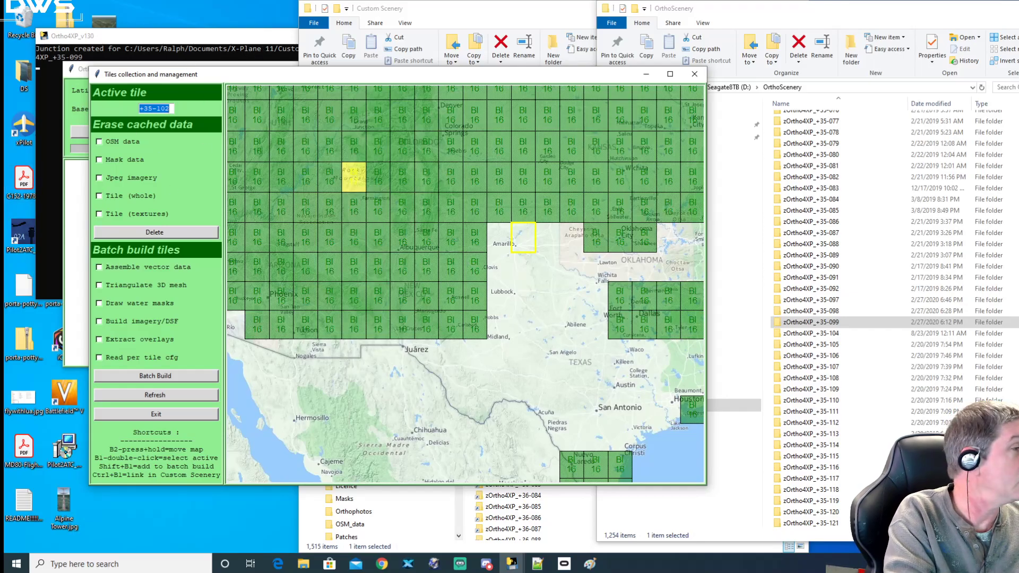
Step: Switch to SkyVector in Chrome and look over the airports from Abilene to Mineral Wells, west of Dallas-Fort Worth
click(383, 564)
scroll(291, 392, up, 2)
scroll(662, 230, down, 4)
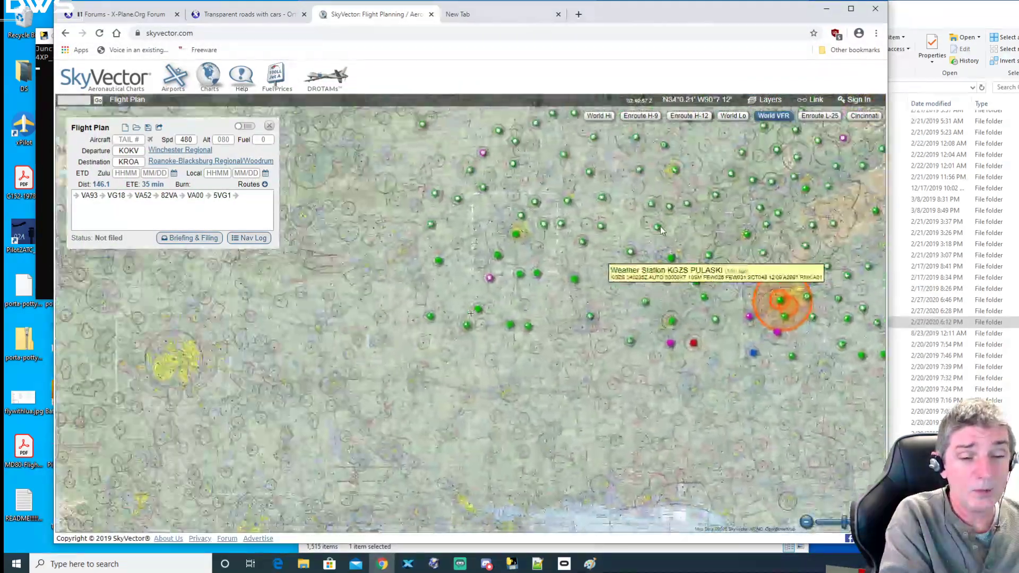
drag(185, 373, 481, 386)
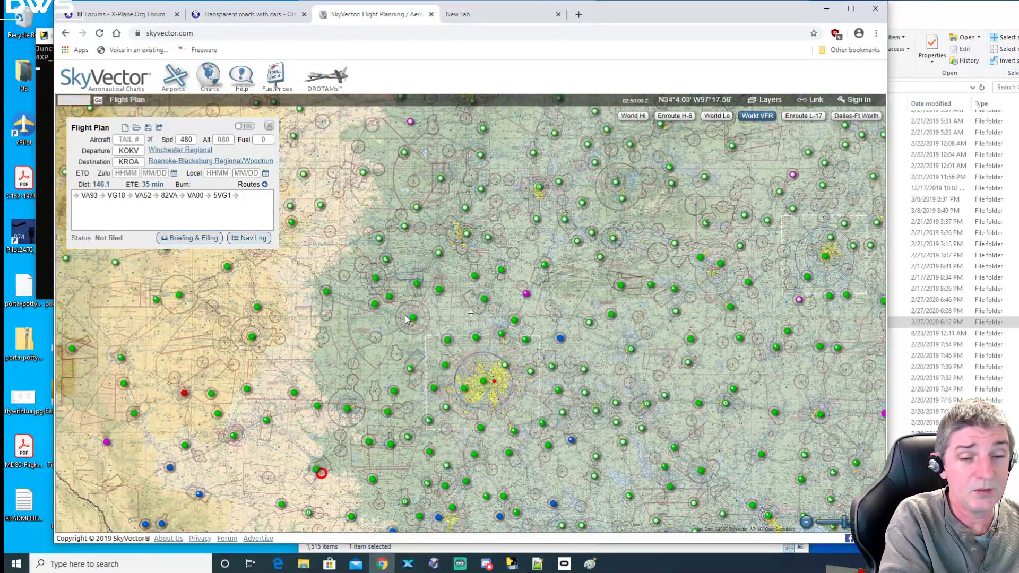
scroll(399, 350, up, 2)
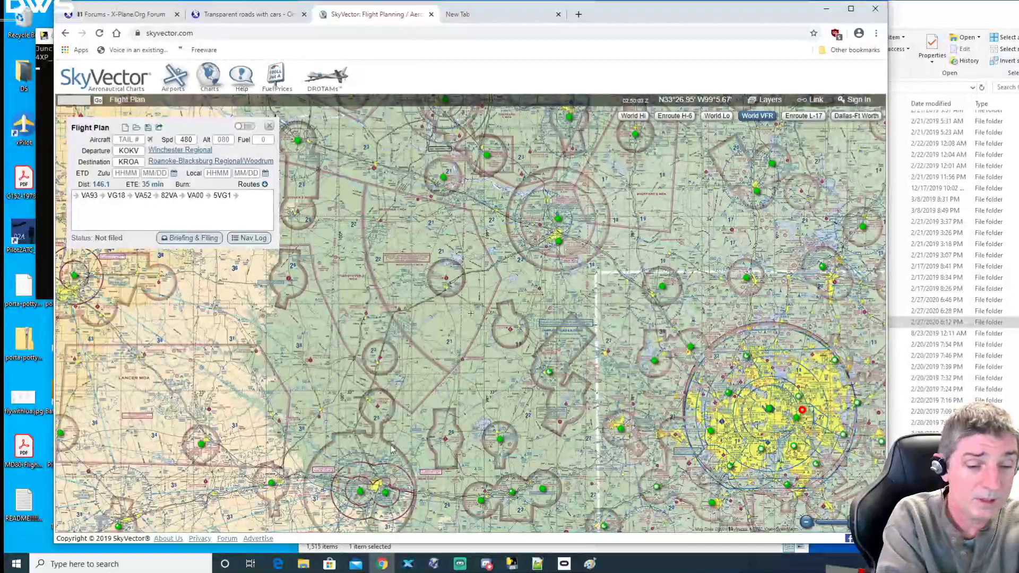
mouse_move(394, 499)
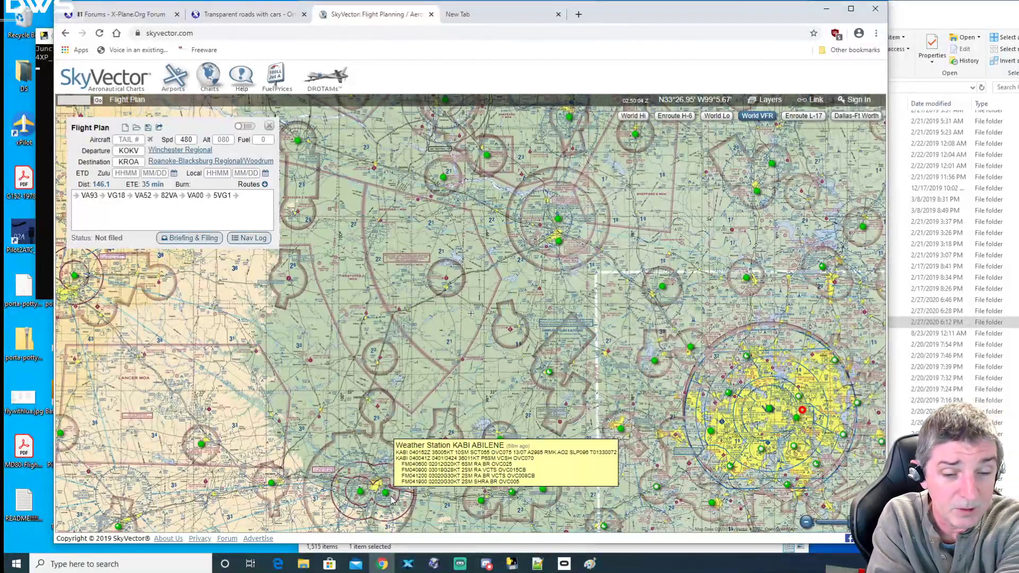
mouse_move(362, 493)
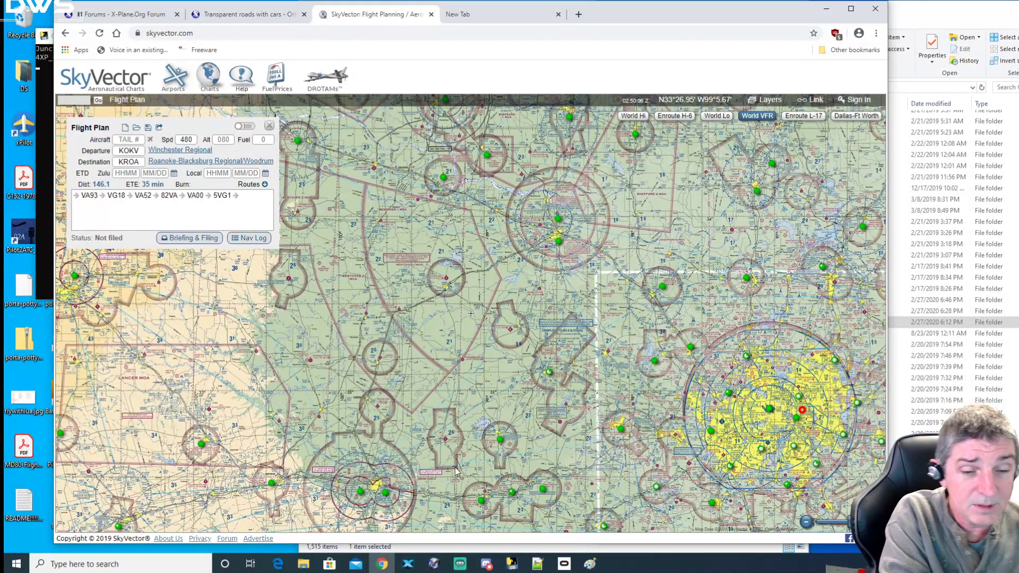
drag(621, 428, 586, 317)
mouse_move(586, 317)
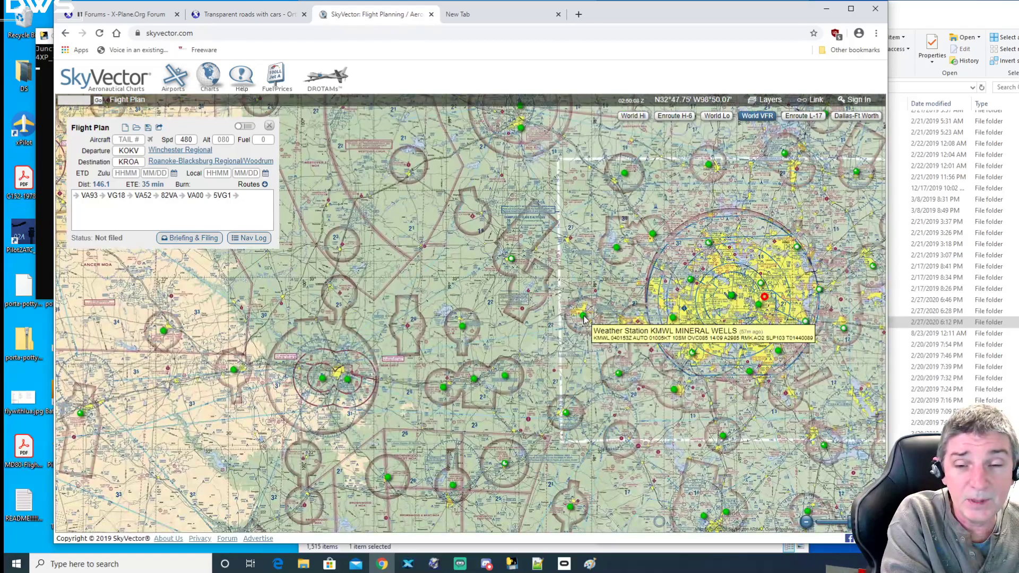
Step: Inspect the Abilene and Dyess AFB airports and their surrounding airspace on the World VFR chart
drag(273, 351, 360, 400)
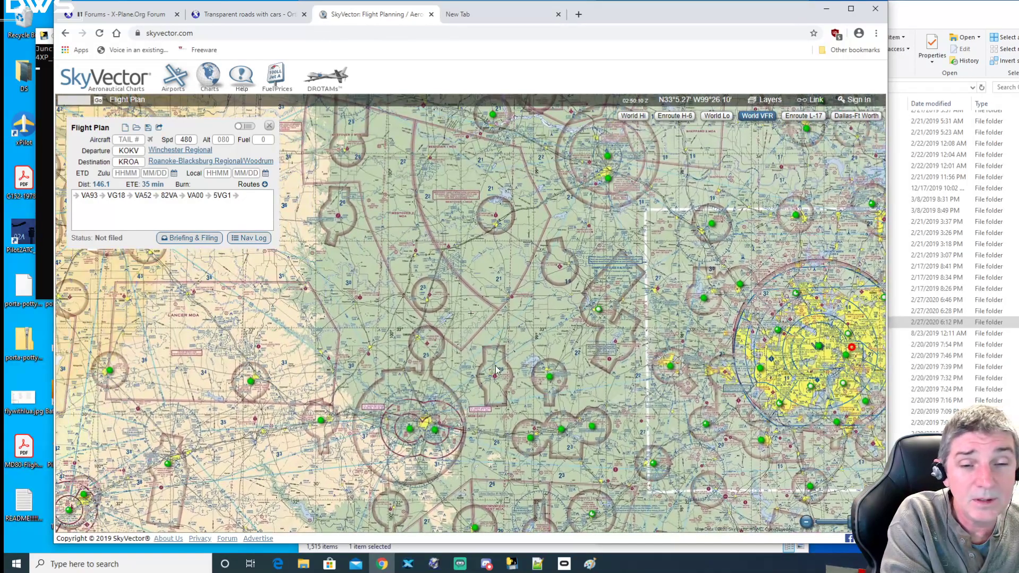
mouse_move(605, 163)
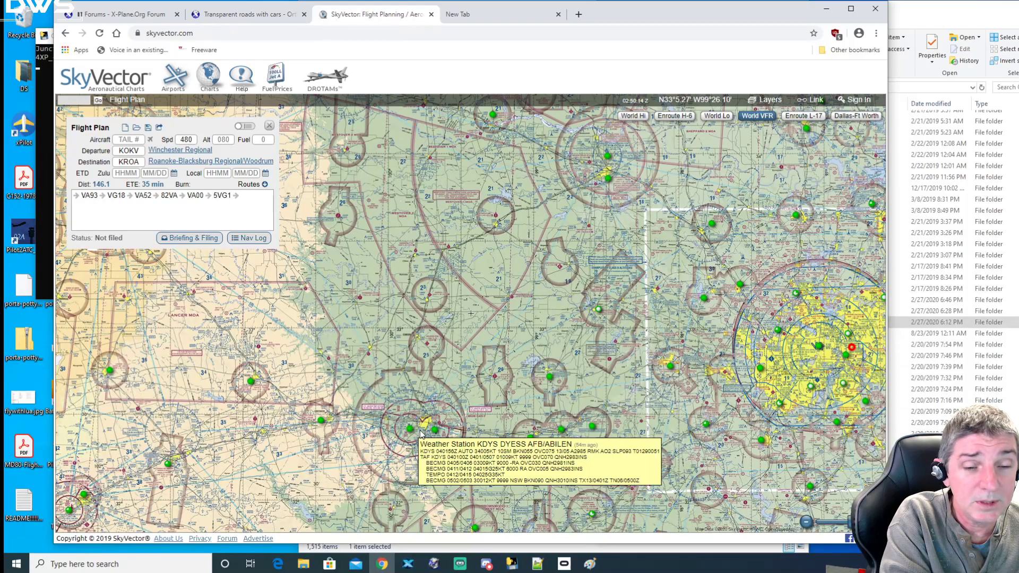
scroll(423, 423, up, 2)
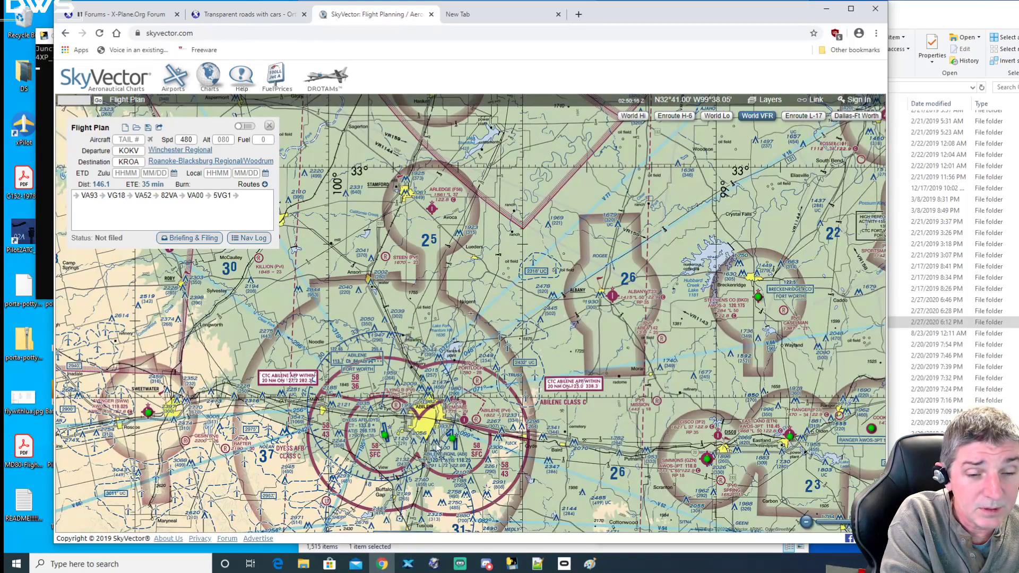
drag(428, 439, 509, 383)
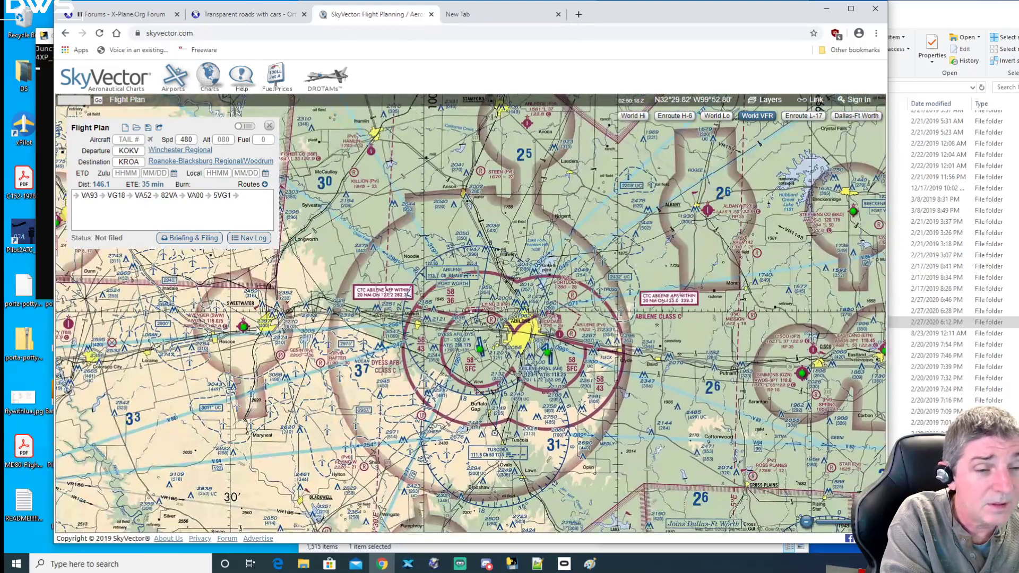
scroll(344, 345, down, 1)
Step: Follow the VFR chart west and north from Abilene to find Amarillo airport (KAMA) and view it up close
drag(318, 526, 536, 499)
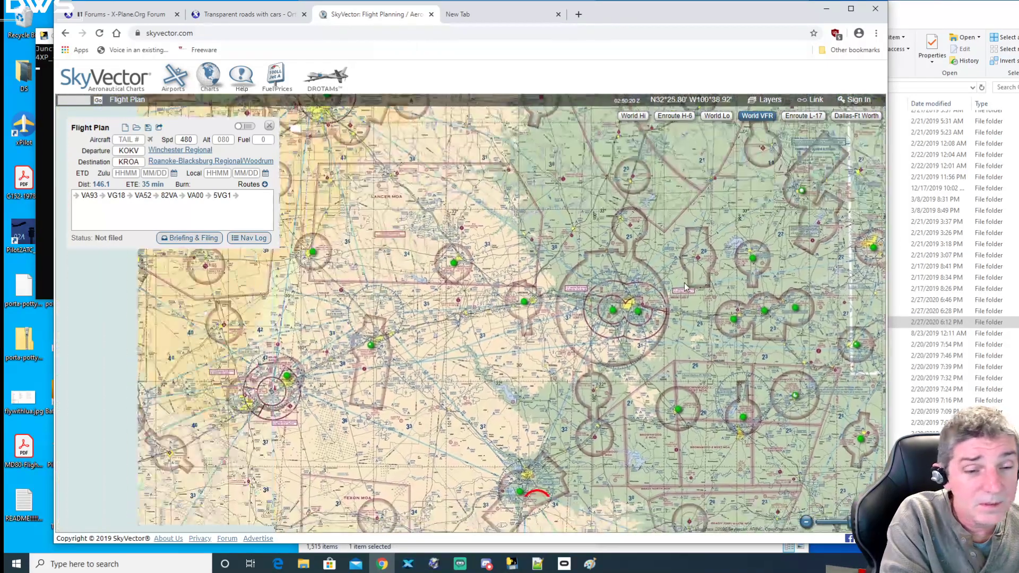
mouse_move(280, 391)
drag(221, 261, 403, 279)
drag(508, 111, 668, 350)
mouse_move(489, 175)
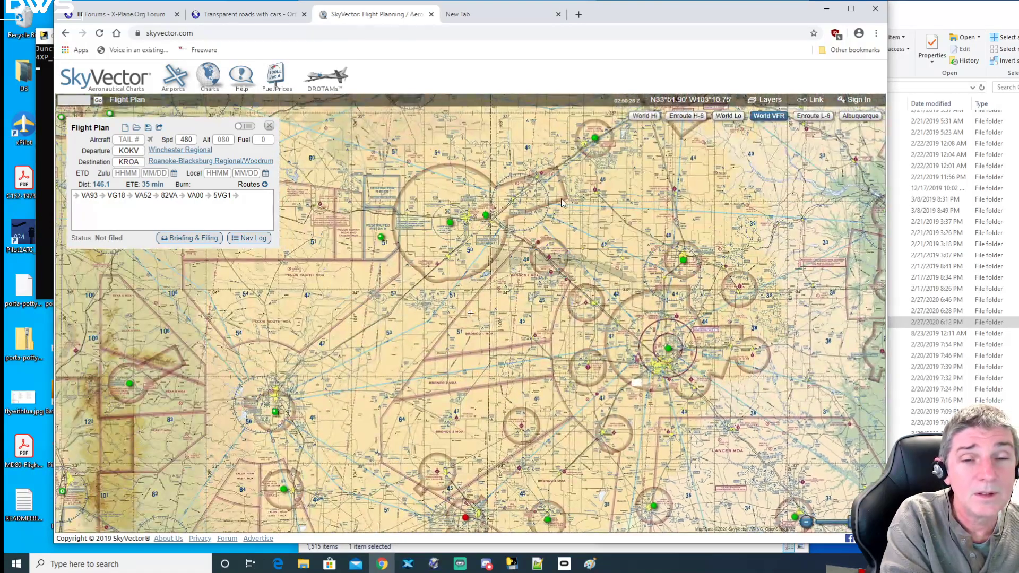
drag(457, 226, 451, 391)
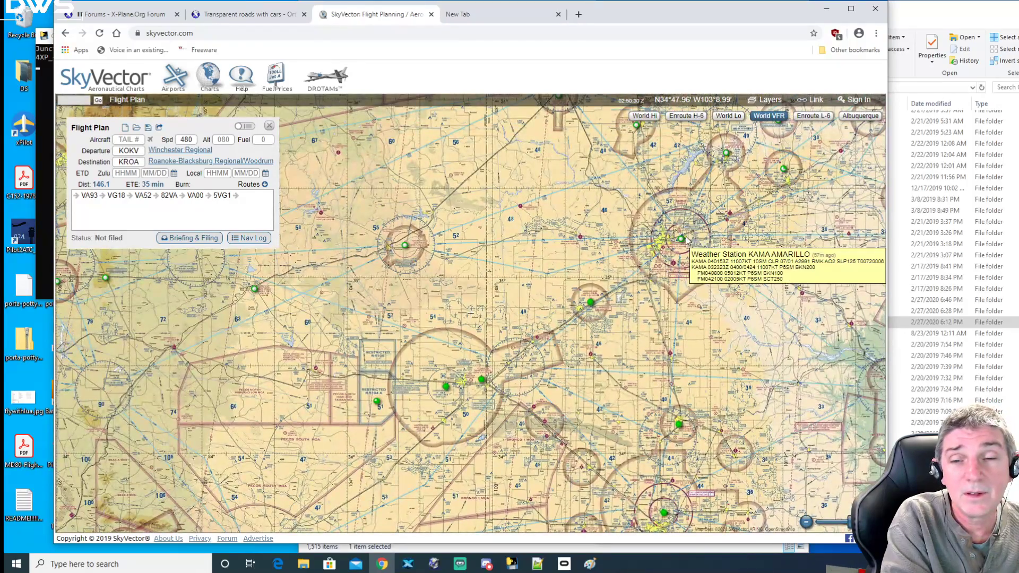
double_click(686, 240)
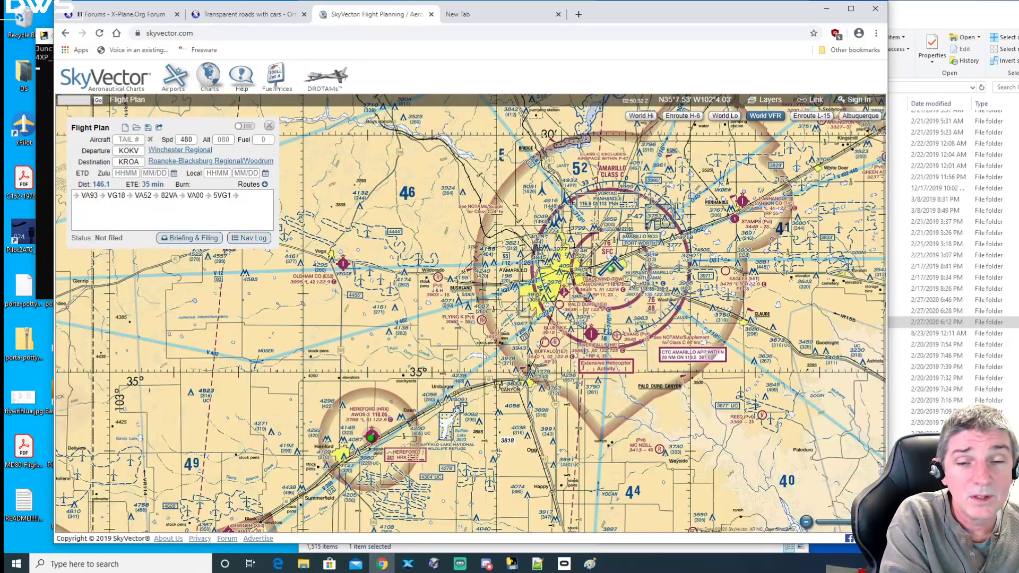
Step: Examine where Amarillo airport lies relative to the 35° latitude line and the 101° to 103° longitude lines
drag(626, 271, 526, 330)
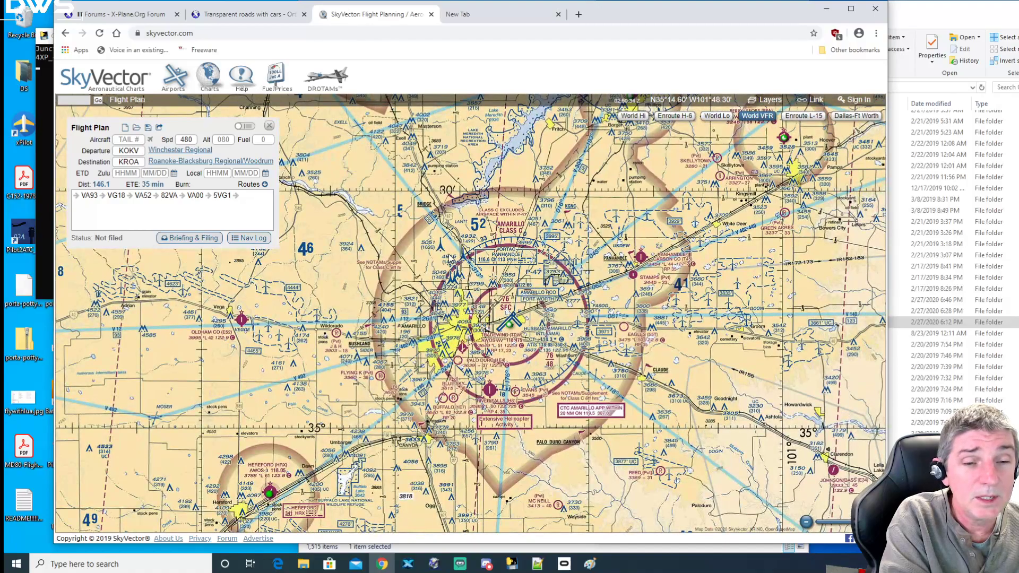
scroll(508, 321, down, 1)
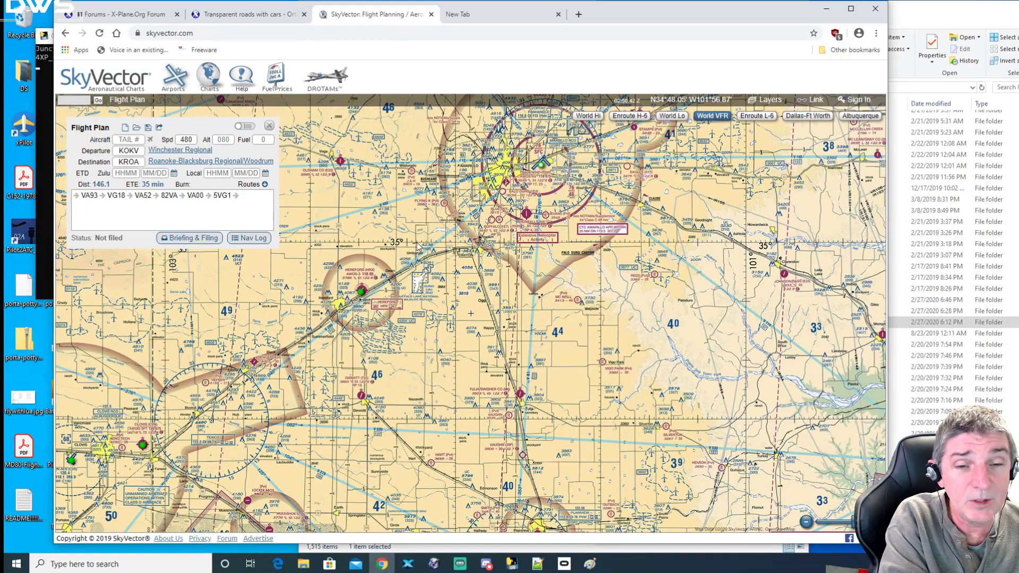
drag(458, 244, 485, 340)
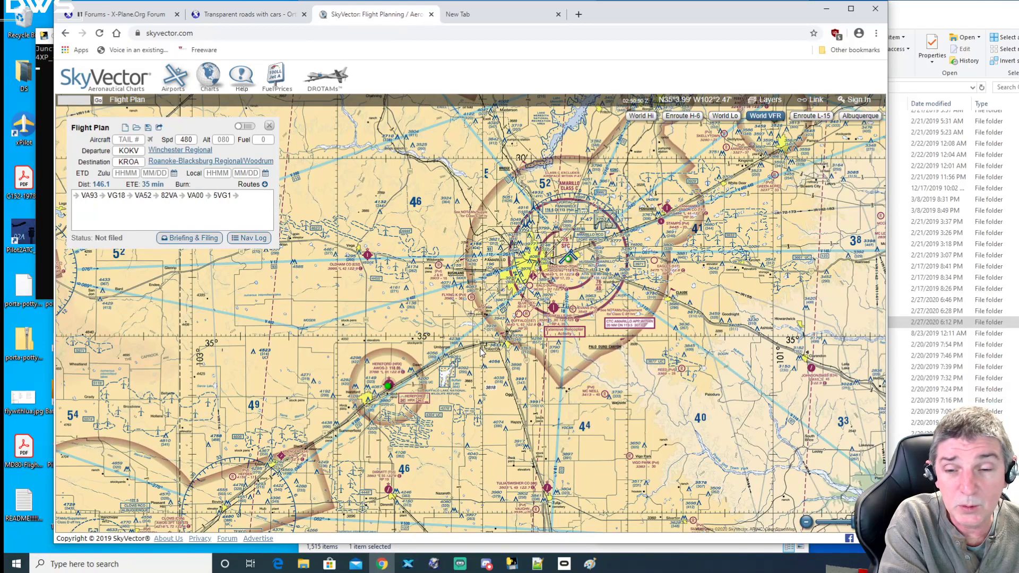
drag(482, 353, 481, 327)
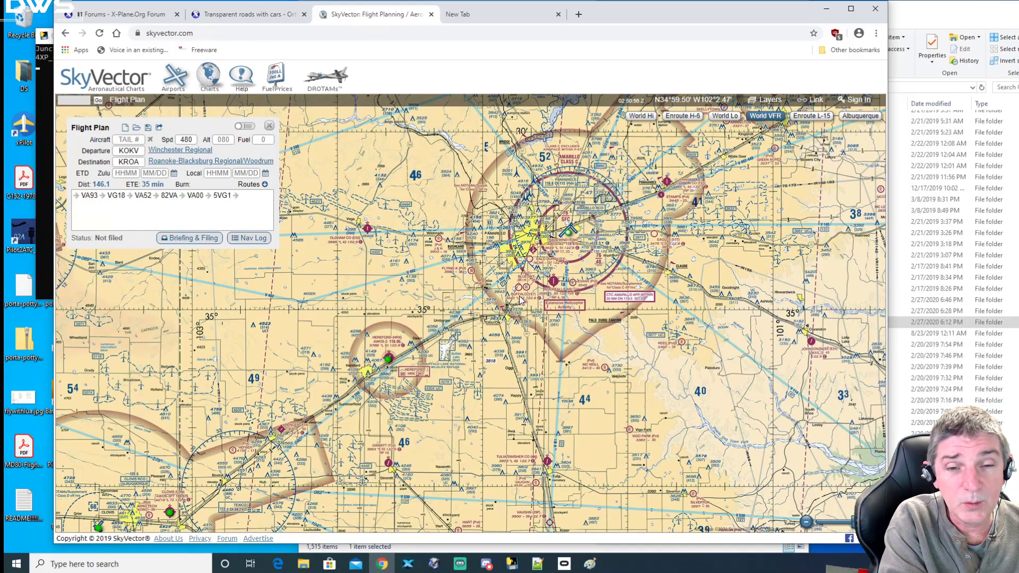
drag(487, 318, 457, 451)
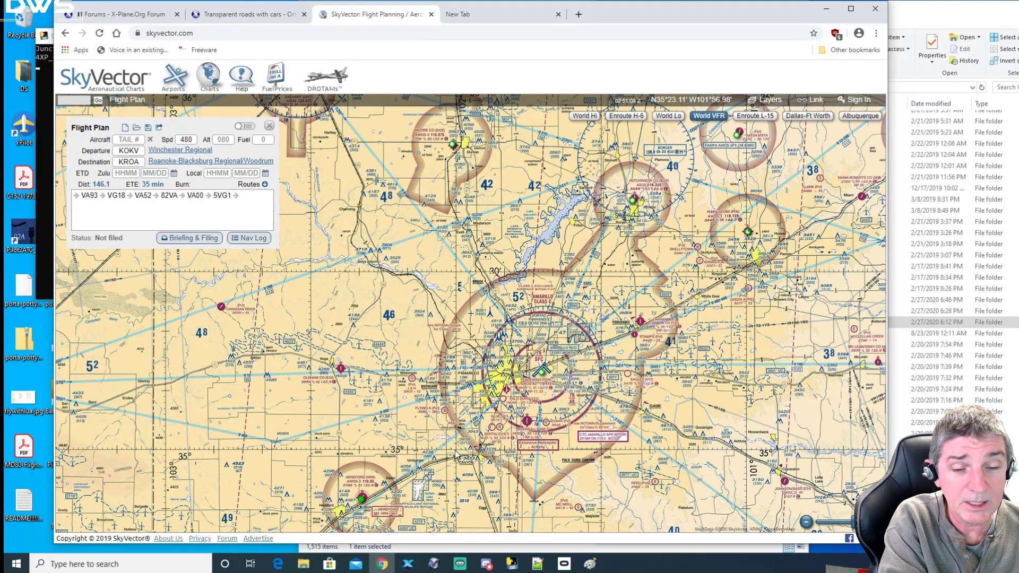
mouse_move(540, 372)
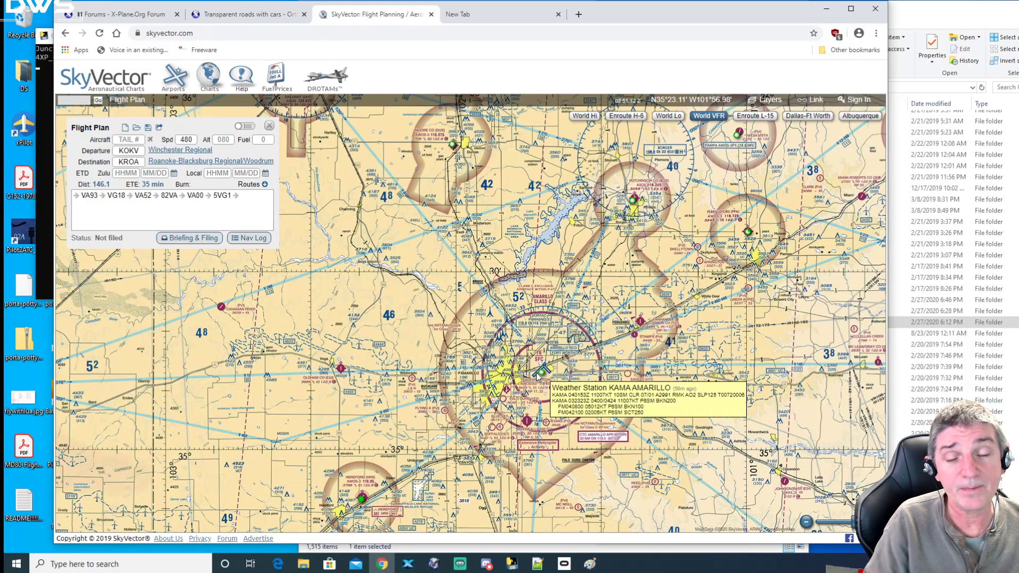
Step: Switch to X-Plane 11, disable the VR headset and open the configuration for a new flight
click(408, 563)
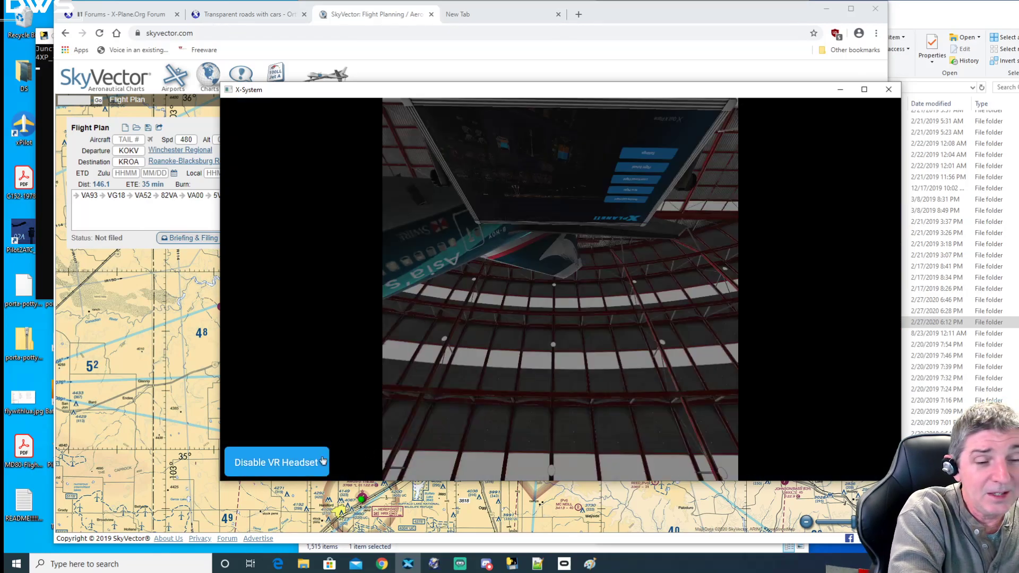
click(277, 462)
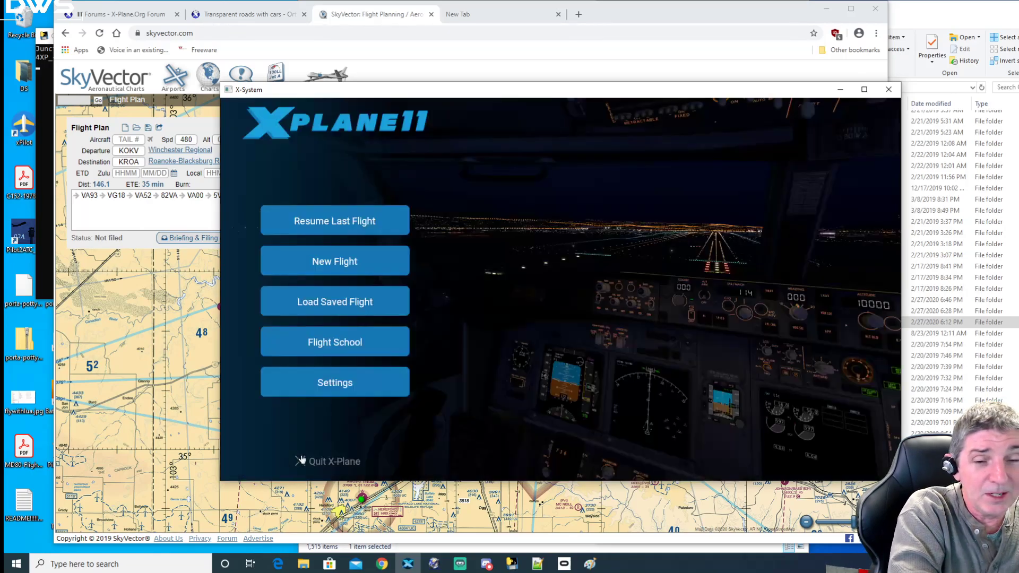
click(335, 260)
Step: Choose the Cessna Skyhawk as the aircraft and Amarillo Intl (KAMA) as the starting location, searching airports for "amarill"
scroll(546, 349, down, 2)
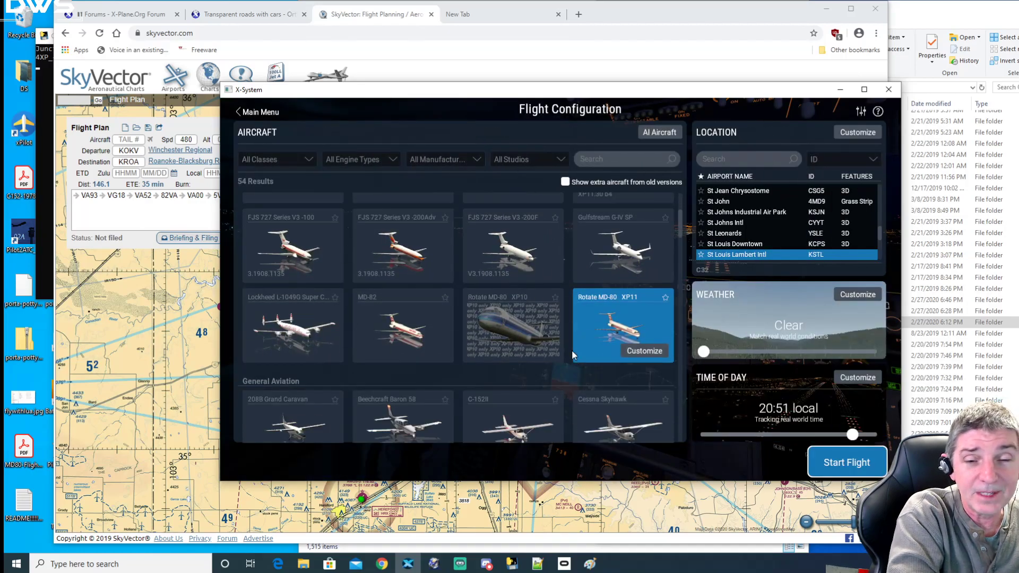
scroll(452, 366, down, 1)
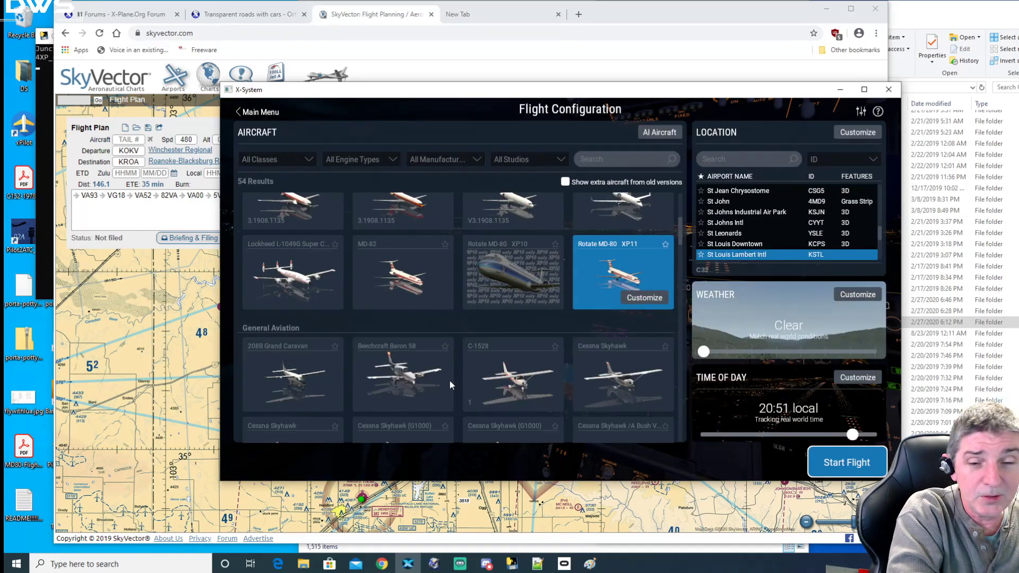
click(614, 354)
click(730, 157)
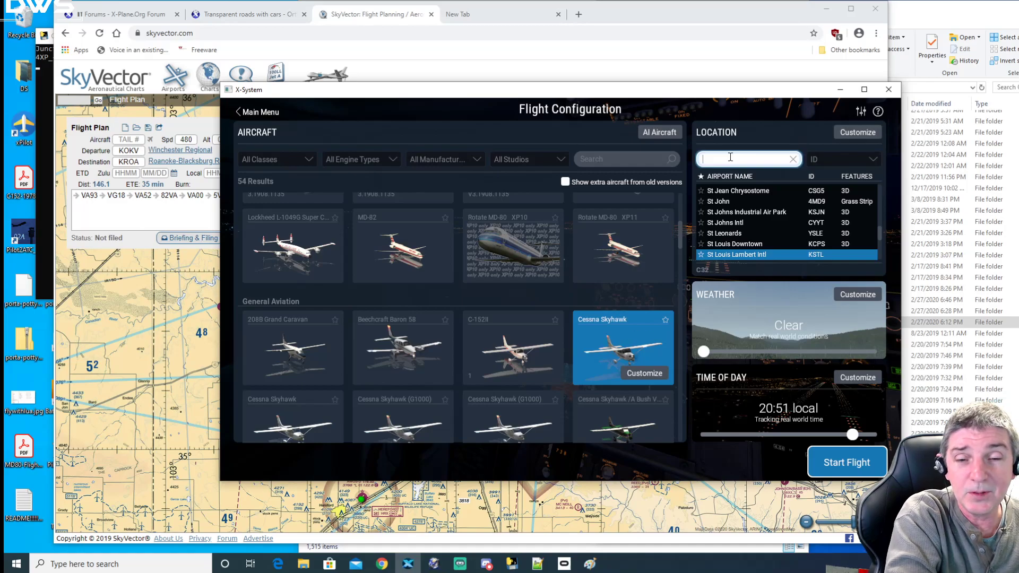
text(am)
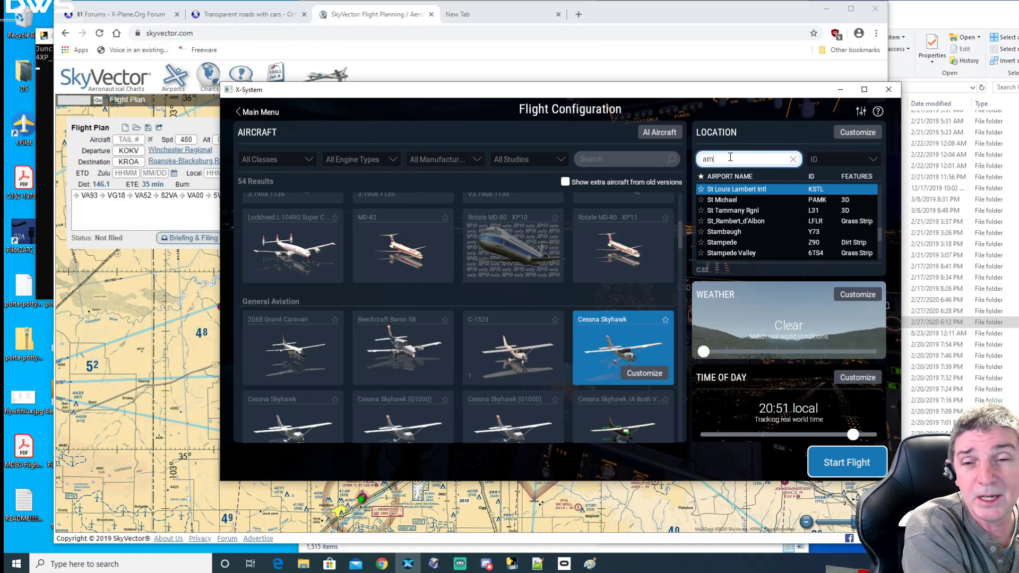
text(arill)
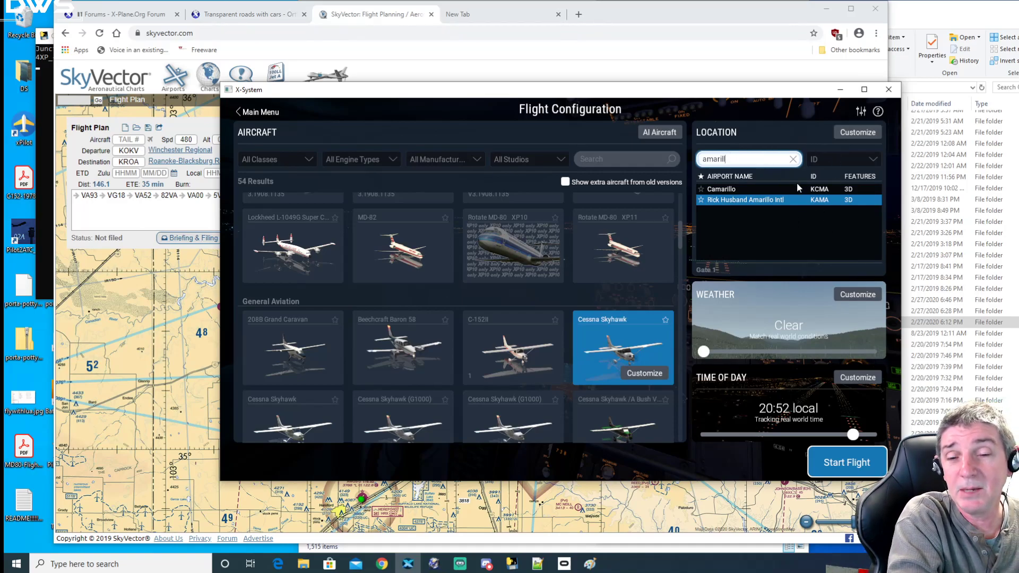
Step: Turn off real-world date and time tracking, set the local hour to 12 and start the flight
click(858, 377)
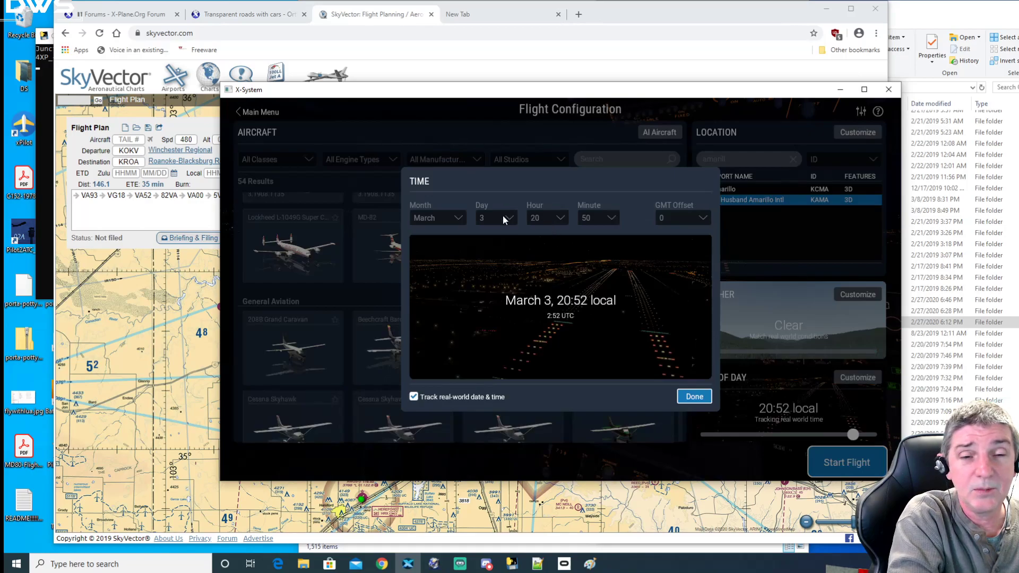
click(414, 396)
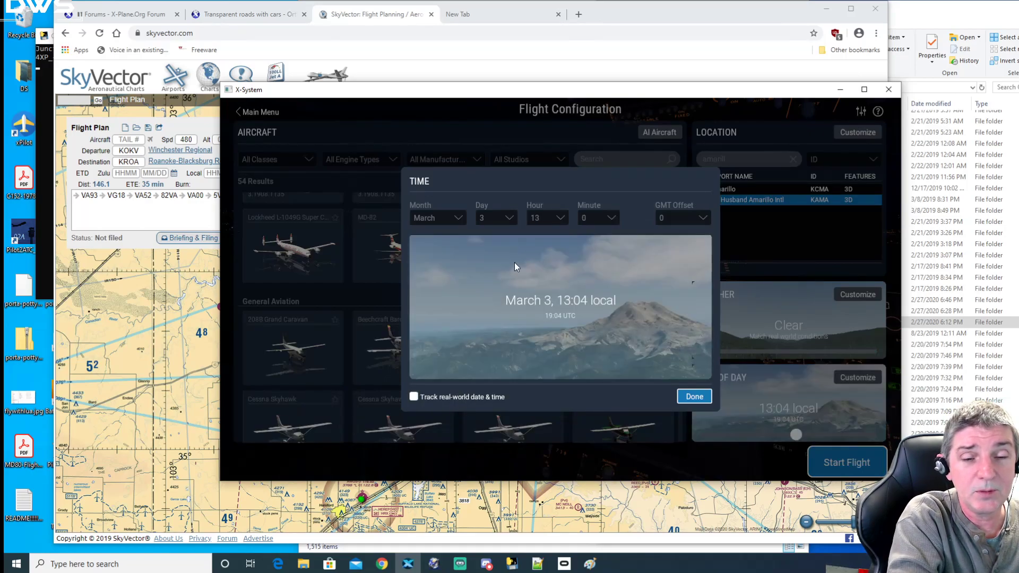
click(547, 218)
click(547, 344)
click(694, 397)
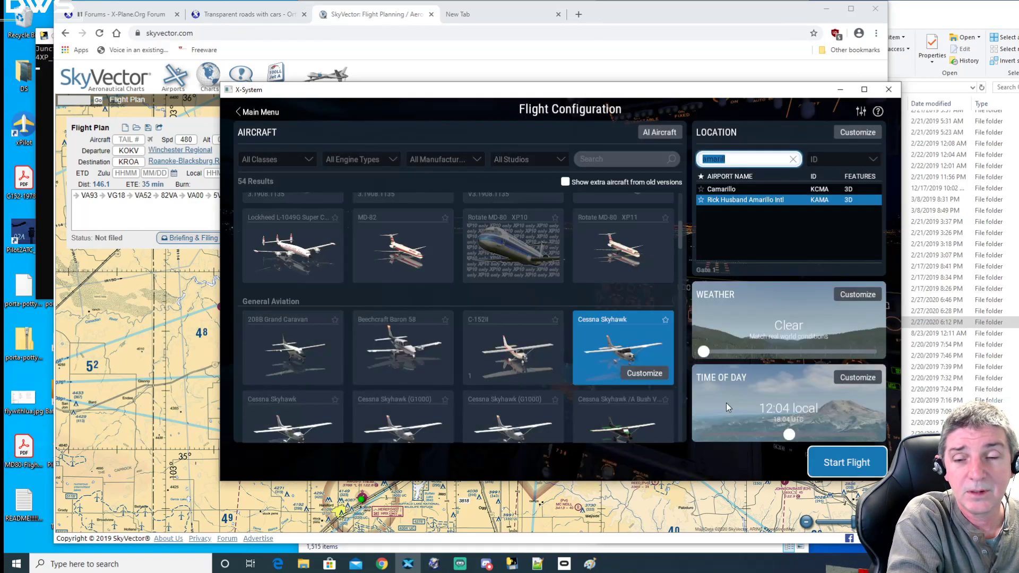
click(844, 462)
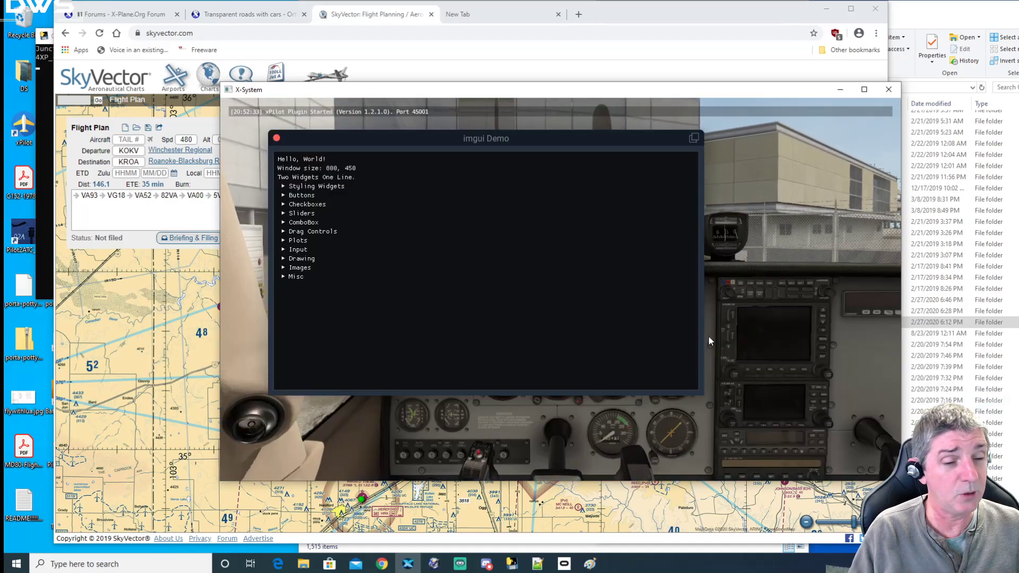
Step: Close the imgui Demo window and examine the scenery around Amarillo airport from an elevated external view
click(277, 138)
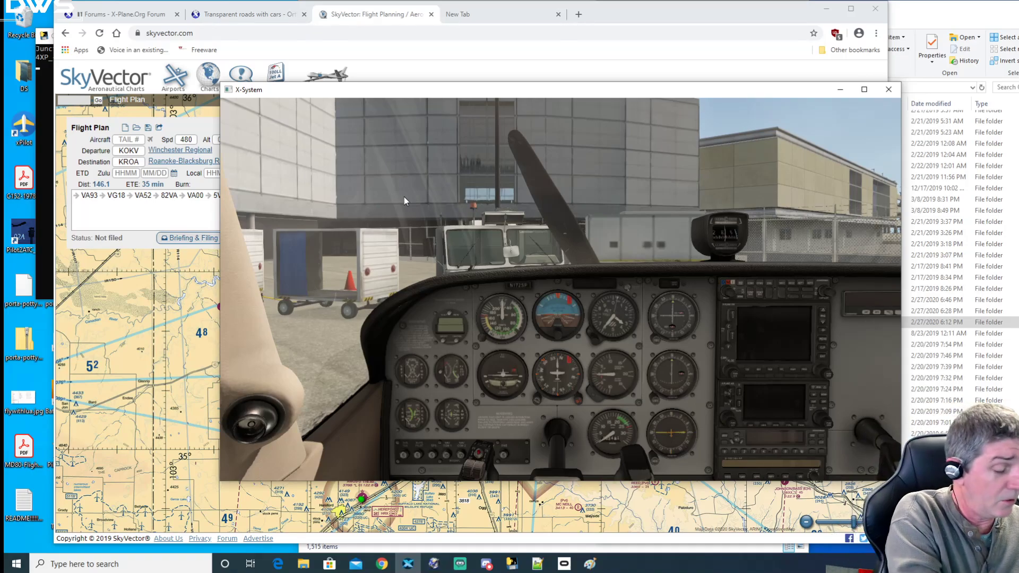
key(shift+4)
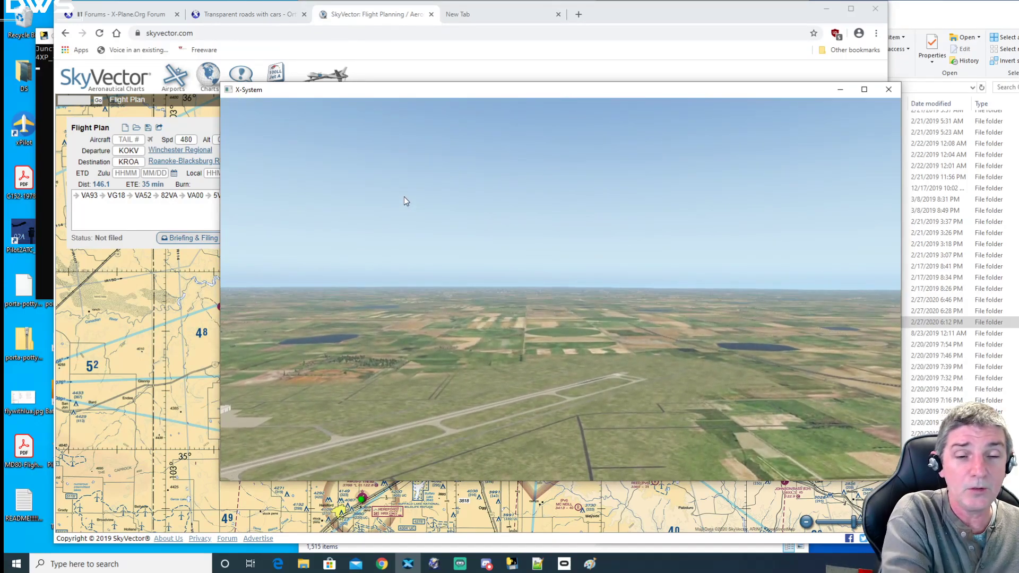
drag(550, 266, 531, 251)
drag(431, 238, 381, 214)
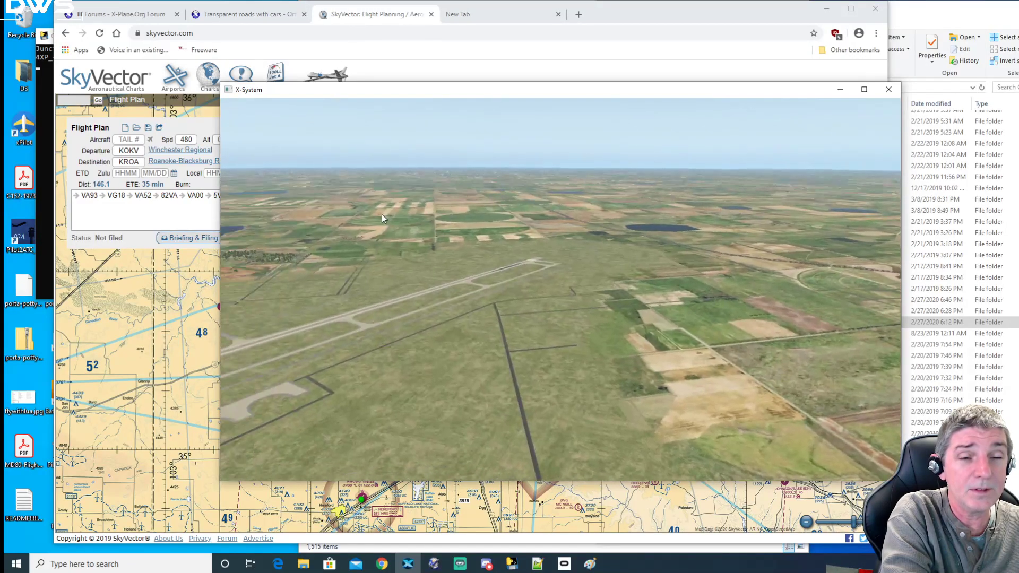
mouse_move(841, 93)
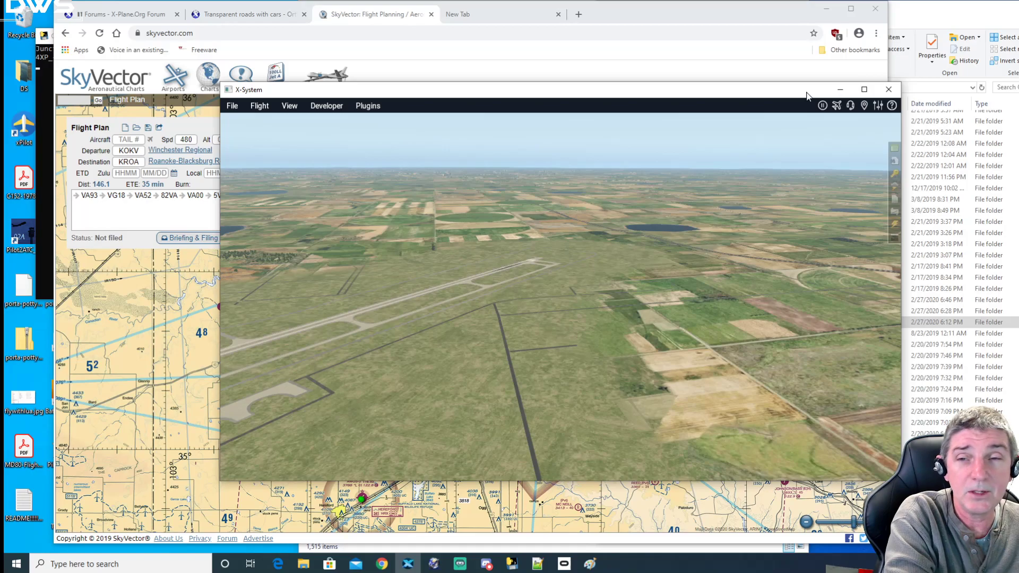
Step: Close the X-System flight simulator window
click(888, 89)
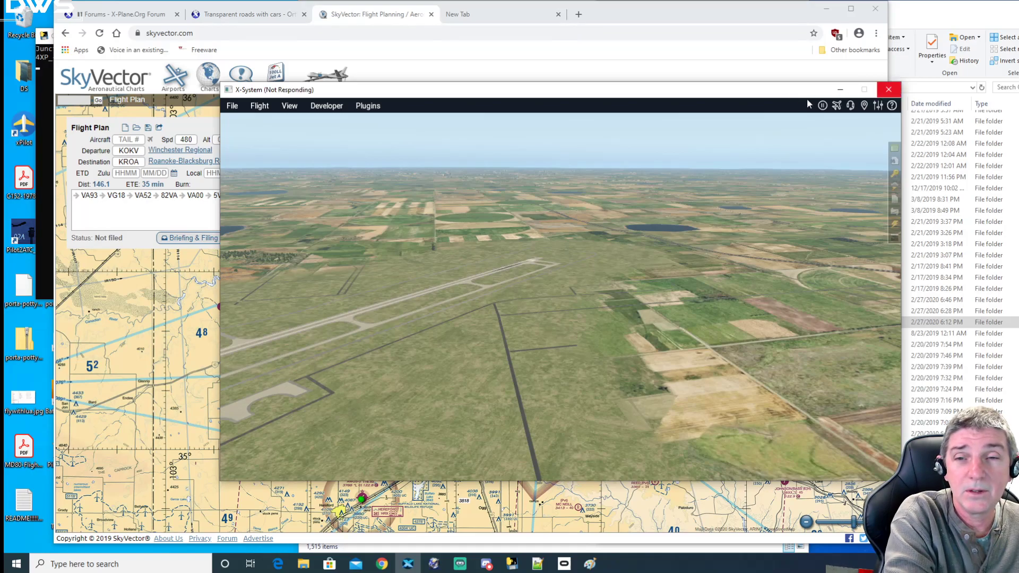
click(891, 92)
click(553, 302)
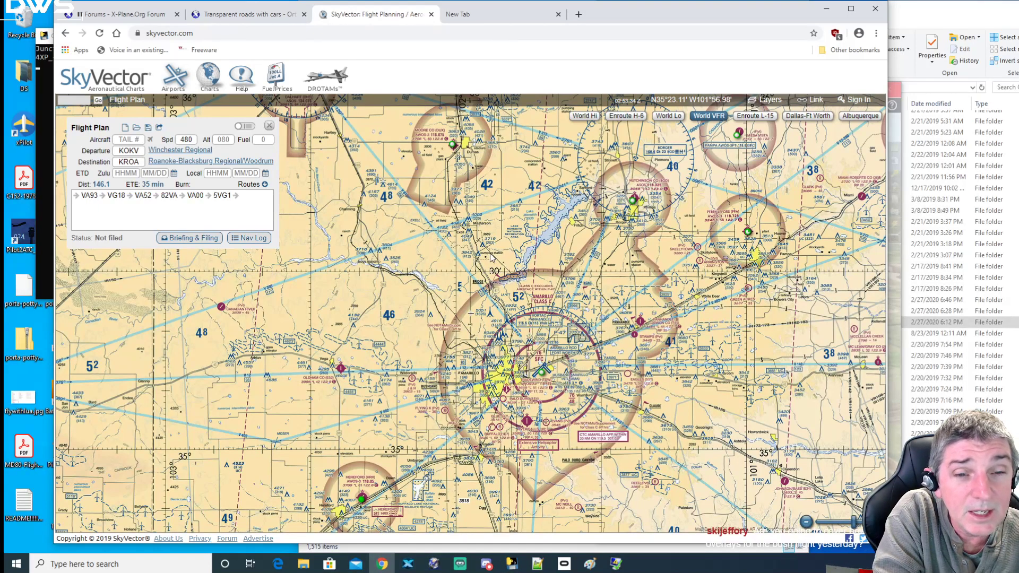
Step: Examine the Amarillo area and its airport on the SkyVector chart, and minimize the browser
key(Up)
key(Right)
key(Down)
key(Right)
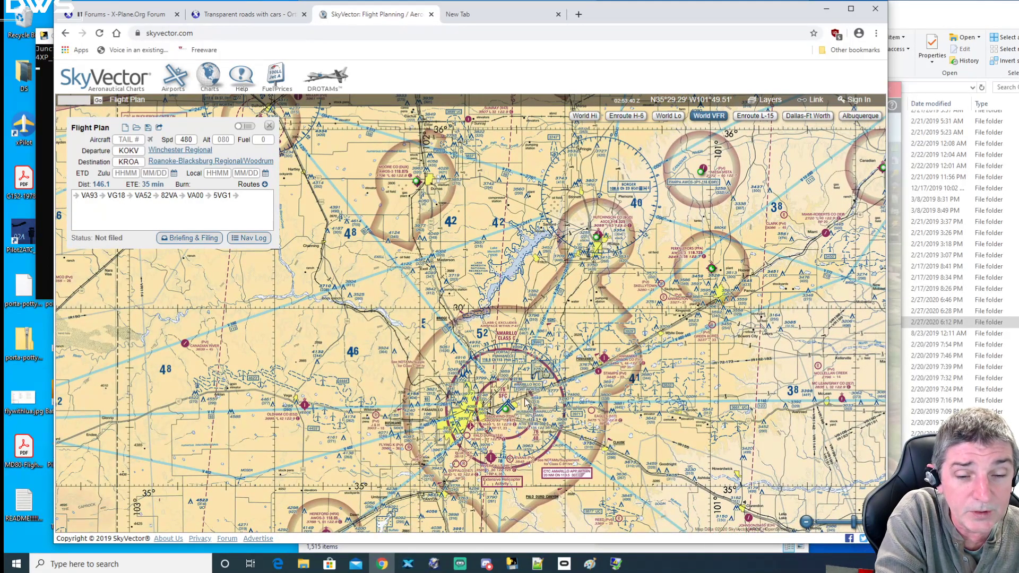
mouse_move(505, 409)
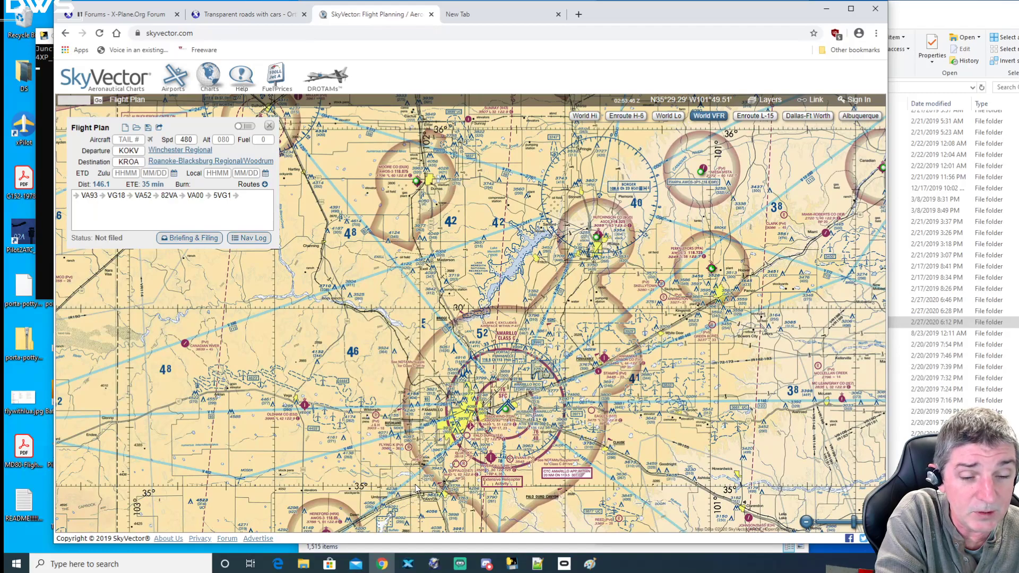
click(826, 8)
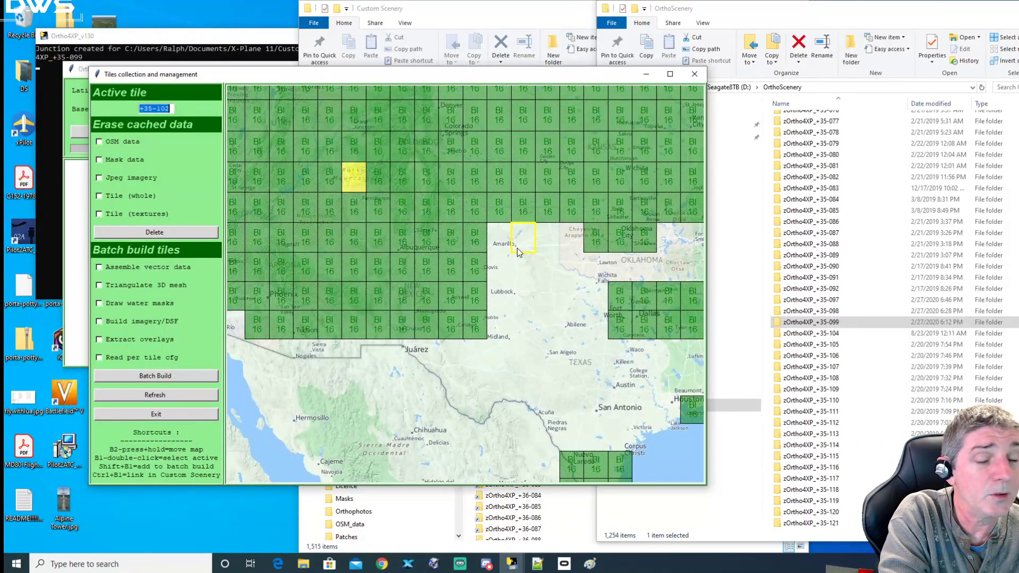
Step: Compare the two empty tiles around Amarillo on the tile map and make +35-102 the active tile
double_click(501, 242)
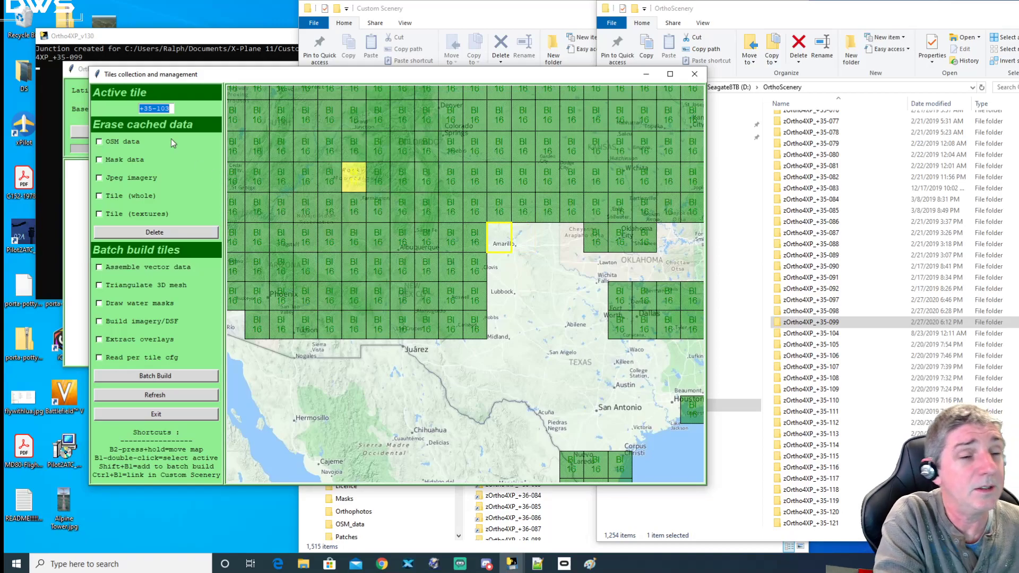
click(160, 108)
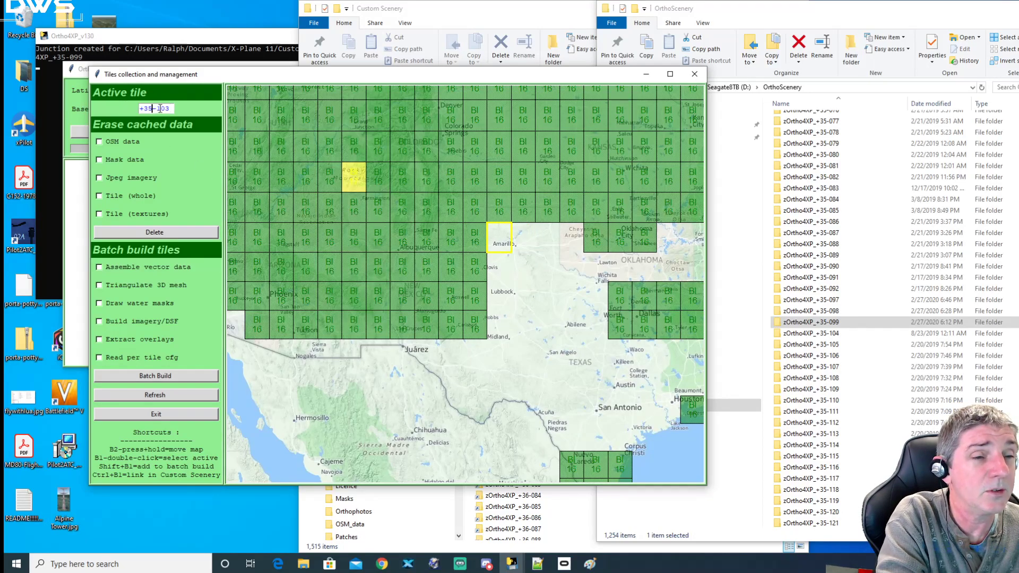
double_click(523, 242)
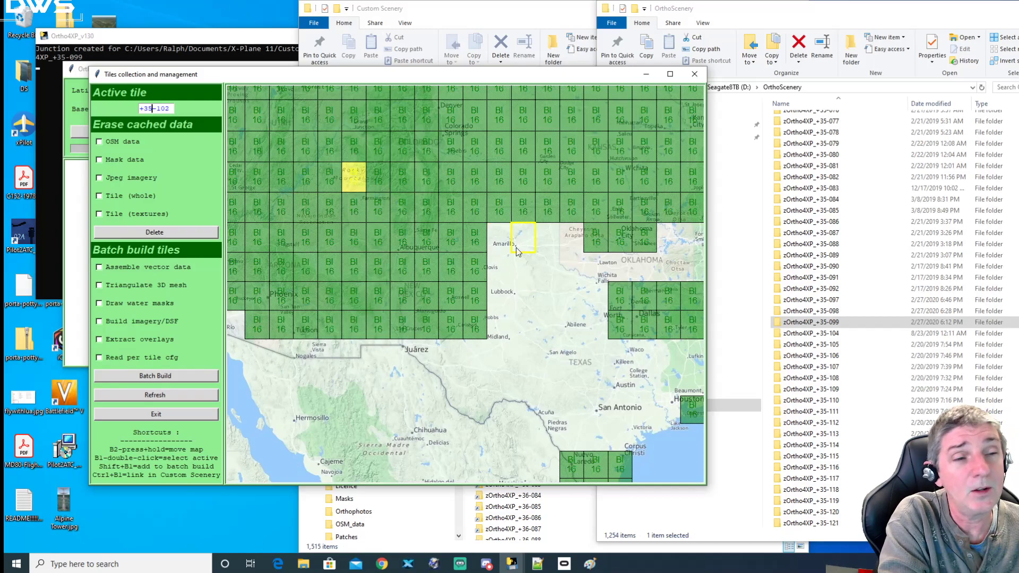
click(153, 109)
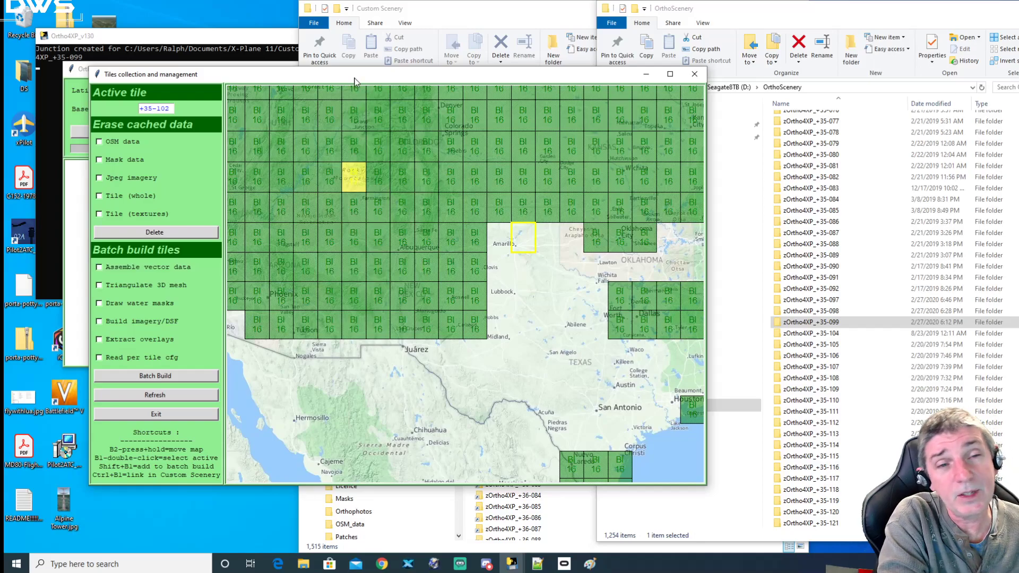
Step: Check the custom_dem elevation source in the Ortho4XP configuration, and close the configuration
drag(356, 80, 513, 105)
click(396, 146)
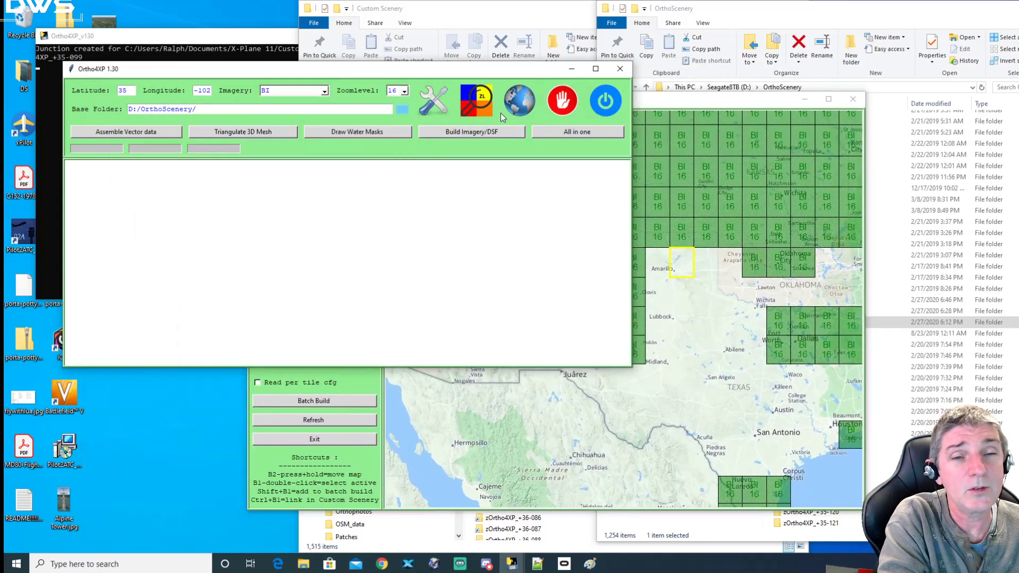
click(439, 100)
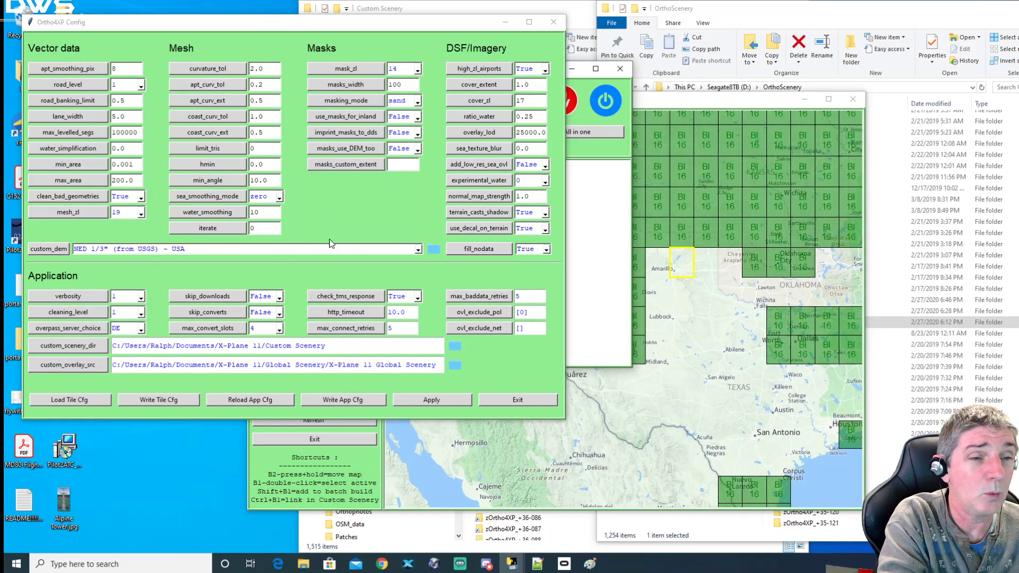
click(418, 250)
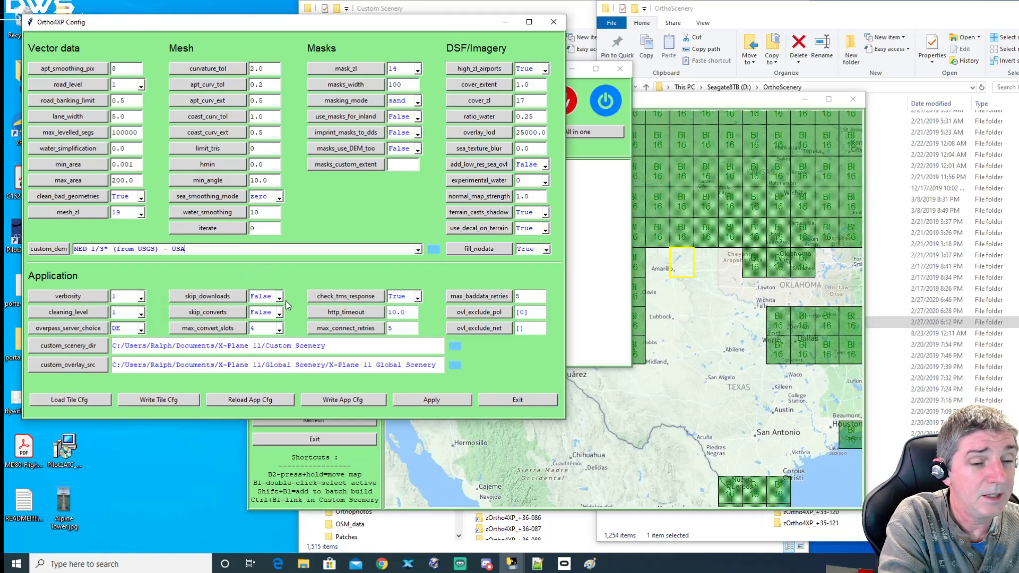
click(517, 400)
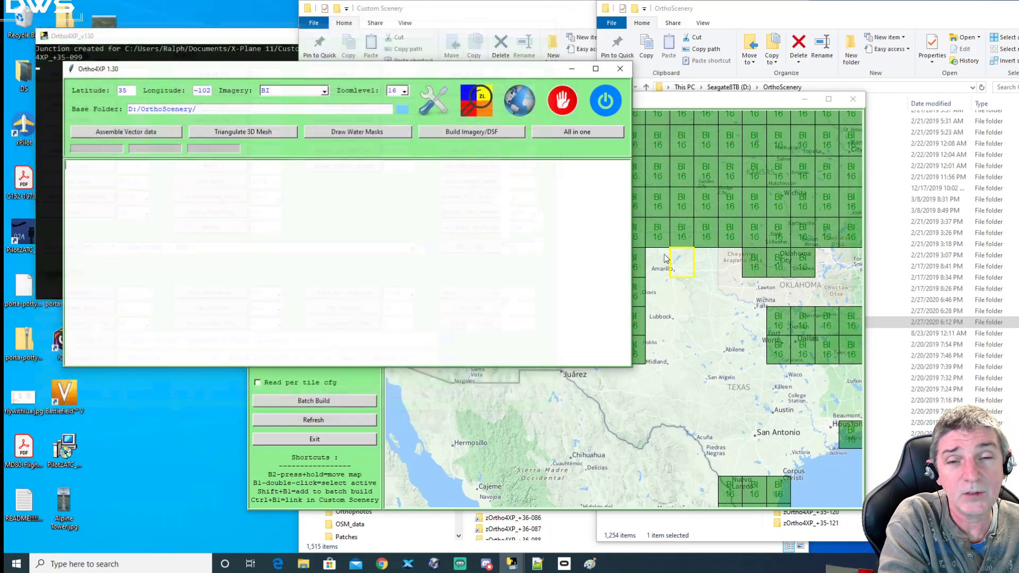
Step: Enable Assemble vector data, Triangulate 3D mesh, Draw water masks, Build imagery/DSF and Extract overlays for the batch build
click(668, 101)
drag(668, 101, 663, 155)
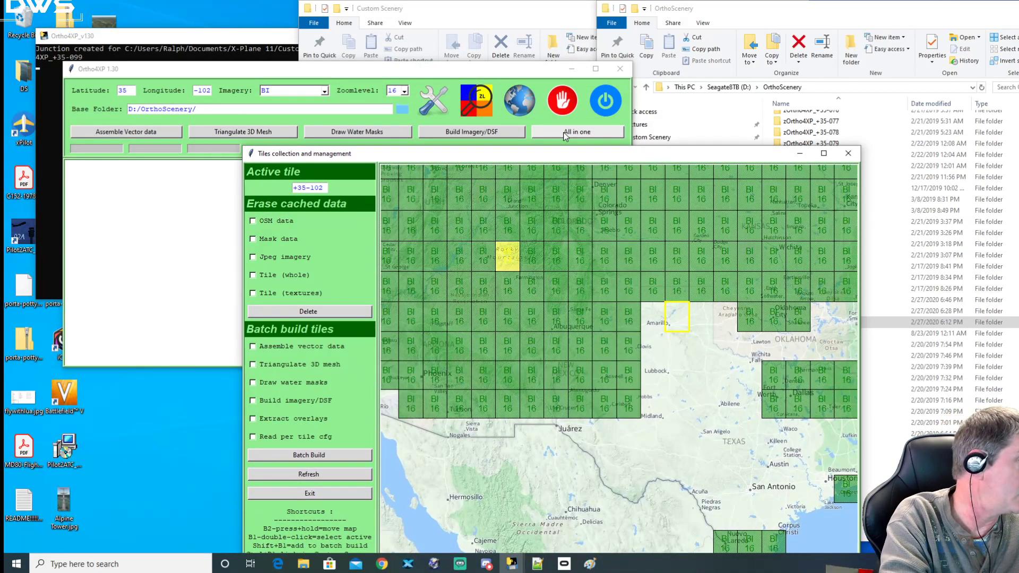
drag(581, 155, 585, 59)
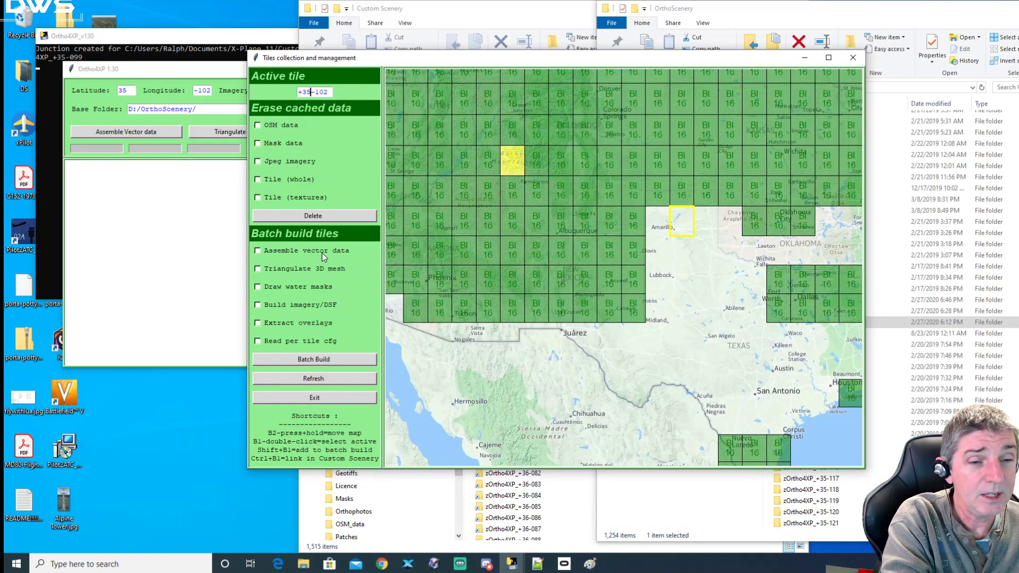
click(299, 250)
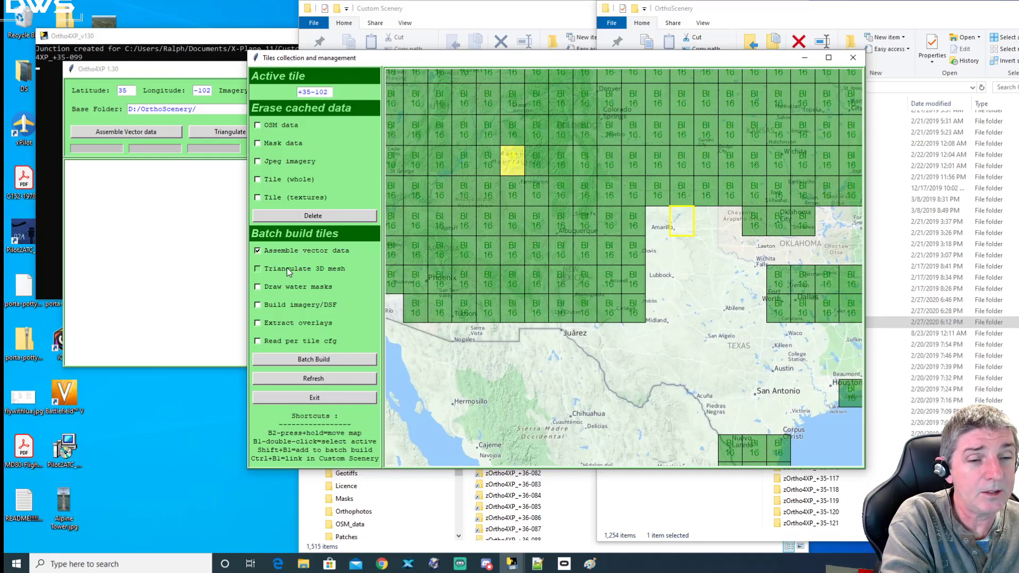
click(297, 286)
click(298, 304)
click(308, 323)
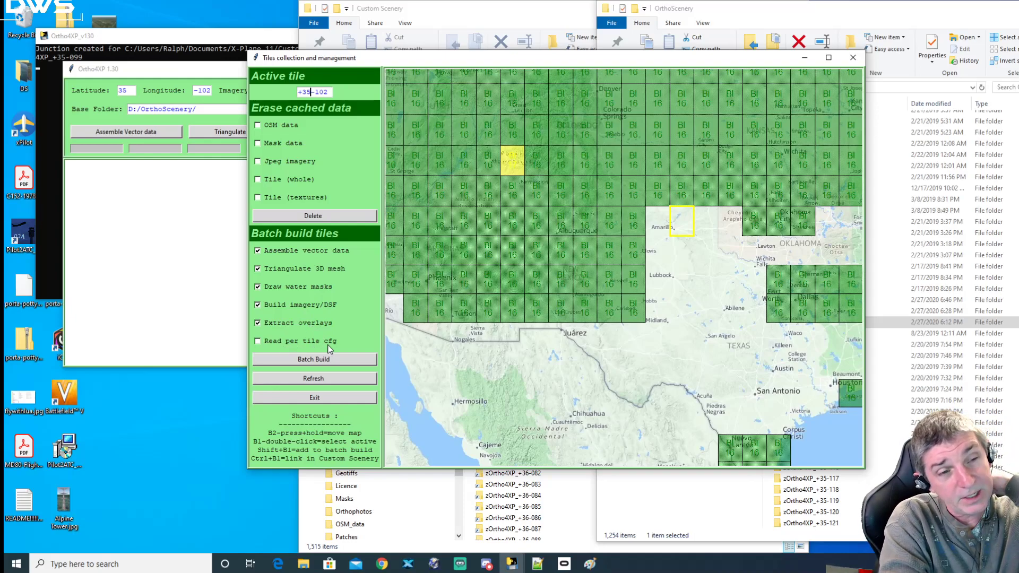
Step: Review the tile configuration settings and the options for loading and writing them, and close the configuration
drag(376, 64, 448, 147)
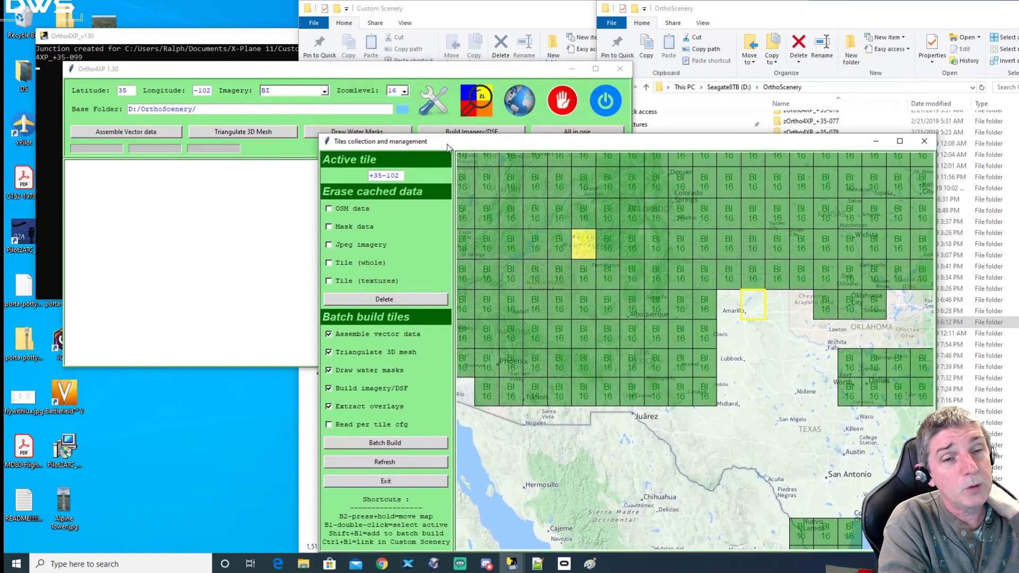
click(432, 99)
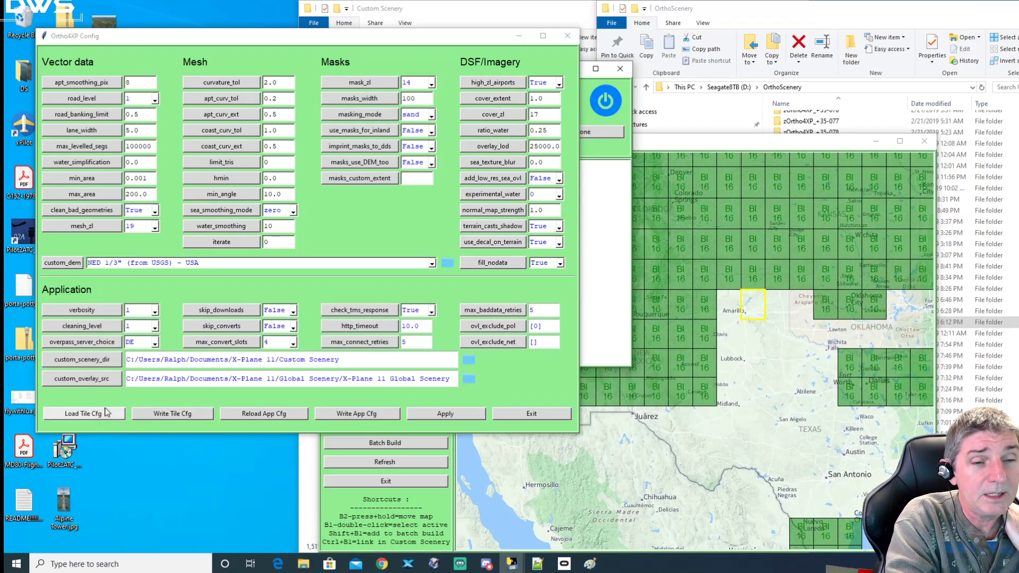
click(531, 417)
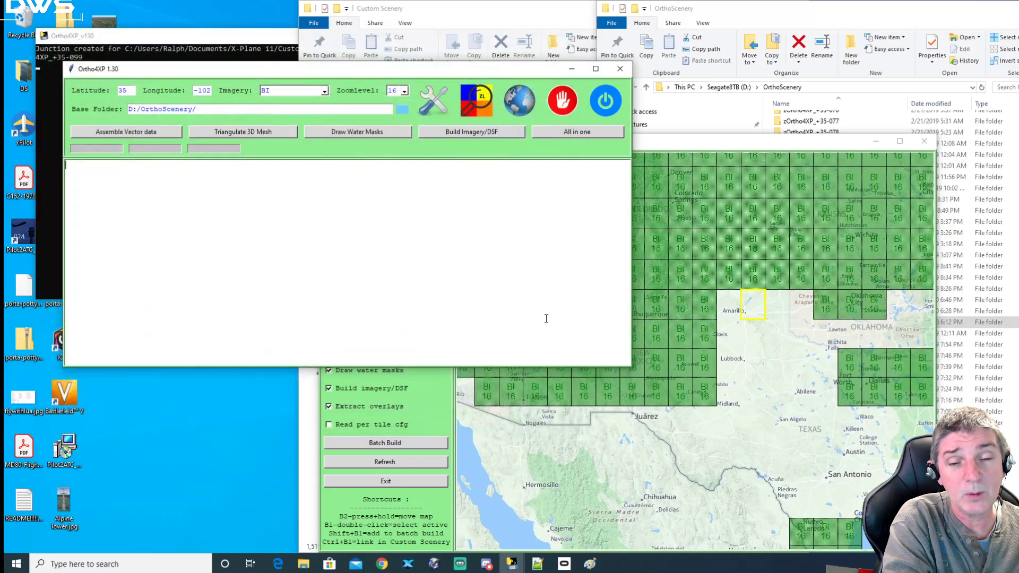
Step: Return to the tile collection window and add tile +35-102 to the batch build
click(715, 144)
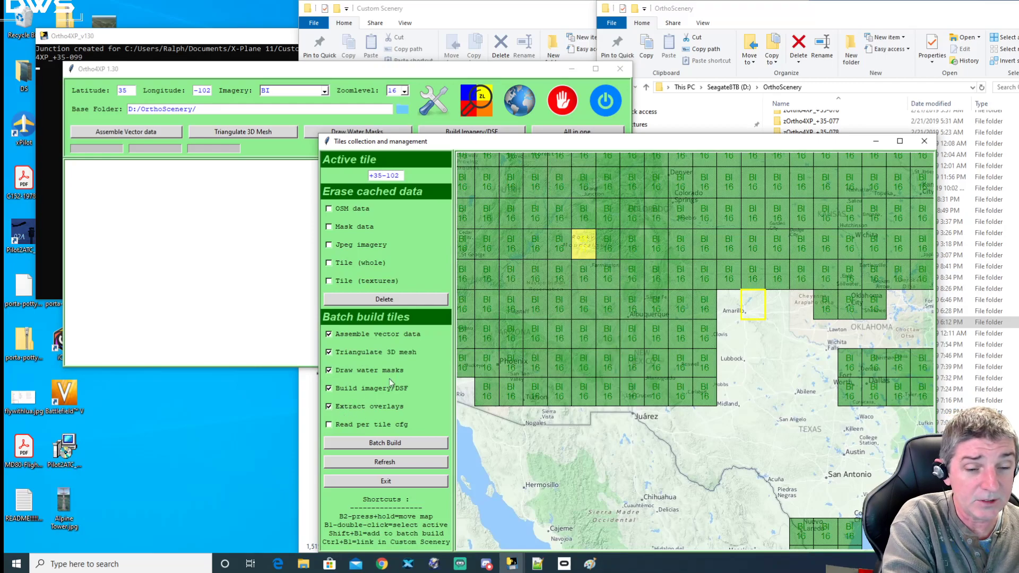
drag(486, 144, 519, 61)
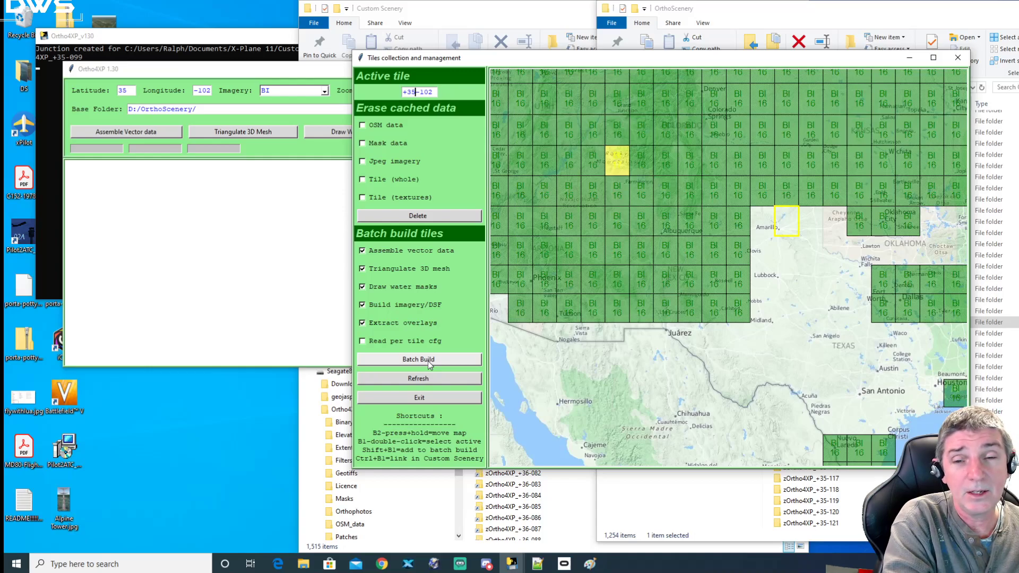
shift+click(788, 222)
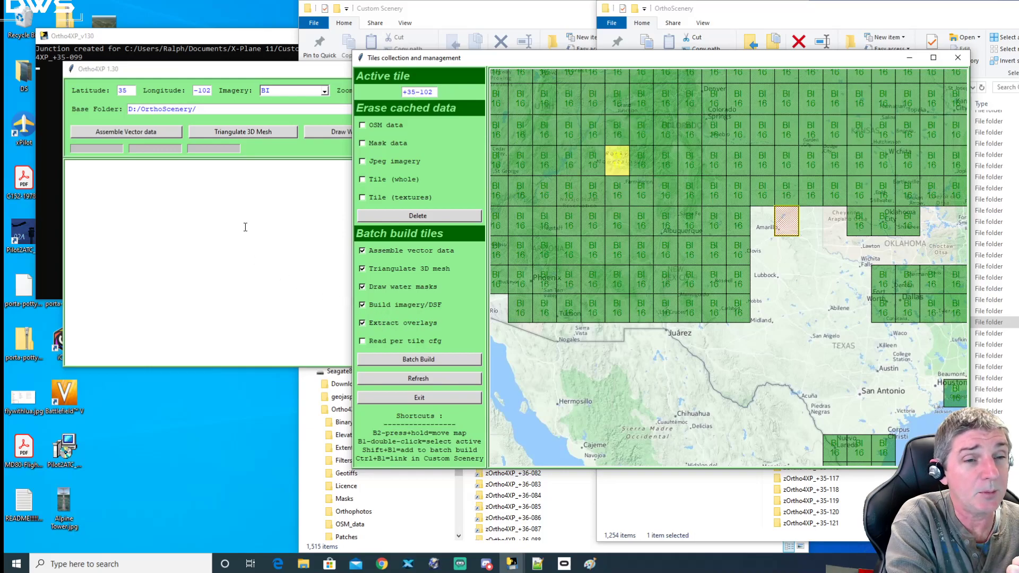
Step: Apply the current Ortho4XP configuration settings and close the configuration
click(254, 72)
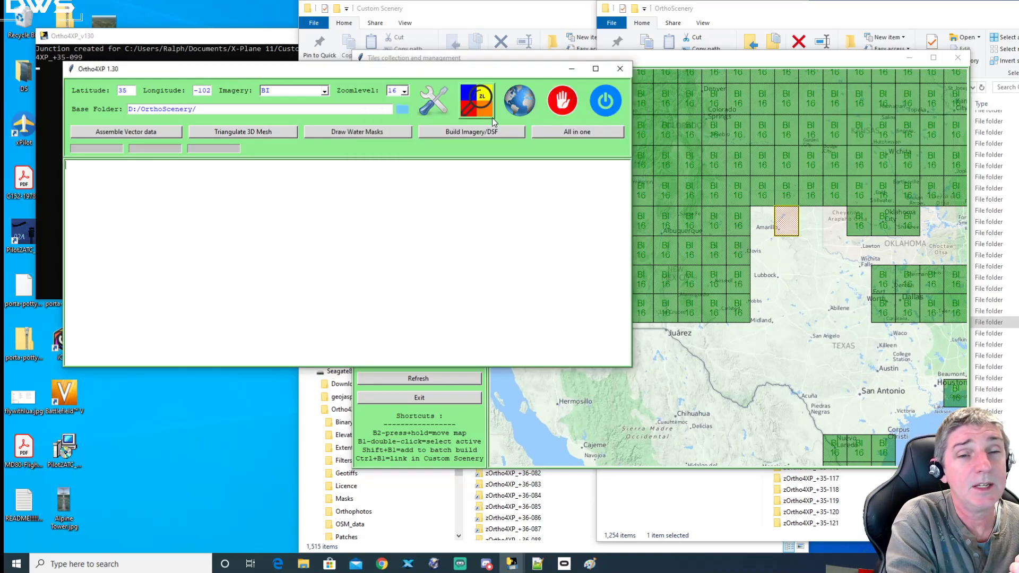
click(432, 100)
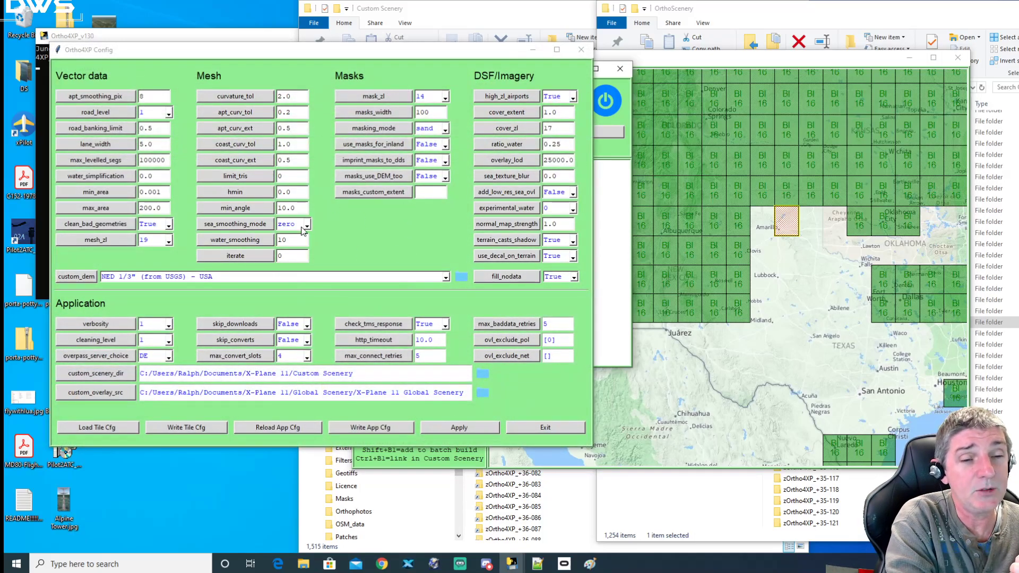
click(449, 429)
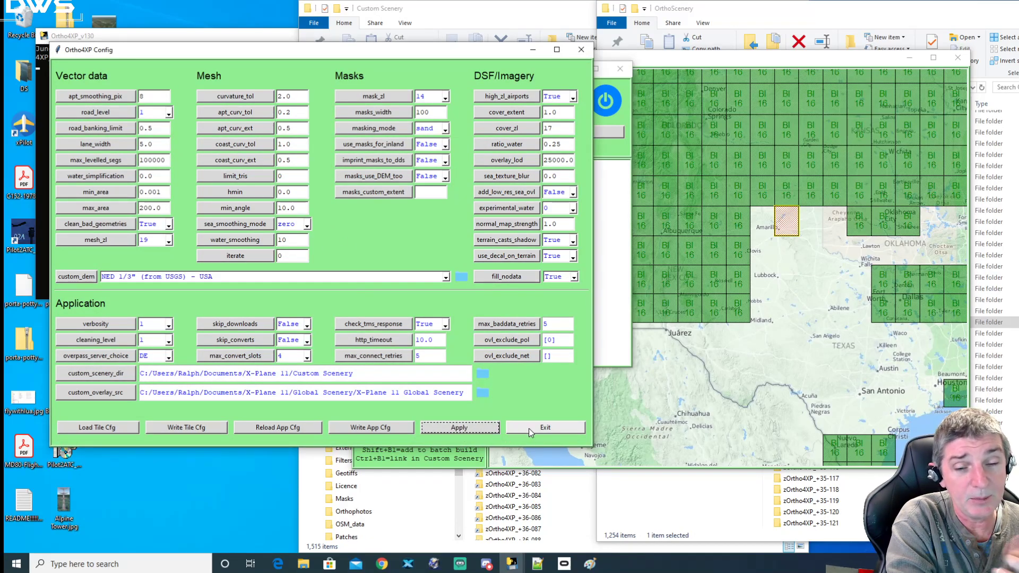
click(529, 428)
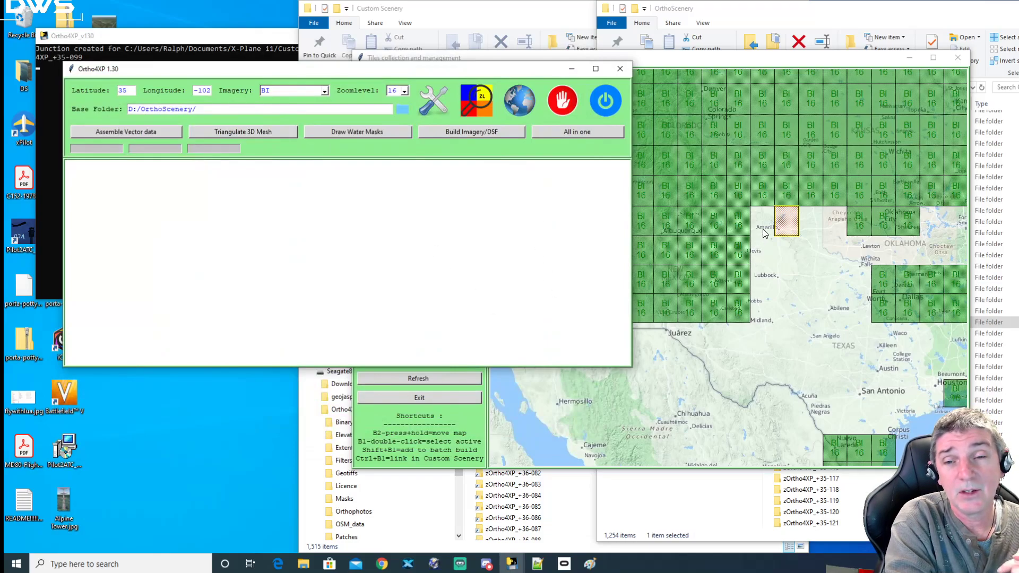
Step: Launch the batch build for tile +35-102 and arrange the windows to view its progress log
click(747, 61)
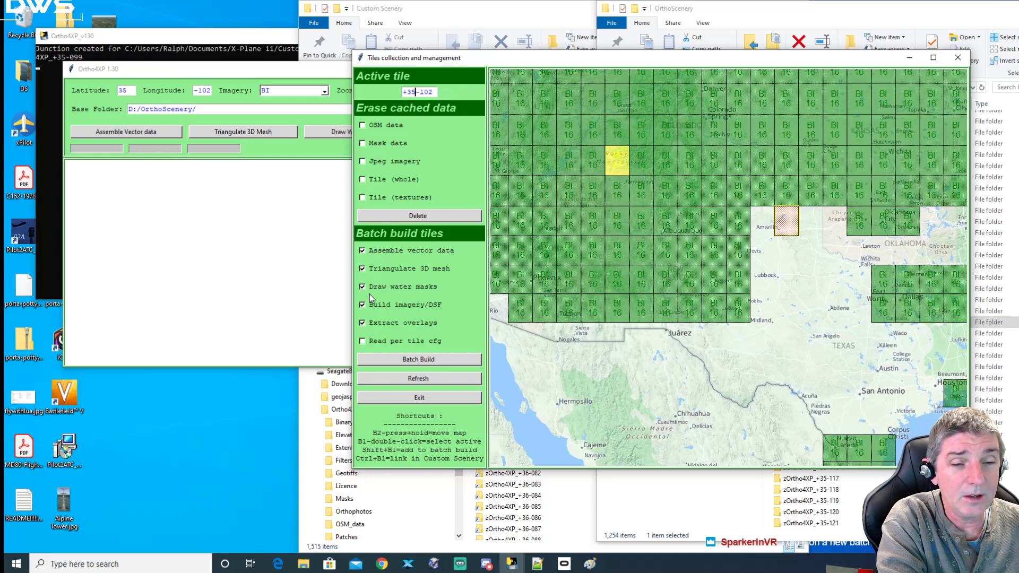
click(421, 361)
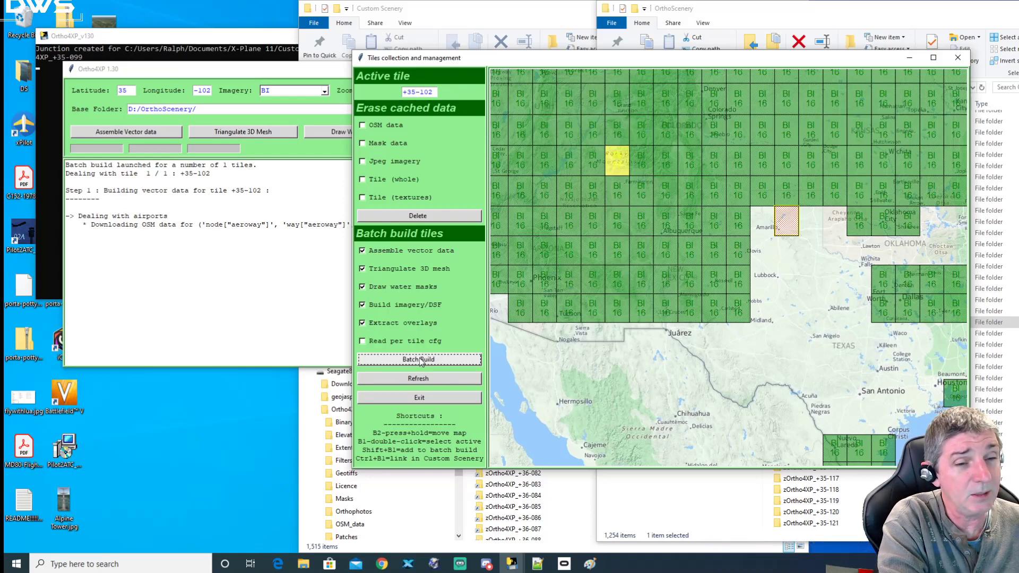
click(219, 243)
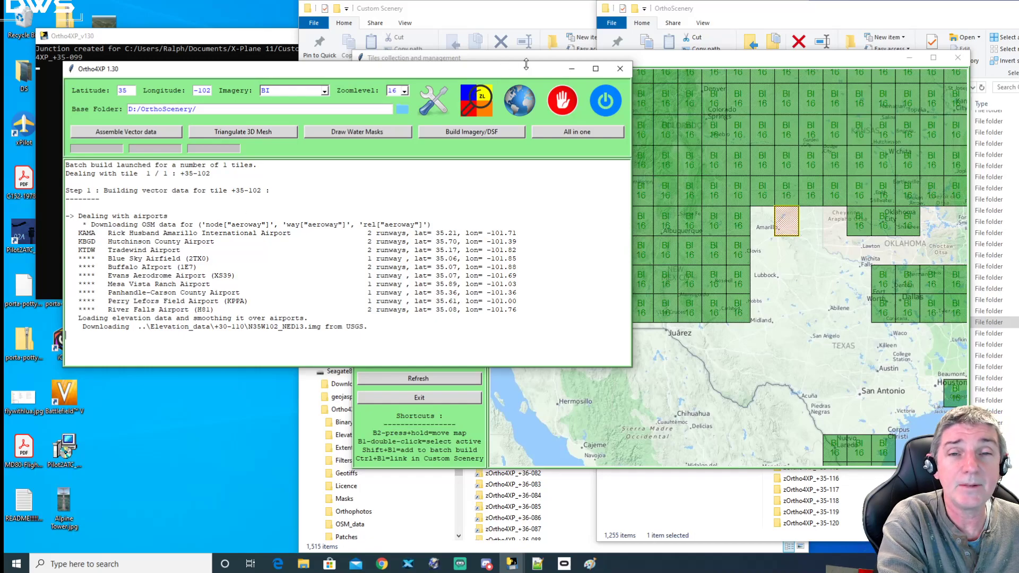
drag(480, 74, 473, 105)
click(558, 63)
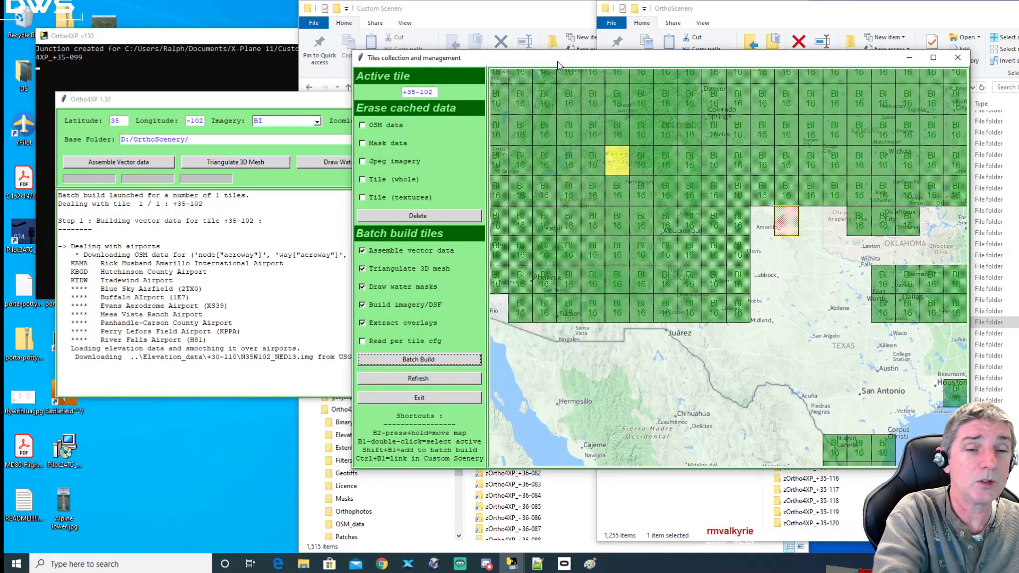
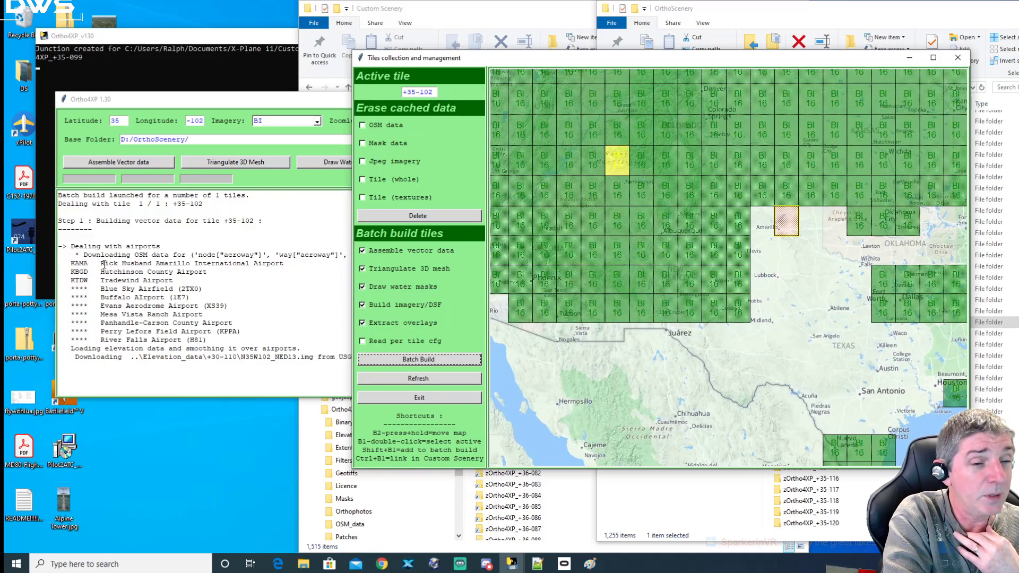
Step: Examine the airports listed in the build log for tile +35-102
click(183, 256)
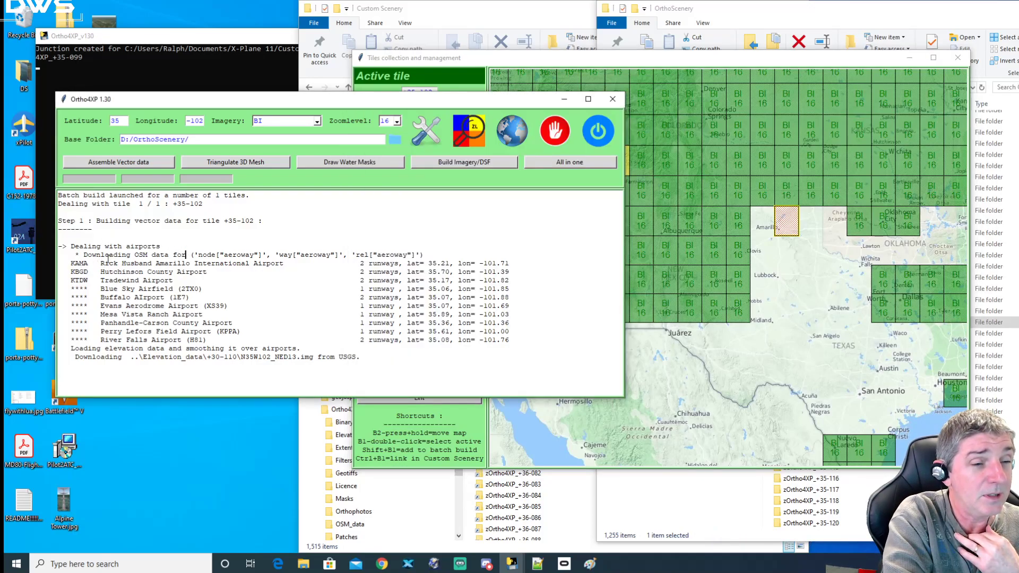
drag(75, 264, 262, 265)
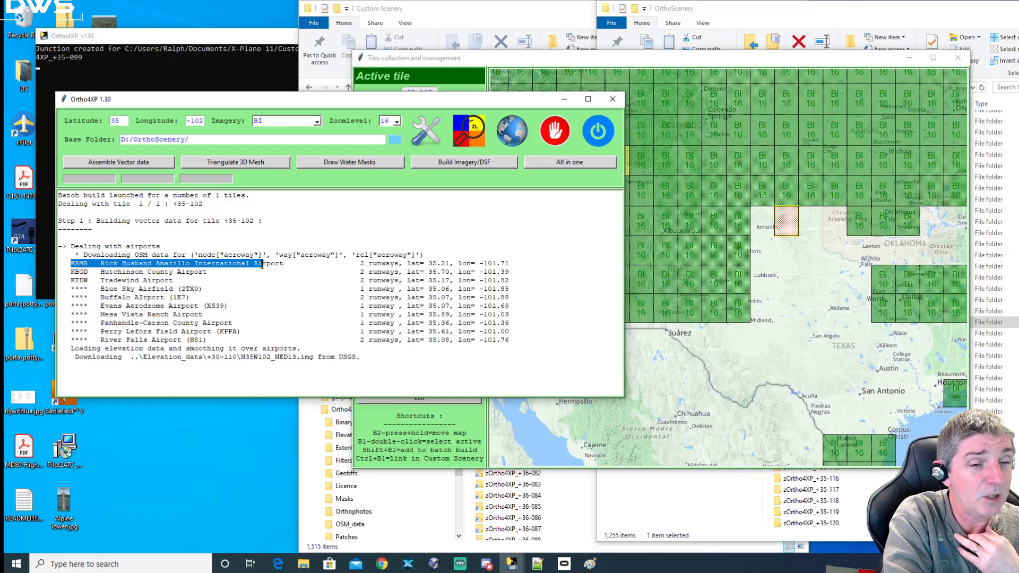
drag(71, 272, 169, 272)
drag(71, 280, 161, 315)
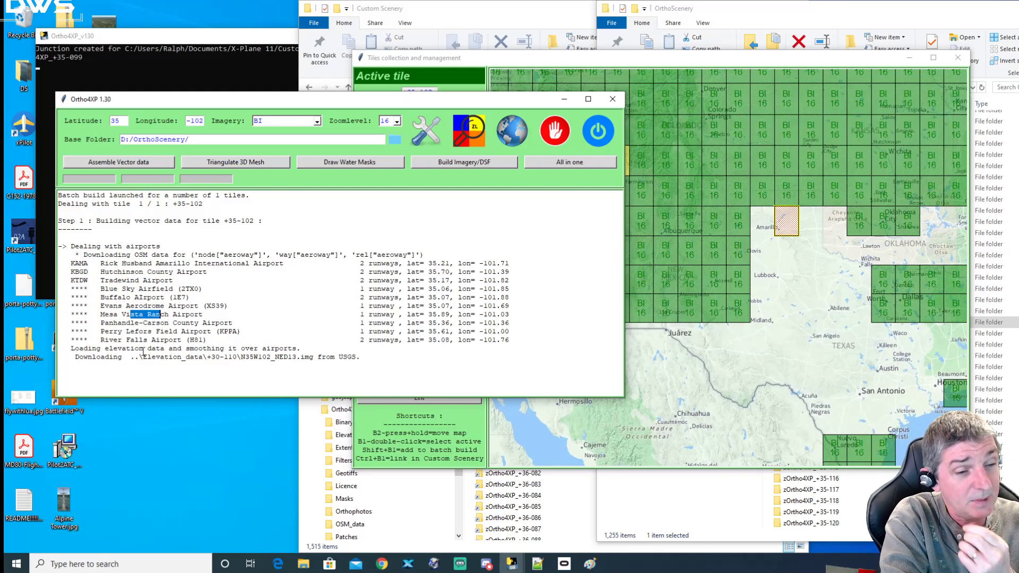
Step: Check the USGS elevation file named in the download line of the tile +35-102 build log
drag(271, 359, 301, 360)
click(292, 358)
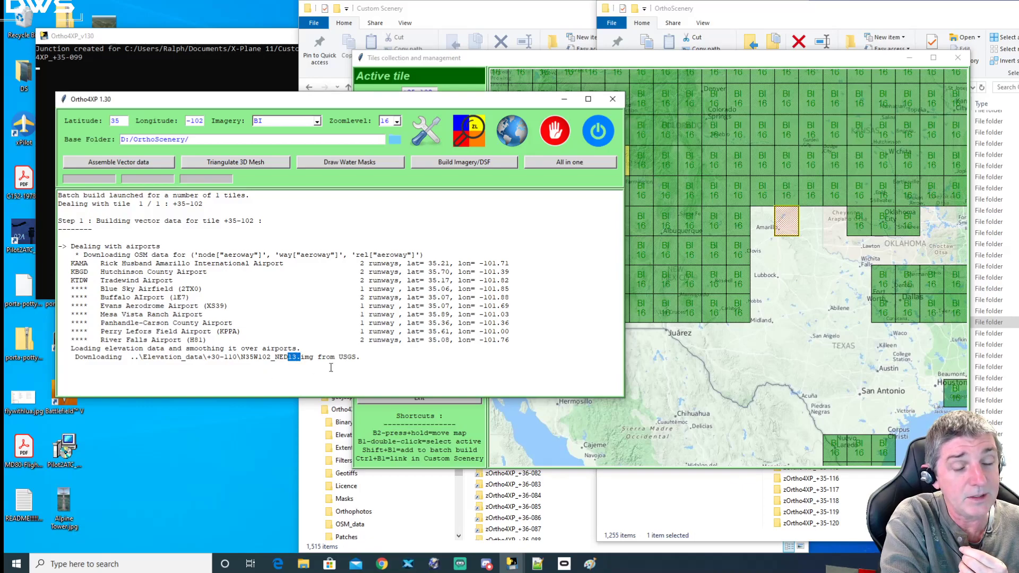
click(292, 356)
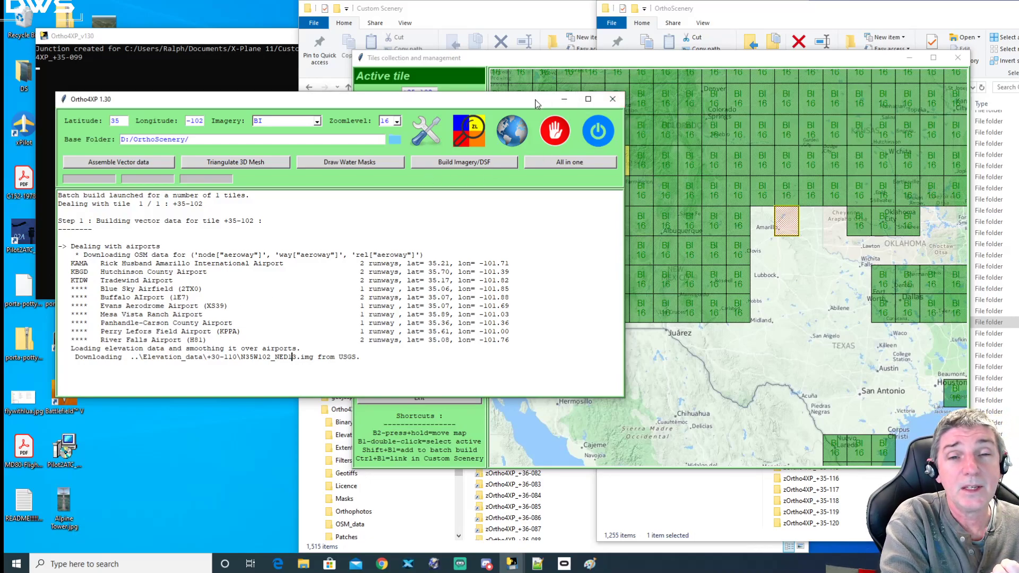
Step: Bring the OrthoScenery file window forward and open the OSM_data folder inside the Ortho4XP folder
drag(632, 61, 540, 65)
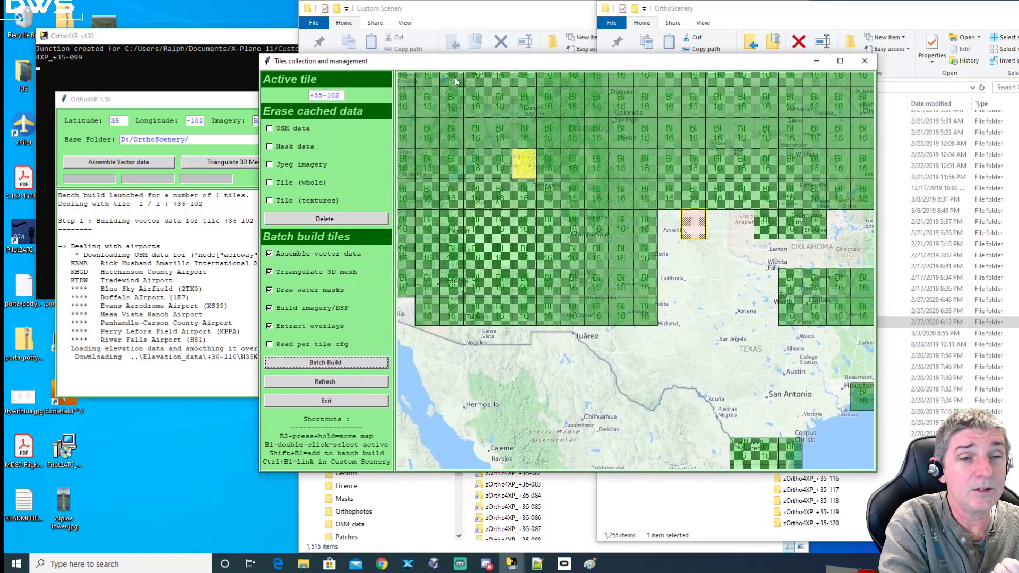
click(730, 24)
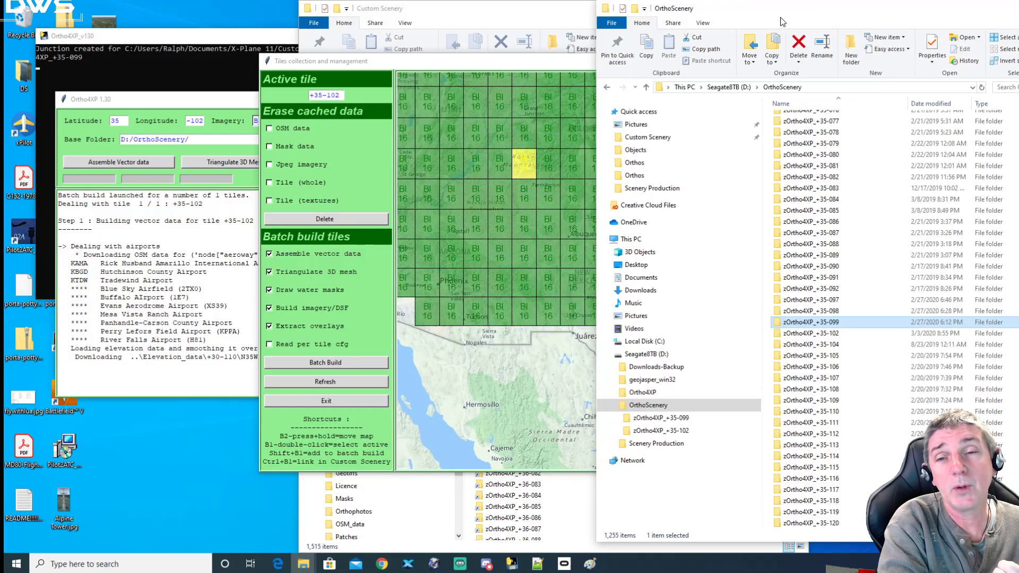
drag(748, 11, 683, 11)
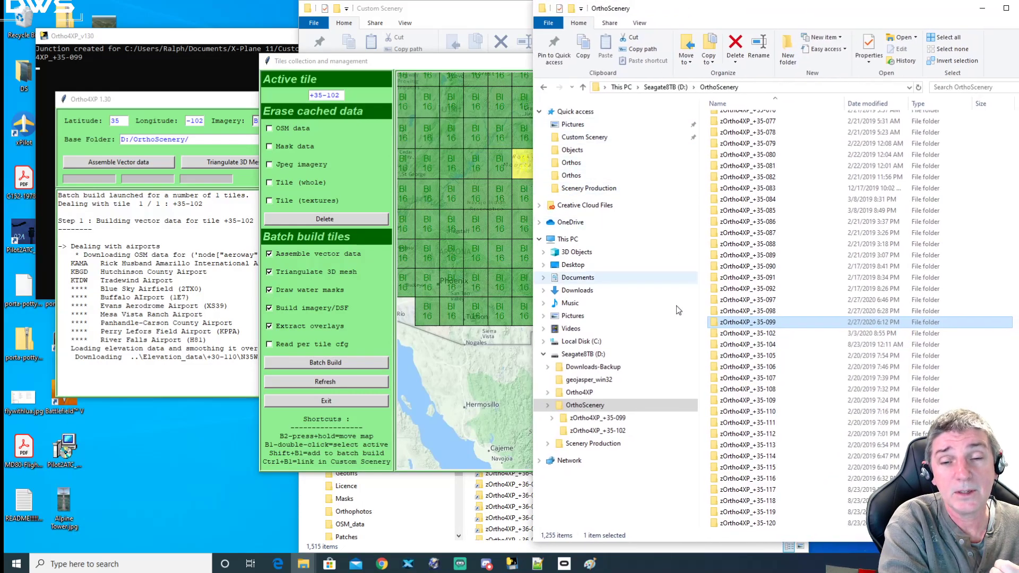
click(581, 392)
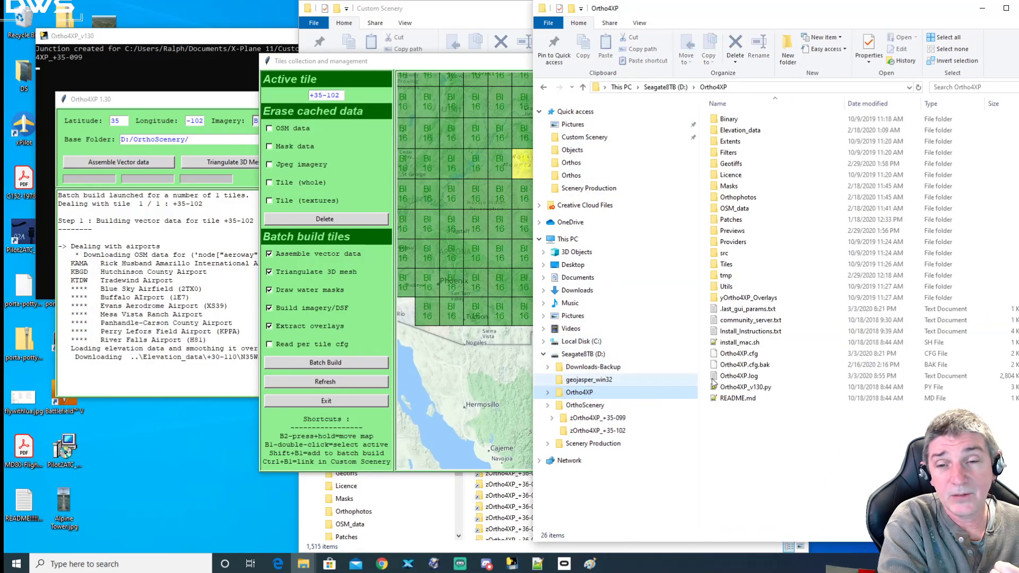
double_click(735, 208)
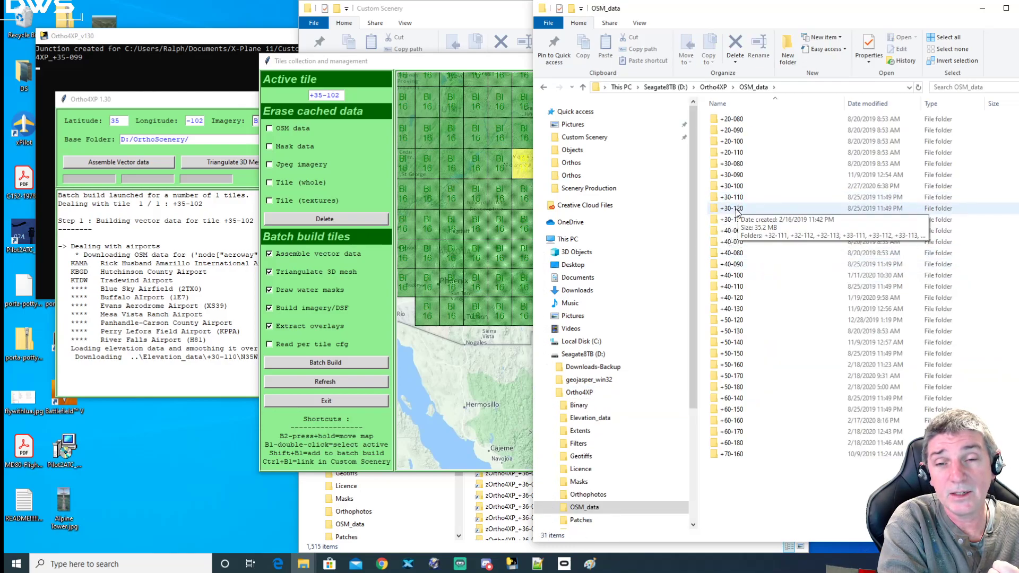
Step: Find tile +35-102 within the OSM_data subfolders and open its folder under +30-110 to view the downloaded files
click(719, 190)
double_click(720, 186)
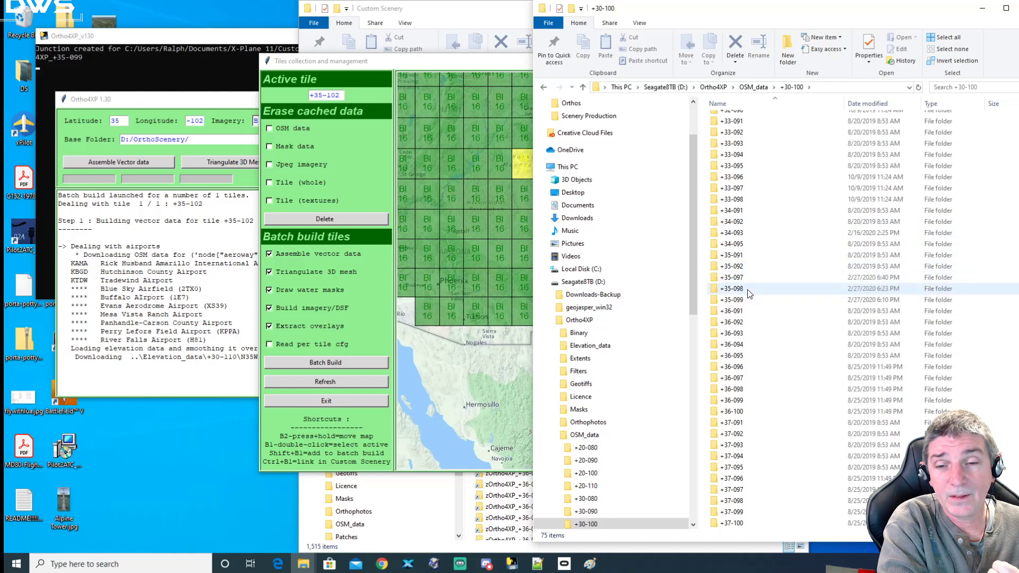
click(755, 88)
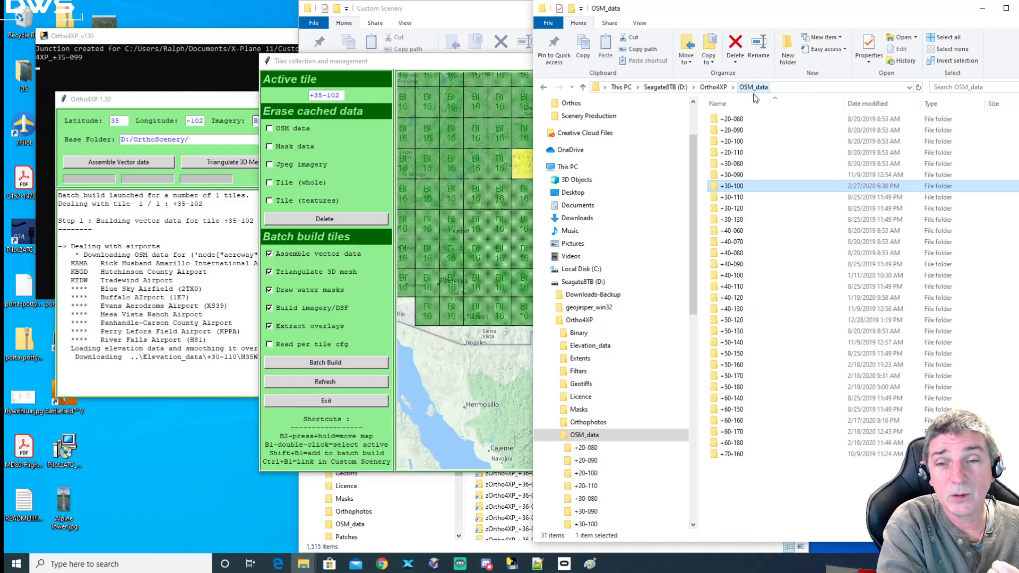
double_click(734, 197)
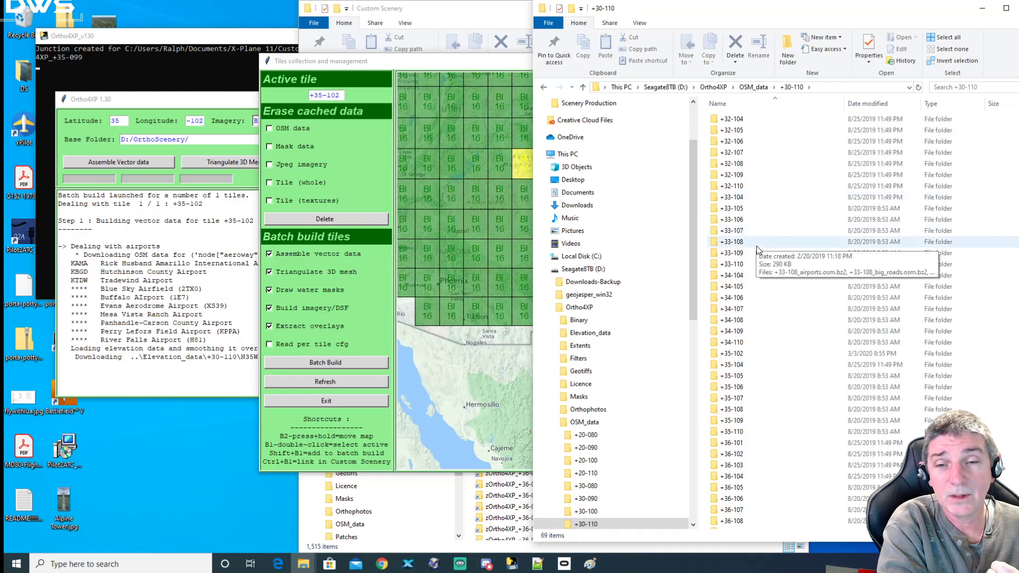
scroll(752, 271, down, 4)
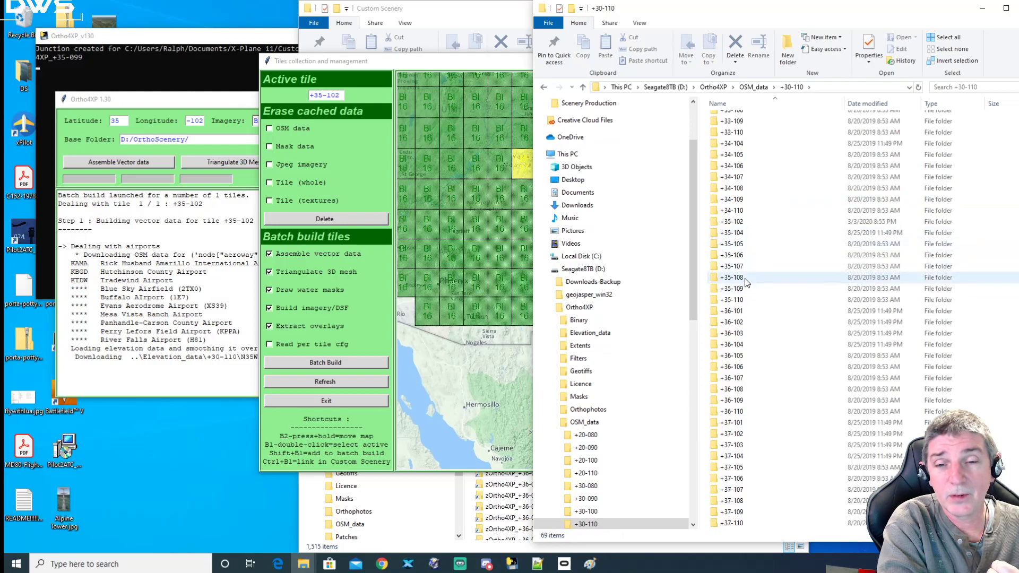
double_click(732, 223)
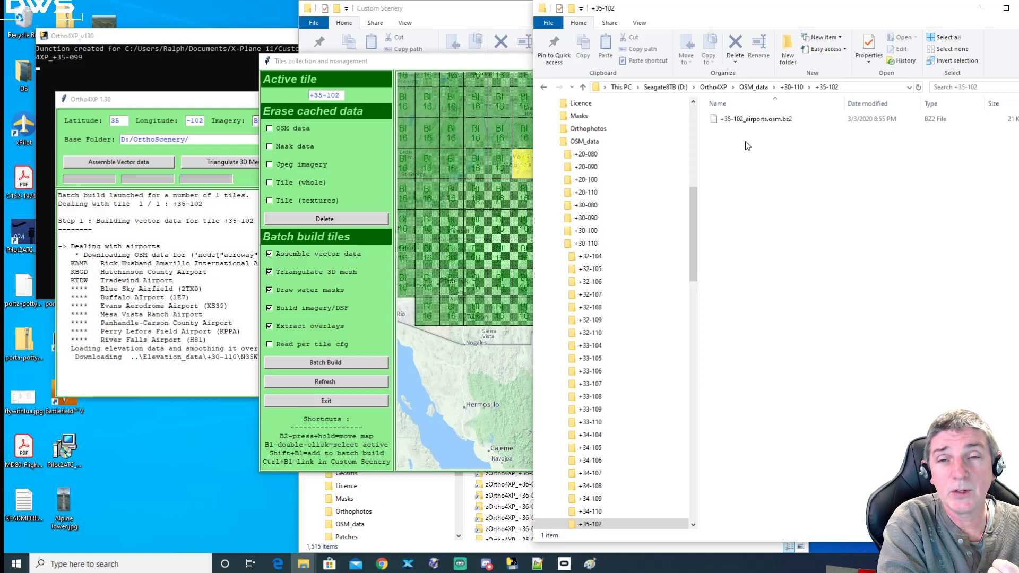
click(592, 512)
click(593, 525)
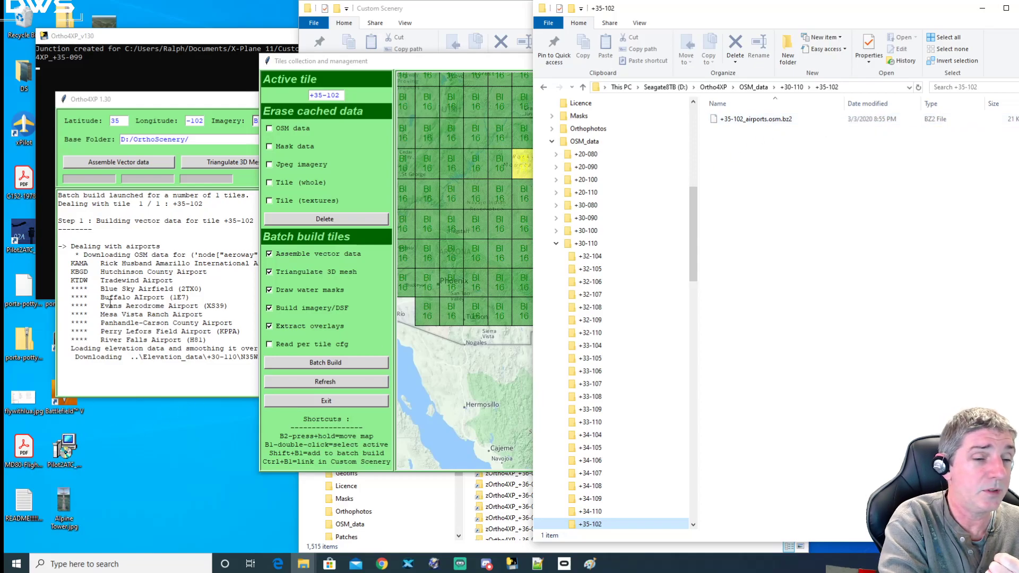
Step: Return to the Ortho4XP window and review the airports listed in the build log
click(196, 111)
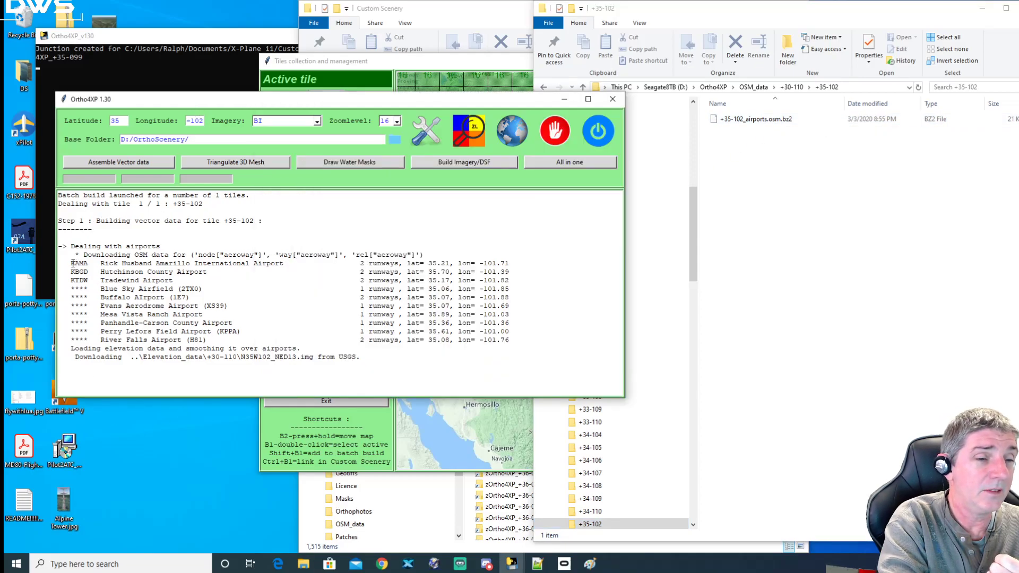
drag(71, 263, 249, 340)
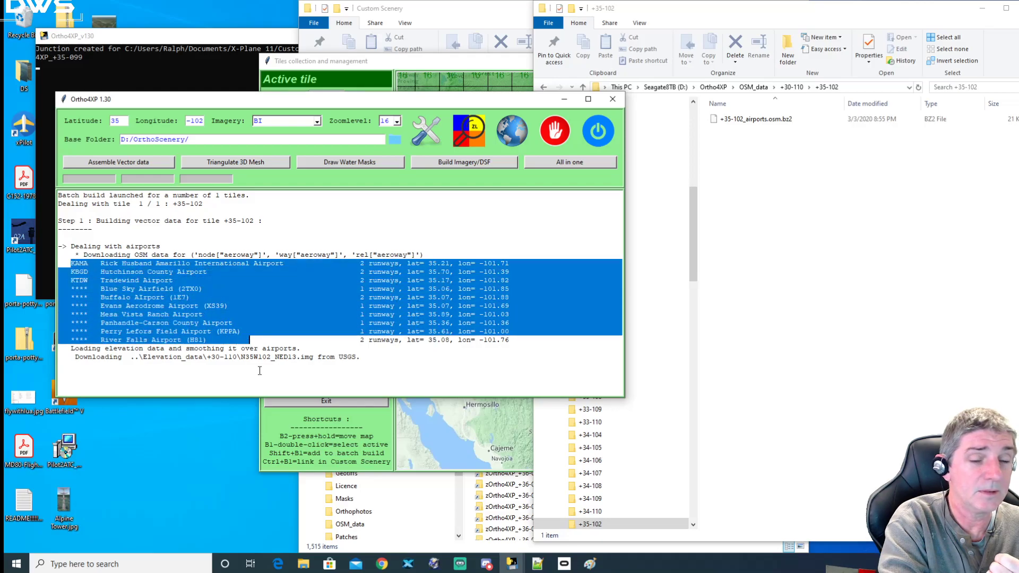
click(342, 388)
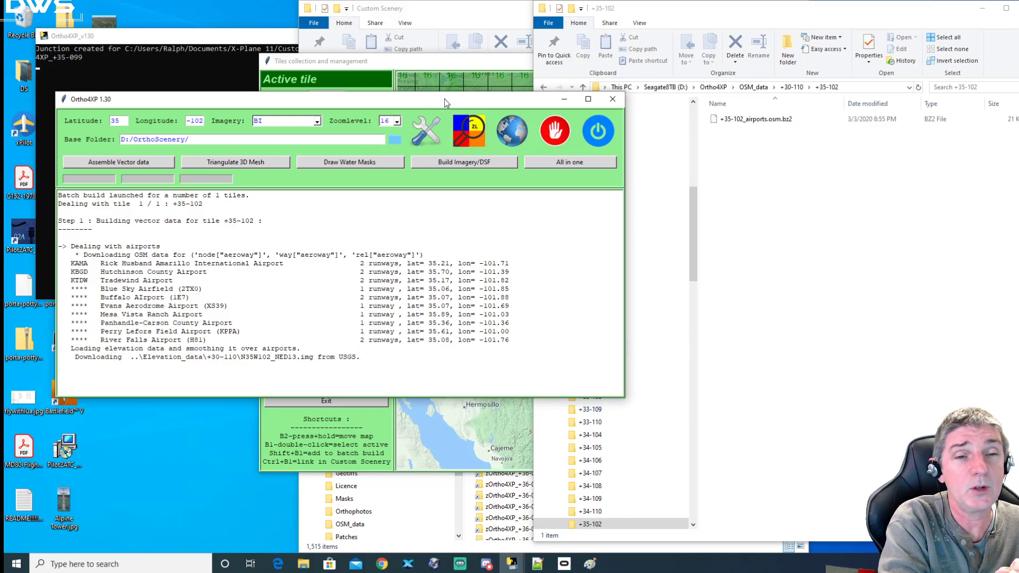
drag(447, 100, 447, 109)
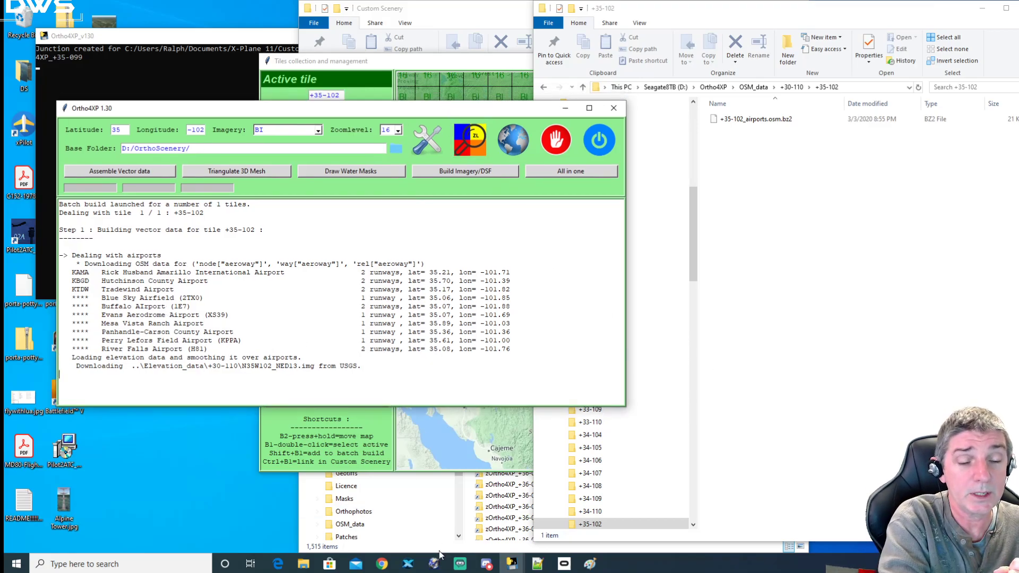
Step: Launch JOSM and move its window up so that its whole menu area is accessible
click(151, 564)
text(jo)
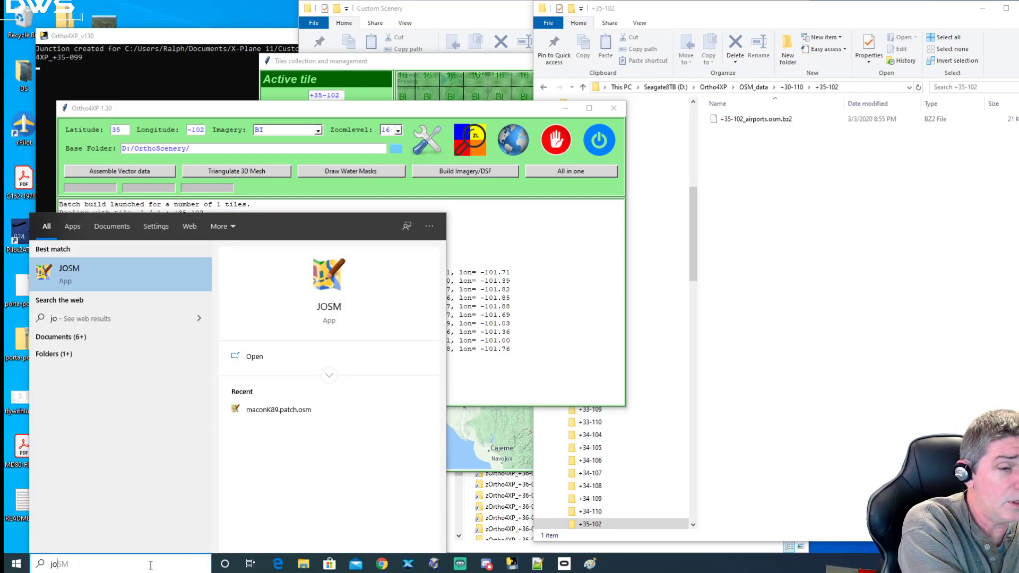
key(Return)
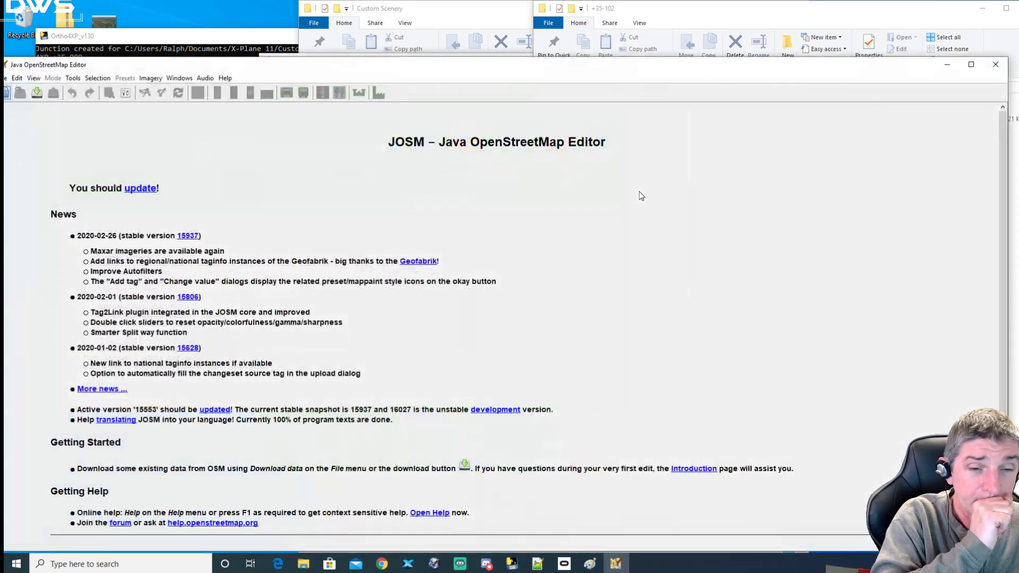
drag(268, 70, 279, 25)
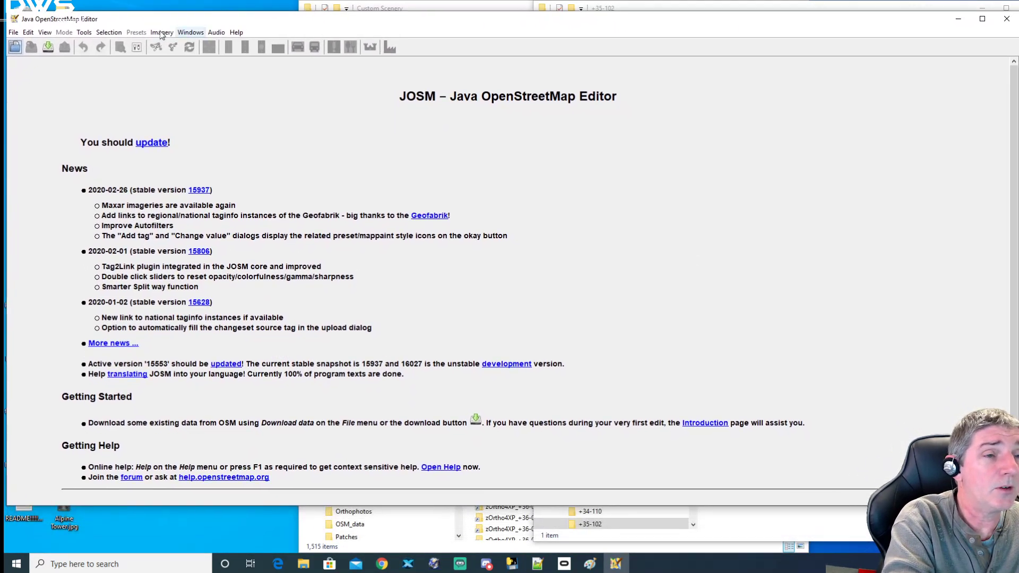
Step: Start opening a file in JOSM and browse to the Ortho4XP\OSM_data\+30-110 folder on the D: drive
click(13, 33)
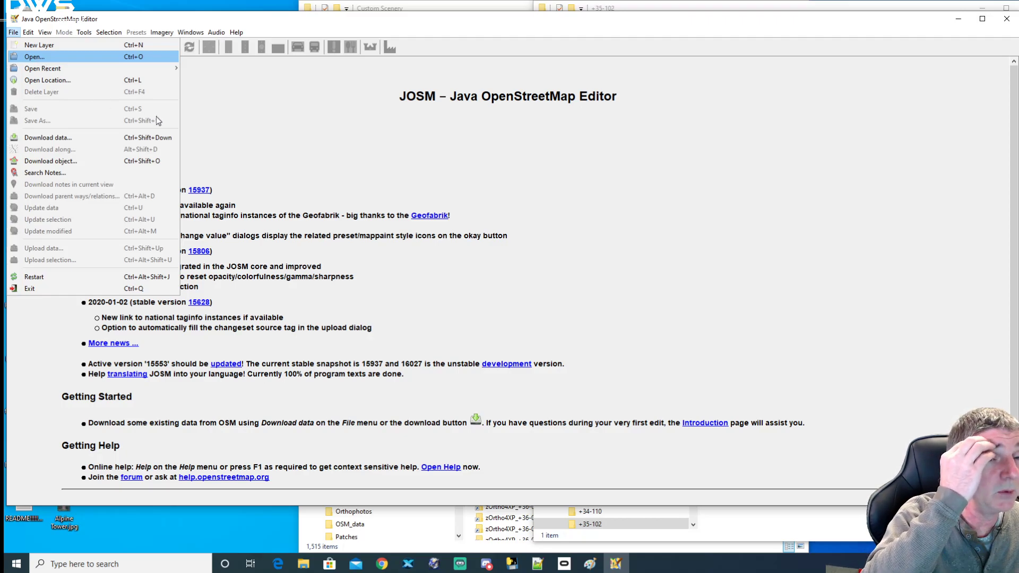
key(Return)
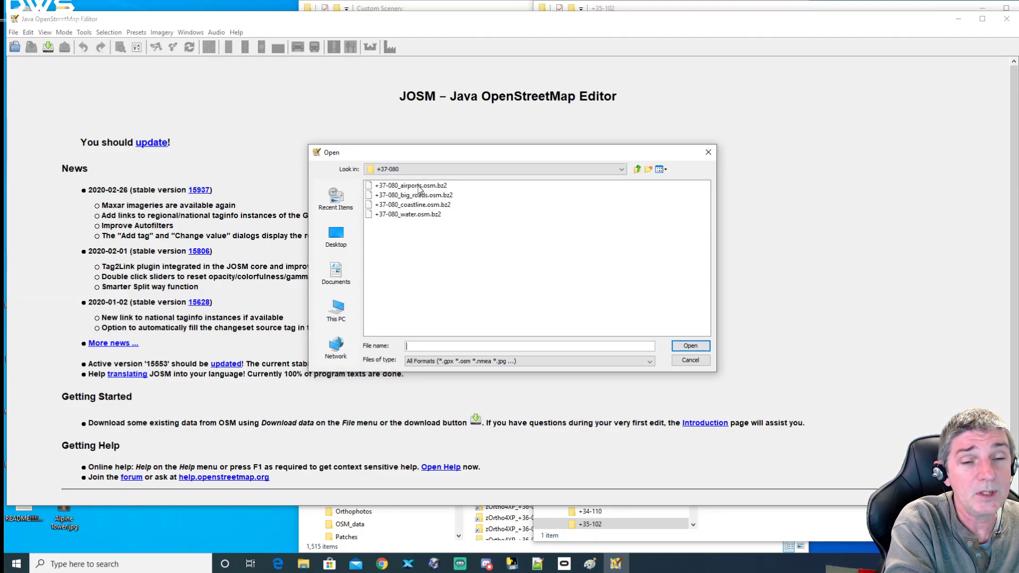
click(429, 170)
scroll(621, 228, up, 2)
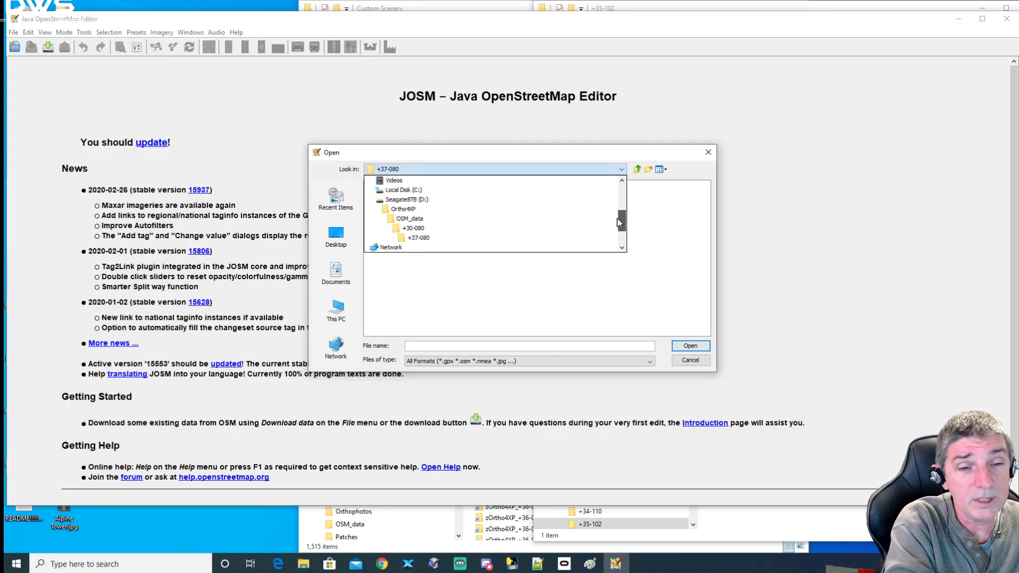
click(410, 210)
click(456, 168)
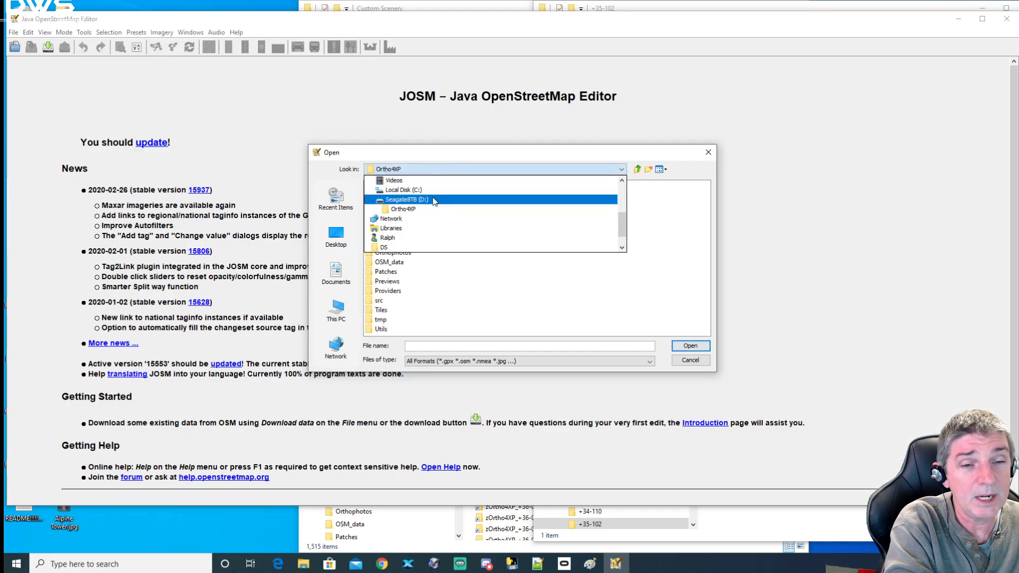
click(434, 201)
double_click(393, 208)
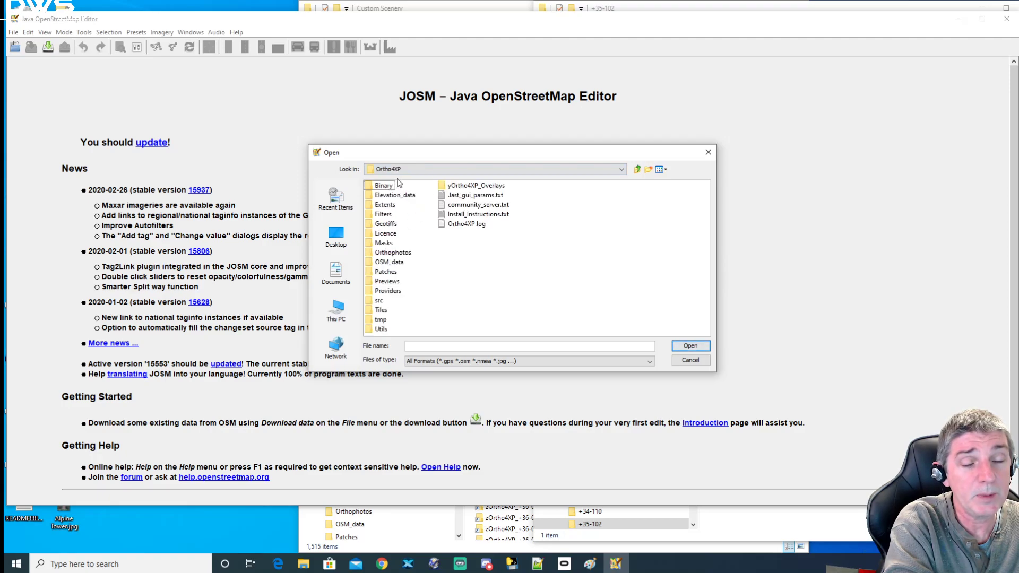
double_click(397, 263)
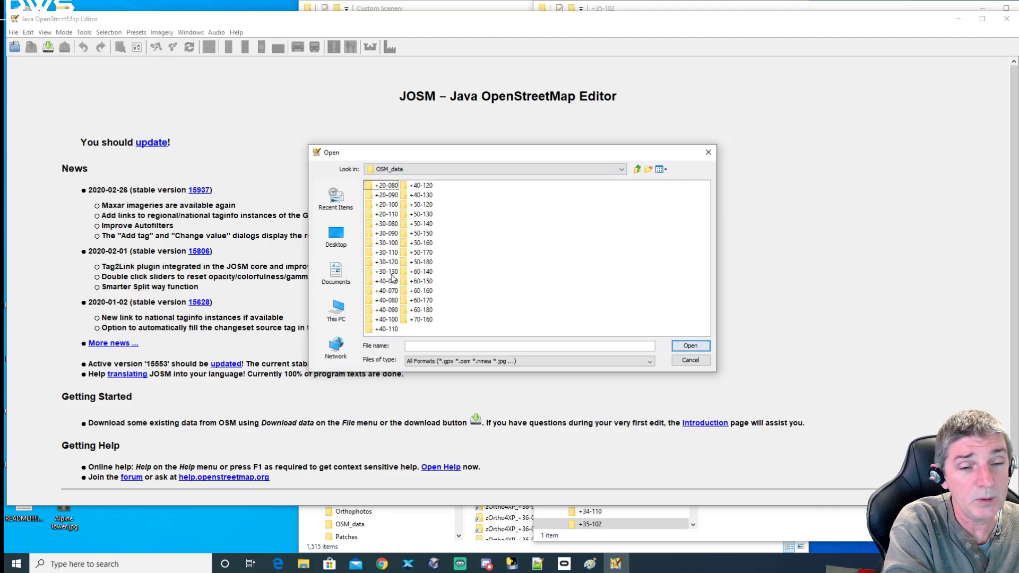
double_click(392, 254)
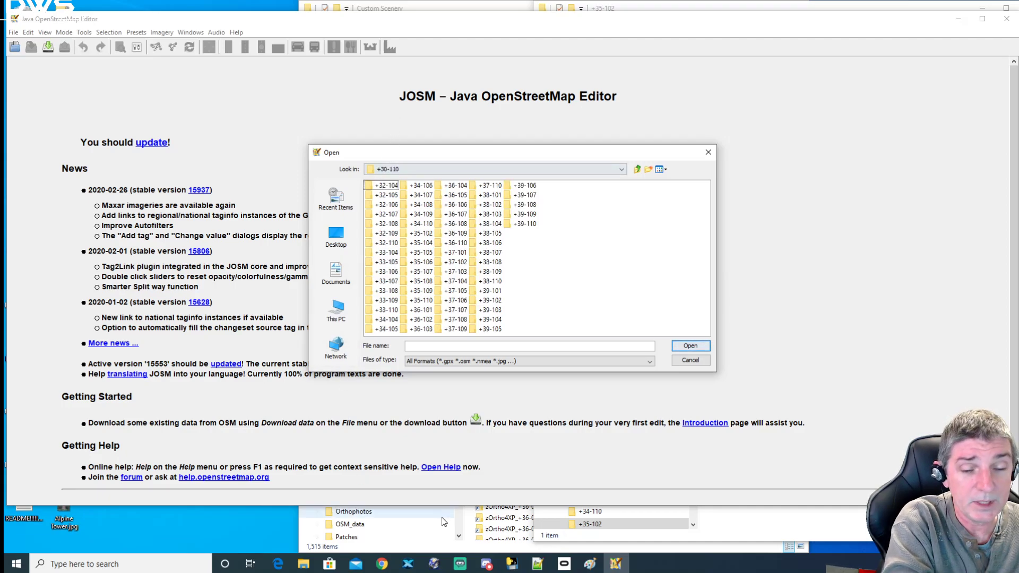
Step: Check the active tile's coordinates in the Ortho4XP window and return to JOSM's file selection
click(538, 564)
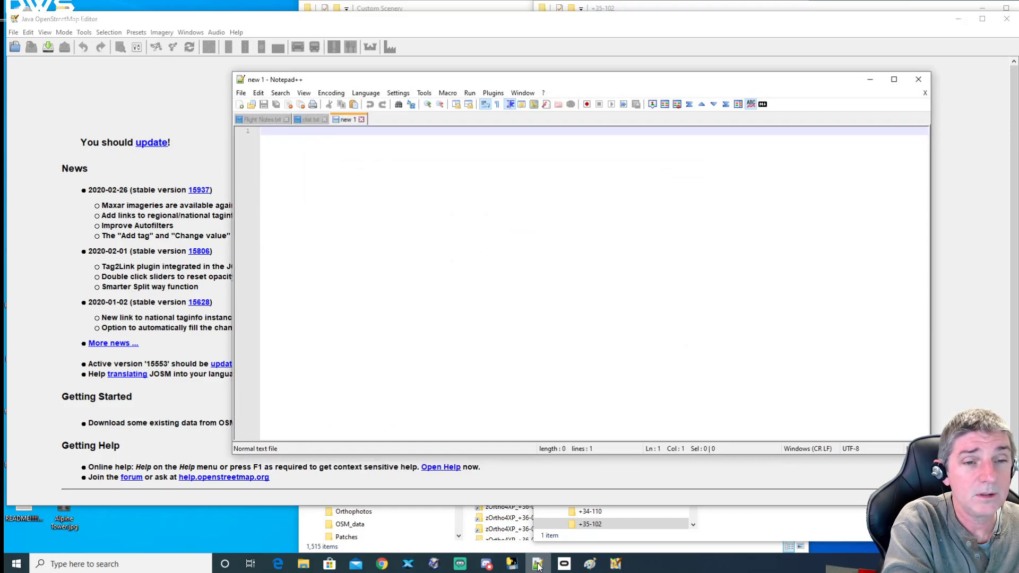
click(537, 565)
mouse_move(523, 566)
click(520, 519)
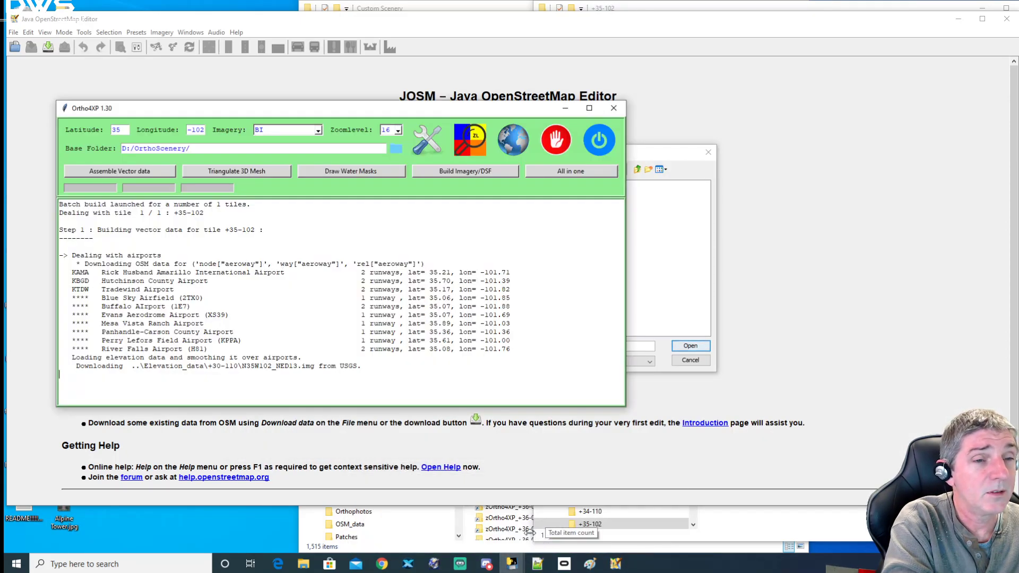
click(658, 156)
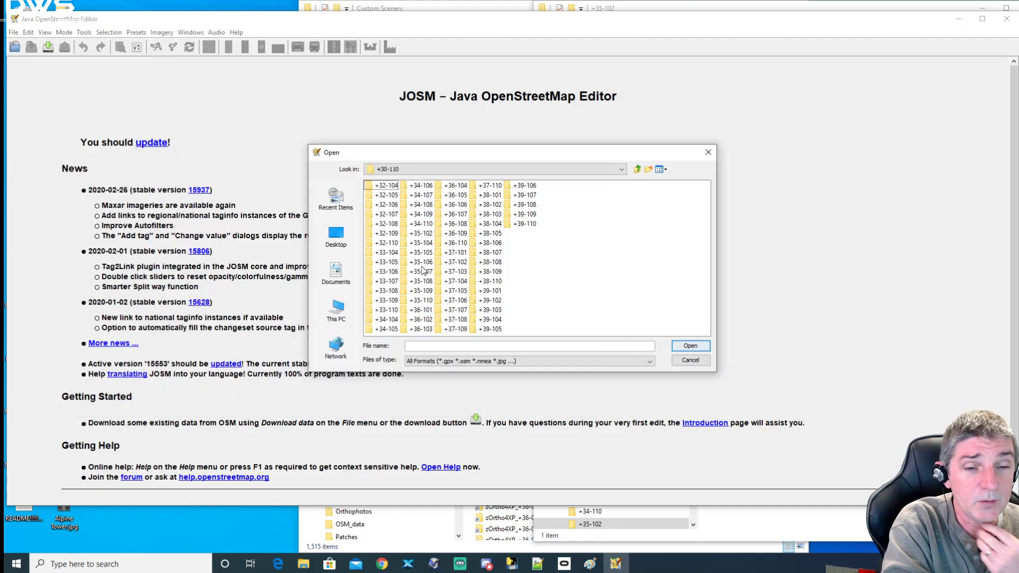
Step: Open the file +35-102_airports.osm.bz2 from the +35-102 folder in JOSM
double_click(428, 236)
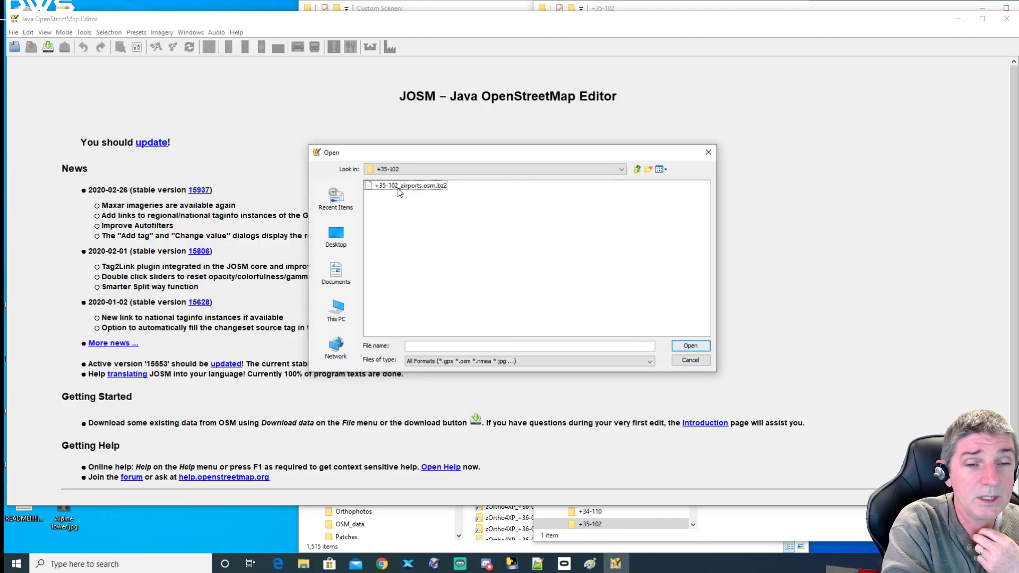
click(399, 187)
click(687, 349)
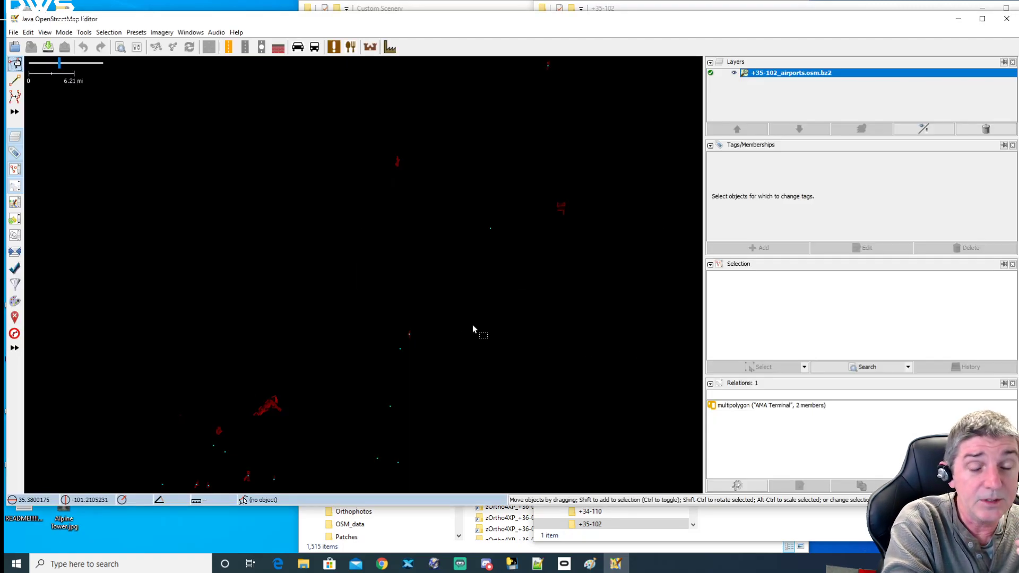
Step: Examine the airports across the tile, and inspect Amarillo International Airport's runways, taxiways and terminal up close
scroll(483, 325, down, 3)
scroll(484, 331, down, 1)
drag(496, 330, 431, 333)
scroll(392, 339, up, 1)
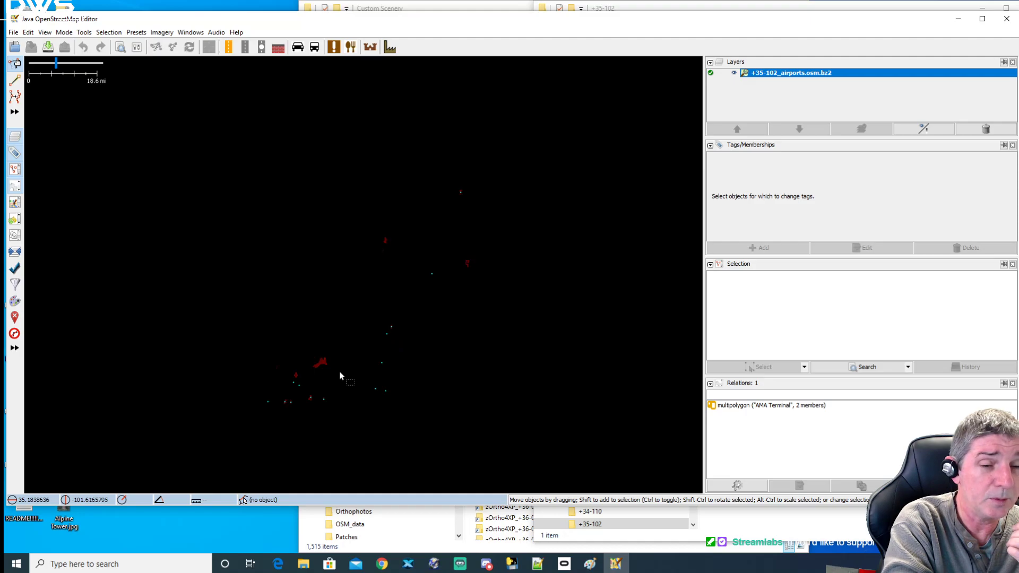
scroll(342, 340, up, 5)
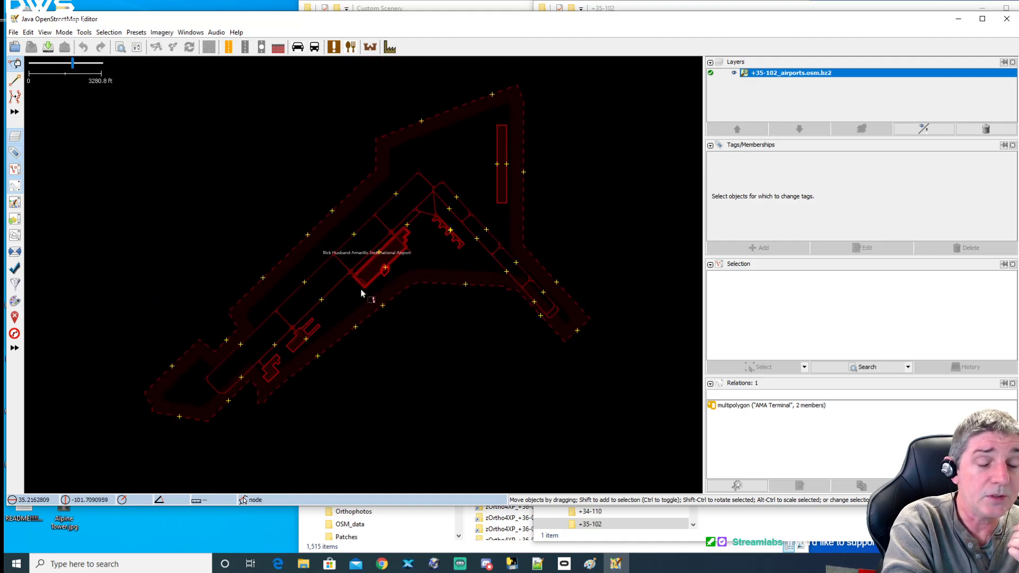
scroll(361, 293, up, 4)
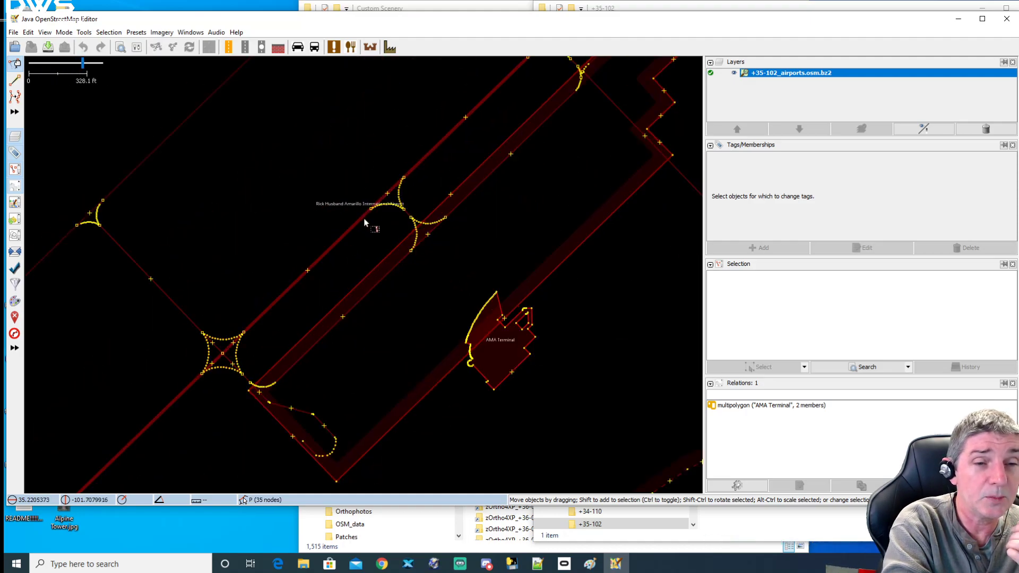
Step: Select the Amarillo International Airport boundary and inspect its aeroway tag
scroll(364, 222, down, 5)
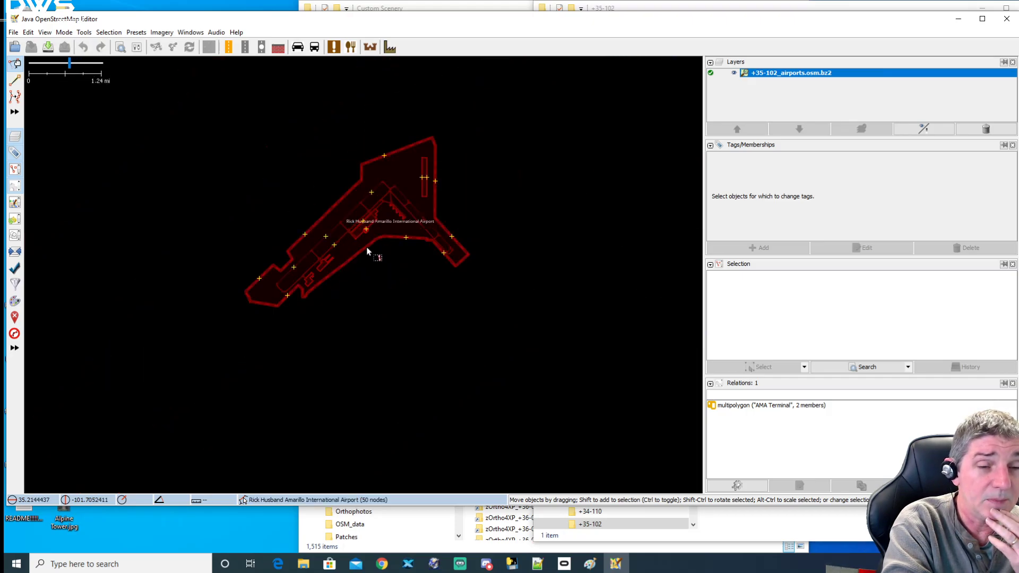
click(368, 248)
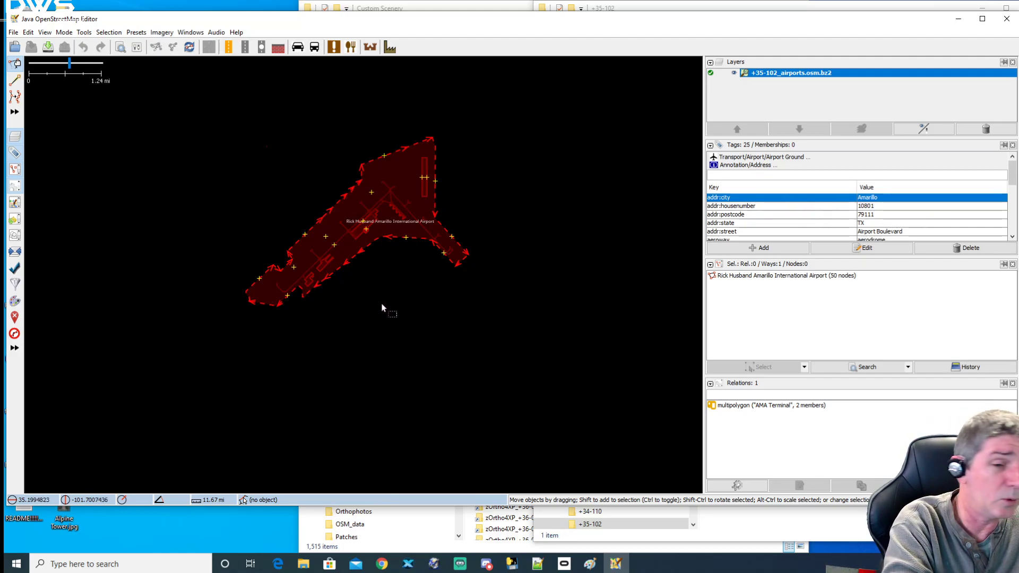
drag(381, 278, 381, 300)
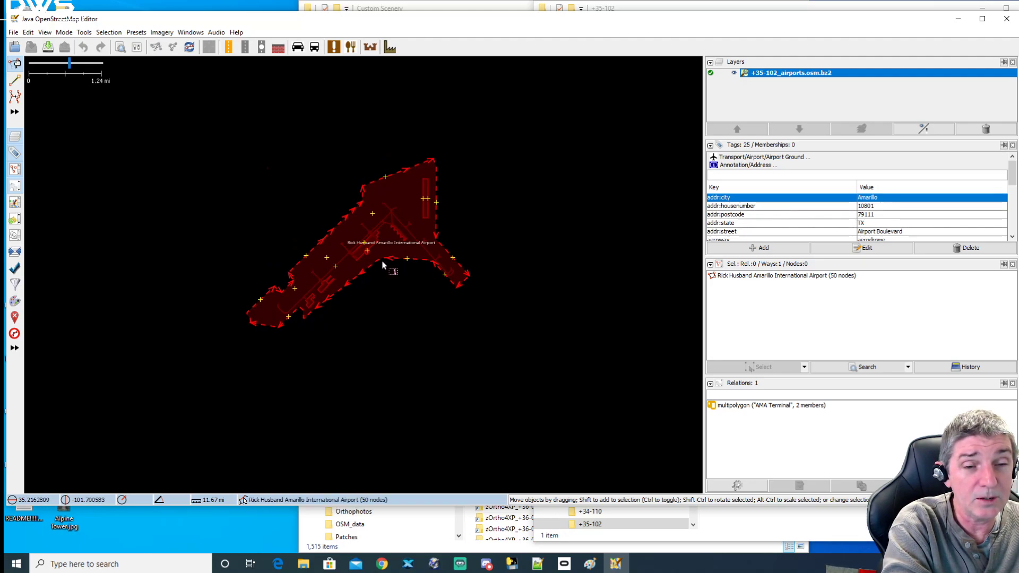
scroll(820, 202, down, 2)
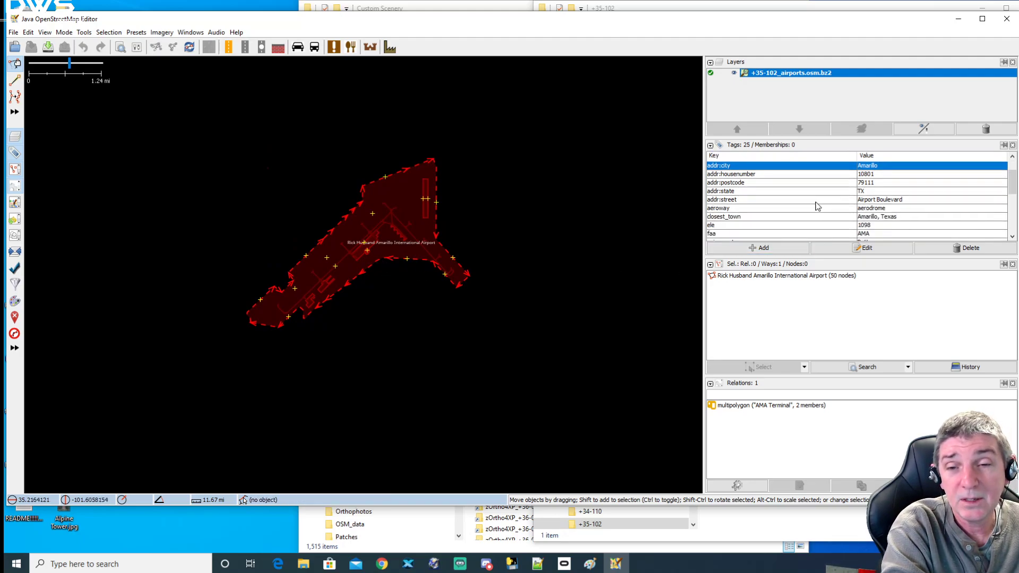
click(739, 209)
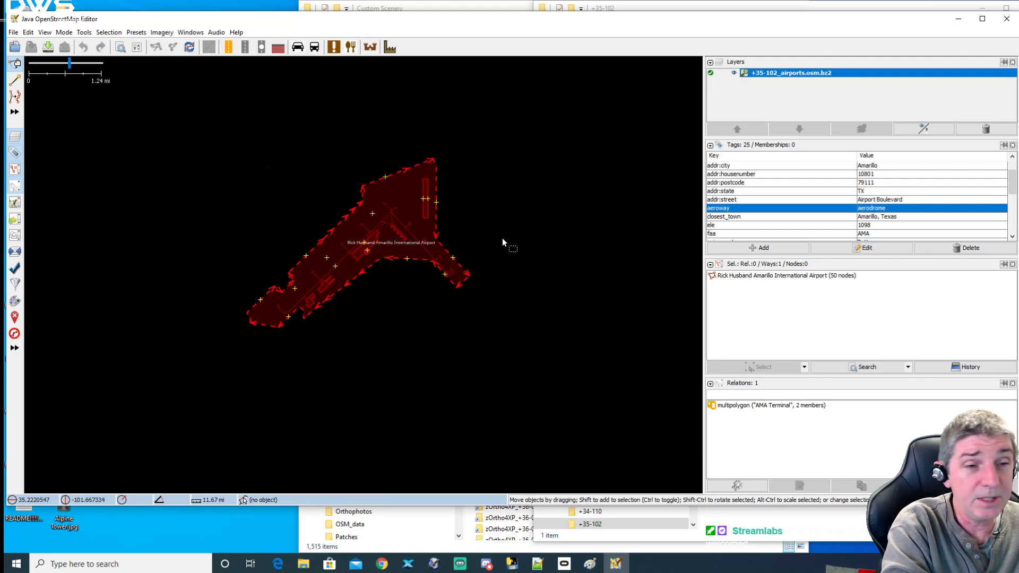
Step: Find the icao entry among the airport boundary's tags and select it
scroll(761, 226, down, 1)
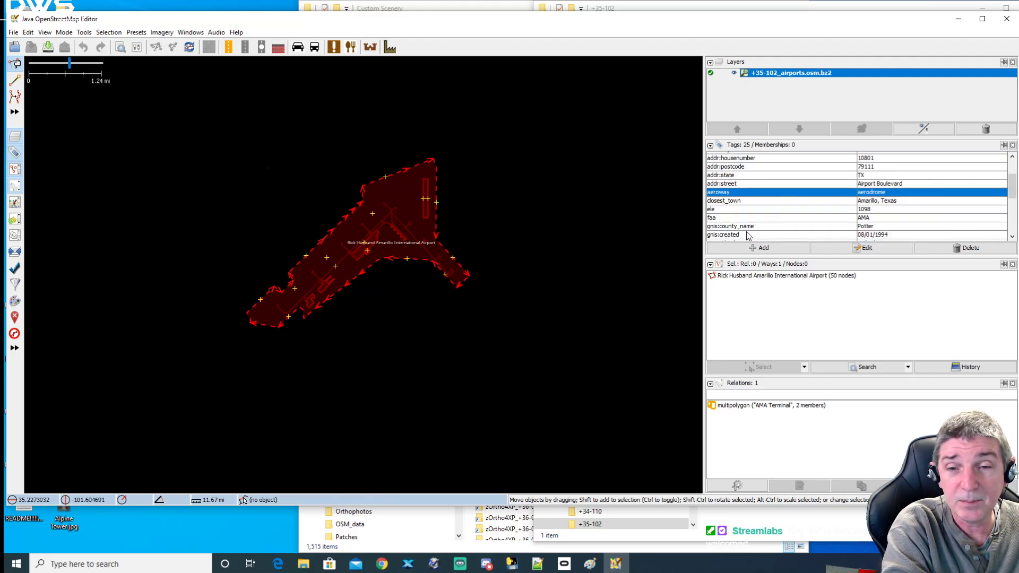
scroll(749, 233, down, 2)
scroll(746, 227, down, 2)
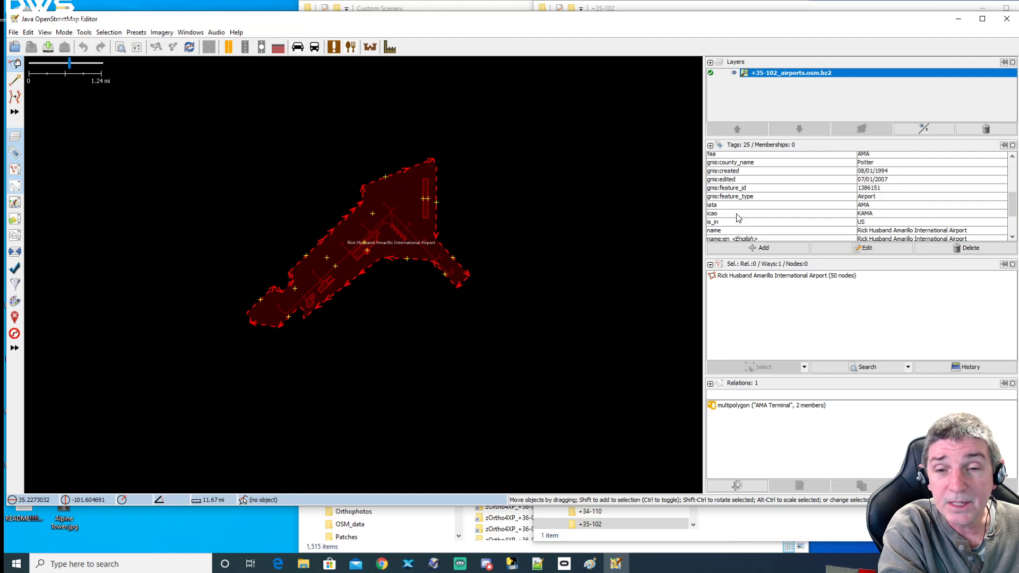
click(749, 215)
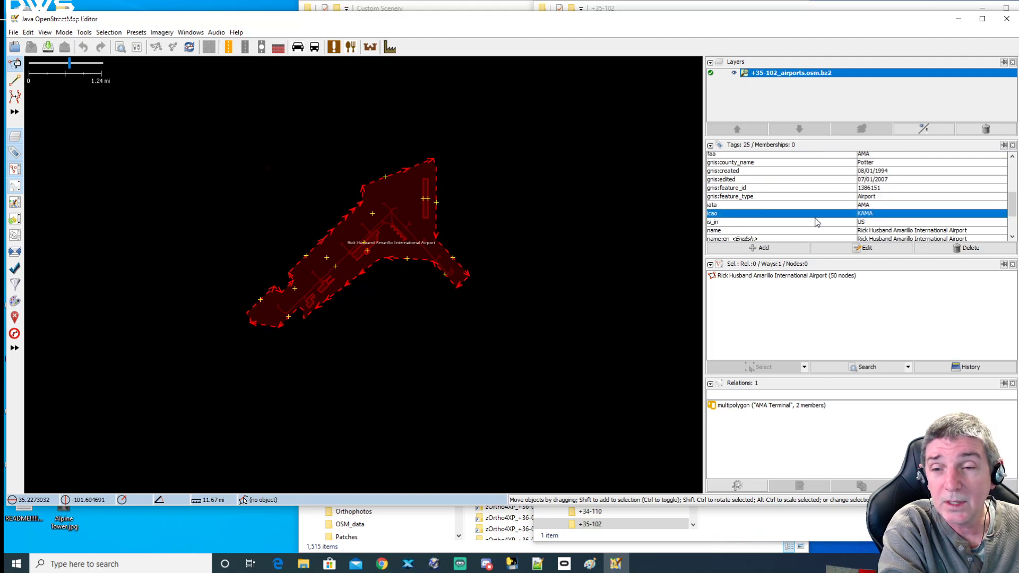
Step: Switch to the Ortho4XP window and highlight the KAMA airport's name in the build log
double_click(487, 27)
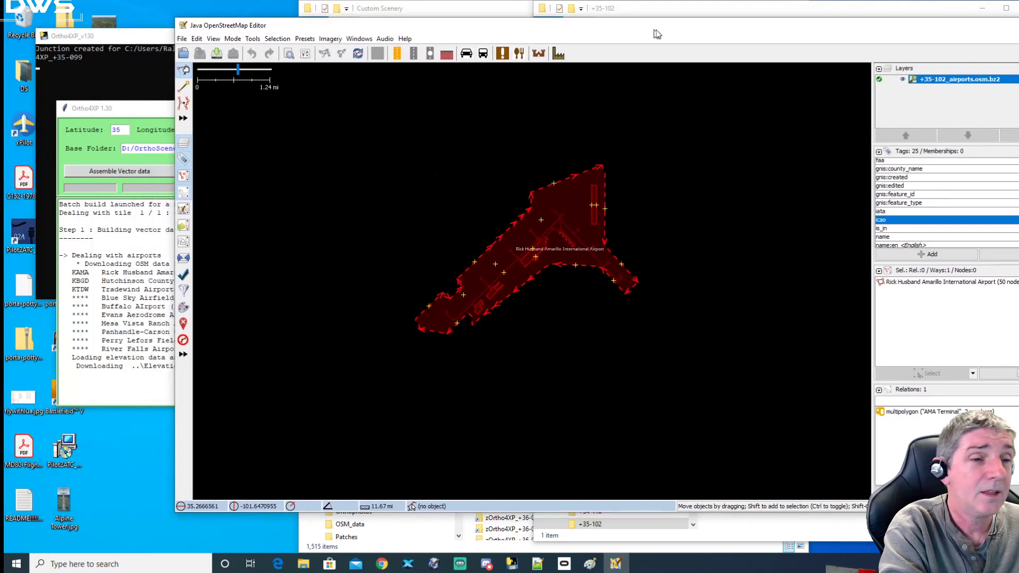
click(153, 114)
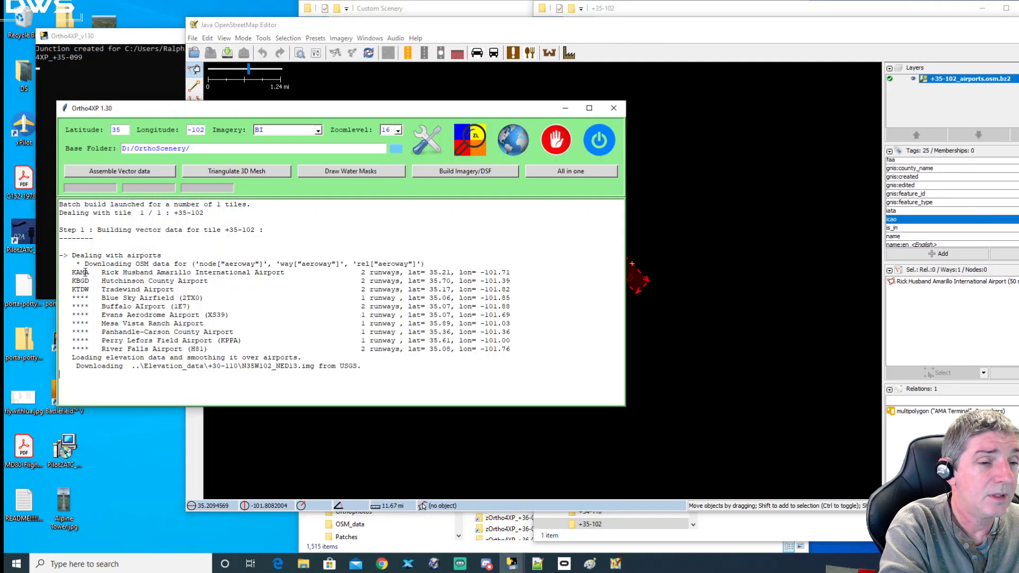
drag(73, 272, 283, 271)
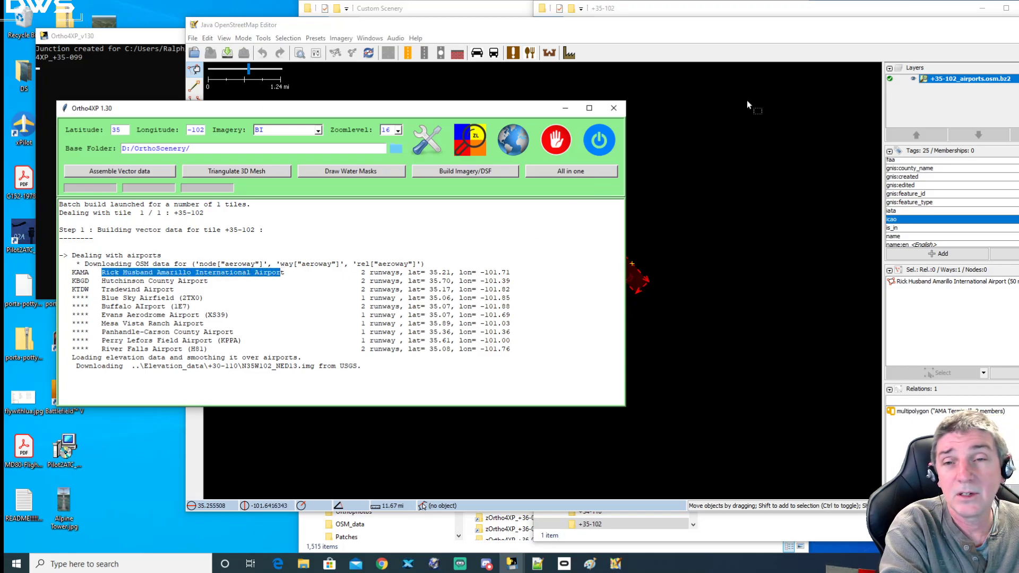
Step: Return to JOSM, select the airport's name tag and compare it with the airport list in Ortho4XP's log
click(780, 45)
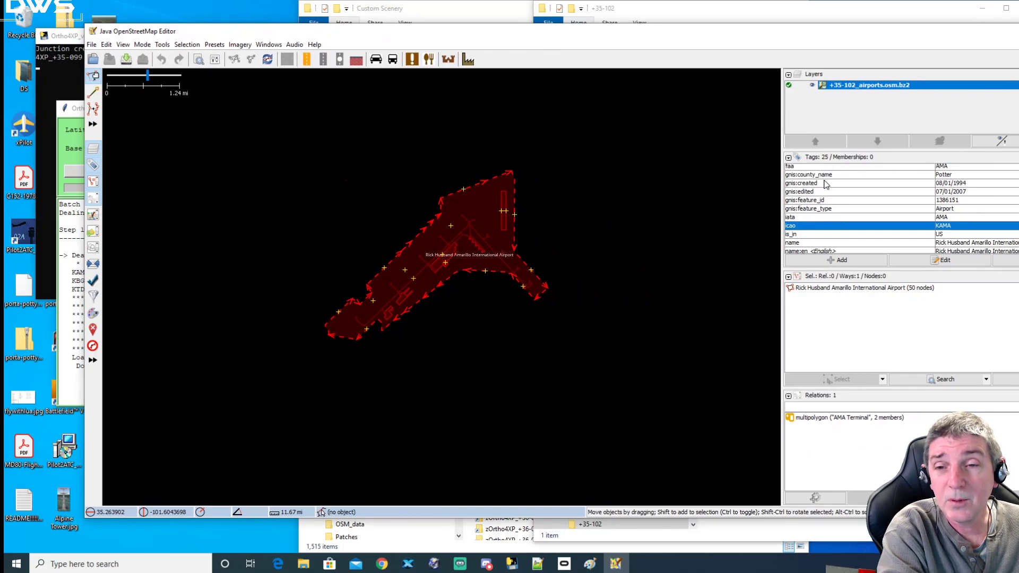
click(809, 244)
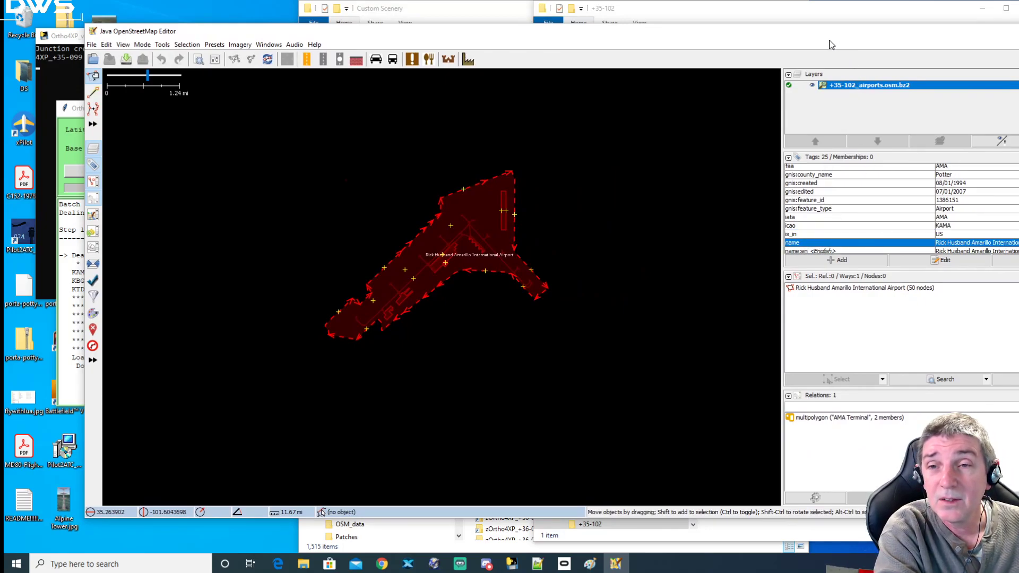
drag(771, 33, 709, 28)
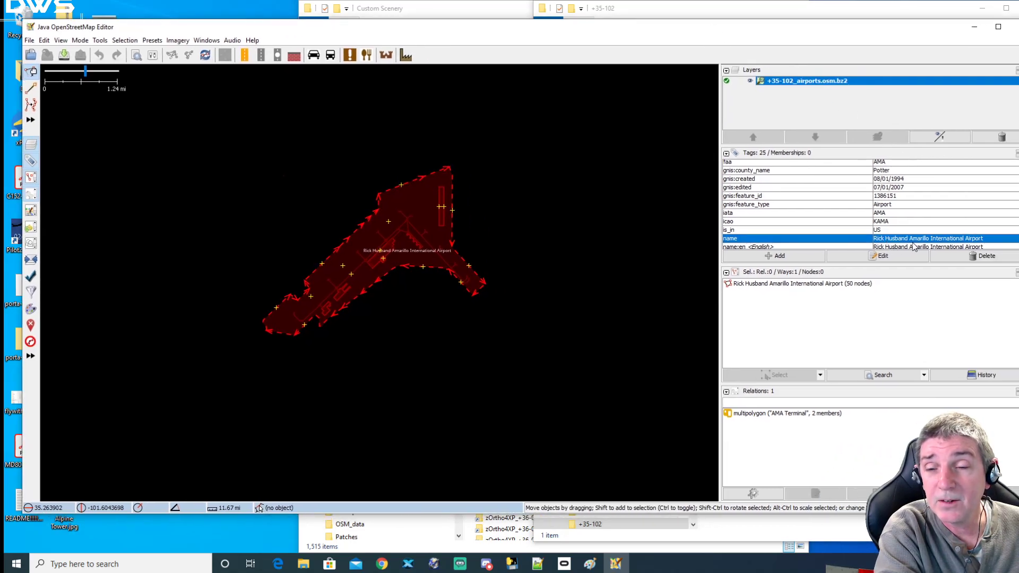
drag(496, 31, 626, 33)
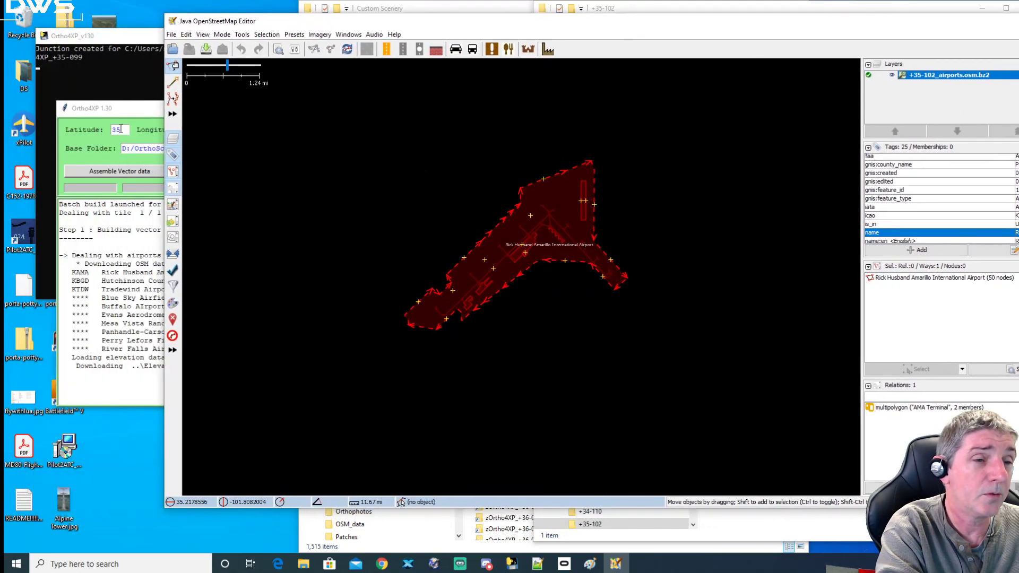
click(120, 112)
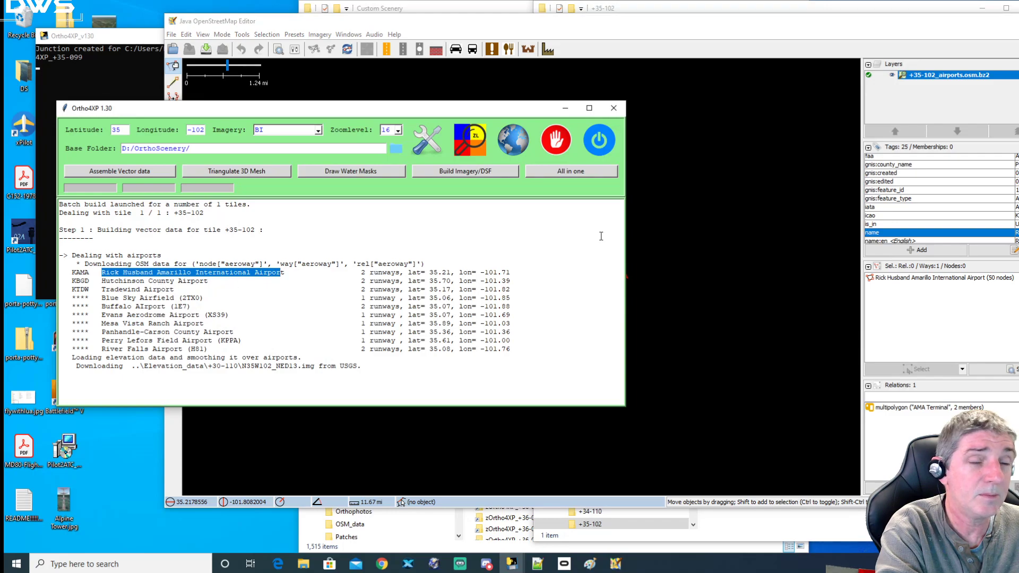
drag(751, 27, 672, 51)
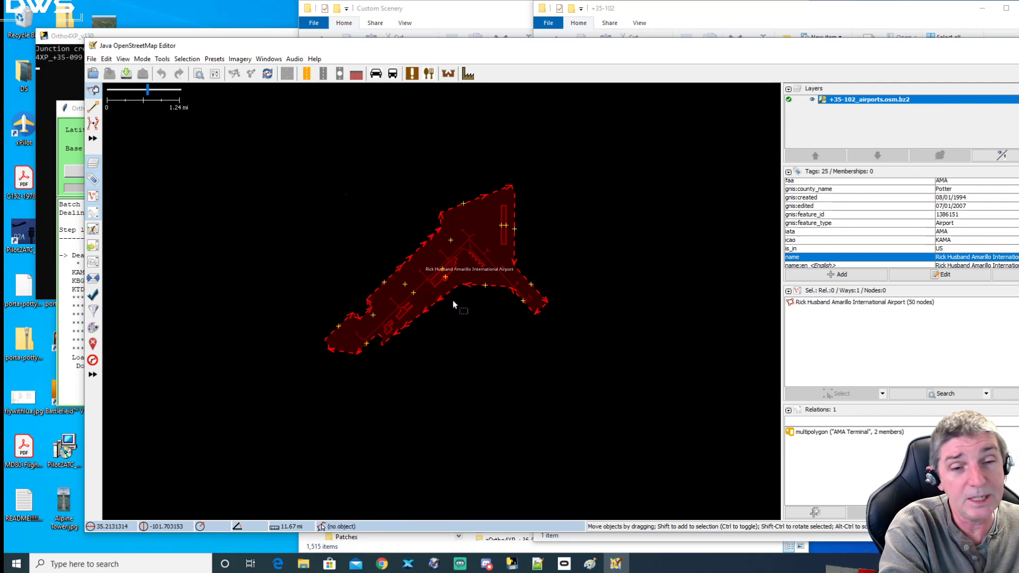
Step: Select runway 04/22 at Amarillo International Airport and inspect its tags
scroll(451, 300, up, 5)
key(ctrl+Left)
key(ctrl+Up)
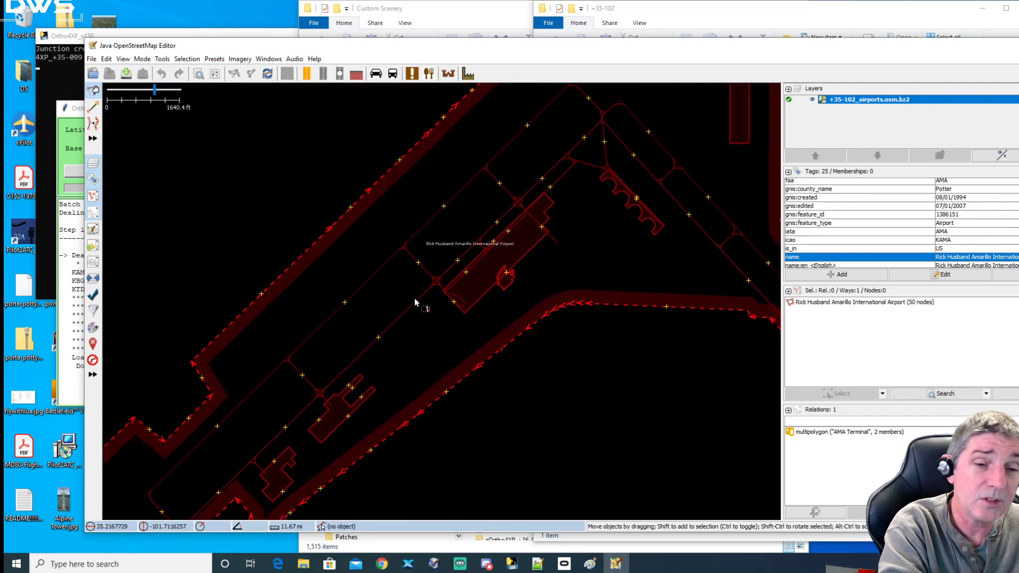
click(368, 288)
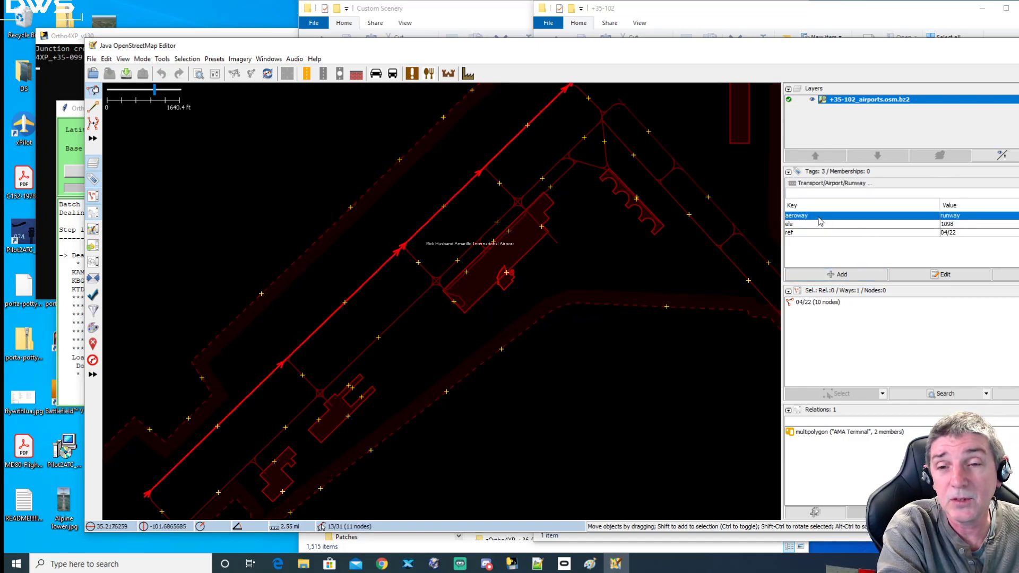
key(ctrl+Right)
key(ctrl+Up)
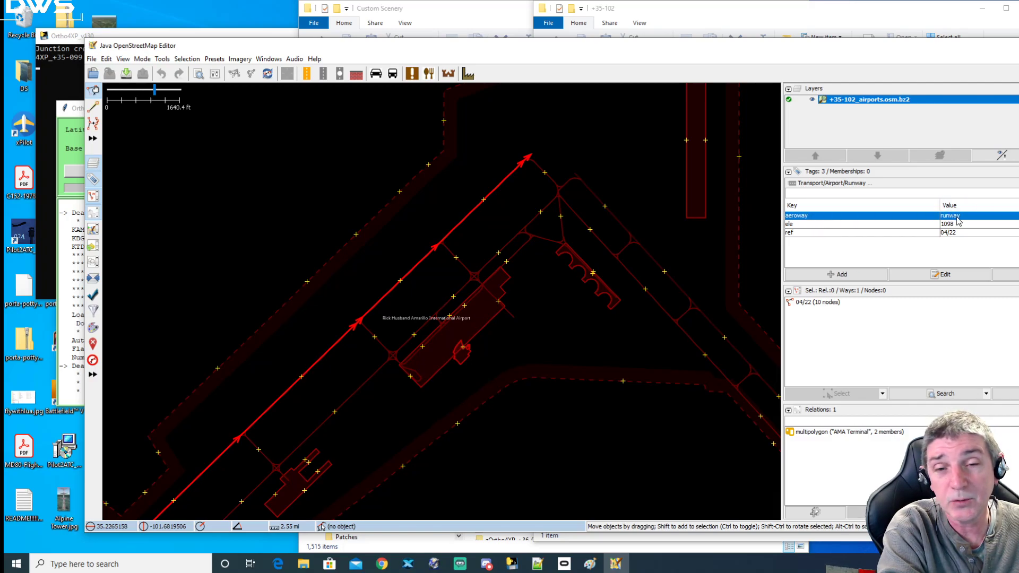
Step: Inspect the tags of taxiway K, runway 13/31 and the airport boundary, and reselect runway 04/22
click(632, 269)
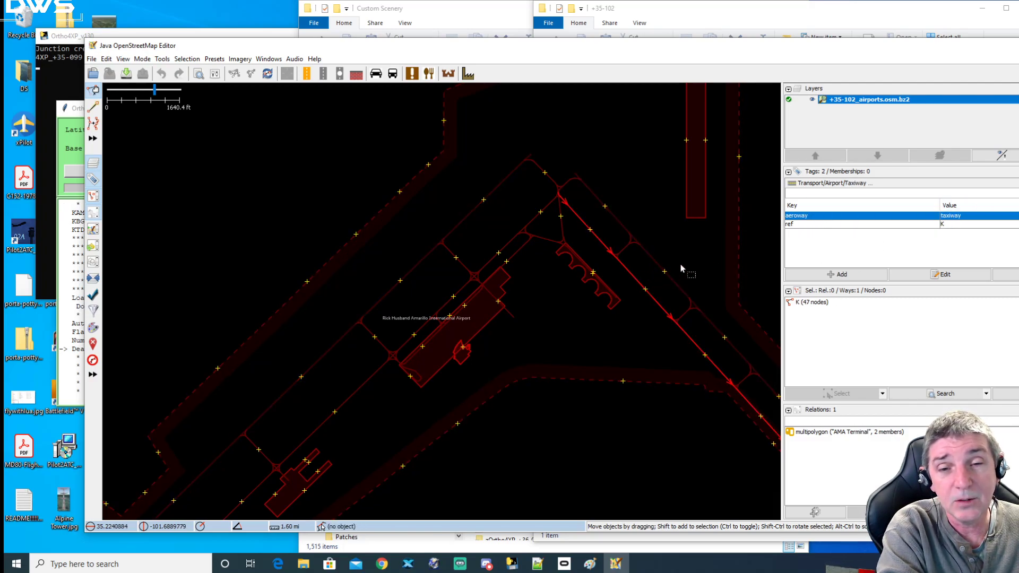
click(659, 269)
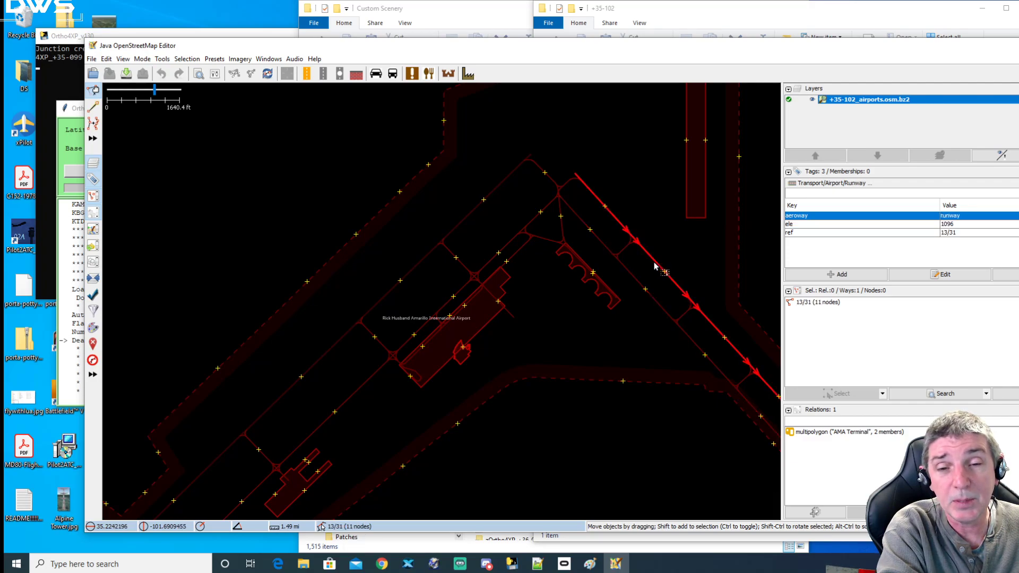
click(570, 380)
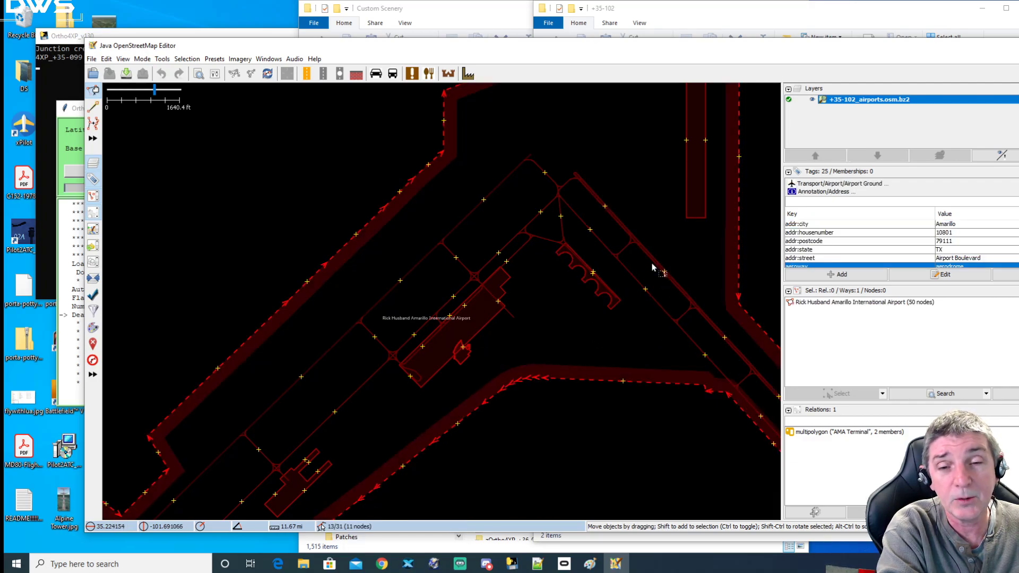
click(664, 270)
click(488, 194)
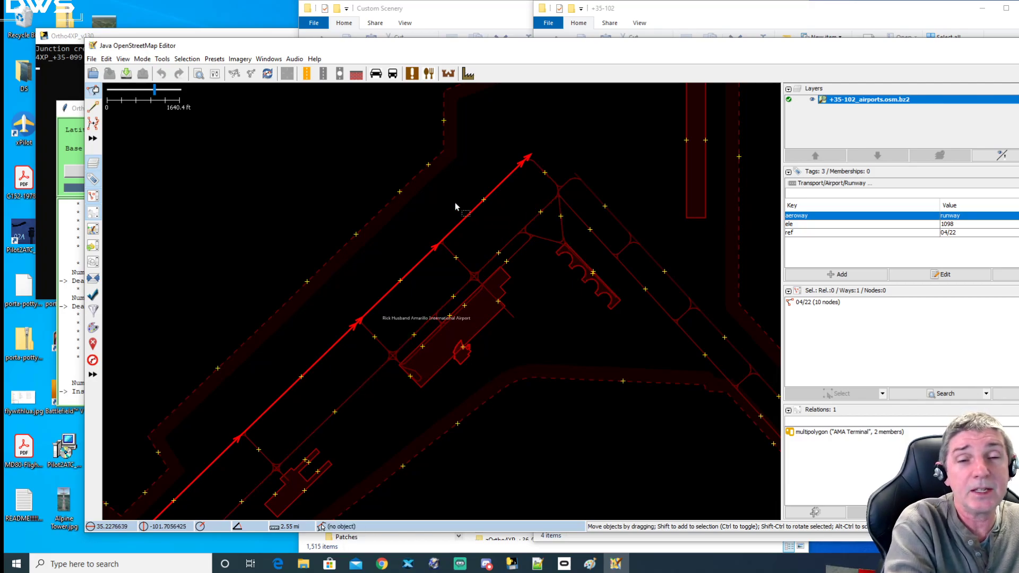
click(447, 219)
click(455, 232)
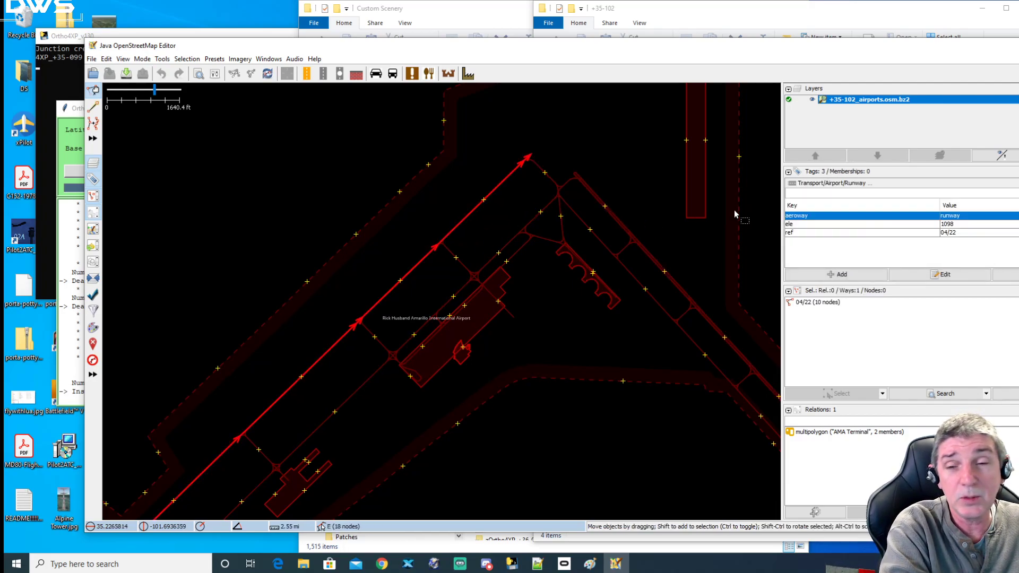
click(840, 275)
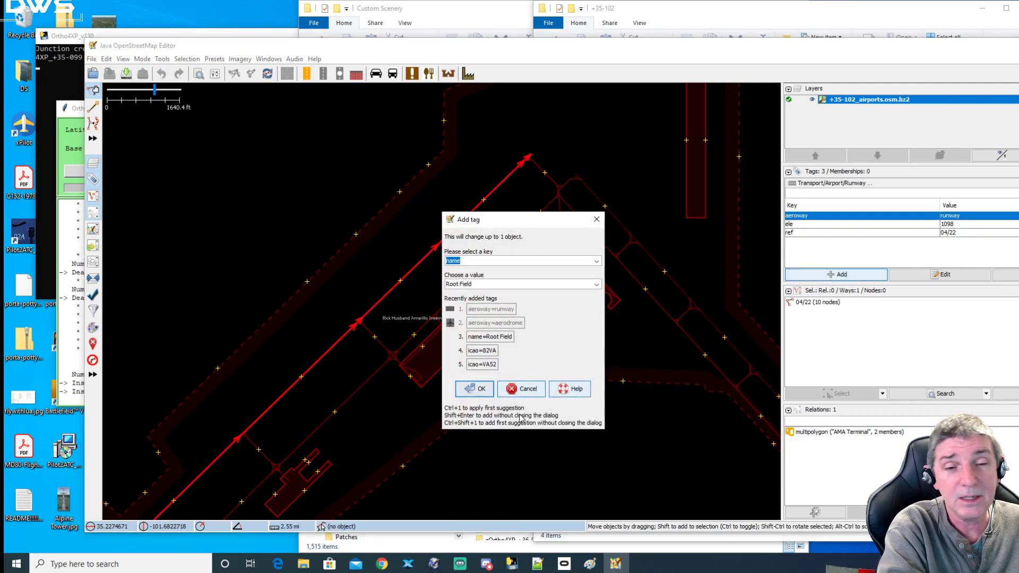
text(a)
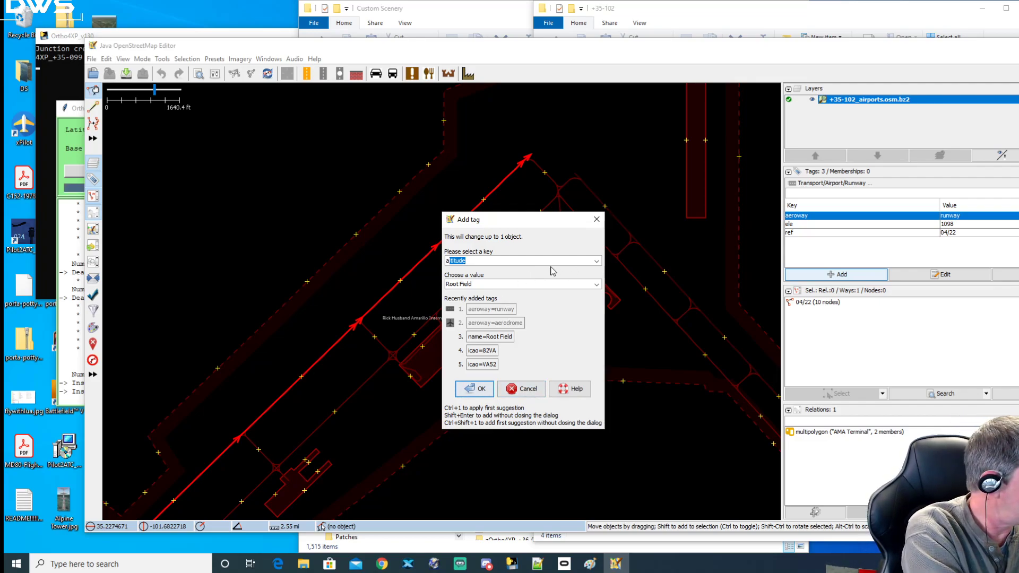
key(BackSpace)
key(BackSpace)
text(smo)
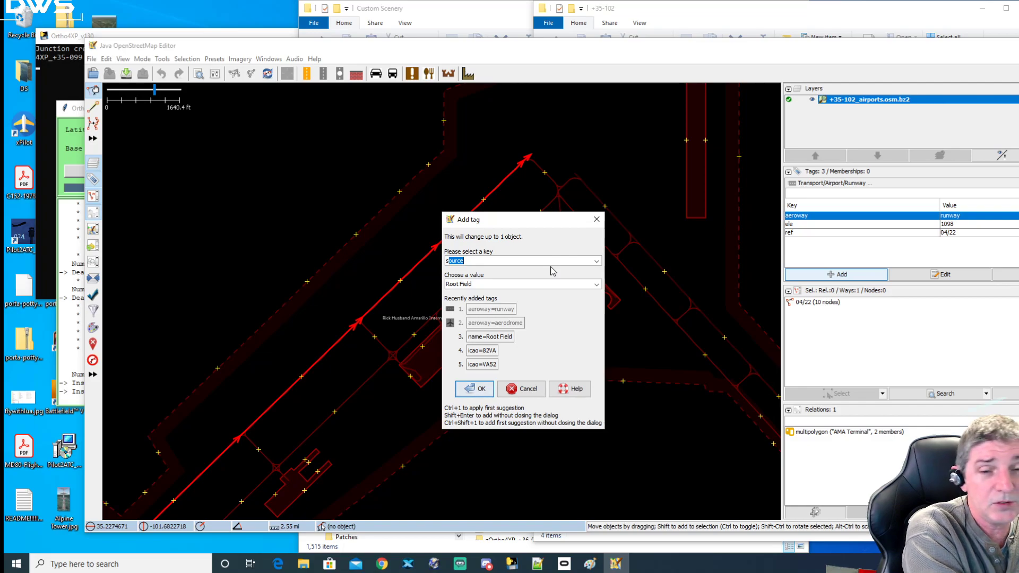
text(othing)
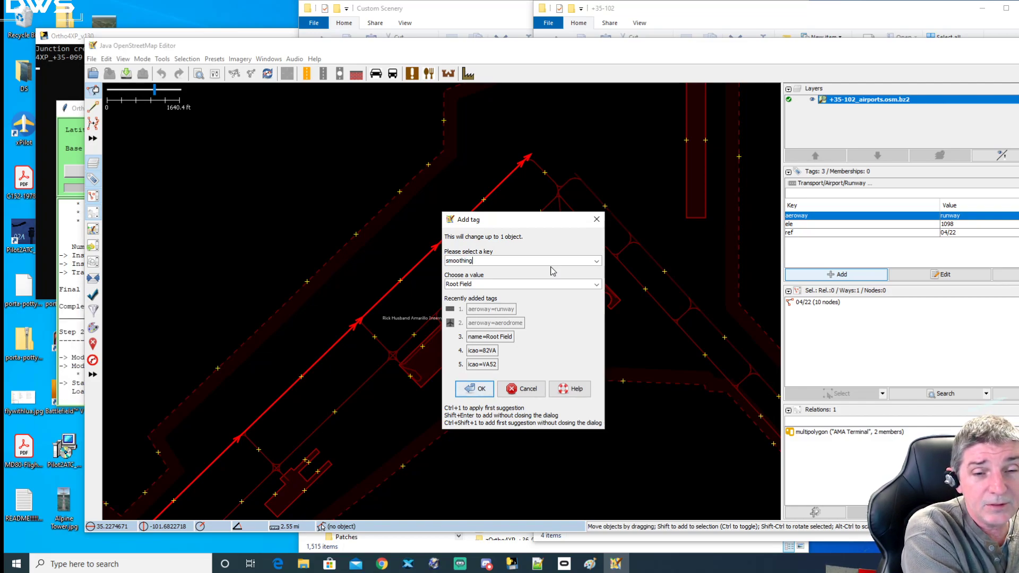
key(BackSpace)
key(BackSpace)
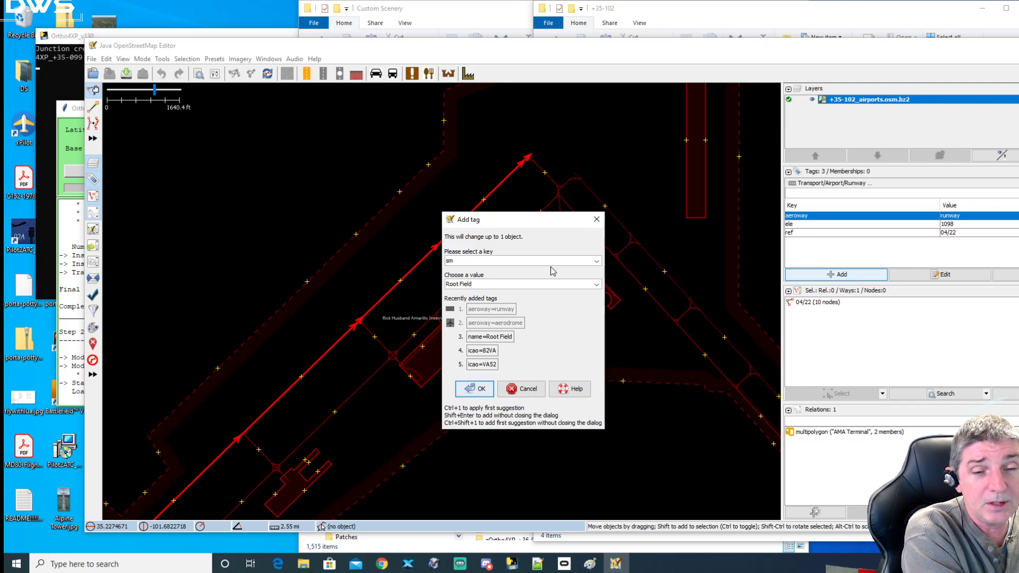
text(smooth)
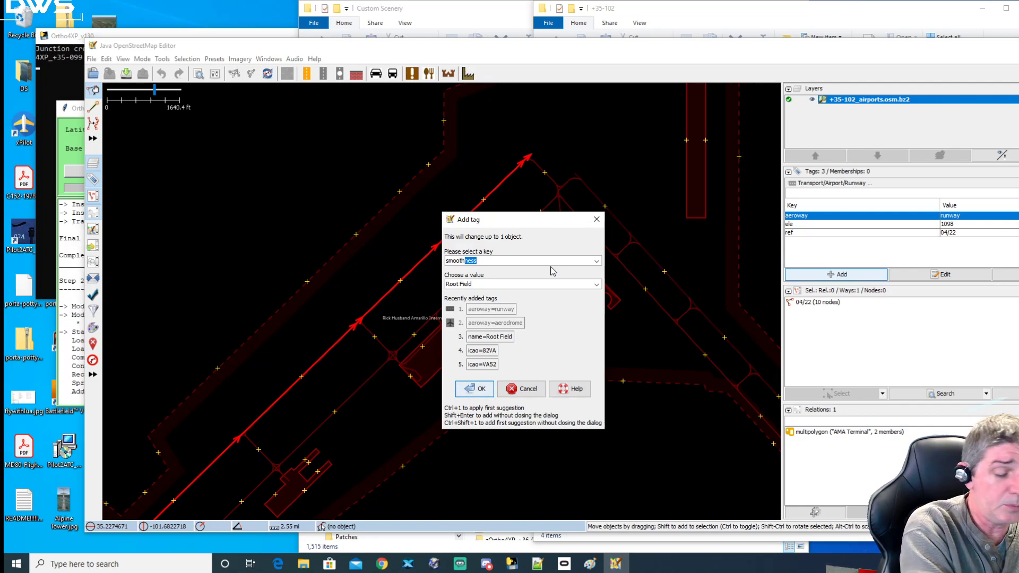
key(BackSpace)
key(BackSpace)
key(BackSpace)
key(BackSpace)
key(BackSpace)
key(BackSpace)
key(BackSpace)
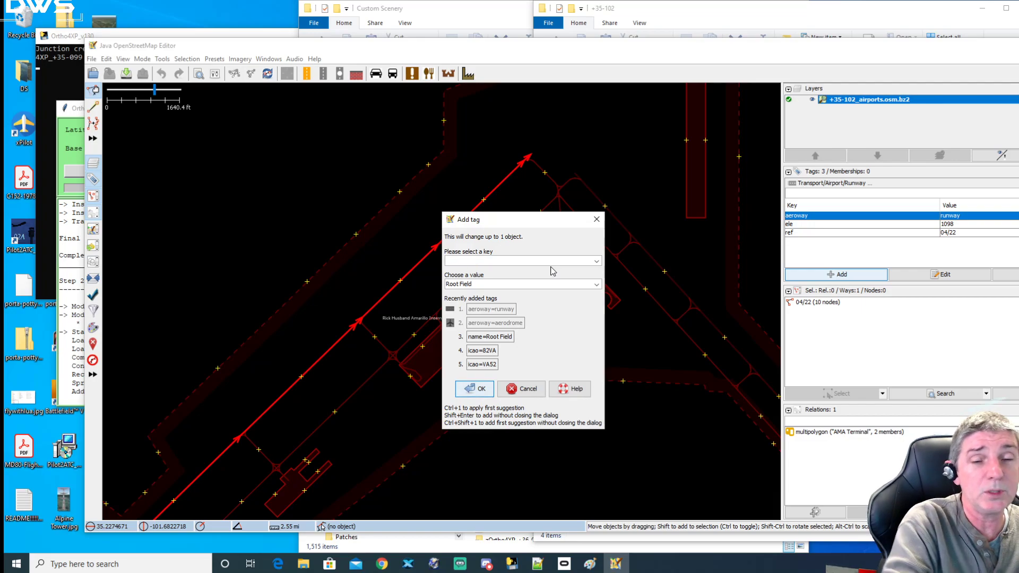
click(525, 389)
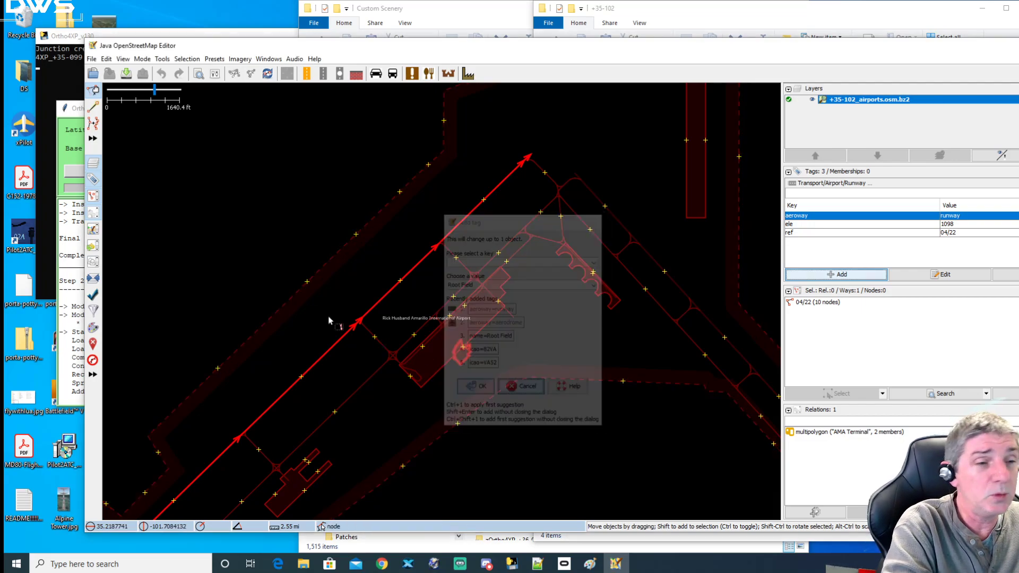
Step: Switch to Ortho4XP, open its configuration window and select the apt_smoothing_pix value under Vector data
click(74, 117)
click(434, 141)
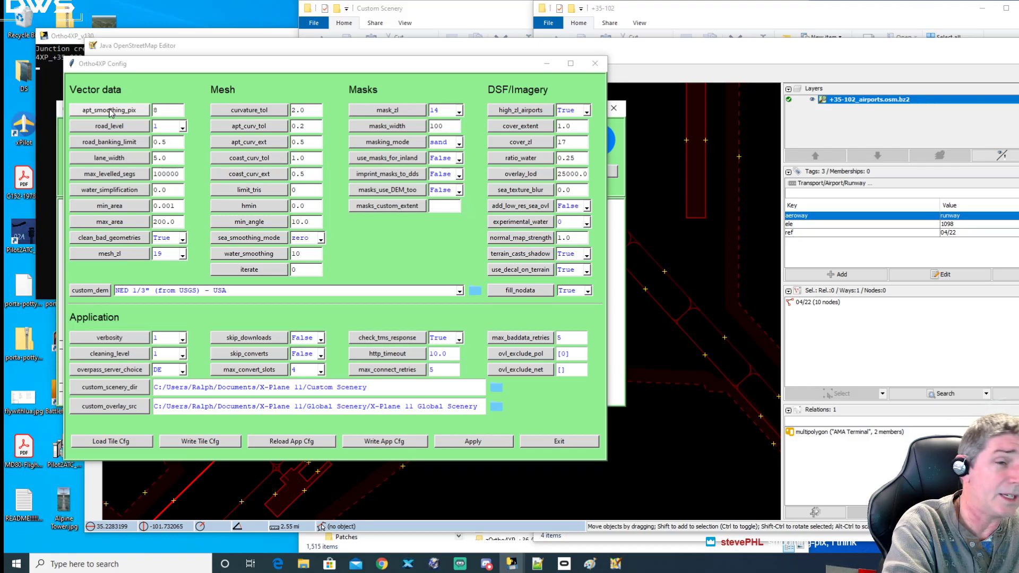
drag(147, 68, 155, 82)
double_click(171, 125)
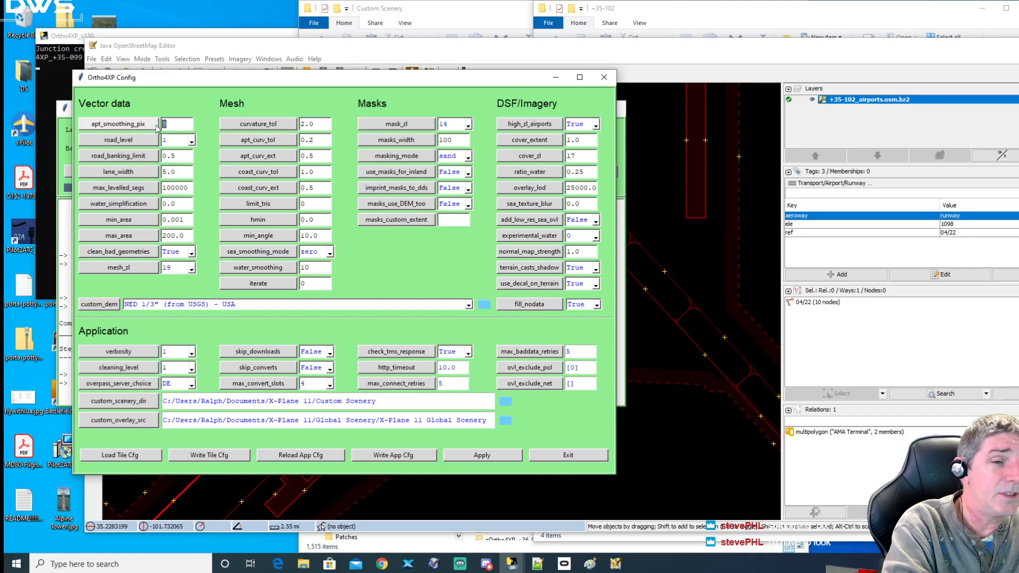
Step: Close the Ortho4XP configuration window and return to the tile's build log
drag(225, 80, 176, 129)
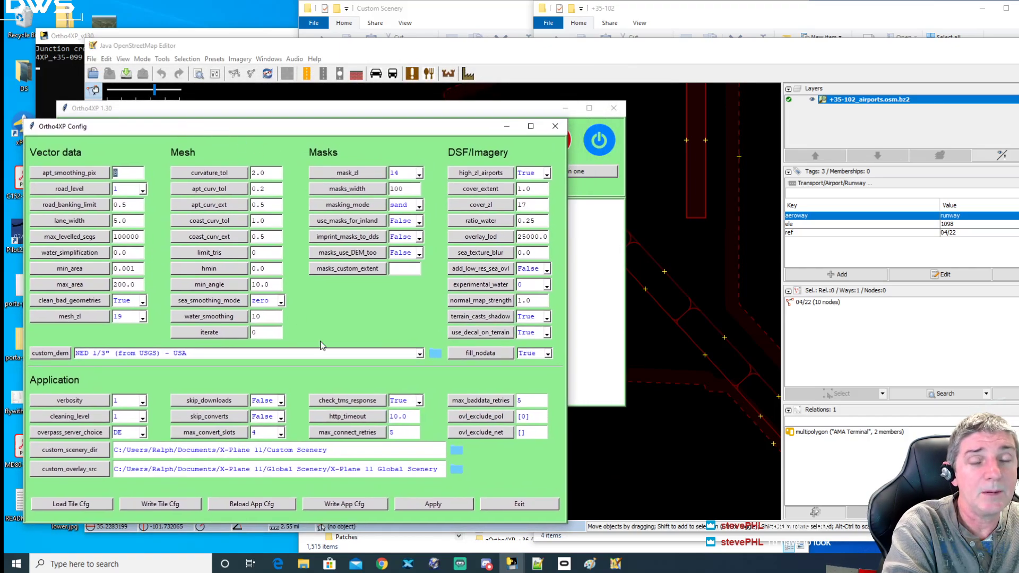
click(527, 507)
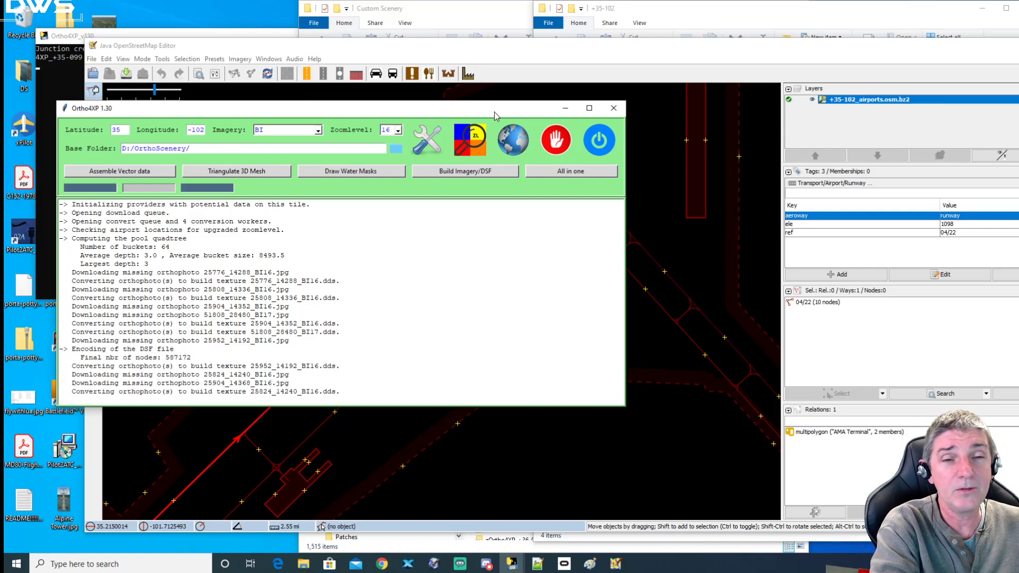
drag(495, 111, 485, 159)
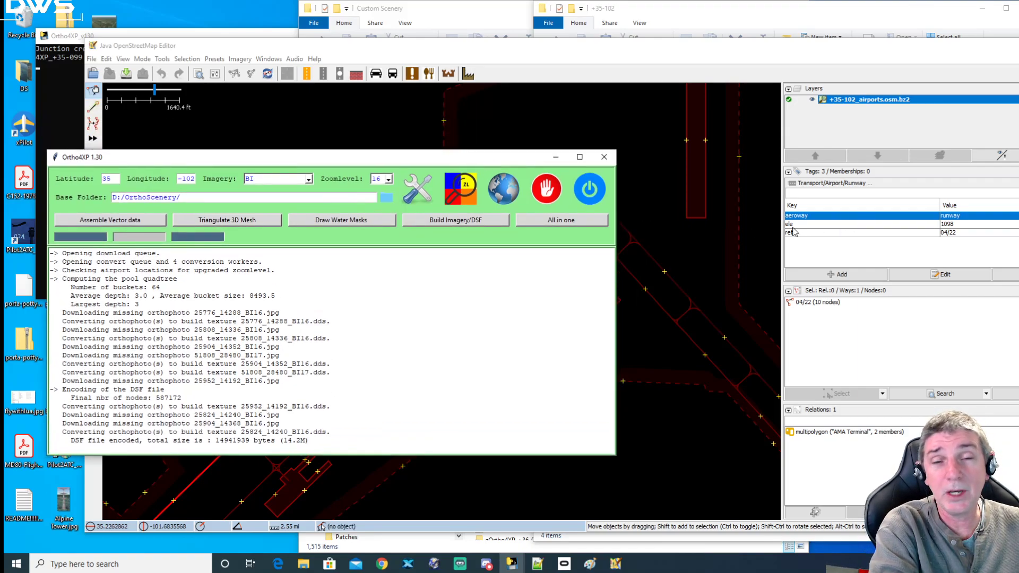
Step: Switch to JOSM and look over the airports around Amarillo in the +35-102 airports layer
click(605, 53)
scroll(508, 275, down, 10)
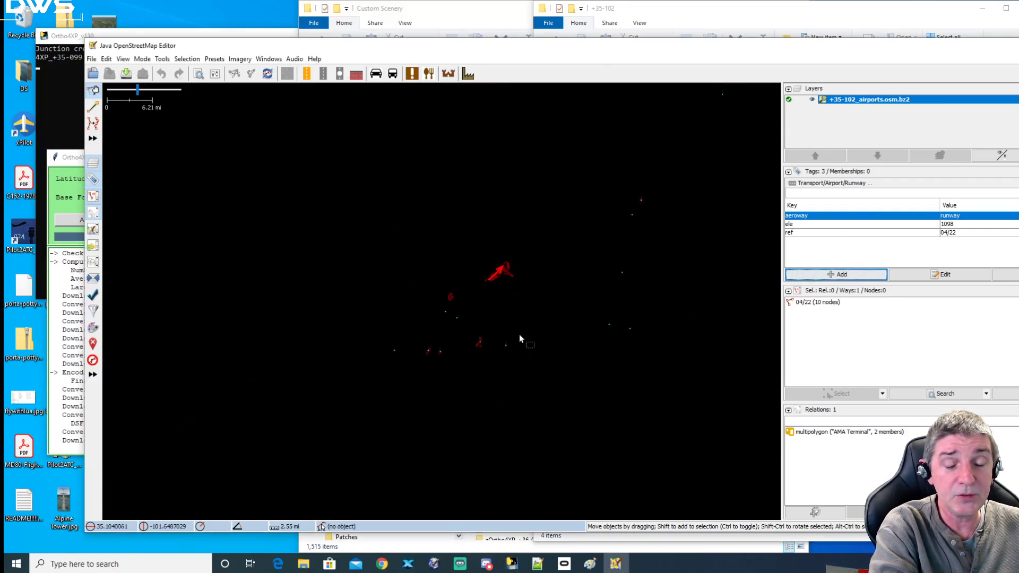
scroll(449, 276, up, 5)
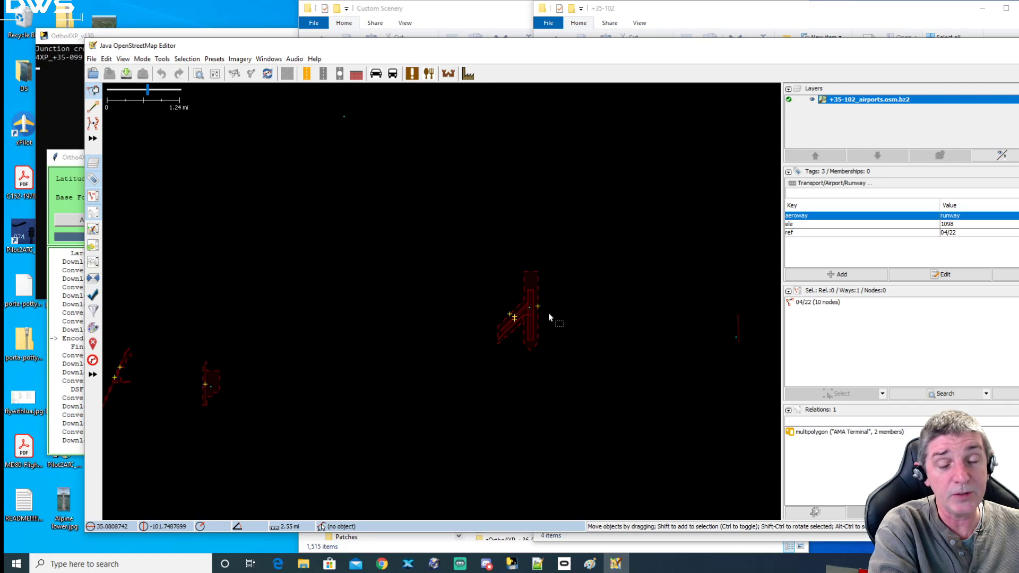
drag(554, 294, 557, 268)
scroll(501, 283, down, 3)
scroll(558, 268, up, 2)
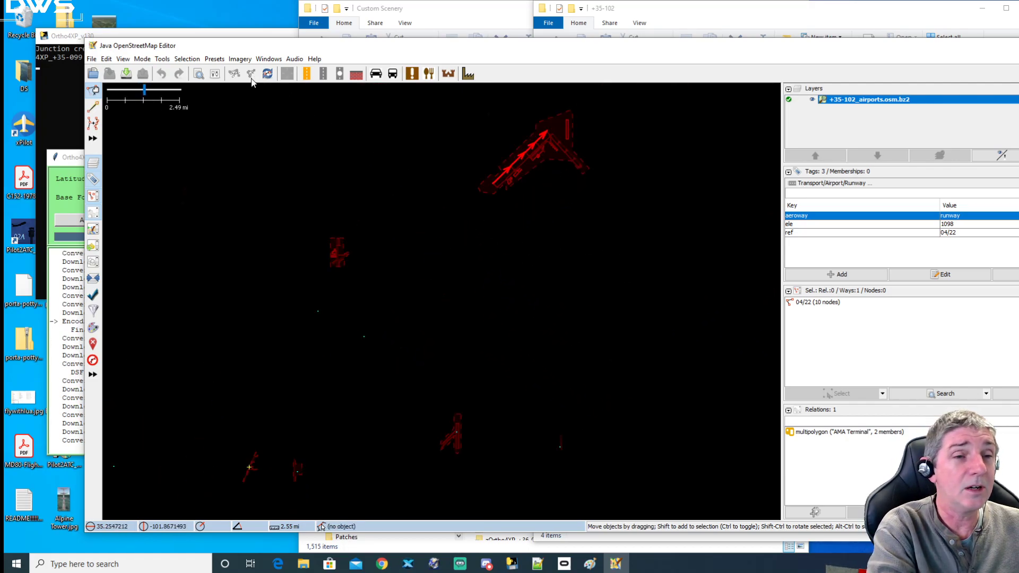
Step: Check the build progress in Ortho4XP and return to JOSM, keeping both windows reachable
drag(268, 47, 467, 49)
click(247, 159)
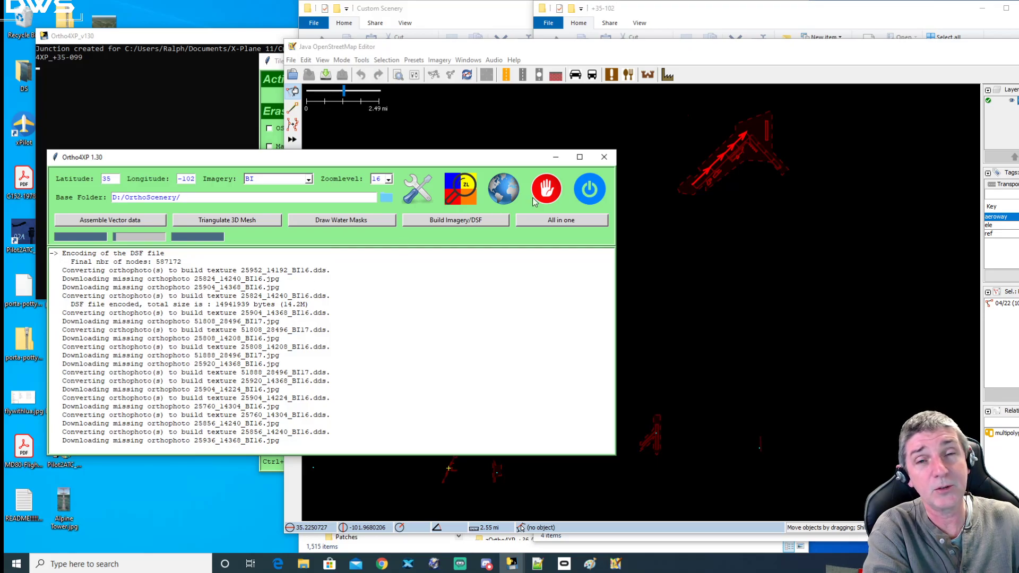
click(684, 55)
drag(683, 51, 568, 47)
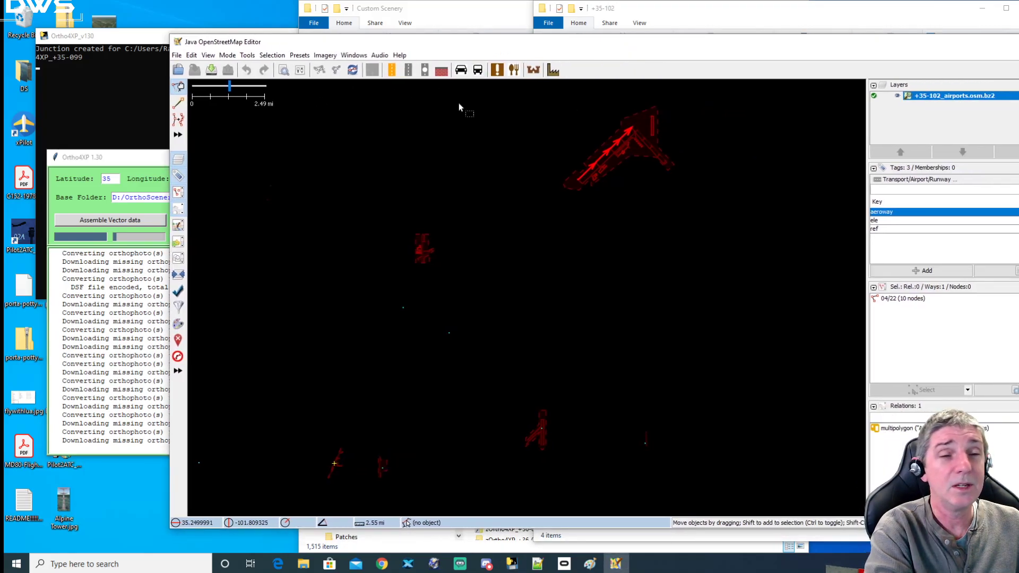
Step: Add Bing aerial imagery as a background layer and compare it with the Amarillo International Airport outlines
click(325, 55)
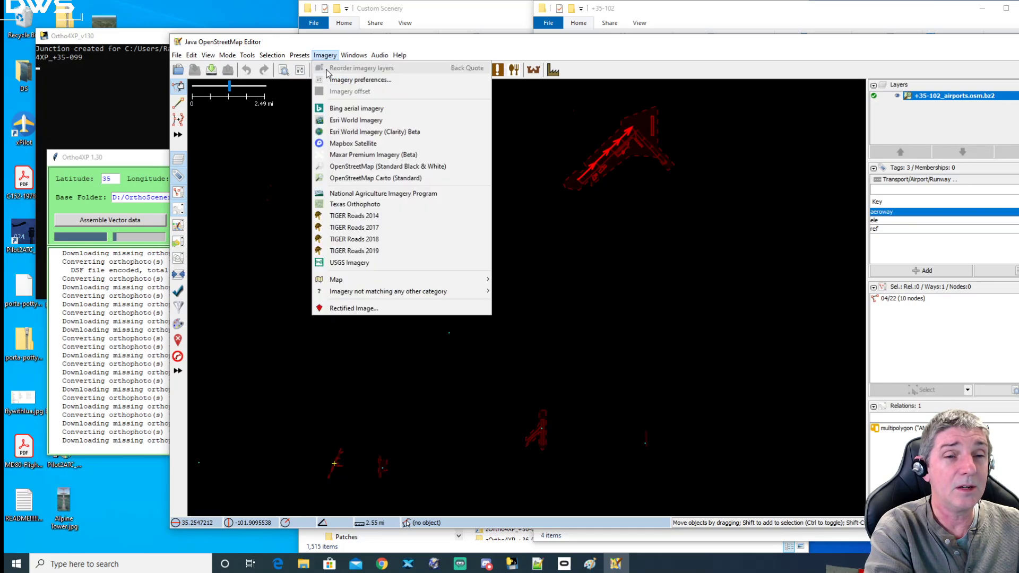
click(339, 109)
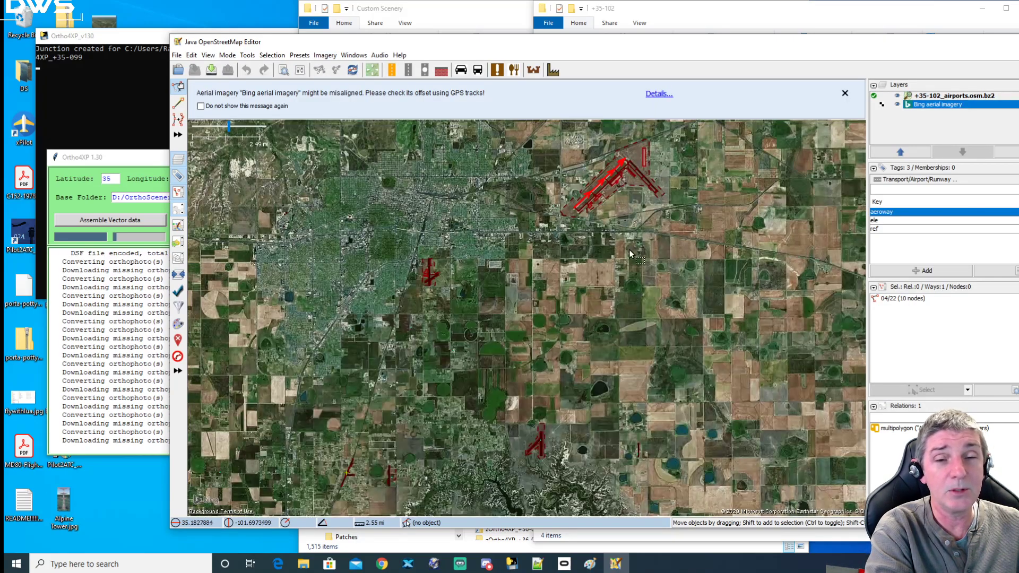
scroll(626, 180, up, 8)
scroll(597, 416, down, 2)
scroll(521, 242, up, 2)
scroll(492, 289, down, 5)
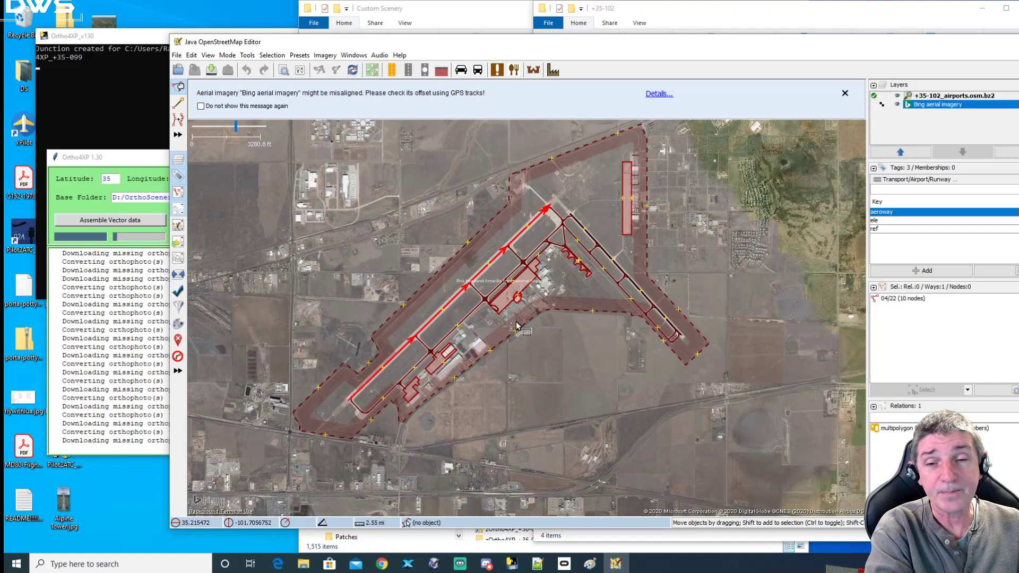
scroll(700, 255, down, 4)
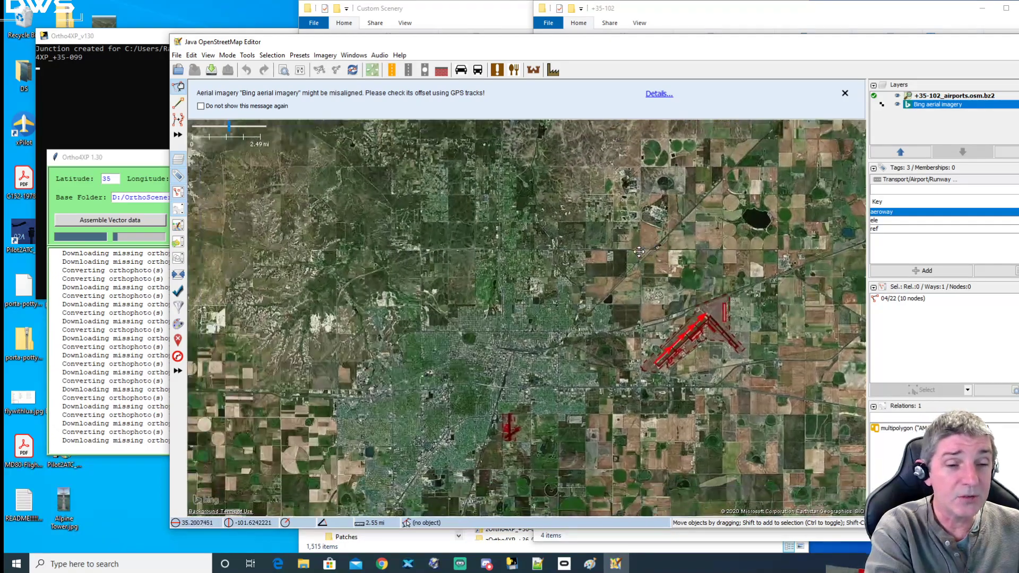
Step: Draw a closed seven-node outline, about 1.16 mi around, enclosing the dirt road and part of the sand pit north of Amarillo
drag(639, 252, 521, 297)
scroll(512, 292, up, 5)
scroll(523, 293, up, 3)
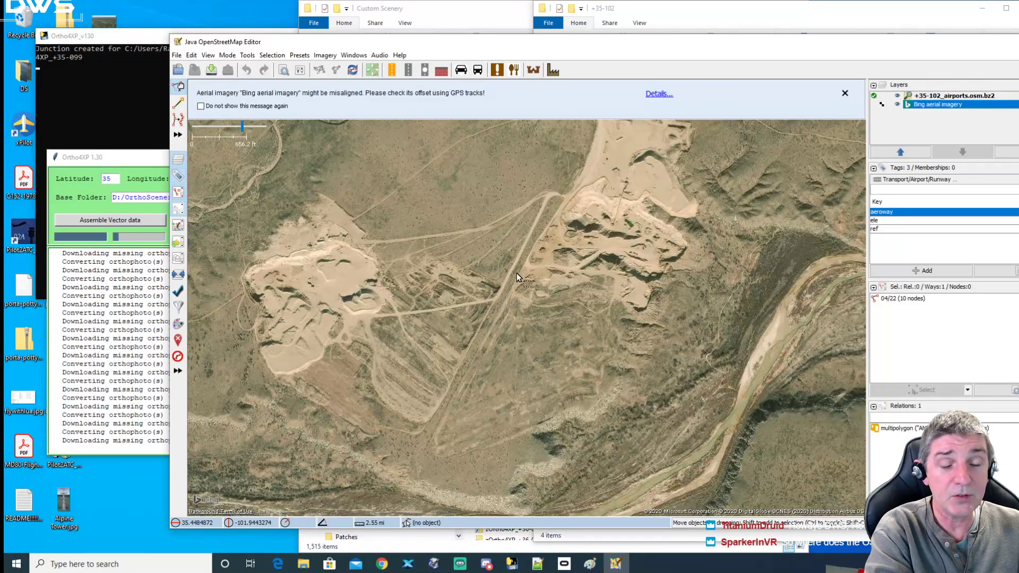
drag(508, 281, 471, 362)
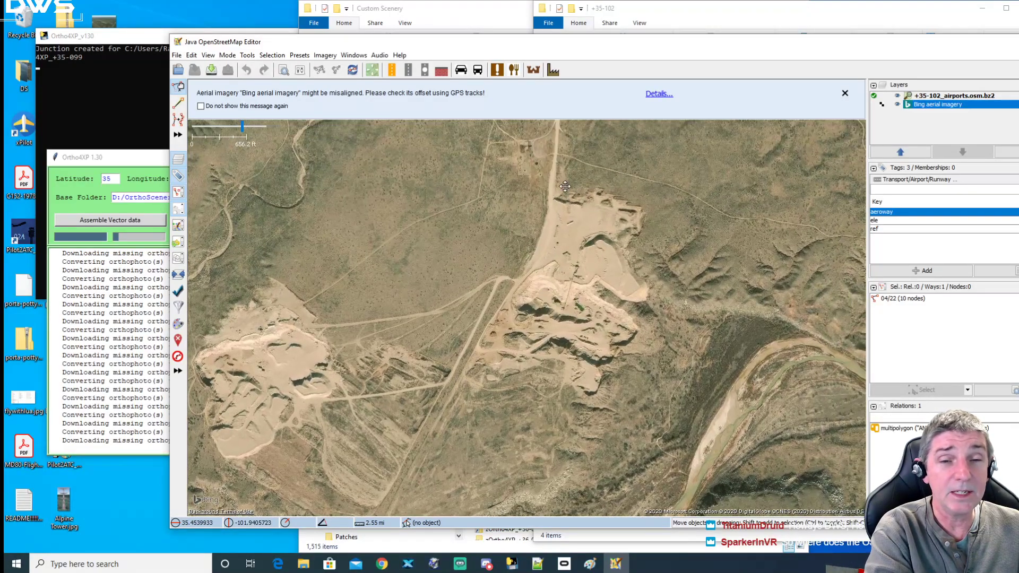
drag(566, 190, 554, 246)
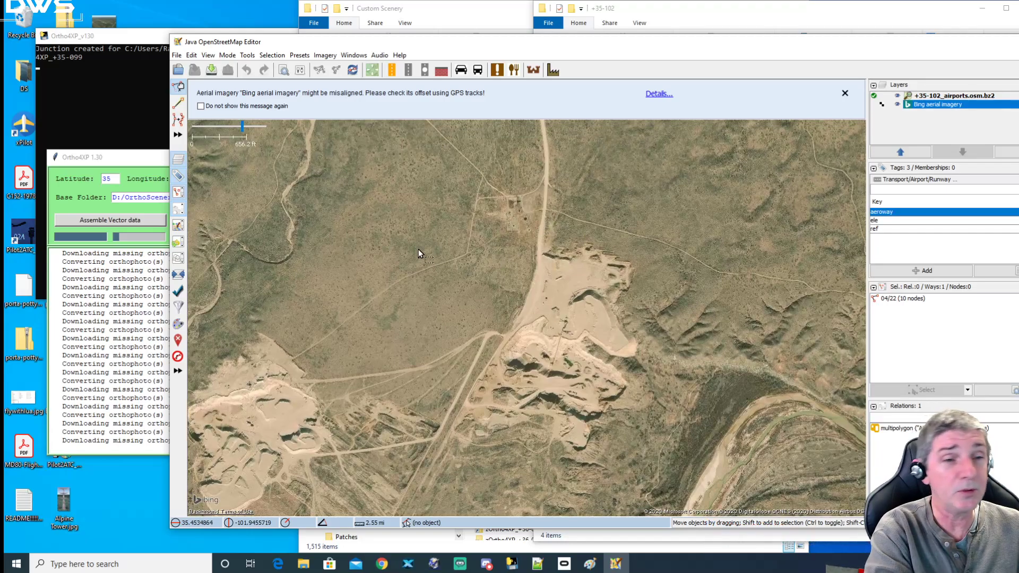
click(179, 103)
click(516, 166)
click(494, 263)
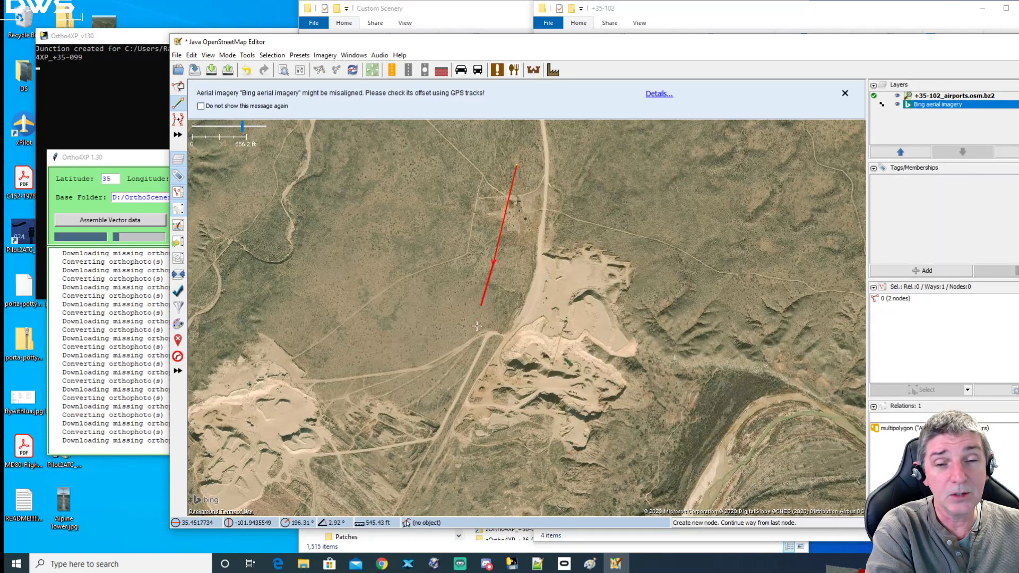
click(502, 346)
click(562, 335)
click(600, 244)
click(587, 158)
click(534, 152)
click(516, 166)
click(177, 70)
click(854, 382)
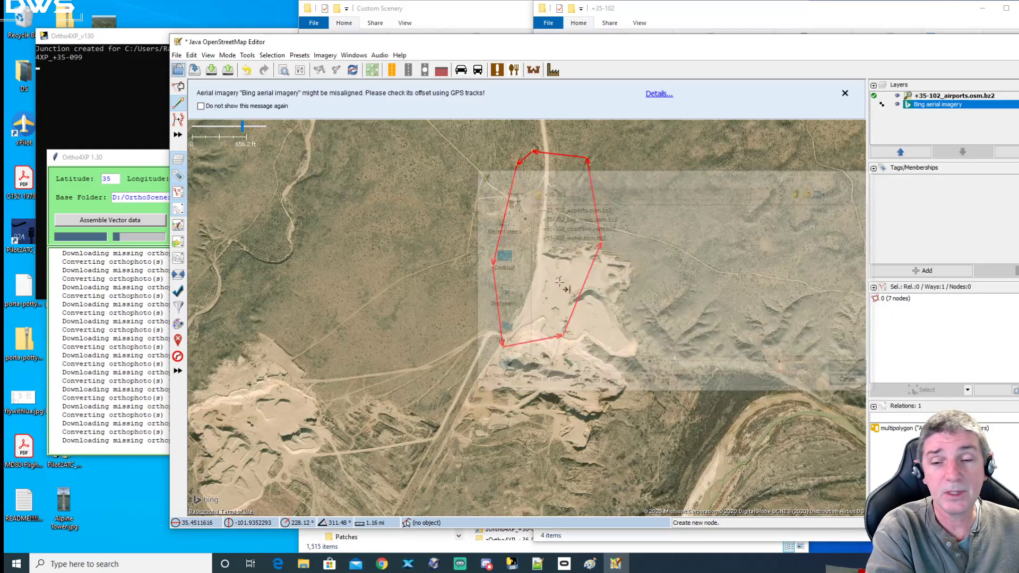
click(178, 86)
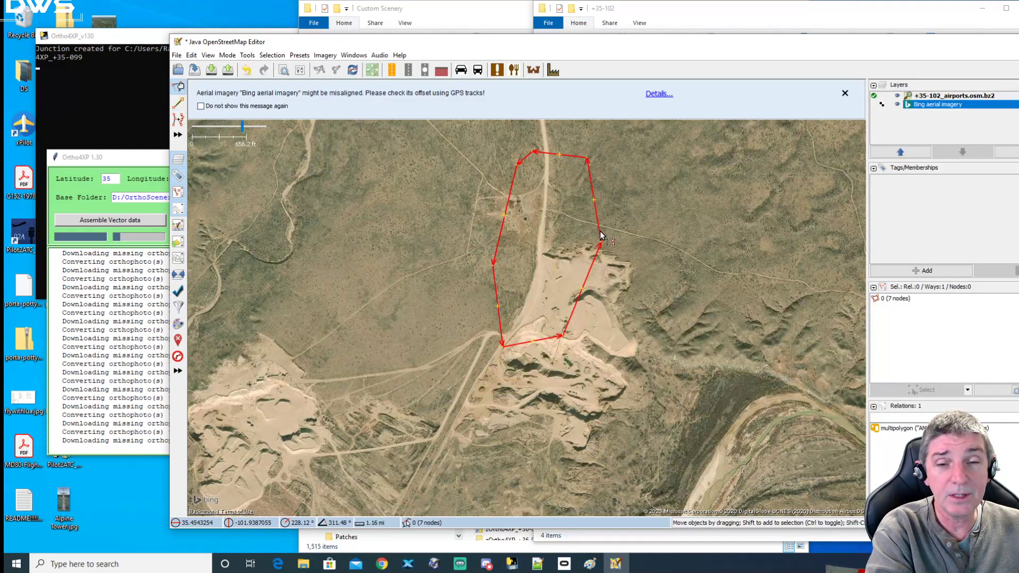
Step: Tag the new seven-node outline as aeroway=aerodrome
click(926, 270)
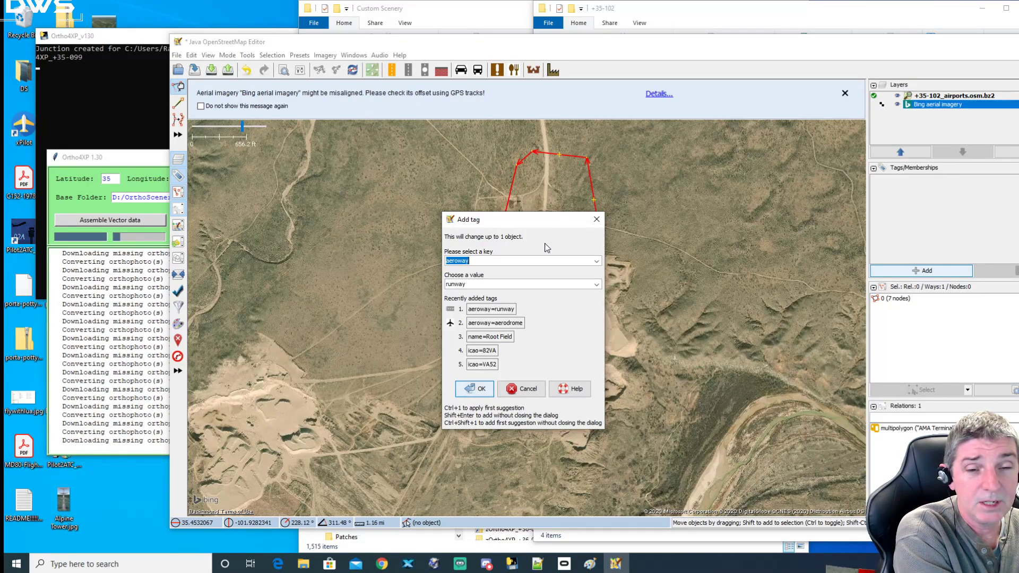
key(Tab)
text(aer)
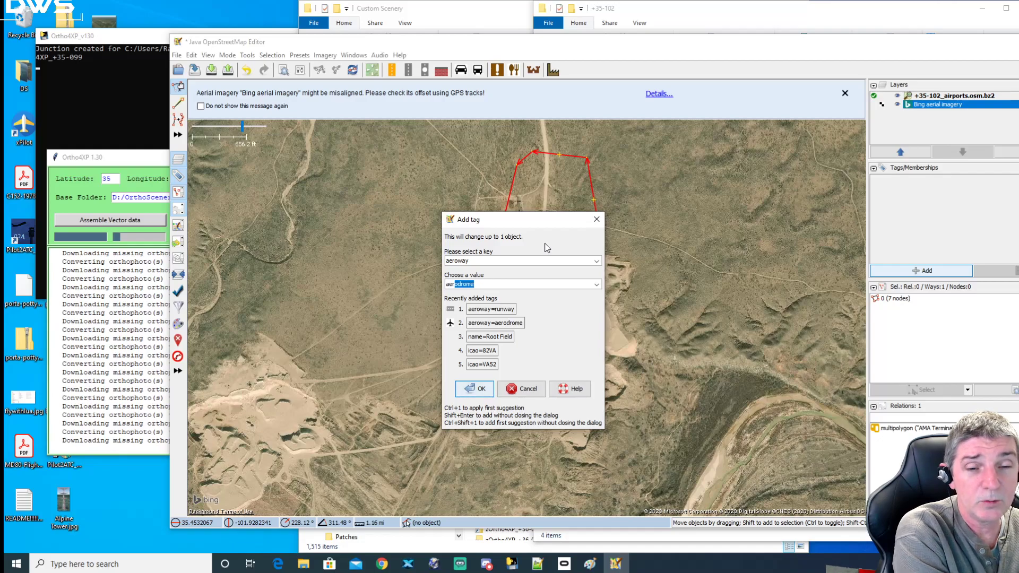
key(Return)
drag(627, 46, 525, 37)
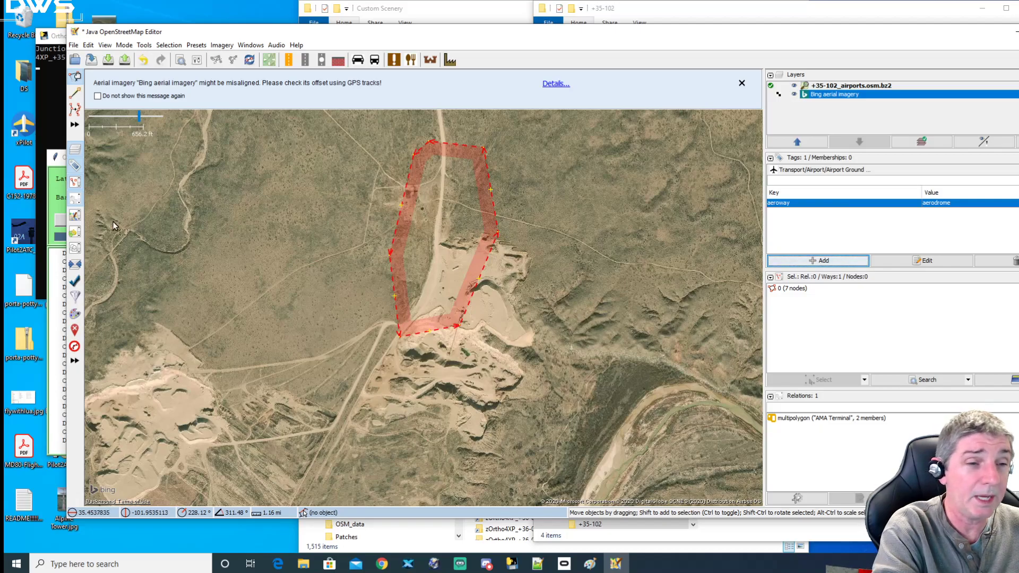
Step: Draw a three-node line about 1,680 ft long following the dirt road inside the aerodrome outline
click(74, 93)
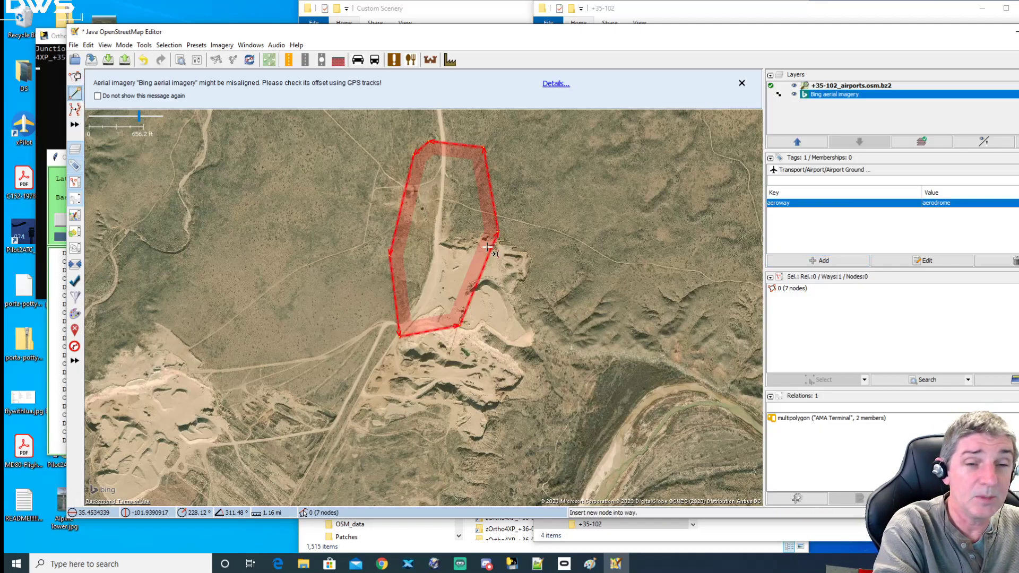
click(444, 171)
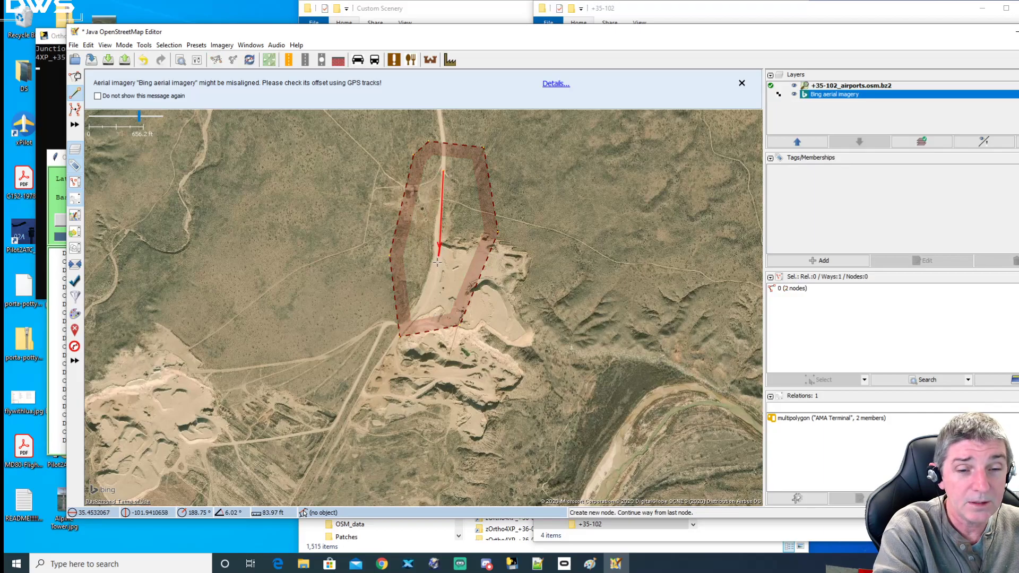
click(420, 305)
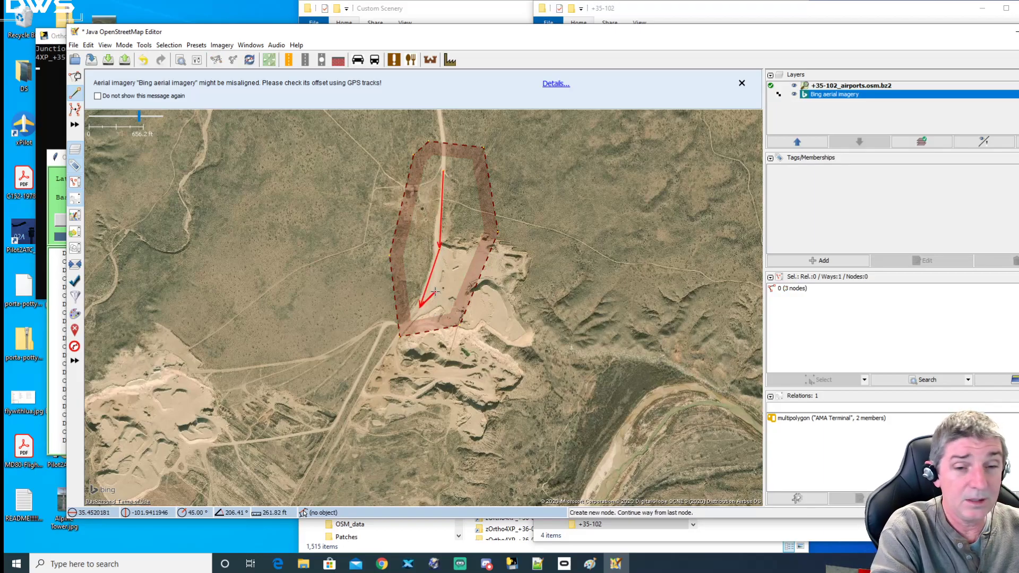
key(Escape)
key(Escape)
click(74, 76)
Step: Tag the three-node line along the dirt road as aeroway=runway
click(440, 215)
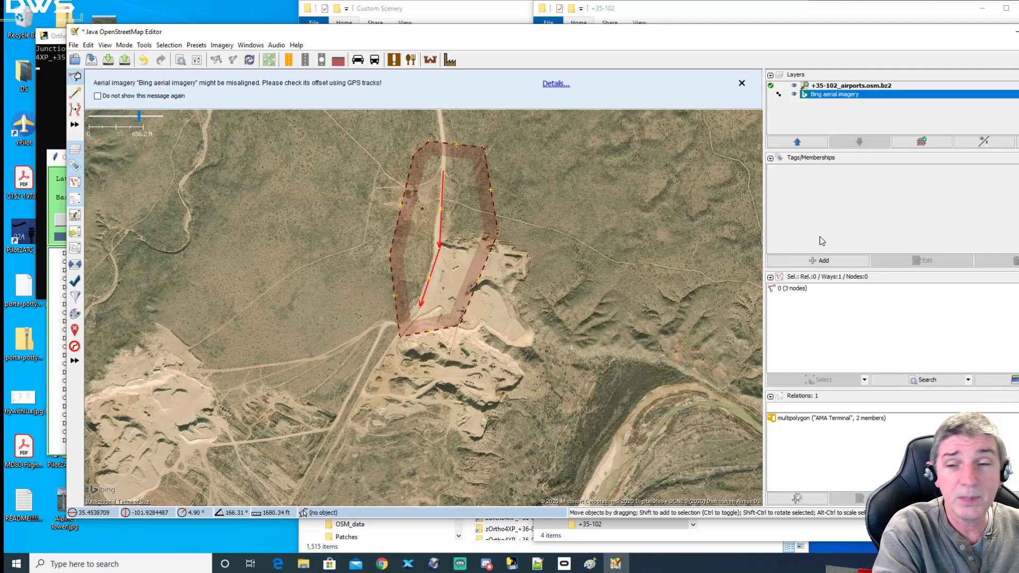
click(808, 259)
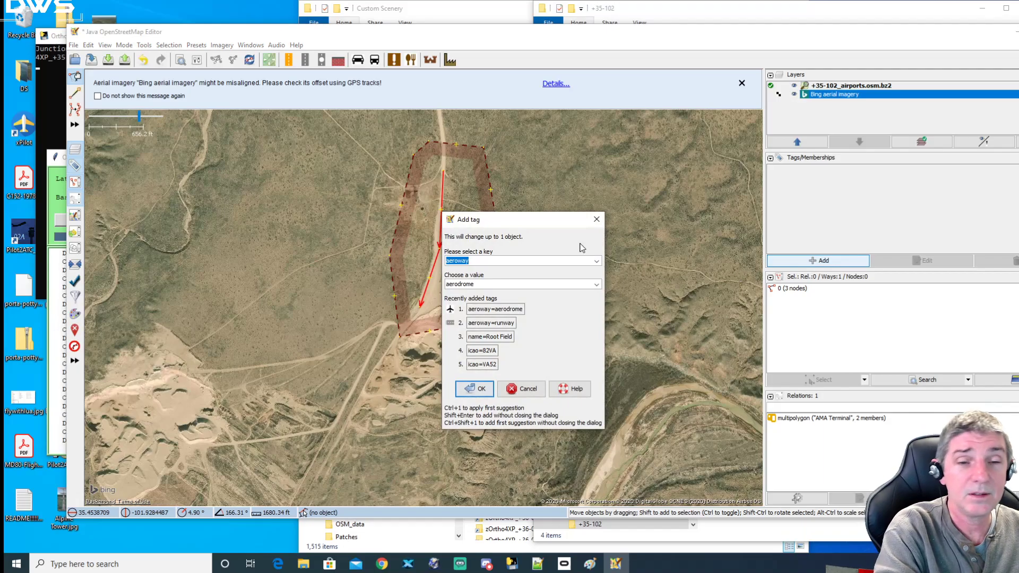
key(Tab)
text(runway)
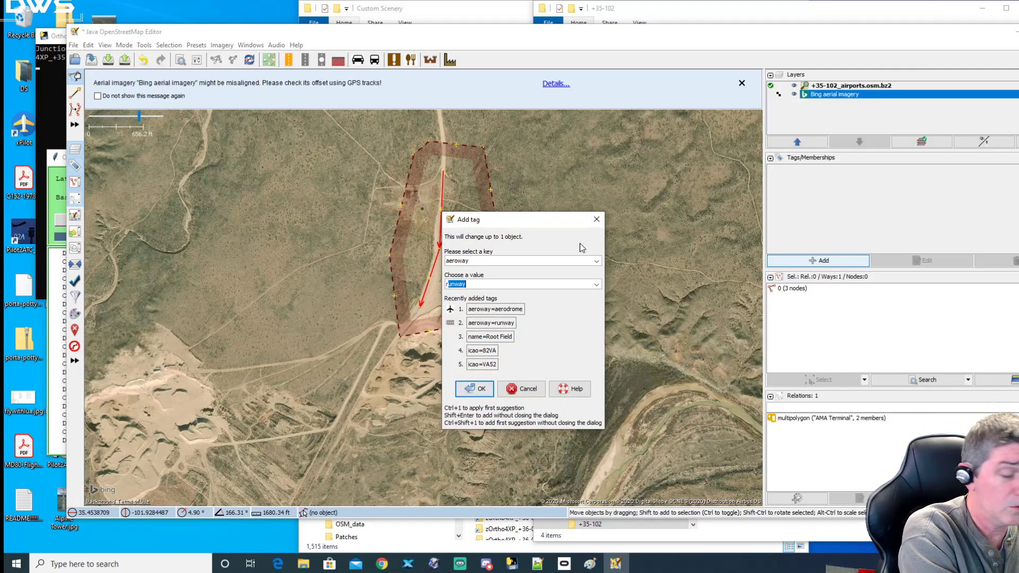
key(Return)
scroll(581, 247, up, 1)
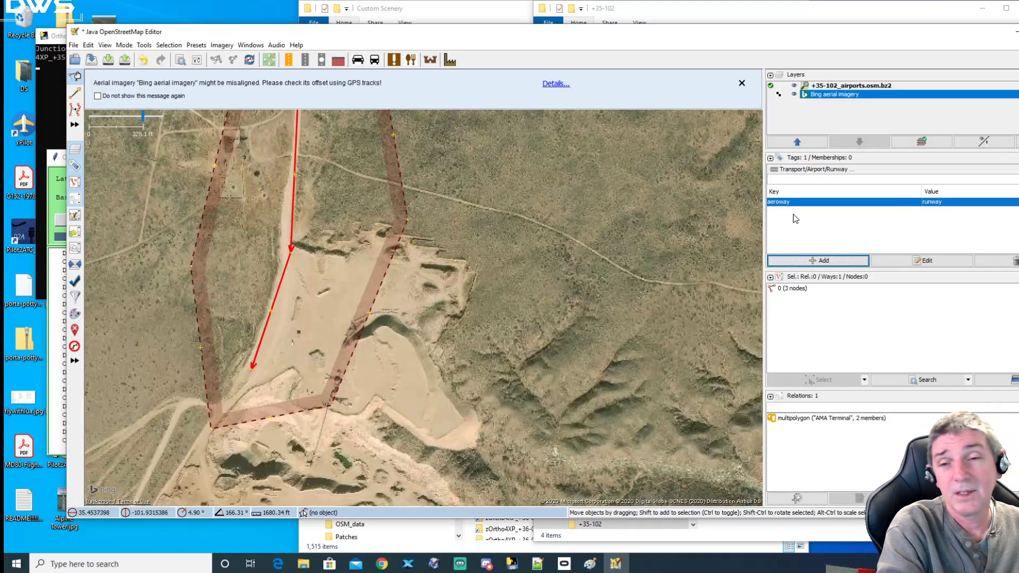
drag(291, 278, 440, 295)
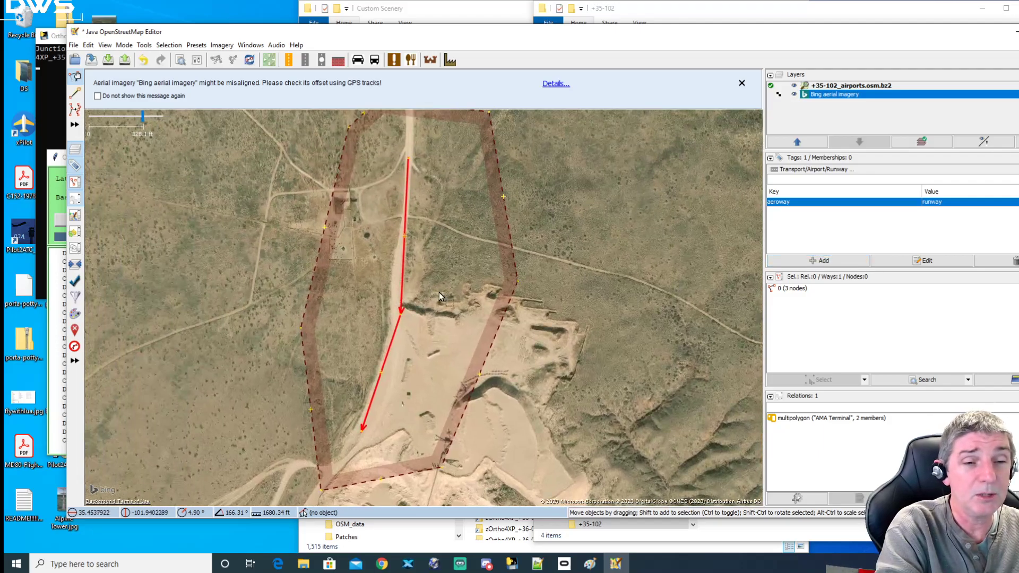
Step: Add the tag icao=KWOW to the new aerodrome outline
click(331, 208)
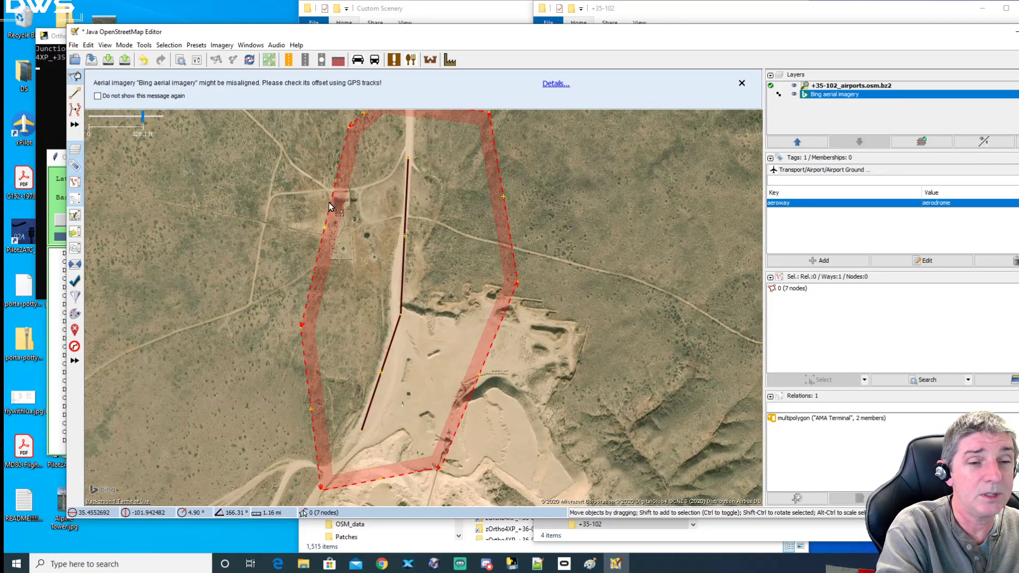
click(824, 262)
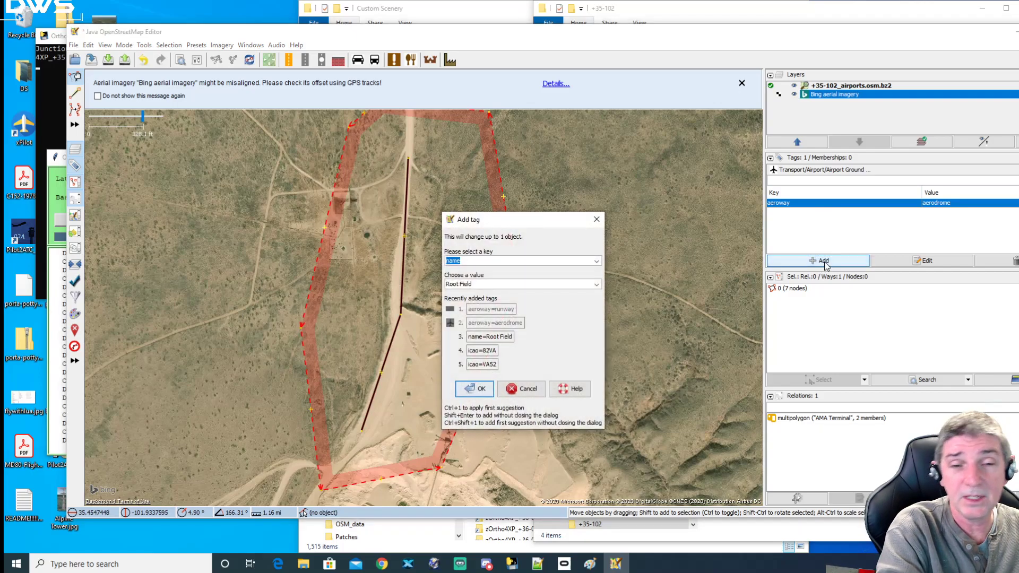
key(Tab)
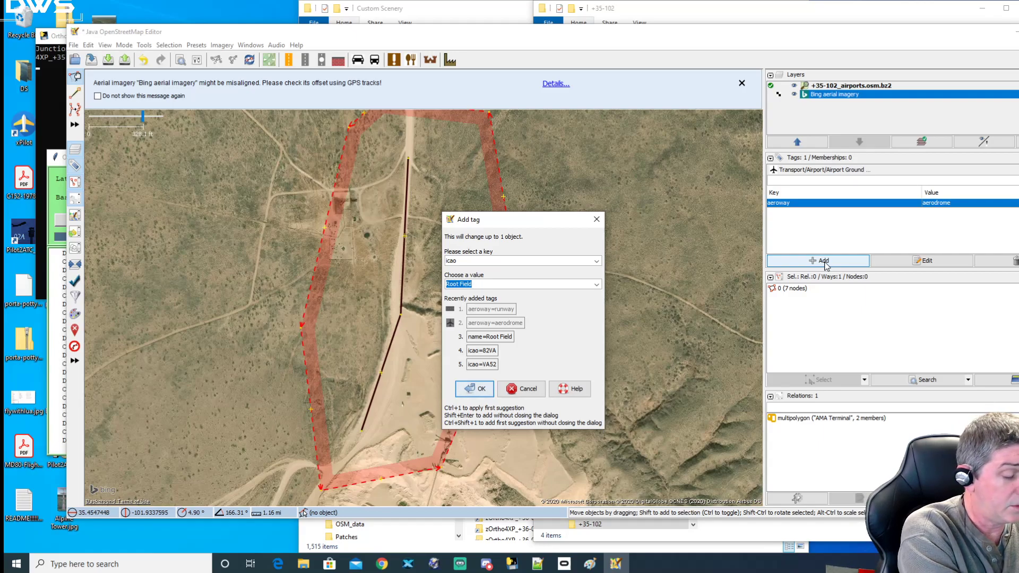
text(k)
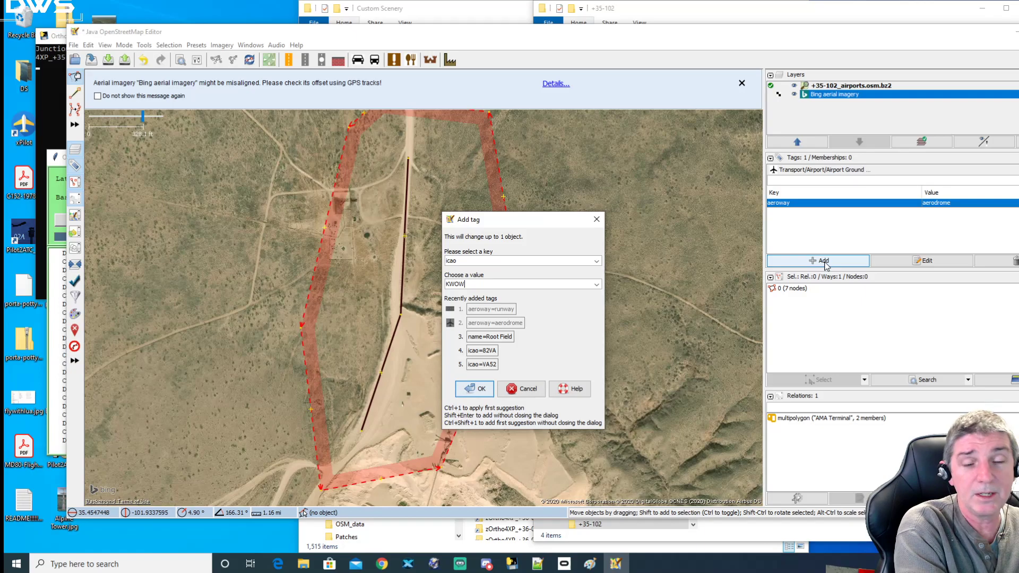
key(Return)
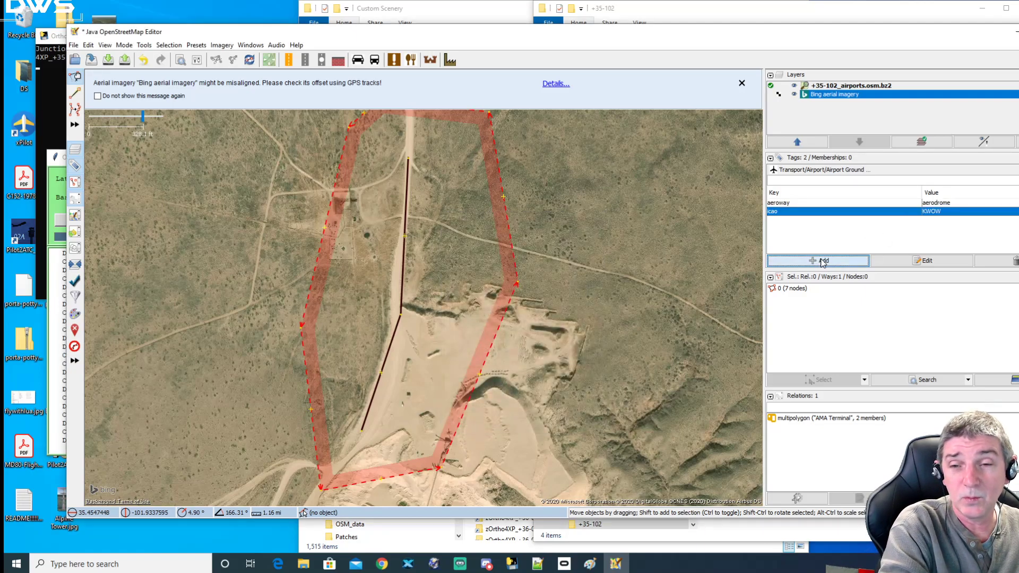
Step: Add the tag name=wow airfield to the new aerodrome outline
click(823, 261)
text(NAME)
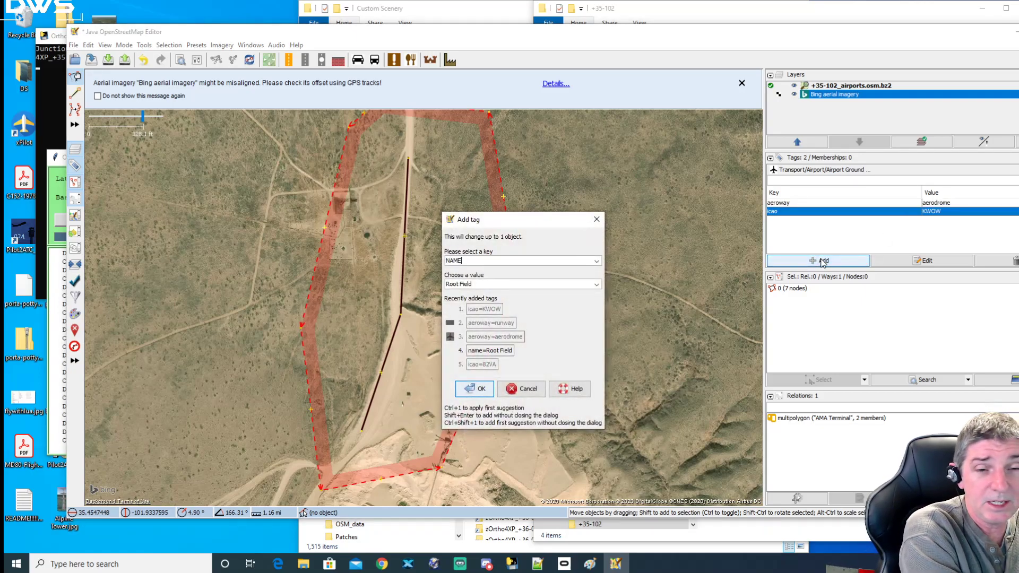
text(a)
key(Tab)
text(wo)
key(BackSpace)
text(airfield)
key(Return)
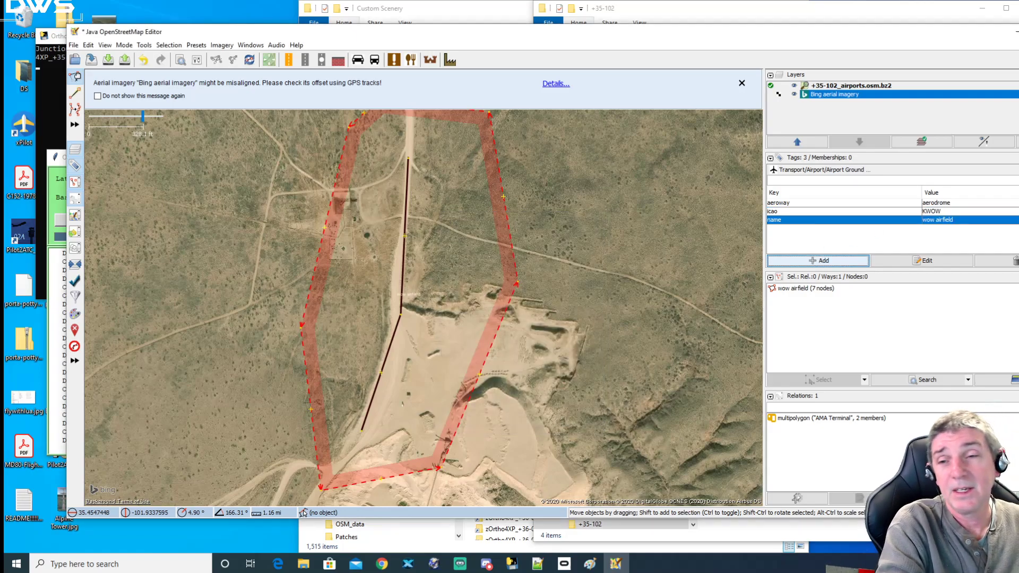
scroll(424, 261, down, 5)
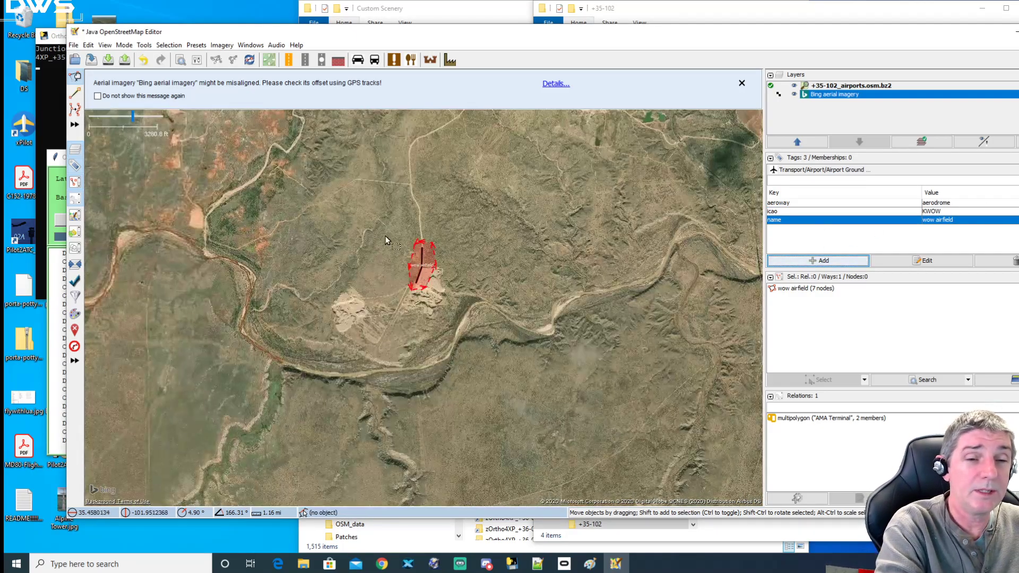
click(73, 45)
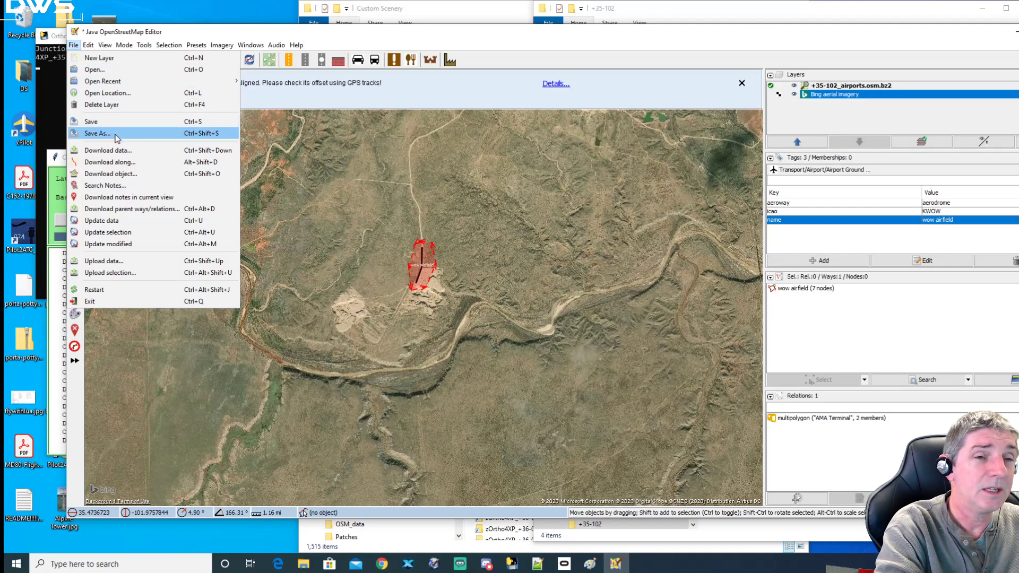
click(98, 133)
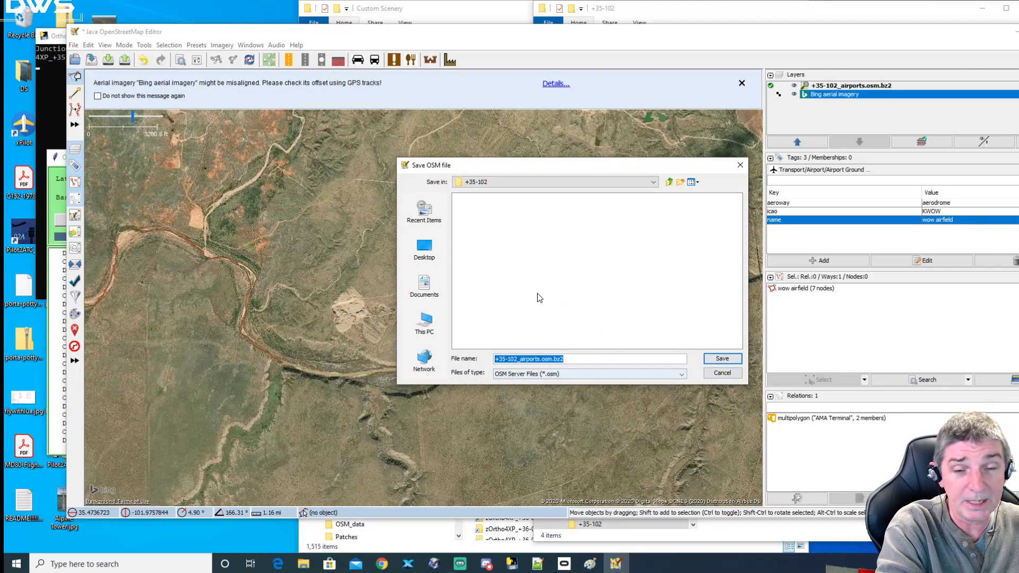
click(720, 372)
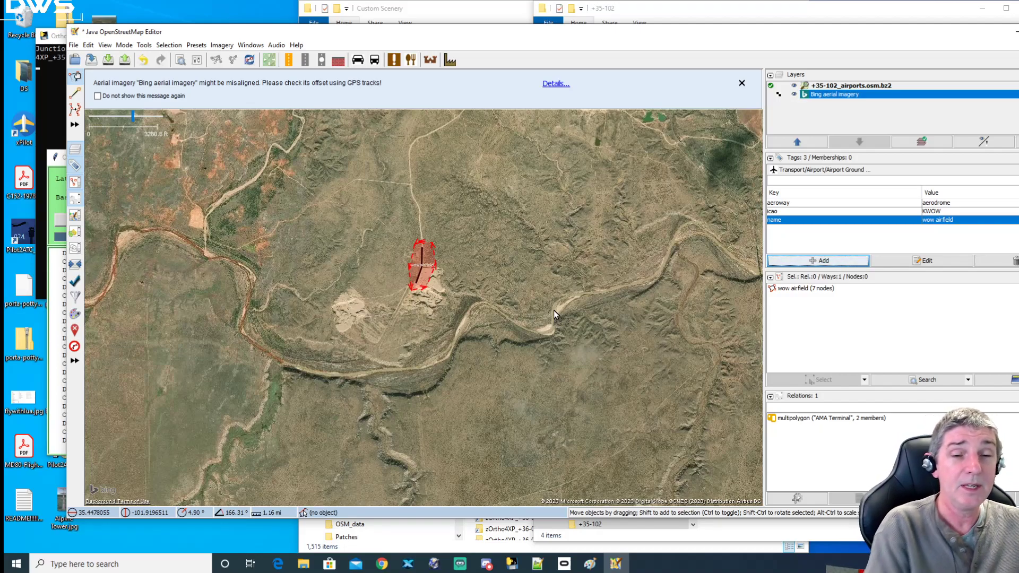
Step: Hide the Bing aerial imagery and select the Blue Sky Airfield outline to inspect its tags
click(794, 94)
scroll(552, 313, down, 10)
scroll(485, 306, up, 6)
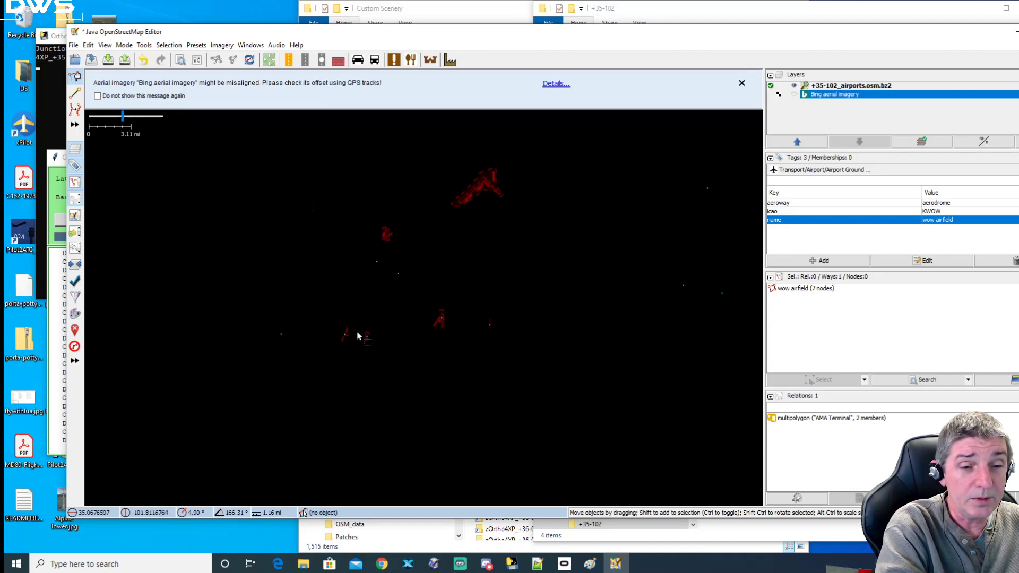
scroll(361, 339, up, 5)
click(444, 381)
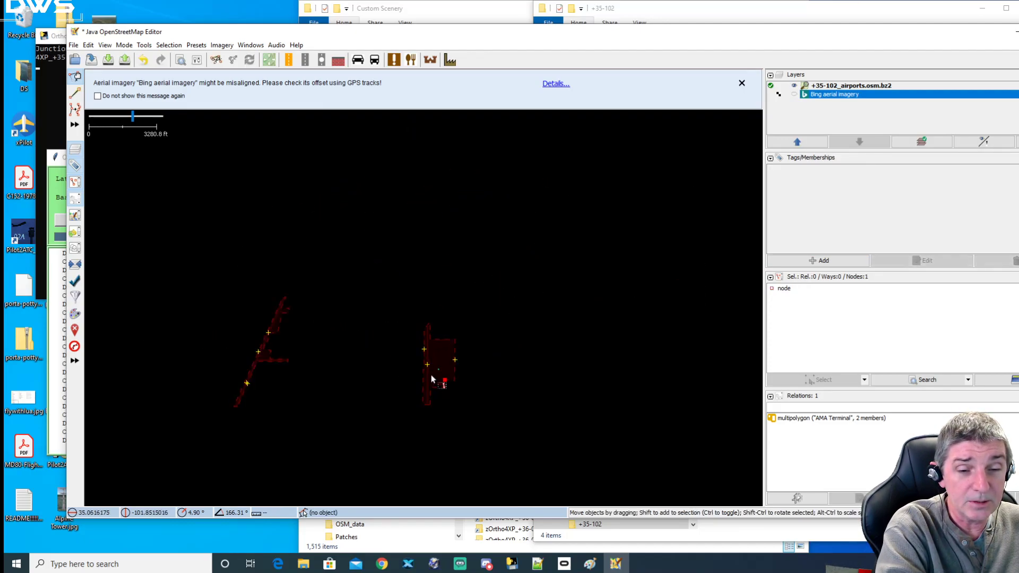
click(444, 397)
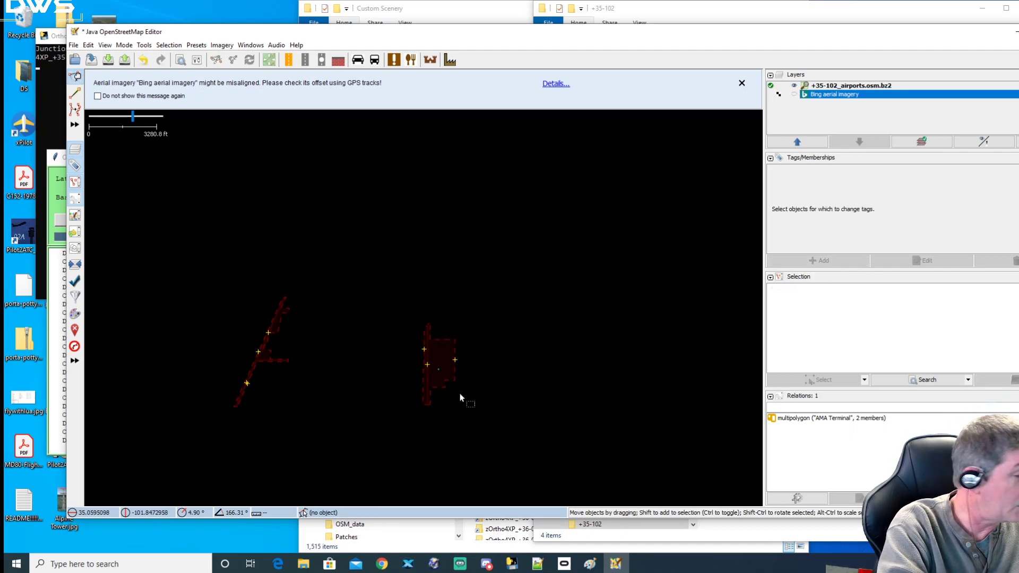
click(447, 388)
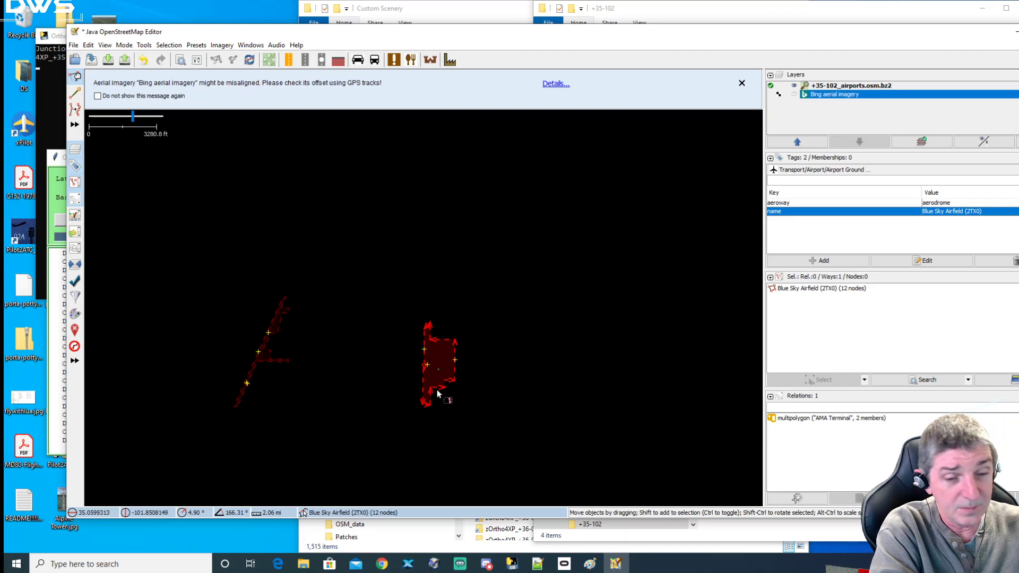
scroll(438, 390, up, 5)
scroll(447, 363, down, 5)
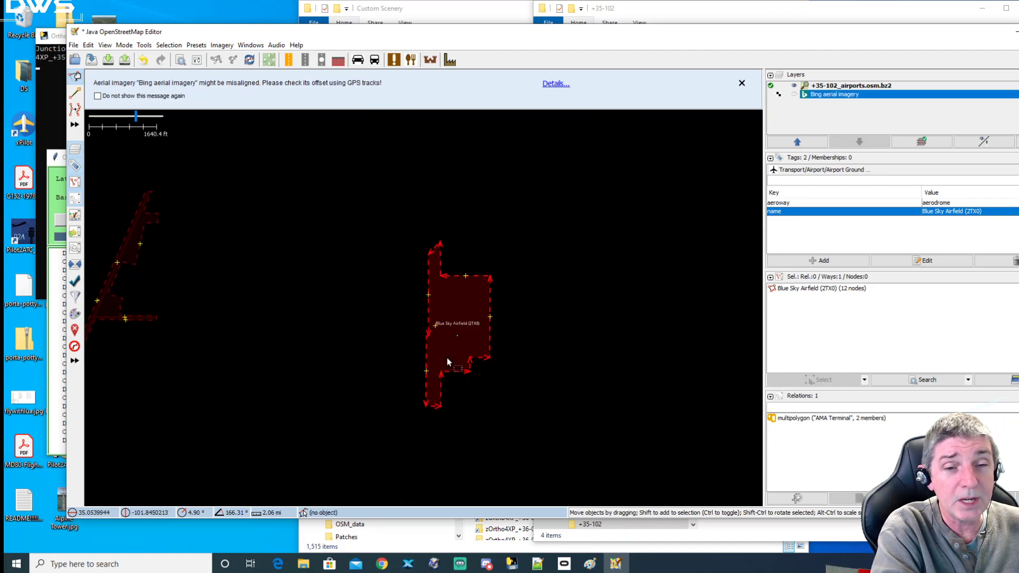
Step: Inspect the tags of the Buffalo Airport outline and the Palo Duro Airport node
scroll(430, 342, up, 4)
click(365, 315)
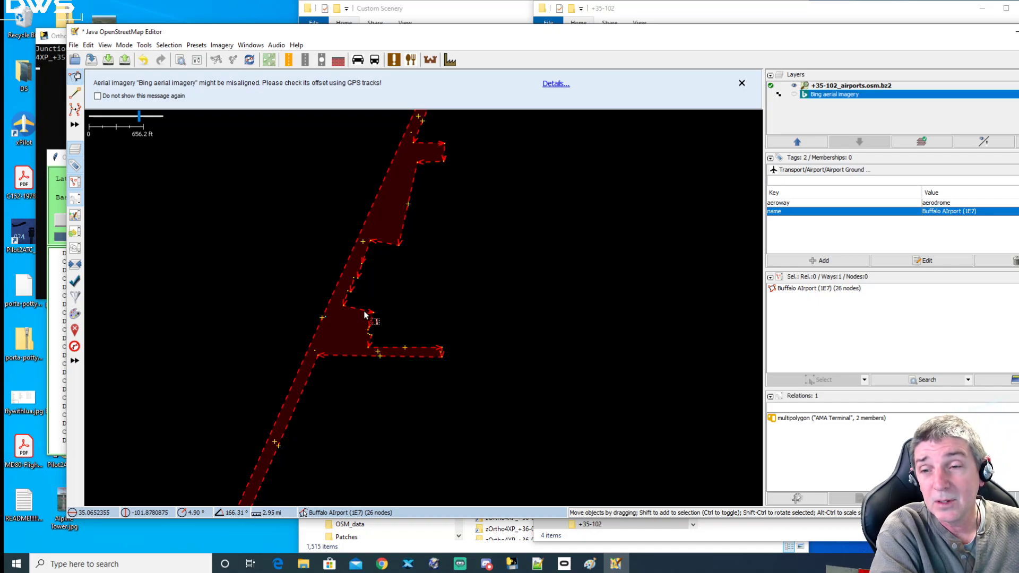
scroll(455, 319, down, 5)
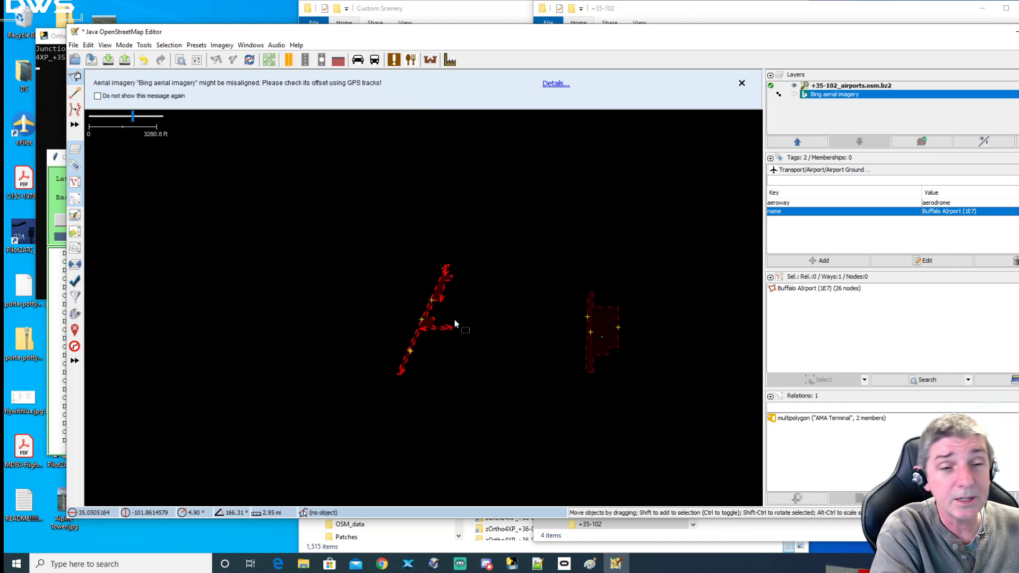
scroll(505, 265, up, 6)
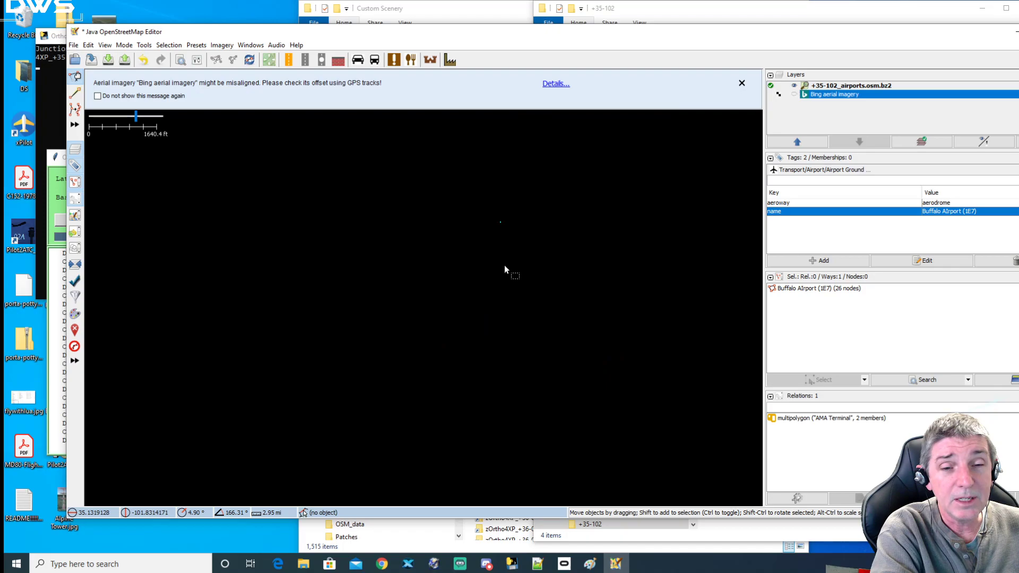
click(477, 219)
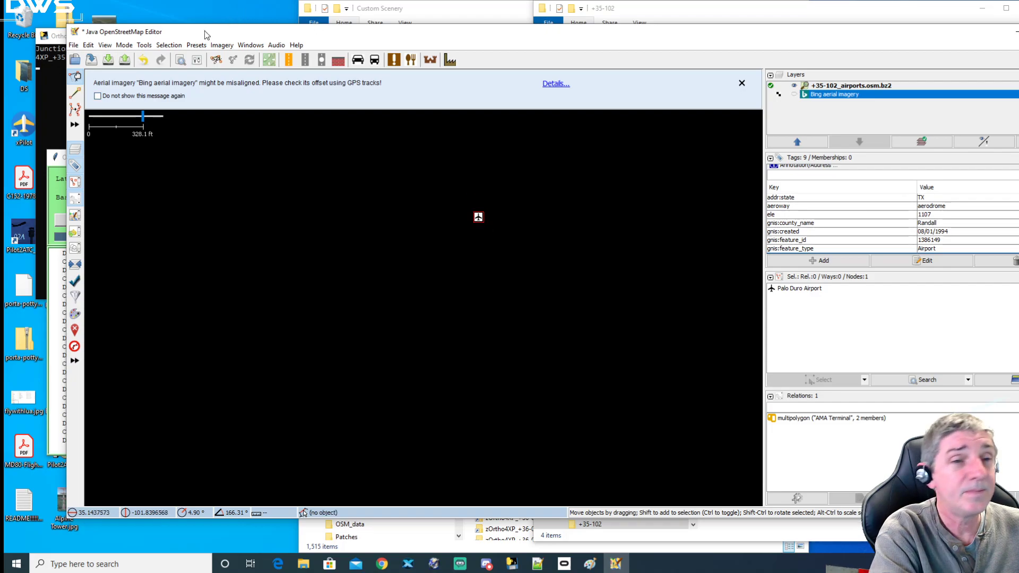
Step: Show the Bing aerial imagery again and examine the ground and buildings around the Palo Duro Airport node
click(794, 94)
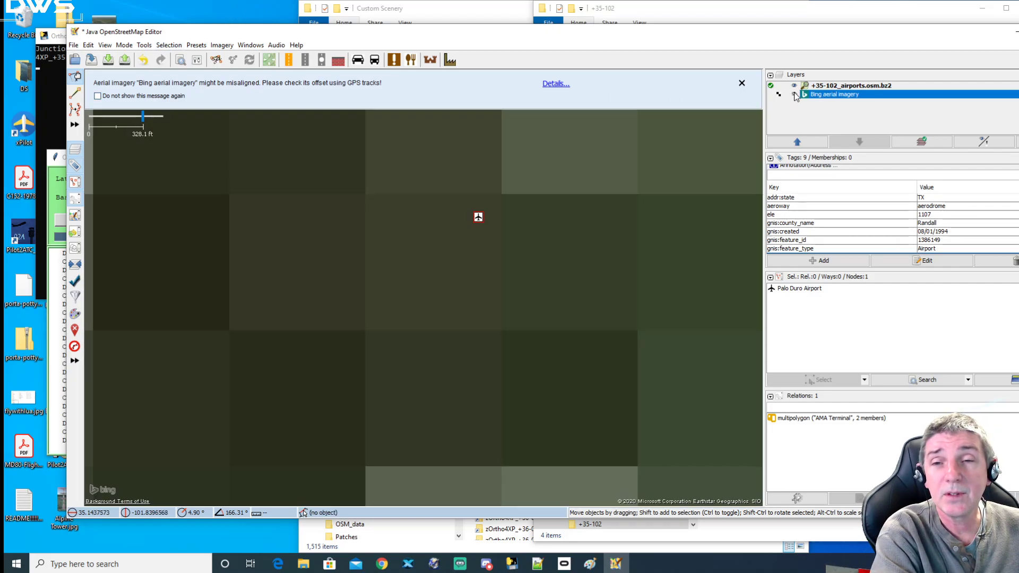
scroll(570, 341, down, 2)
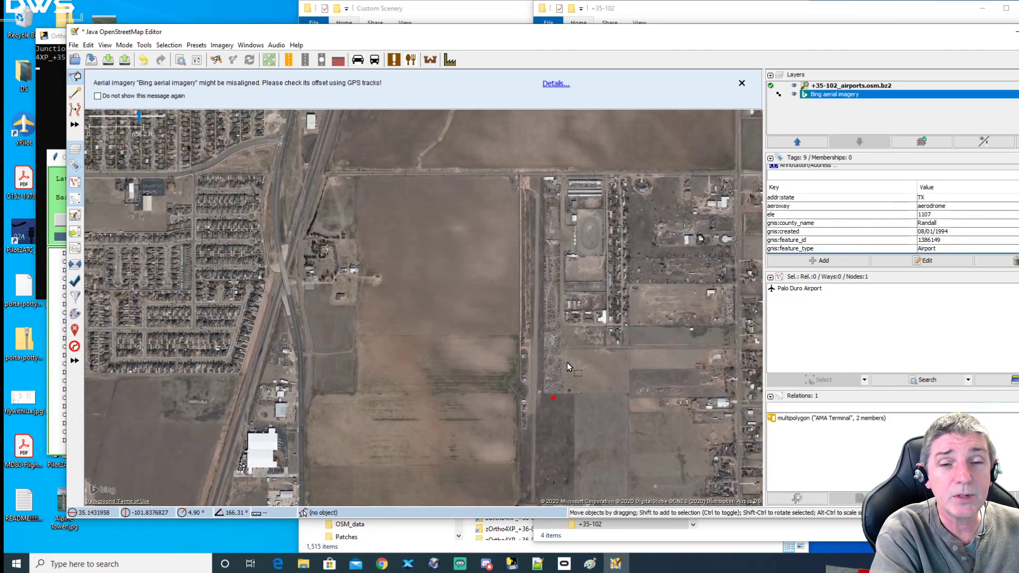
scroll(562, 276, up, 2)
scroll(562, 275, up, 1)
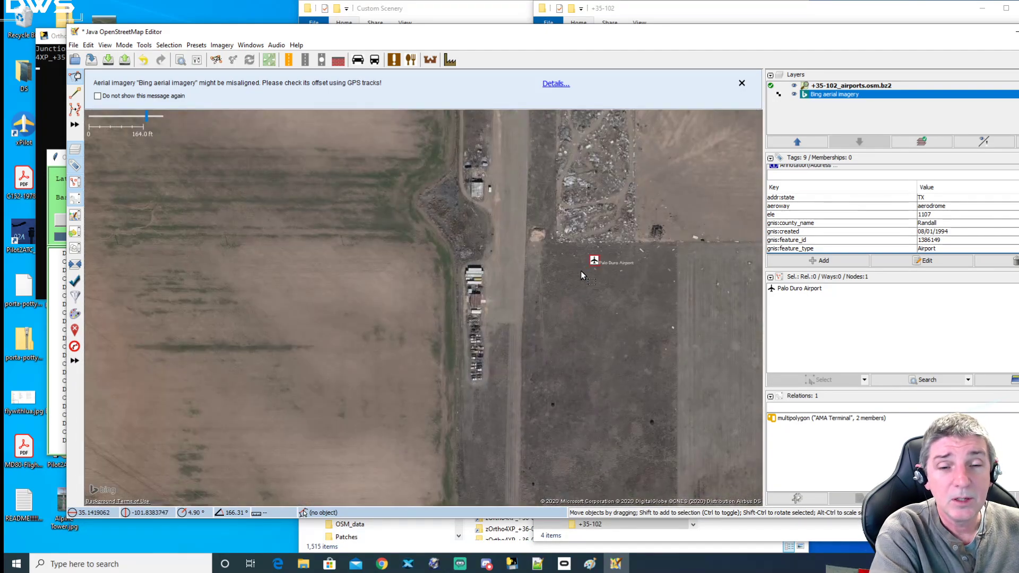
drag(572, 322, 531, 371)
drag(550, 212, 536, 346)
scroll(532, 317, up, 1)
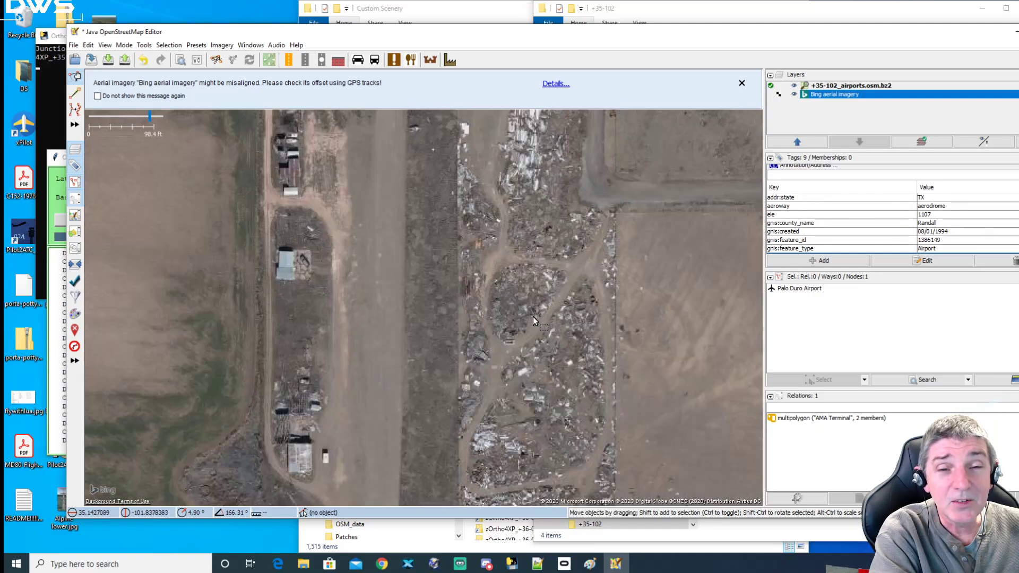
scroll(533, 316, down, 1)
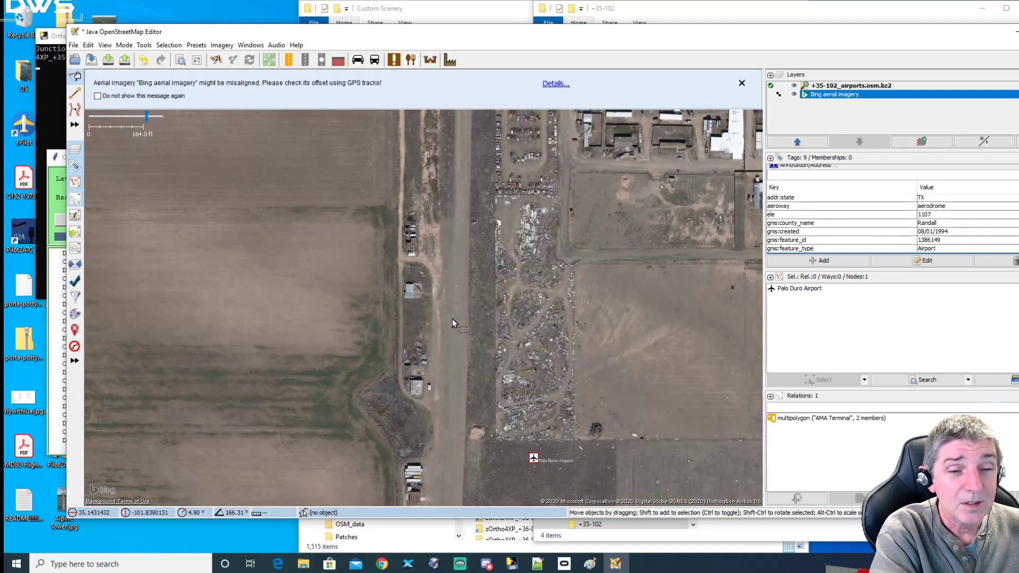
scroll(418, 314, up, 3)
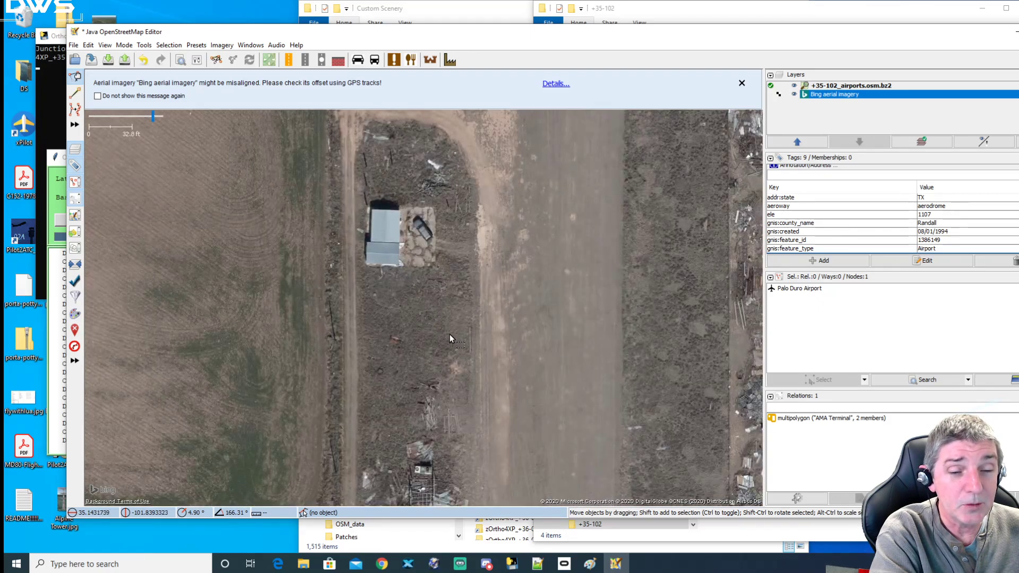
scroll(450, 334, down, 3)
scroll(470, 367, down, 4)
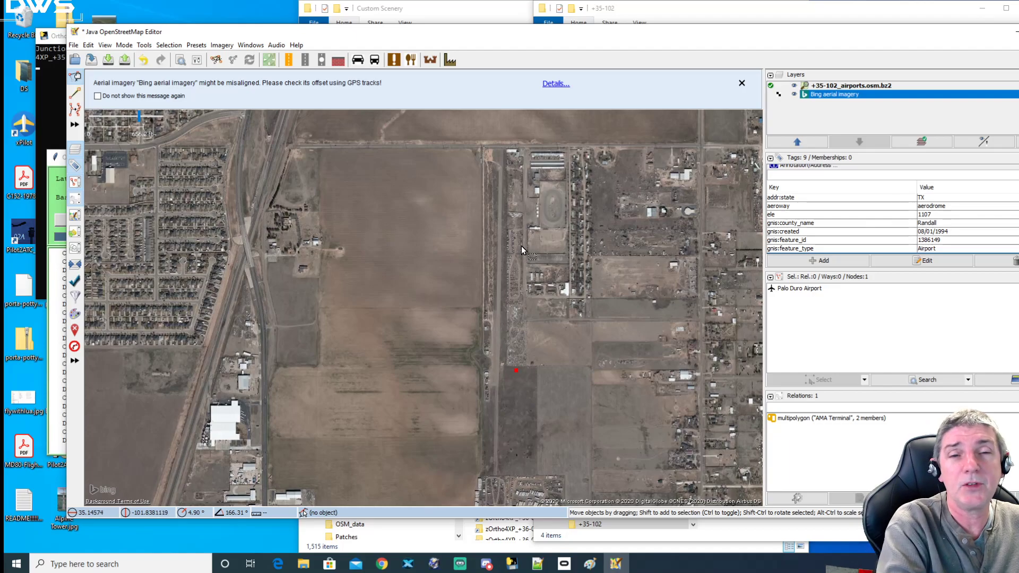
Step: Minimize the Java OpenStreetMap Editor and move the Ortho4XP window clear of the +35-102 folder window
drag(841, 38, 763, 40)
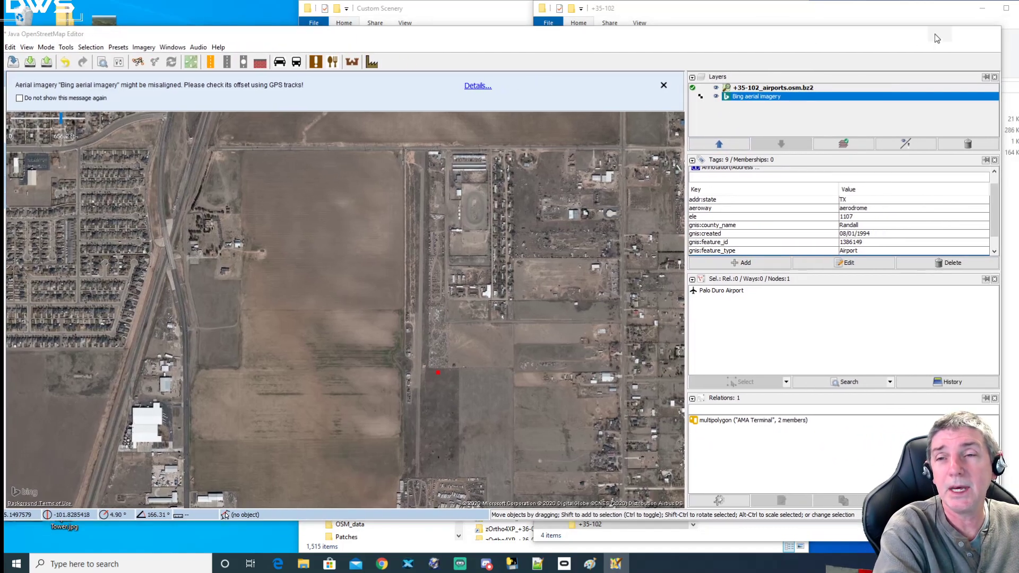
click(938, 34)
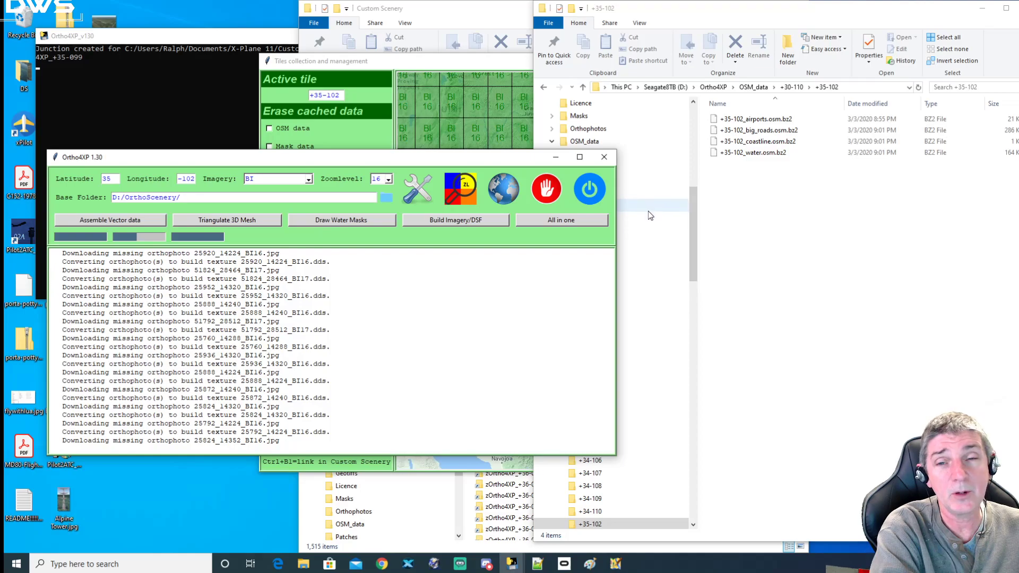
drag(503, 160, 472, 232)
Step: Open the OSM_data folder inside Ortho4XP on the Seagate8TB (D:) drive
drag(694, 209, 702, 150)
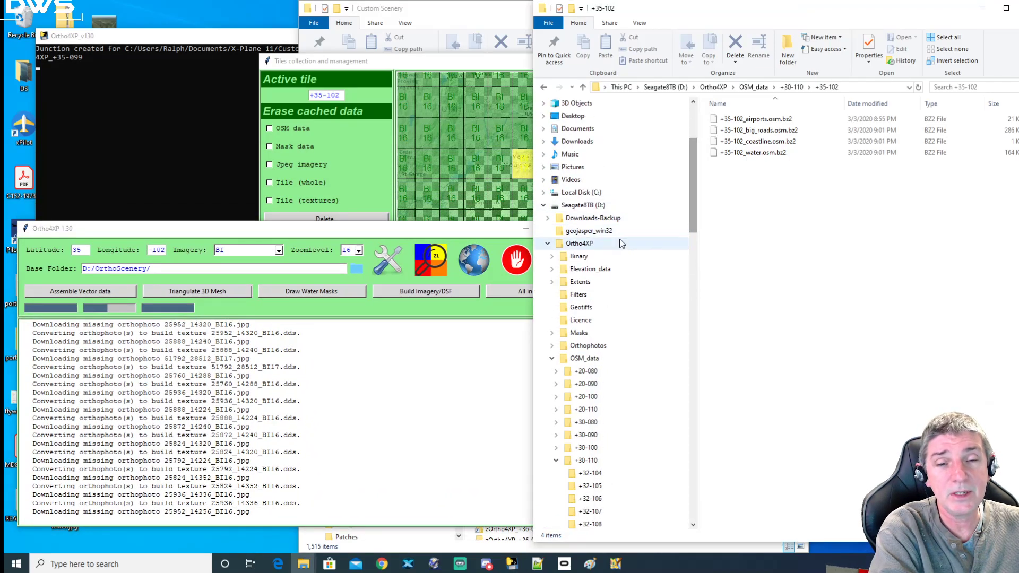
click(547, 243)
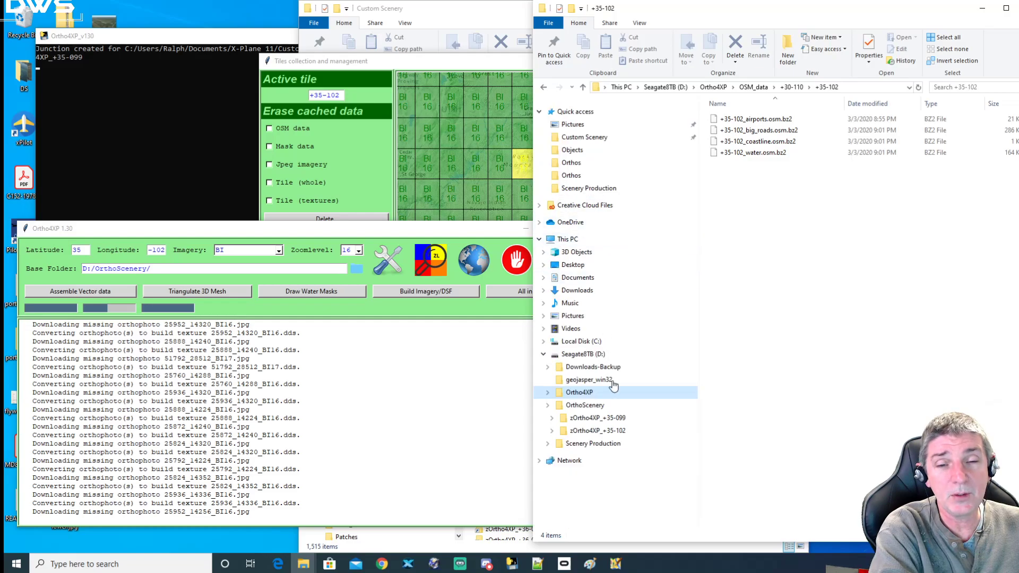
click(583, 354)
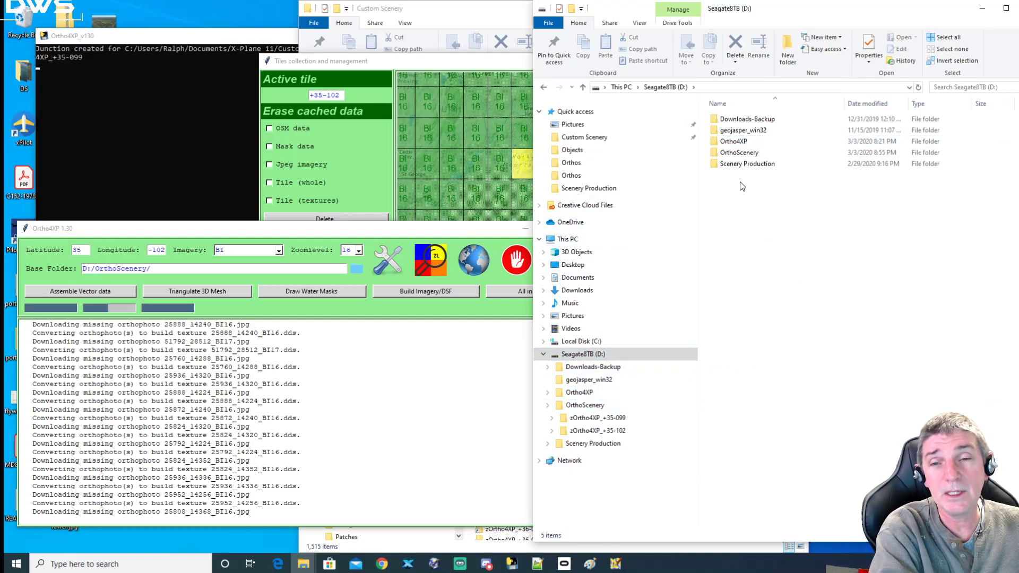
click(731, 142)
double_click(731, 143)
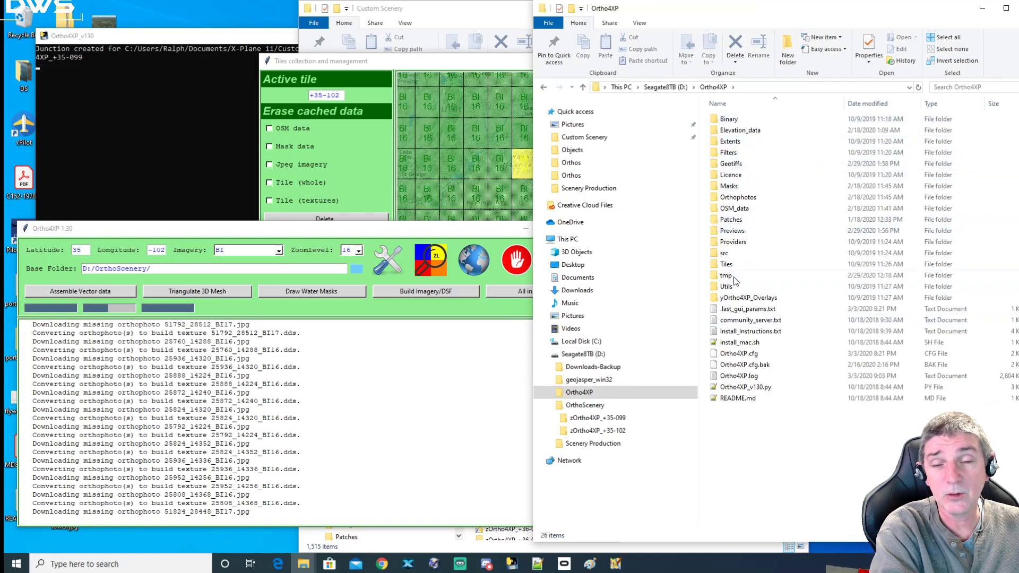
double_click(734, 208)
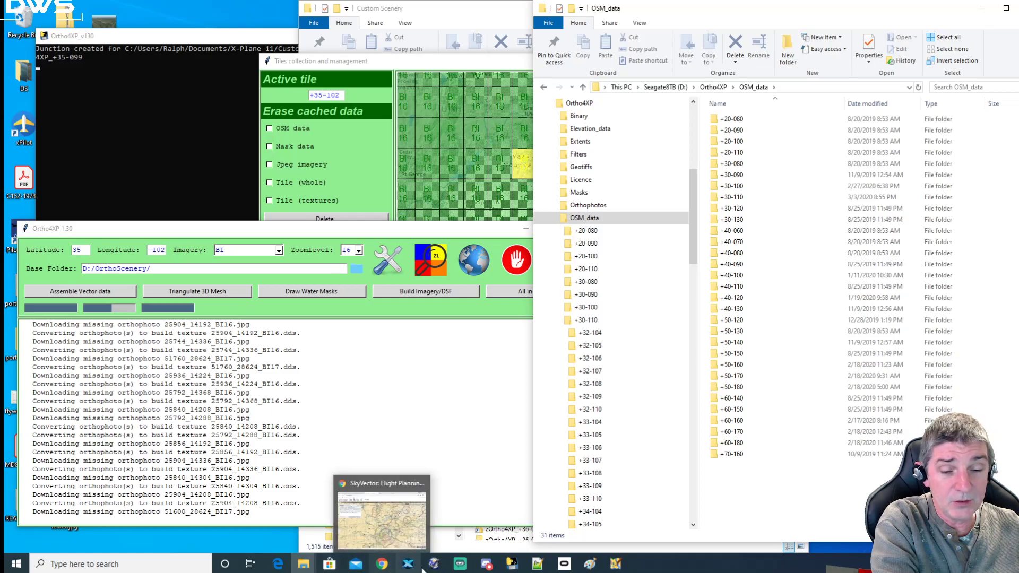
Step: Switch to the SkyVector chart in Chrome, move the window clear, and bring the chart view from Amarillo to the Boise, Idaho area
mouse_move(557, 571)
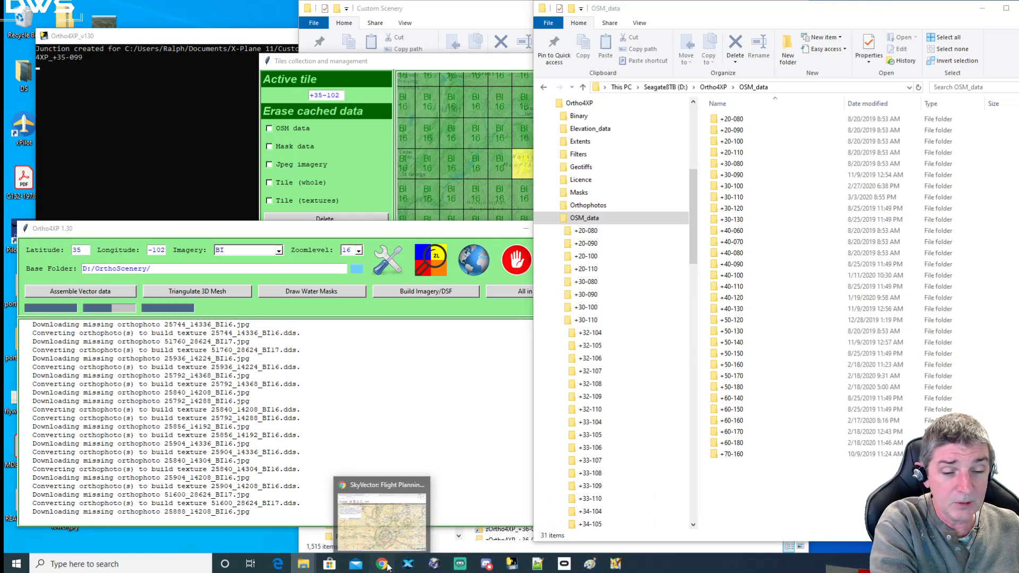
click(381, 540)
drag(628, 19, 780, 24)
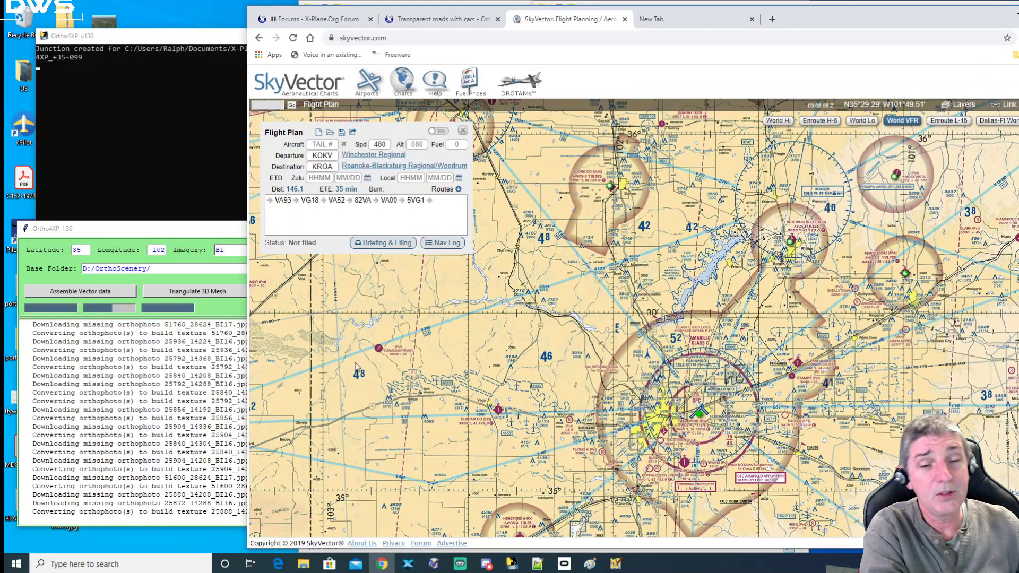
scroll(601, 345, down, 3)
click(564, 253)
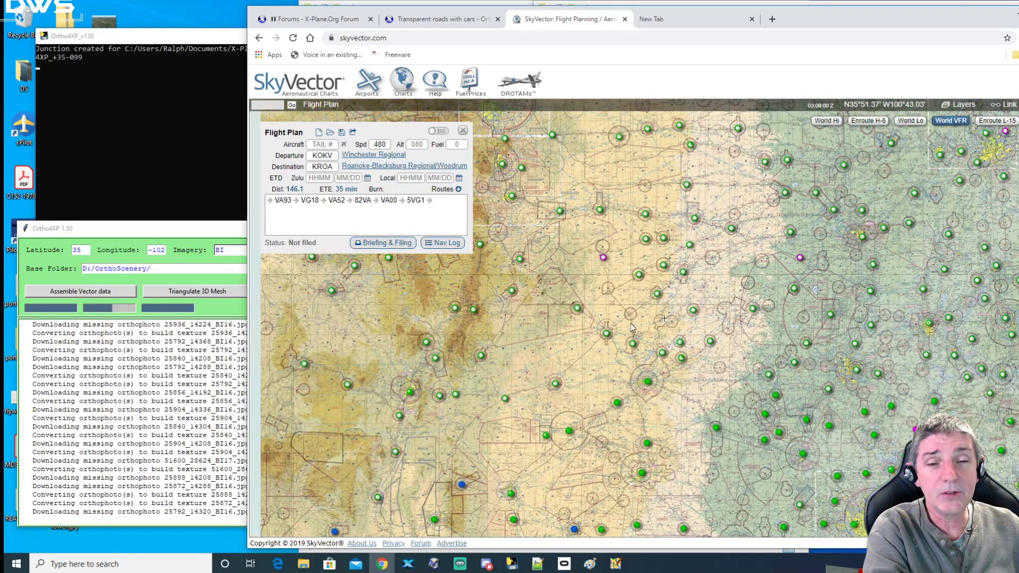
drag(630, 323, 855, 480)
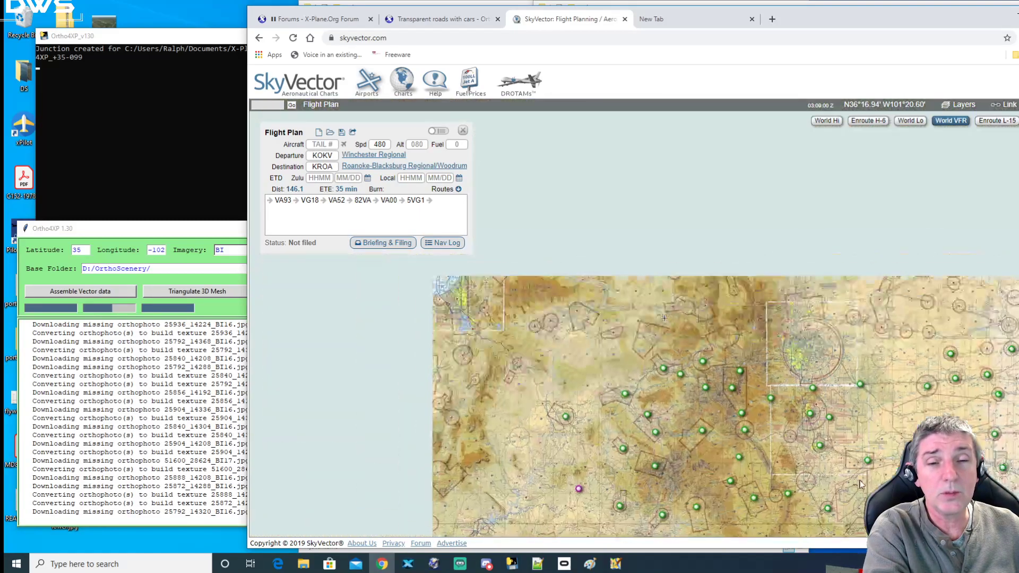
drag(531, 175, 785, 448)
drag(404, 239, 629, 265)
drag(748, 306, 676, 208)
drag(664, 349, 739, 400)
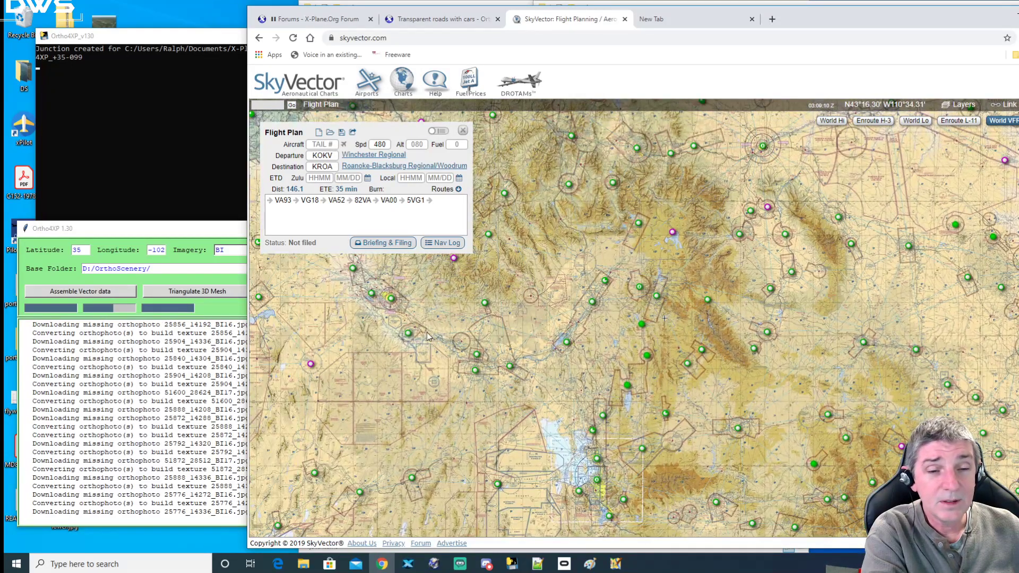
drag(423, 298, 544, 350)
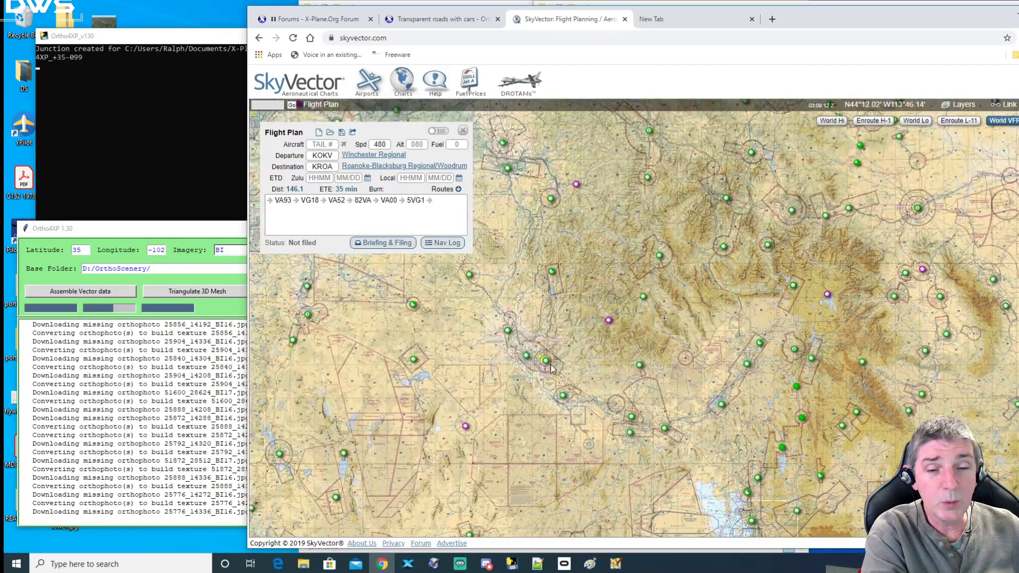
Step: Examine the backcountry airstrips northeast of Boise on the SkyVector chart, around Weatherby USFS (52U) and Atlanta (55H)
scroll(514, 377, up, 3)
scroll(514, 377, up, 2)
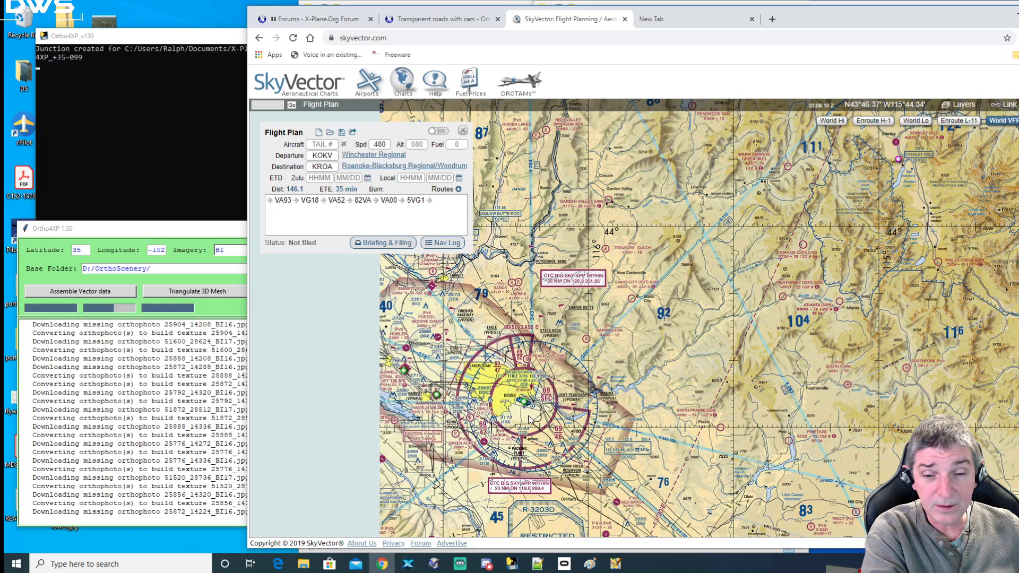
drag(710, 378, 693, 394)
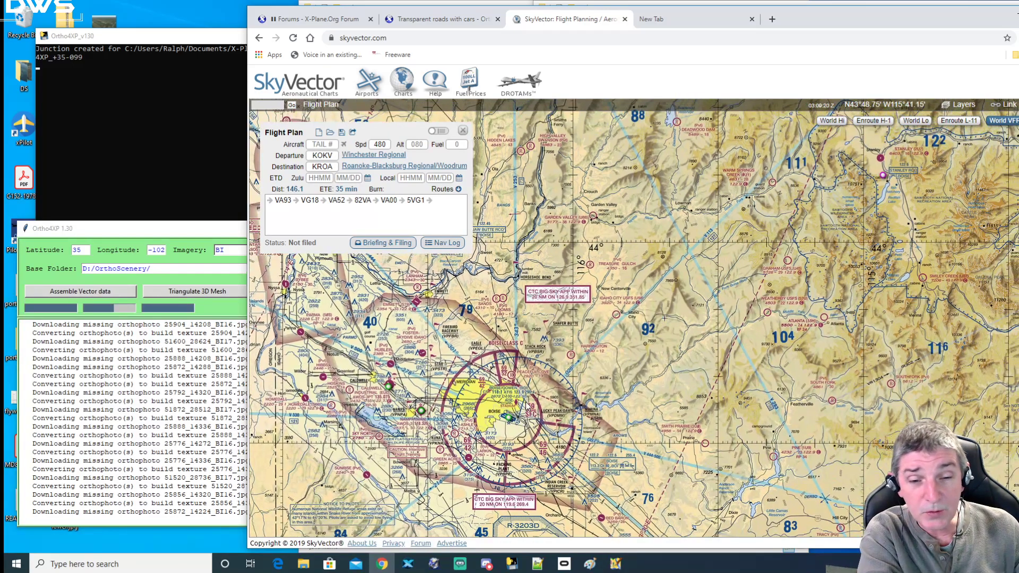
drag(737, 326, 659, 356)
scroll(689, 338, up, 1)
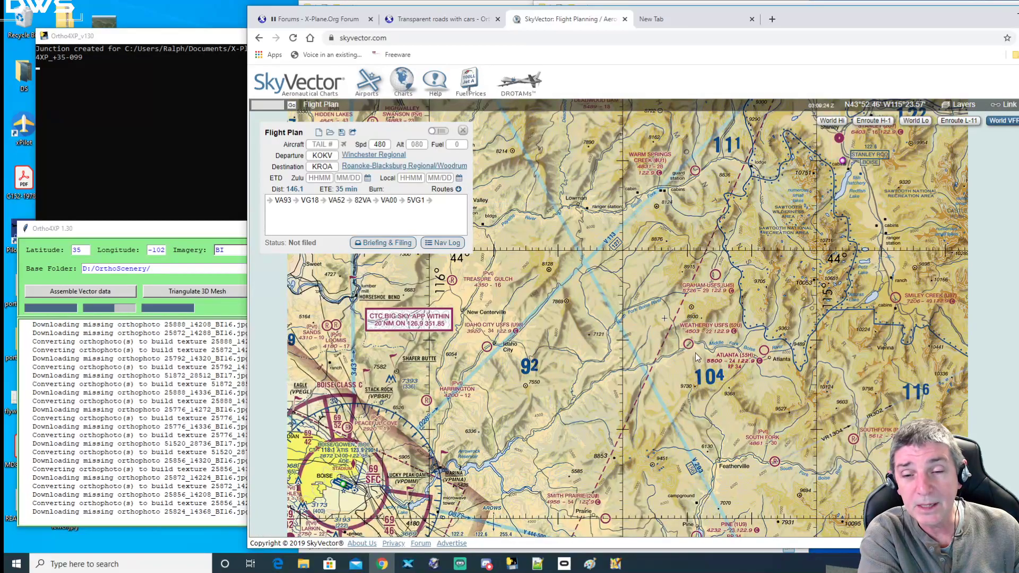
scroll(695, 353, up, 1)
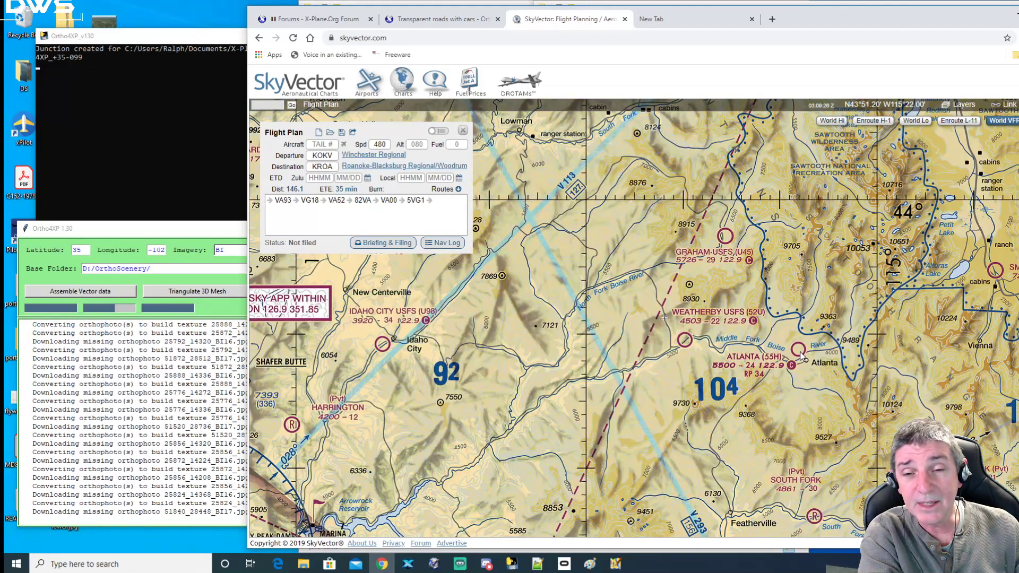
drag(754, 358, 746, 335)
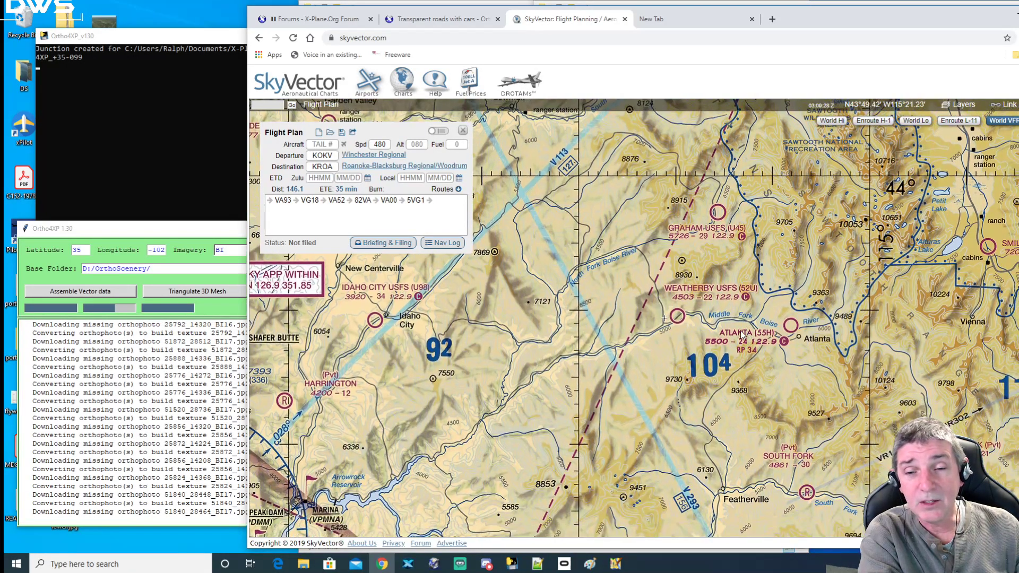
scroll(730, 319, up, 1)
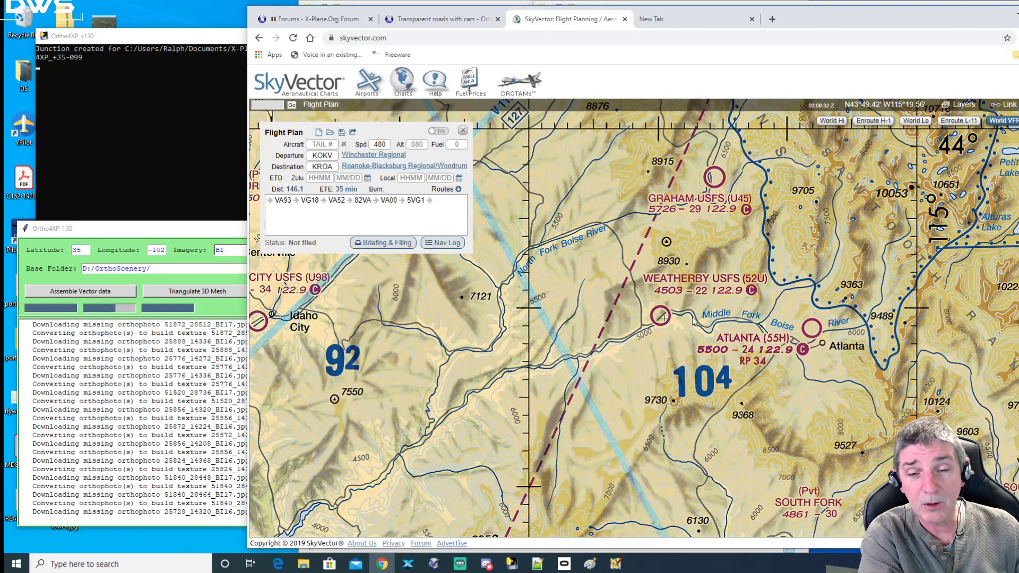
drag(694, 320, 663, 321)
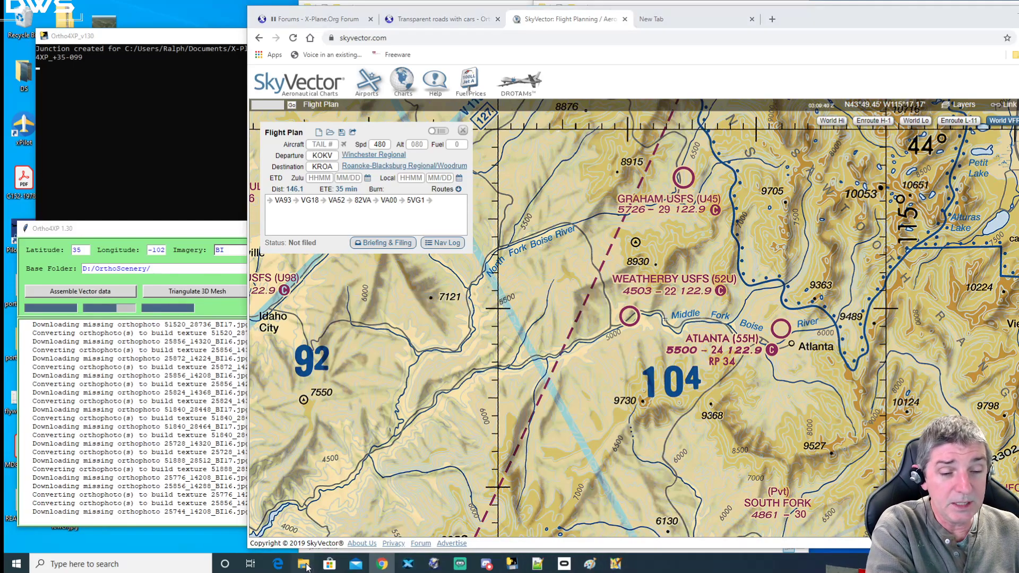
Step: Return to the OSM_data folder window and open the +35-122 tile folder inside +30-130
mouse_move(323, 558)
click(334, 523)
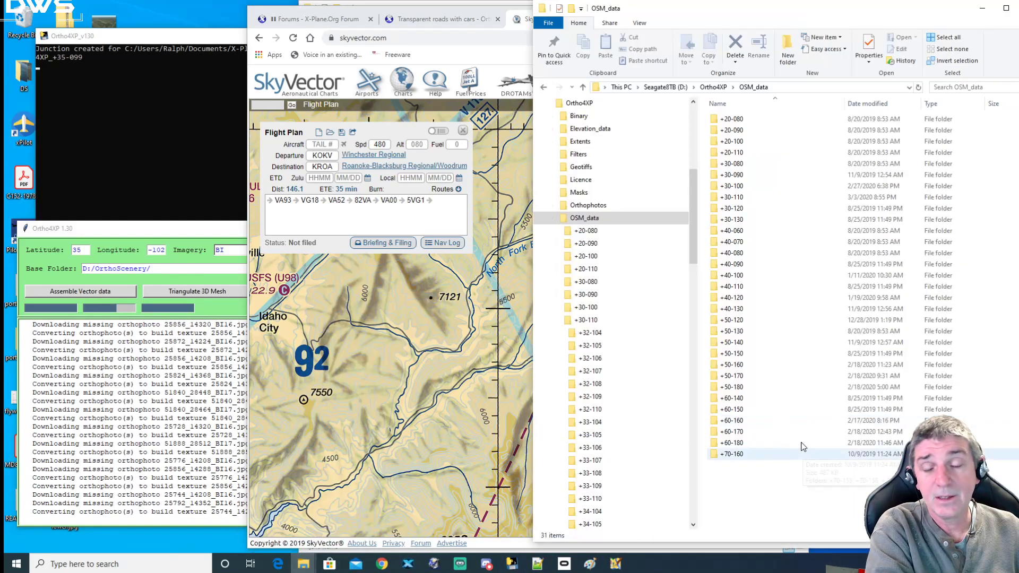
double_click(732, 219)
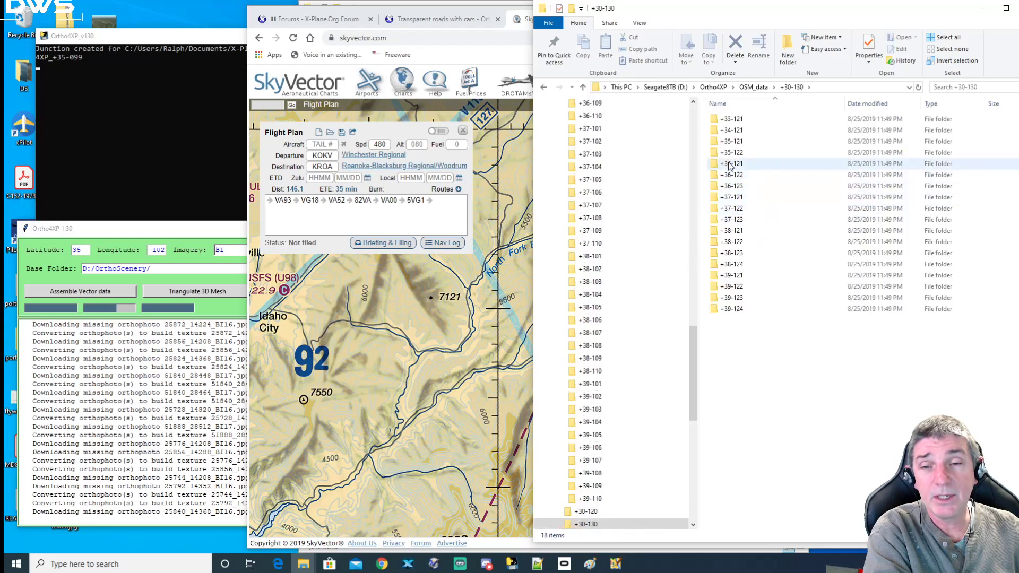
double_click(727, 157)
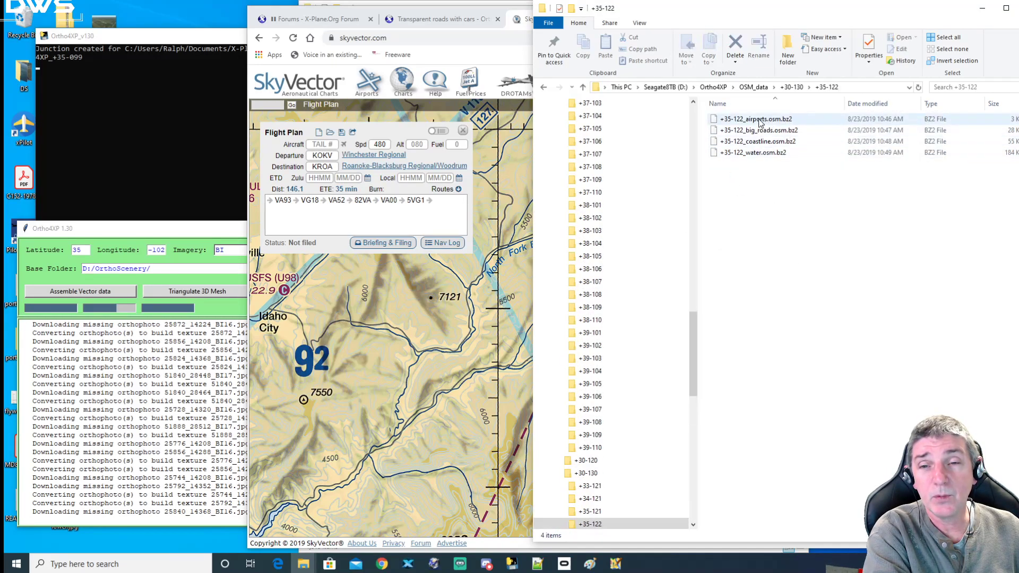
Step: Select the airports, big_roads, coastline and water OSM files of tile +35-122 one after another
click(753, 122)
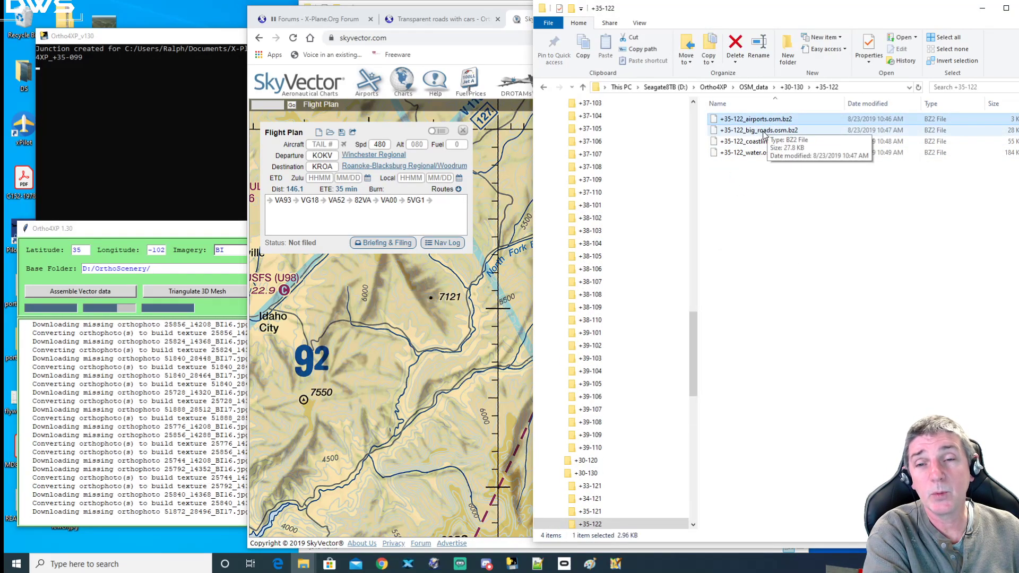
click(764, 133)
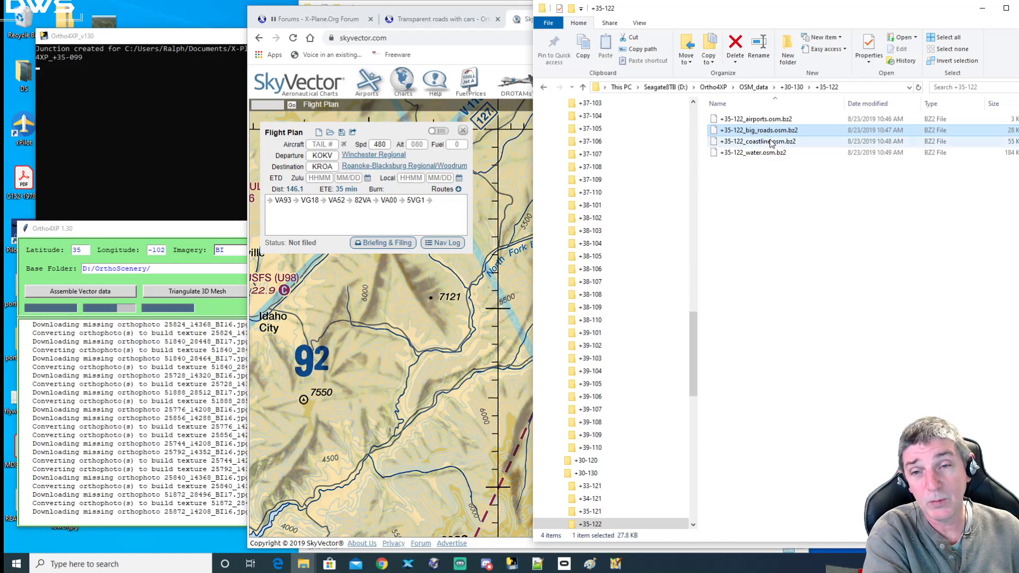
click(765, 144)
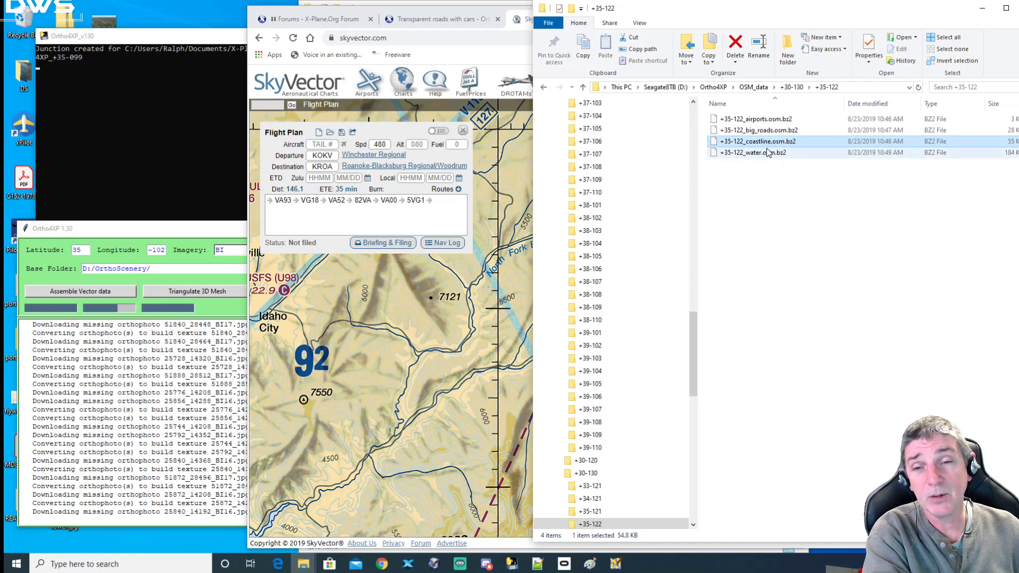
click(751, 153)
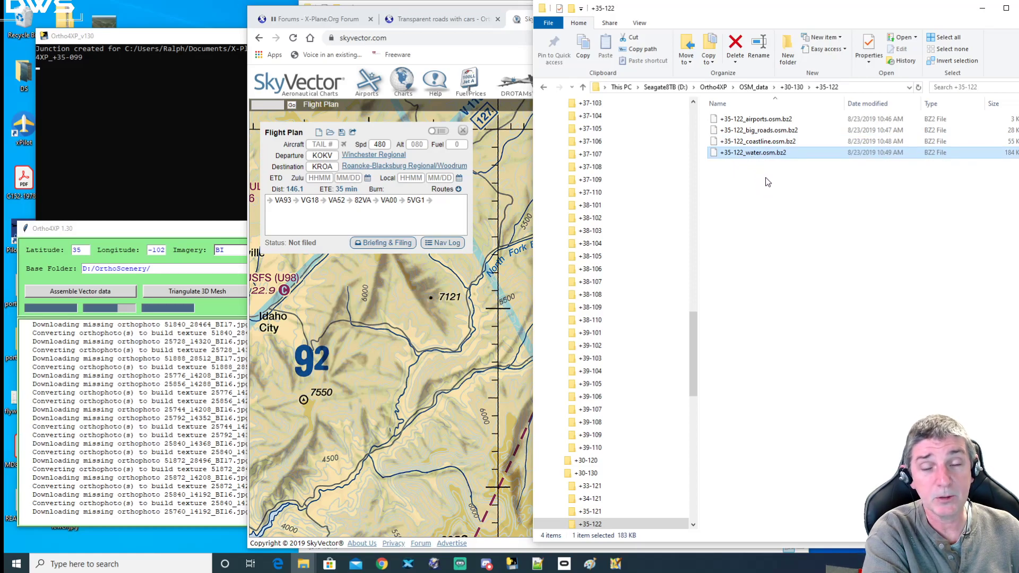
Step: Return to SkyVector, move its window slightly, and examine the chart northwest of Boise past Baker City to the Hells Canyon area
click(476, 59)
drag(802, 28, 774, 27)
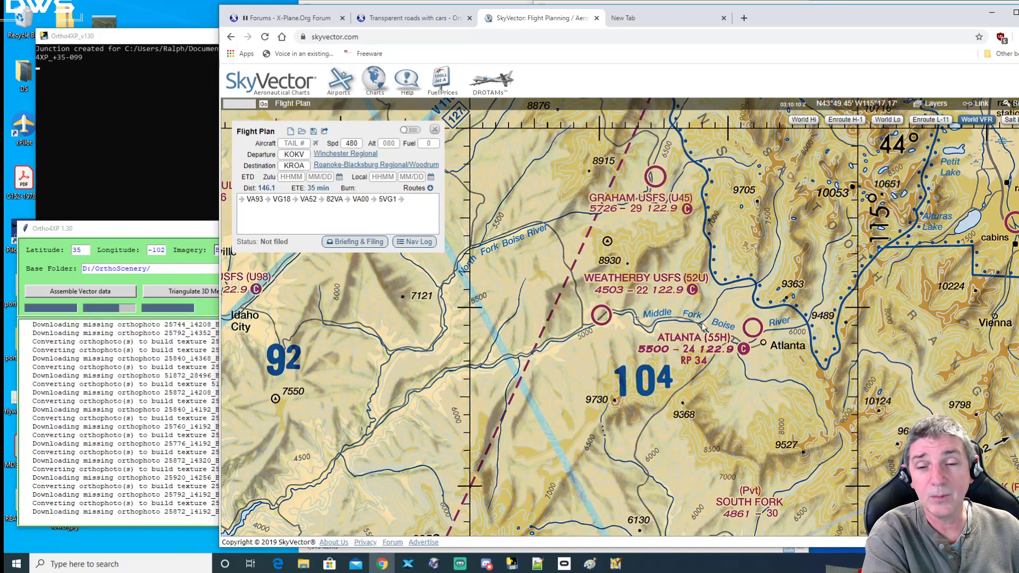
scroll(641, 340, down, 1)
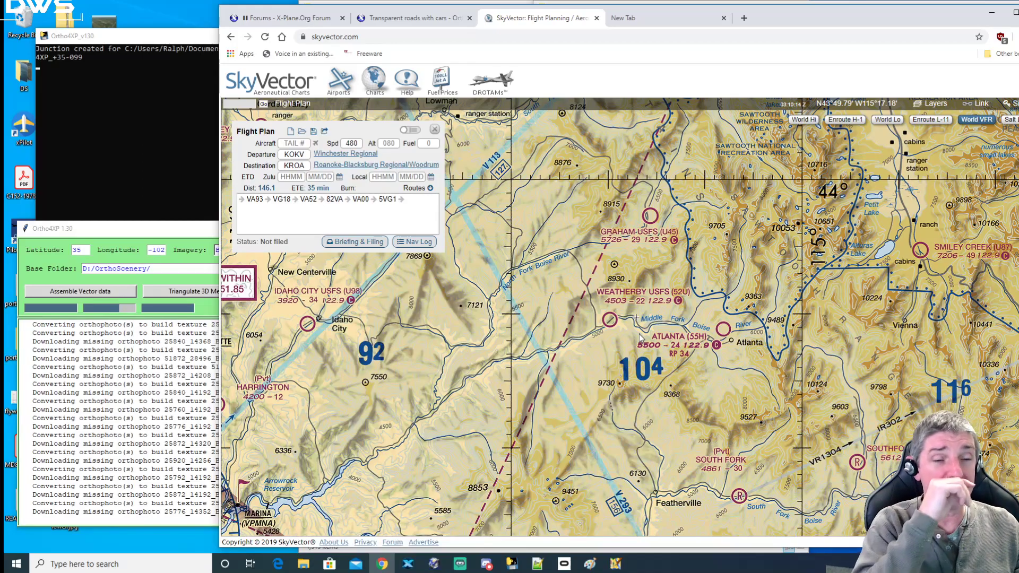
scroll(640, 338, down, 1)
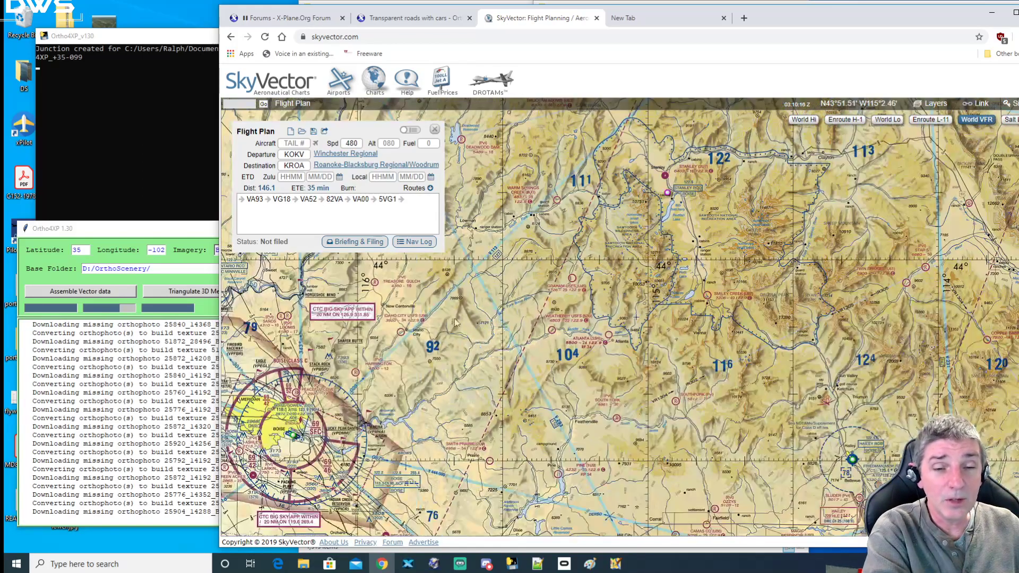
drag(639, 338, 705, 432)
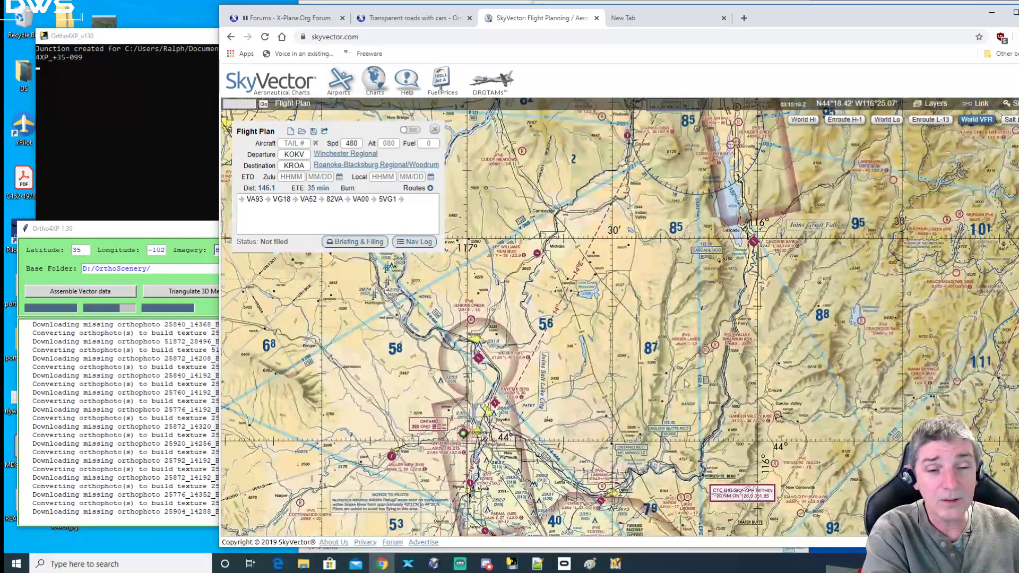
scroll(693, 380, down, 1)
drag(603, 233, 759, 444)
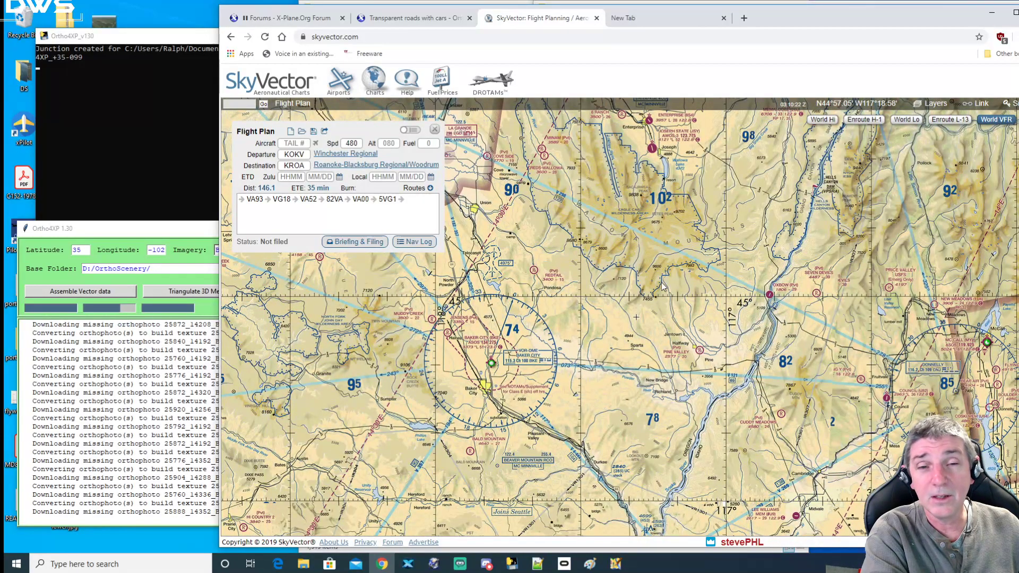
drag(662, 282, 769, 447)
drag(696, 157, 697, 338)
drag(864, 362, 625, 339)
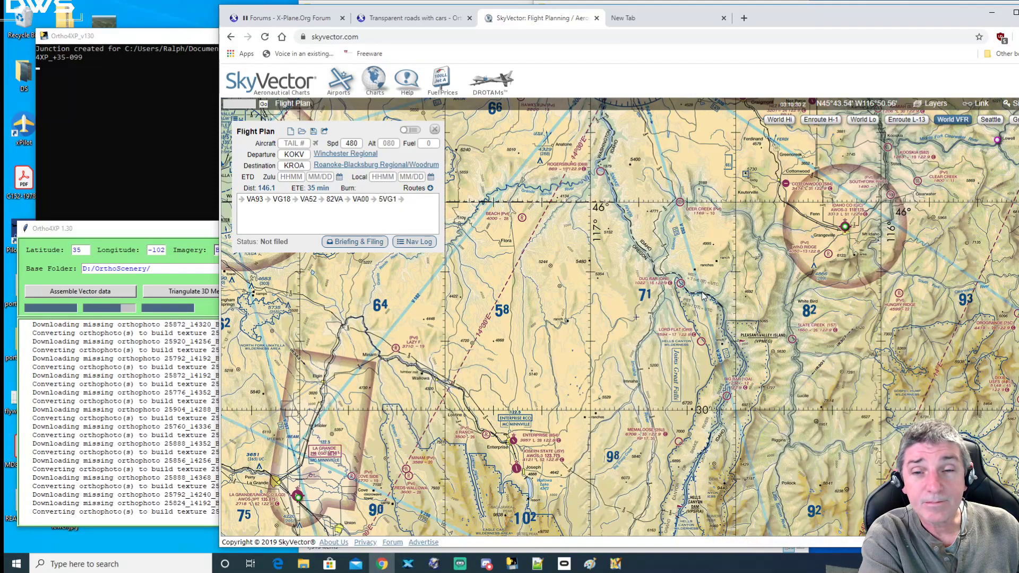
Step: Examine the chart from Grangeville north past Coeur d'Alene and Sandpoint to the Canadian border
drag(711, 303, 519, 269)
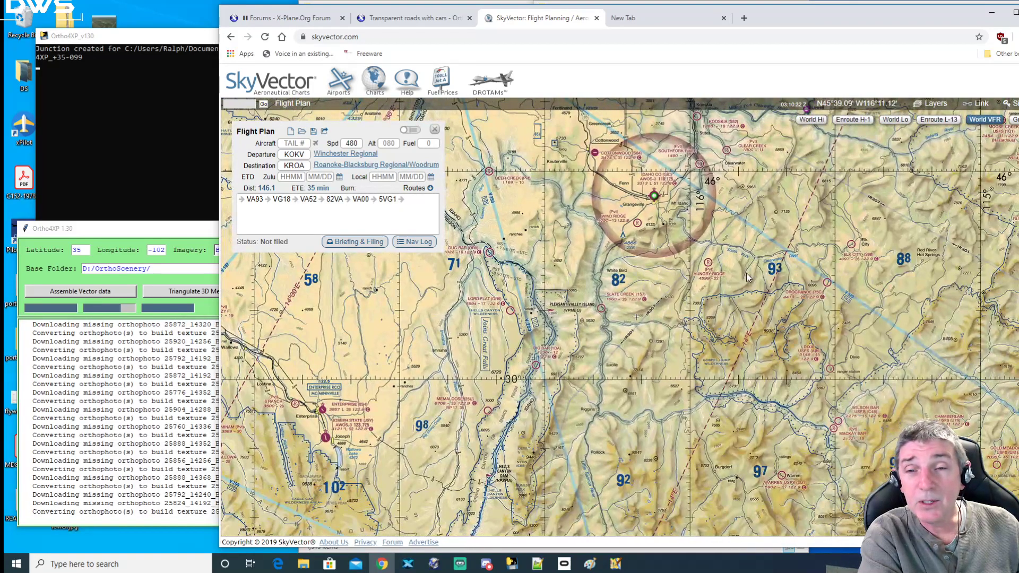
drag(747, 273, 569, 285)
drag(774, 275, 824, 447)
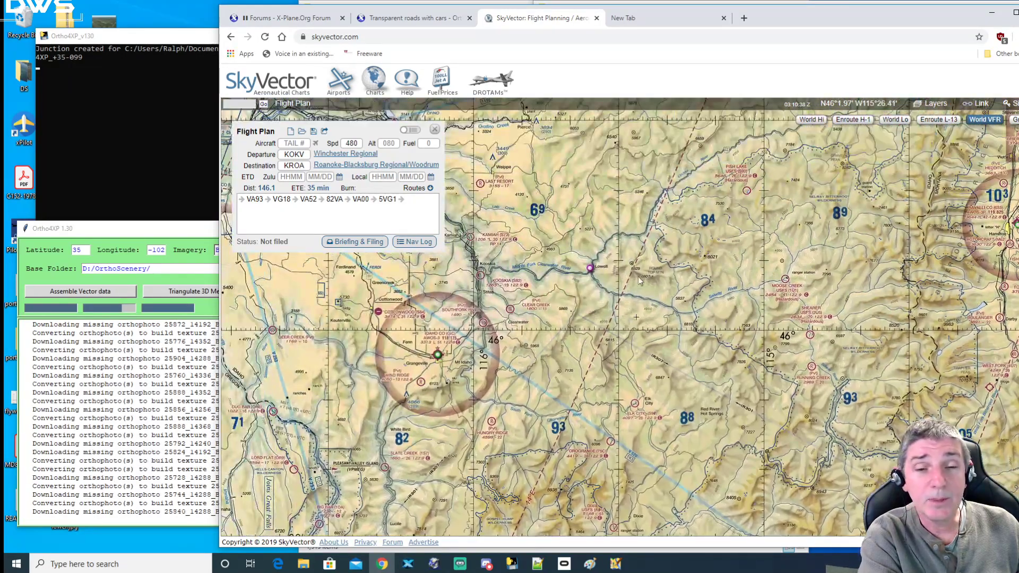
drag(632, 270, 713, 367)
drag(664, 284, 697, 486)
drag(696, 319, 687, 478)
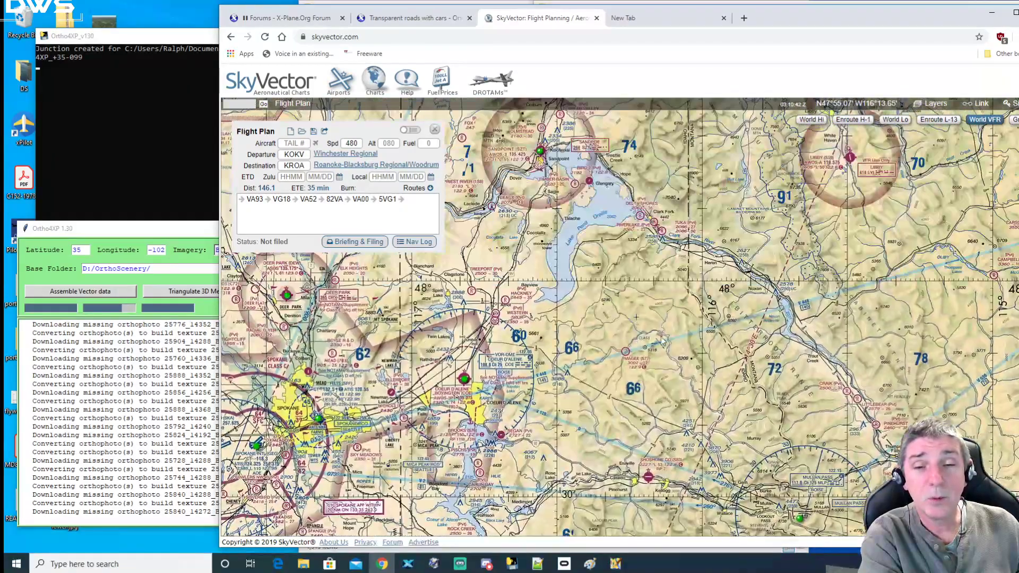
drag(687, 355, 685, 499)
drag(649, 154, 653, 373)
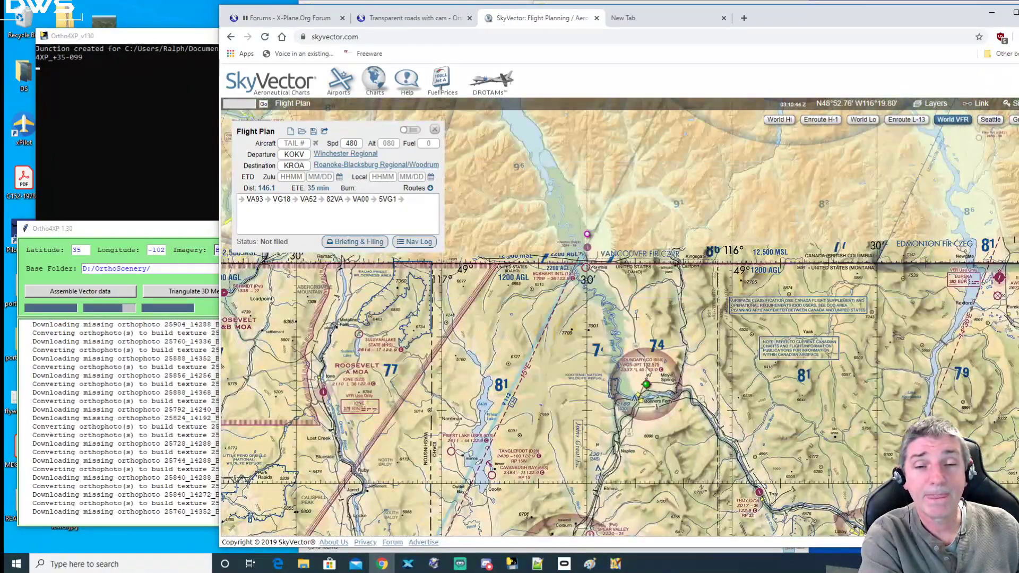
Step: Examine the chart along the Canadian border west to the Okanogan area and back east to northern Idaho
drag(467, 341, 656, 323)
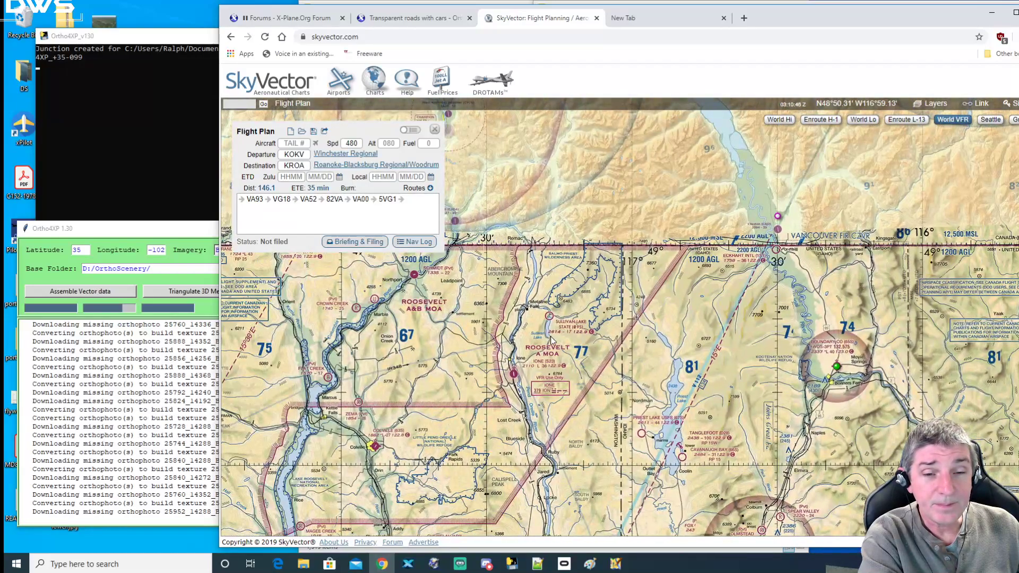
drag(551, 331, 767, 305)
drag(548, 301, 658, 303)
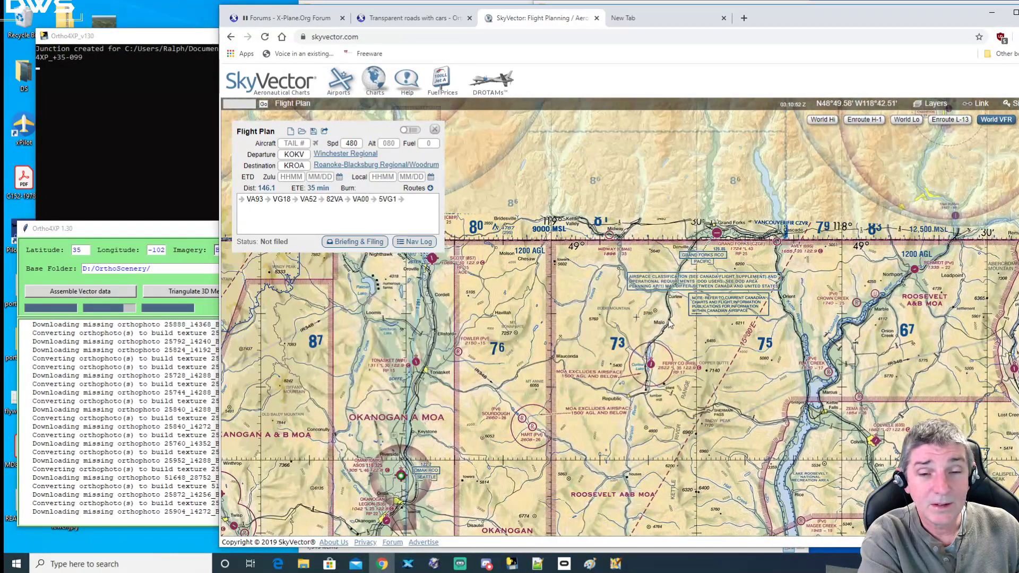
drag(486, 304, 646, 317)
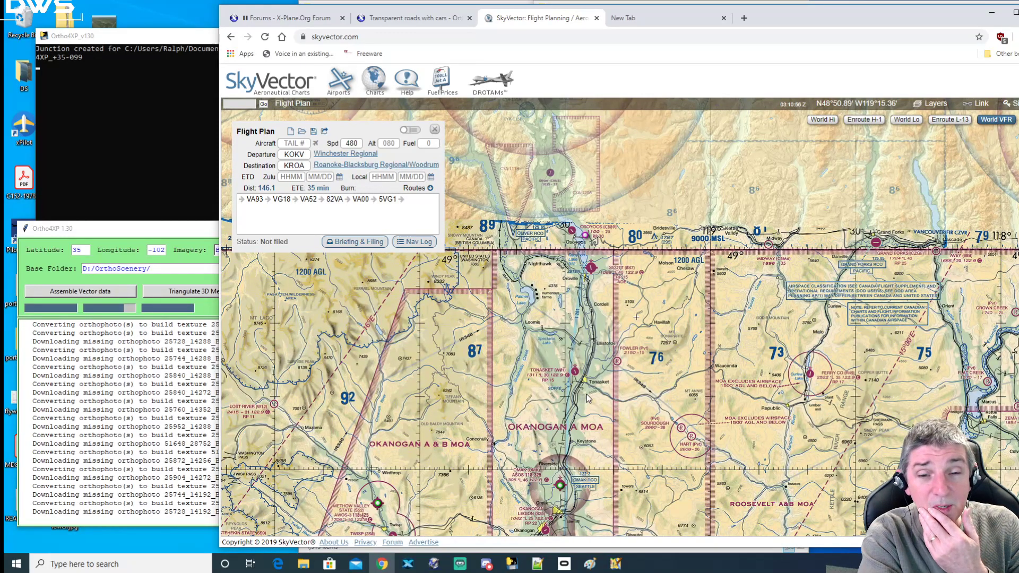
drag(784, 418, 508, 356)
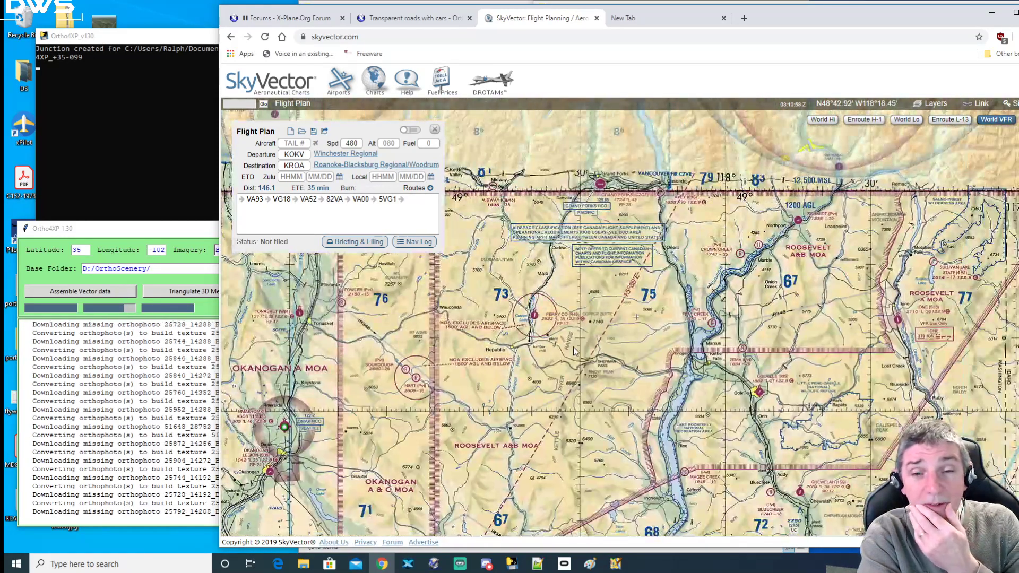
drag(718, 323, 560, 311)
drag(856, 442, 550, 402)
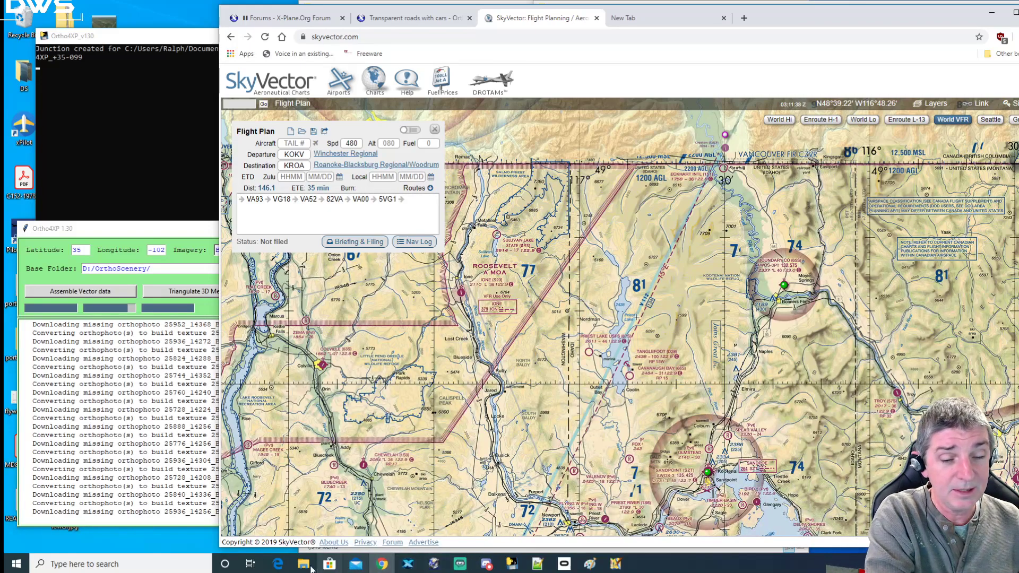
Step: Switch to Java OpenStreetMap Editor, zoom out around Amarillo, hide the Bing aerial imagery layer and reposition the window
mouse_move(320, 561)
click(322, 519)
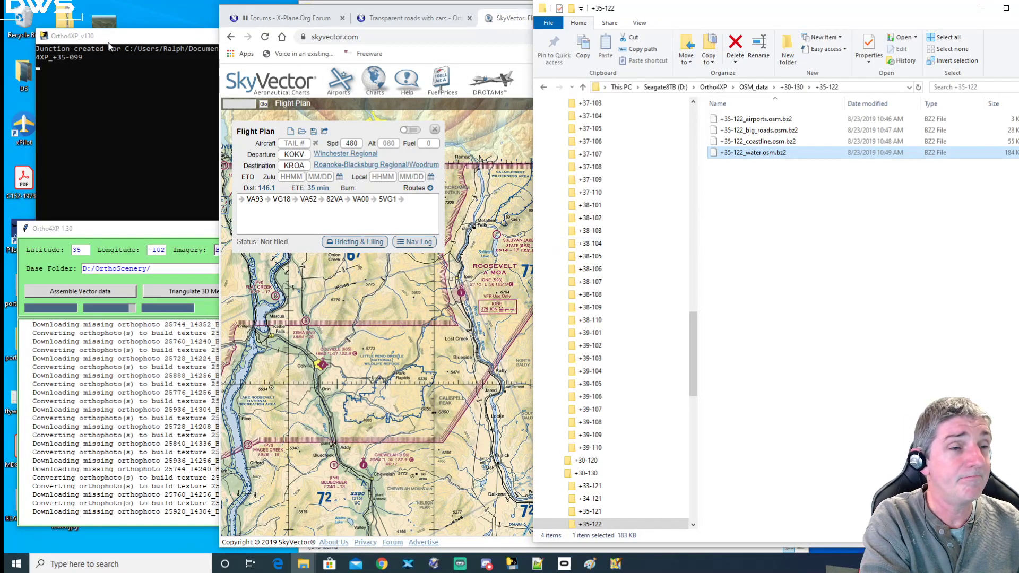
click(616, 564)
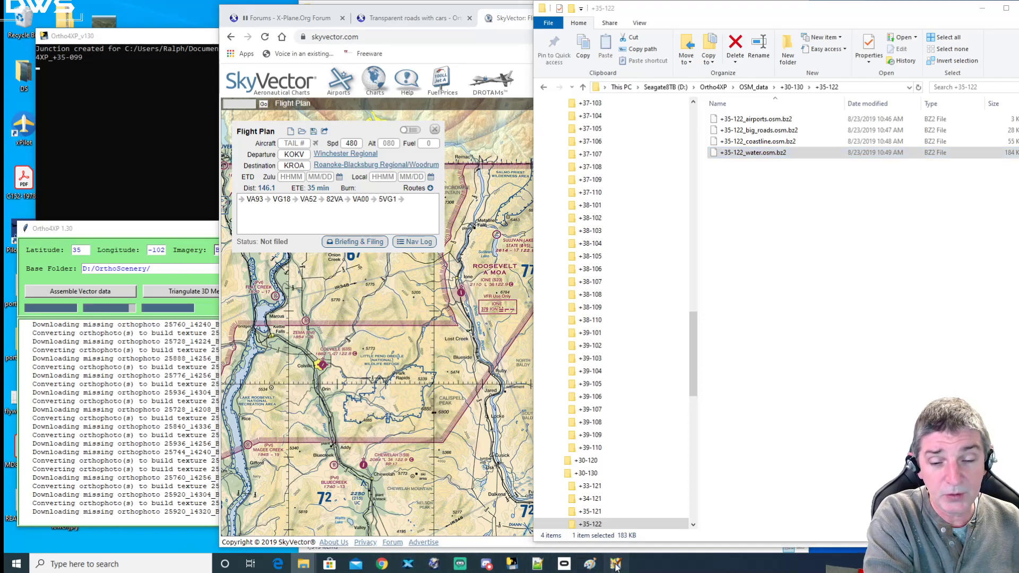
scroll(459, 294, down, 5)
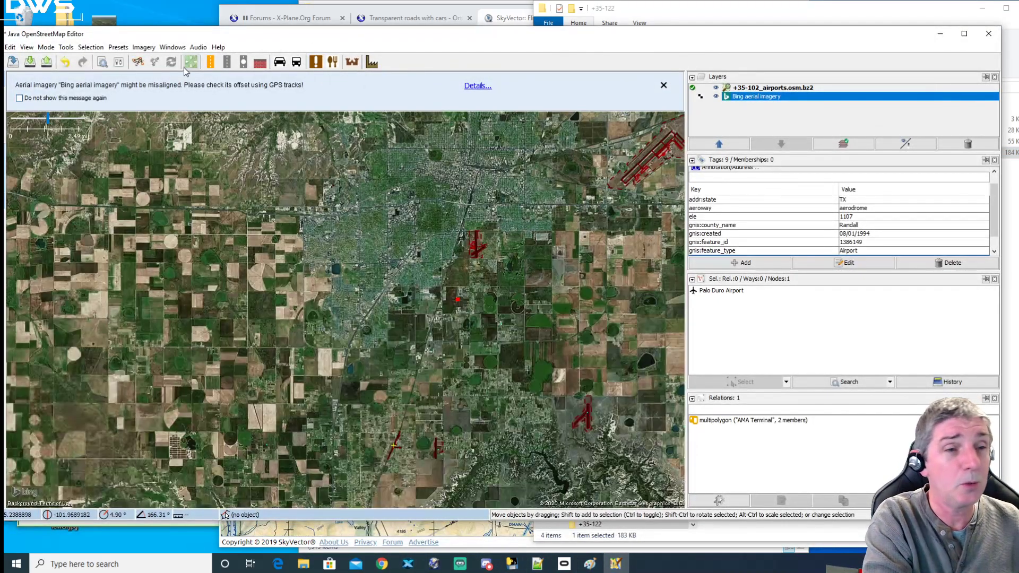
click(716, 96)
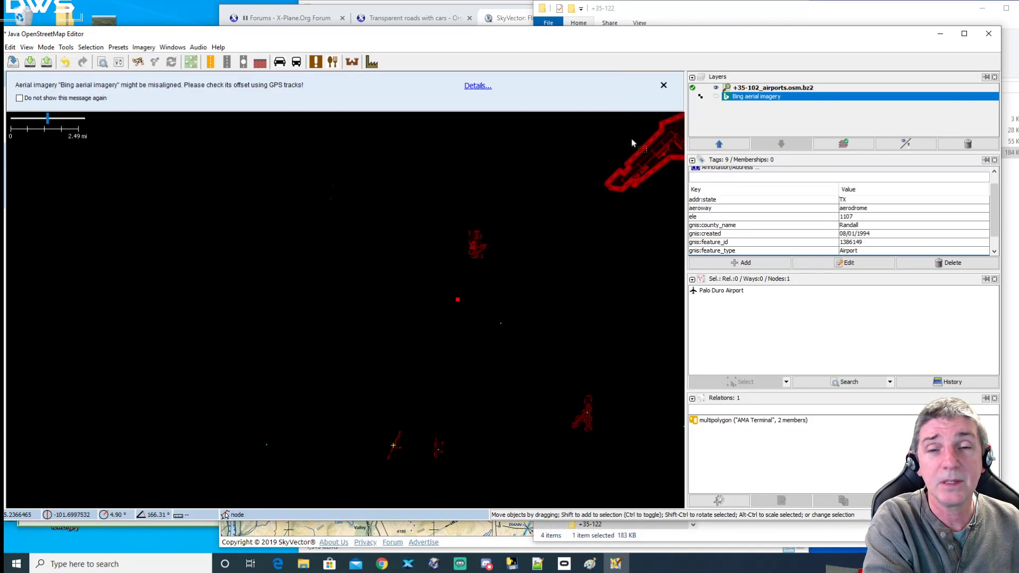
drag(653, 34, 499, 62)
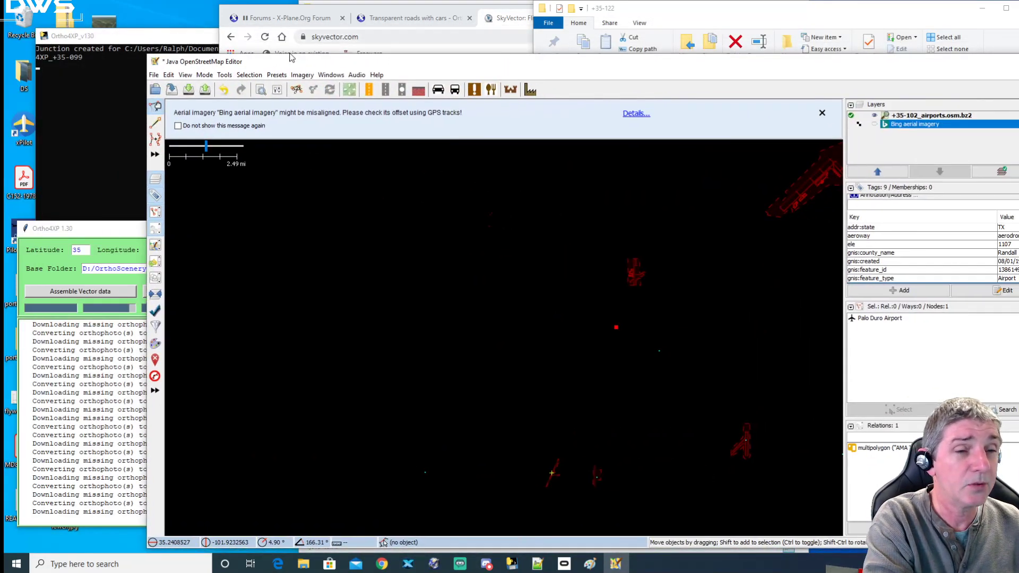
Step: Open the file +35-102_water.osm.bz2 from the +35-102 folder as an additional layer
click(153, 74)
click(173, 99)
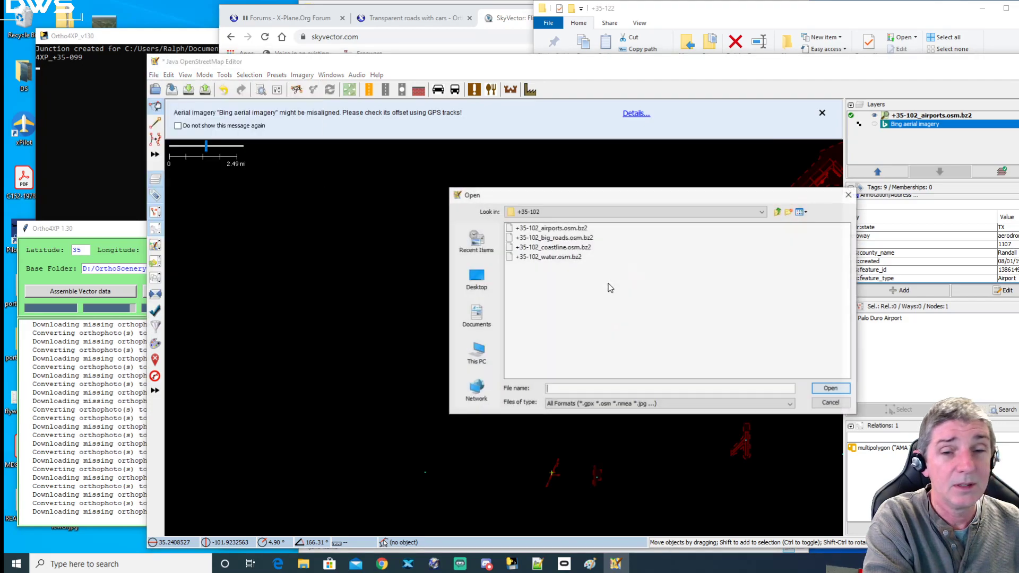
click(548, 257)
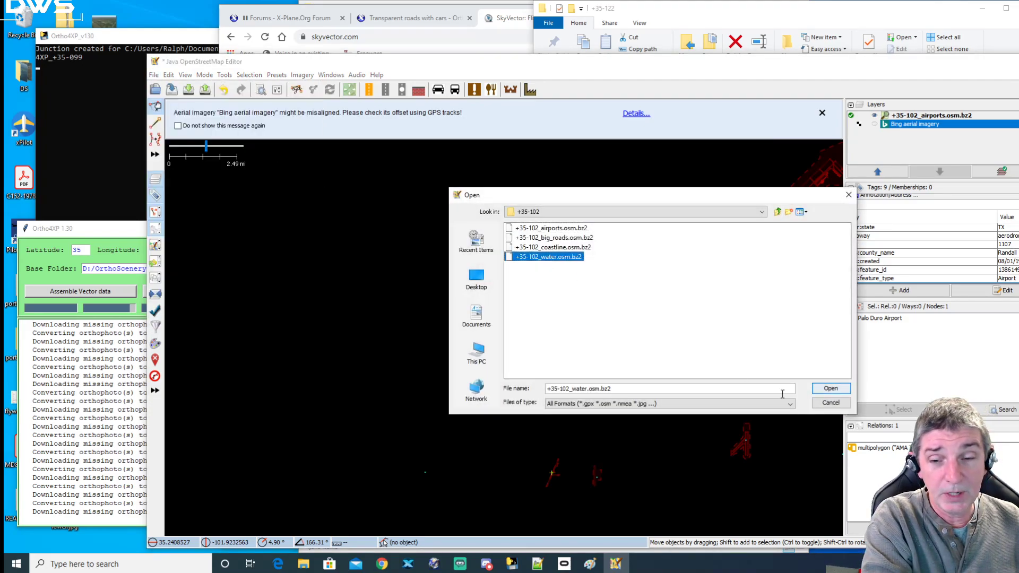
click(830, 388)
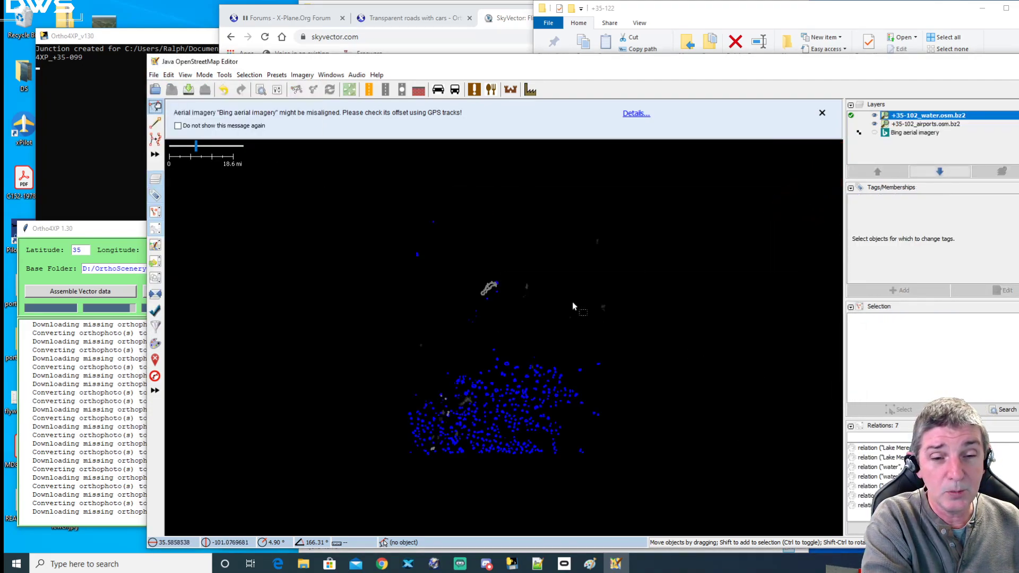
Step: Locate McGee Lake among the water outlines northeast of the airport and show the Bing aerial imagery layer again
drag(476, 335, 537, 268)
scroll(537, 269, up, 6)
drag(467, 308, 552, 350)
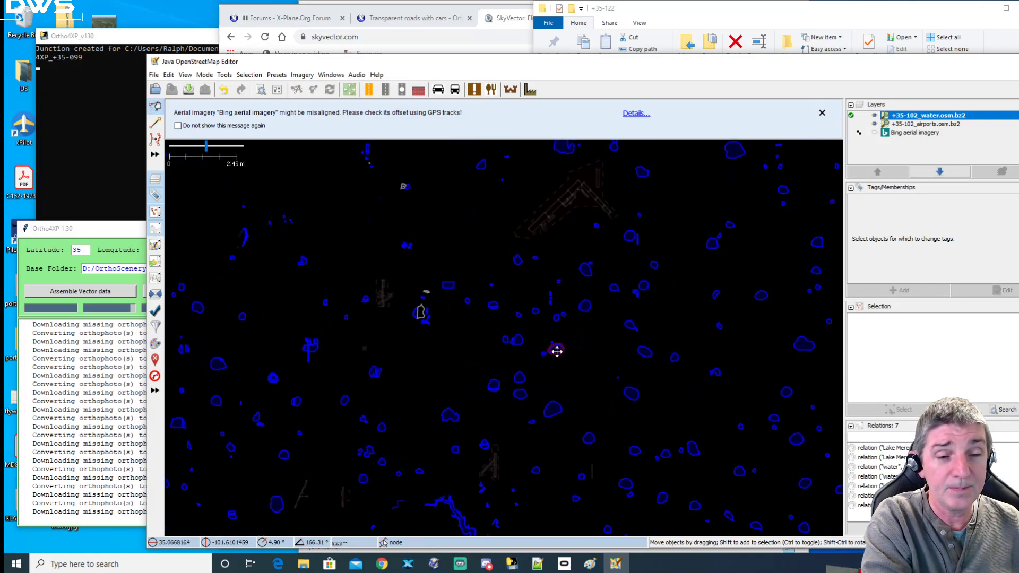
drag(462, 261, 489, 358)
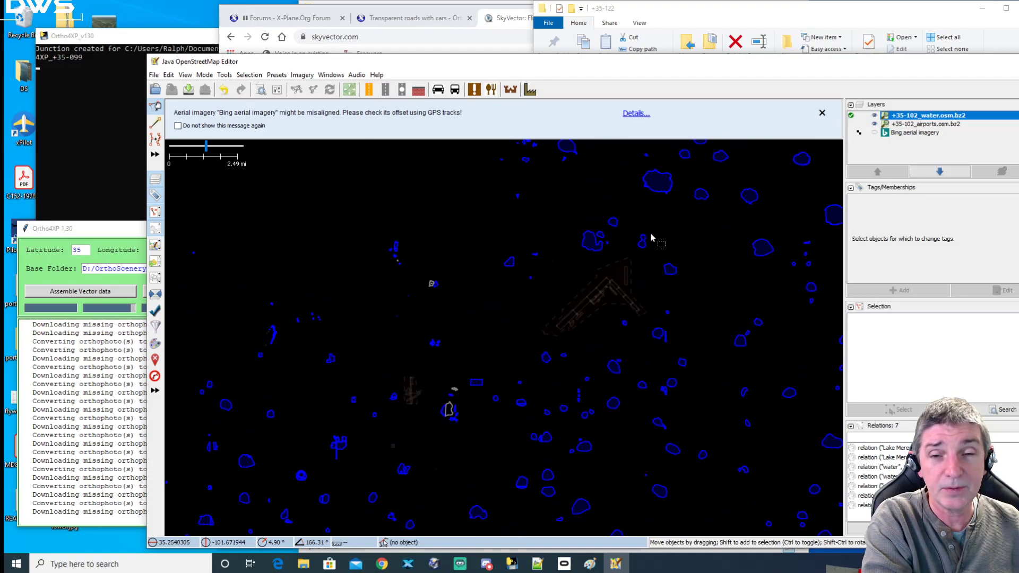
scroll(625, 311, up, 5)
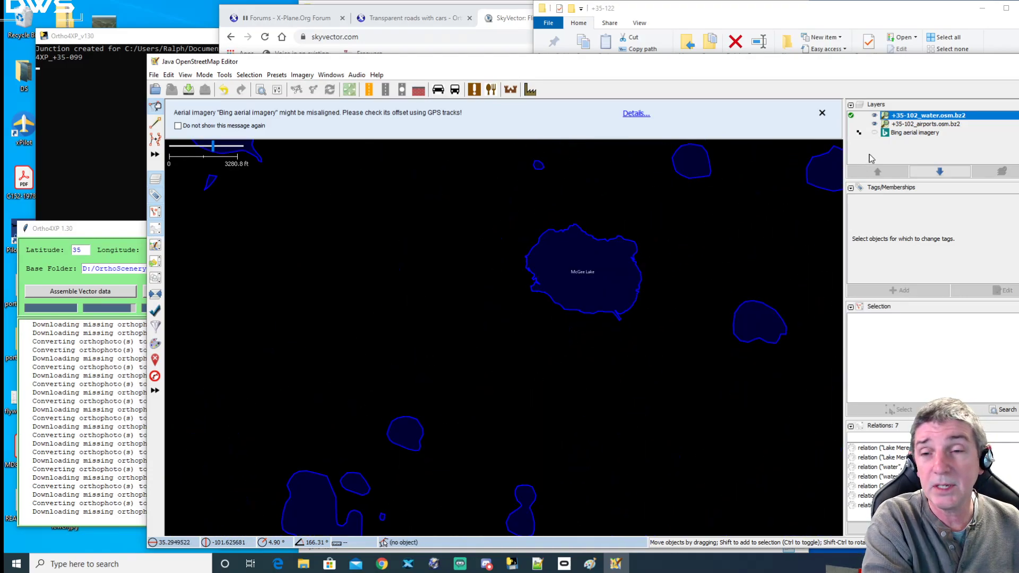
click(875, 133)
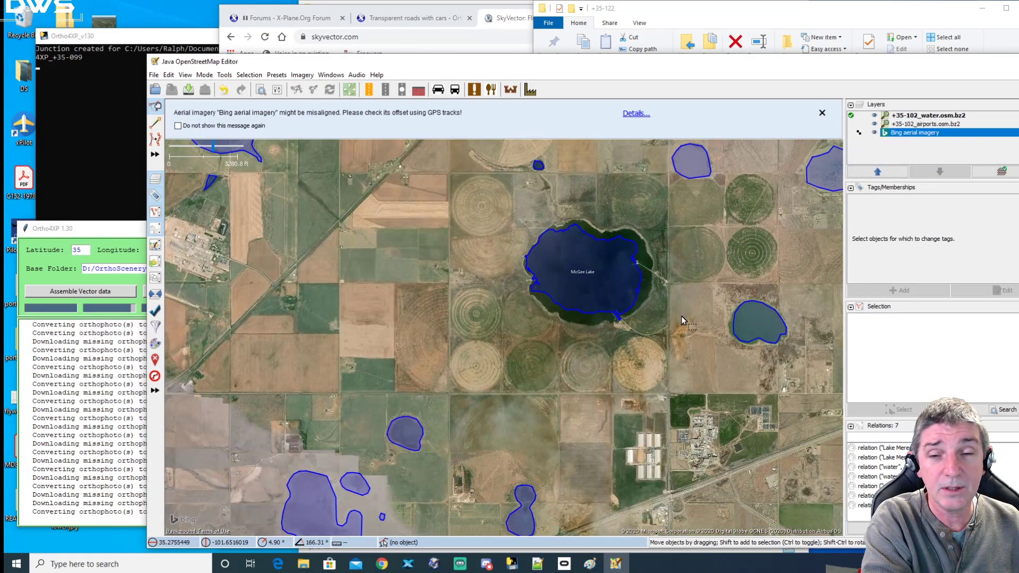
Step: Compare the water outlines with the aerial imagery north and east of McGee Lake, including the ponds without an outline
drag(683, 224, 620, 361)
drag(504, 254, 558, 369)
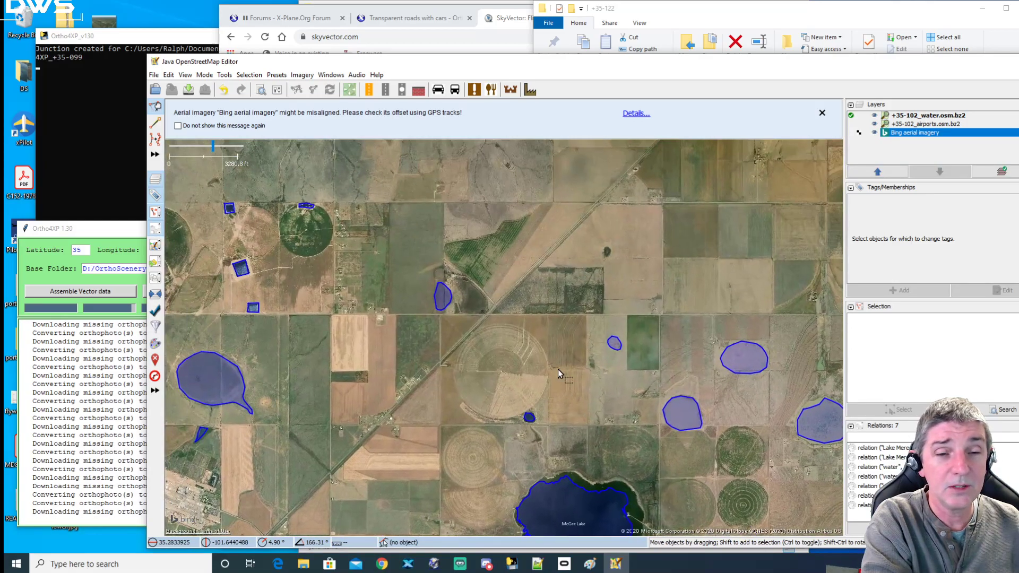
drag(361, 256, 479, 380)
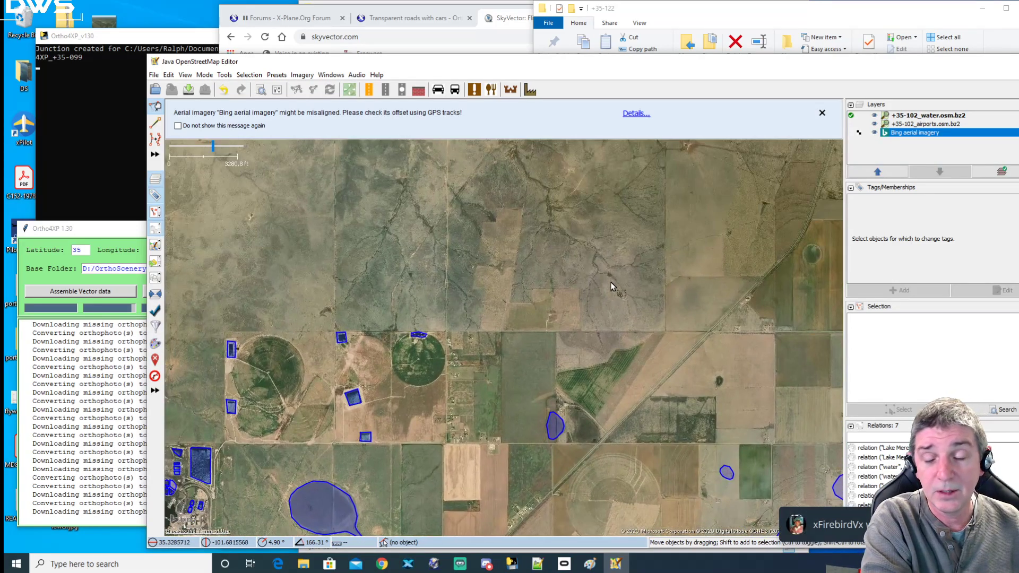
drag(605, 289, 507, 467)
drag(662, 365, 467, 350)
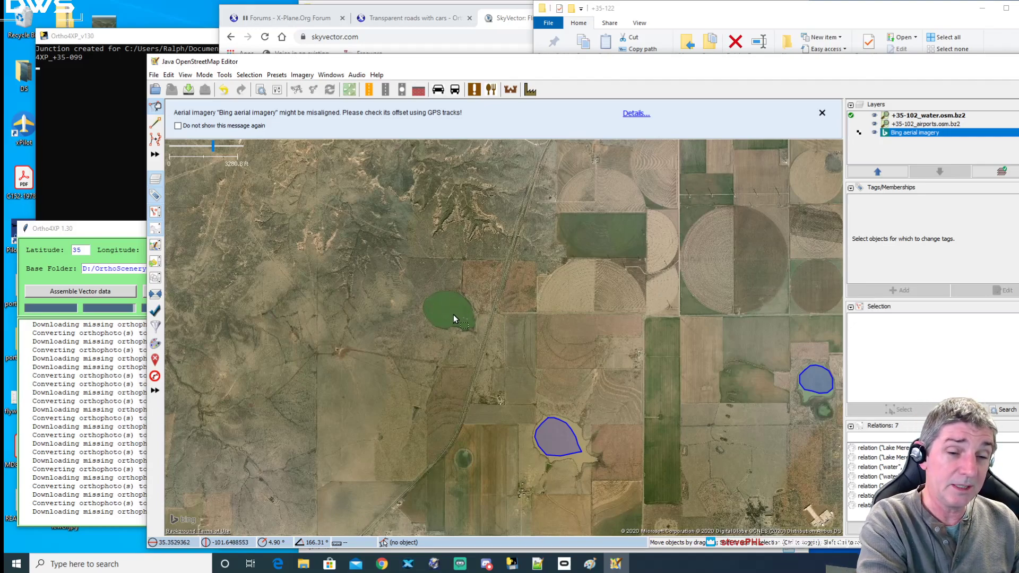
drag(468, 343, 462, 322)
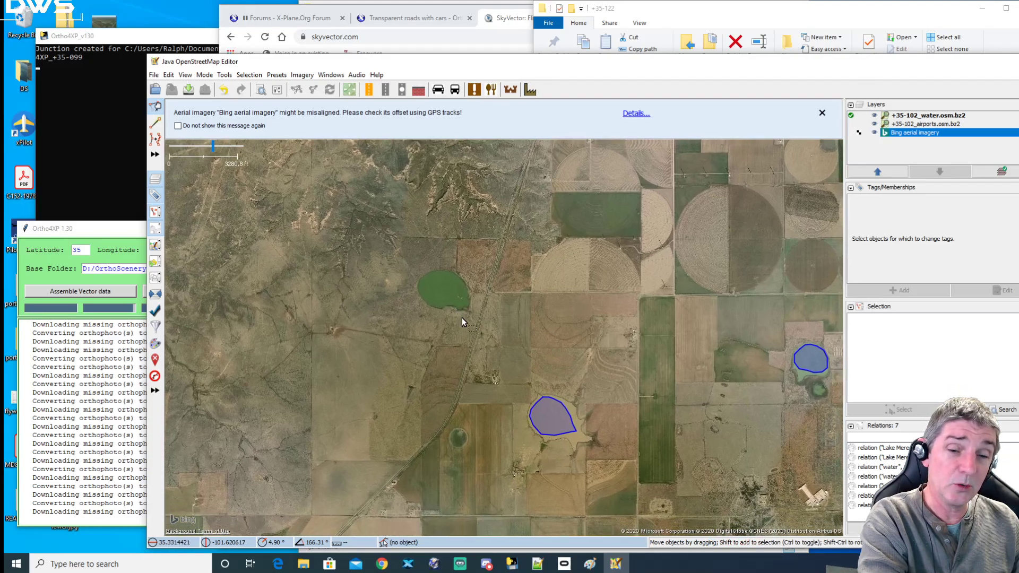
drag(481, 454, 450, 418)
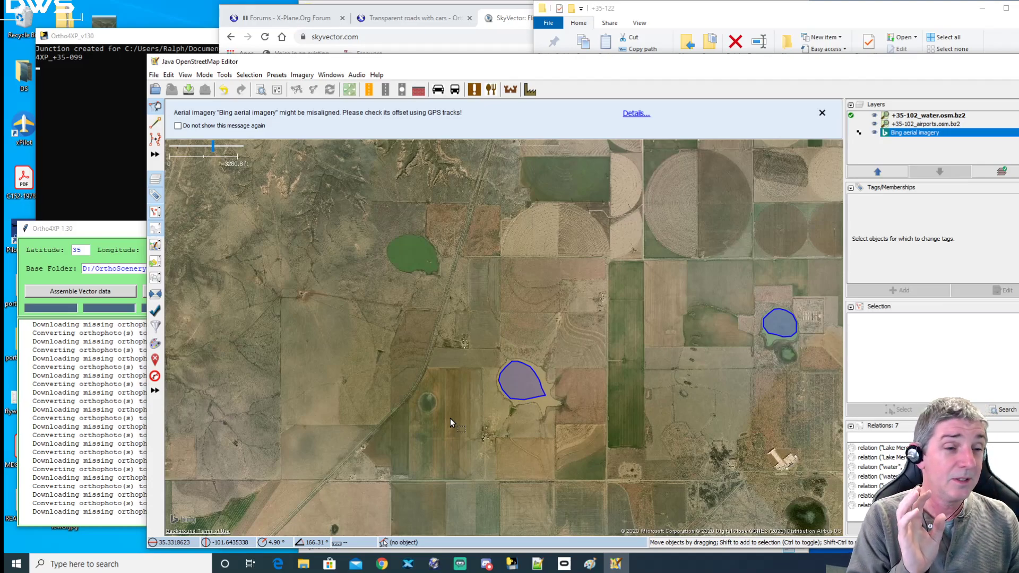
drag(614, 325, 566, 384)
scroll(566, 383, down, 1)
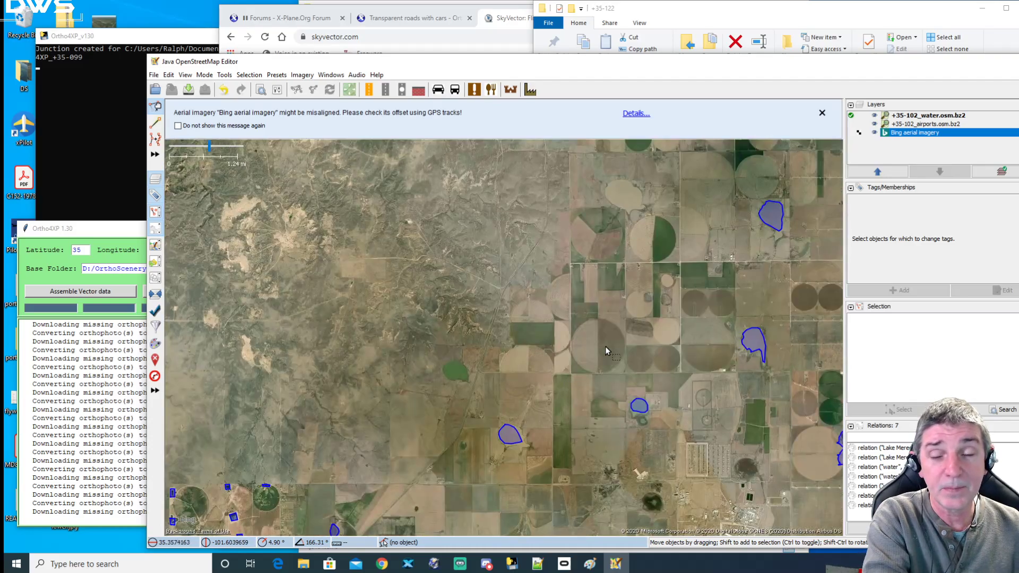
scroll(616, 334, down, 1)
drag(614, 423, 518, 272)
drag(539, 399, 543, 206)
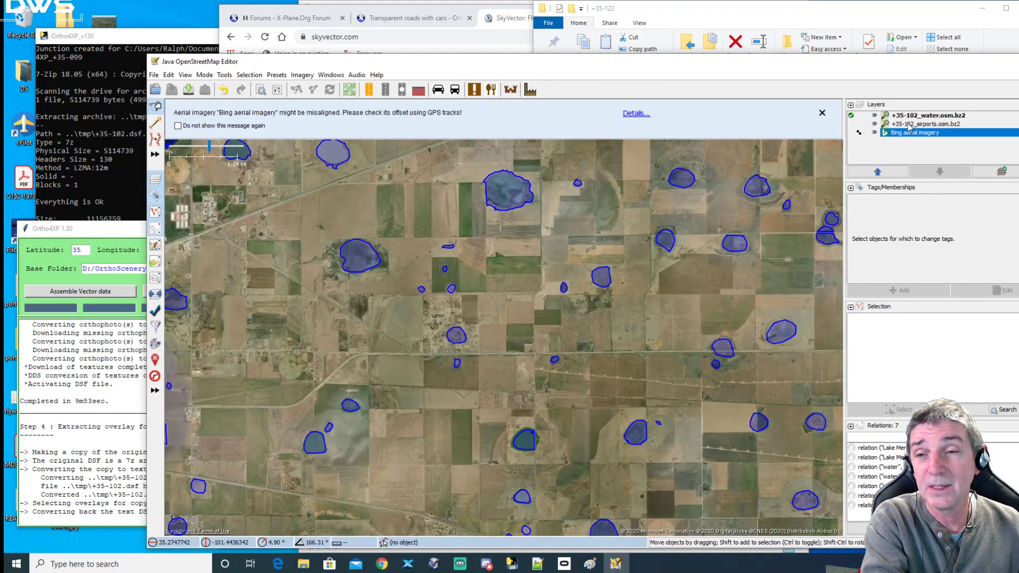
Step: Select the +35-102 water and airports layers in turn and examine the area from the Amarillo airport northward
click(903, 116)
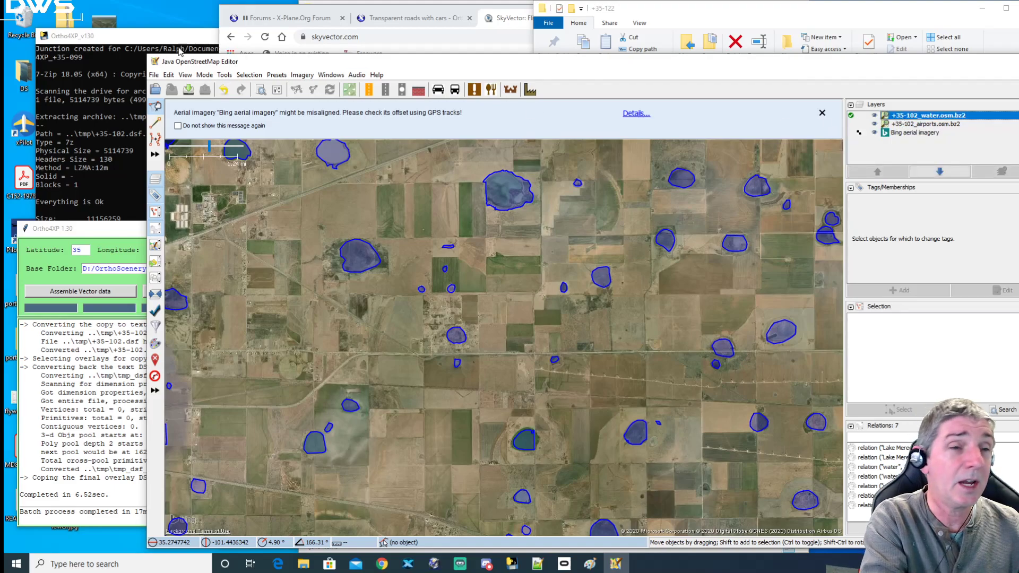
click(924, 125)
drag(555, 332, 632, 357)
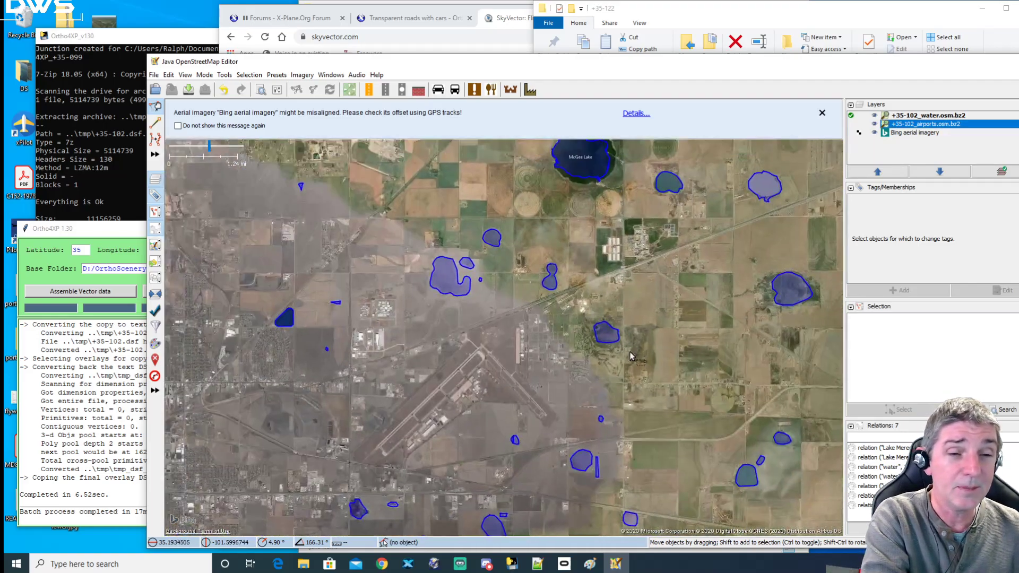
drag(531, 212, 552, 371)
drag(530, 186, 563, 424)
drag(531, 159, 552, 398)
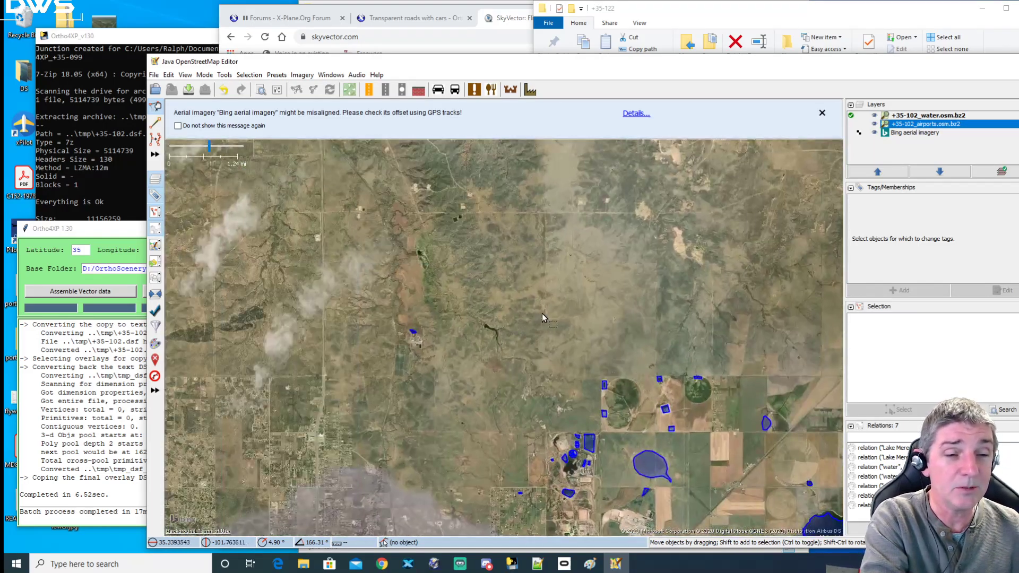
Step: Examine the mapped water bodies from the area north of Amarillo southeast to the tile's southeastern canyons
drag(537, 320, 329, 308)
drag(717, 329, 424, 297)
drag(690, 345, 407, 202)
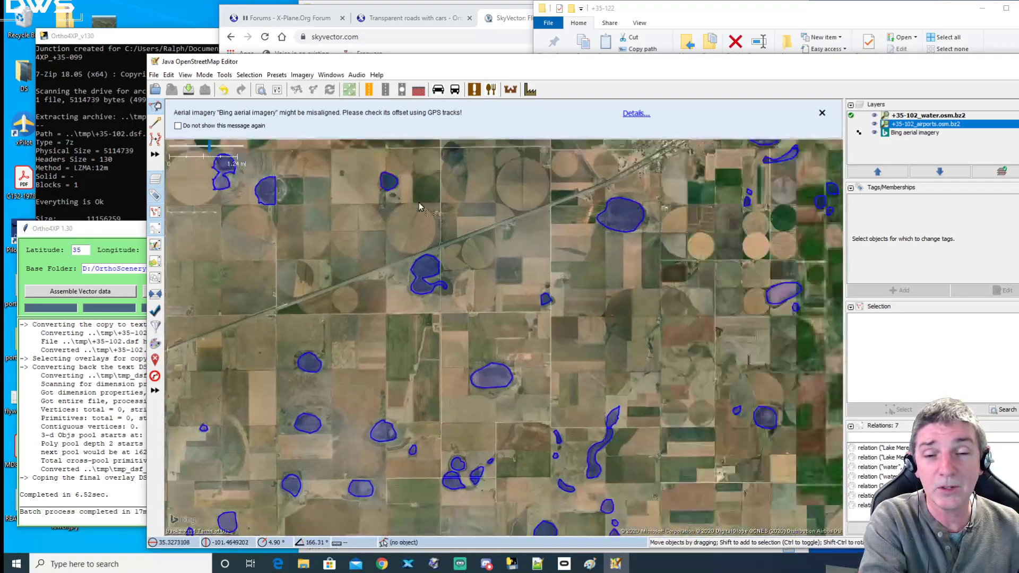
drag(584, 372, 404, 201)
drag(610, 382, 425, 202)
drag(664, 372, 507, 154)
drag(743, 361, 593, 181)
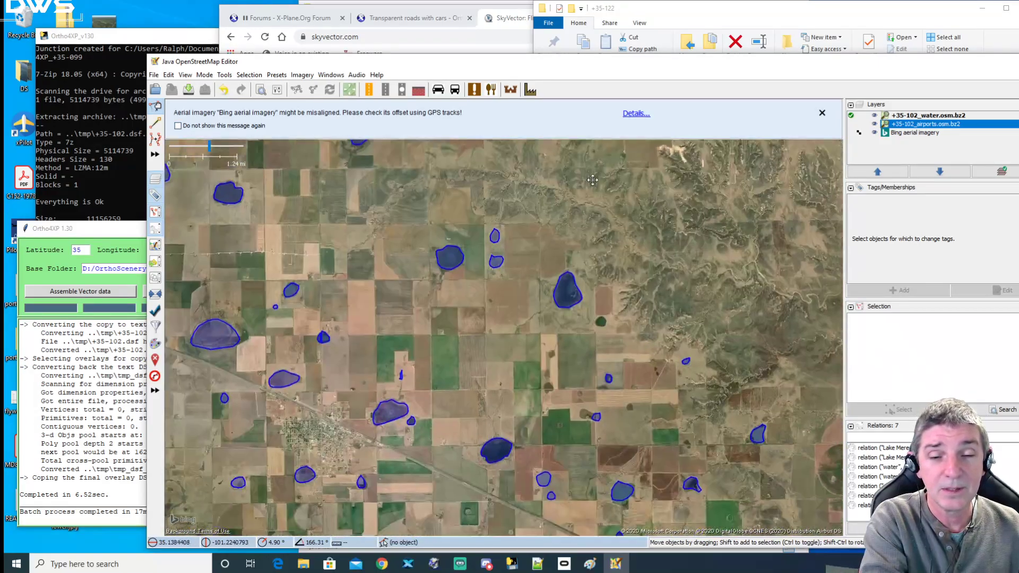
drag(664, 372, 510, 202)
drag(653, 366, 505, 191)
drag(664, 372, 505, 196)
drag(820, 402, 661, 217)
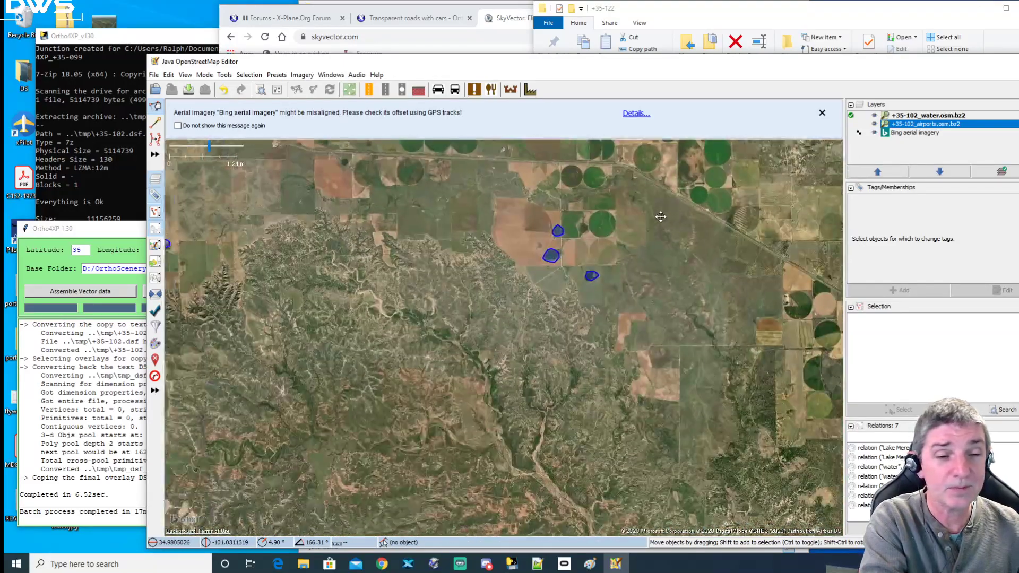
Step: Examine the water outlines westward along the tile's southern edge at latitude 35, up to Lake Tanglewood and its arms
drag(412, 298, 539, 388)
mouse_move(353, 334)
mouse_down()
mouse_move(391, 367)
mouse_move(693, 309)
mouse_up()
drag(525, 340, 574, 298)
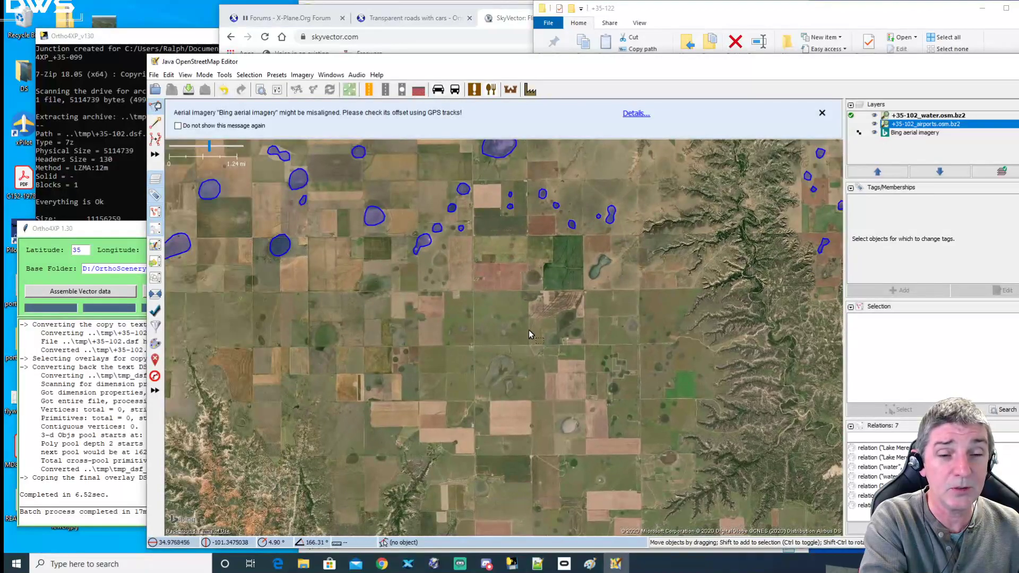
drag(552, 333, 766, 342)
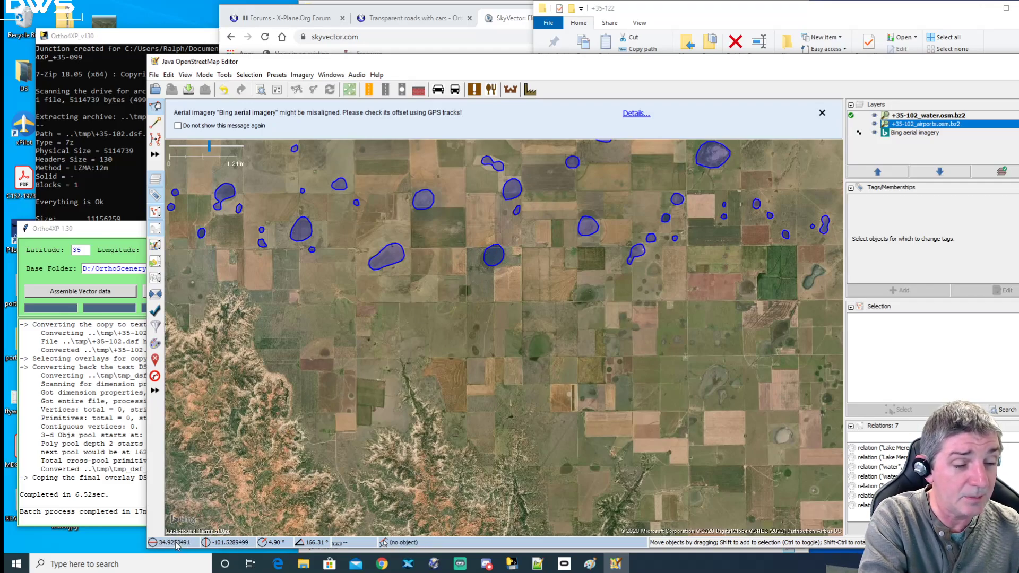
drag(421, 260, 594, 271)
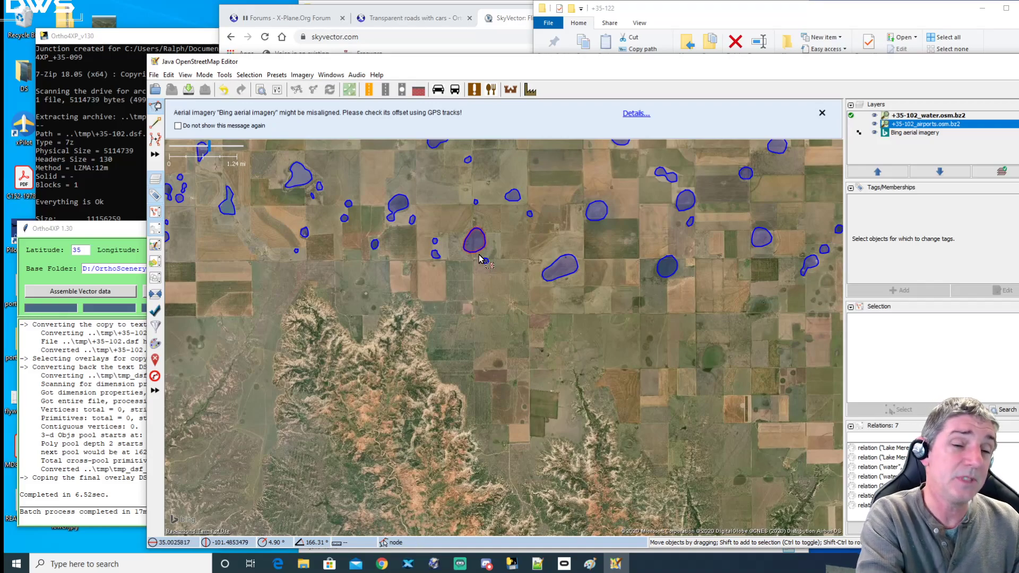
drag(479, 259, 385, 251)
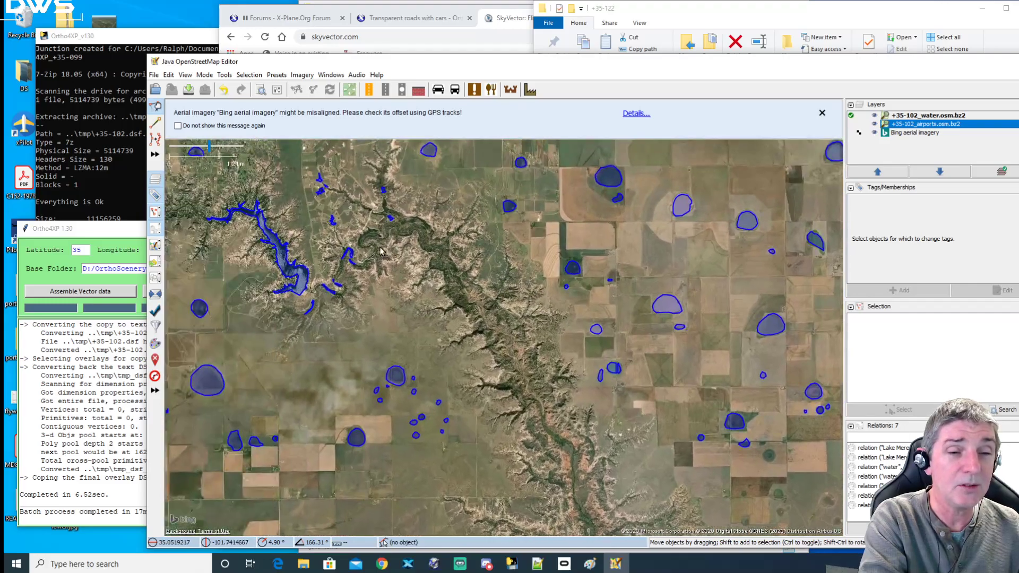
scroll(386, 251, up, 4)
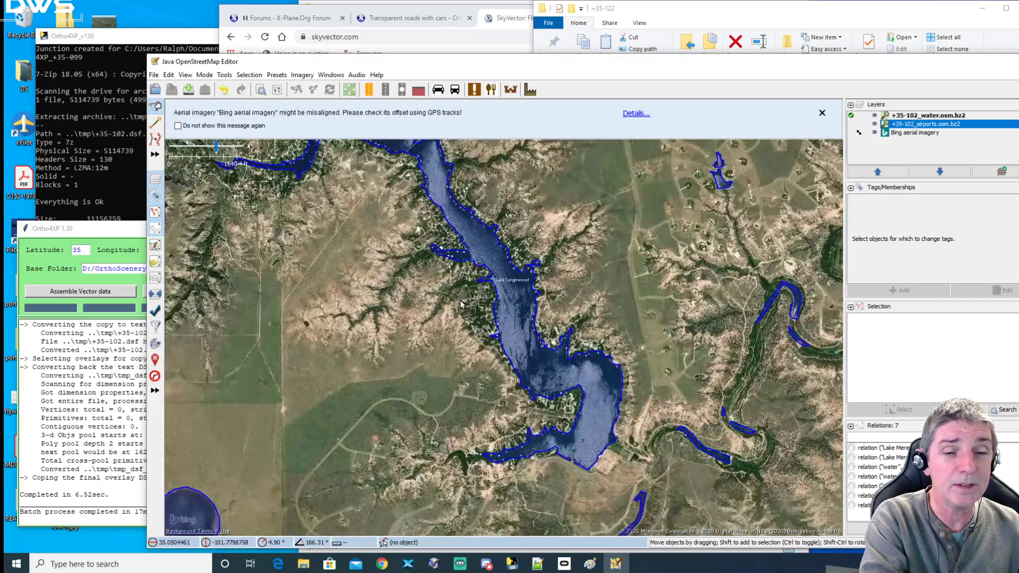
drag(299, 256, 512, 325)
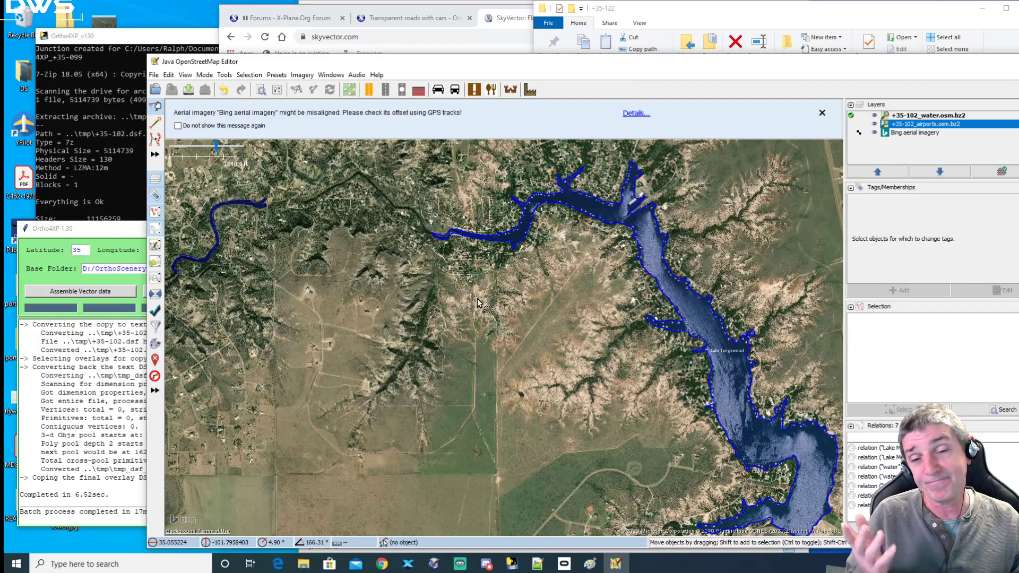
Step: Exit JOSM without uploading or saving the +35-102 airports layer, and minimize the SkyVector browser window
drag(598, 64, 556, 43)
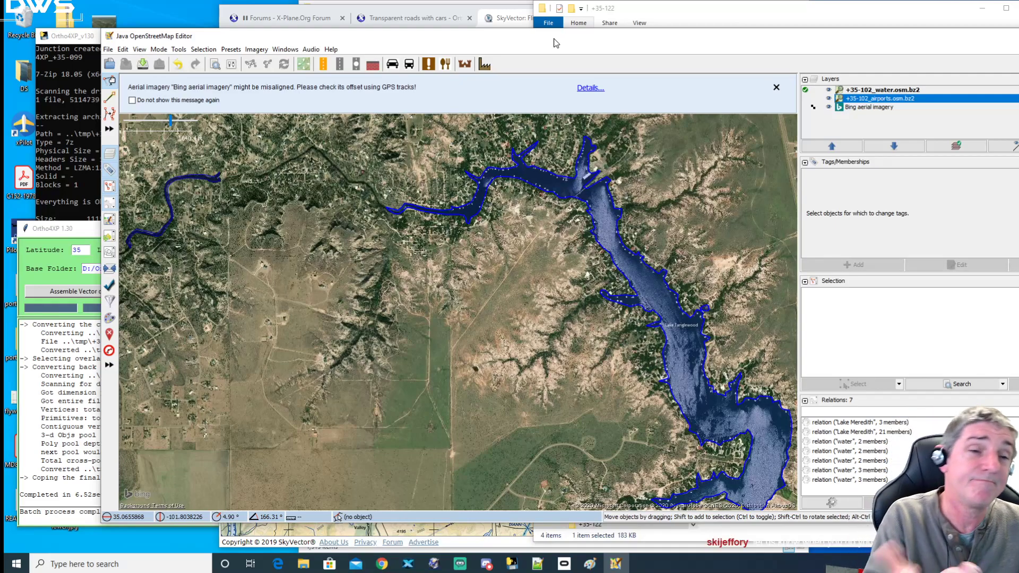
drag(598, 36, 543, 32)
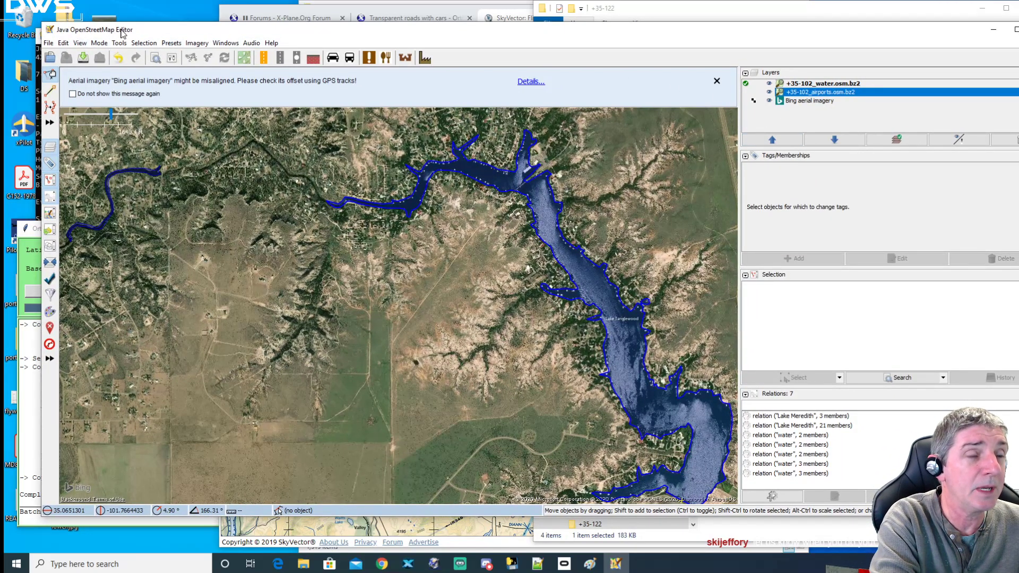
click(48, 43)
click(94, 300)
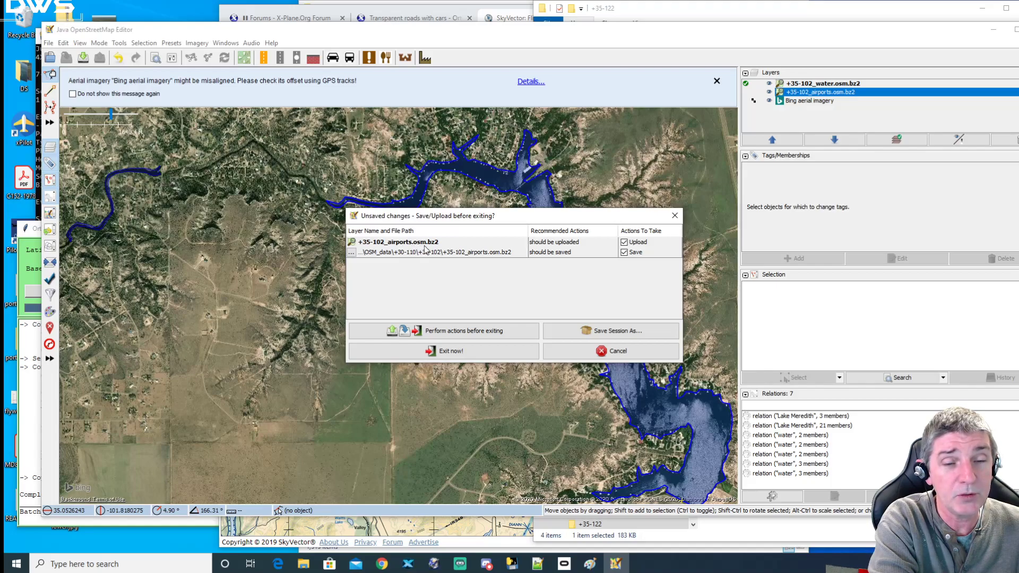
click(625, 242)
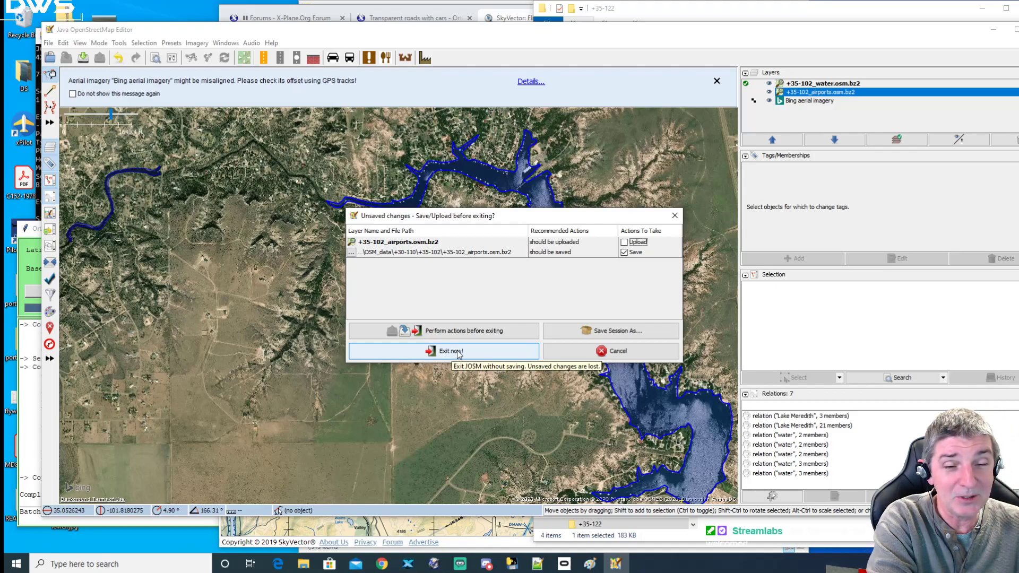
click(467, 352)
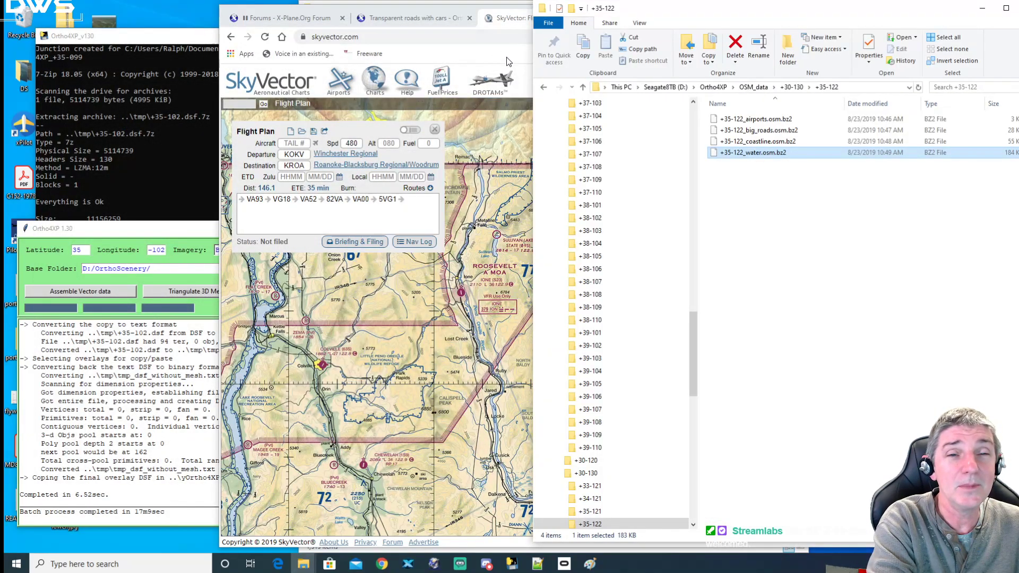
click(507, 31)
click(982, 9)
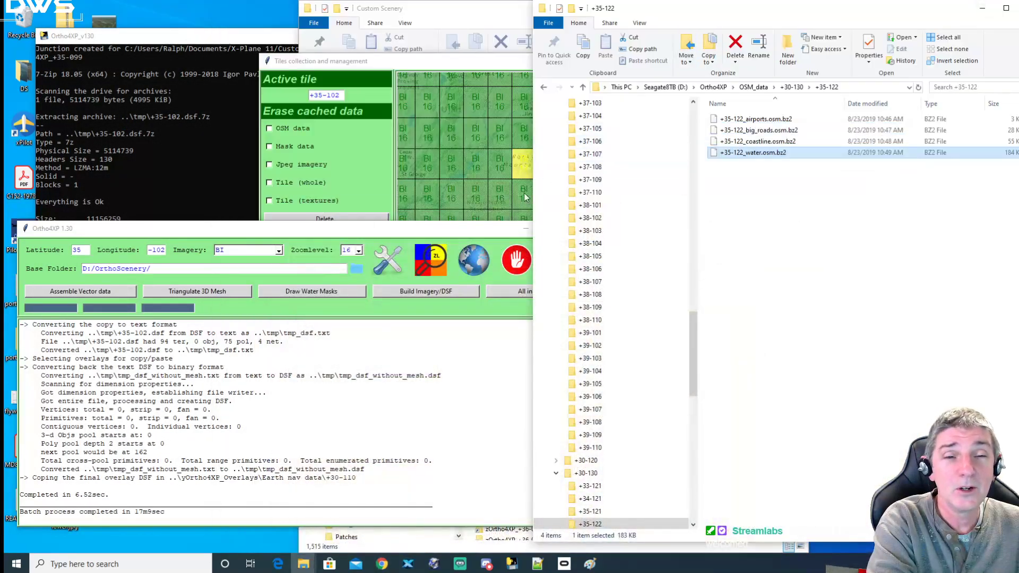
Step: Review the Ortho4XP build log for tile +35-102, from the batch completion line back through the orthophoto downloads
drag(278, 234, 287, 191)
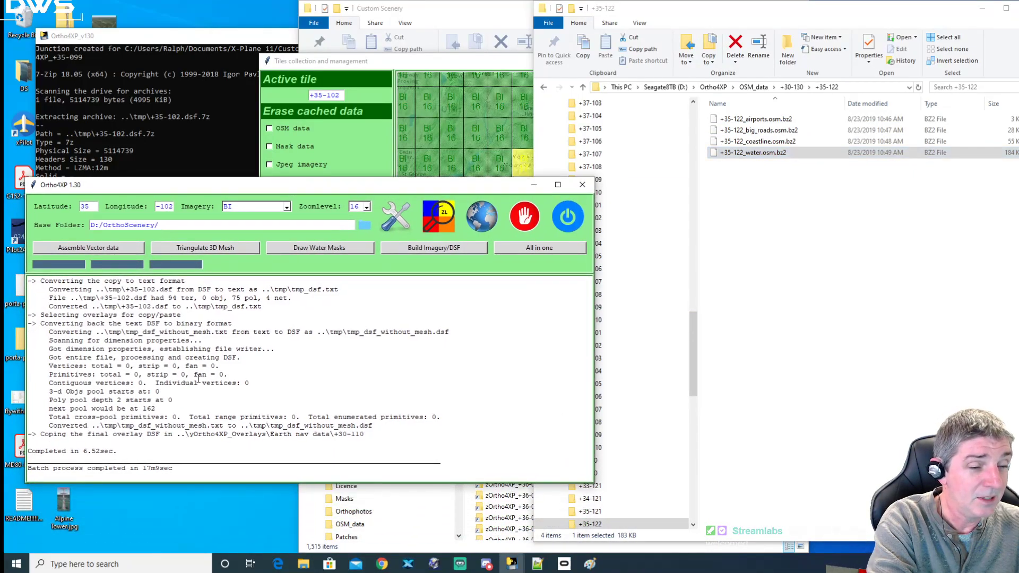
drag(172, 467, 108, 467)
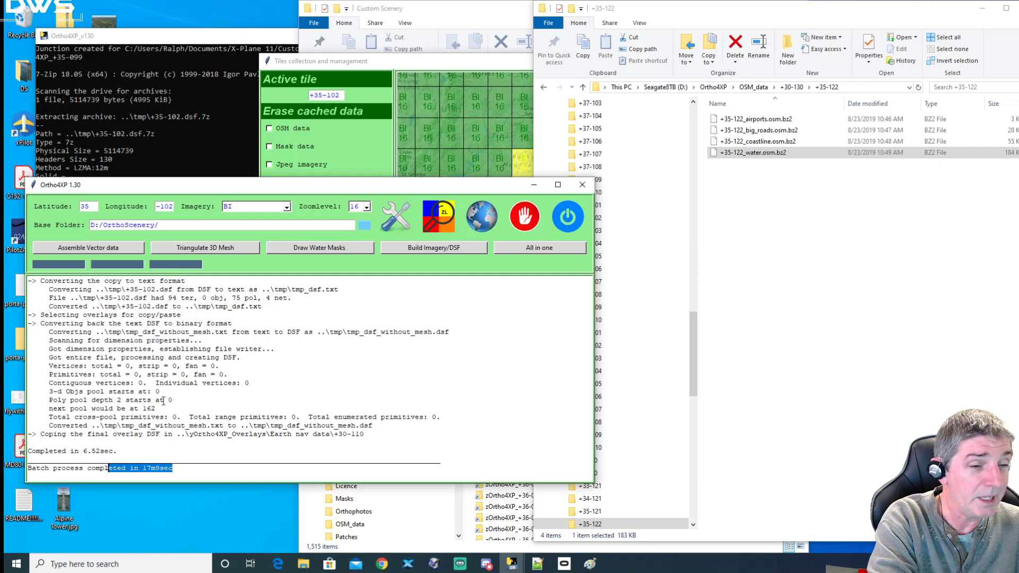
scroll(163, 402, up, 3)
scroll(160, 327, up, 6)
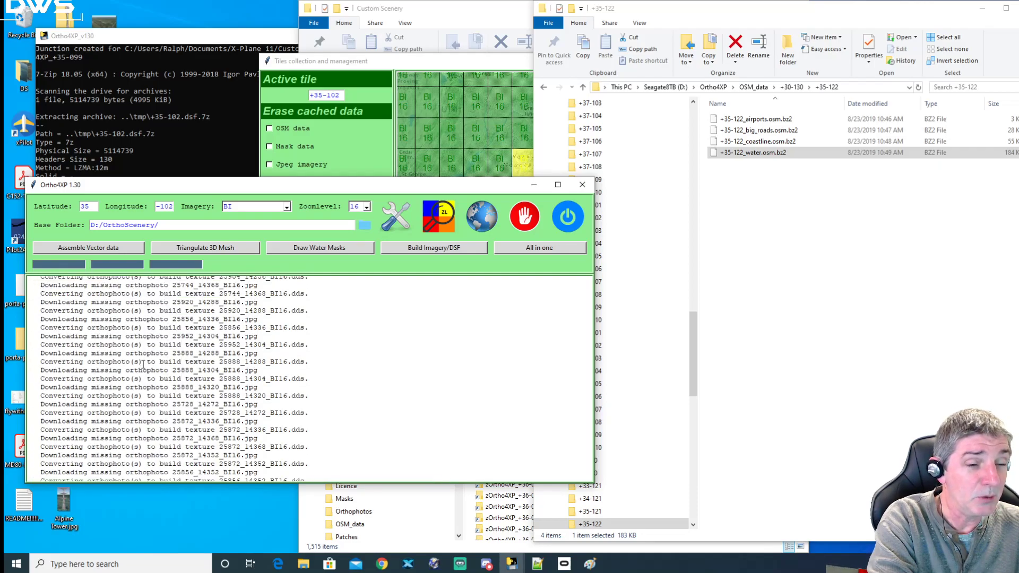
scroll(142, 365, up, 2)
scroll(162, 352, down, 10)
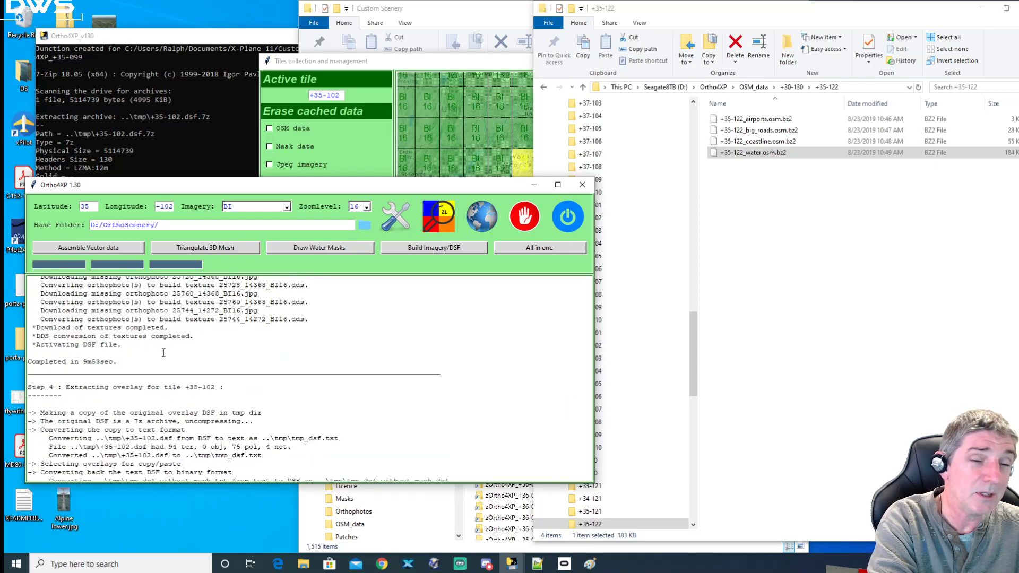
Step: Bring the tile collection map to the front and refresh it to update the built tiles
click(426, 61)
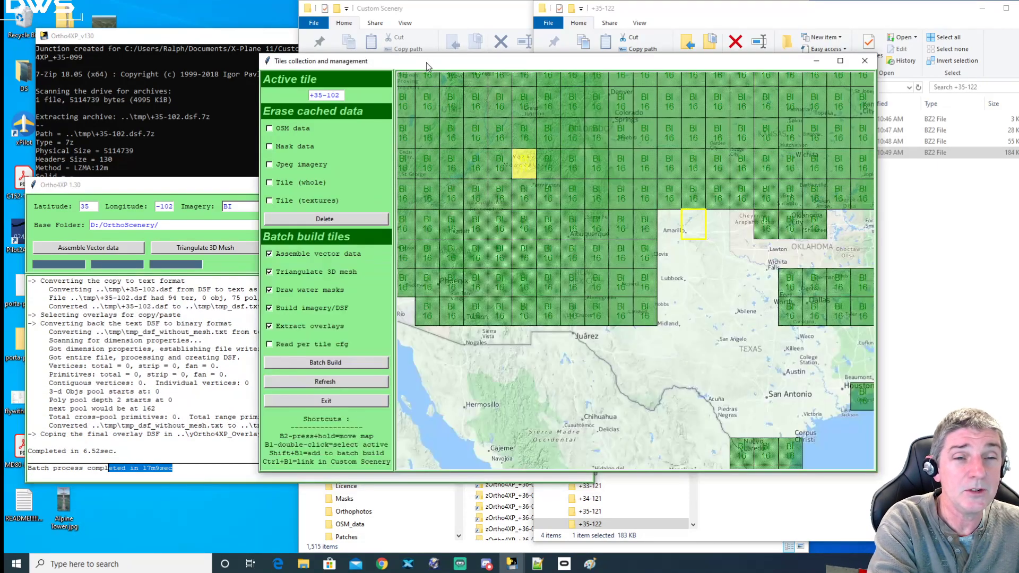
drag(466, 65, 435, 102)
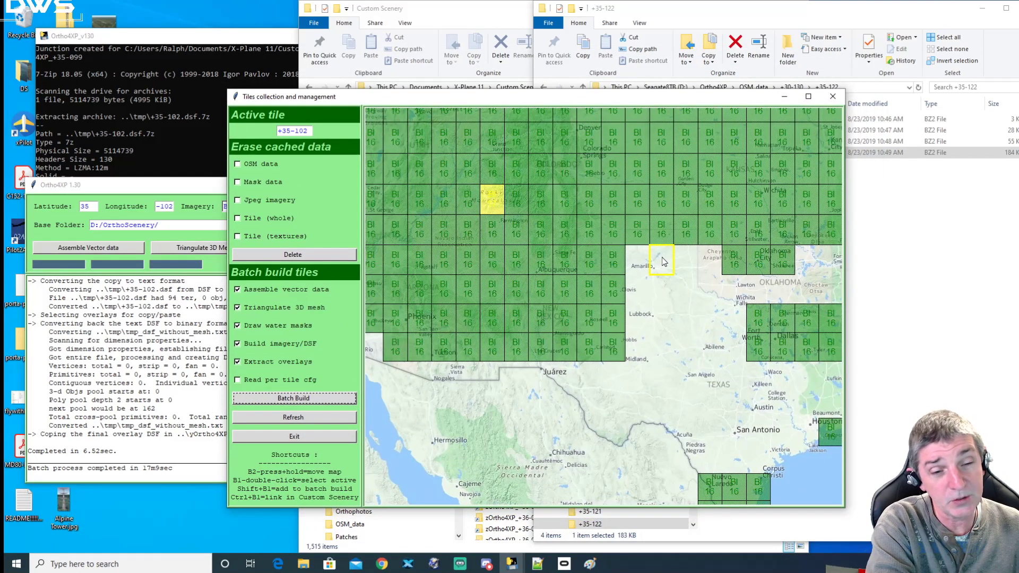
click(300, 418)
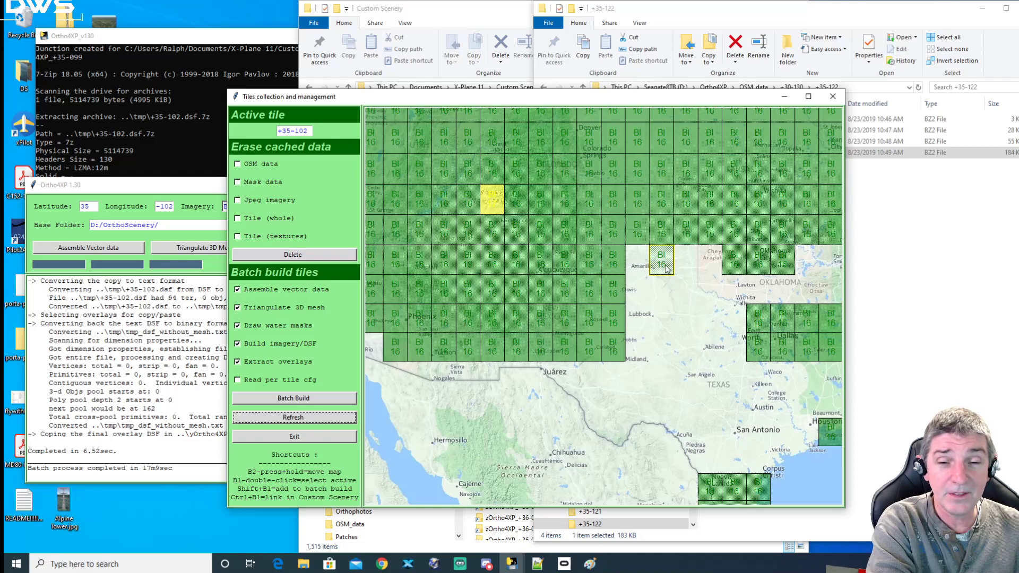
Step: Open the OrthoScenery folder on the D: drive and compare its location with the base folder set in Ortho4XP
drag(510, 97, 462, 101)
click(902, 152)
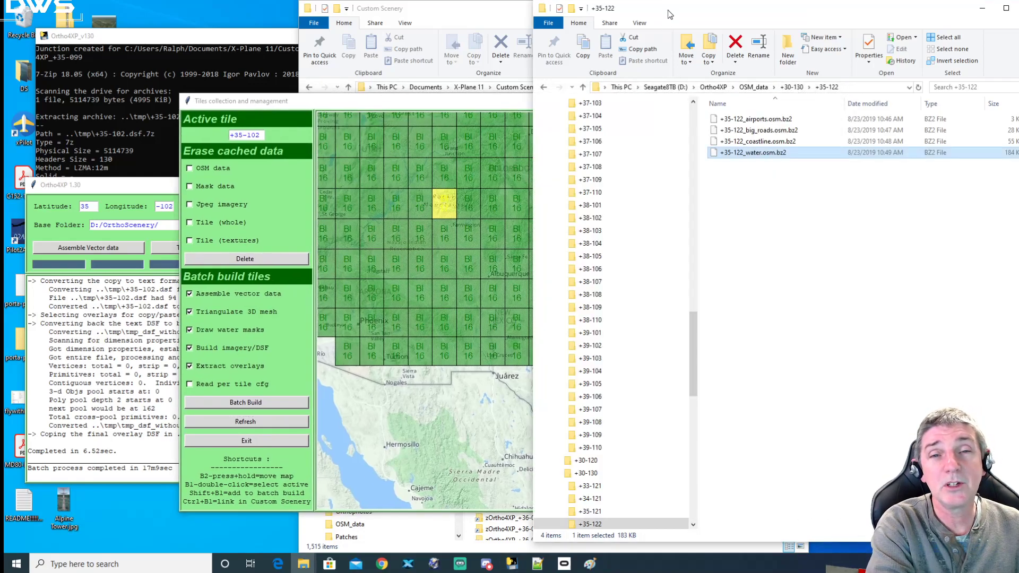
click(783, 250)
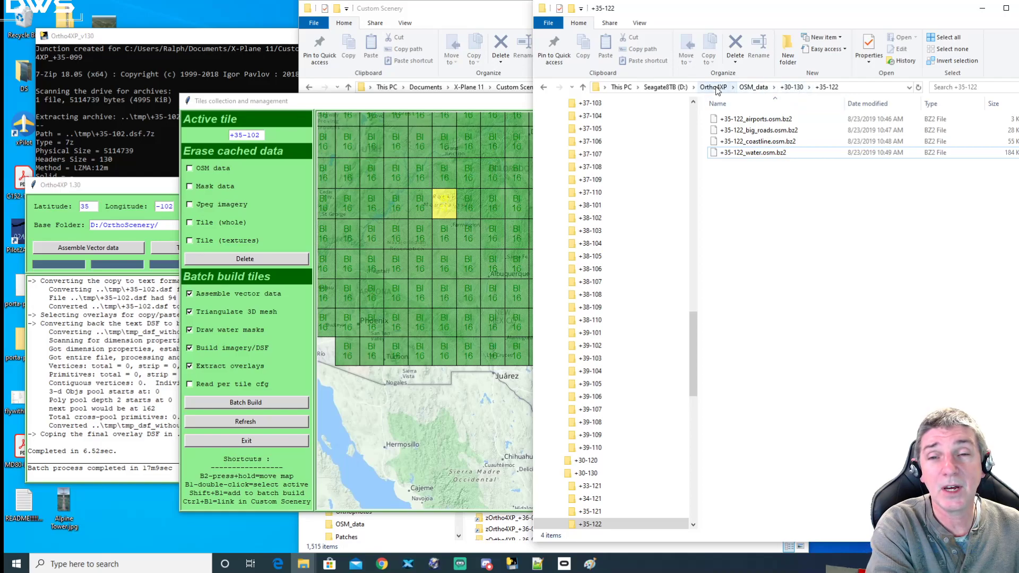
click(665, 87)
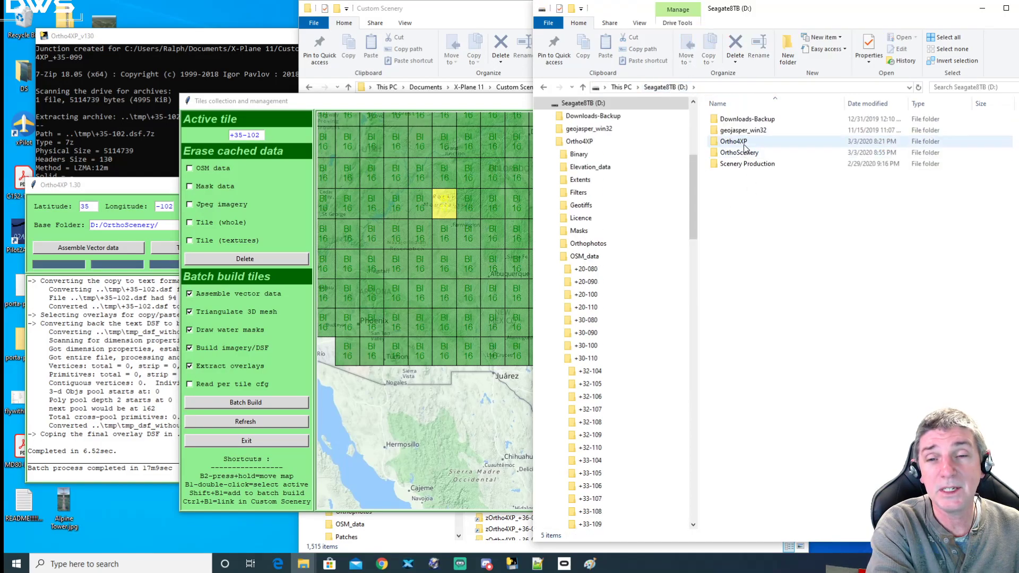
double_click(743, 152)
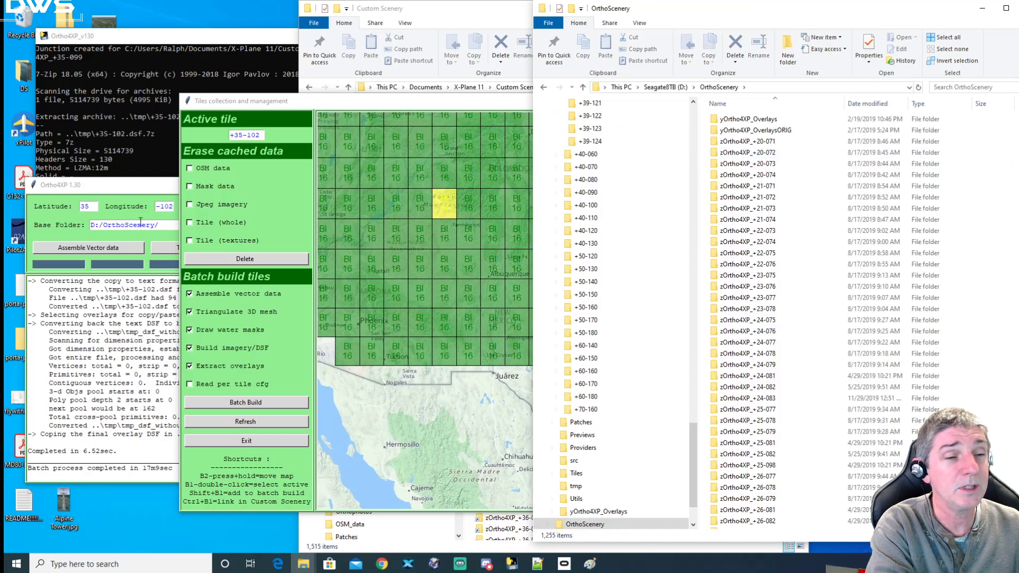
click(139, 187)
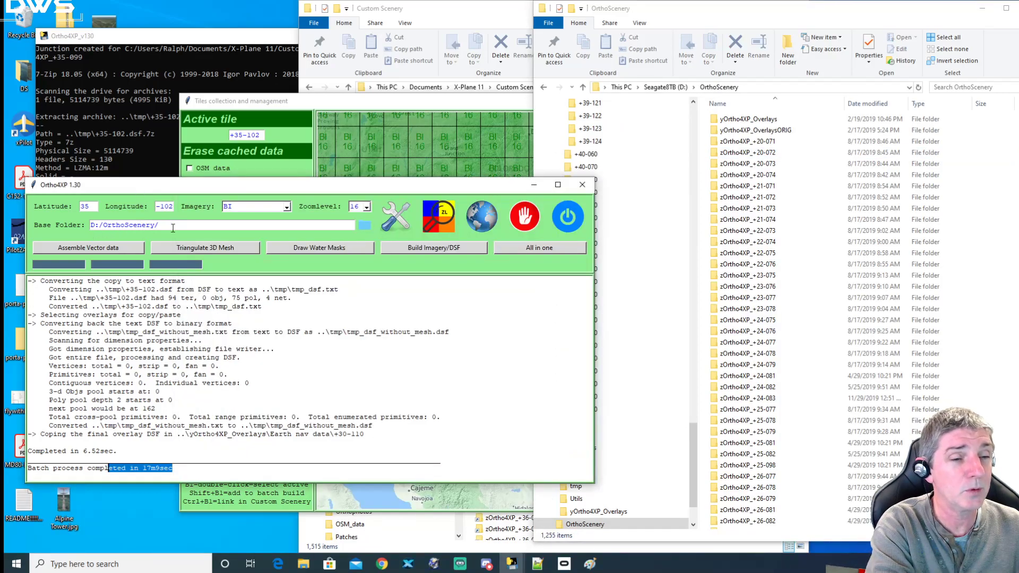
drag(174, 228, 68, 234)
click(178, 225)
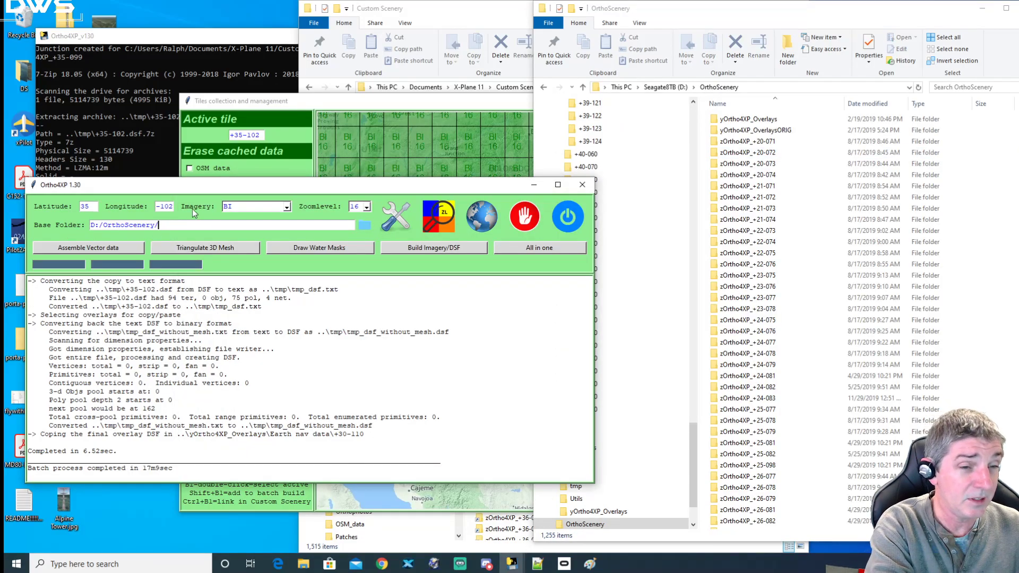
Step: Find the zOrtho4XP_+35-102 folder in OrthoScenery, examine its contents, and return to the OrthoScenery folder
click(705, 22)
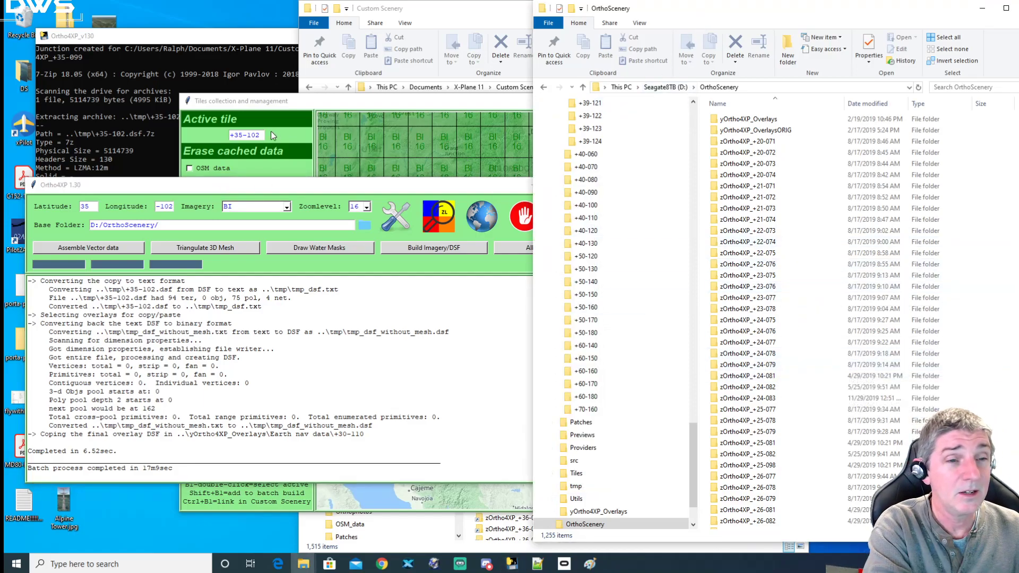
scroll(791, 408, down, 3)
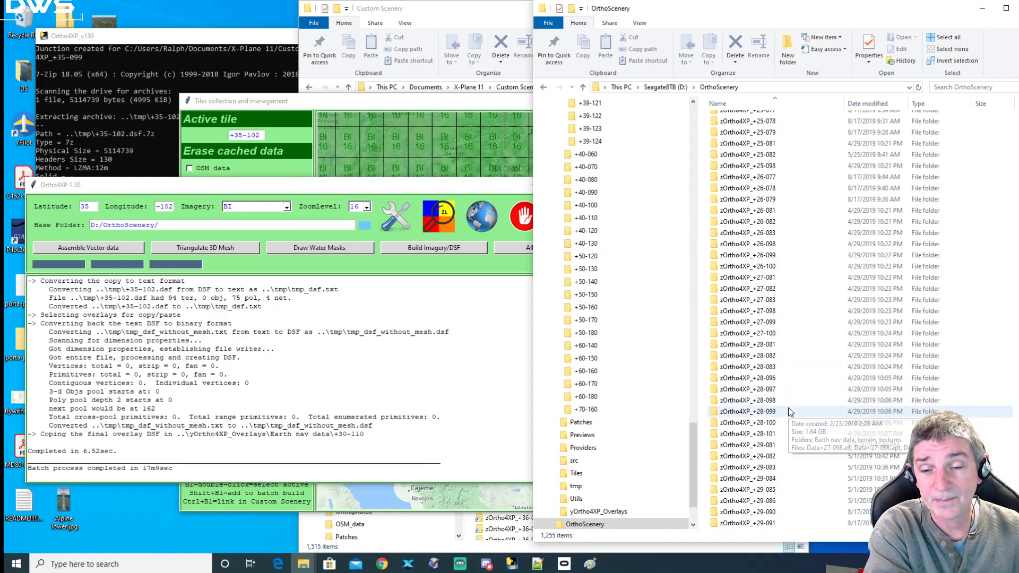
scroll(791, 409, down, 10)
drag(915, 17, 850, 19)
drag(973, 130, 973, 188)
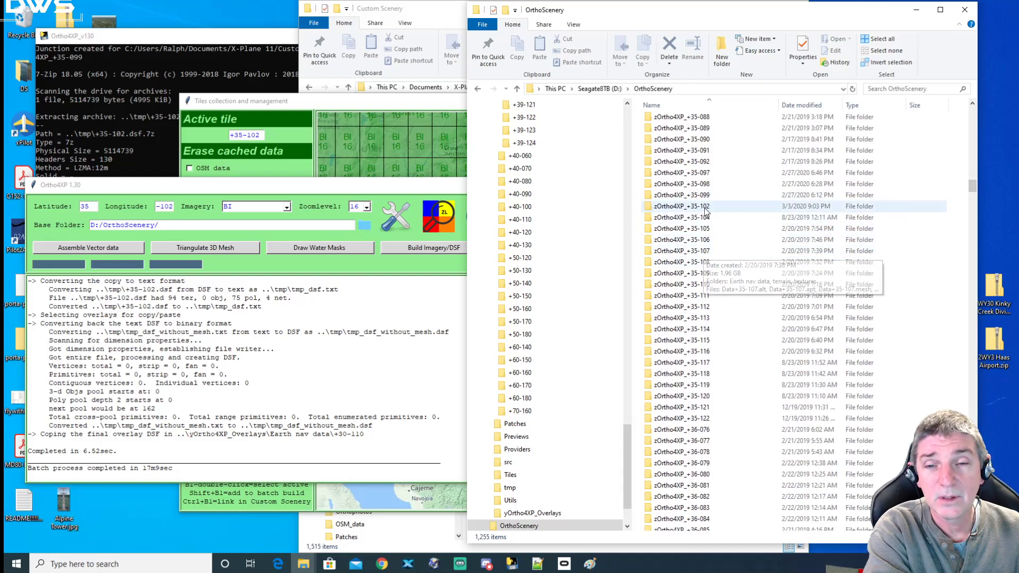
click(687, 207)
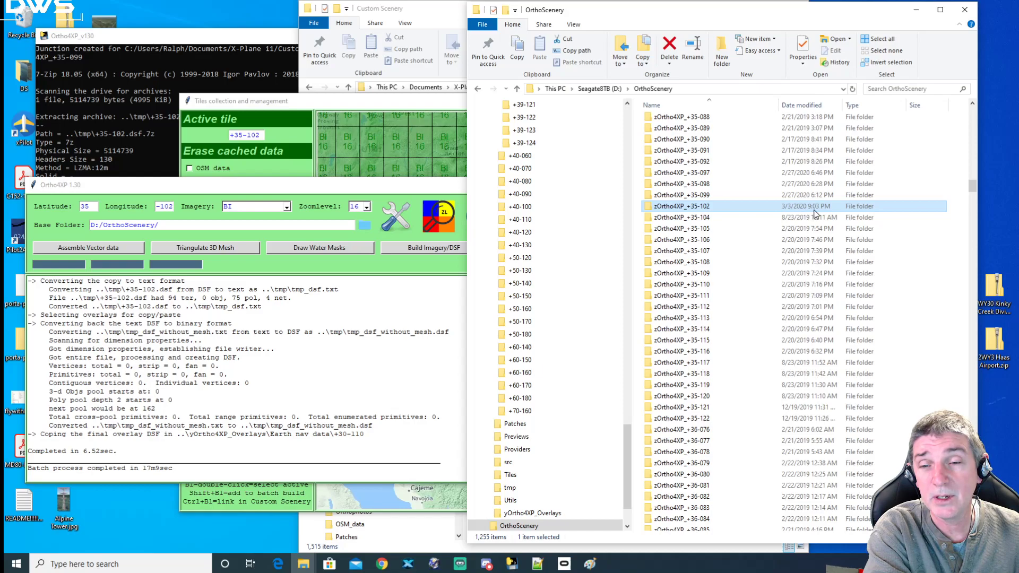
double_click(668, 208)
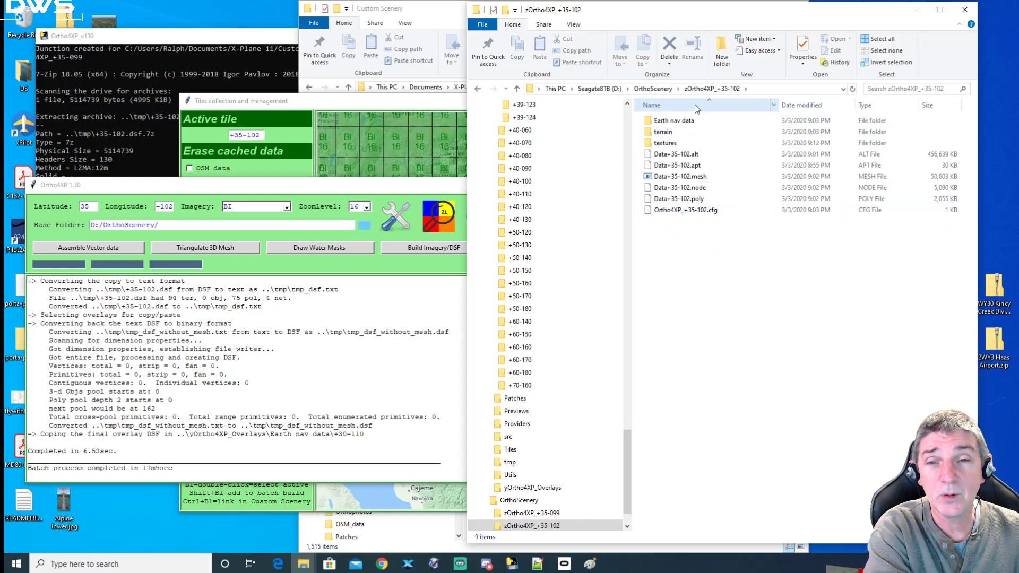
click(657, 91)
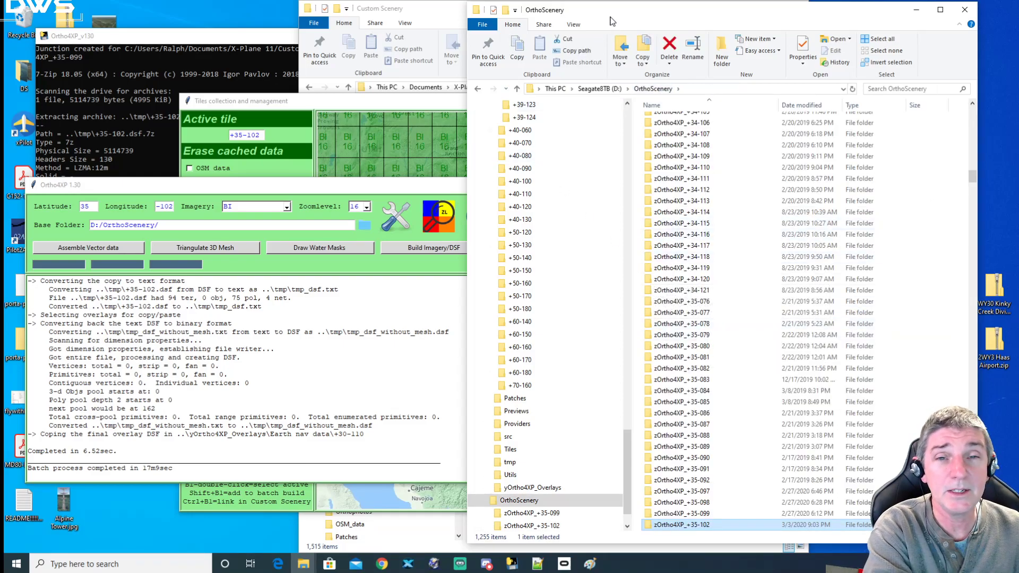
Step: Place the X-Plane 11 Custom Scenery folder beside OrthoScenery and compare their zOrtho4XP tile folders around +35-102
drag(613, 20, 671, 22)
click(482, 27)
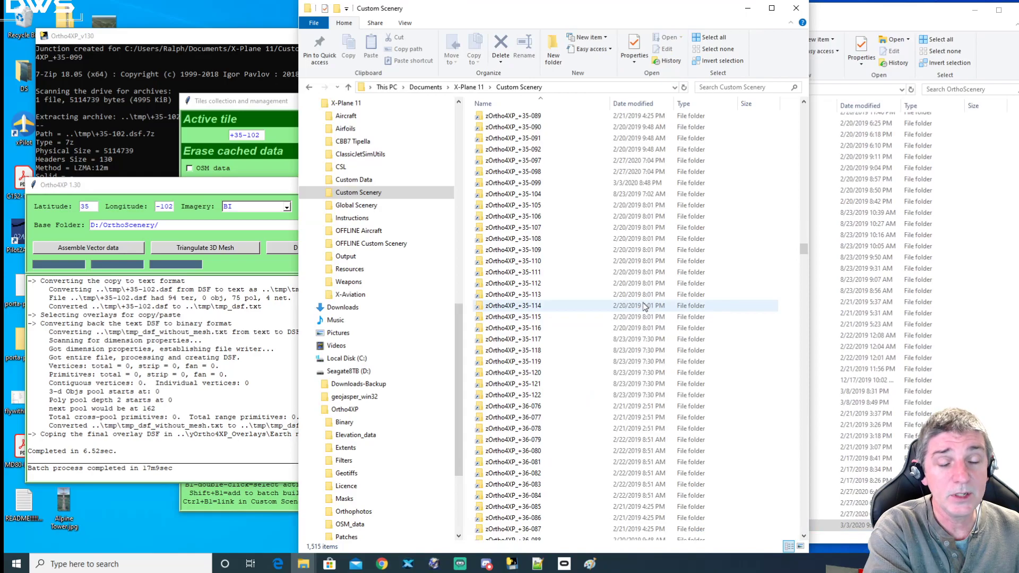
drag(678, 17, 547, 20)
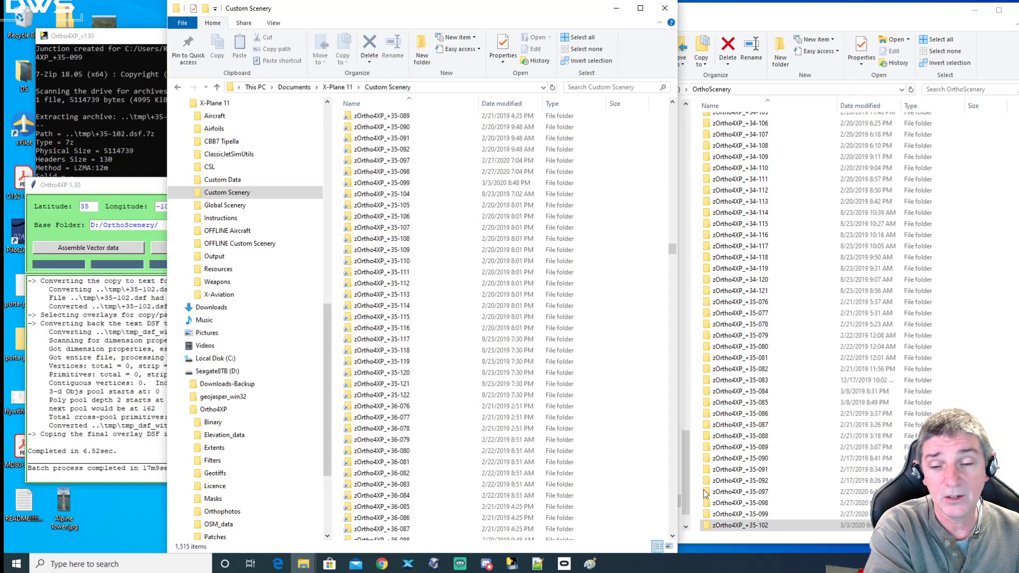
drag(553, 11, 810, 32)
Step: Examine the built-tile coverage on the collection map along the west coast up to Alaska and back to the southwestern states
click(400, 101)
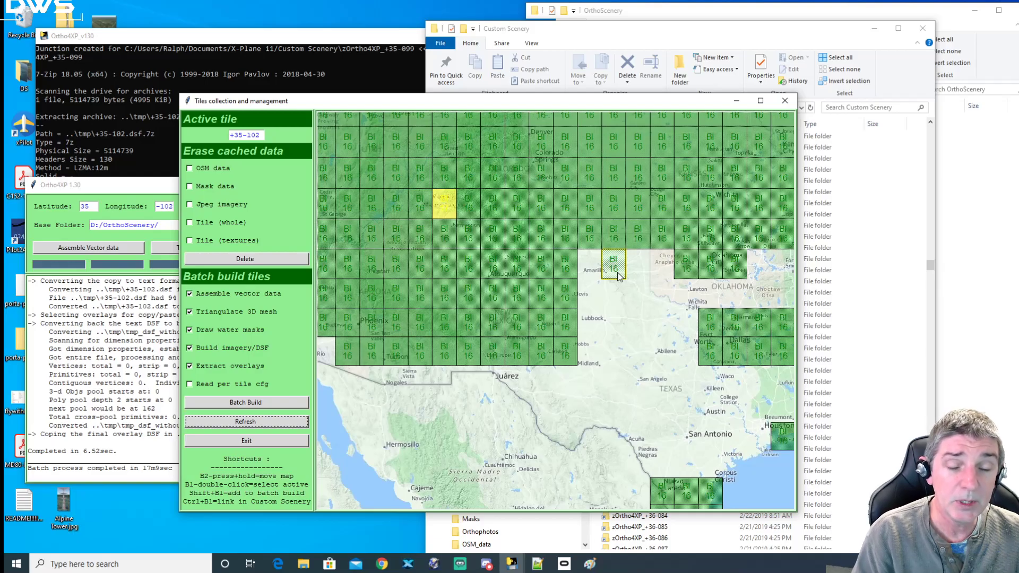
mouse_move(618, 276)
mouse_down()
mouse_move(454, 263)
mouse_move(610, 236)
mouse_move(669, 409)
mouse_up()
drag(450, 280, 612, 313)
mouse_move(387, 266)
mouse_down()
mouse_move(738, 332)
mouse_move(638, 315)
mouse_move(705, 323)
mouse_up()
drag(604, 233, 620, 314)
drag(530, 276, 624, 451)
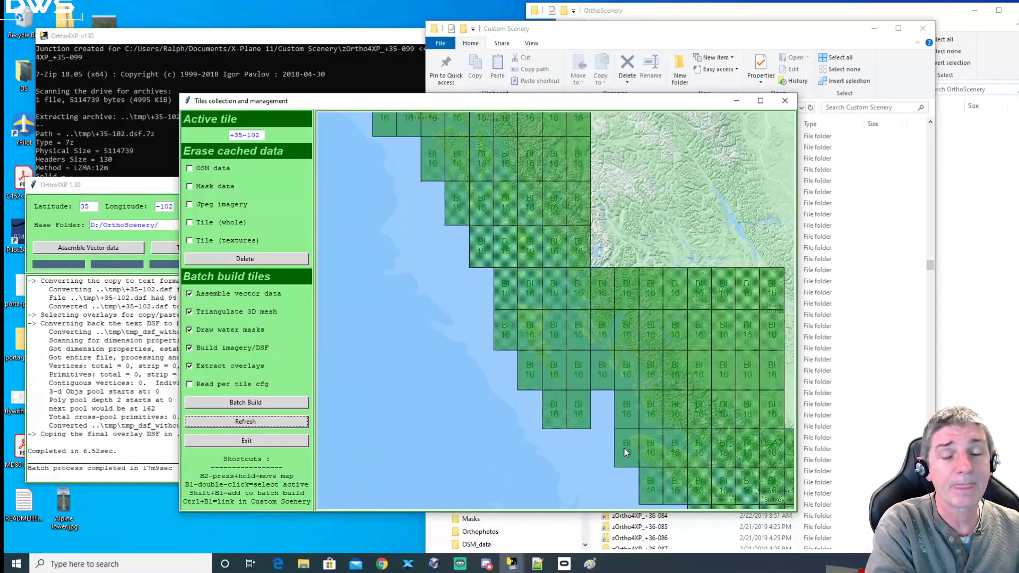
mouse_move(532, 280)
mouse_down()
mouse_move(572, 349)
mouse_move(571, 419)
mouse_move(654, 416)
mouse_move(742, 465)
mouse_up()
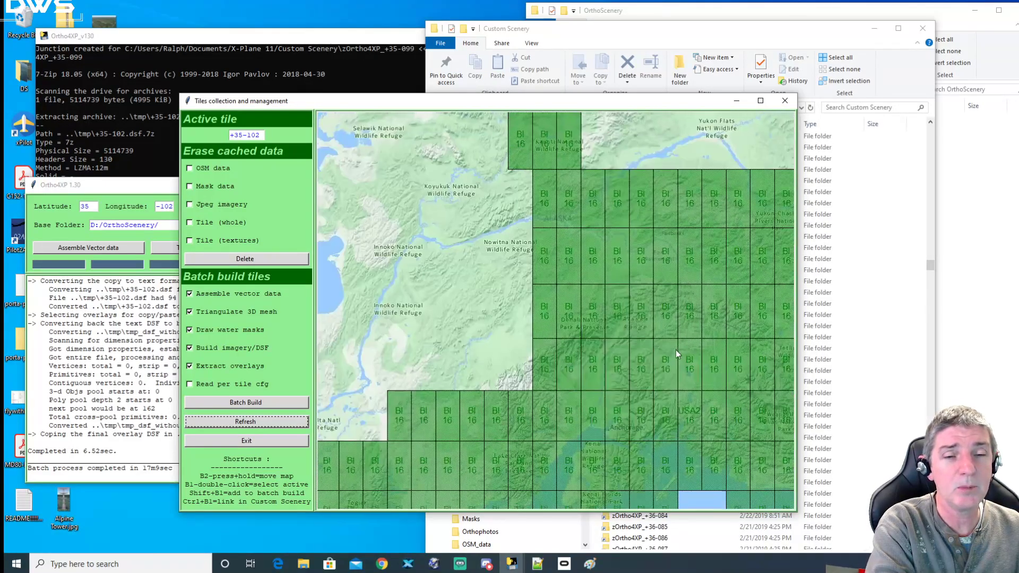
drag(673, 349, 605, 280)
drag(702, 336, 451, 212)
drag(668, 380, 477, 232)
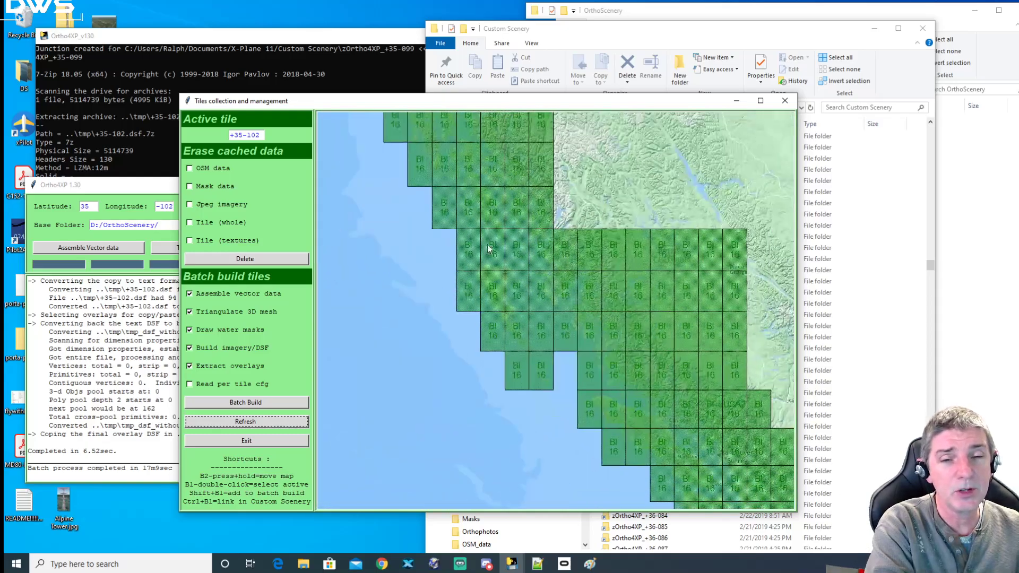
drag(685, 350, 467, 233)
drag(628, 412, 463, 239)
drag(672, 441, 518, 257)
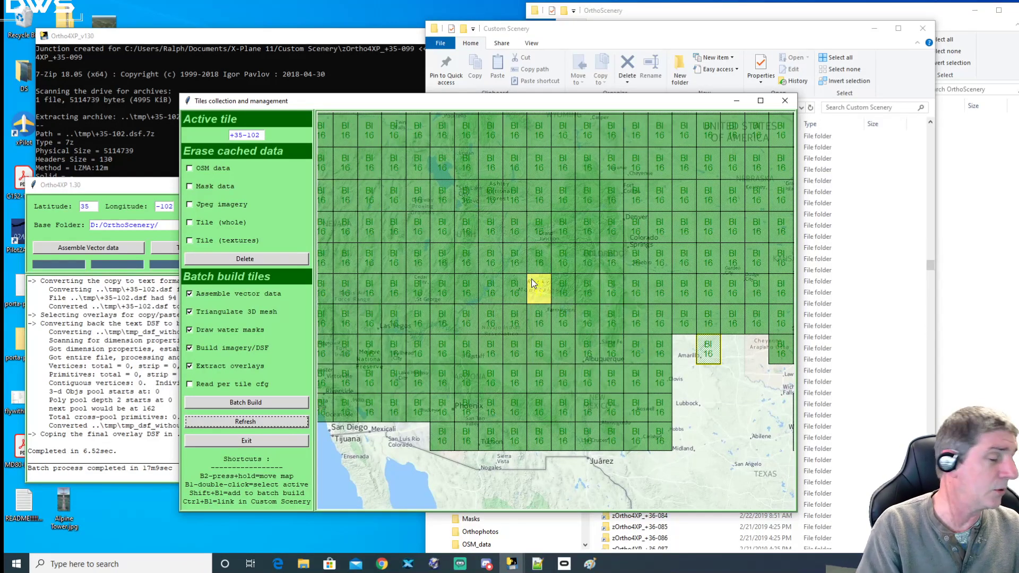
Step: Link the +35-102 tile into the Custom Scenery folder from the tile collection map
drag(543, 310, 415, 269)
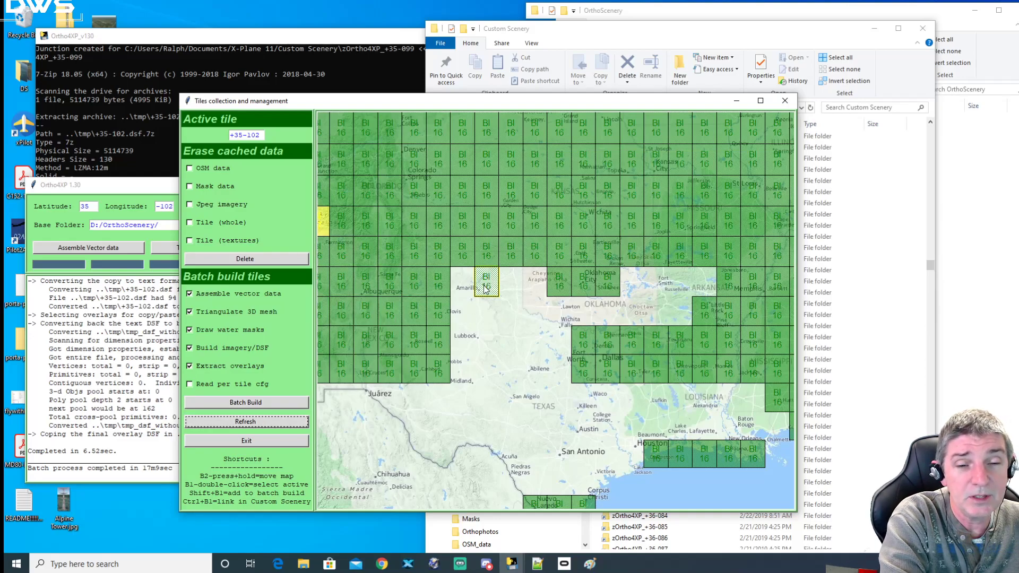
drag(553, 110, 436, 113)
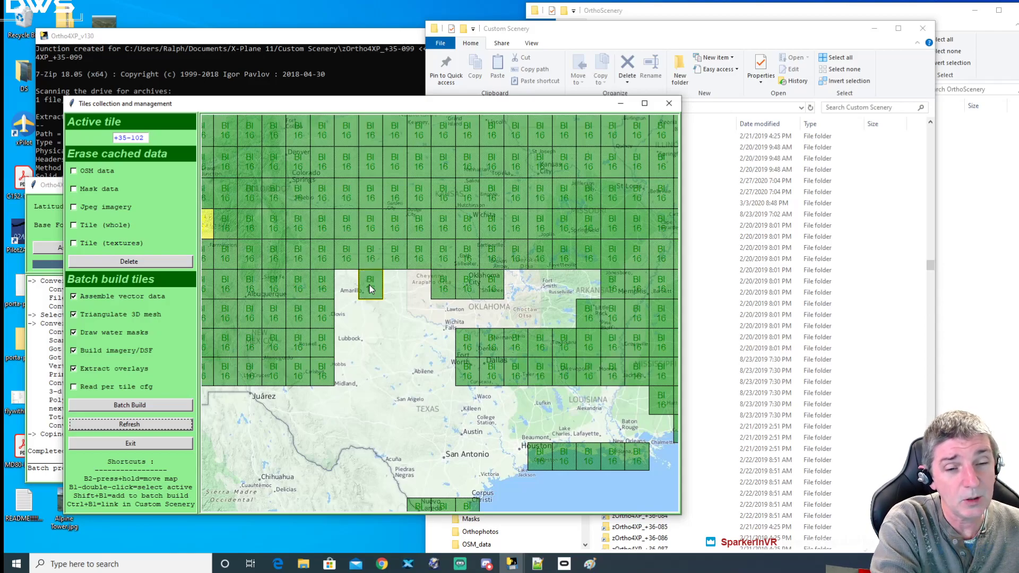
ctrl+click(370, 289)
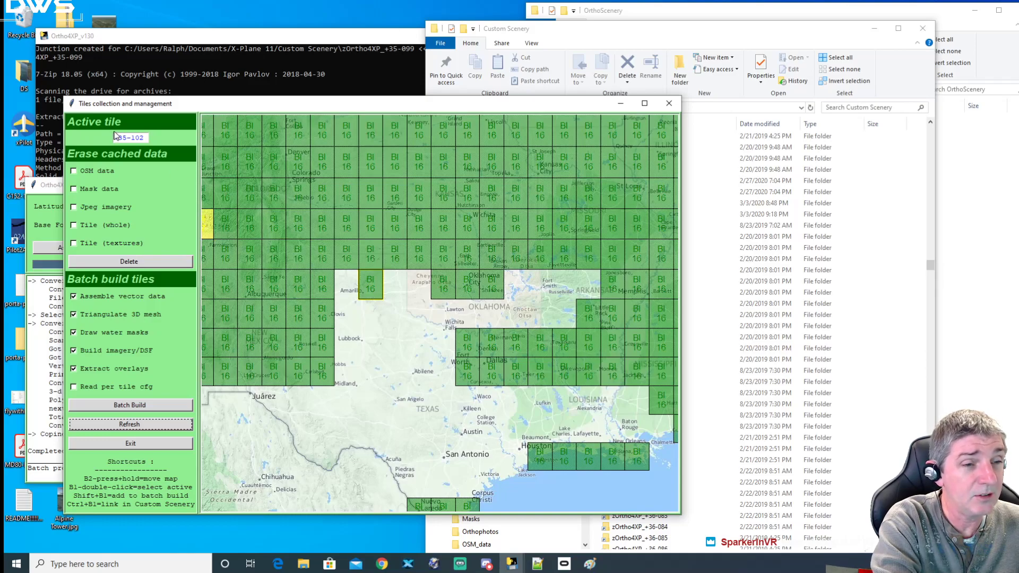
Step: Find the linked zOrtho4XP_+35-102 folder in Custom Scenery and compare it with its tile on the collection map
click(636, 95)
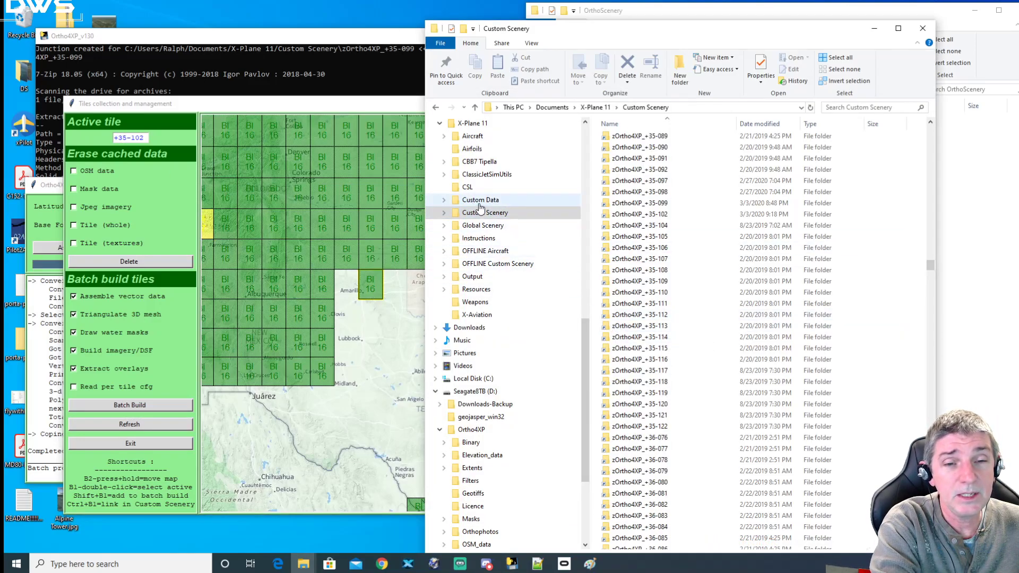
scroll(928, 268, down, 20)
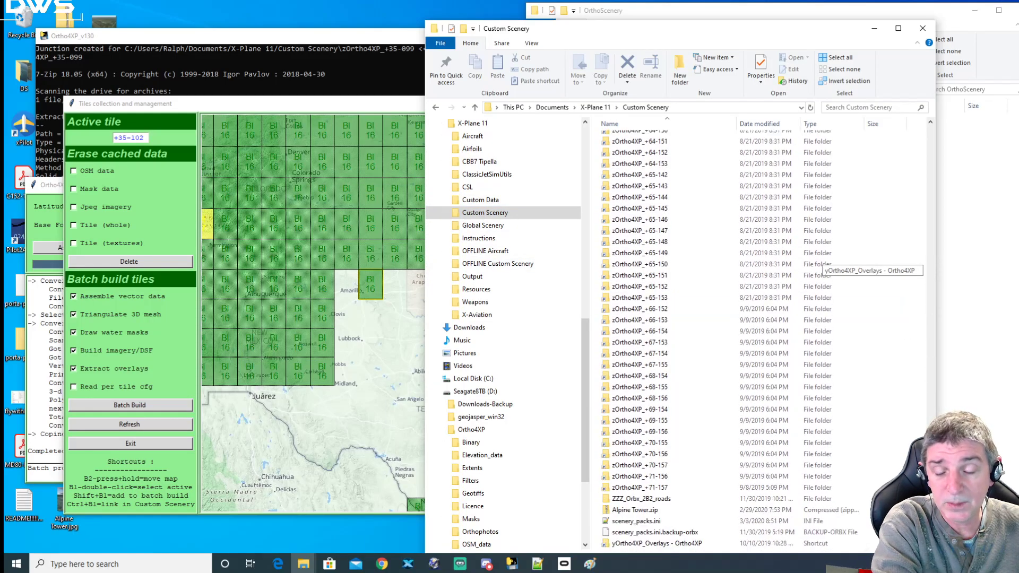
scroll(903, 423, up, 20)
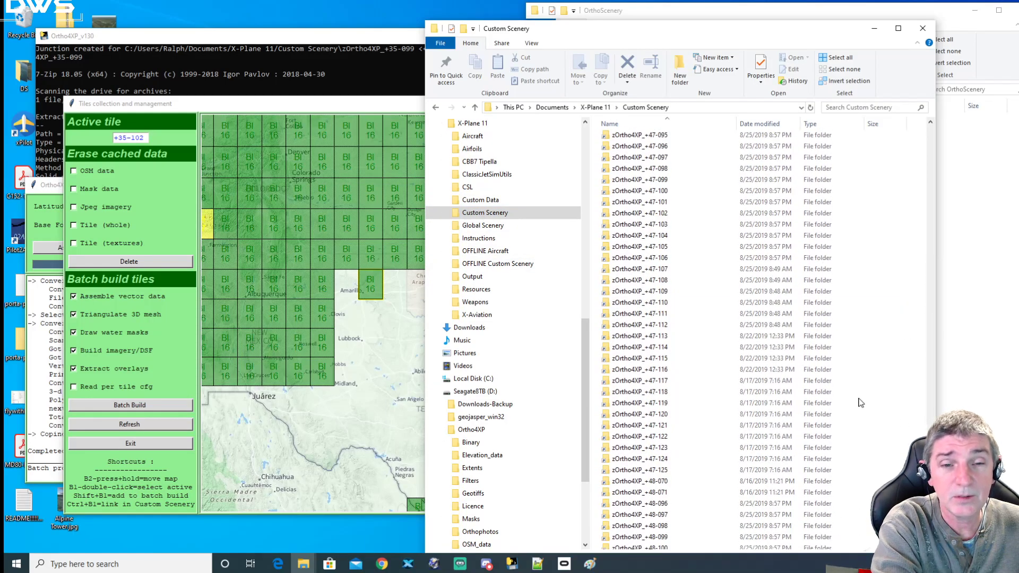
click(485, 213)
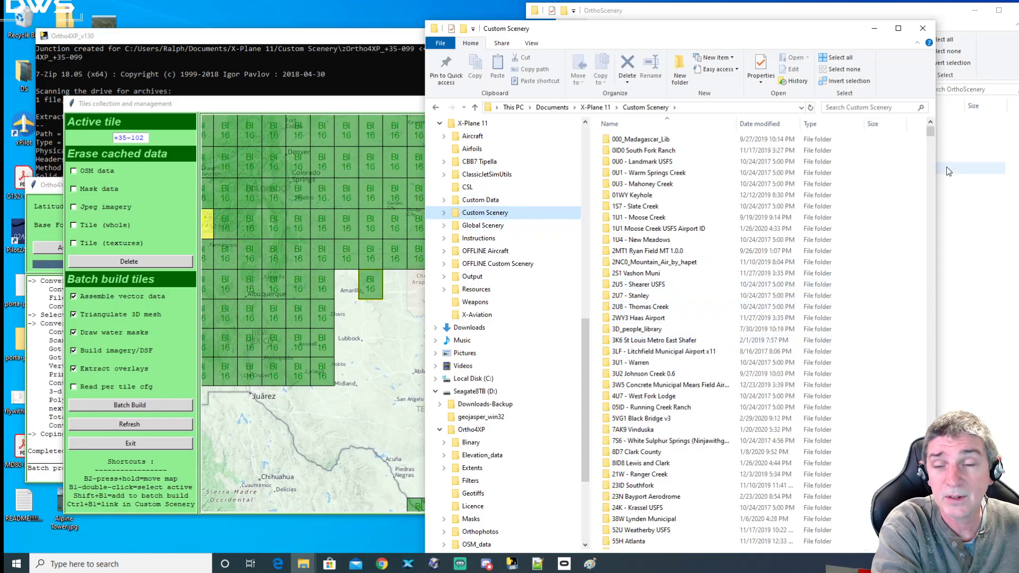
drag(931, 134, 928, 273)
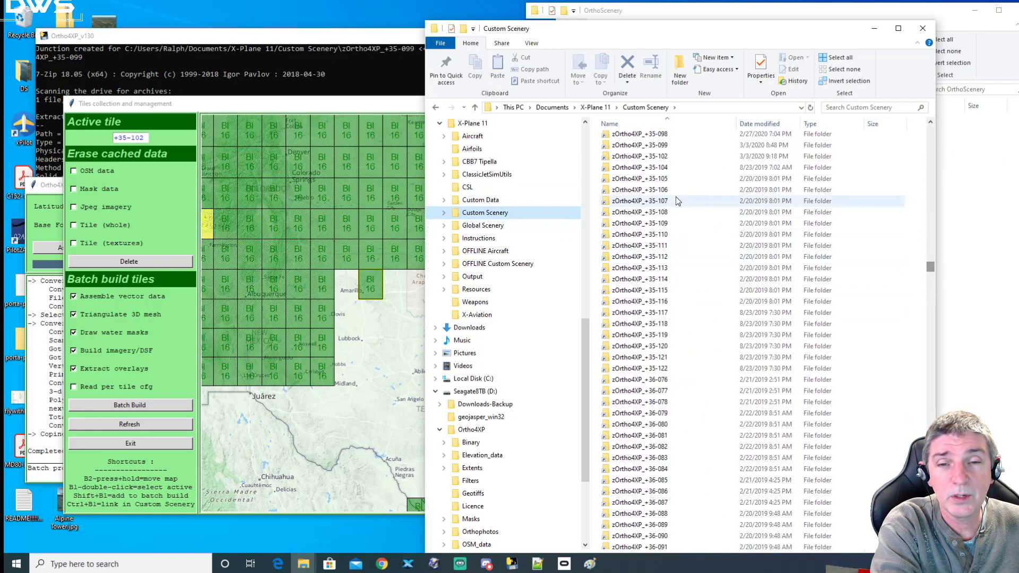
click(695, 157)
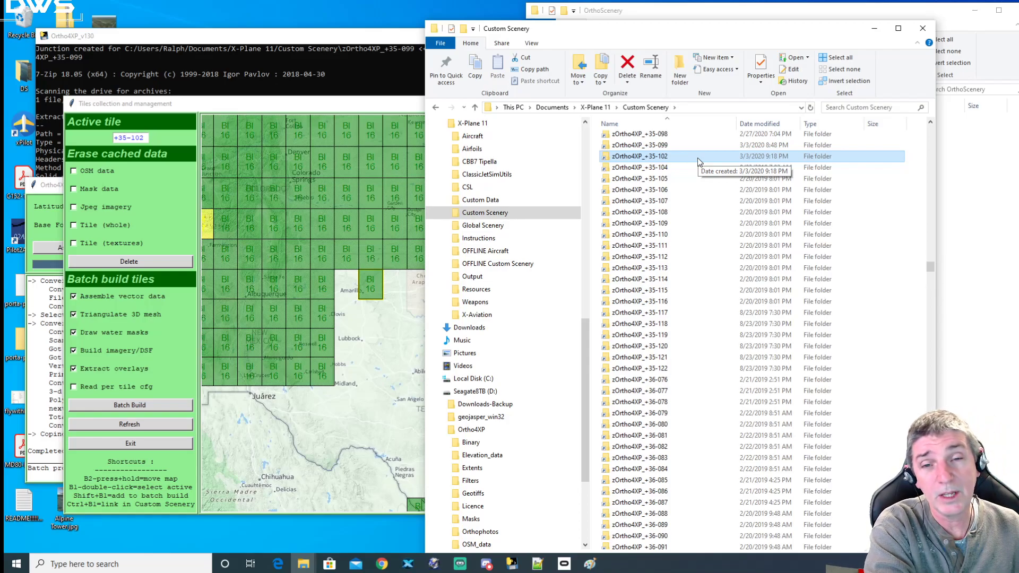
click(390, 128)
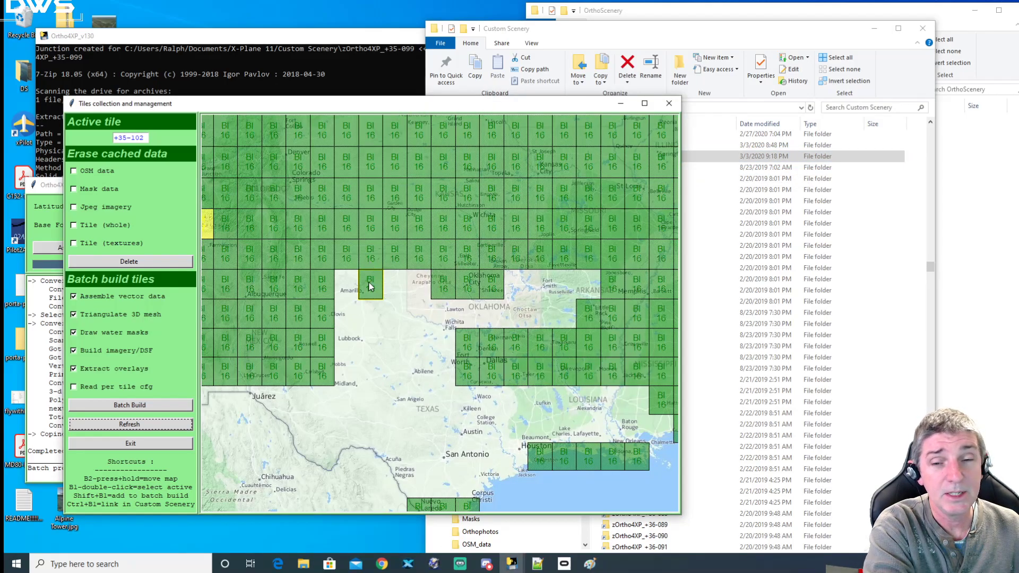
click(646, 43)
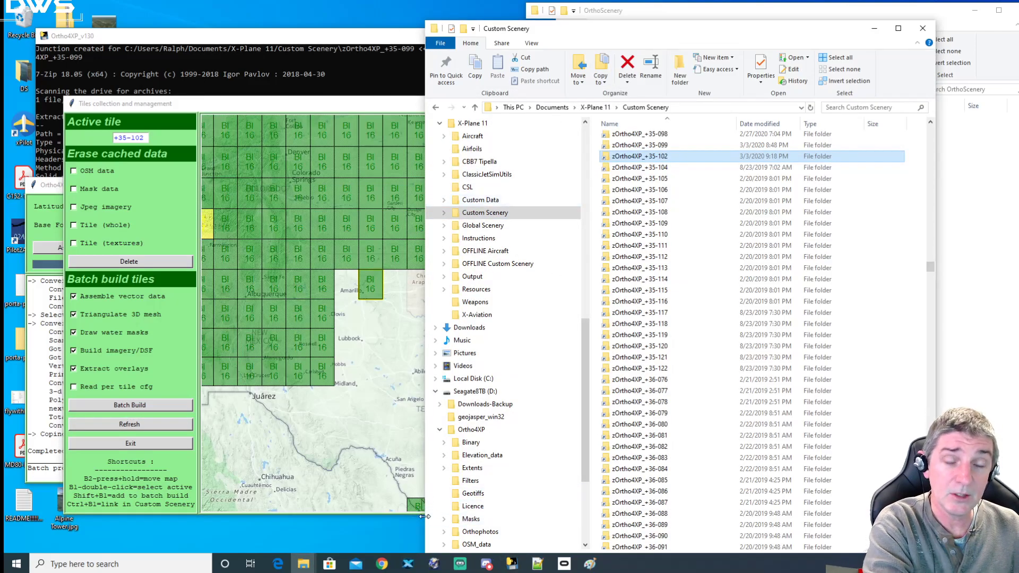
Step: Switch to X-Plane 11 and resume the last flight
click(406, 565)
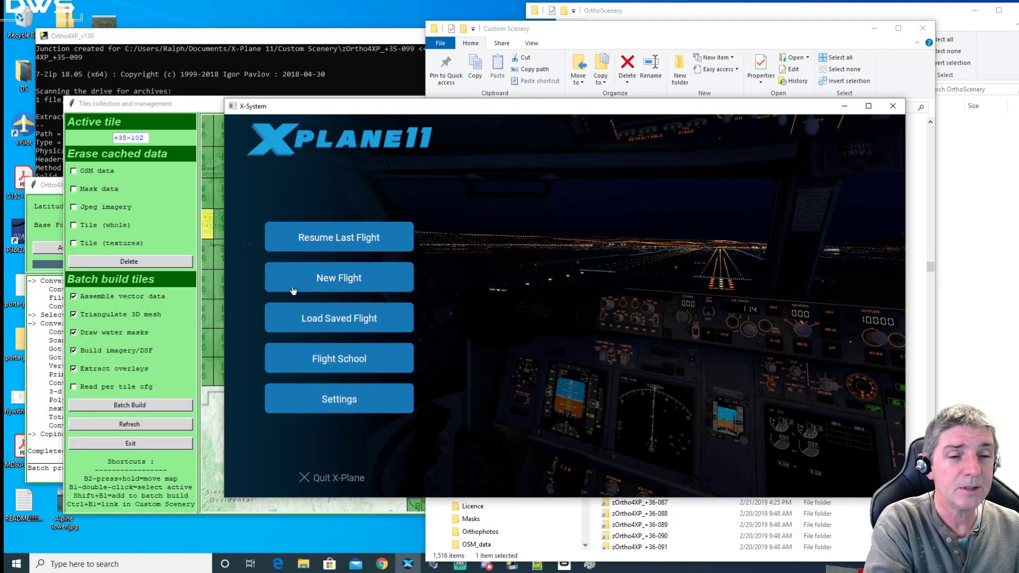
click(347, 244)
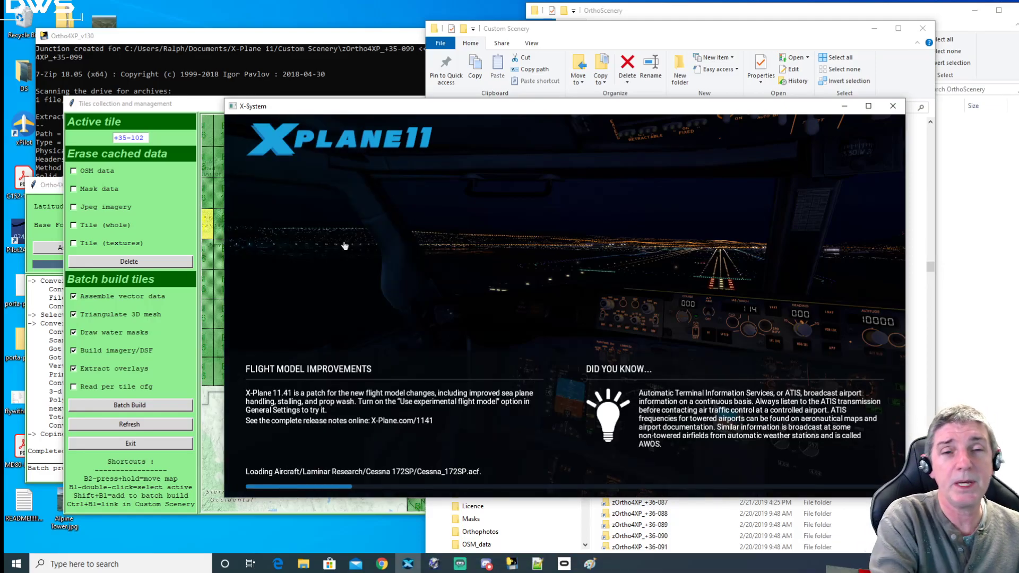
Step: Bring the Custom Scenery folder back into view and select scenery_packs.ini near the end of its file list
click(637, 29)
drag(930, 267, 930, 533)
drag(718, 27, 693, 7)
click(609, 502)
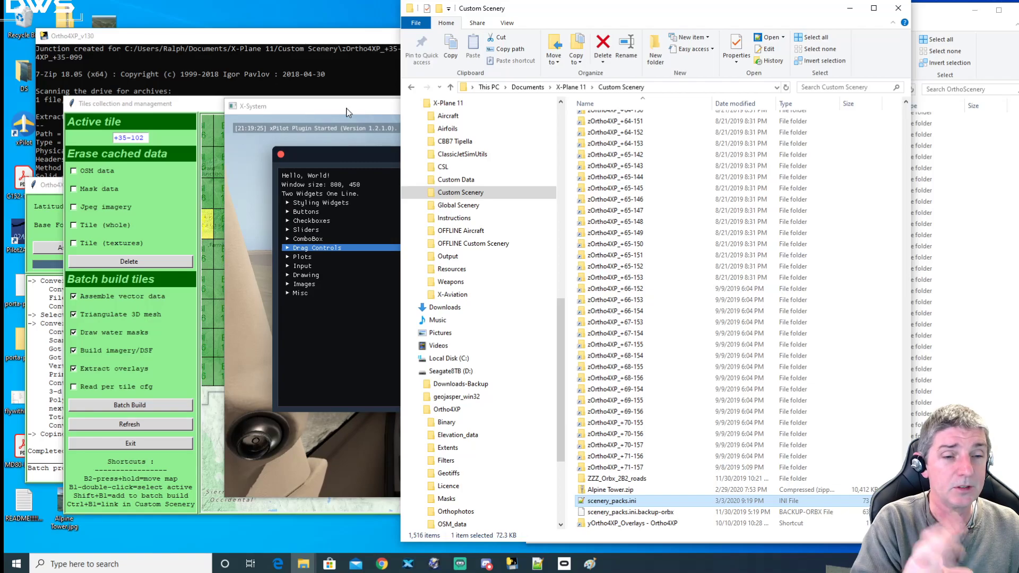
Step: Return to X-Plane, close the imgui Demo window and change to an outside camera view
click(324, 109)
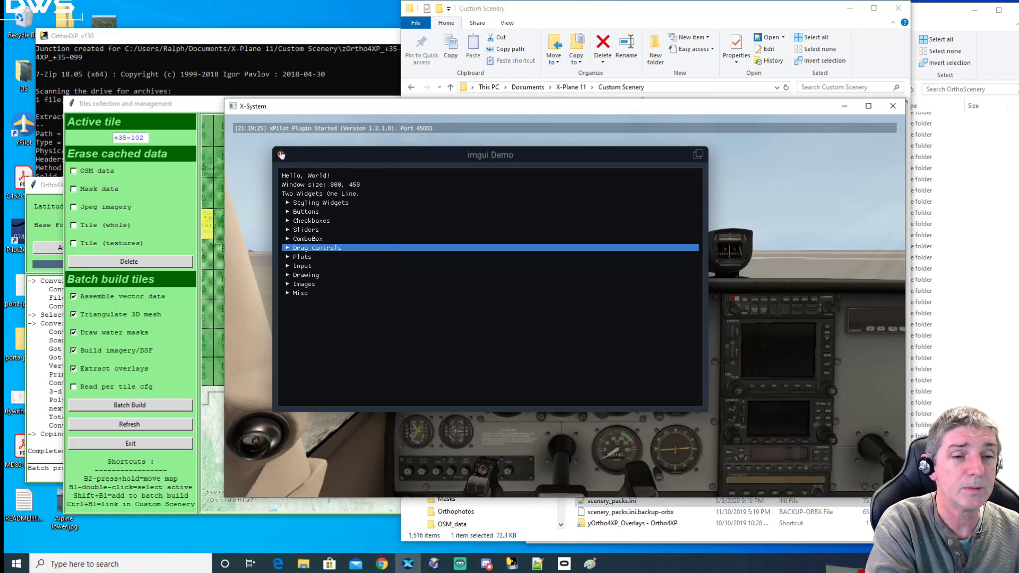
click(281, 154)
key(shift+4)
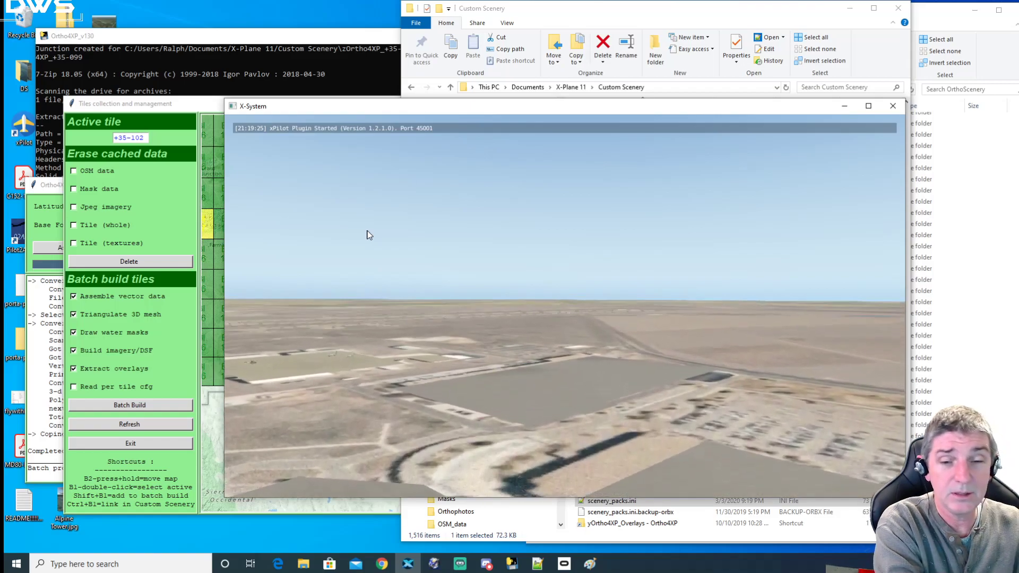
Step: Examine the orthophoto terrain around the airport from the air, including the runways, buildings and surrounding farmland
drag(371, 231, 814, 272)
drag(608, 276, 818, 276)
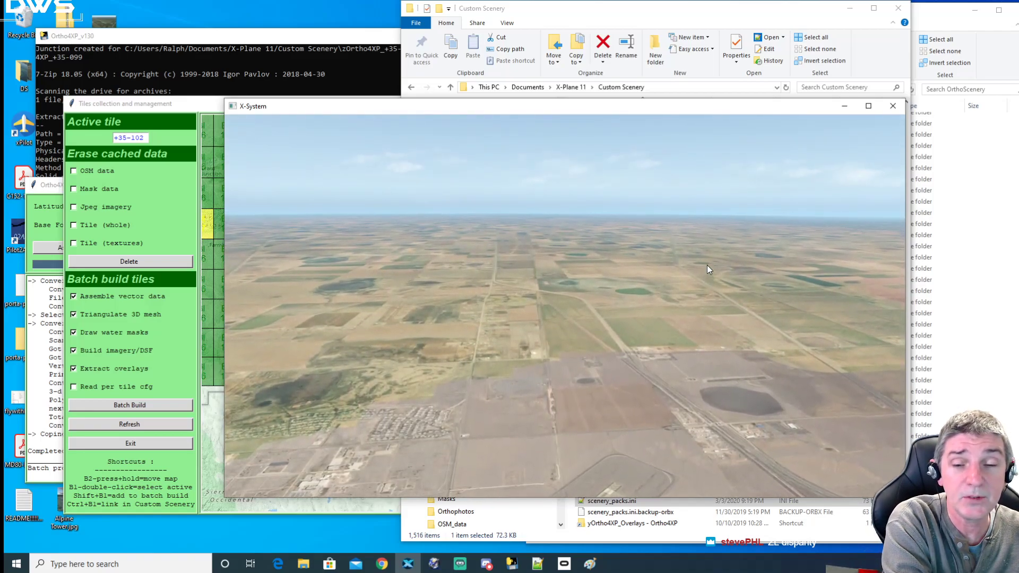
drag(686, 324, 651, 386)
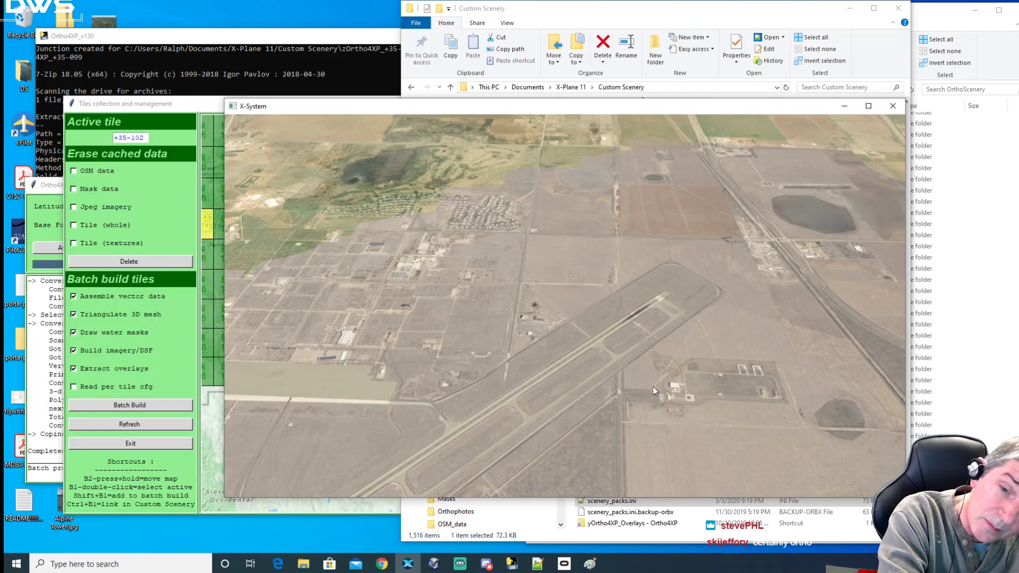
drag(752, 376, 548, 362)
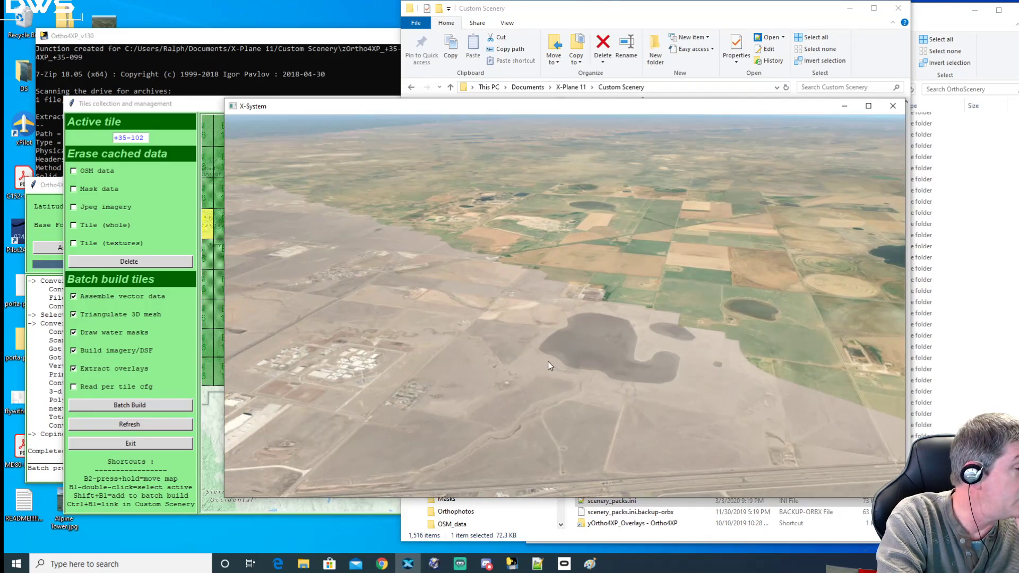
drag(548, 362, 492, 350)
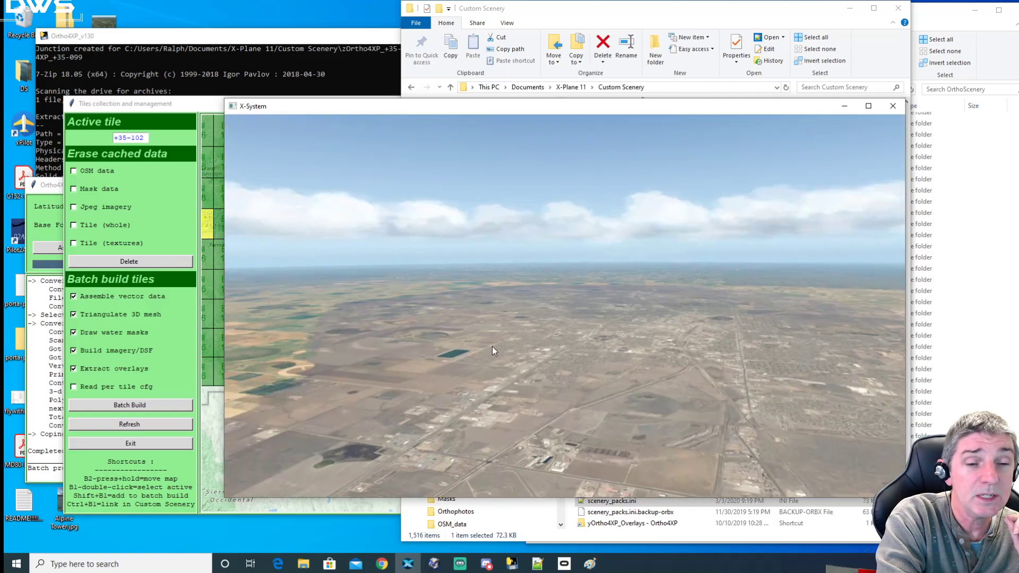
drag(555, 336, 553, 377)
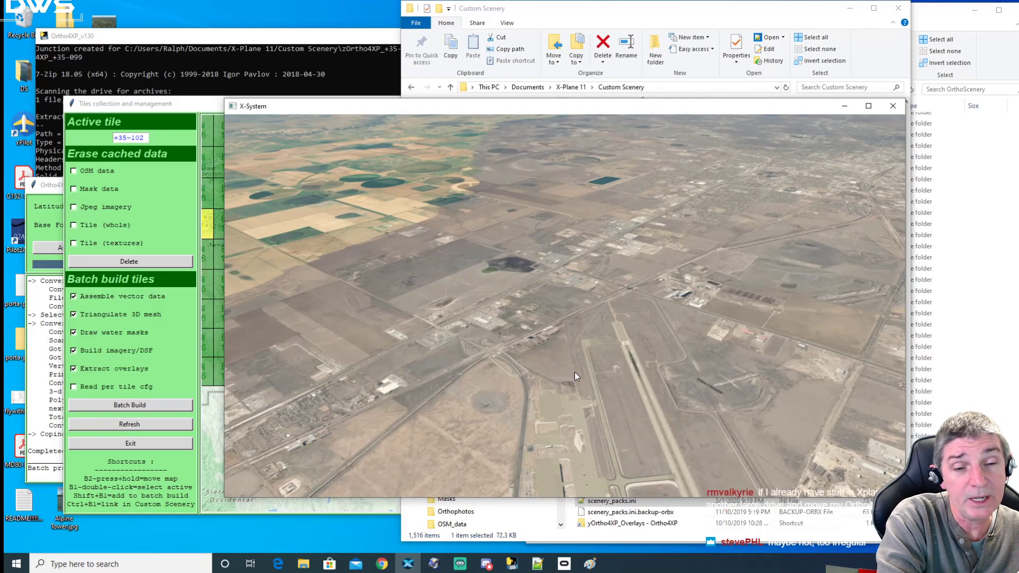
drag(620, 372, 491, 389)
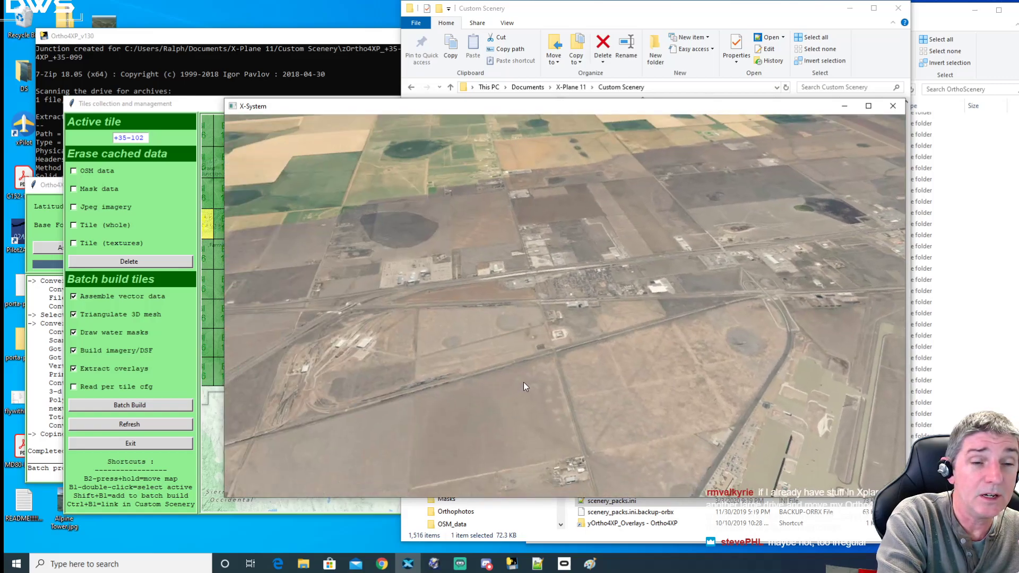
drag(554, 358, 549, 232)
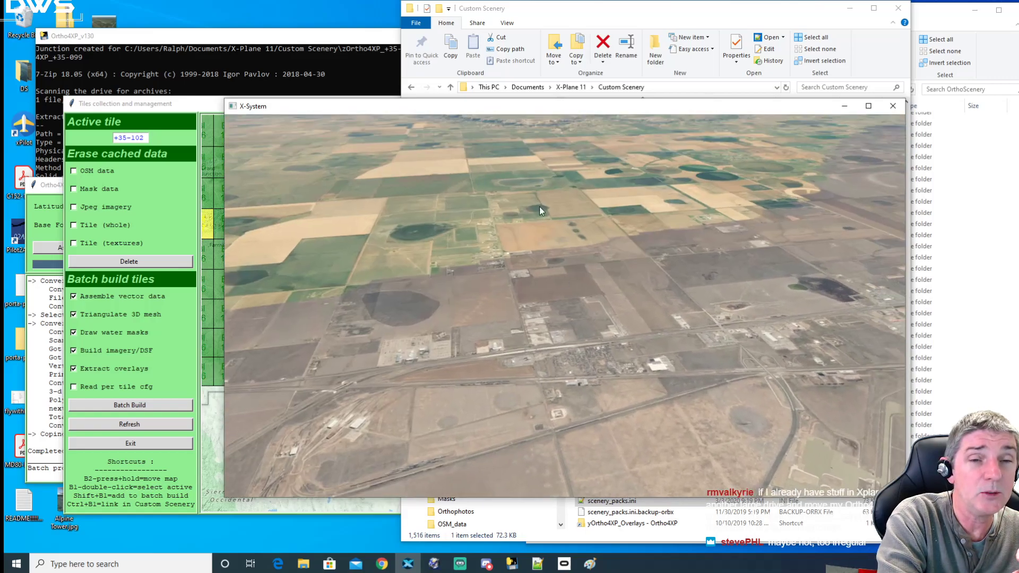
Step: Reposition the X-Plane window beside the Ortho4XP windows and check the build log in the main Ortho4XP window
drag(496, 101, 602, 156)
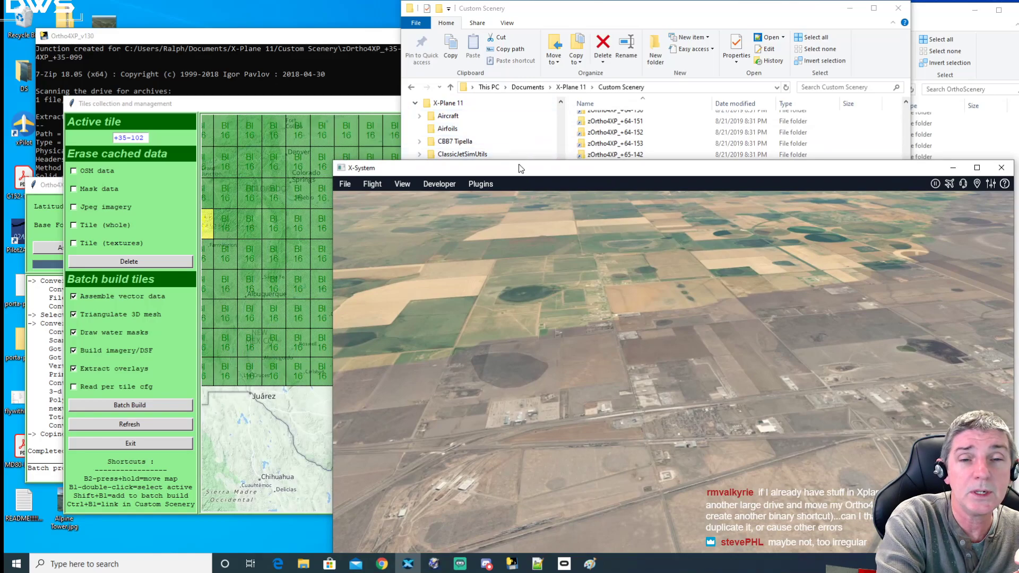
drag(523, 166, 520, 158)
click(53, 184)
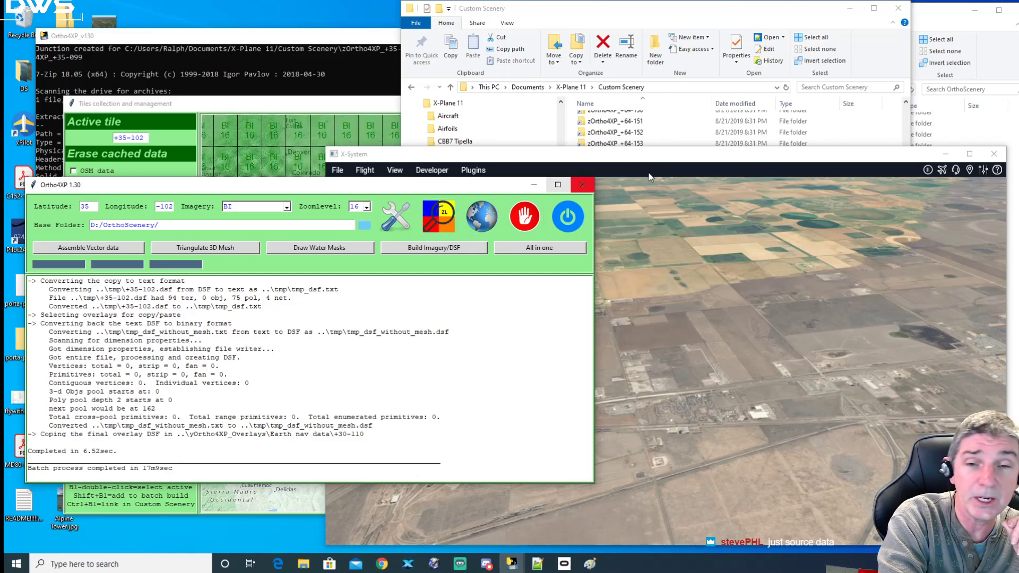
click(632, 293)
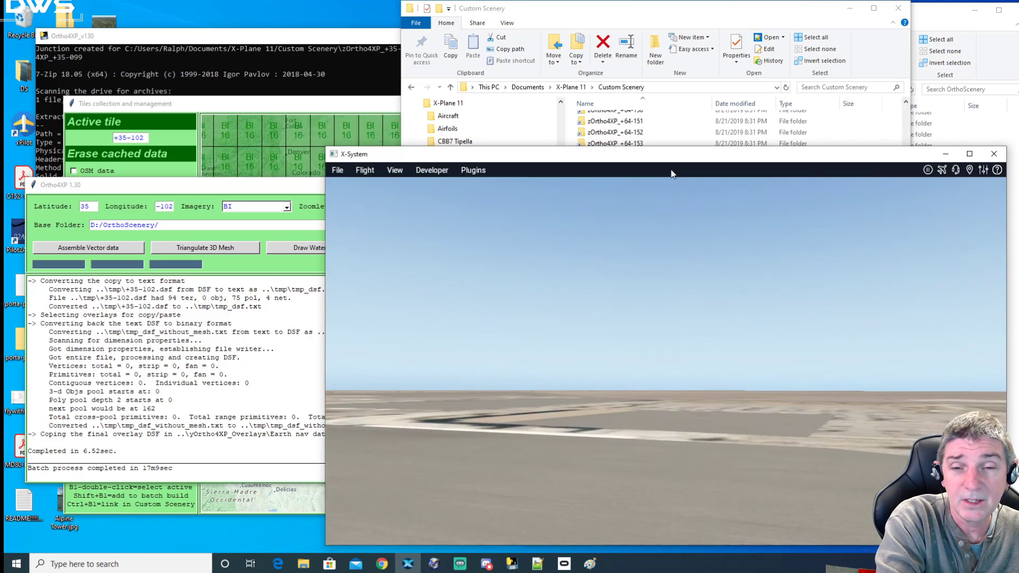
drag(676, 156, 665, 130)
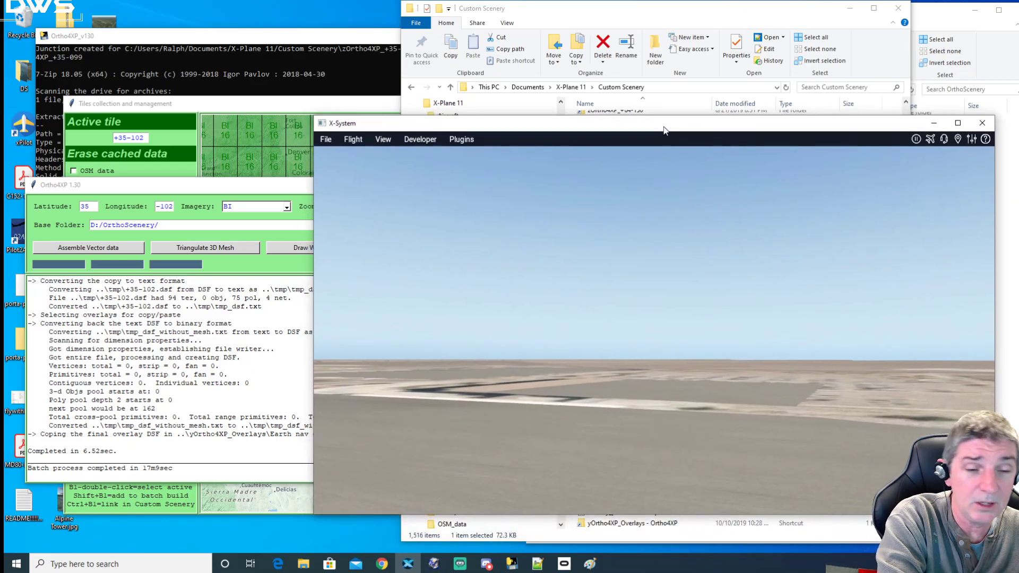
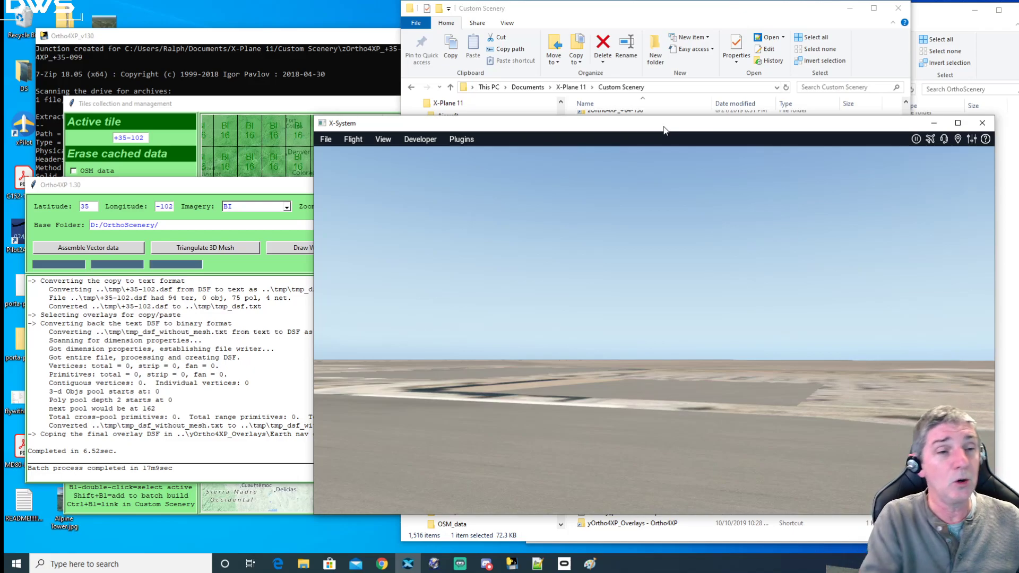
Step: Highlight the D:/OrthoScenery/ base folder path in Ortho4XP and refresh the tile collection map
click(163, 226)
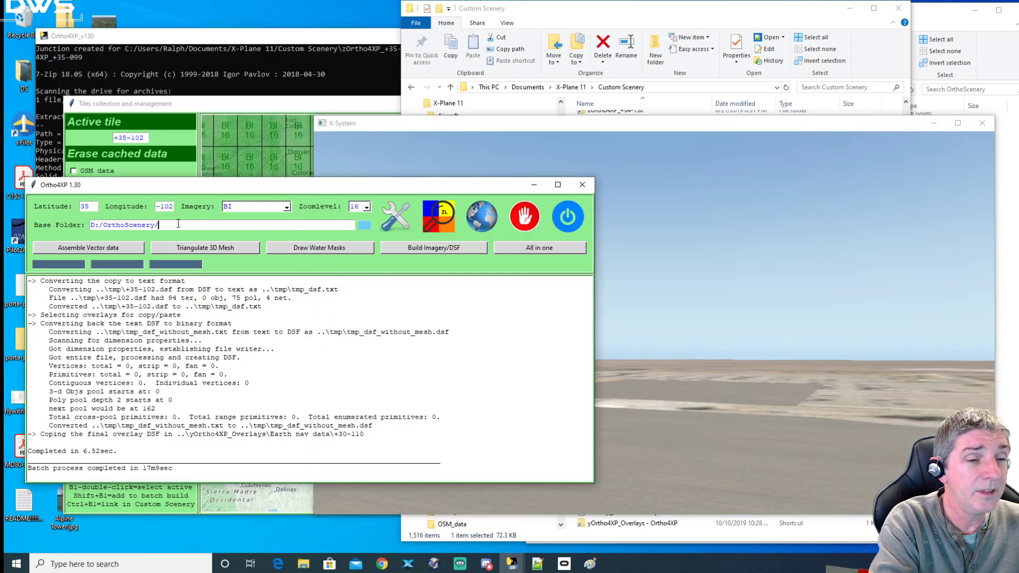
drag(180, 224, 89, 224)
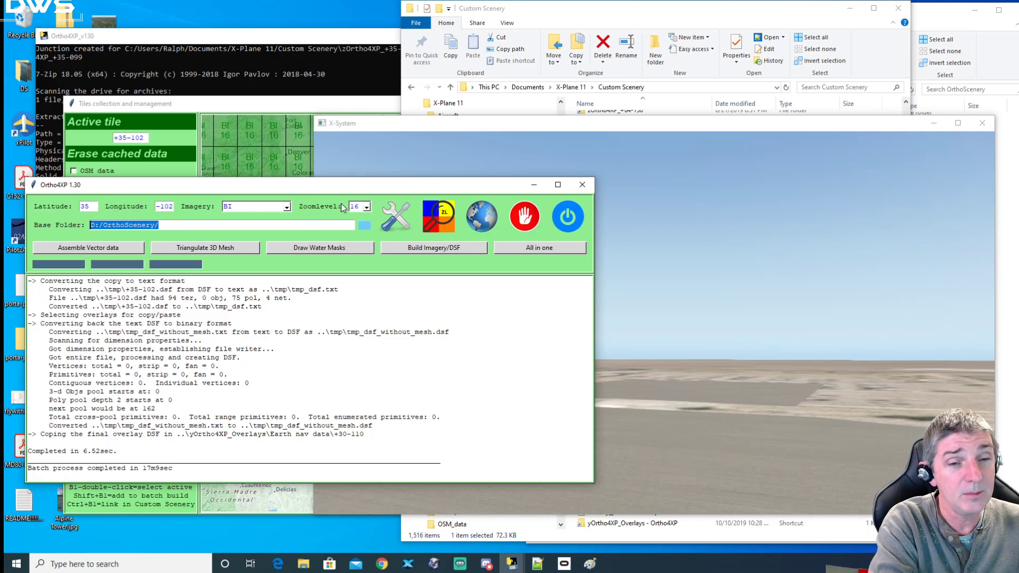
click(170, 159)
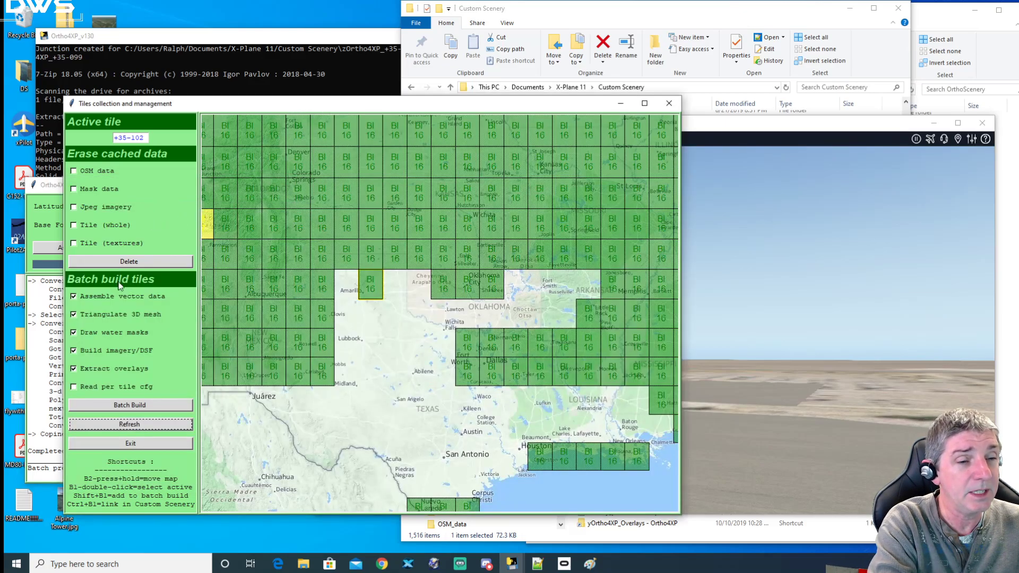
click(140, 426)
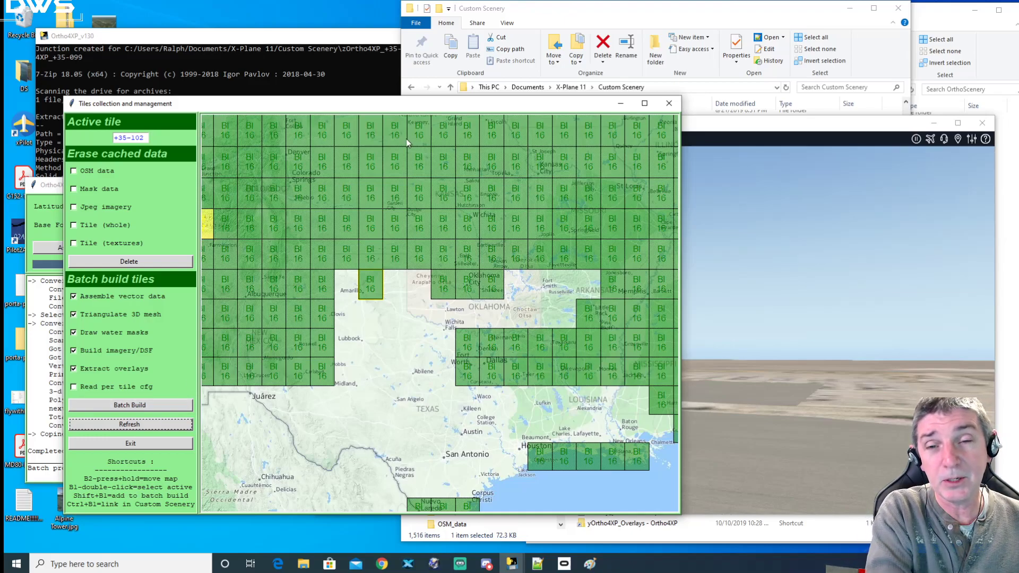
Step: Open scenery_packs.ini from the Custom Scenery folder and examine the order of its first scenery pack entries
click(708, 128)
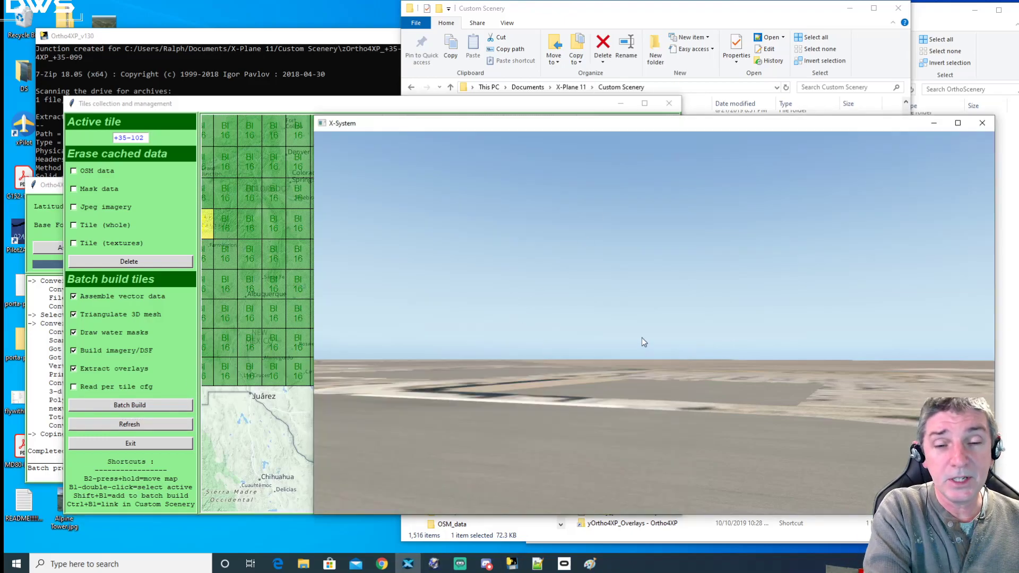
drag(537, 126, 550, 126)
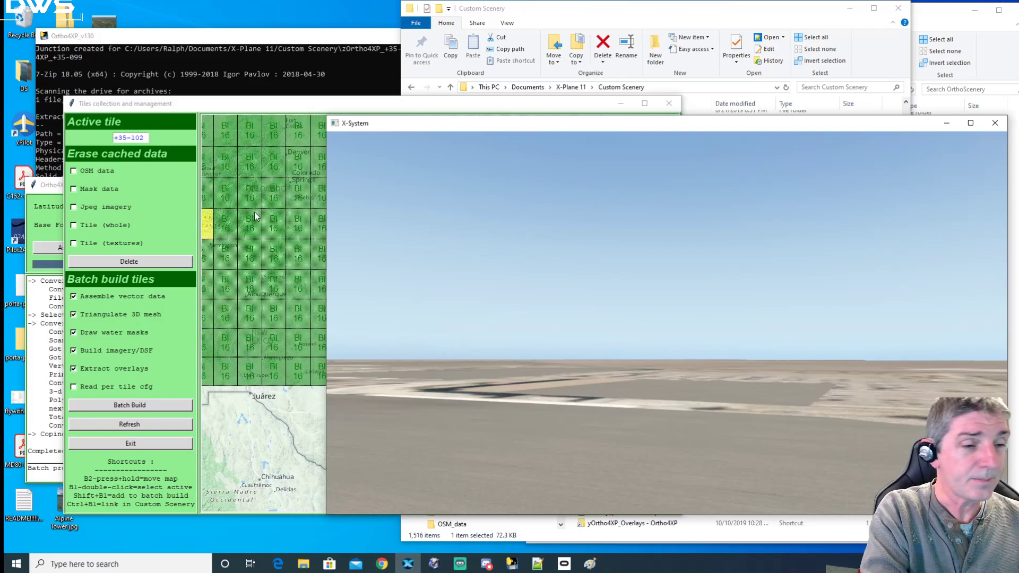
click(574, 18)
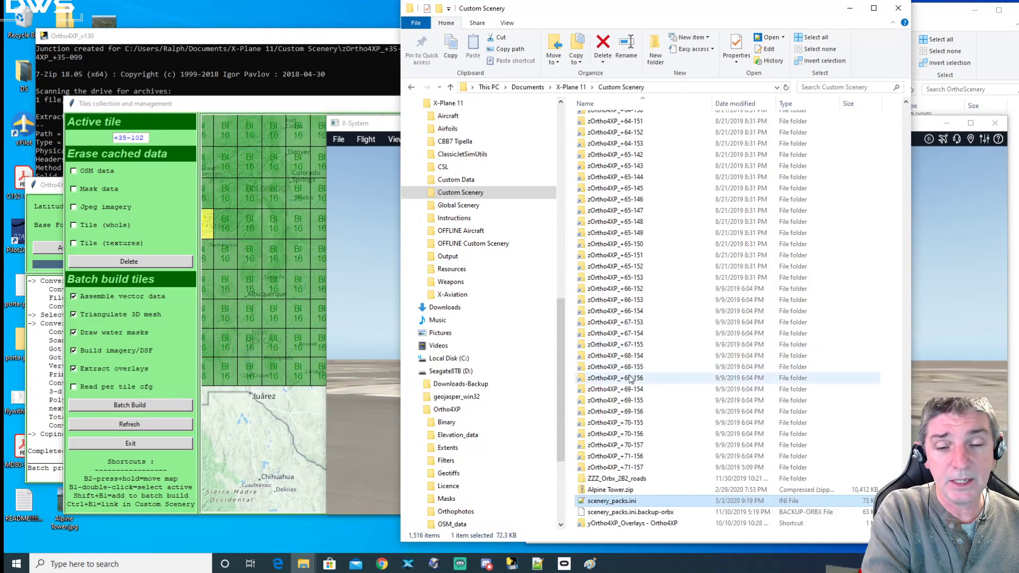
double_click(584, 501)
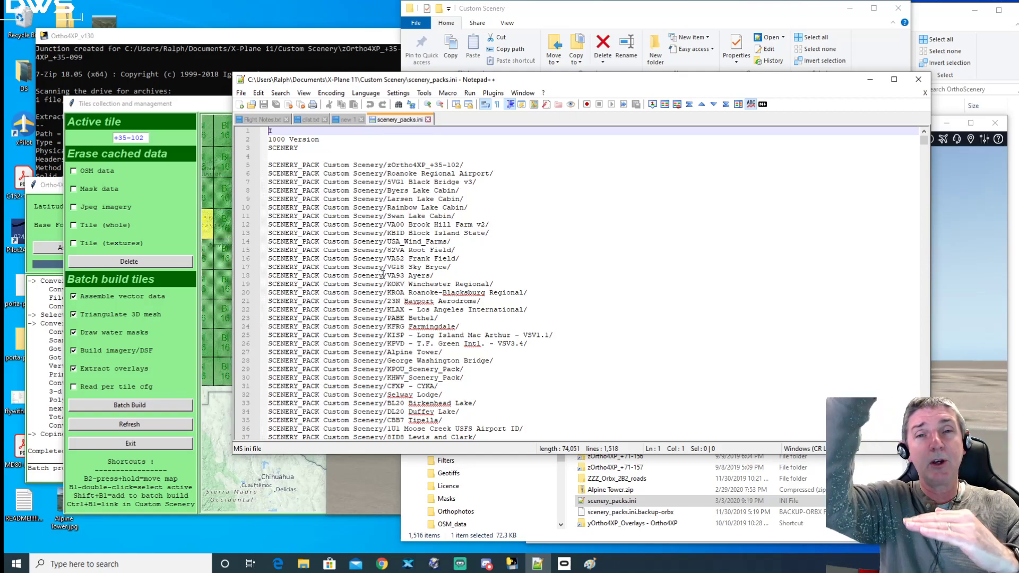
drag(302, 165, 439, 284)
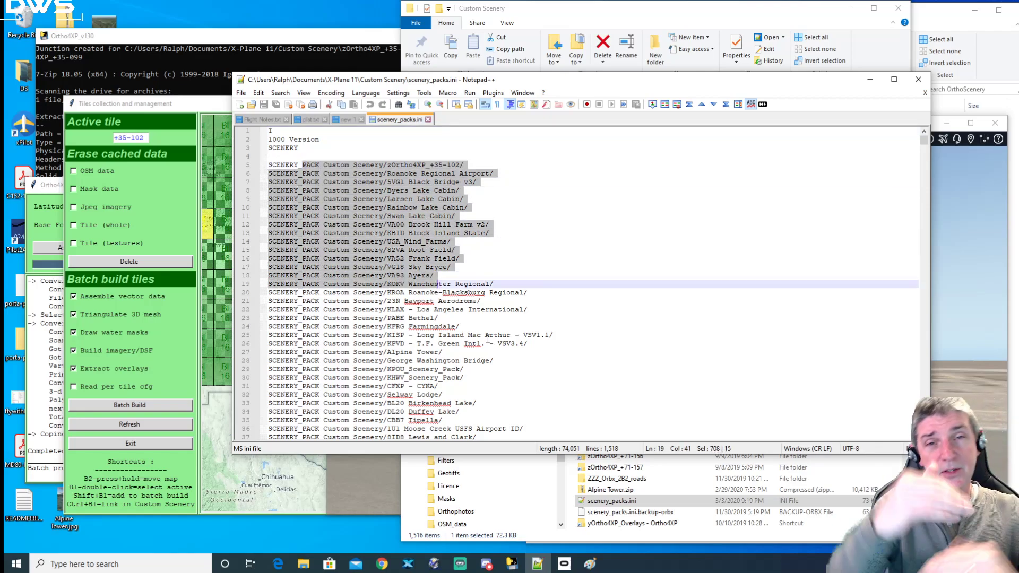
drag(335, 343, 450, 433)
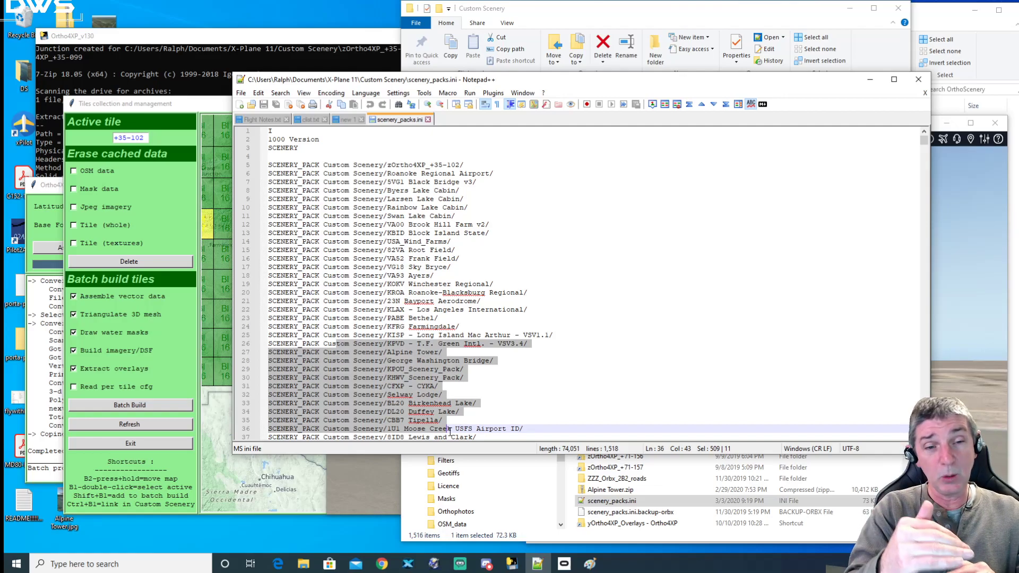
Step: Highlight the zOrtho4XP_+35-102 entry heading scenery_packs.ini, then move the editor aside and look at the X-Plane view before returning
click(362, 224)
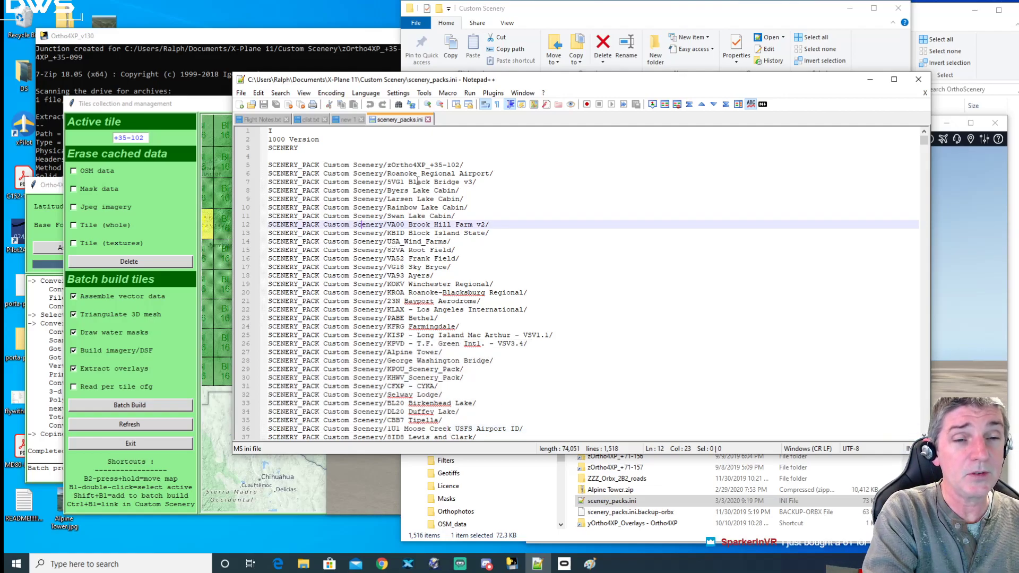
click(469, 164)
drag(469, 164, 268, 165)
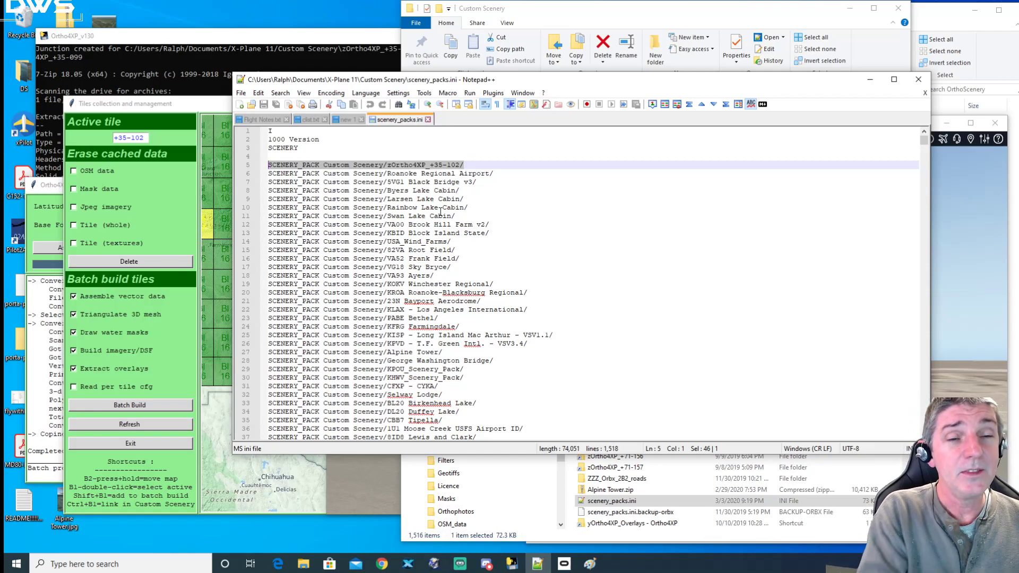
drag(464, 165, 265, 165)
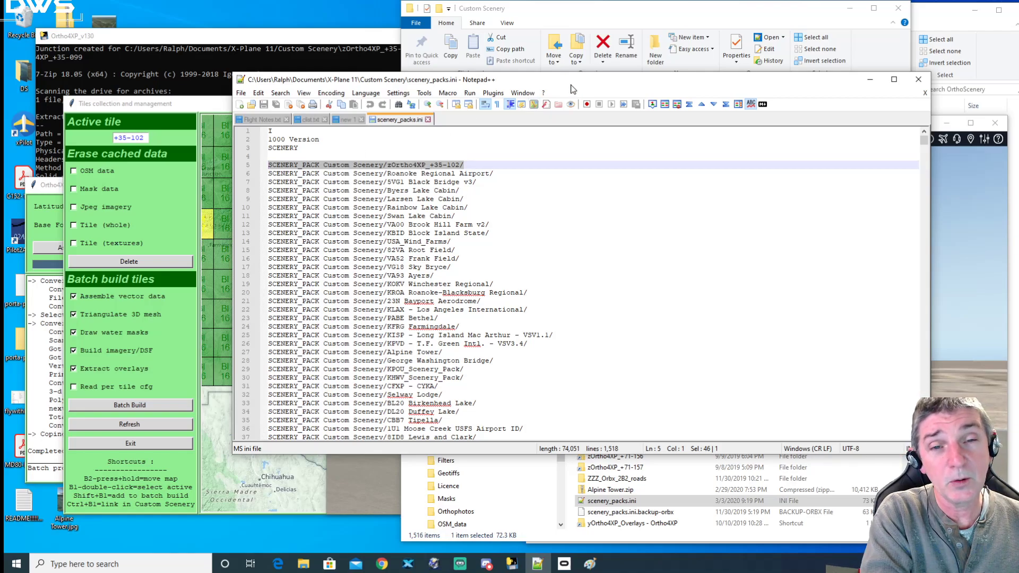
drag(573, 89, 511, 90)
click(976, 217)
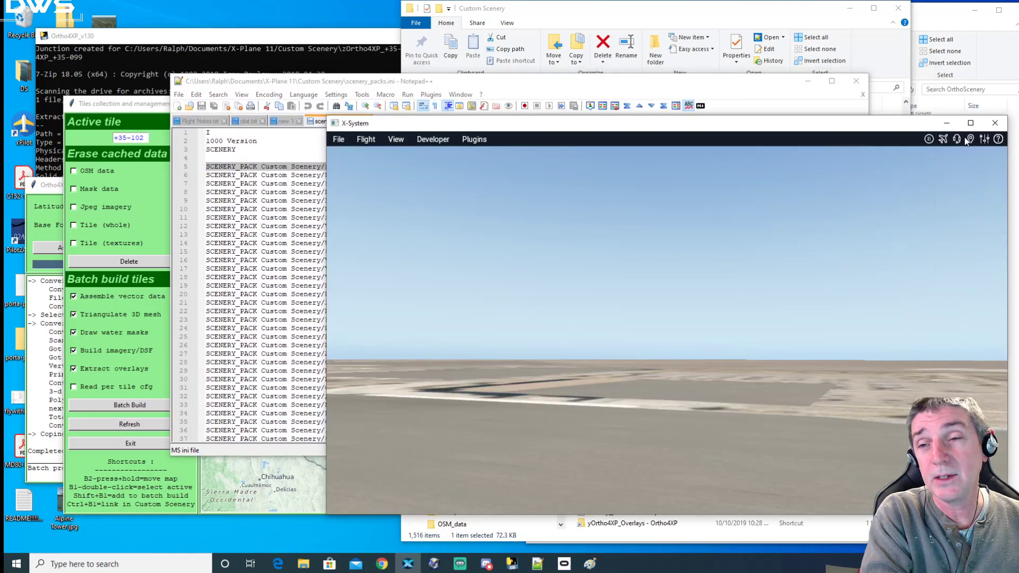
click(546, 93)
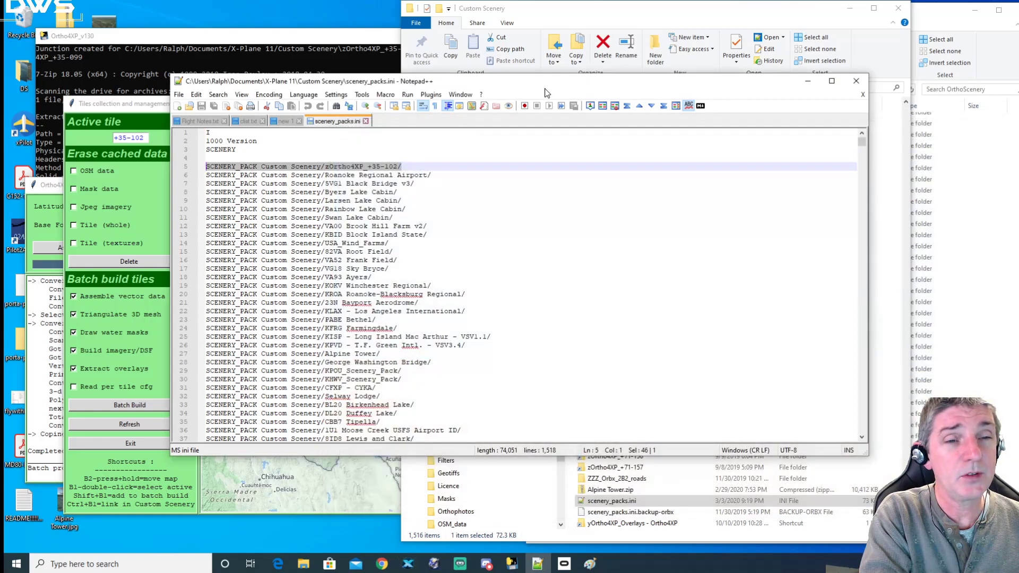
Step: Cut the zOrtho4XP_+35-102 entry from the start of the scenery list and remove the blank line it leaves
drag(404, 167, 179, 170)
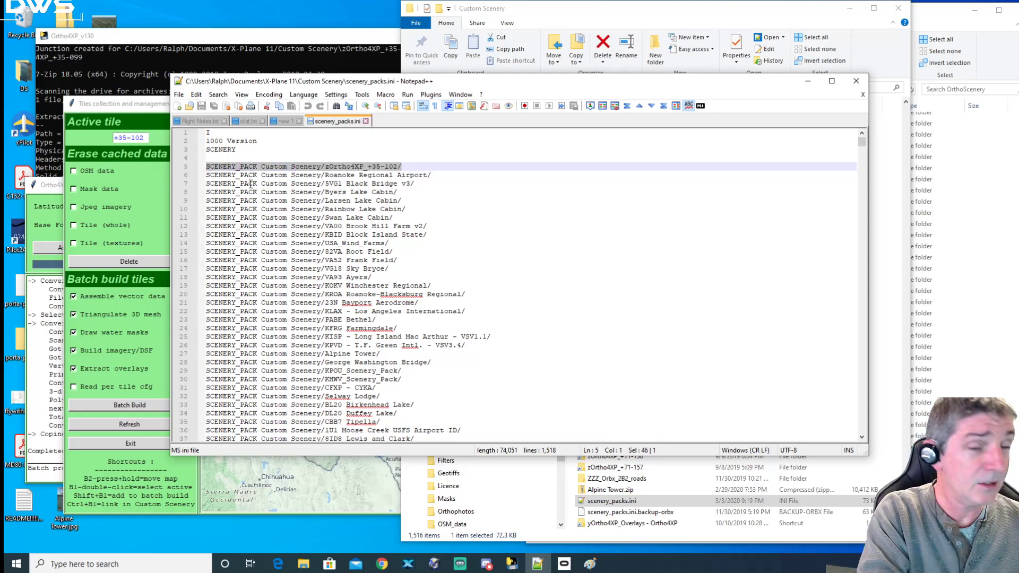
key(Delete)
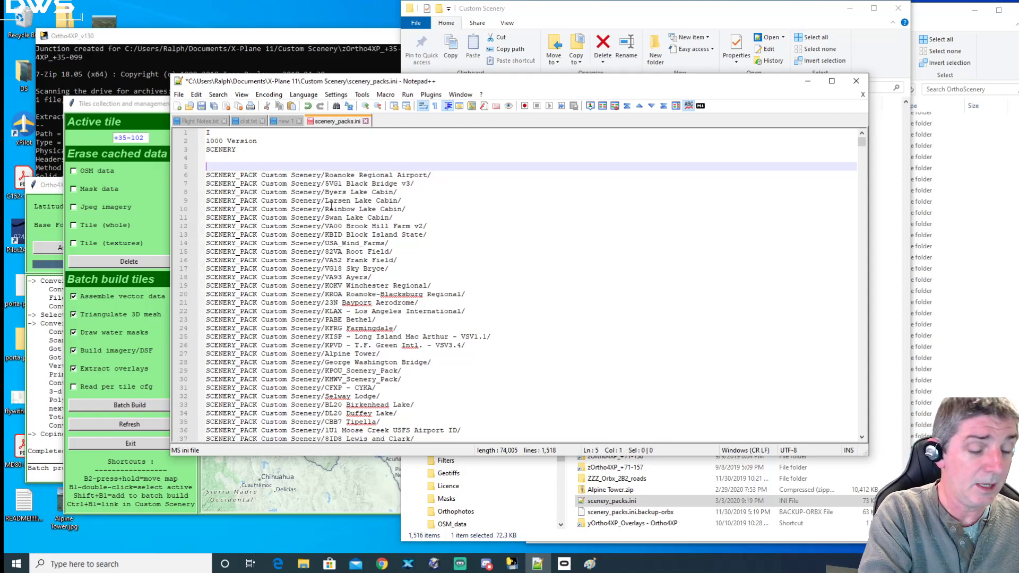
key(Delete)
Step: Examine the custom airport and scenery entries in scenery_packs.ini, from Roanoke Regional Airport down to the library entries
scroll(331, 205, down, 20)
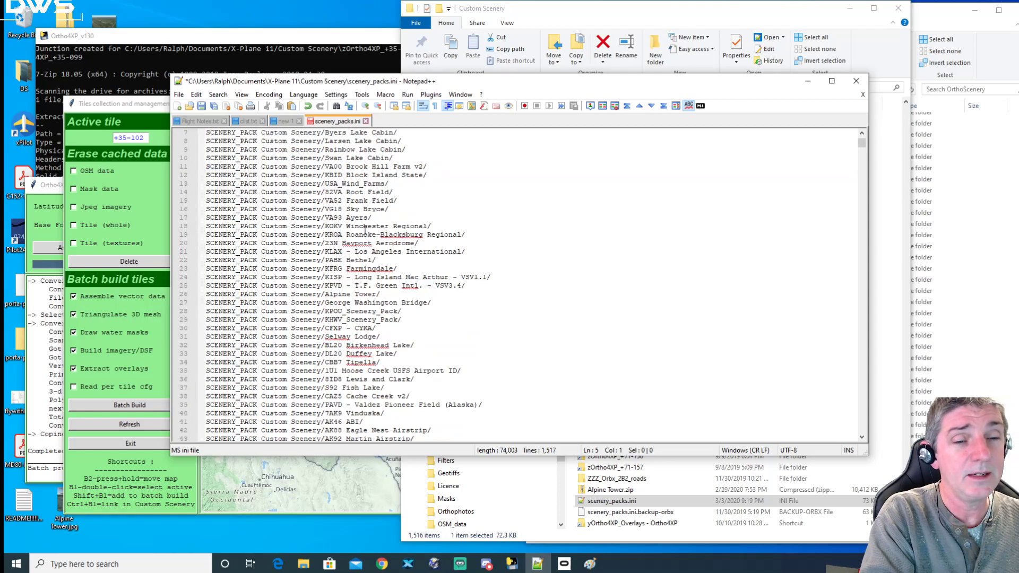
drag(863, 154, 864, 181)
scroll(553, 202, up, 20)
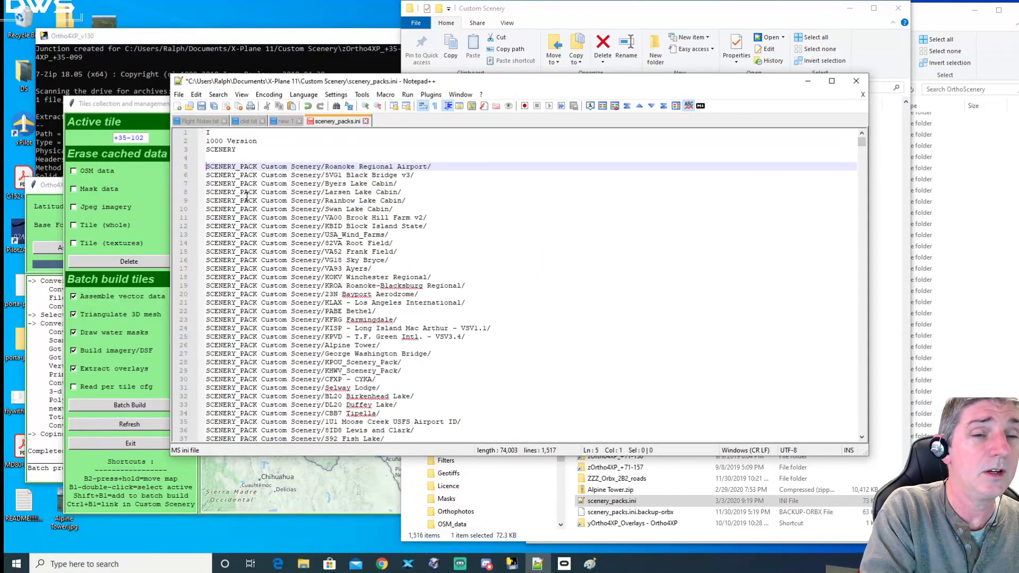
drag(240, 175, 404, 411)
scroll(425, 337, down, 13)
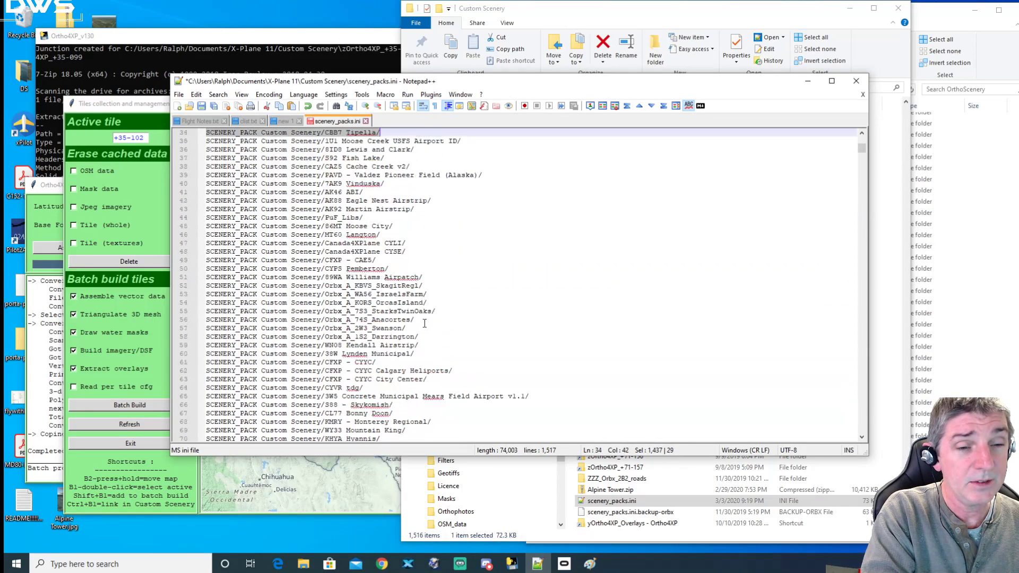
drag(291, 217, 360, 294)
scroll(398, 294, down, 2)
scroll(398, 294, up, 2)
drag(304, 192, 337, 211)
scroll(366, 314, down, 6)
scroll(371, 310, down, 13)
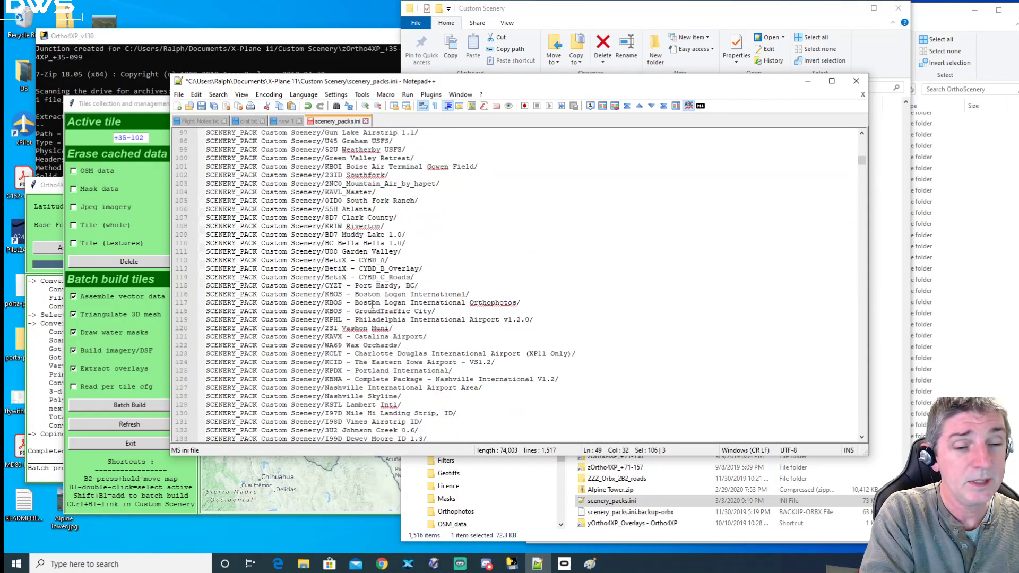
drag(275, 157, 346, 242)
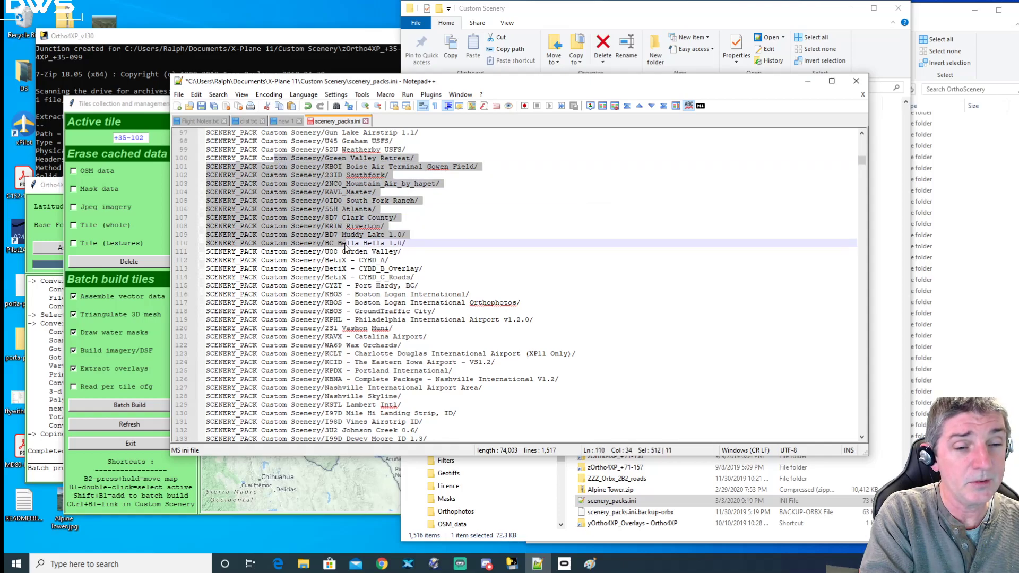
scroll(386, 290, down, 6)
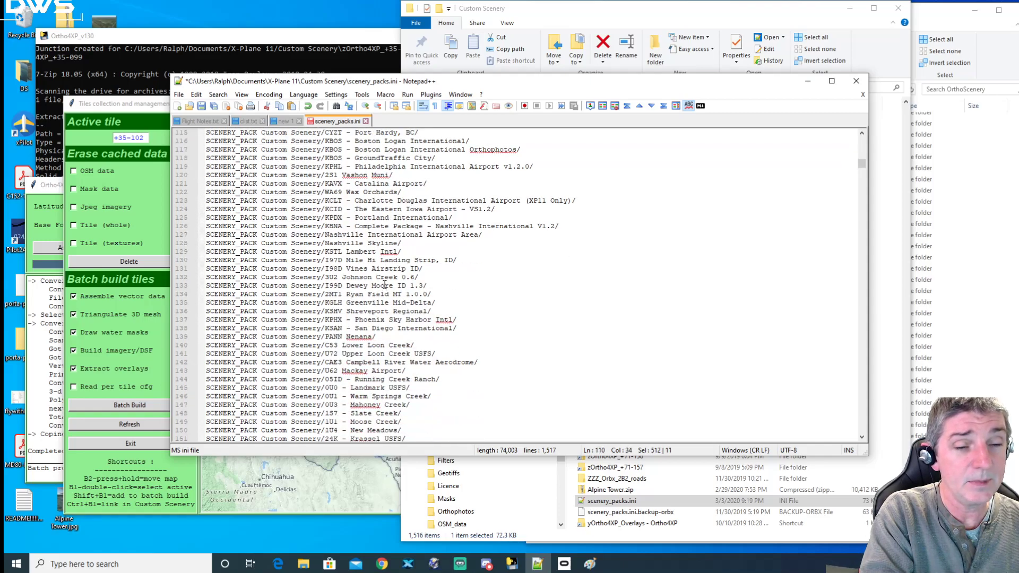
scroll(385, 285, down, 5)
scroll(385, 286, down, 5)
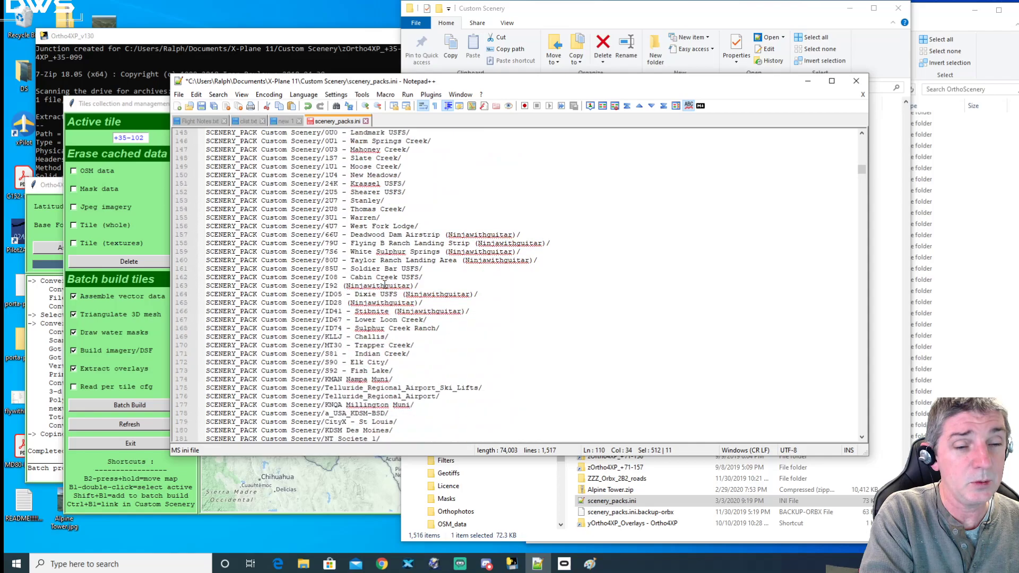
scroll(386, 286, down, 5)
scroll(384, 281, down, 17)
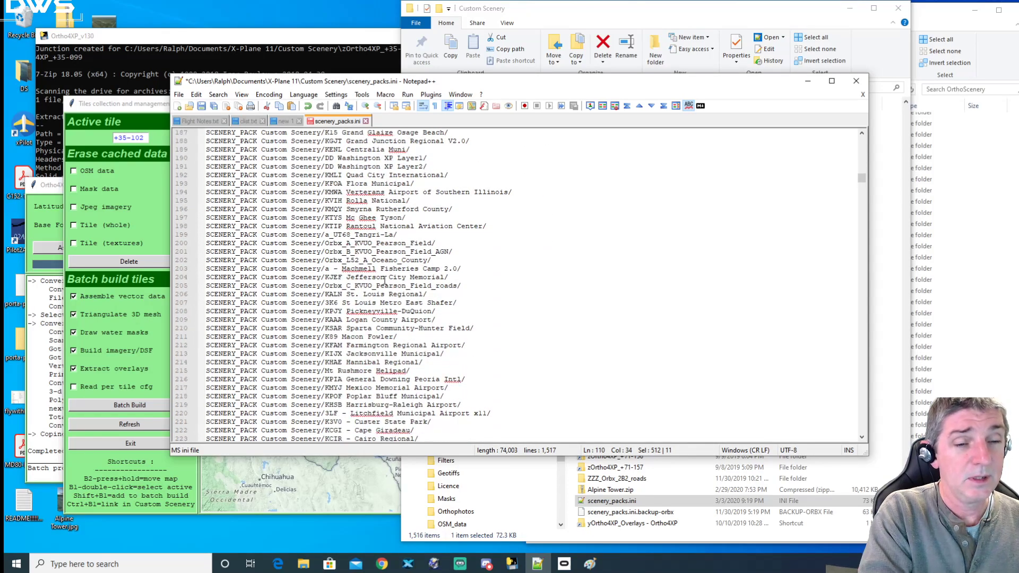
scroll(385, 279, down, 5)
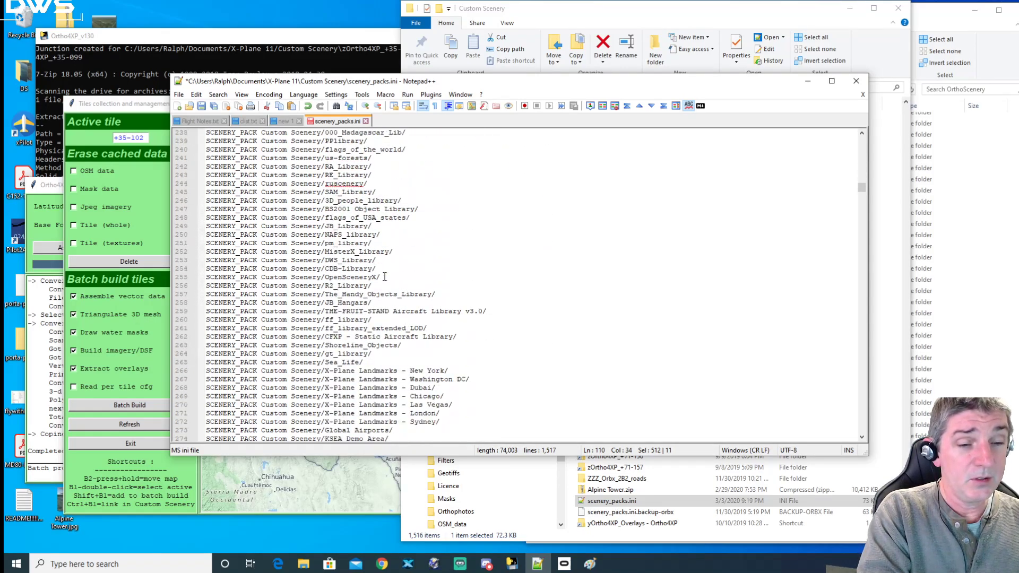
Step: Examine the order of the library, X-Plane Landmarks, Global Airports, overlay, mesh and zOrtho4XP tile entries
drag(307, 192, 374, 320)
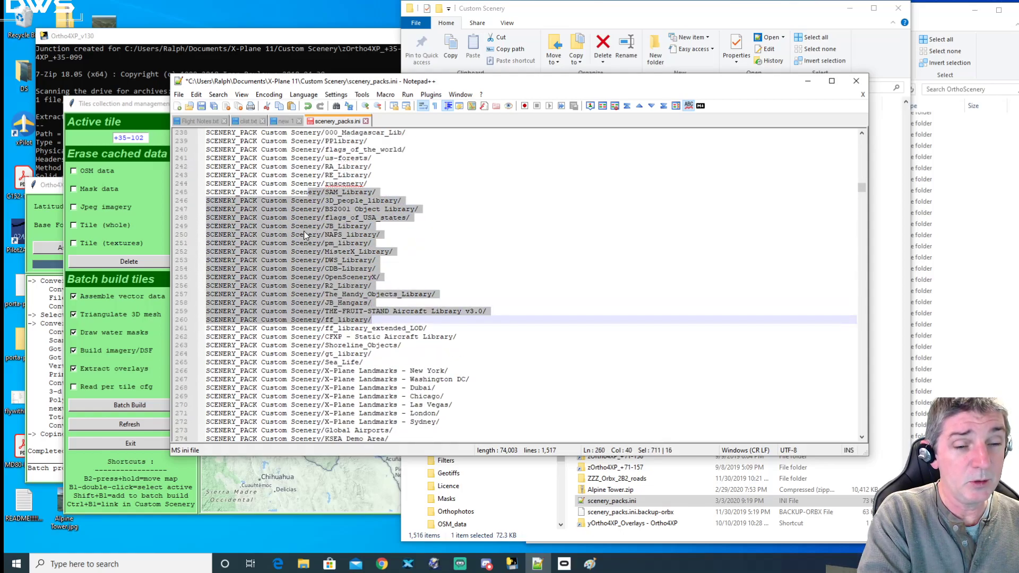
click(312, 217)
scroll(337, 291, down, 3)
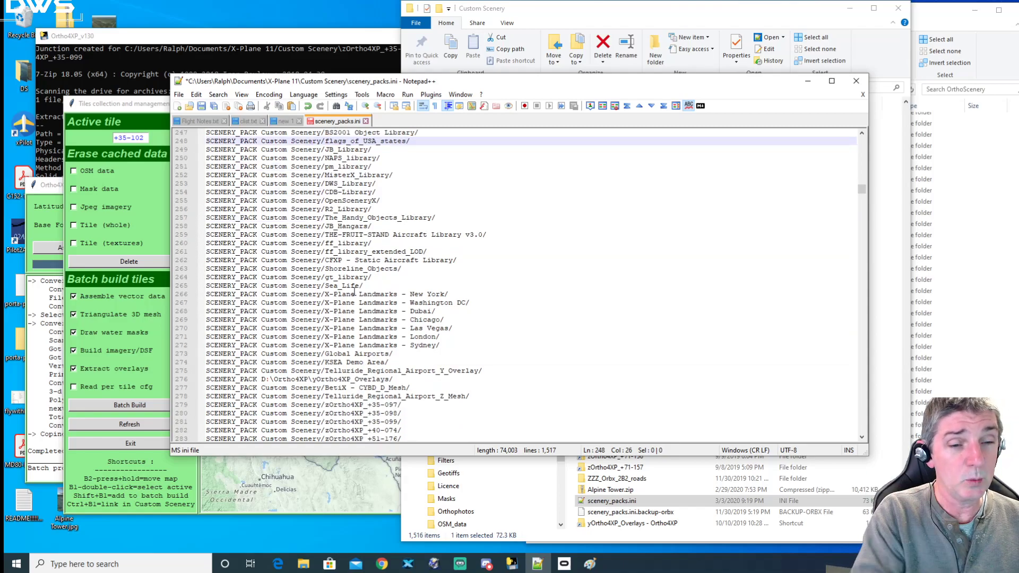
scroll(379, 259, down, 3)
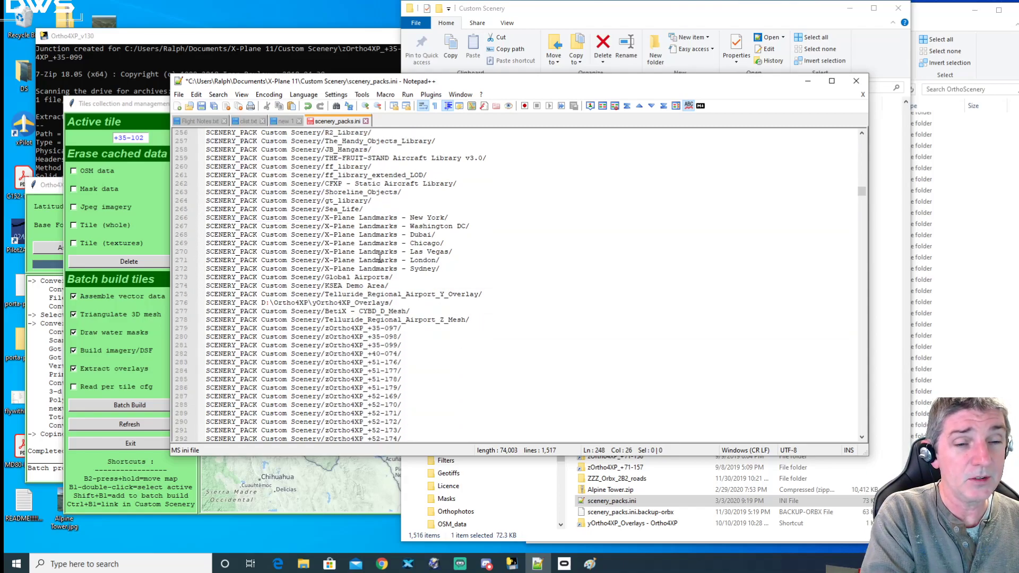
drag(321, 218, 366, 277)
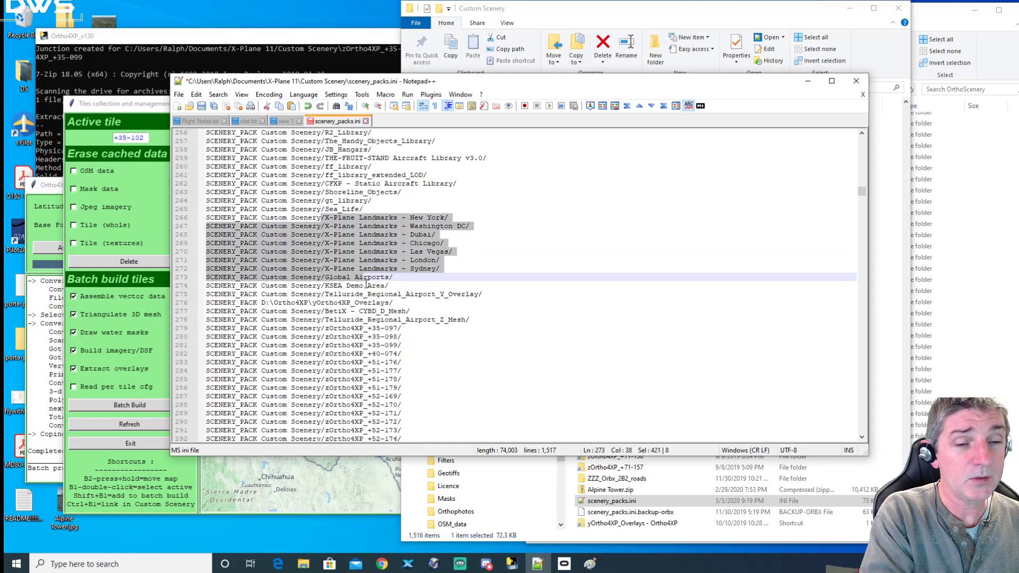
scroll(381, 297, down, 2)
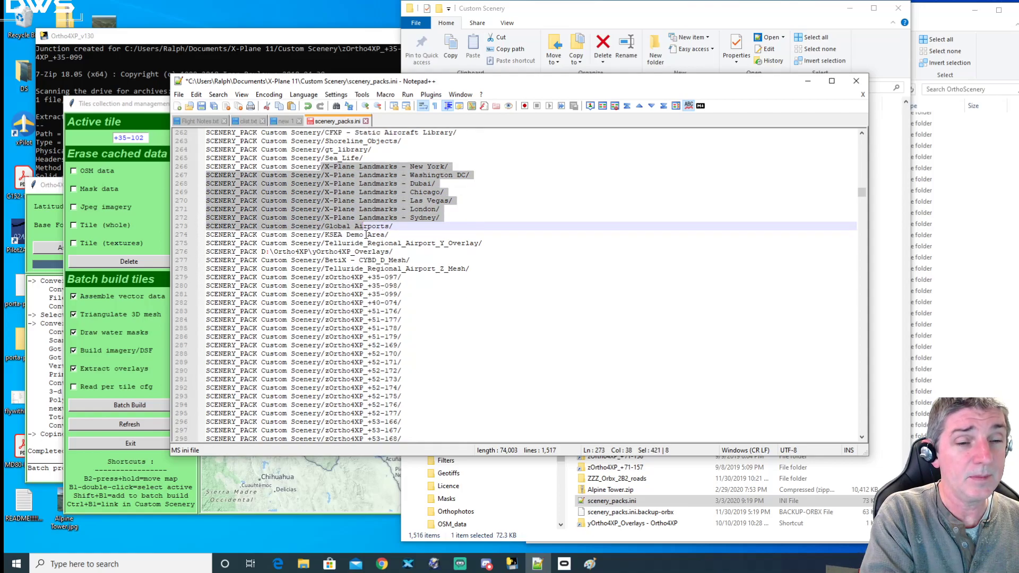
drag(321, 244, 377, 245)
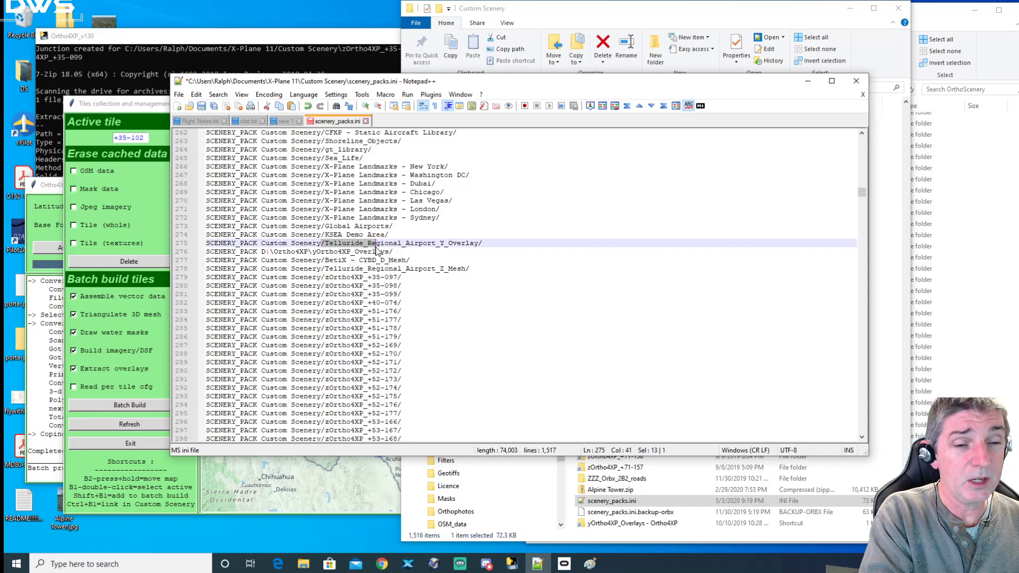
drag(297, 277, 364, 405)
scroll(376, 364, down, 7)
scroll(376, 363, up, 9)
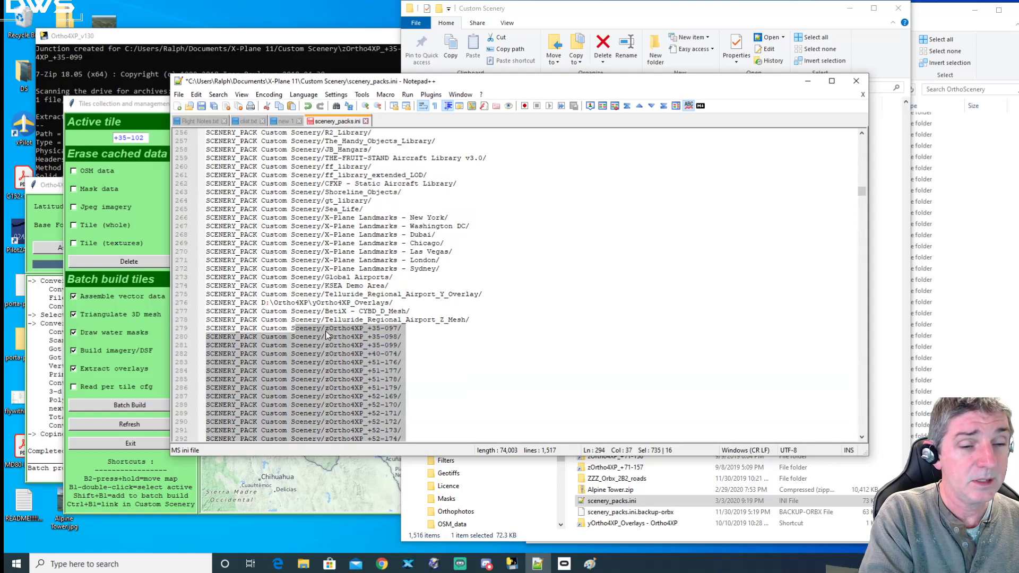
Step: Insert SCENERY_PACK Custom Scenery/zOrtho4XP_+35-102/ on a new line directly below the Telluride_Regional_Airport_Z_Mesh entry
click(325, 329)
click(475, 321)
key(Return)
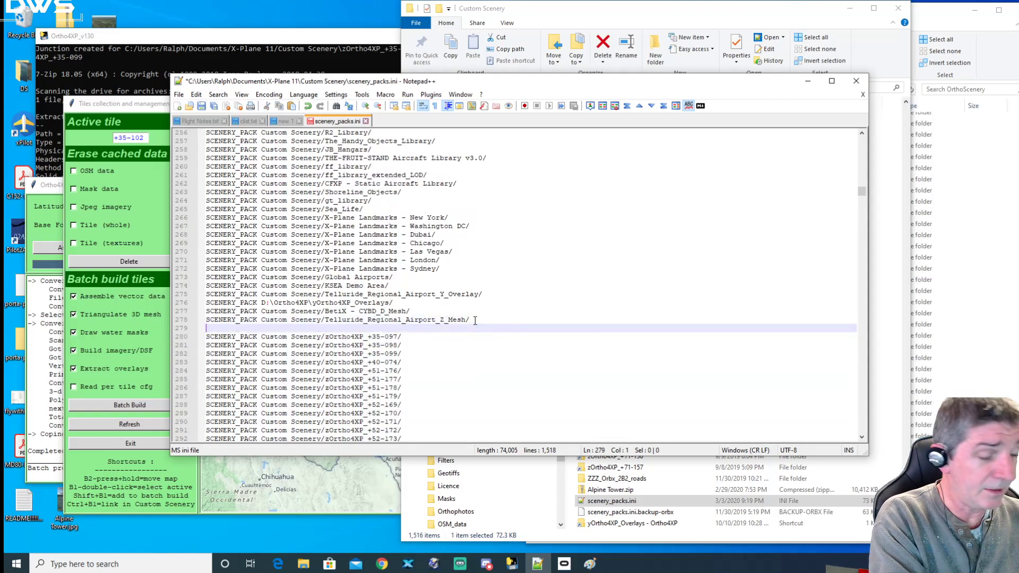
text(SCENERY_PACK Custom Scenery/zOrtho4XP_+35-102/)
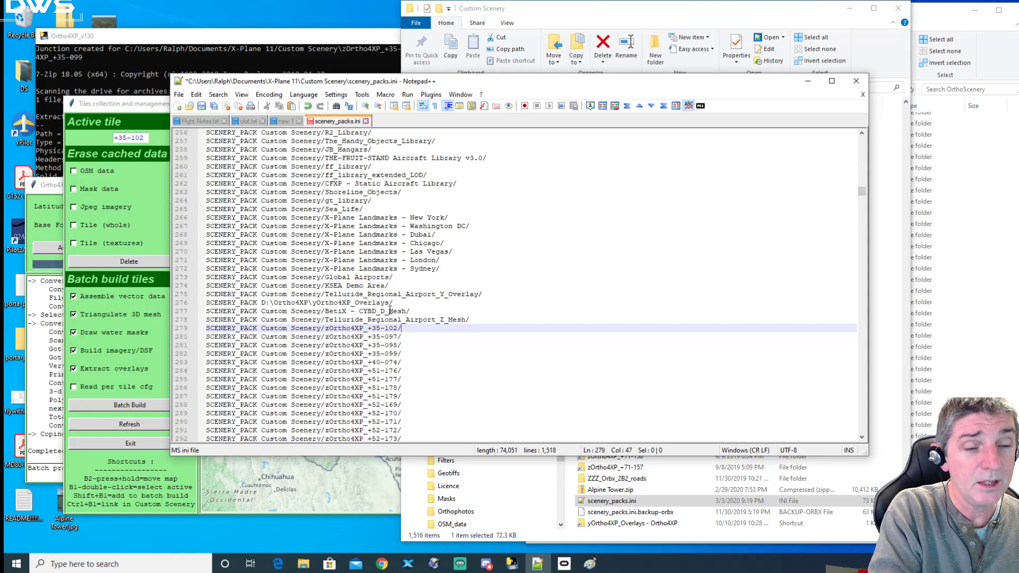
Step: Highlight the D:\Ortho4XP\yOrtho4XP_Overlays entry and compare its position with the layer sketch in Paint
drag(393, 302, 198, 299)
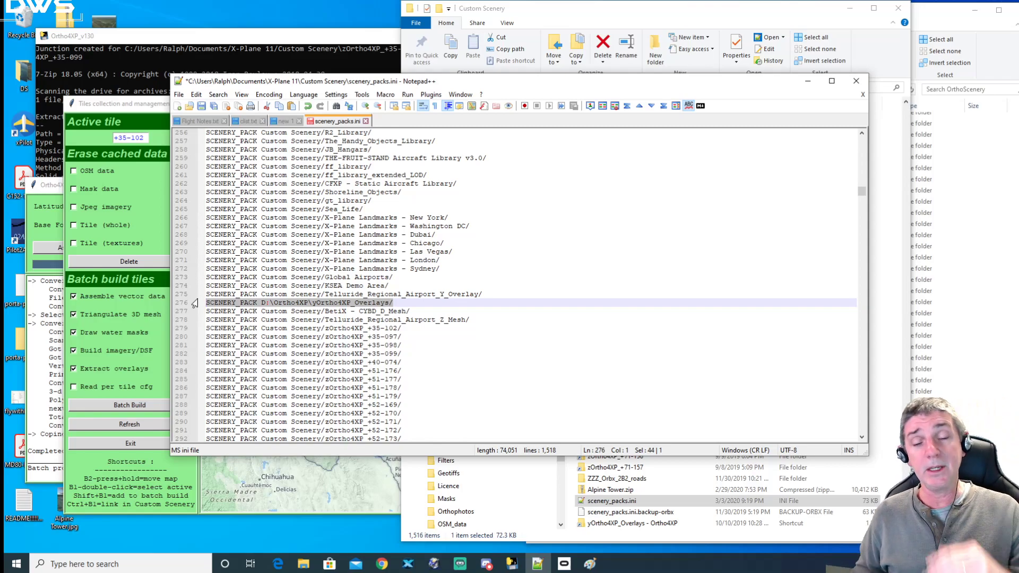
click(589, 564)
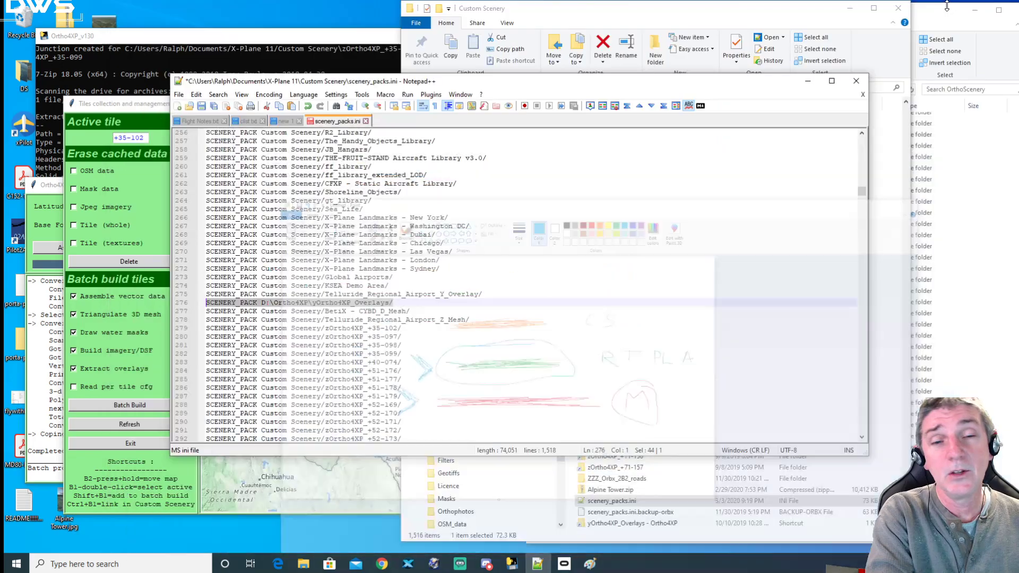
click(951, 8)
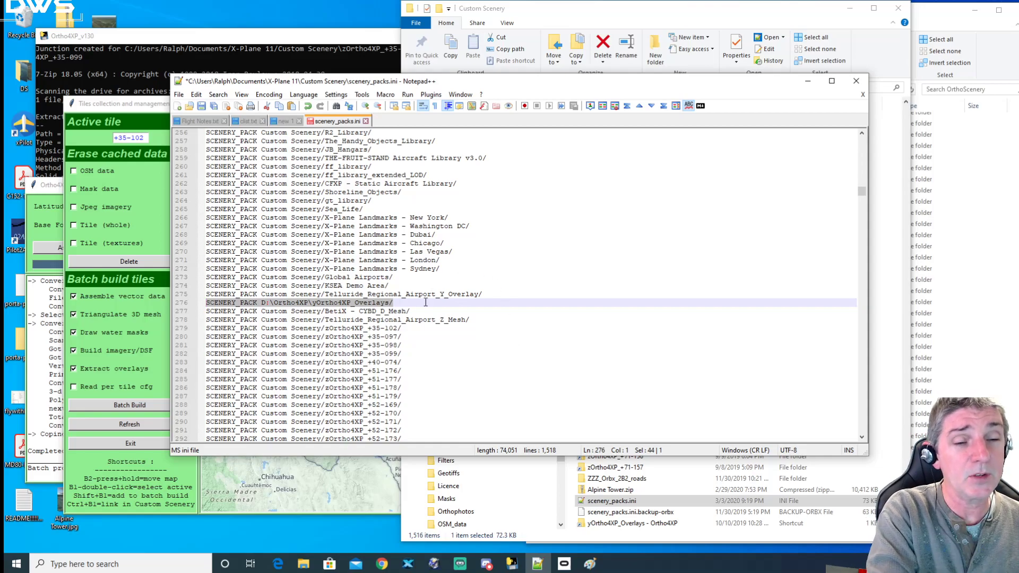
click(359, 303)
drag(402, 302, 199, 303)
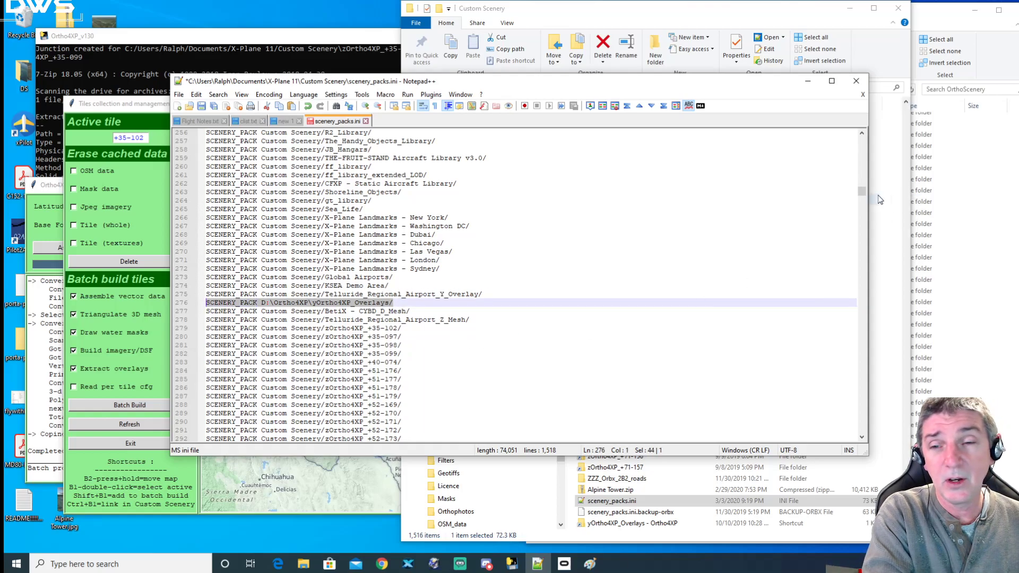
Step: Check the entries around yOrtho4XP_Overlays and save the reordered scenery_packs.ini
mouse_move(862, 192)
mouse_down()
mouse_move(863, 329)
mouse_move(837, 382)
mouse_move(836, 448)
mouse_move(858, 193)
mouse_up()
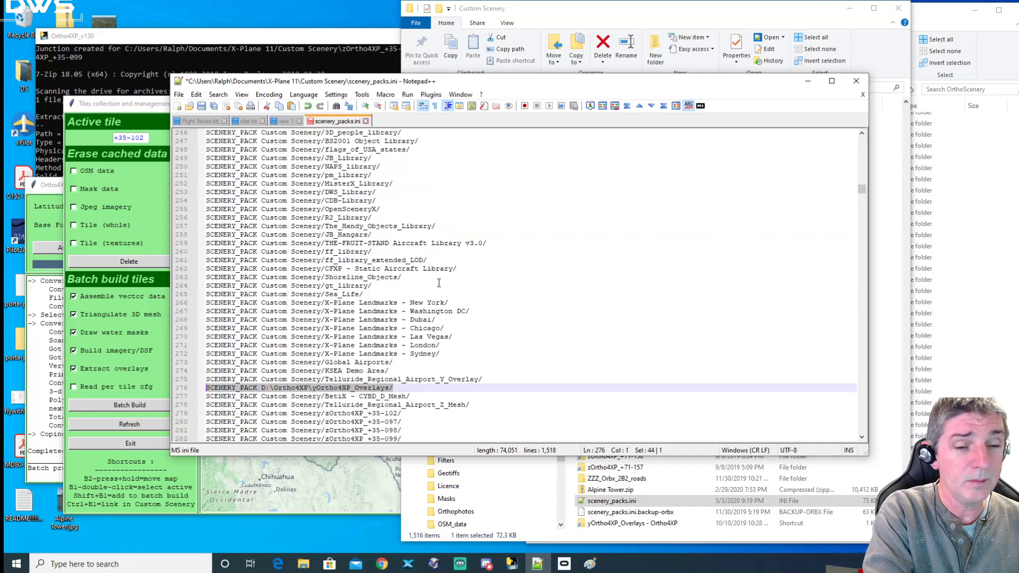
scroll(439, 283, down, 2)
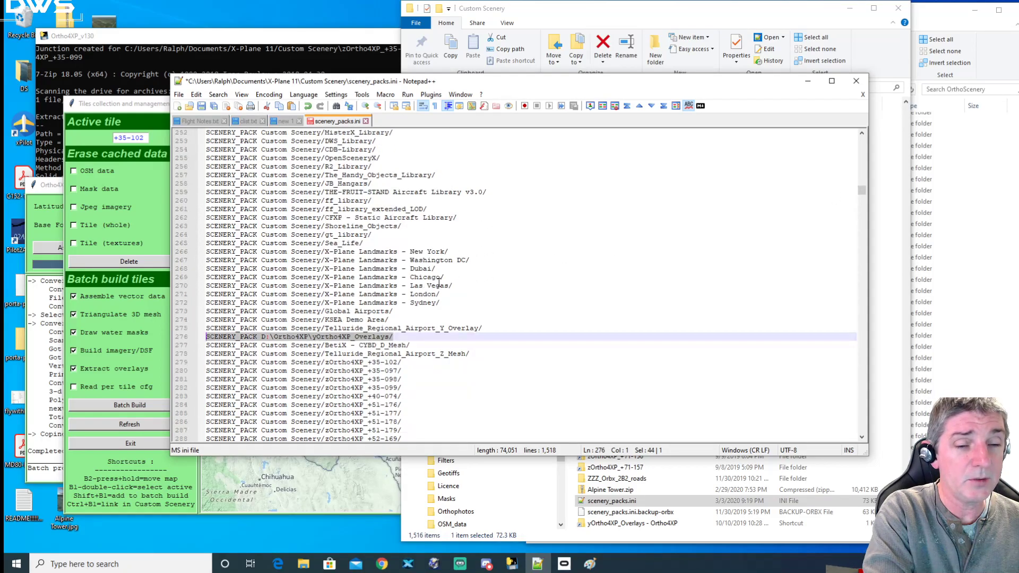
click(201, 107)
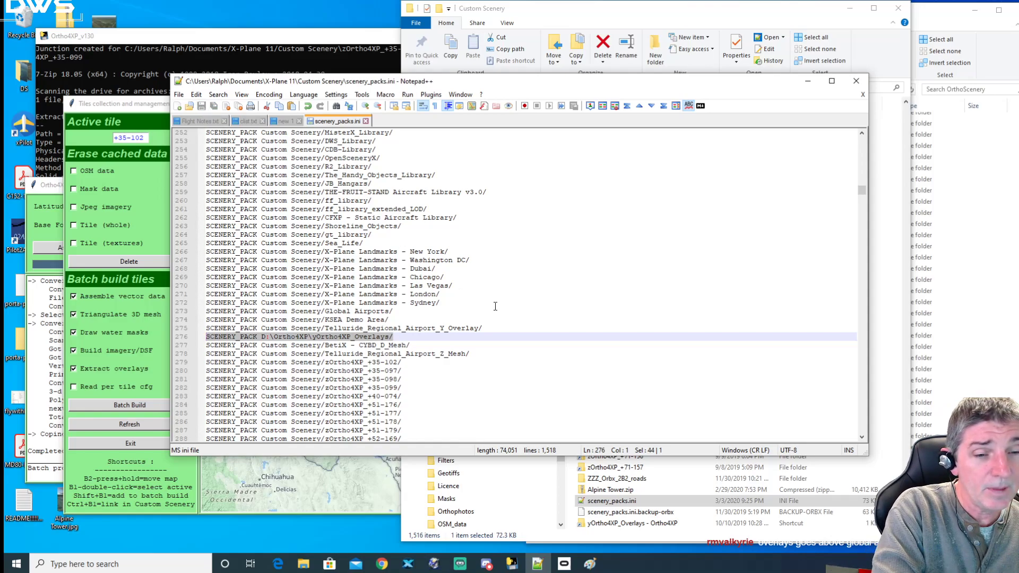
Step: Highlight the Global Airports entry and the zOrtho4XP_+35-102 entry to compare their positions in the list
scroll(494, 306, down, 1)
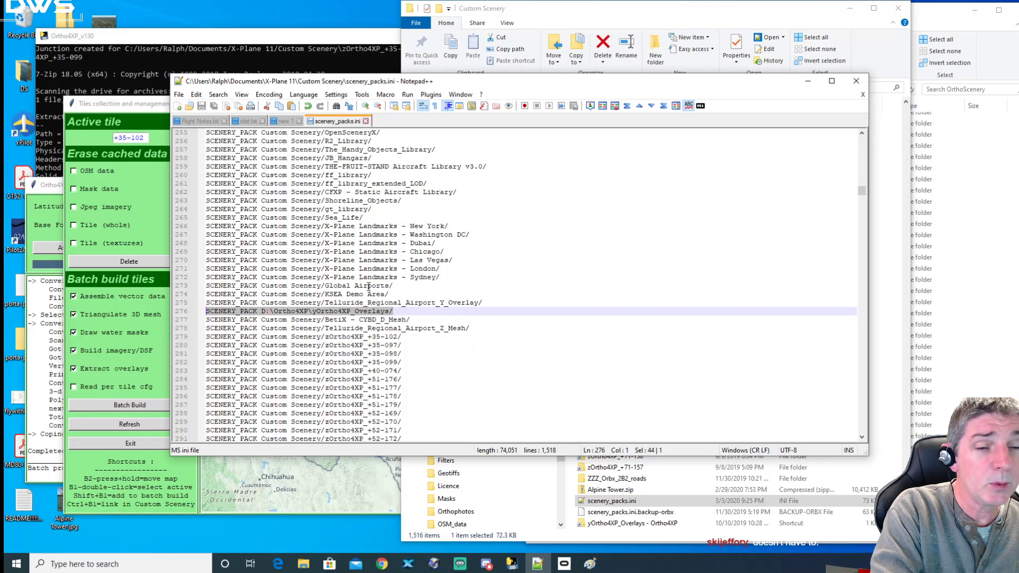
drag(393, 286, 277, 286)
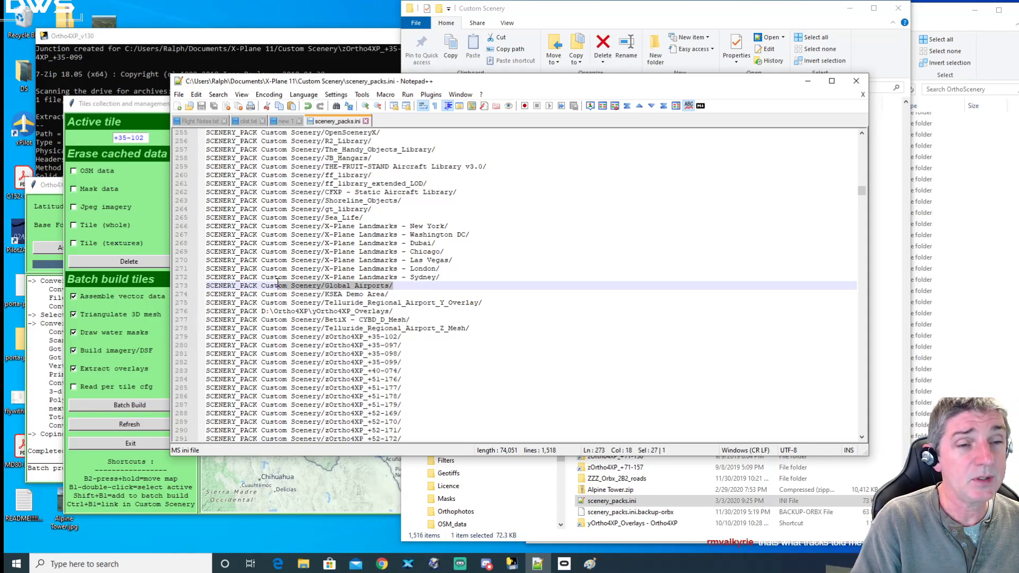
drag(402, 338, 201, 339)
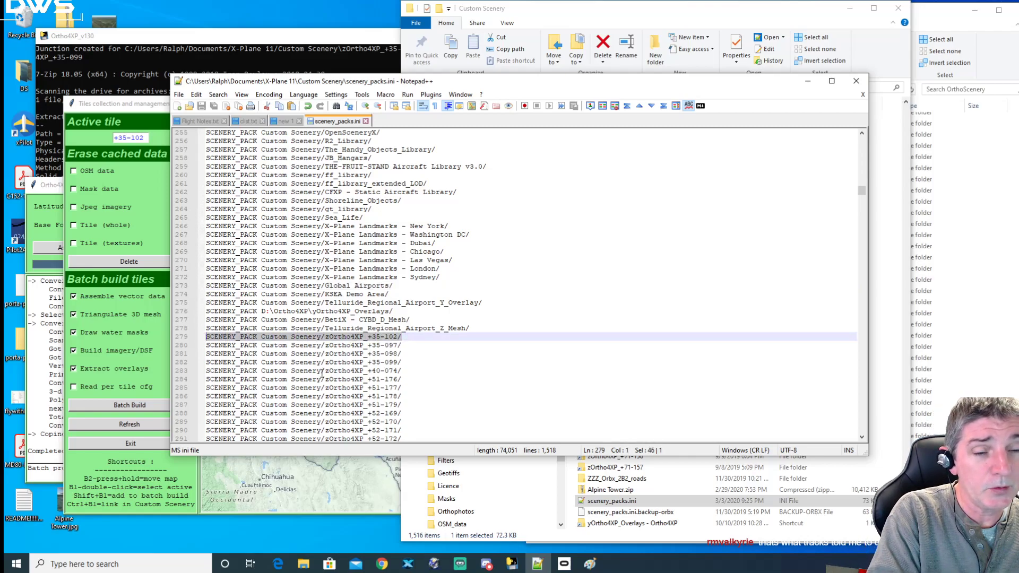
Step: Review the airport entries at the start of scenery_packs.ini and compare them with the overlay and zOrtho4XP entries further down
drag(866, 195, 863, 139)
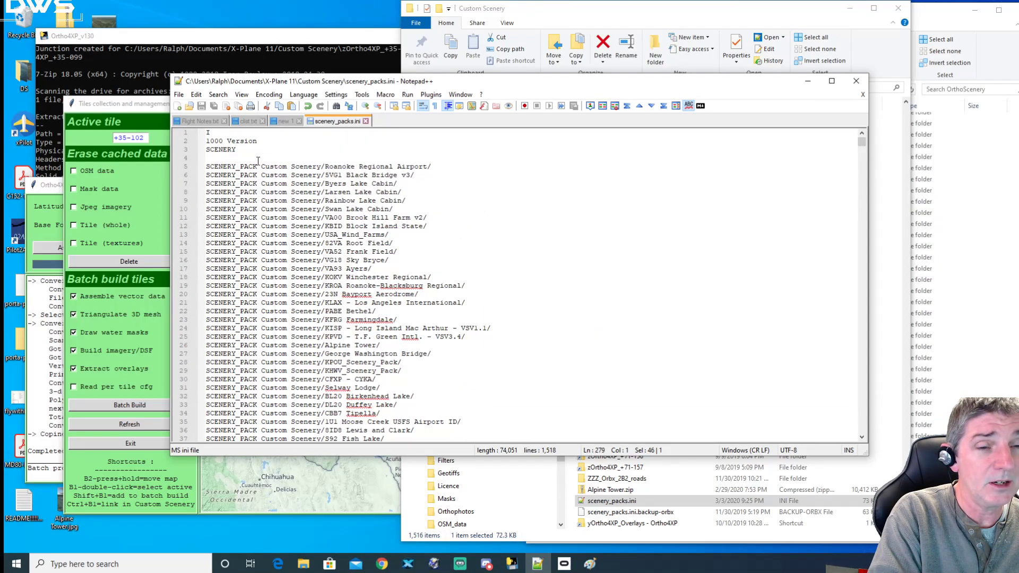
double_click(343, 167)
click(343, 174)
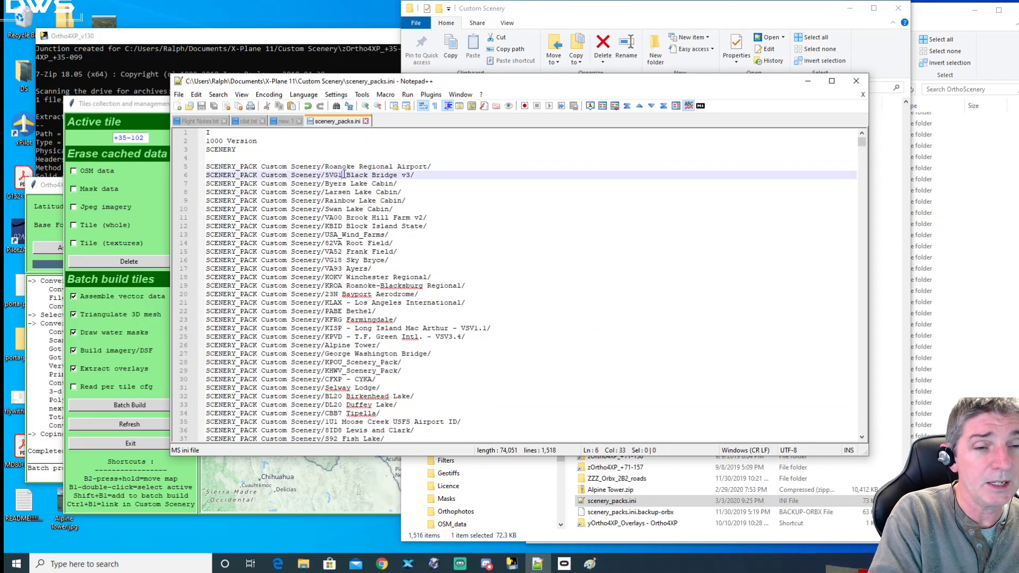
drag(344, 174, 363, 209)
drag(862, 142, 860, 191)
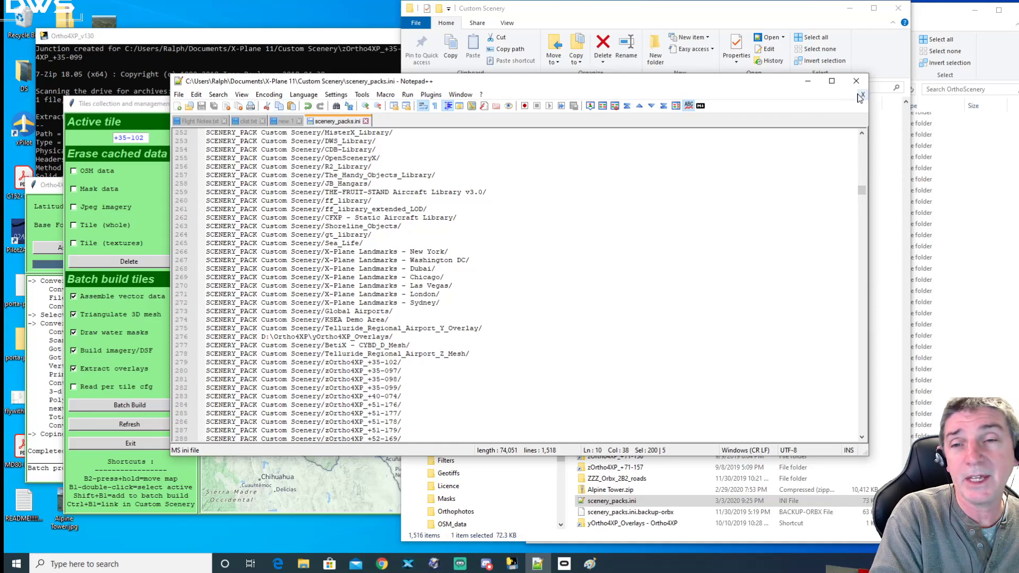
Step: Close scenery_packs.ini, minimize Notepad++ and launch X-Plane 11
click(365, 122)
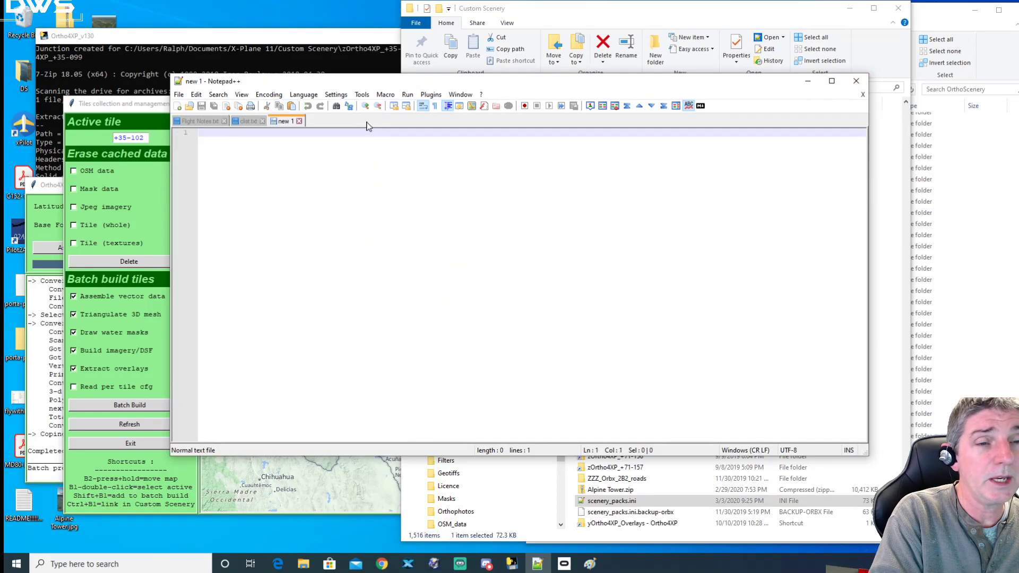
click(808, 81)
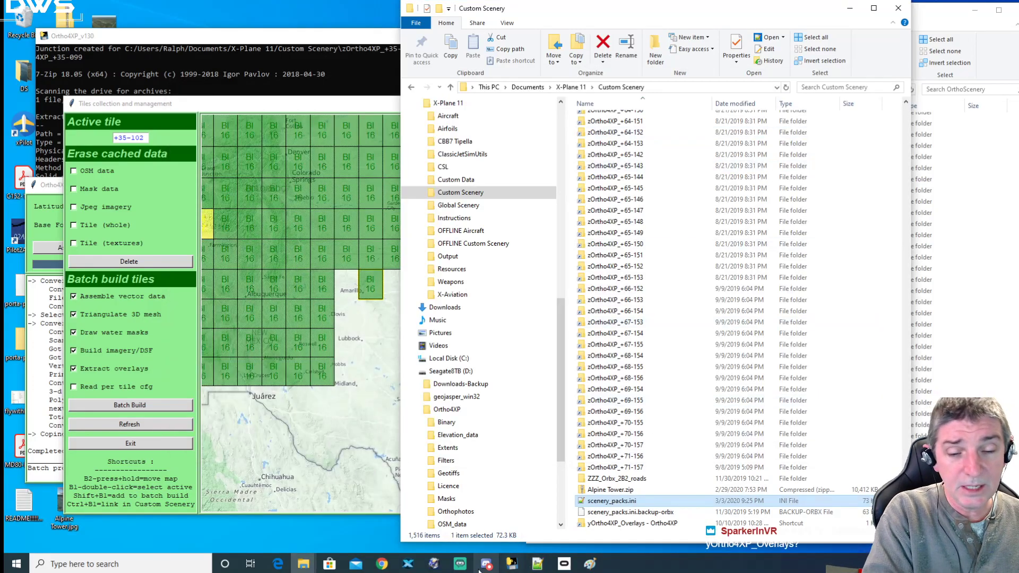
click(407, 564)
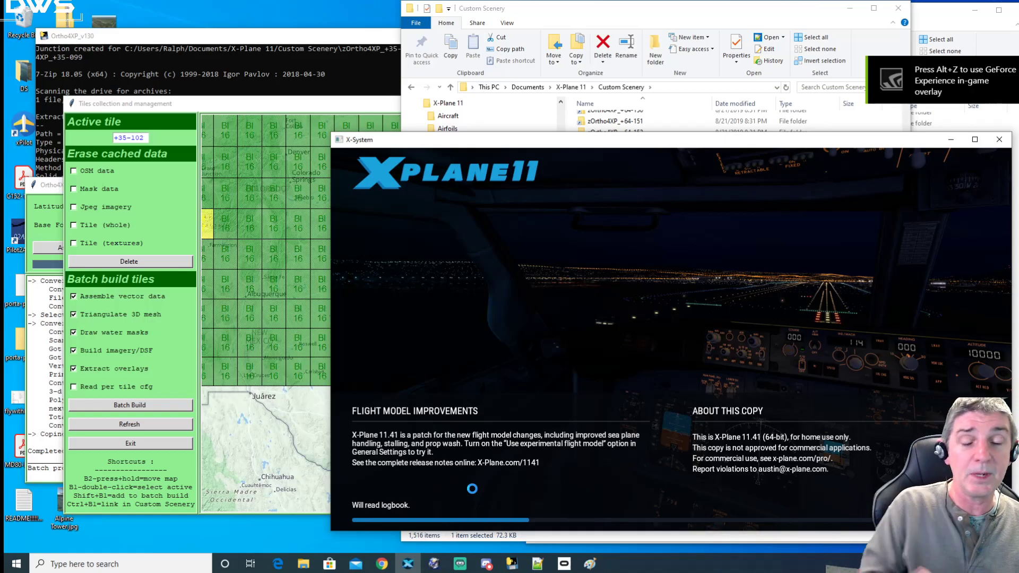
Step: Select the yOrtho4XP_Overlays - Ortho4XP shortcut in the Custom Scenery folder and move that window aside to uncover the OrthoScenery window
click(448, 277)
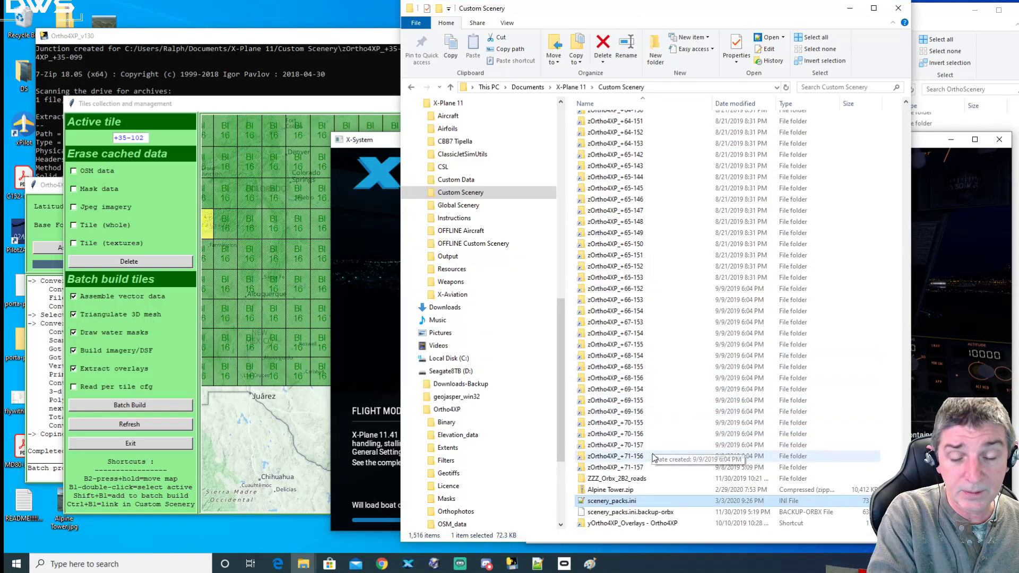
click(599, 527)
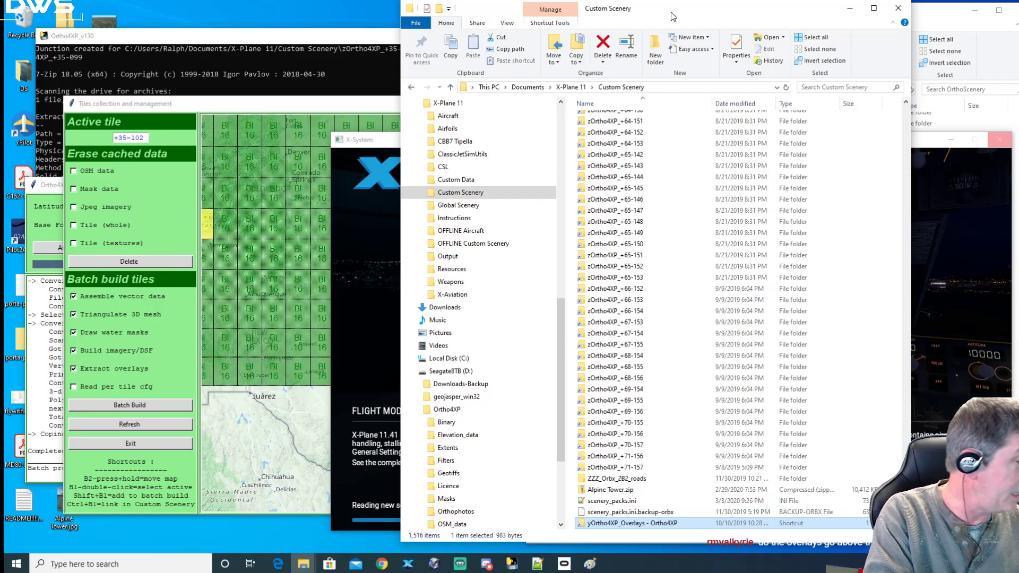
drag(685, 16, 426, 17)
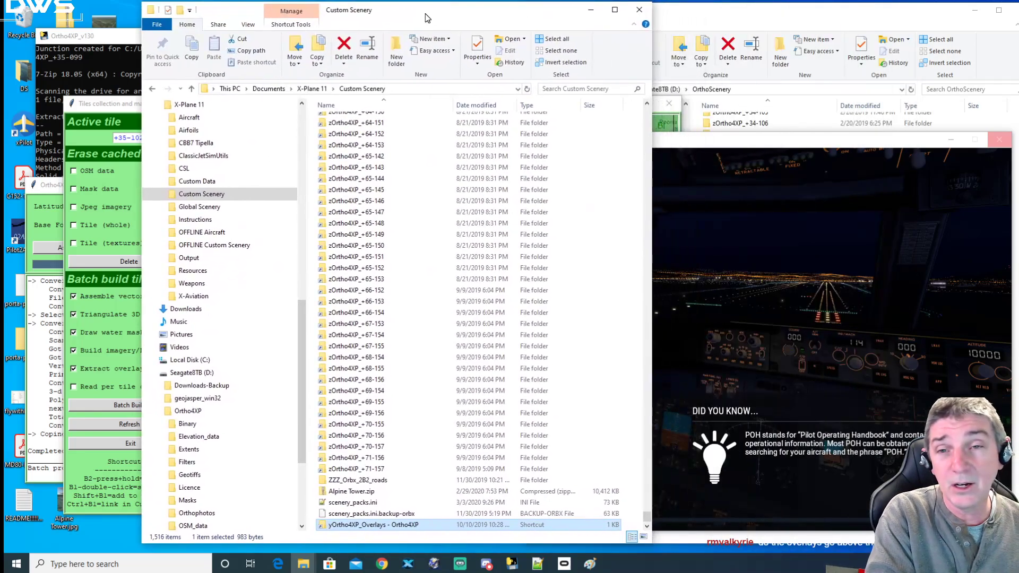
Step: Browse the D: drive to Ortho4XP\yOrtho4XP_Overlays\Earth nav data, examine its tile folders, and return to yOrtho4XP_Overlays
click(739, 28)
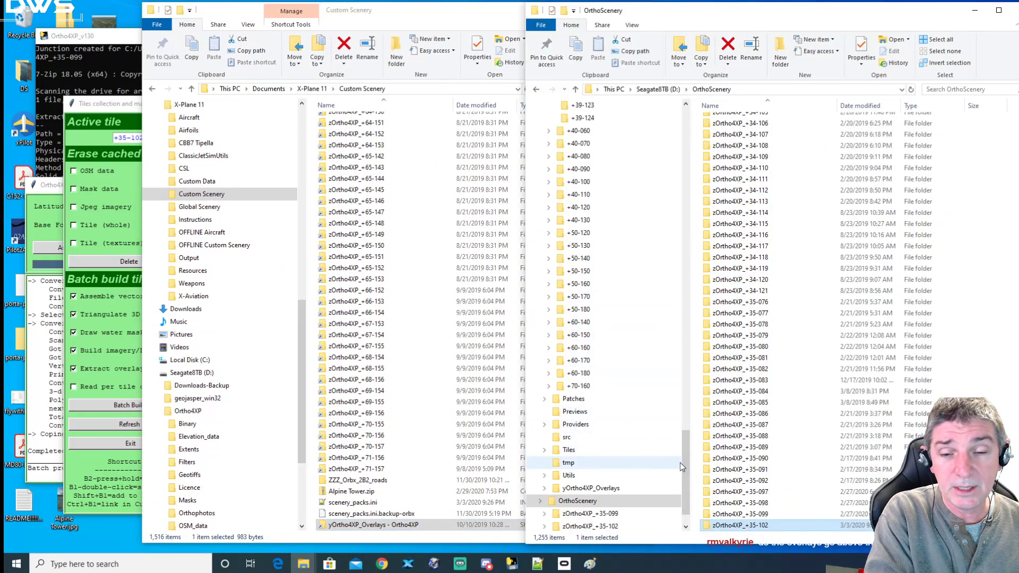
drag(690, 445, 685, 201)
click(576, 357)
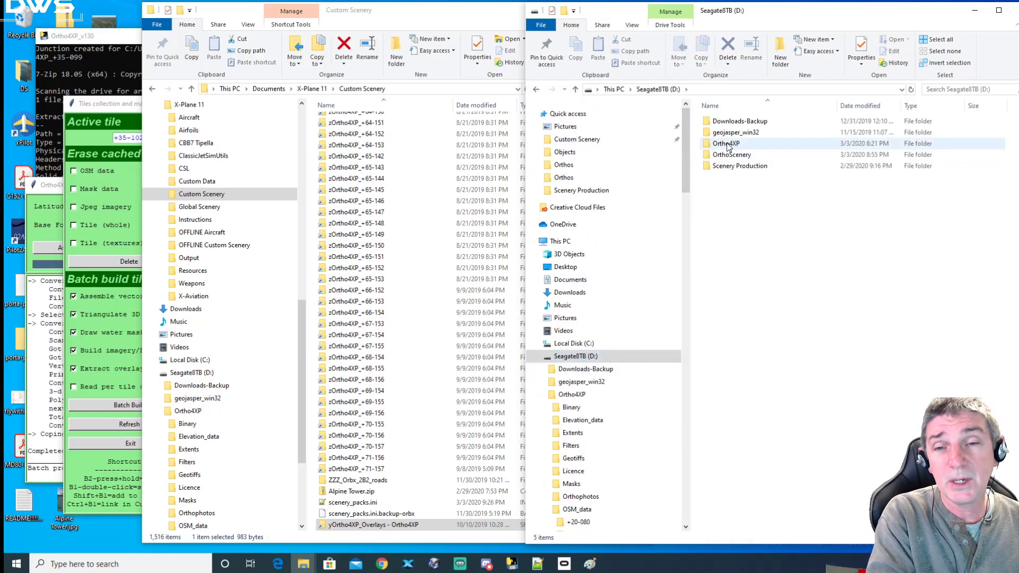
click(728, 145)
double_click(728, 145)
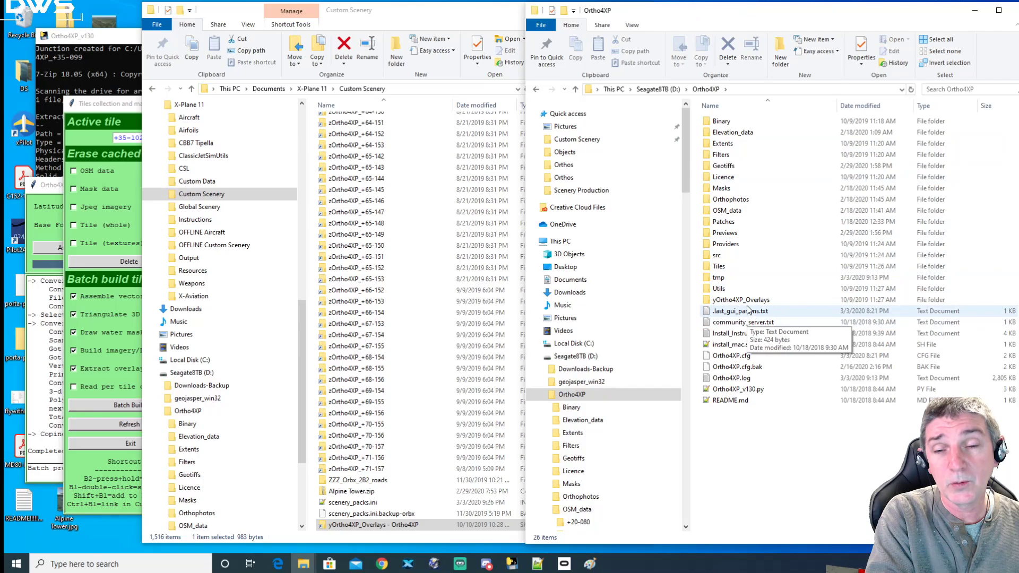
double_click(731, 300)
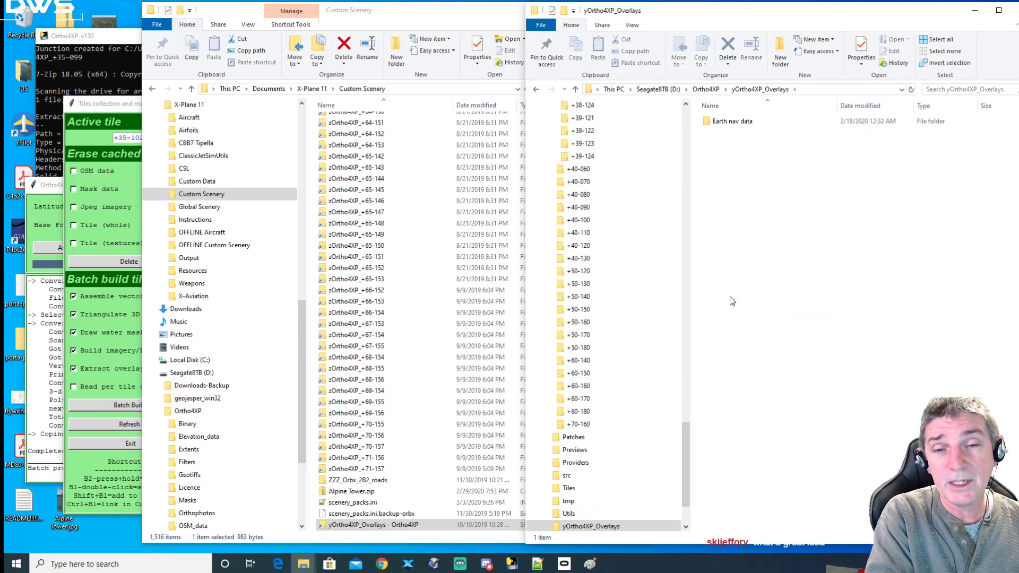
double_click(725, 121)
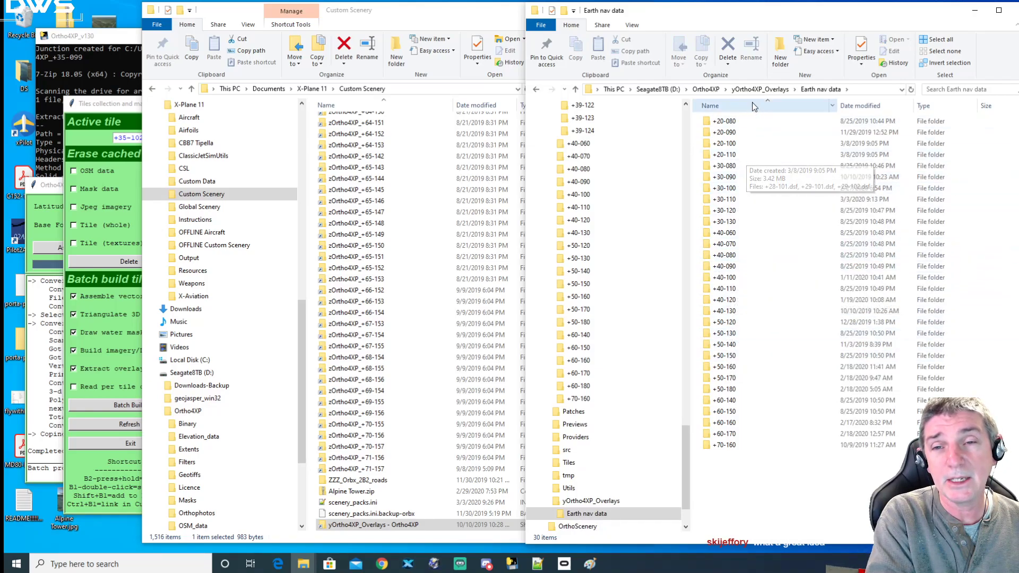
click(760, 89)
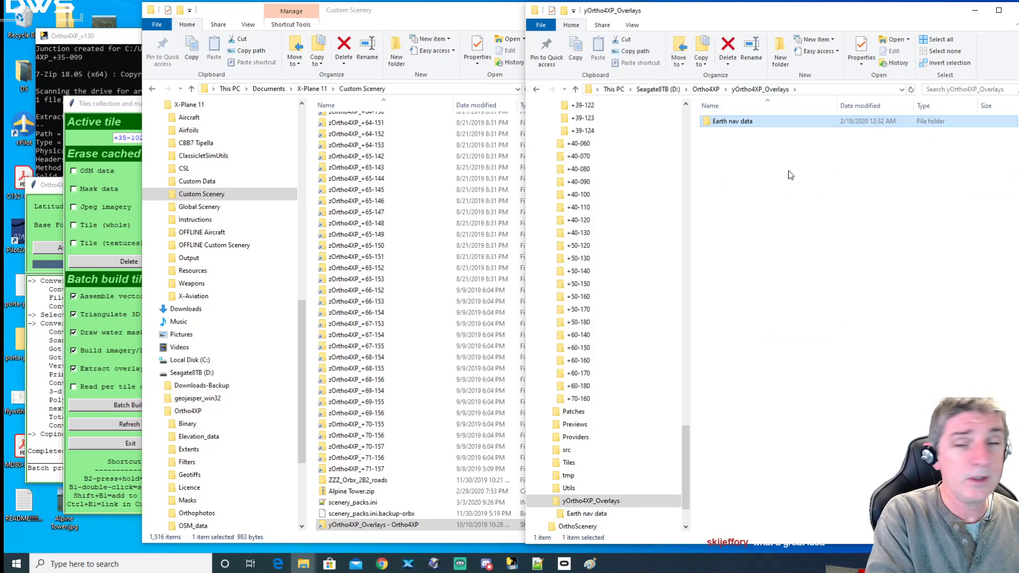
Step: Create a trial shortcut to the yOrtho4XP_Overlays folder inside the Ortho4XP folder and delete that shortcut
click(716, 91)
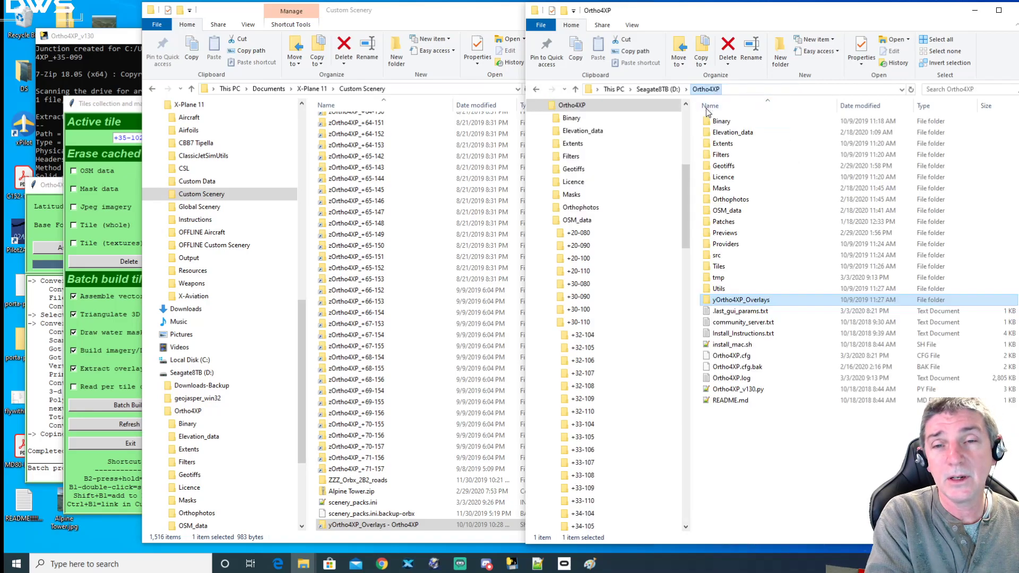
right_click(710, 302)
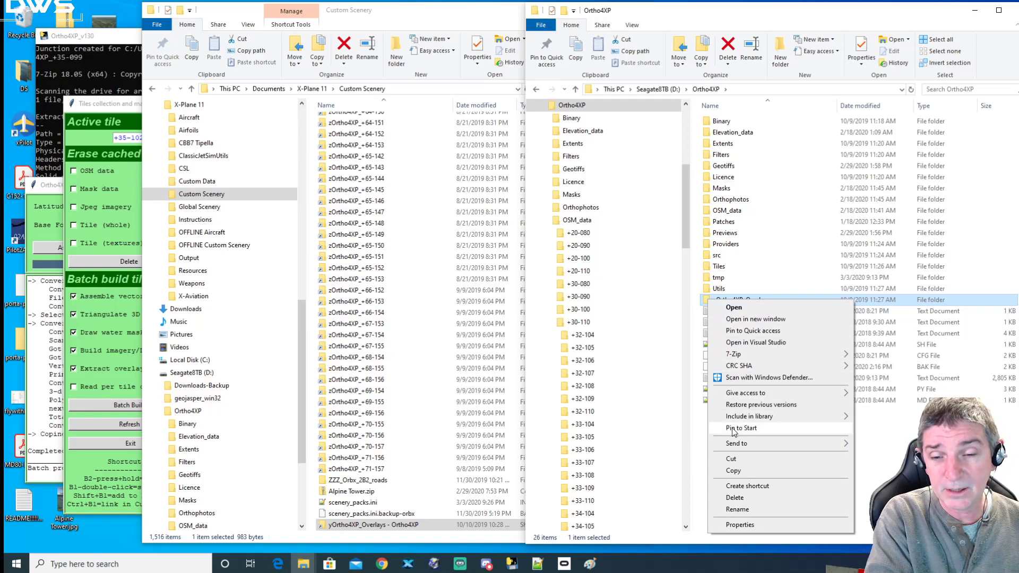
click(764, 486)
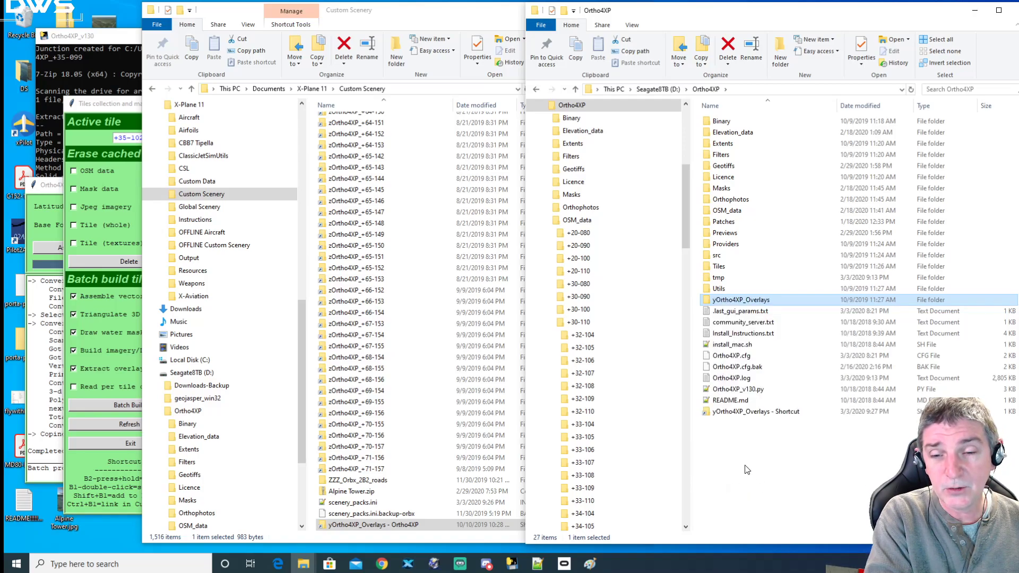
click(731, 412)
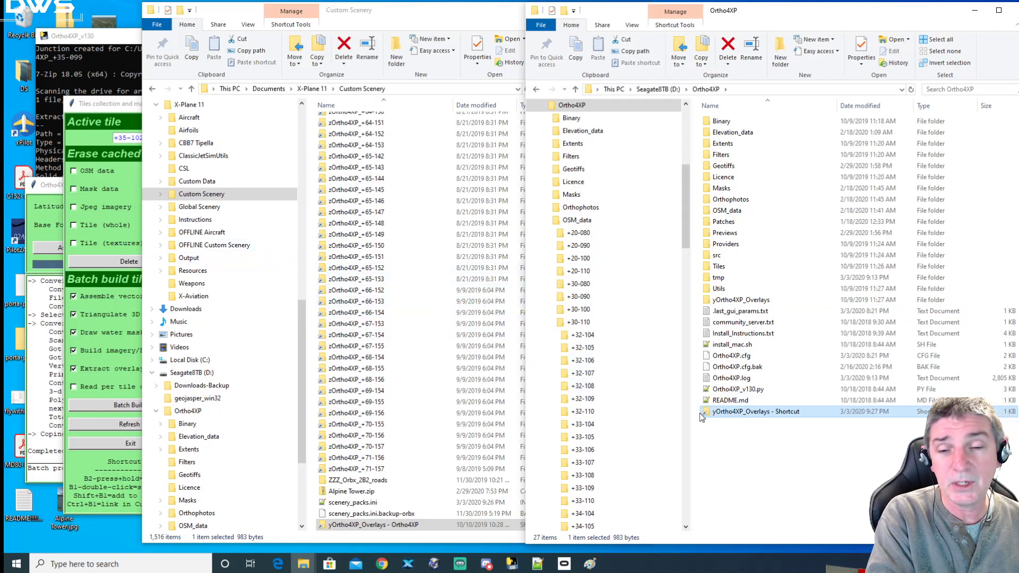
click(715, 449)
click(719, 417)
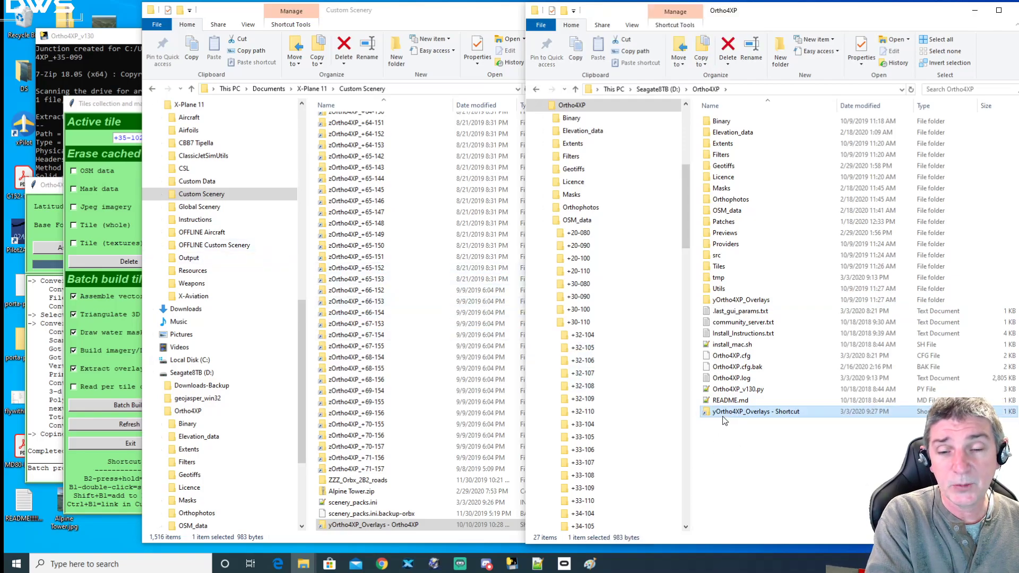
key(Delete)
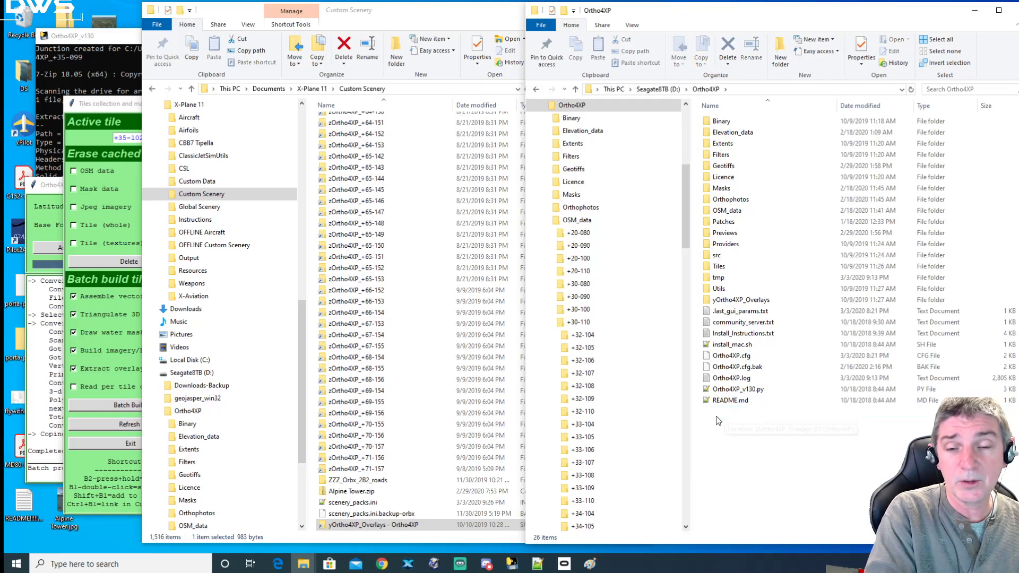
Step: Check the loaded scenery in X-Plane 11 and reopen scenery_packs.ini from the Custom Scenery folder
click(332, 503)
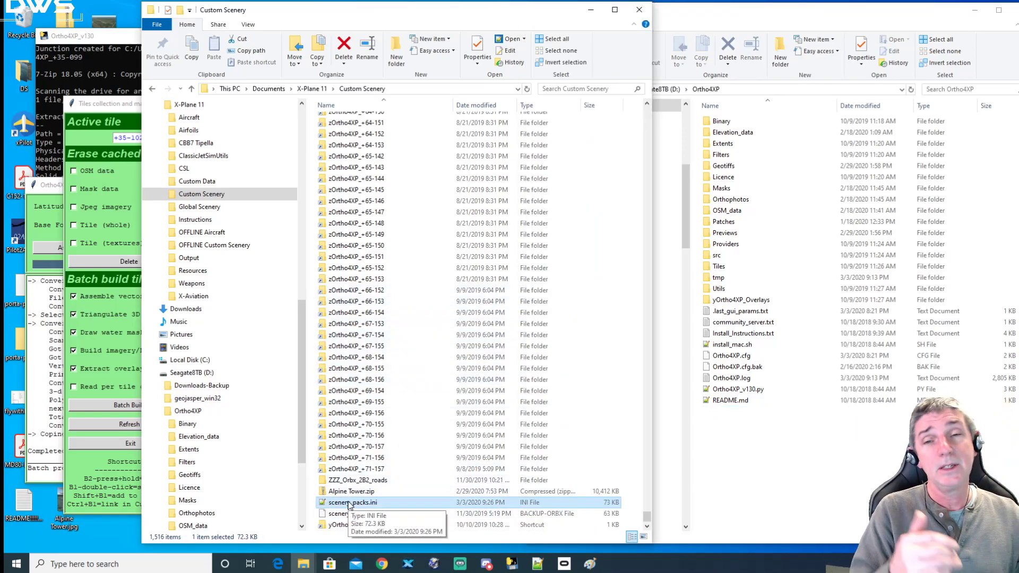
click(408, 564)
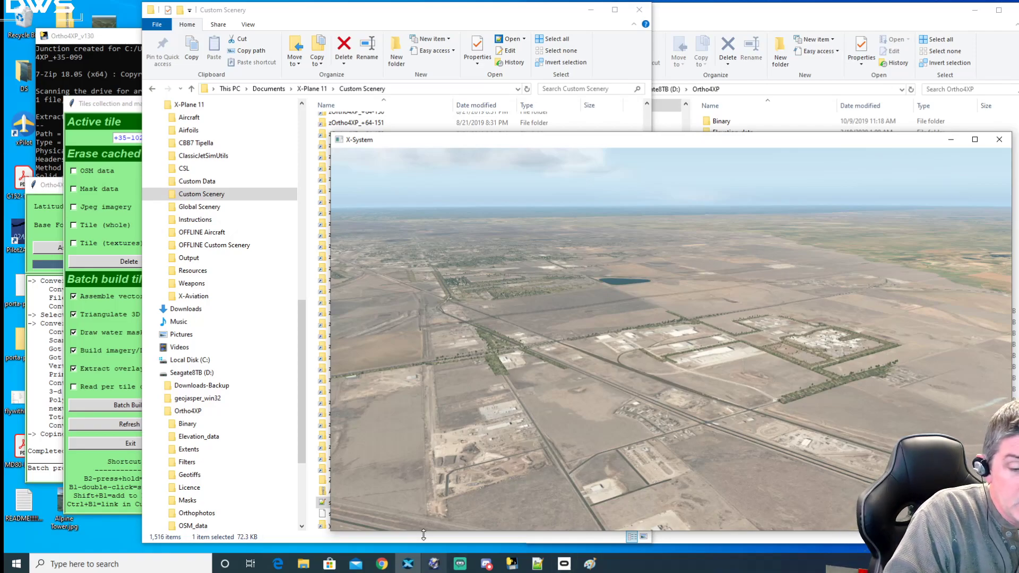
mouse_move(304, 564)
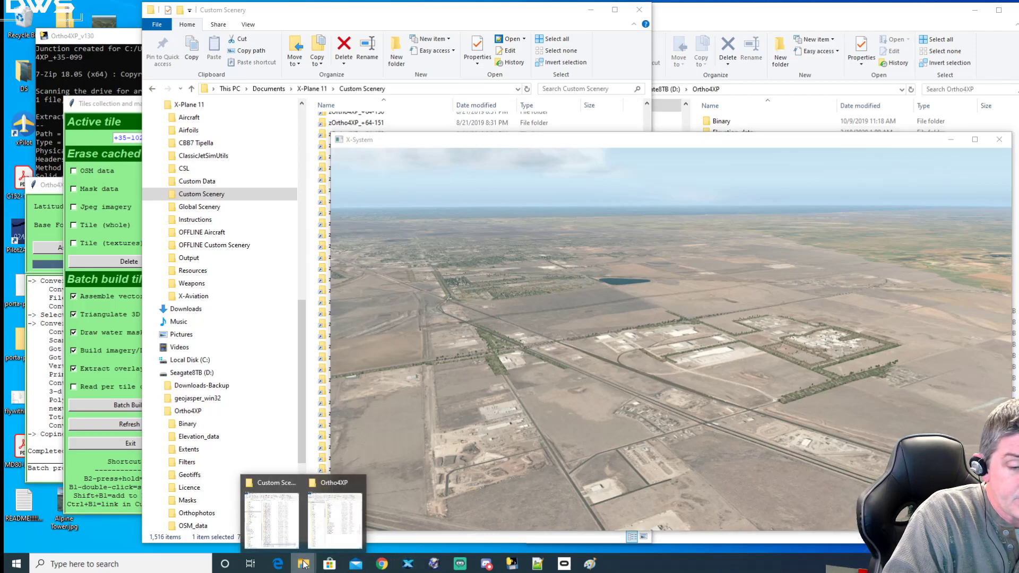
click(290, 536)
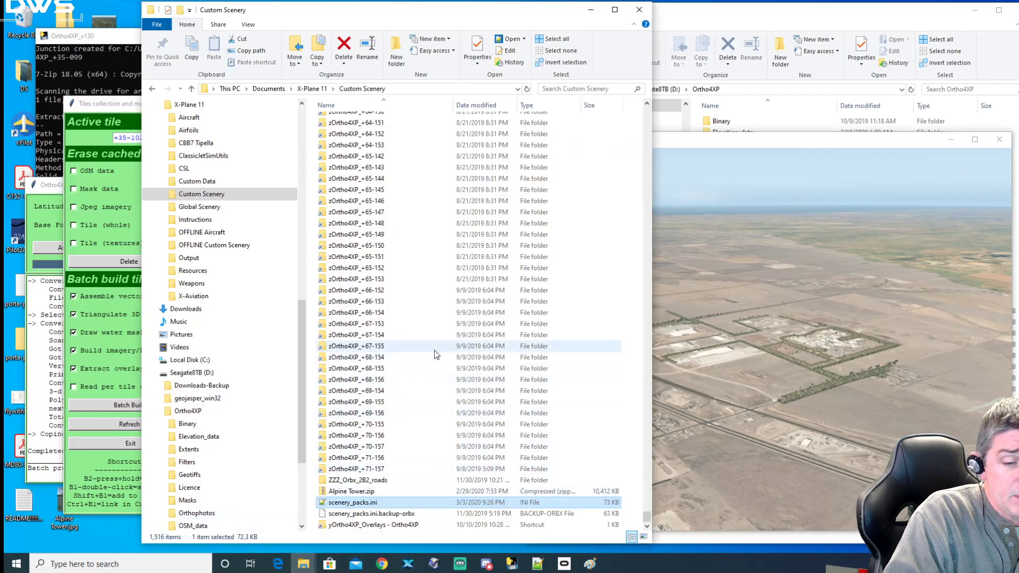
double_click(362, 505)
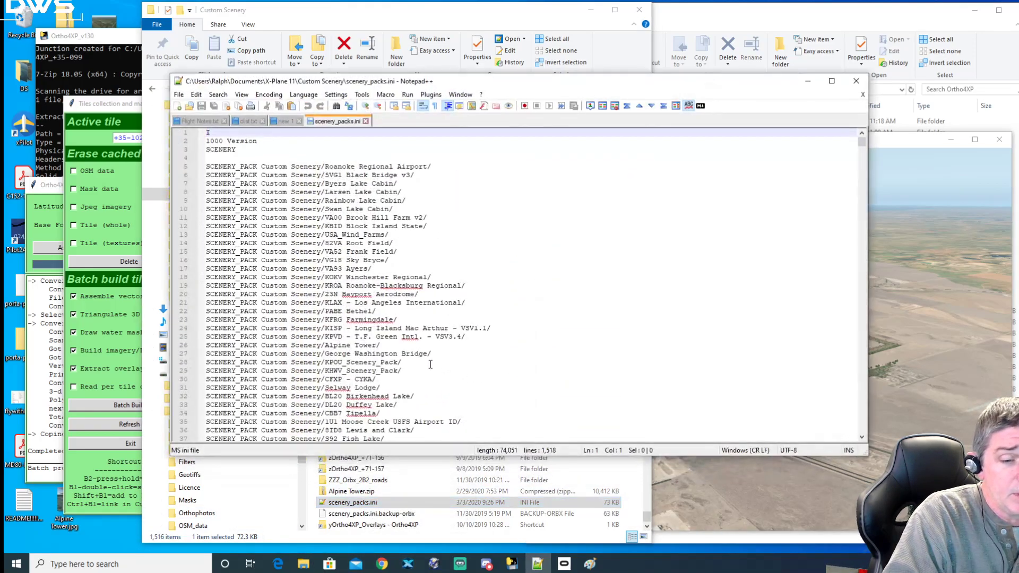
Step: Highlight the KSEA Demo Area entry and the D:\Ortho4XP\yOrtho4XP_Overlays entry to examine their order in the list
drag(862, 143, 861, 191)
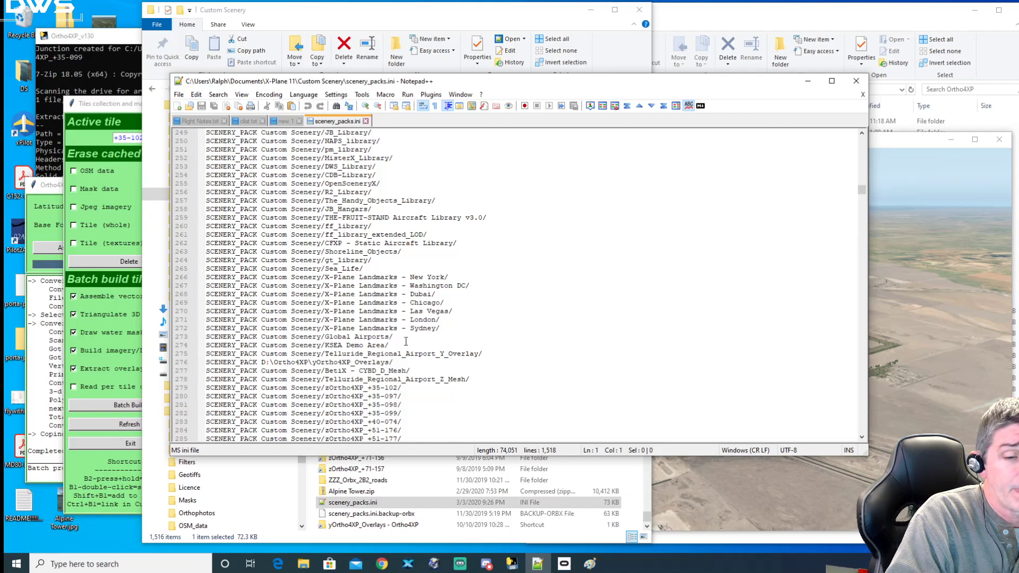
drag(389, 345, 197, 344)
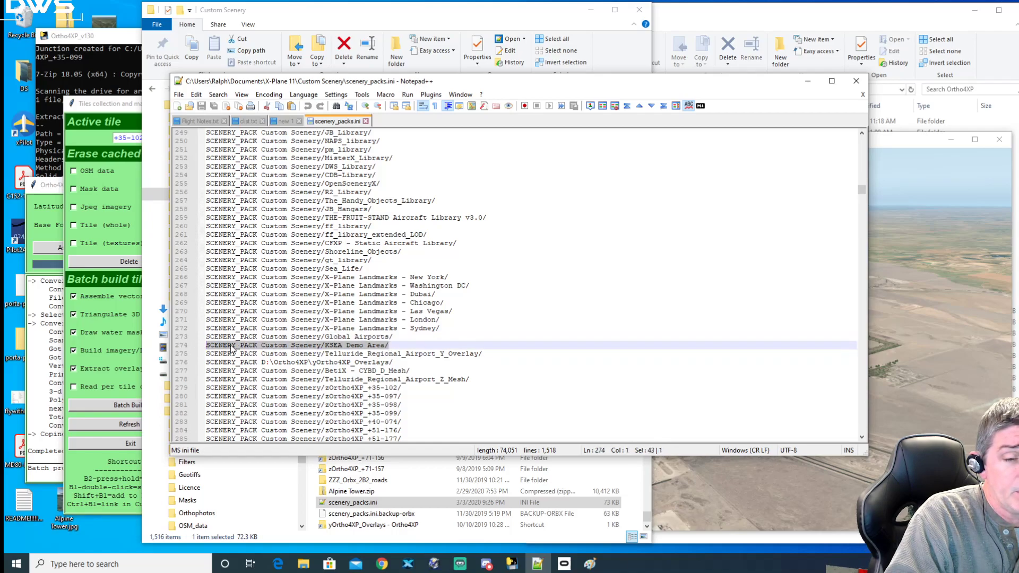
drag(393, 363, 195, 365)
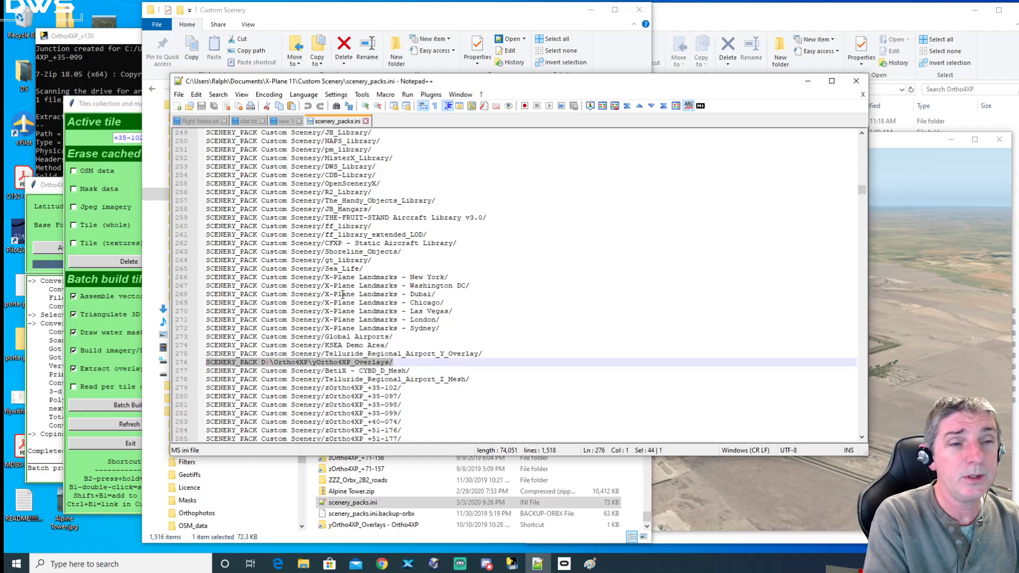
Step: Examine the zOrtho4XP_+66-153 folder's available actions and the Ortho4XP tile map, and return to scenery_packs.ini
drag(501, 88, 399, 139)
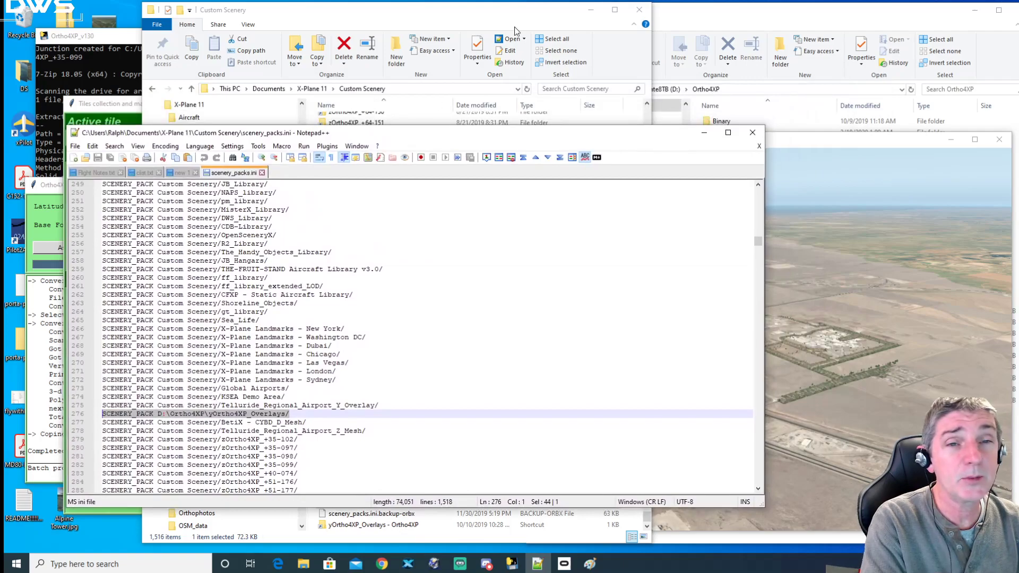
click(512, 31)
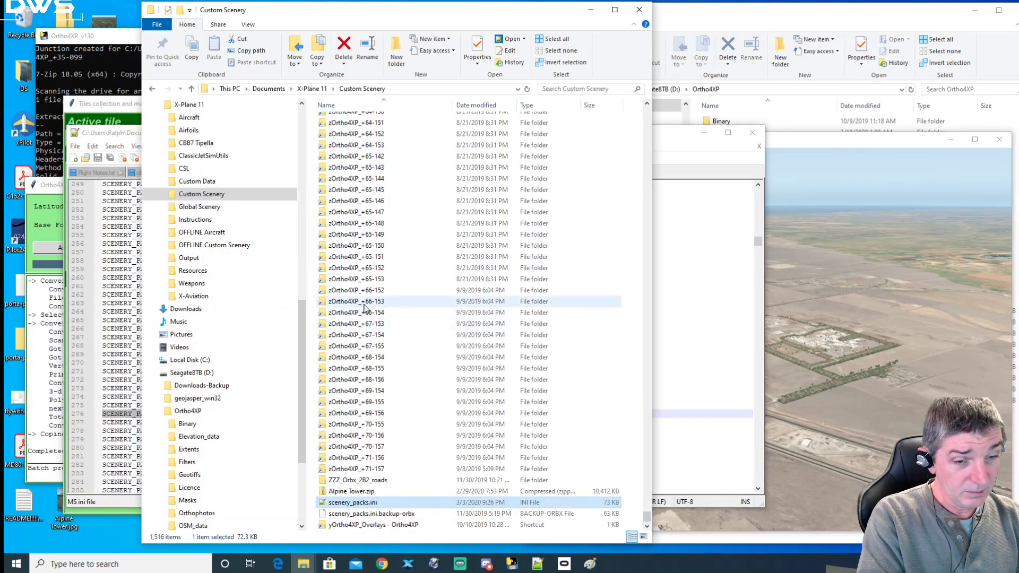
right_click(325, 305)
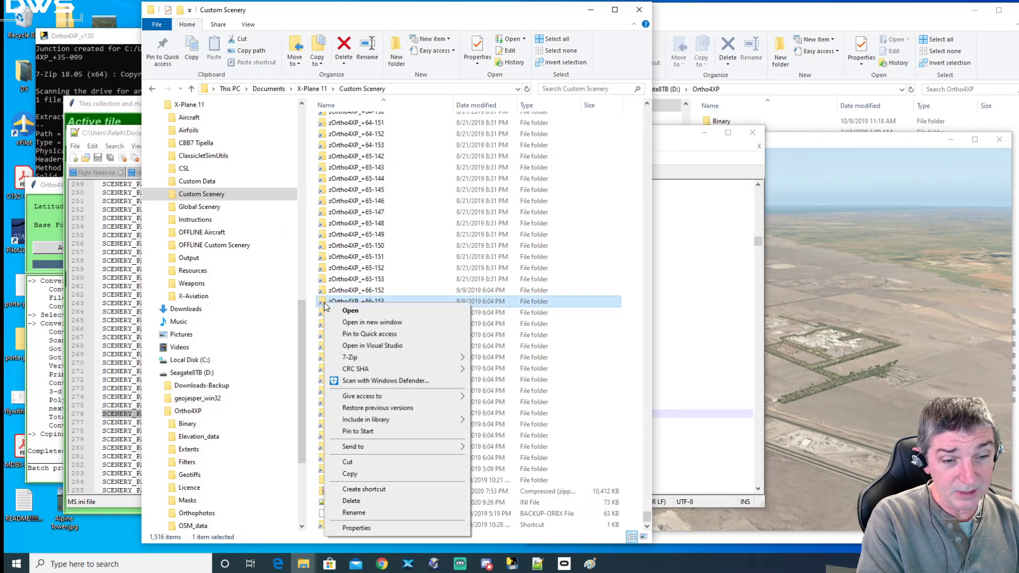
key(Escape)
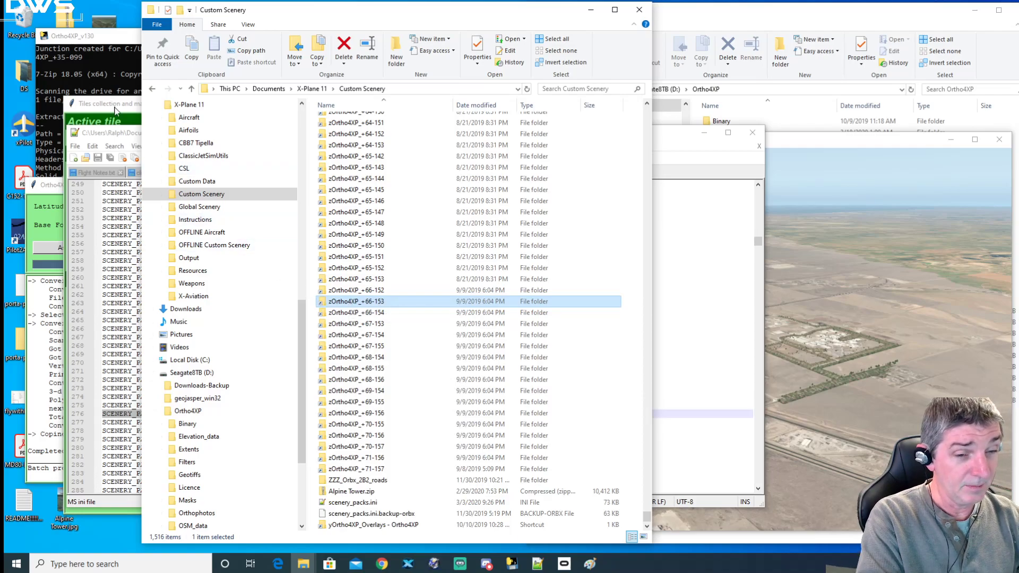
click(115, 109)
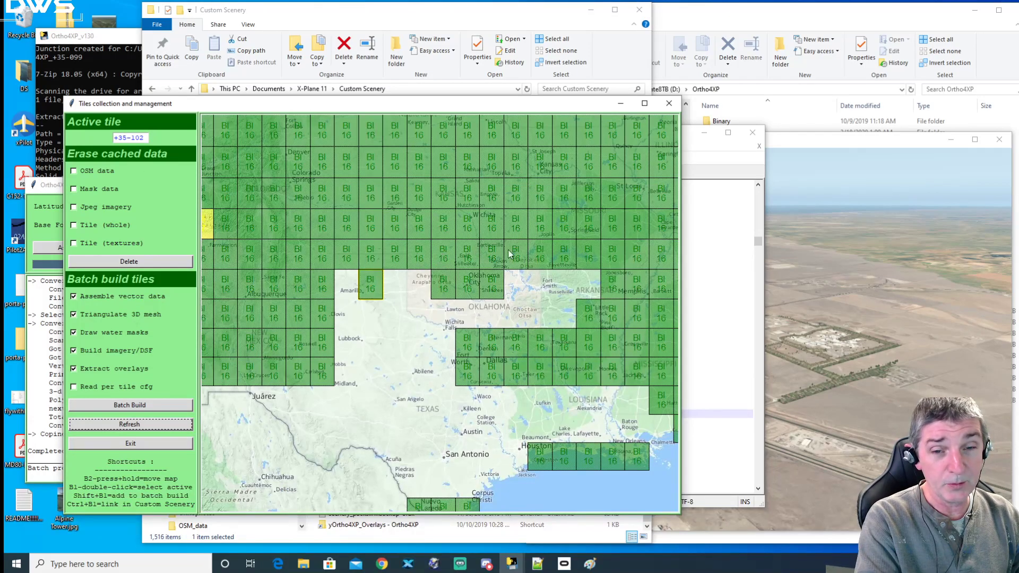
click(712, 158)
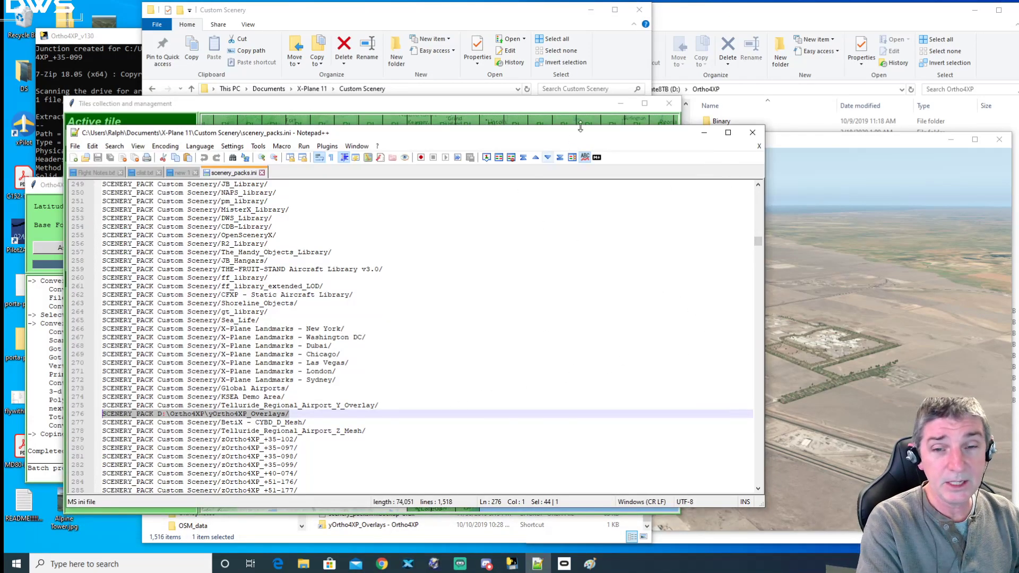
Step: Examine the yOrtho4XP_Overlays shortcut and the zOrtho4XP_+70-156 folder in the X-Plane 11 Custom Scenery folder
click(454, 48)
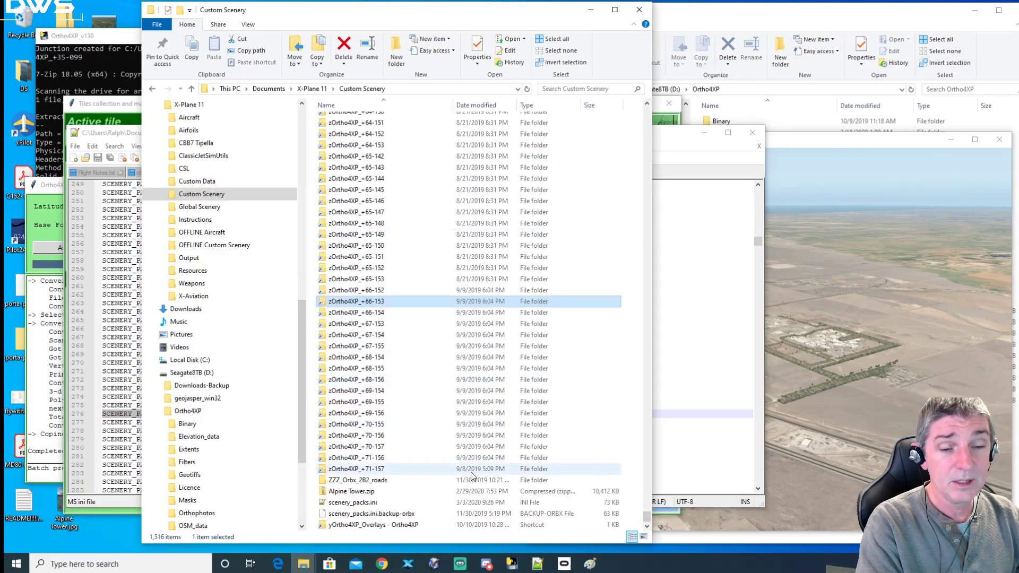
click(353, 526)
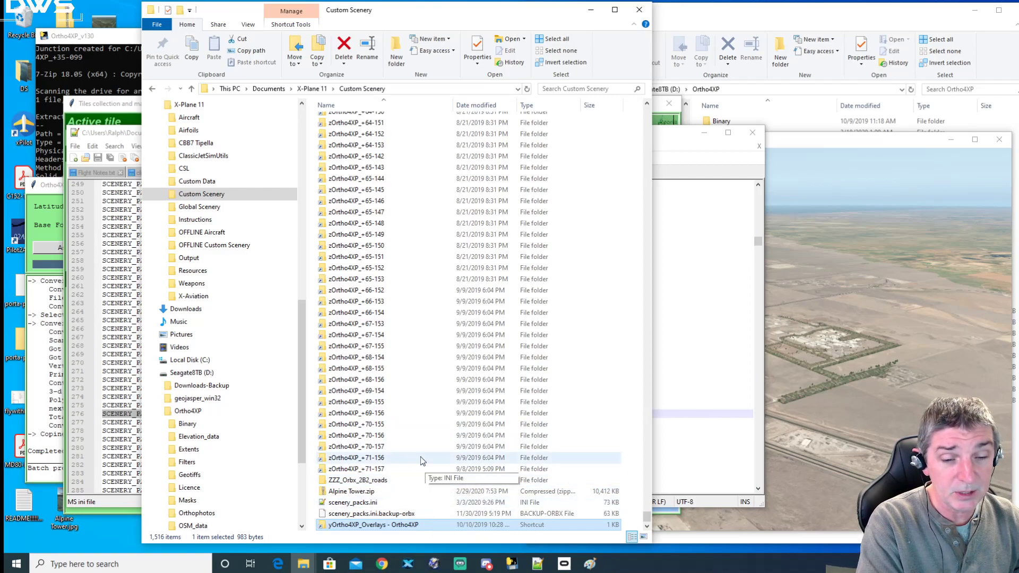
click(363, 436)
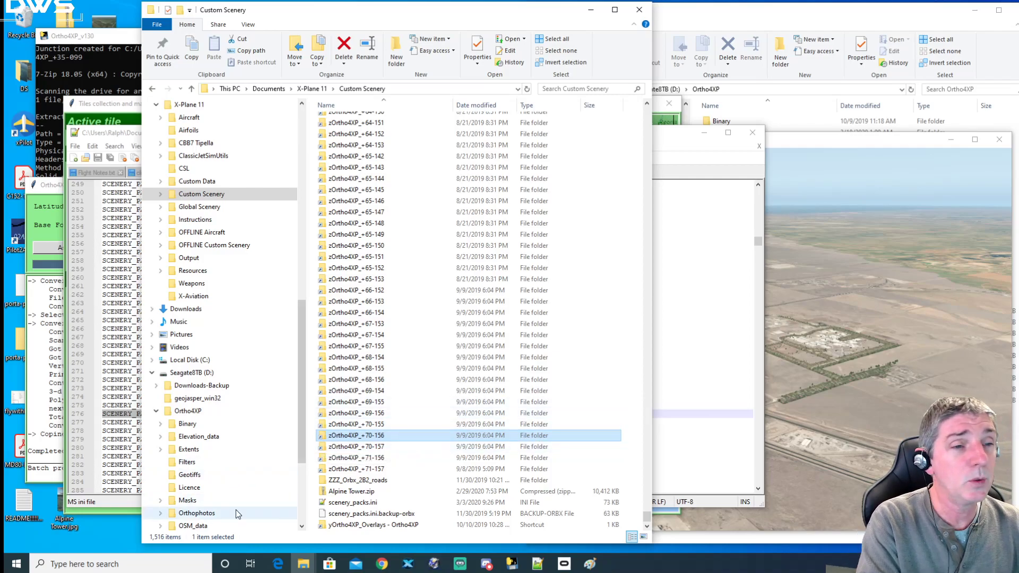
Step: Refresh the Ortho4XP tile map and add the unbuilt tiles from +35-101 across Oklahoma, northern Texas and western Arkansas to the batch build
click(121, 104)
click(129, 424)
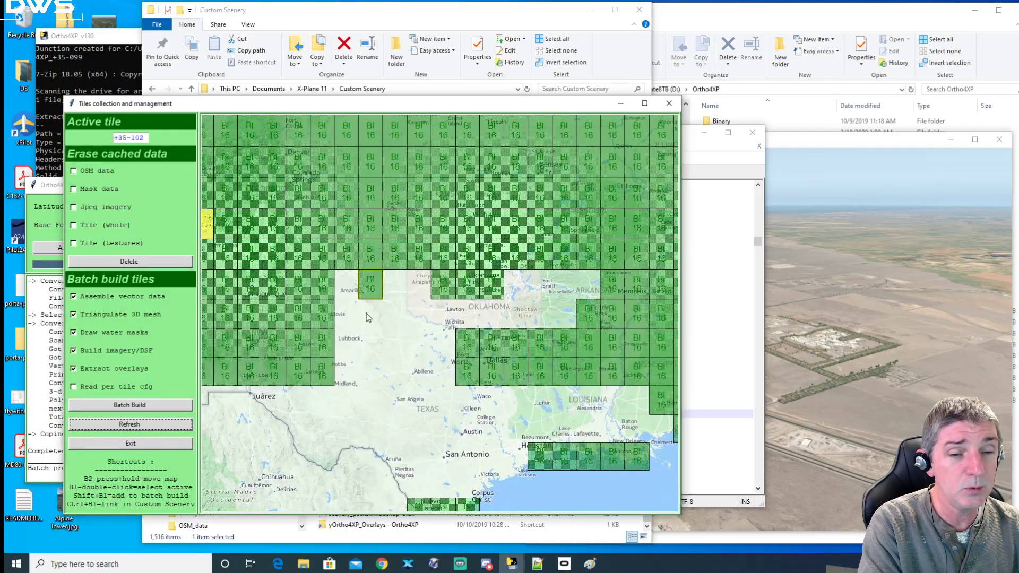
shift+click(393, 290)
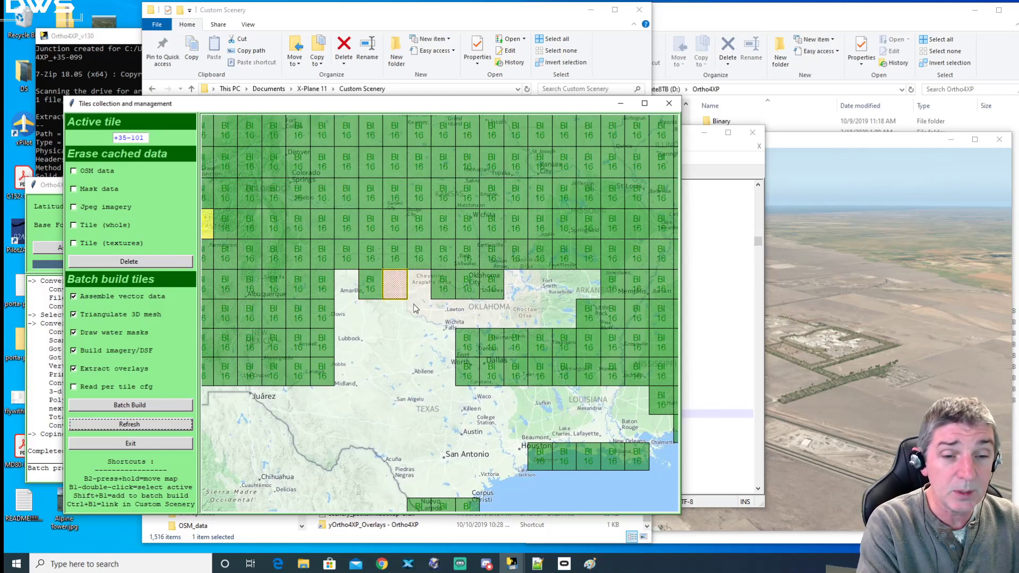
shift+click(418, 292)
shift+click(419, 314)
shift+click(395, 314)
shift+click(370, 343)
shift+click(395, 343)
shift+click(420, 343)
shift+click(444, 343)
shift+click(443, 314)
shift+click(467, 314)
shift+click(467, 317)
shift+click(492, 317)
shift+click(468, 318)
shift+click(492, 317)
shift+click(539, 317)
shift+click(515, 318)
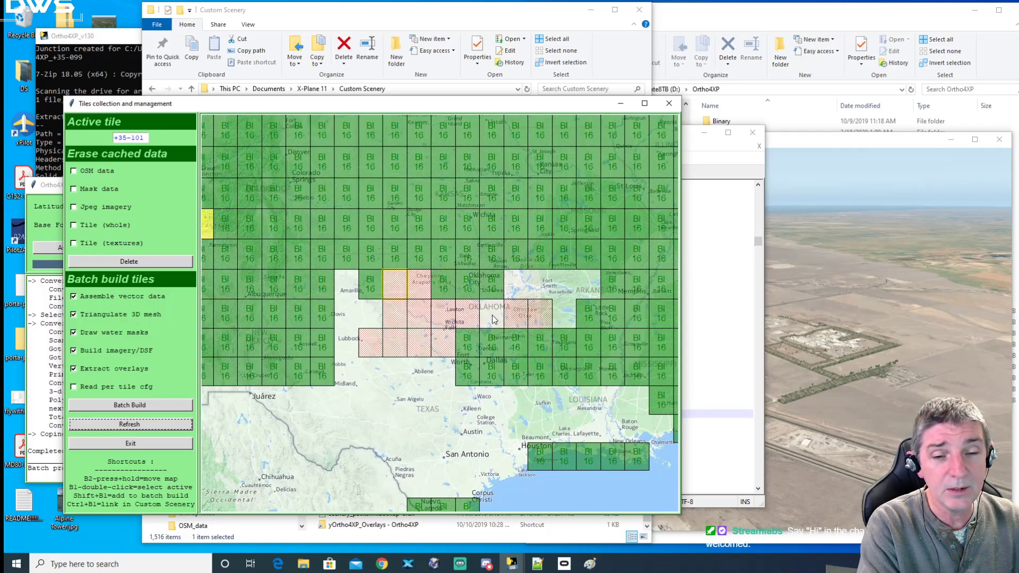
shift+click(492, 318)
shift+click(561, 323)
shift+click(566, 293)
shift+click(586, 290)
shift+click(545, 290)
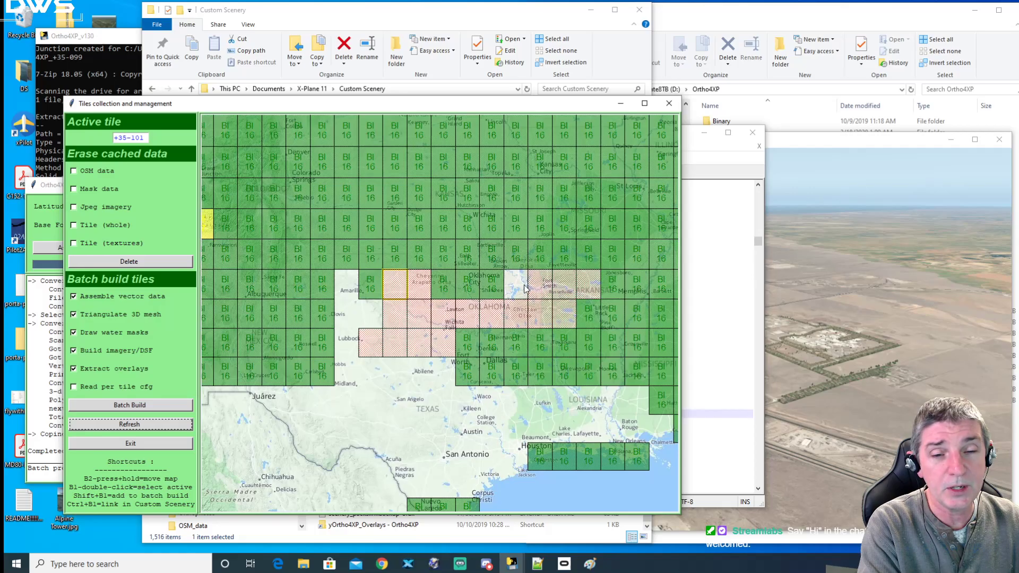
shift+click(510, 288)
Step: Move the tile map aside, review the Ortho4XP configuration settings, close them without changes and return to the tile map
drag(233, 109, 488, 150)
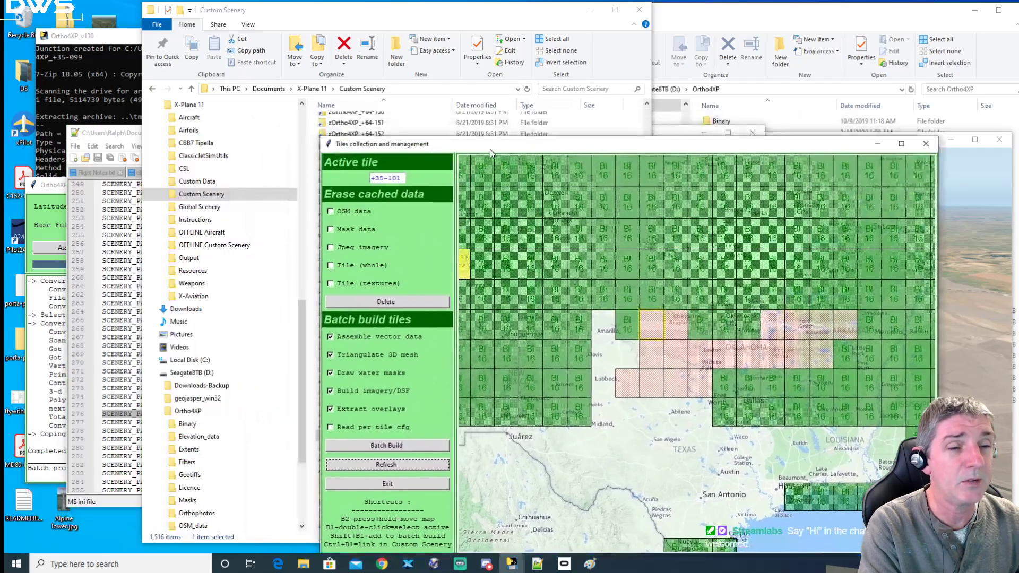
click(58, 189)
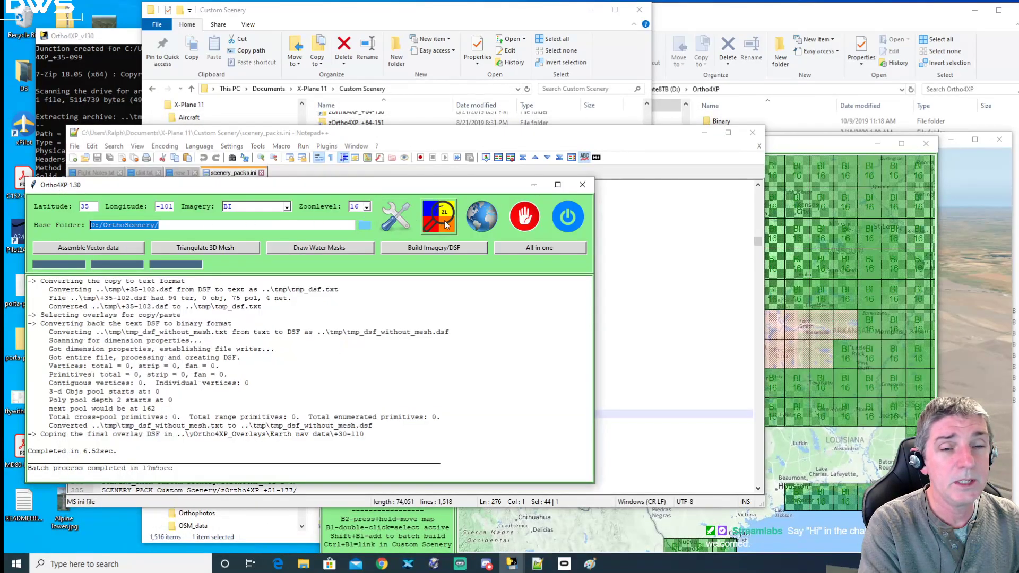
click(399, 219)
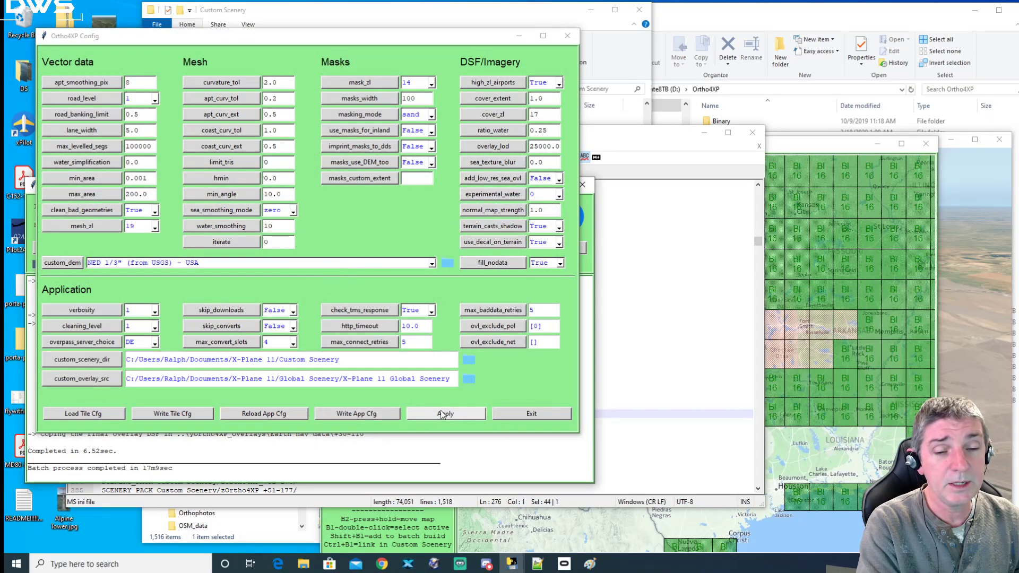
click(528, 414)
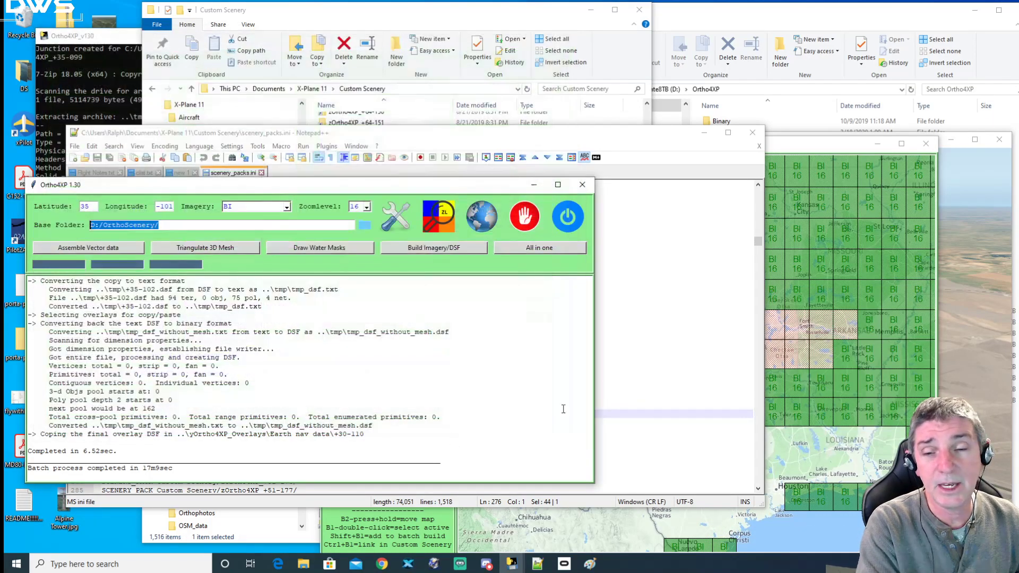
click(804, 141)
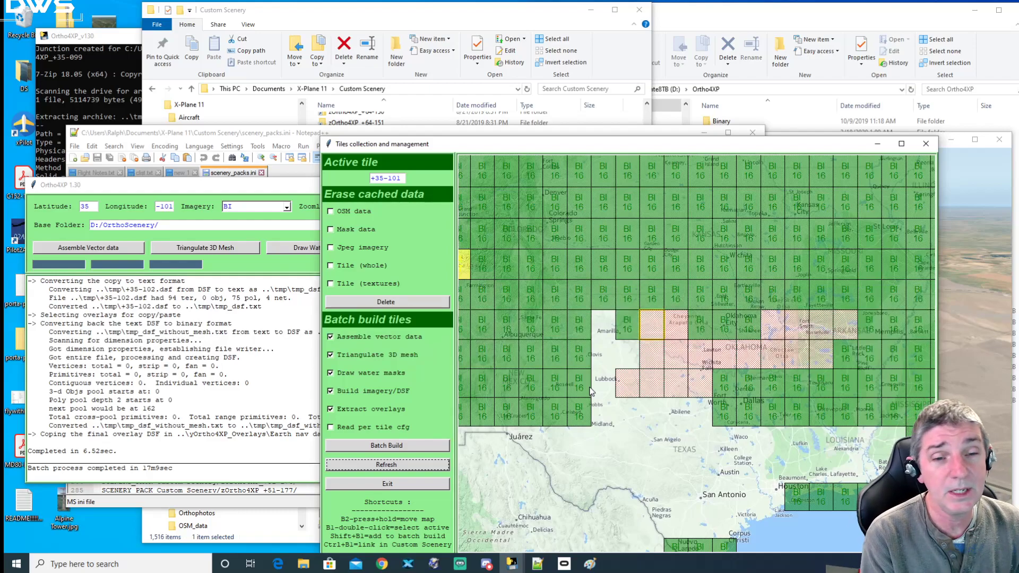
Step: Highlight the zOrtho4XP entries from +35-102 through +52-176 in scenery_packs.ini to examine their order, and return to the tile map
click(283, 134)
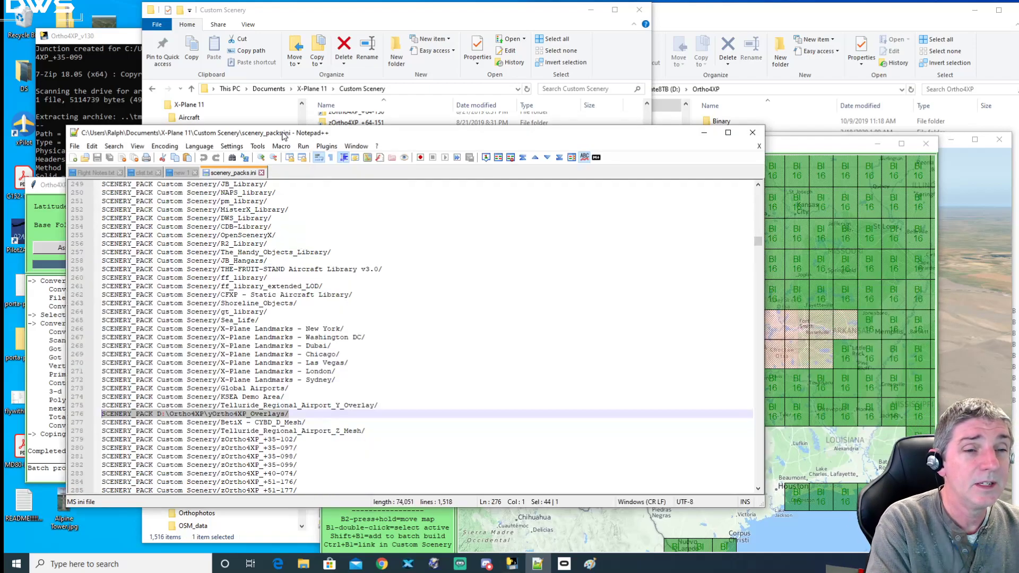
scroll(642, 324, down, 5)
drag(188, 312, 325, 448)
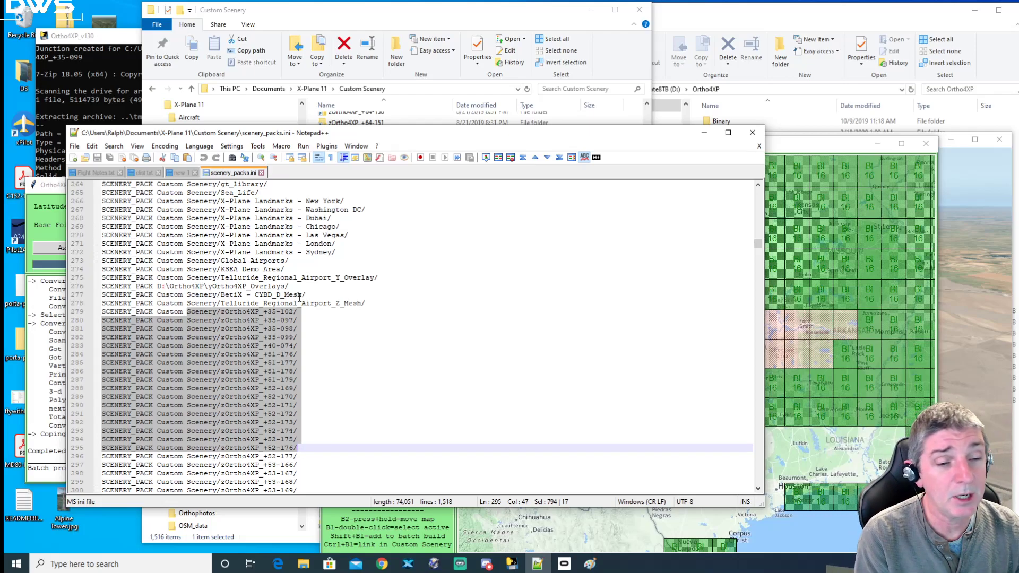
click(801, 145)
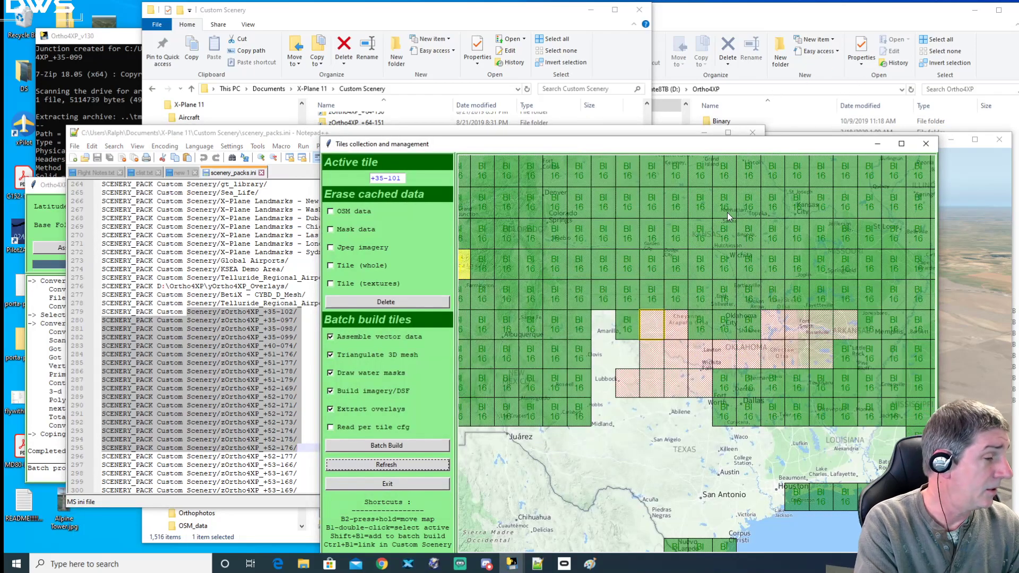